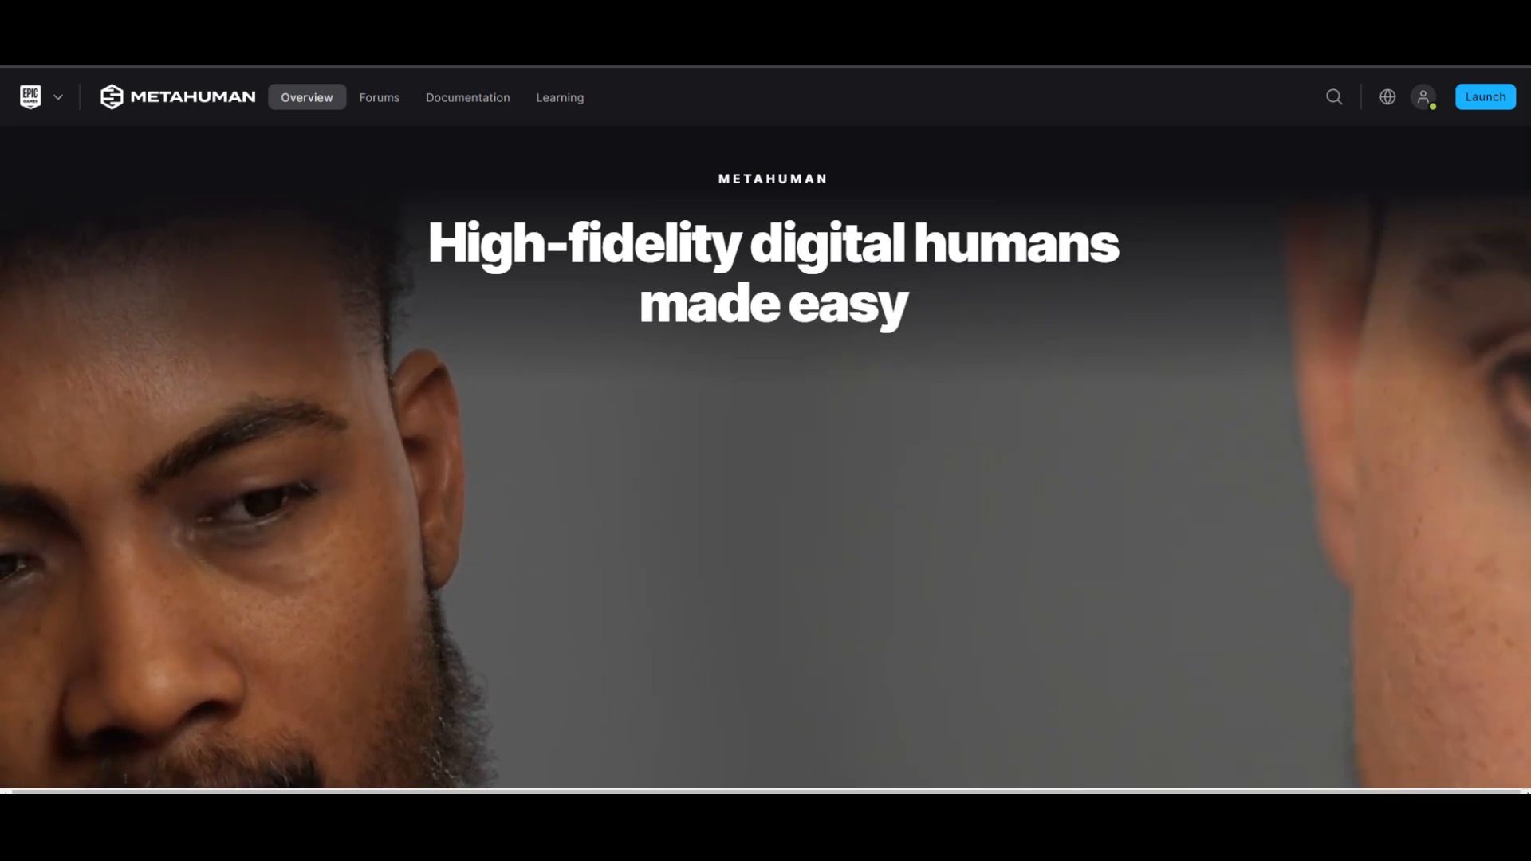
Launch the app from the MetaHuman overview page to reach the MetaHuman Creator sign-up form
{"action": "scroll", "coordinate": [765, 430], "scroll_direction": "down", "scroll_amount": 9}
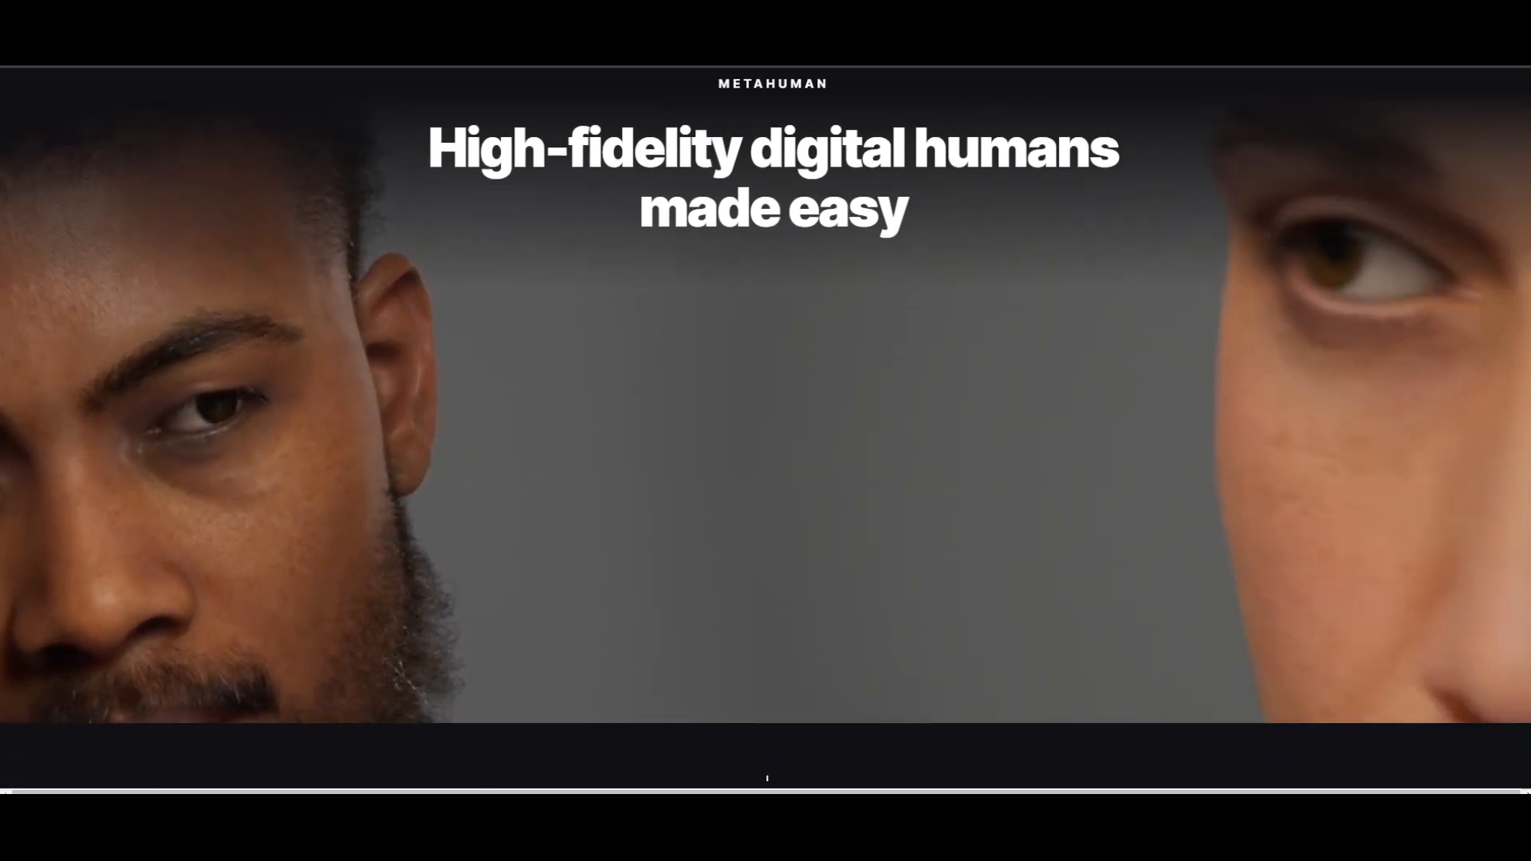
{"action": "scroll", "coordinate": [766, 431], "scroll_direction": "down", "scroll_amount": 2}
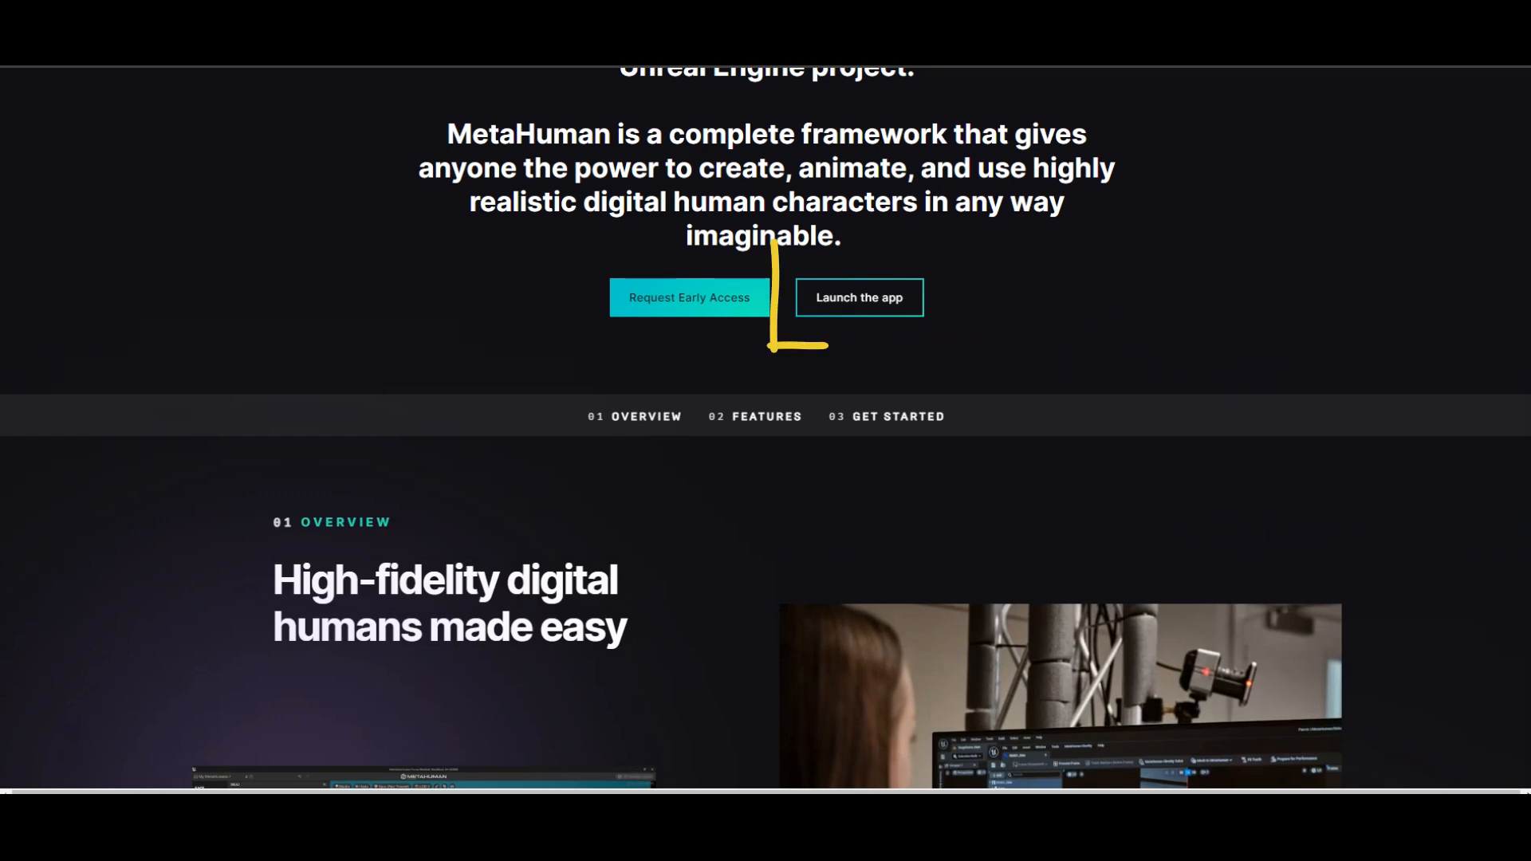
{"action": "left_click", "coordinate": [859, 297]}
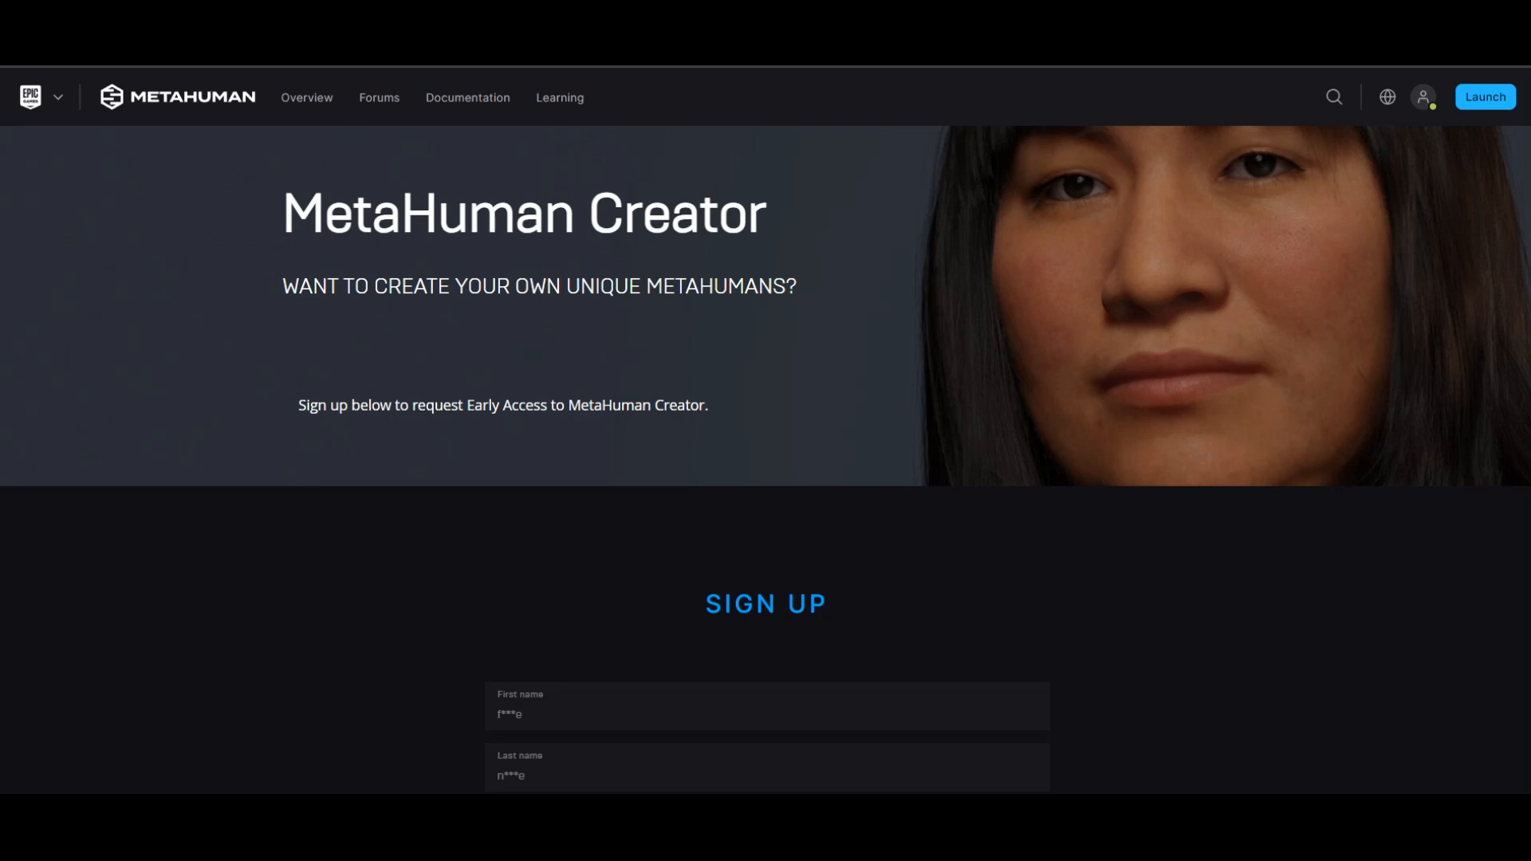
Submit the early access sign-up form with Education as the industry and 1-10 as the company size
{"action": "scroll", "coordinate": [766, 431], "scroll_direction": "down", "scroll_amount": 2}
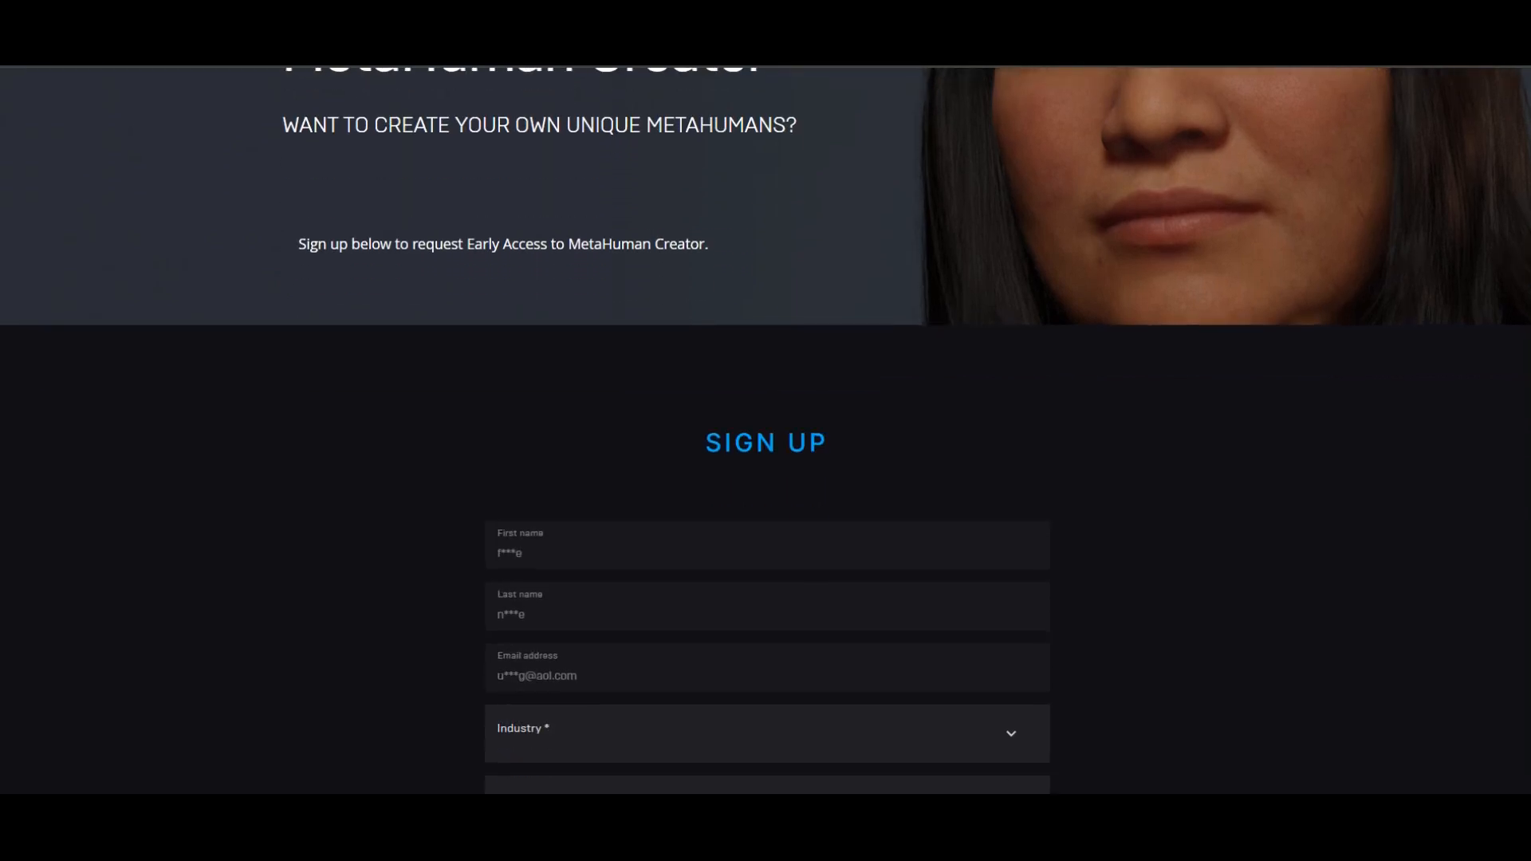
{"action": "scroll", "coordinate": [765, 430], "scroll_direction": "down", "scroll_amount": 3}
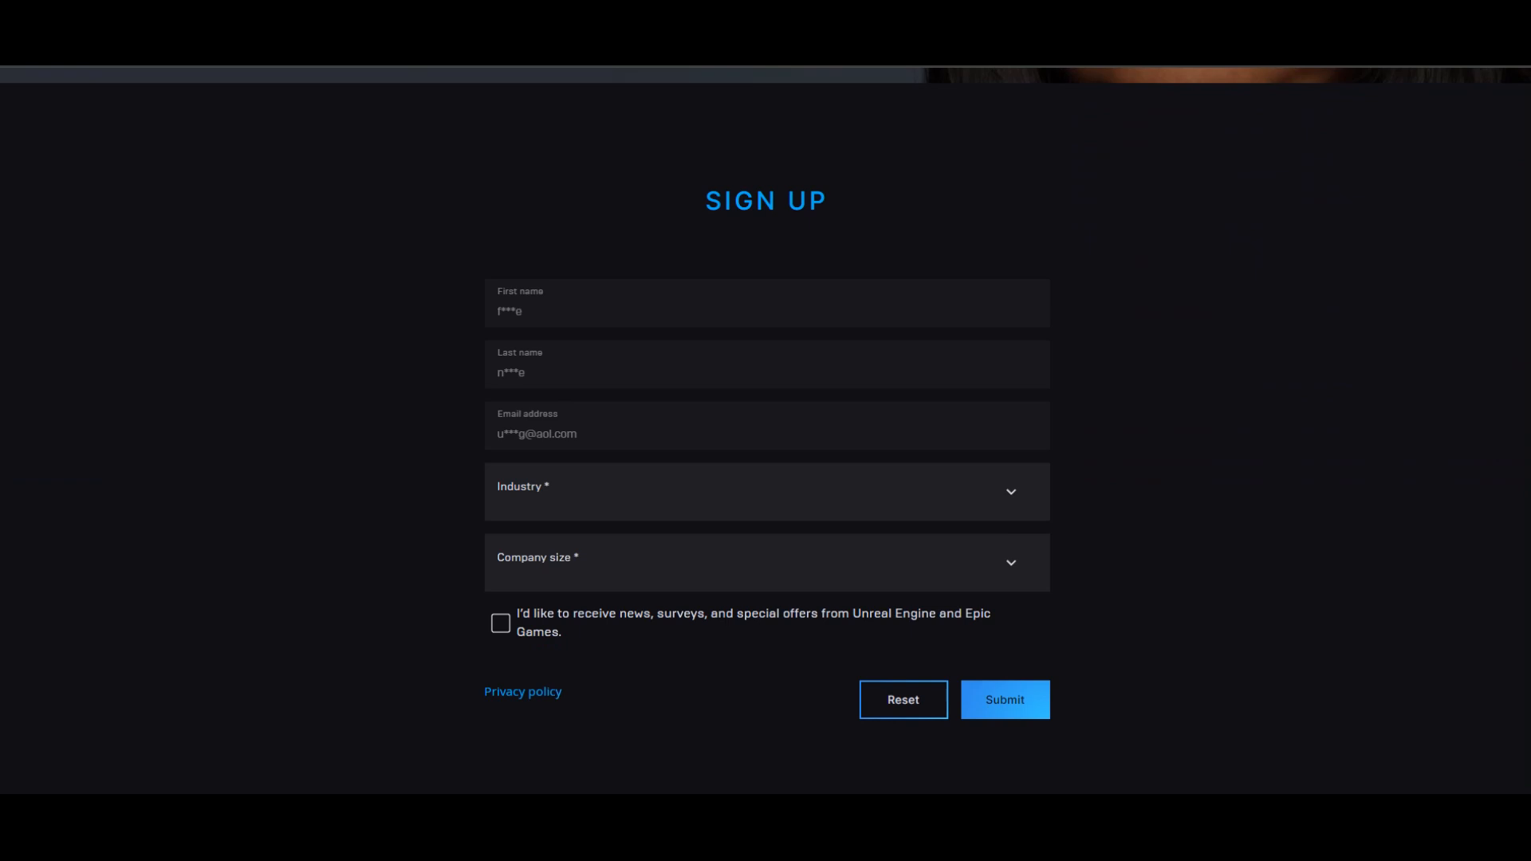
{"action": "left_click", "coordinate": [767, 492]}
{"action": "scroll", "coordinate": [757, 534], "scroll_direction": "down", "scroll_amount": 3}
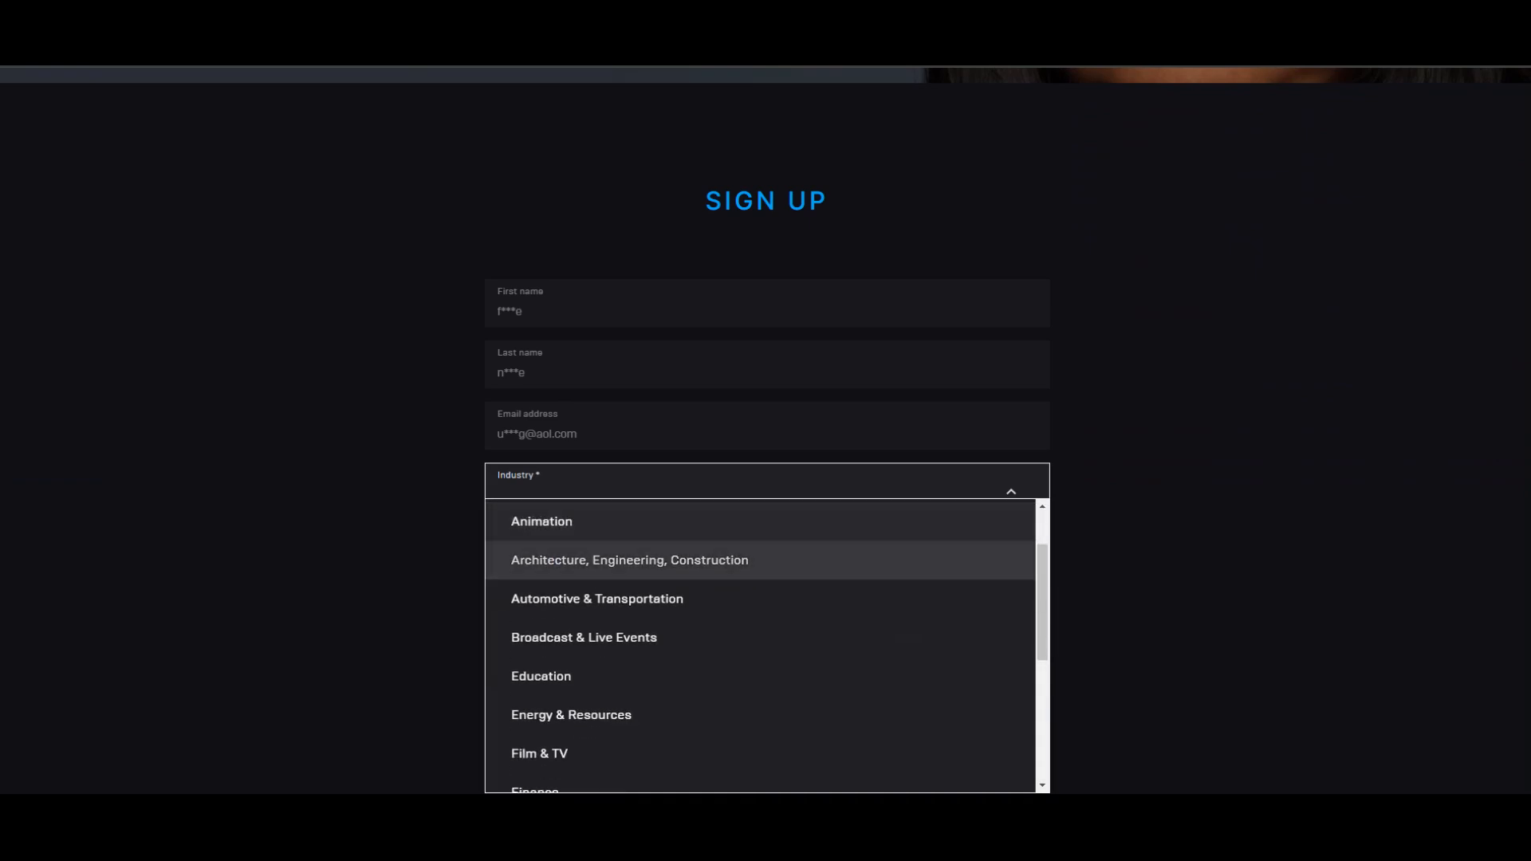
{"action": "left_click", "coordinate": [757, 516]}
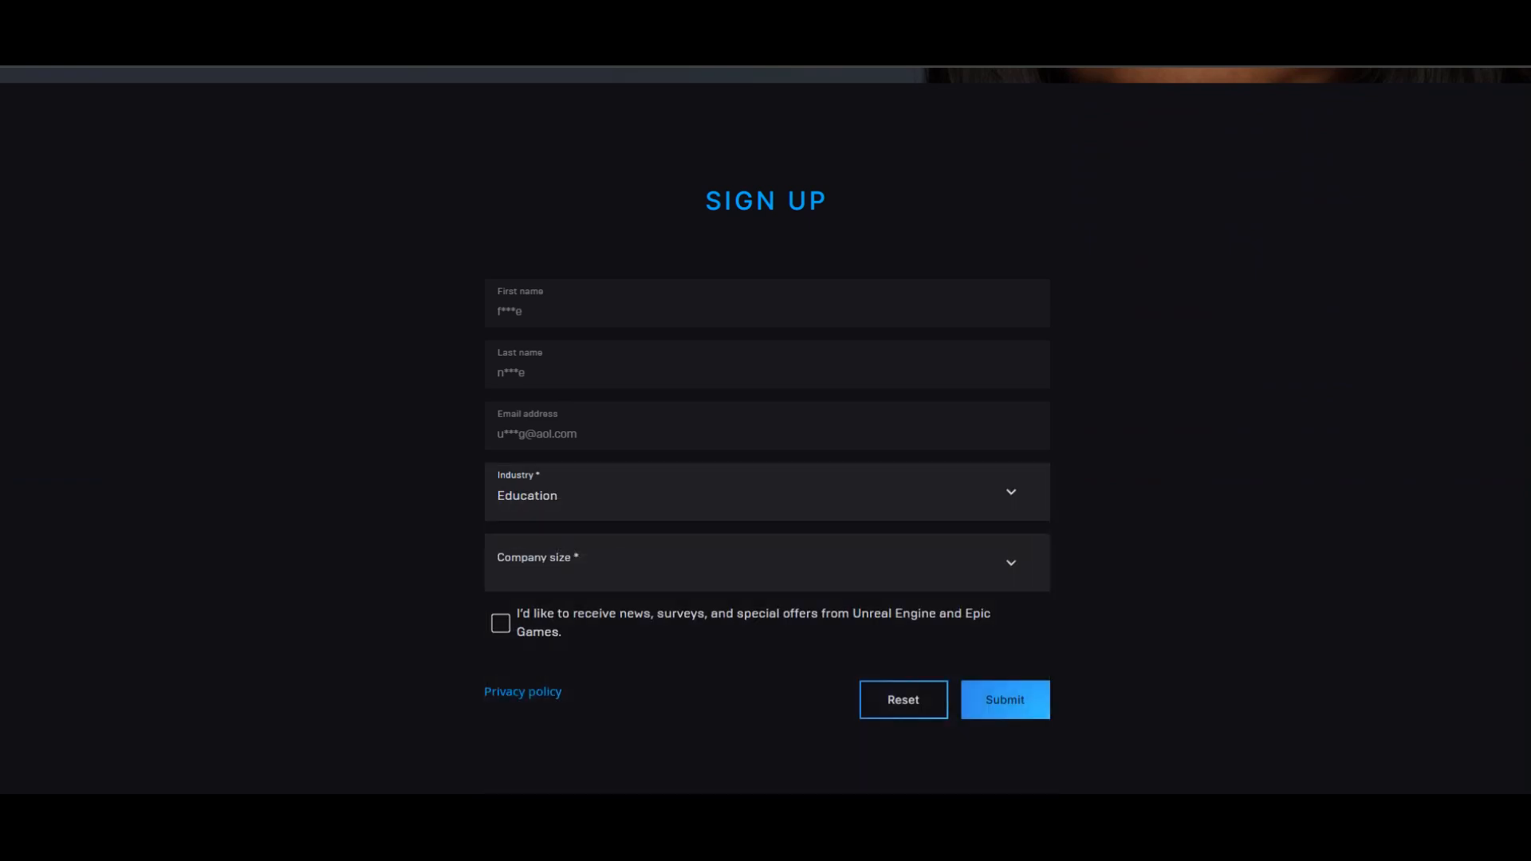
{"action": "left_click", "coordinate": [757, 563]}
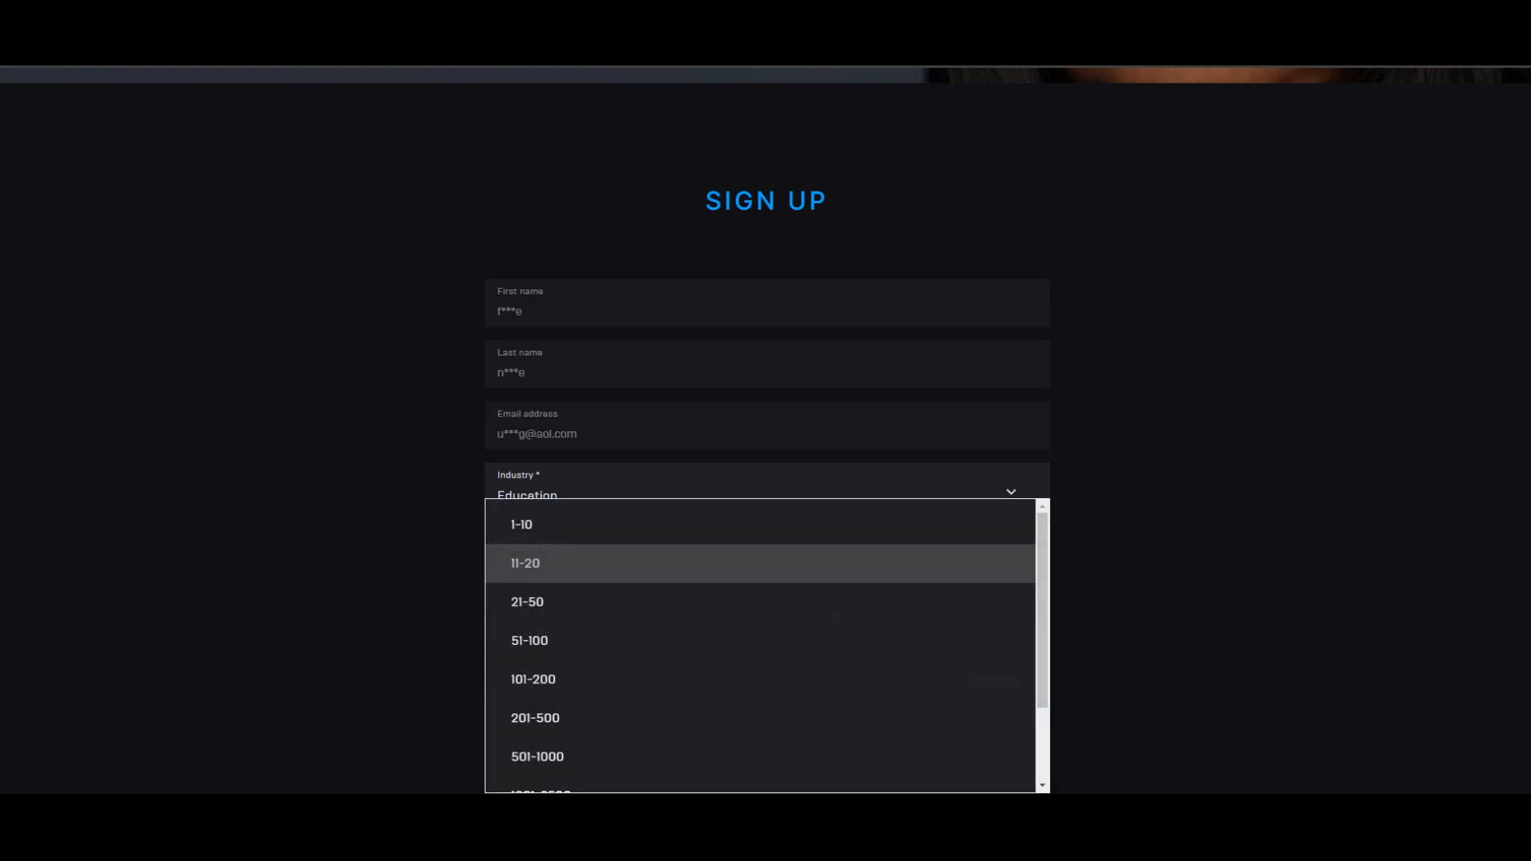
{"action": "left_click", "coordinate": [757, 524]}
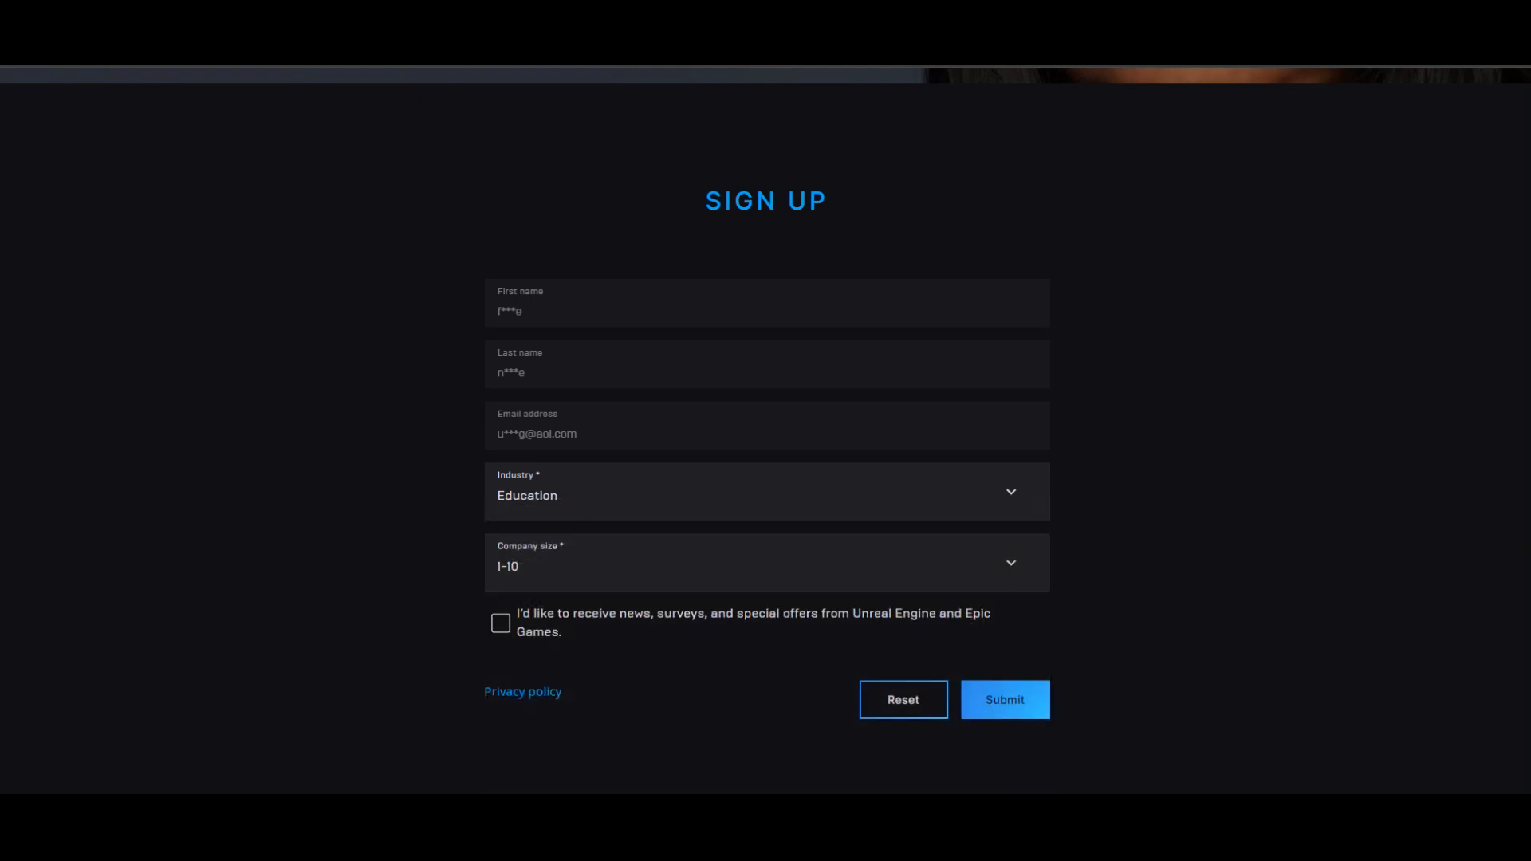
{"action": "left_click", "coordinate": [1005, 699]}
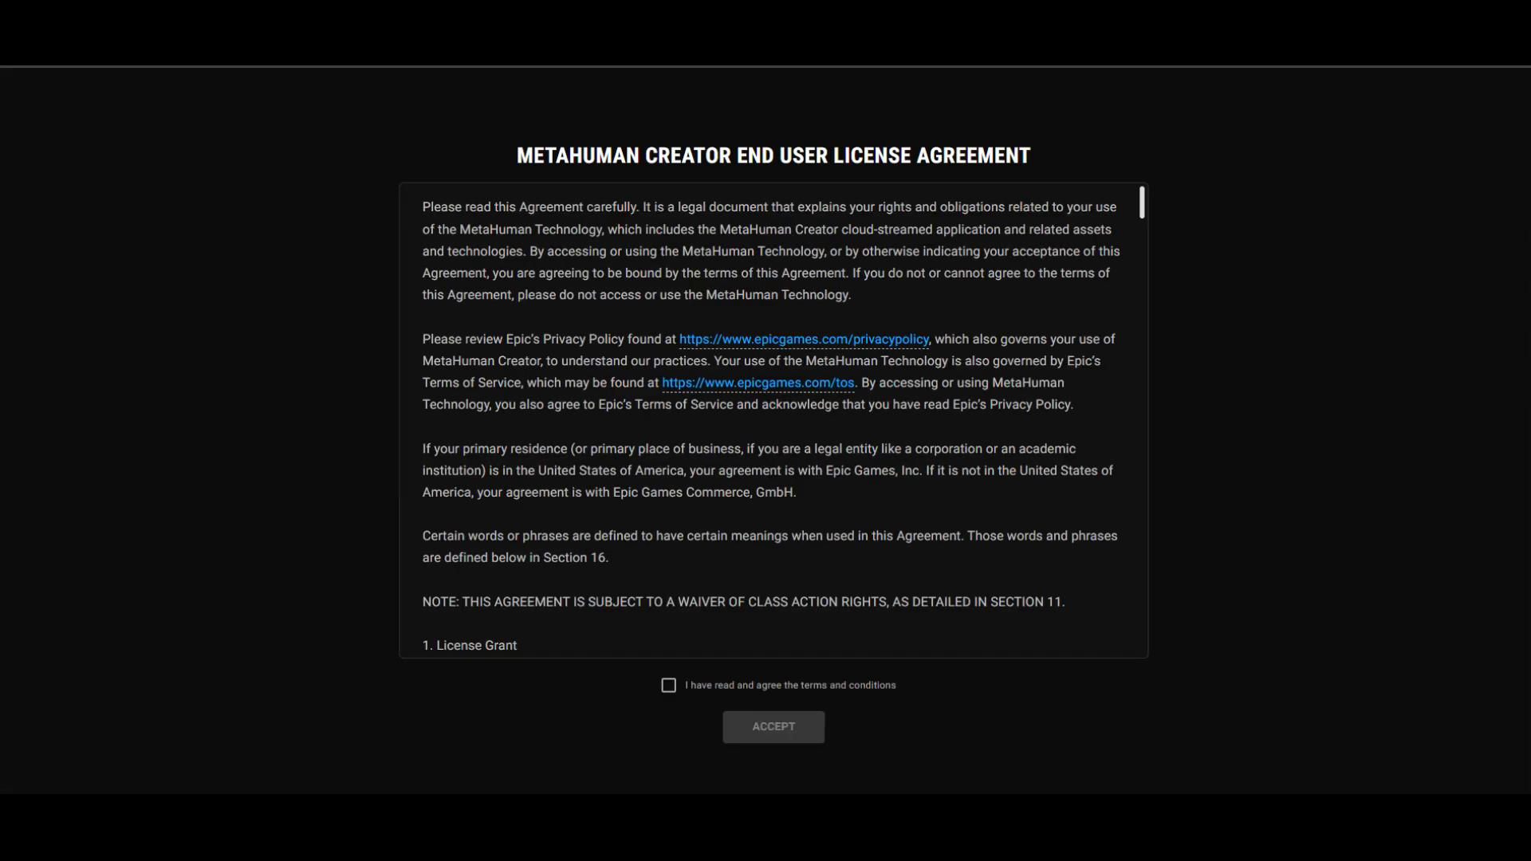
Go through the MetaHuman Creator End User License Agreement to its end, agree to the terms and accept it
{"action": "scroll", "coordinate": [773, 420], "scroll_direction": "down", "scroll_amount": 20}
{"action": "scroll", "coordinate": [772, 420], "scroll_direction": "down", "scroll_amount": 20}
{"action": "scroll", "coordinate": [772, 420], "scroll_direction": "down", "scroll_amount": 18}
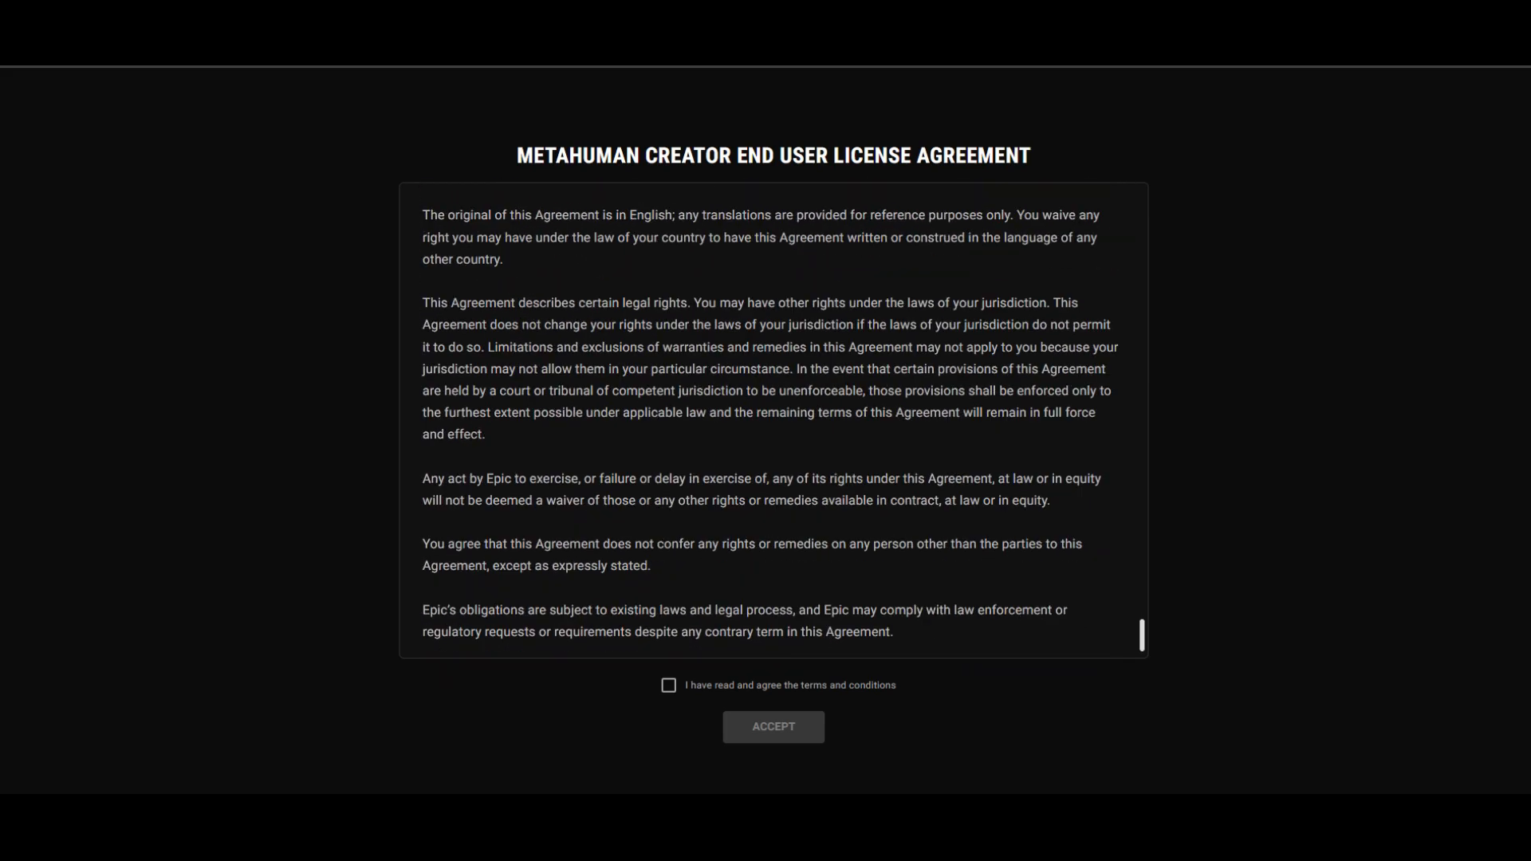
{"action": "left_click", "coordinate": [739, 686]}
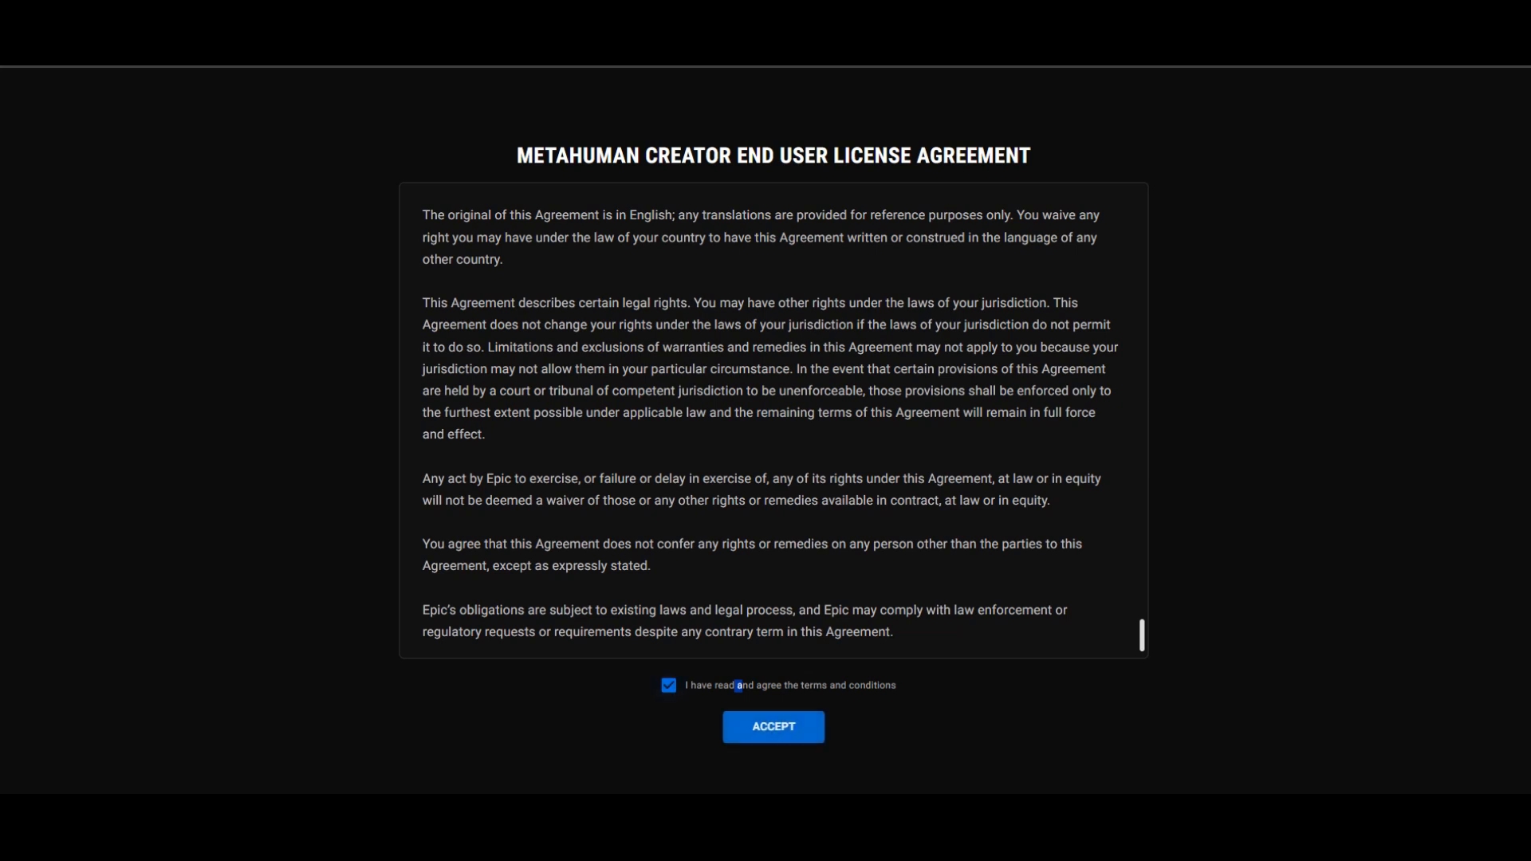
{"action": "left_click", "coordinate": [787, 727]}
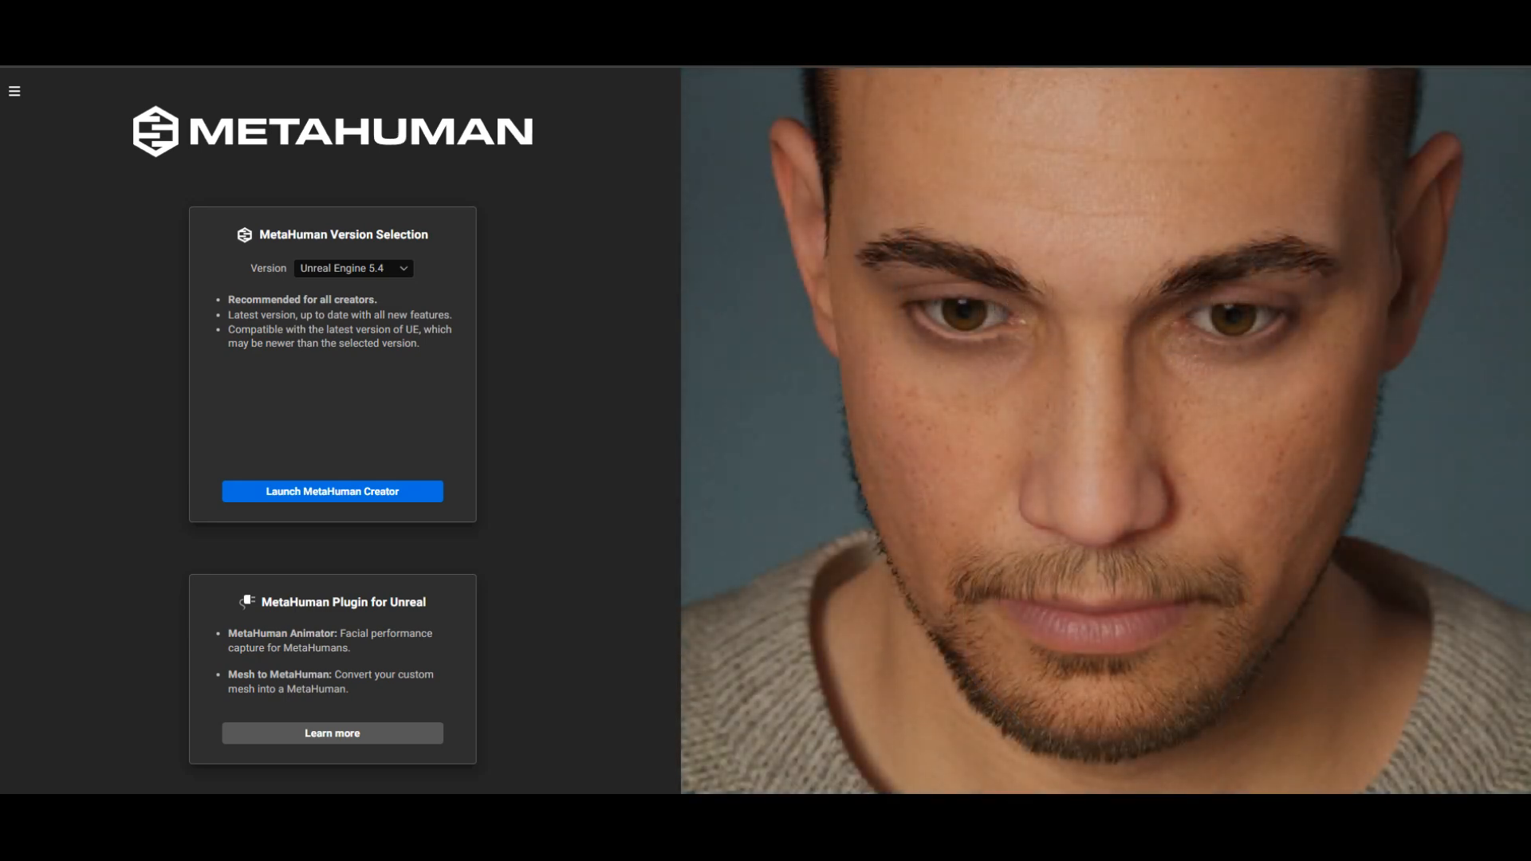
Choose Unreal Engine 5.4 as the MetaHuman version and launch MetaHuman Creator
{"action": "left_click", "coordinate": [353, 267]}
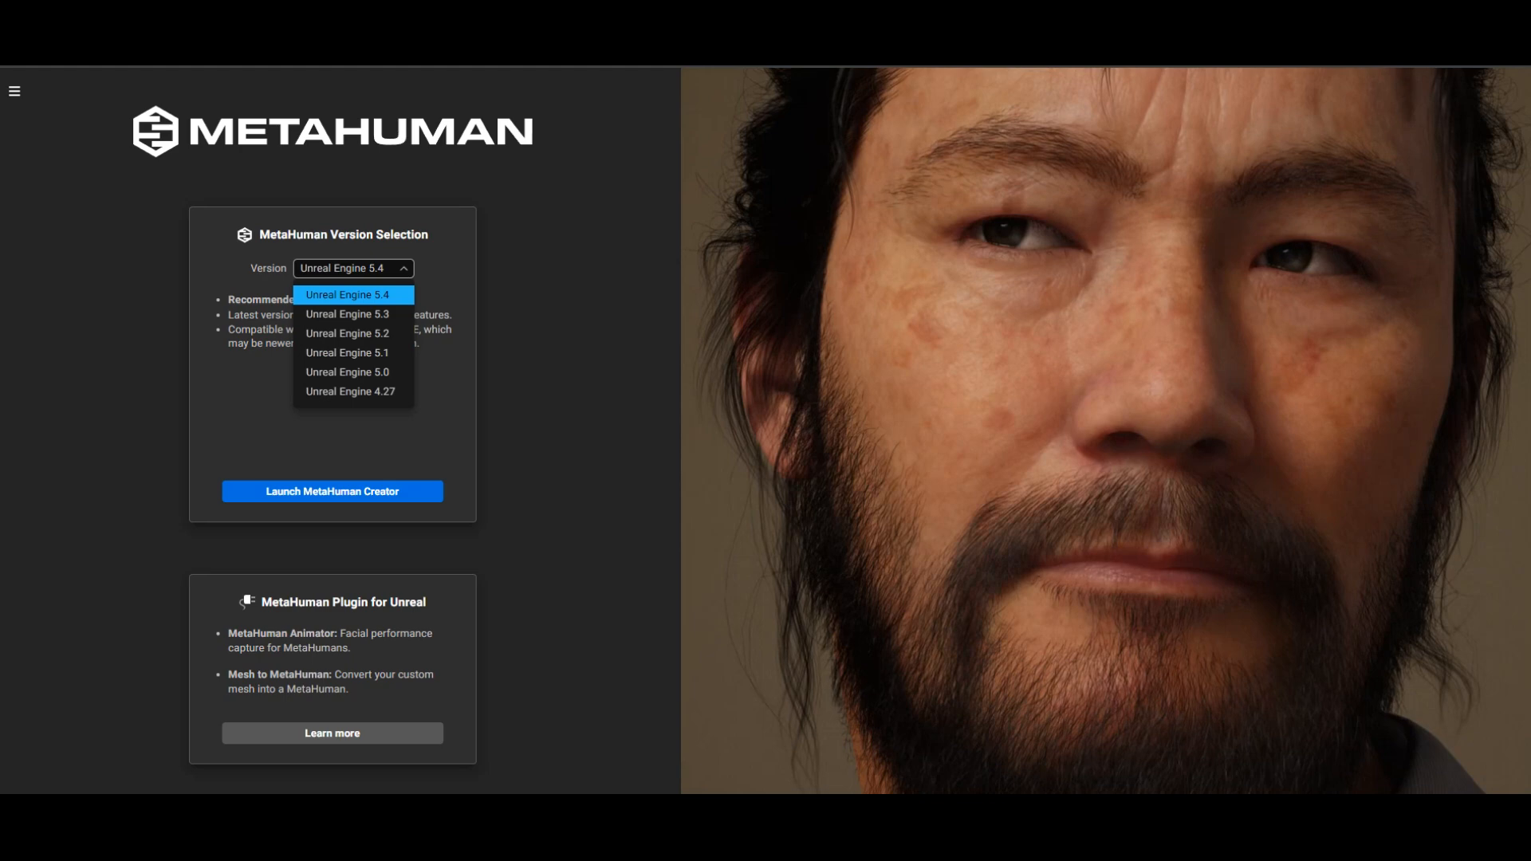
{"action": "left_click", "coordinate": [348, 295]}
{"action": "left_click", "coordinate": [333, 492]}
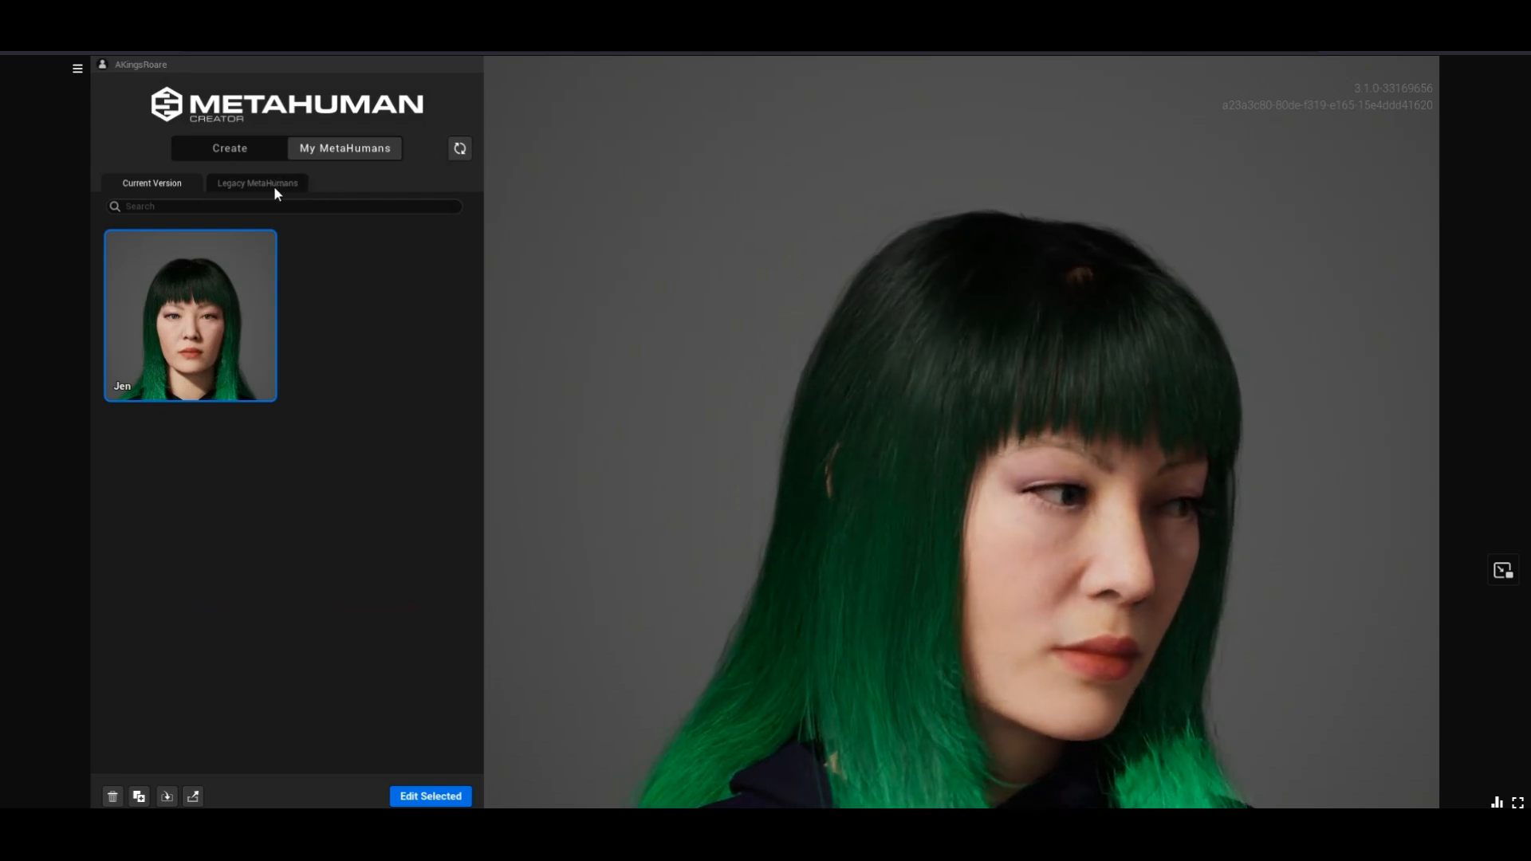
Show the legacy MetaHumans and upgrade the selected character to the active version
{"action": "left_click", "coordinate": [275, 185]}
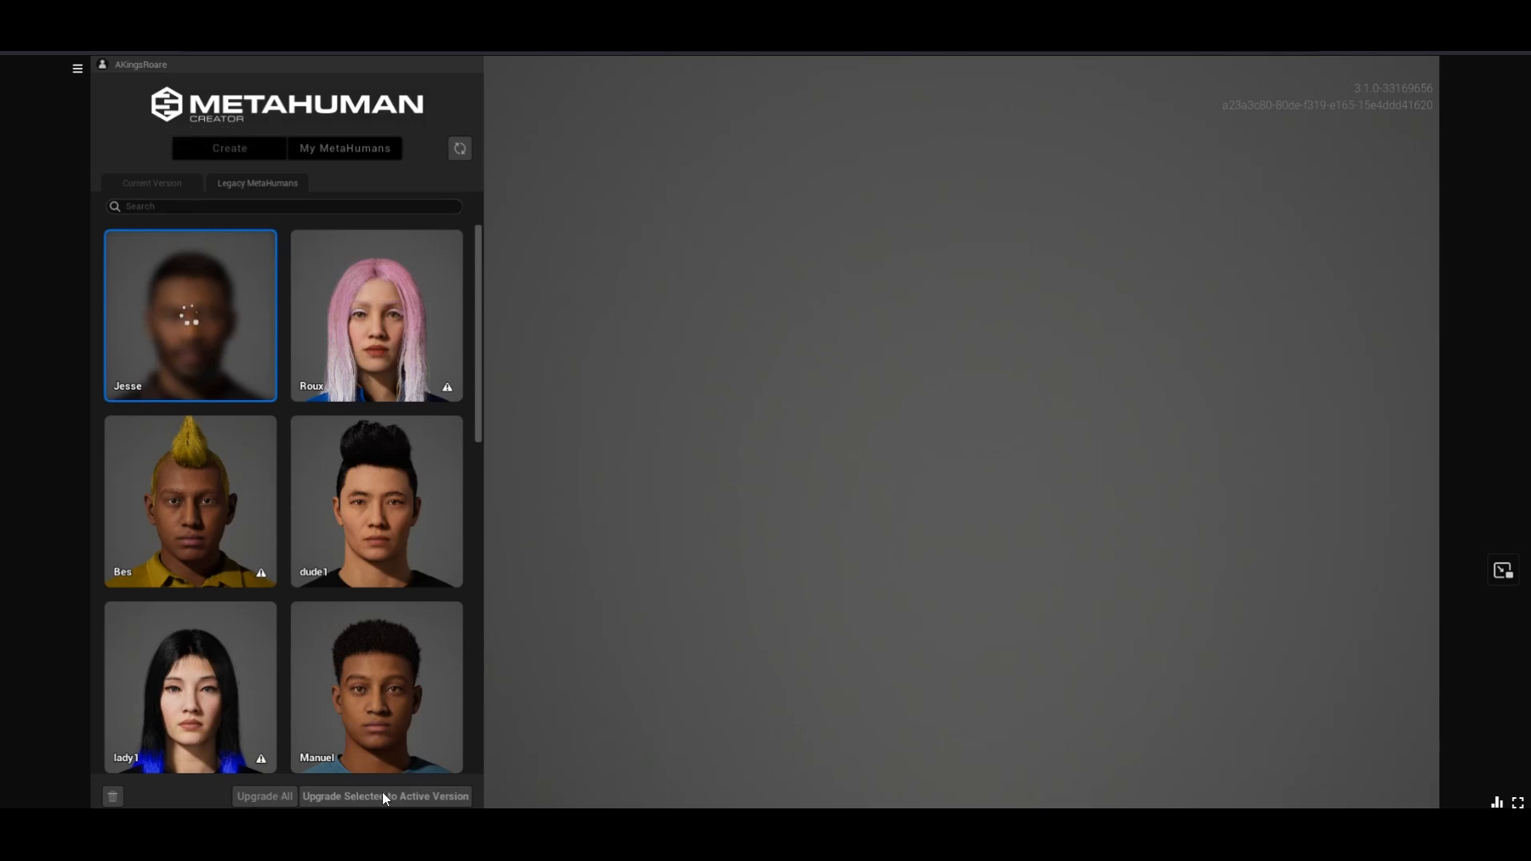
{"action": "left_click", "coordinate": [324, 797]}
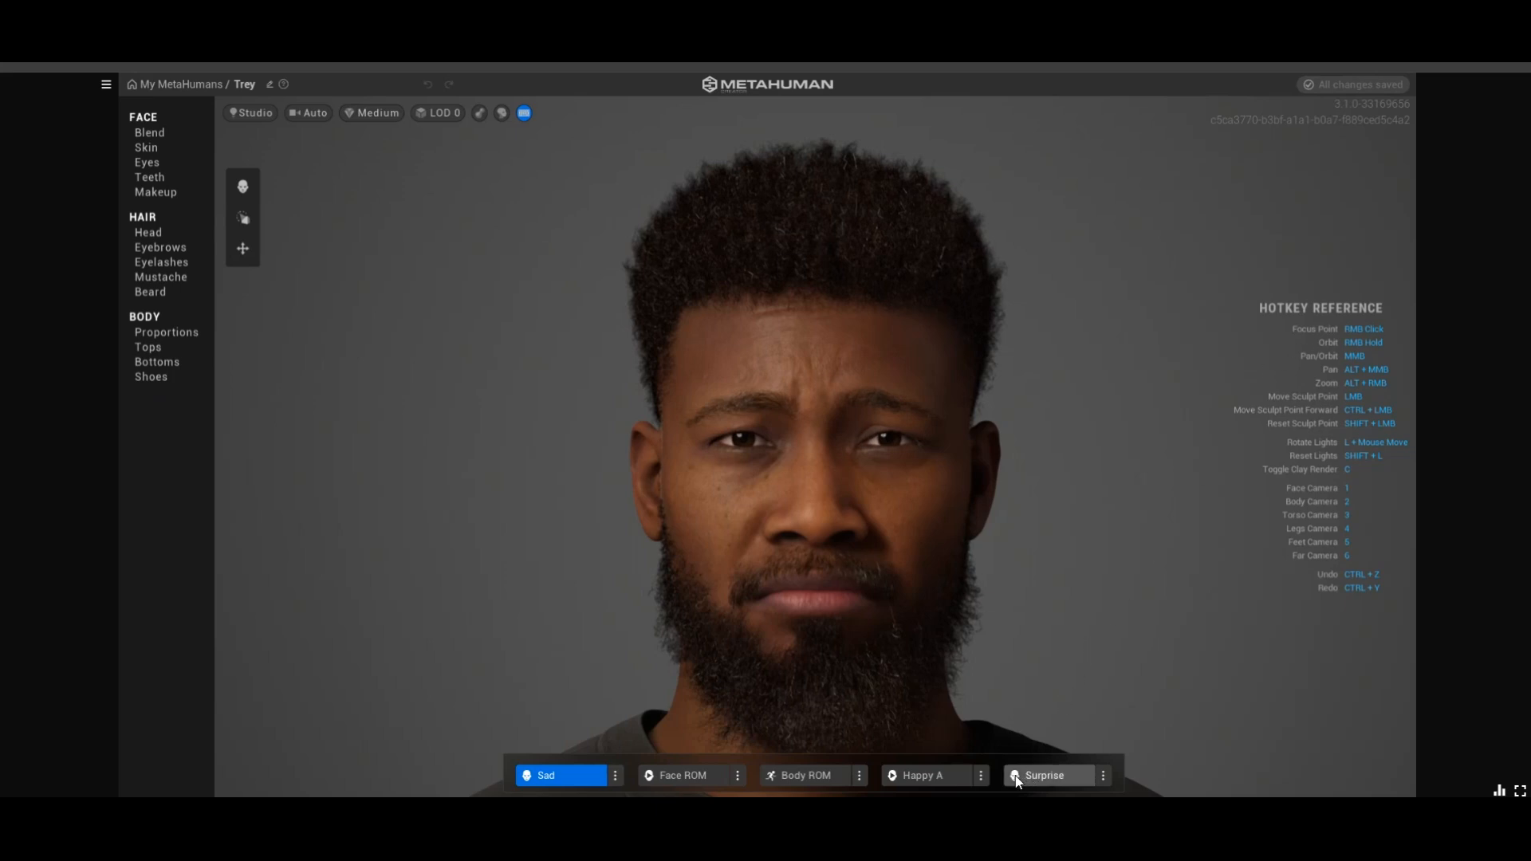
Preview the Happy facial pose in the first animation slot, and replace it with the Fashion body pose
{"action": "left_click", "coordinate": [616, 777]}
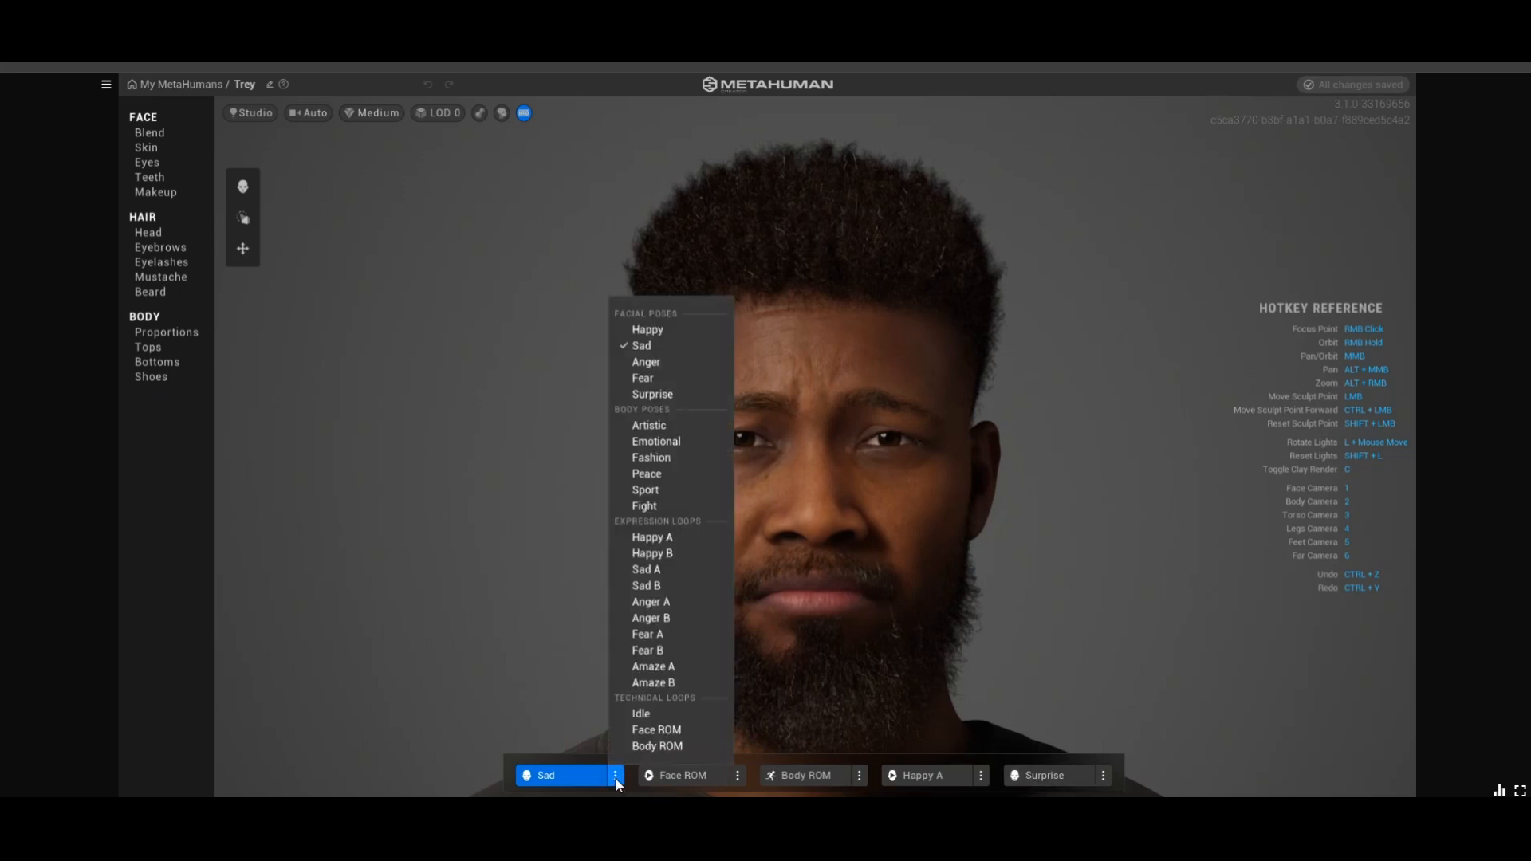
{"action": "left_click", "coordinate": [656, 332]}
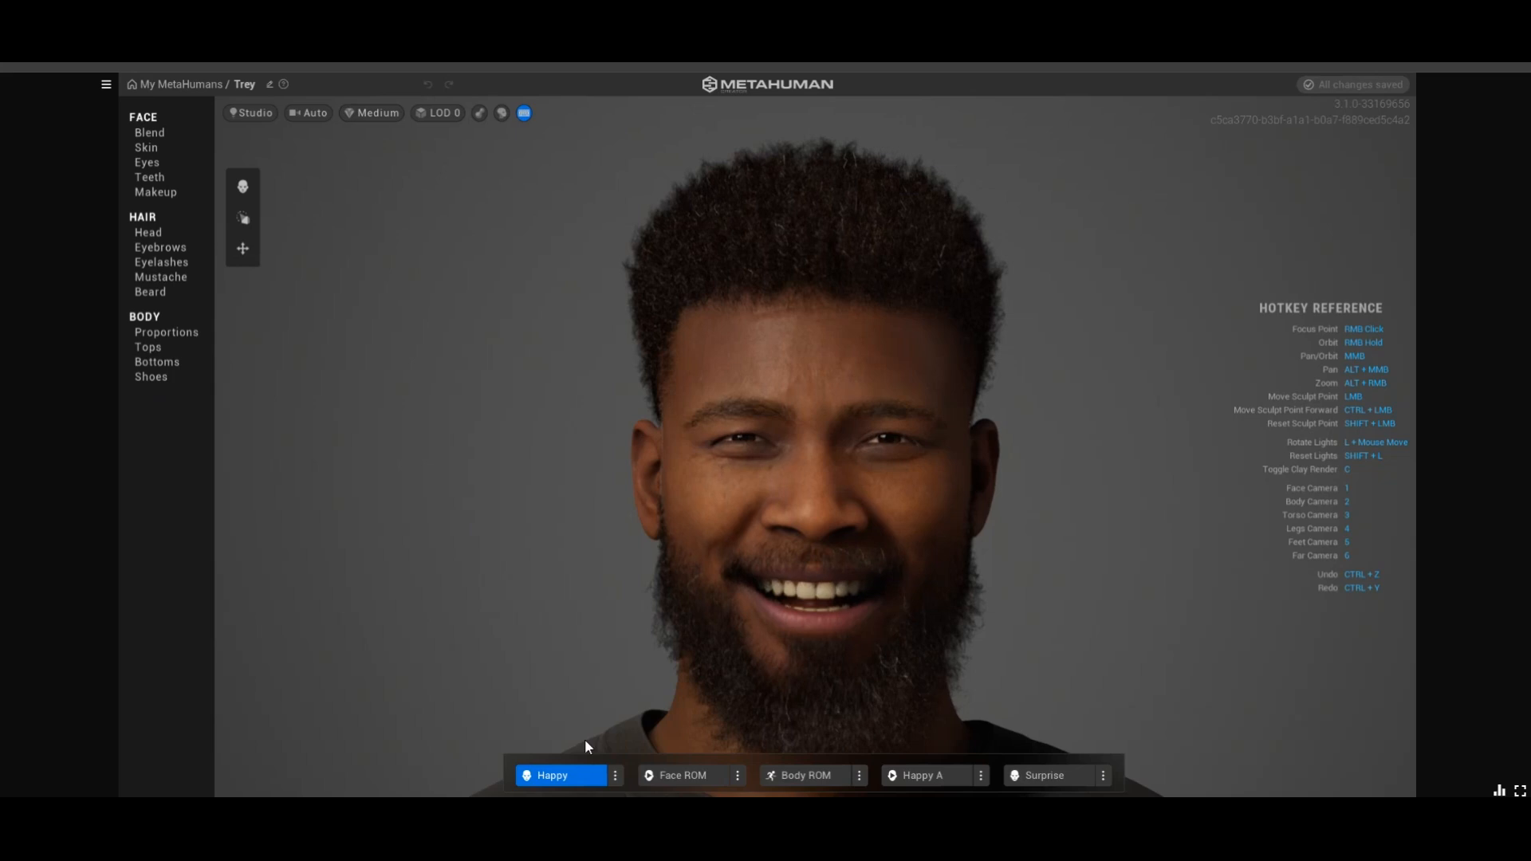
{"action": "left_click", "coordinate": [616, 775]}
{"action": "left_click", "coordinate": [675, 462]}
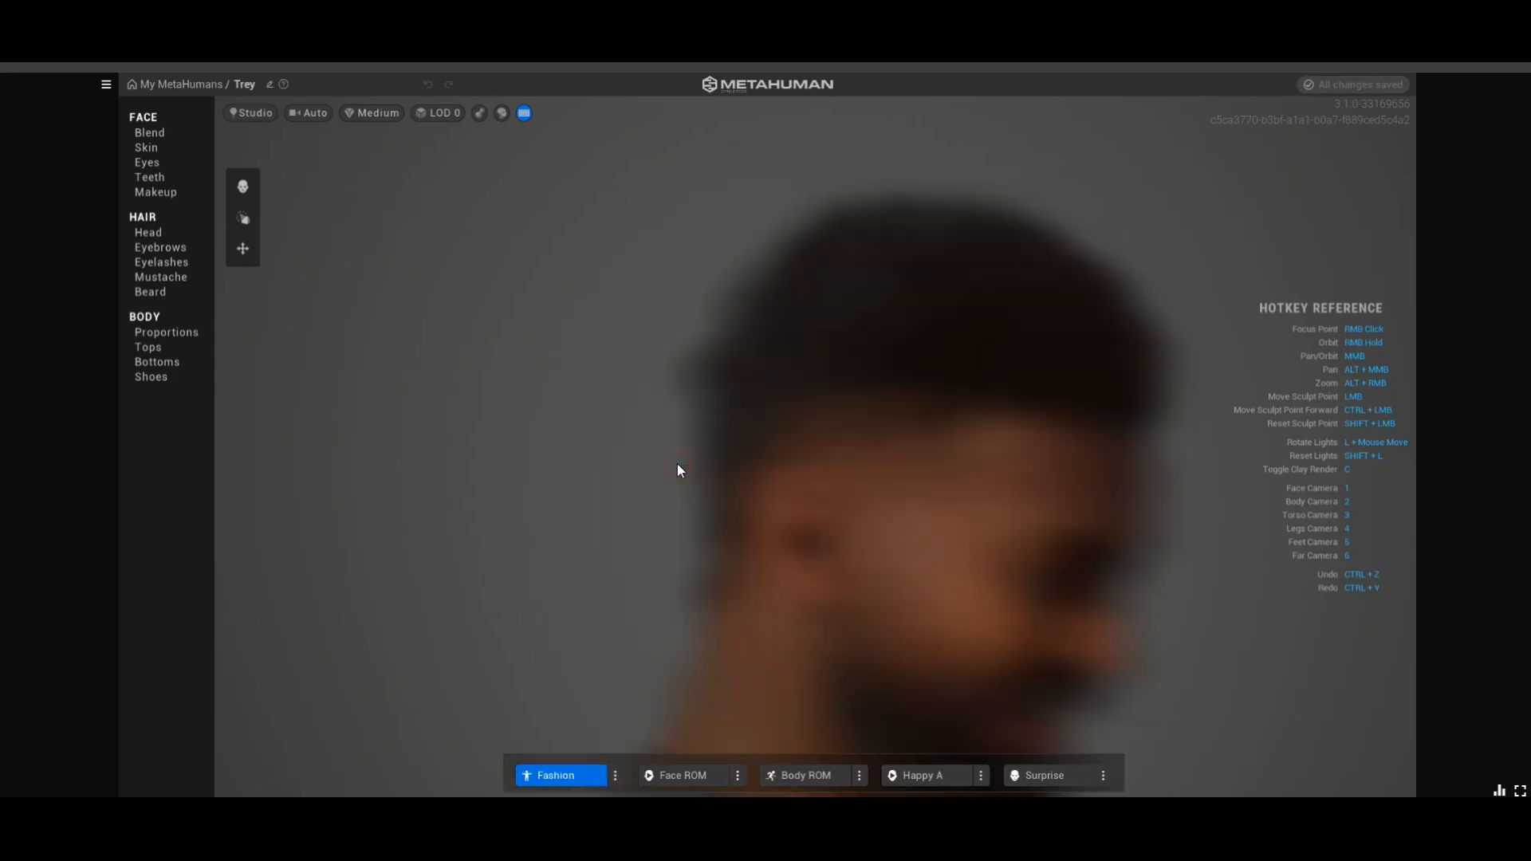
Set the second animation slot to the Emotional body pose, and play Face ROM followed by Body ROM in the third slot
{"action": "left_click", "coordinate": [737, 775]}
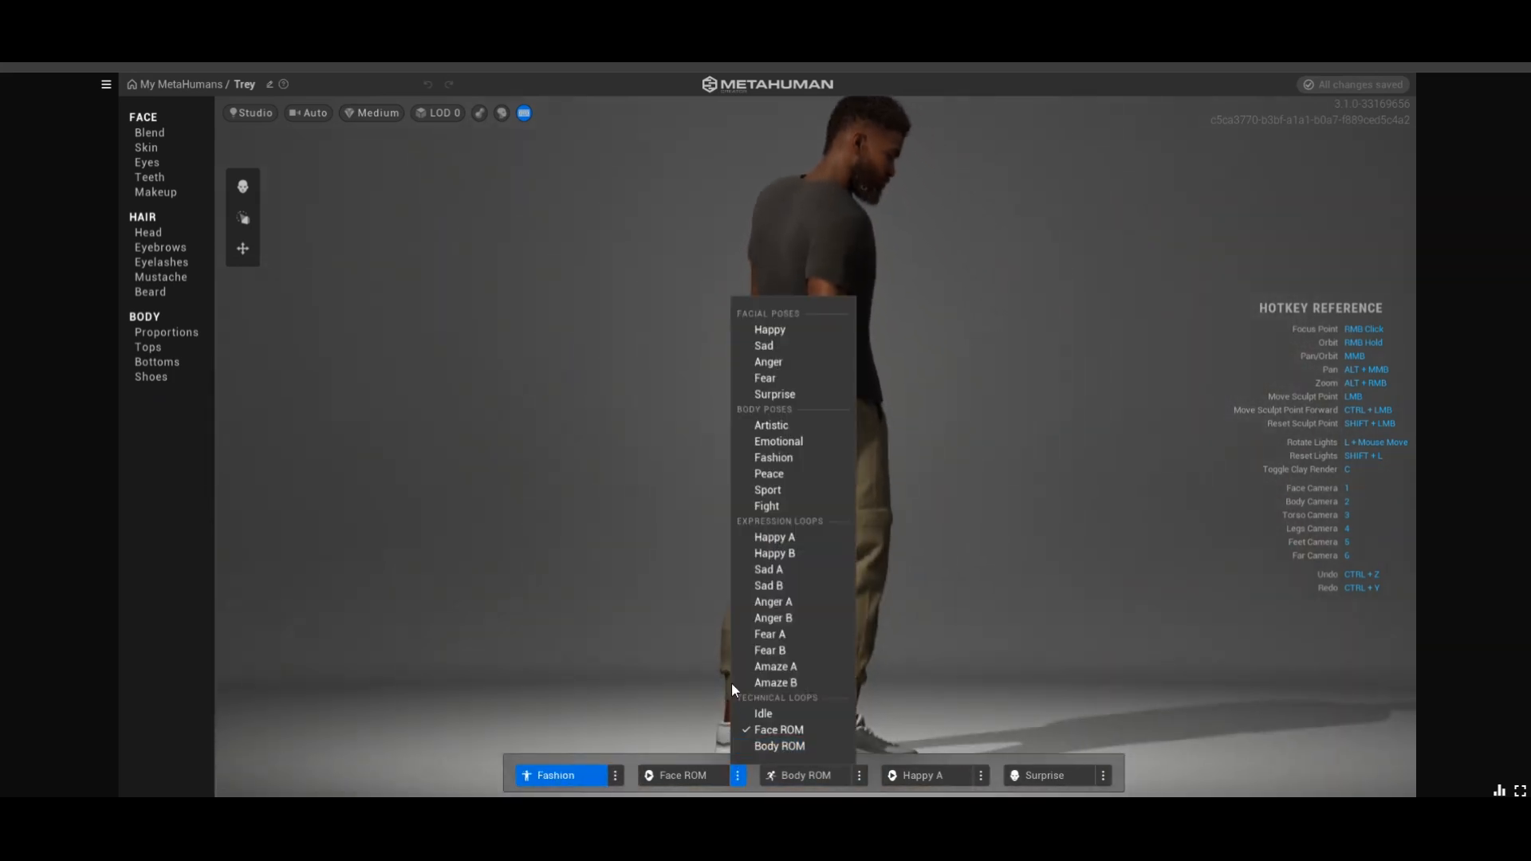
{"action": "left_click", "coordinate": [782, 439]}
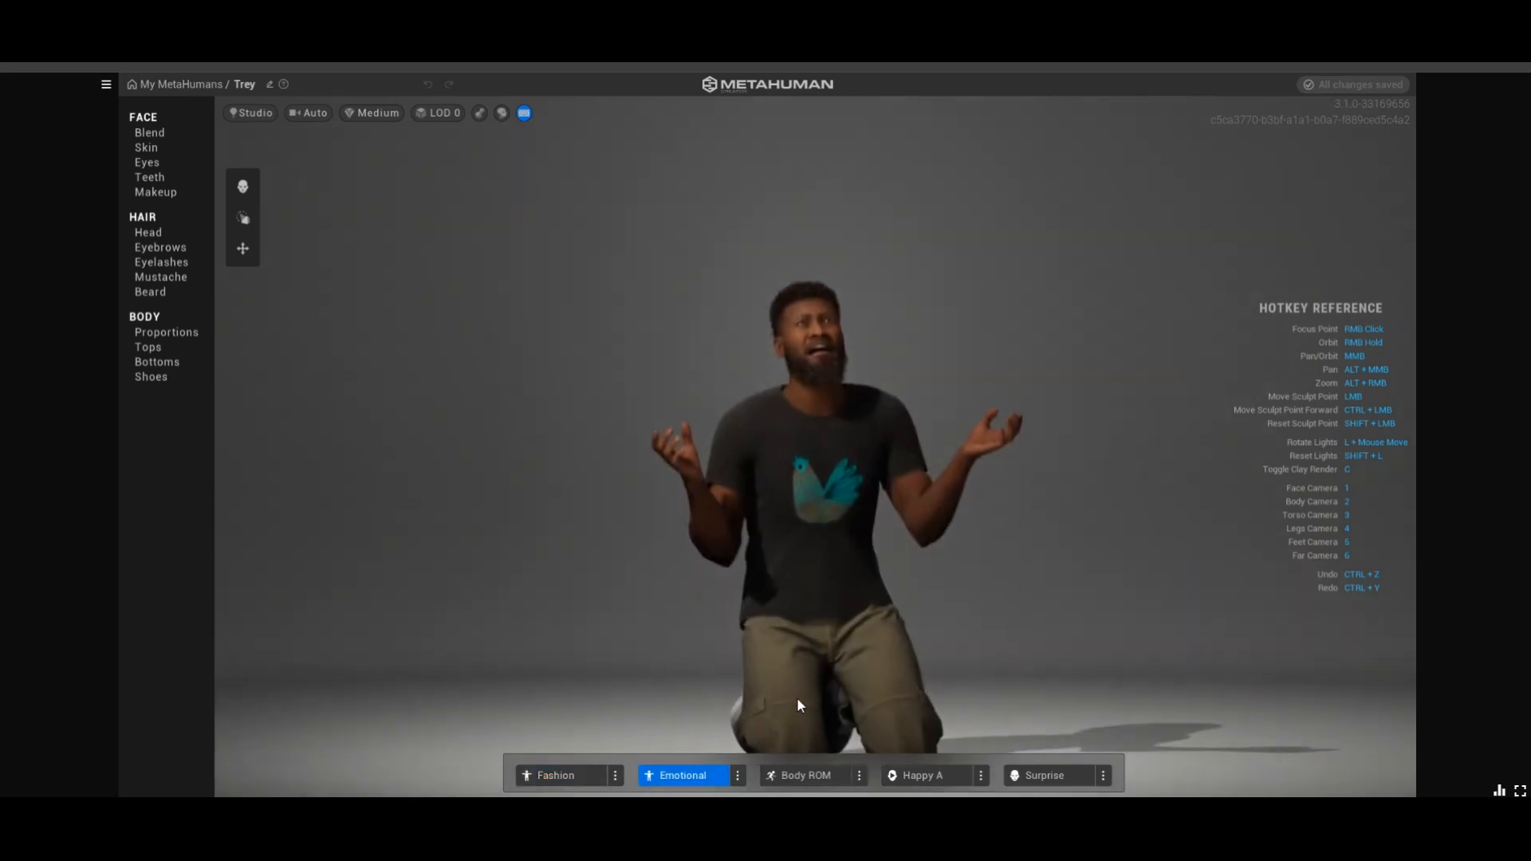
{"action": "left_click", "coordinate": [859, 775]}
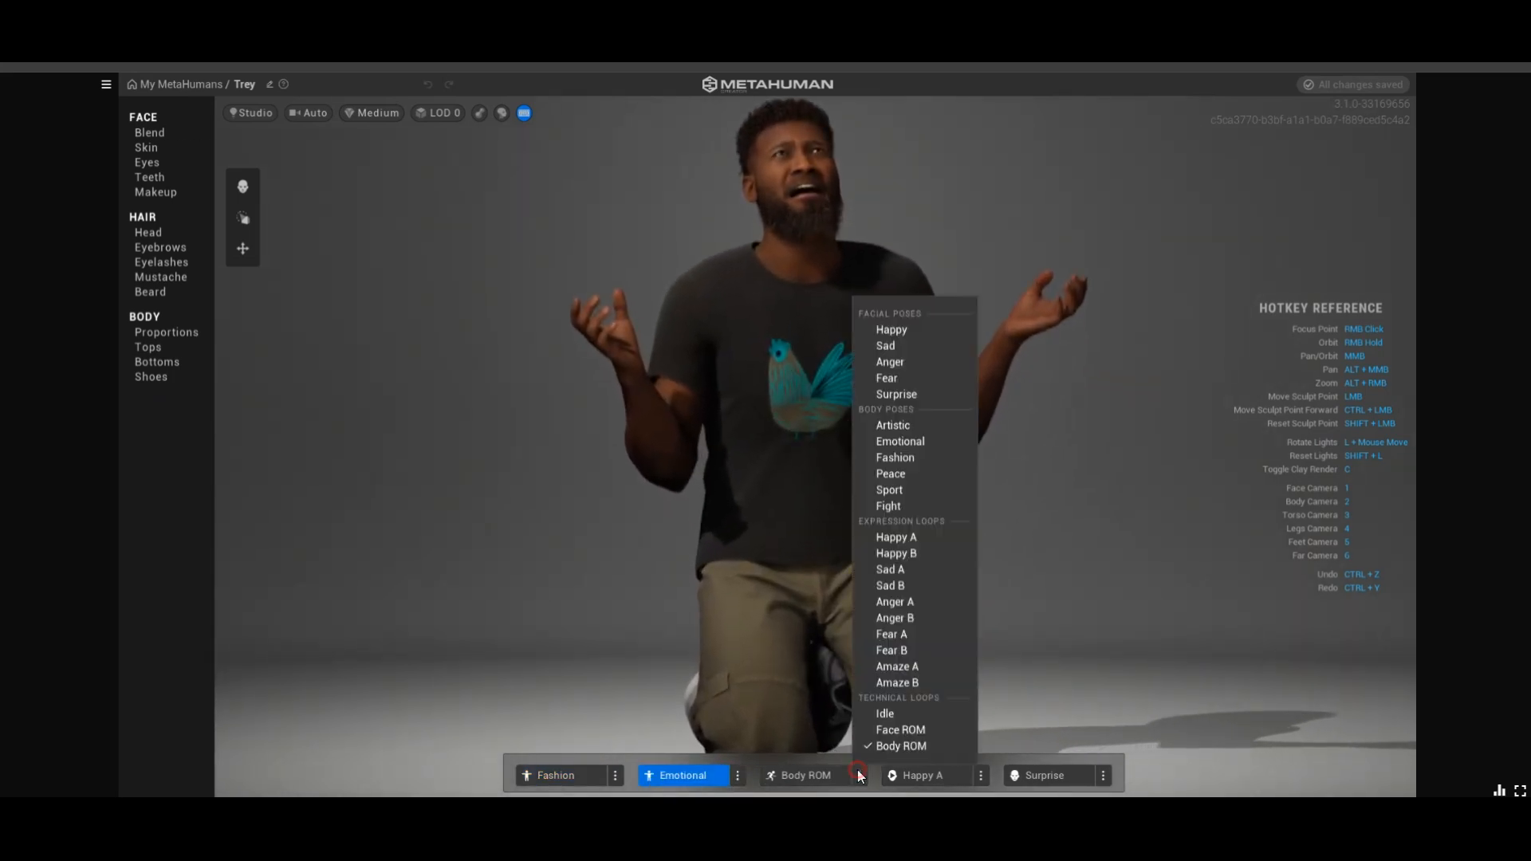
{"action": "left_click", "coordinate": [906, 733]}
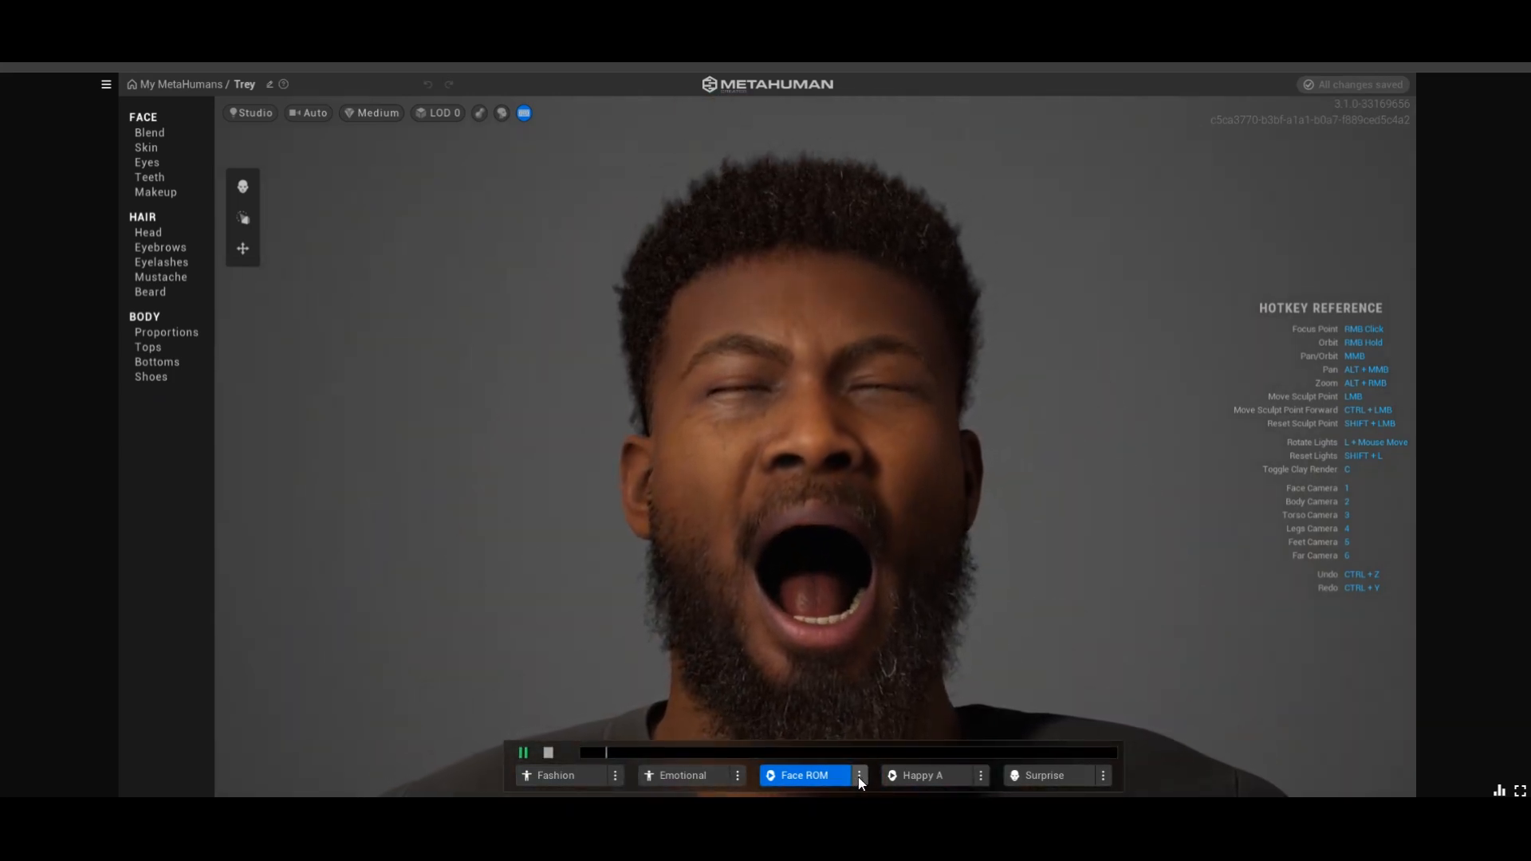
{"action": "left_click", "coordinate": [859, 775]}
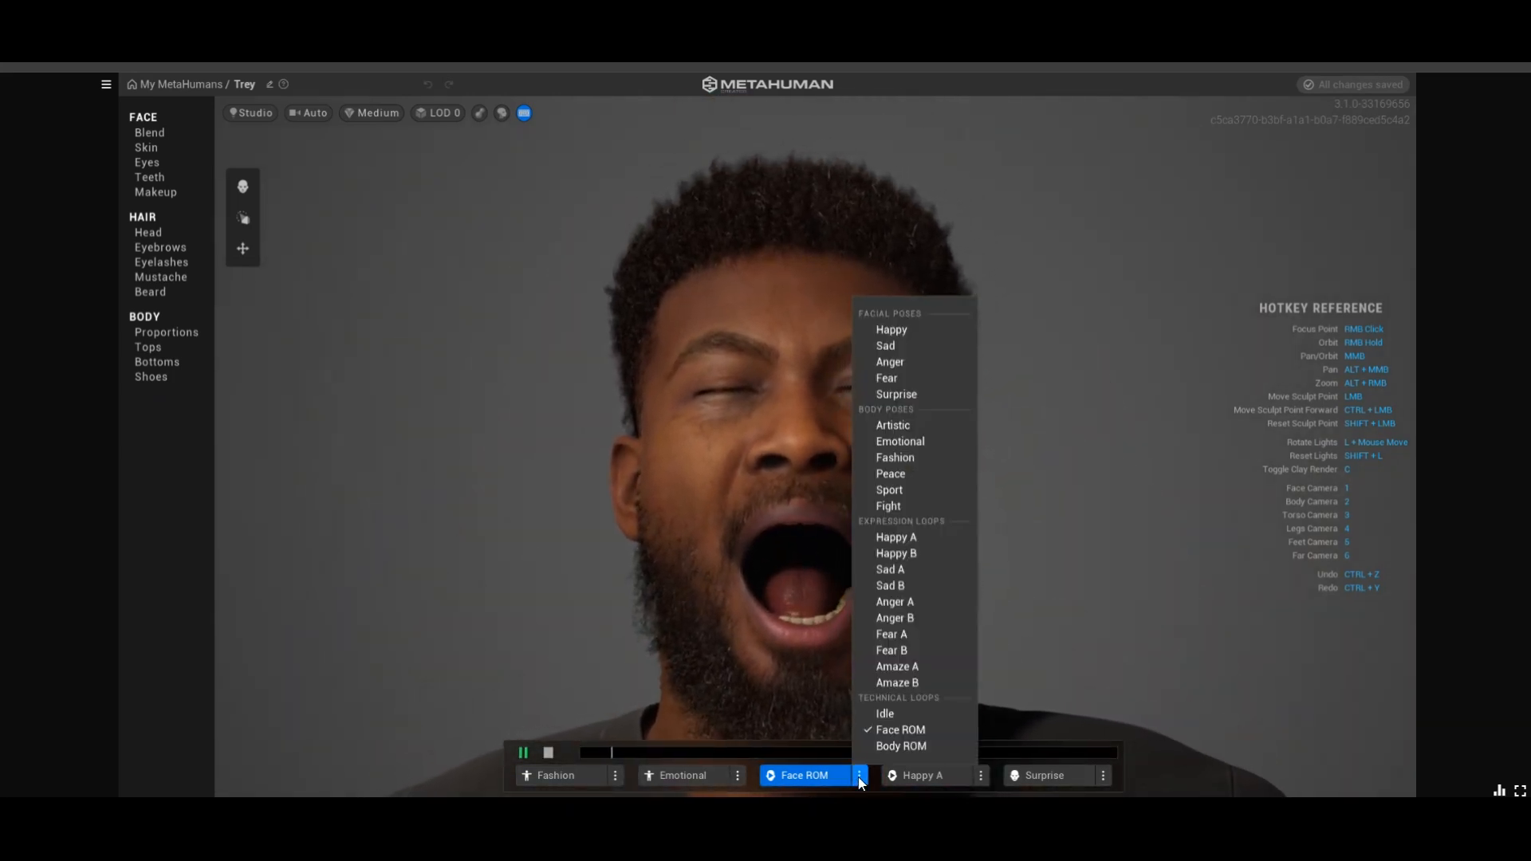
{"action": "left_click", "coordinate": [901, 744]}
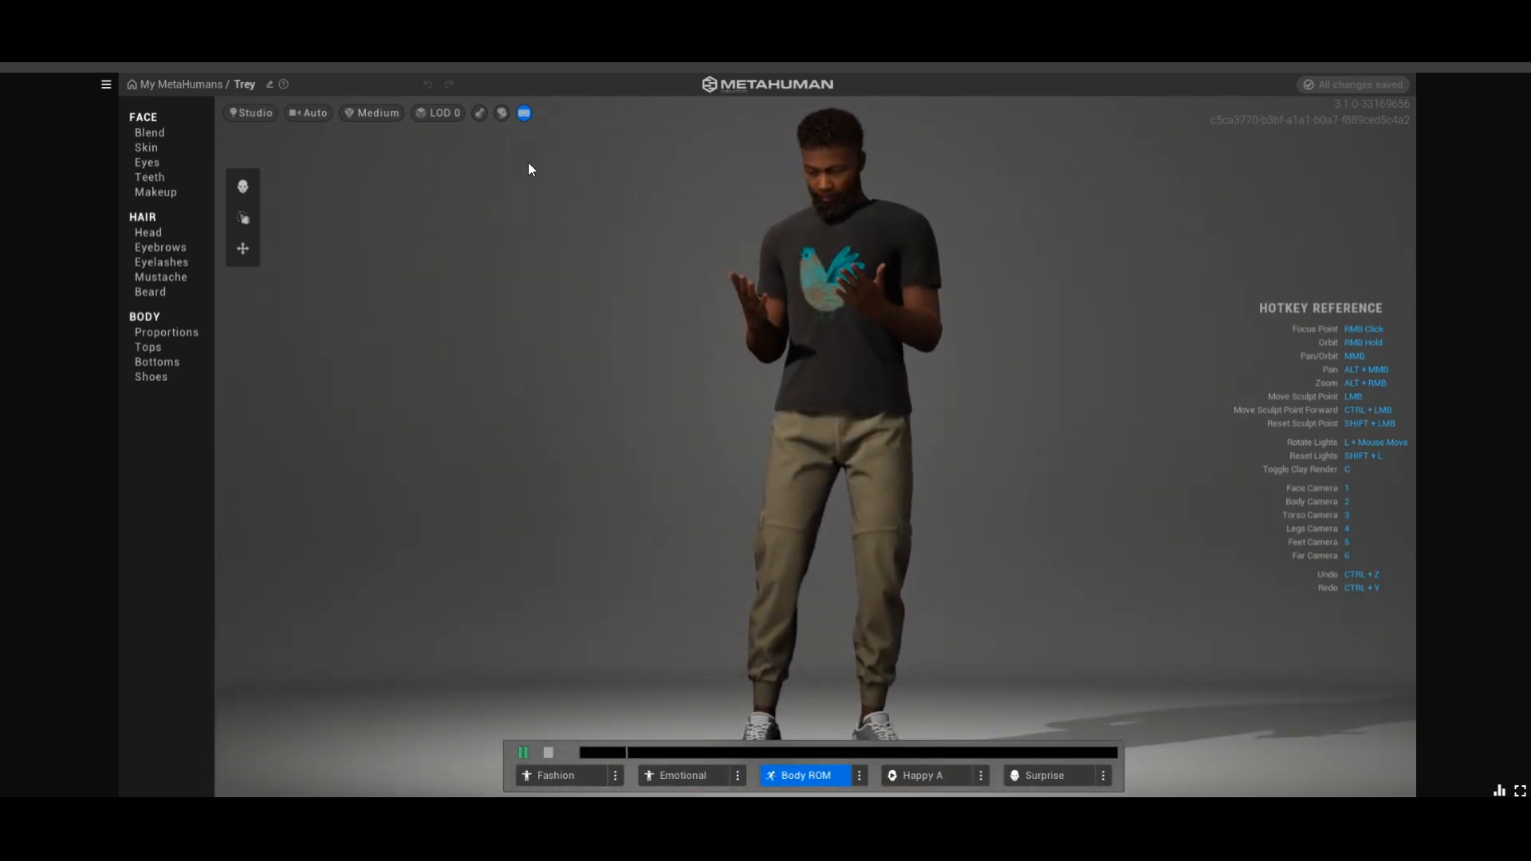
Toggle the hotkey reference off and back on, and hide and restore the character's hair
{"action": "left_click", "coordinate": [523, 114]}
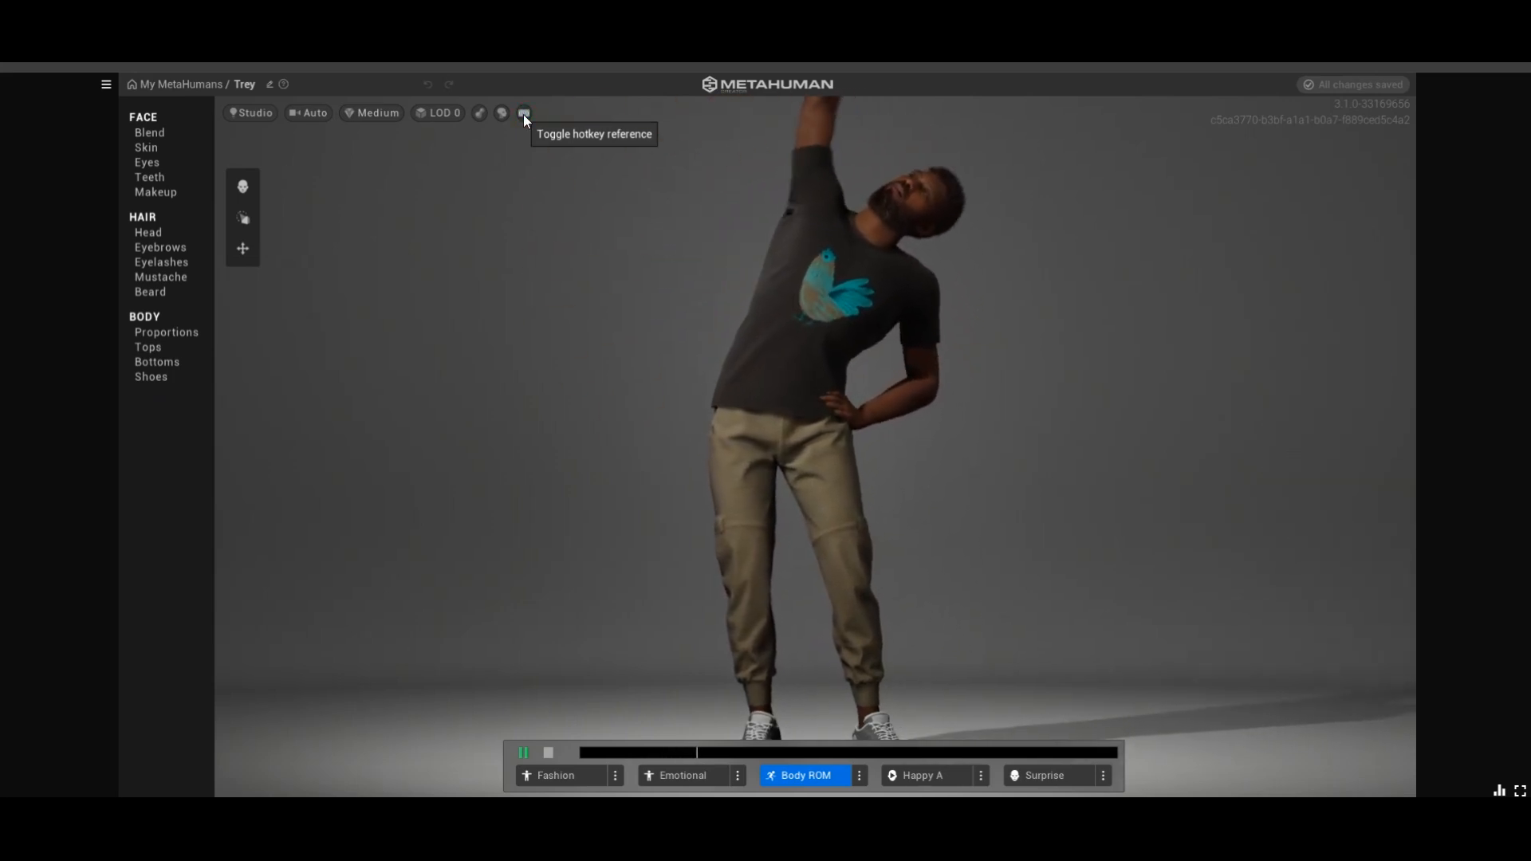
{"action": "left_click", "coordinate": [523, 113]}
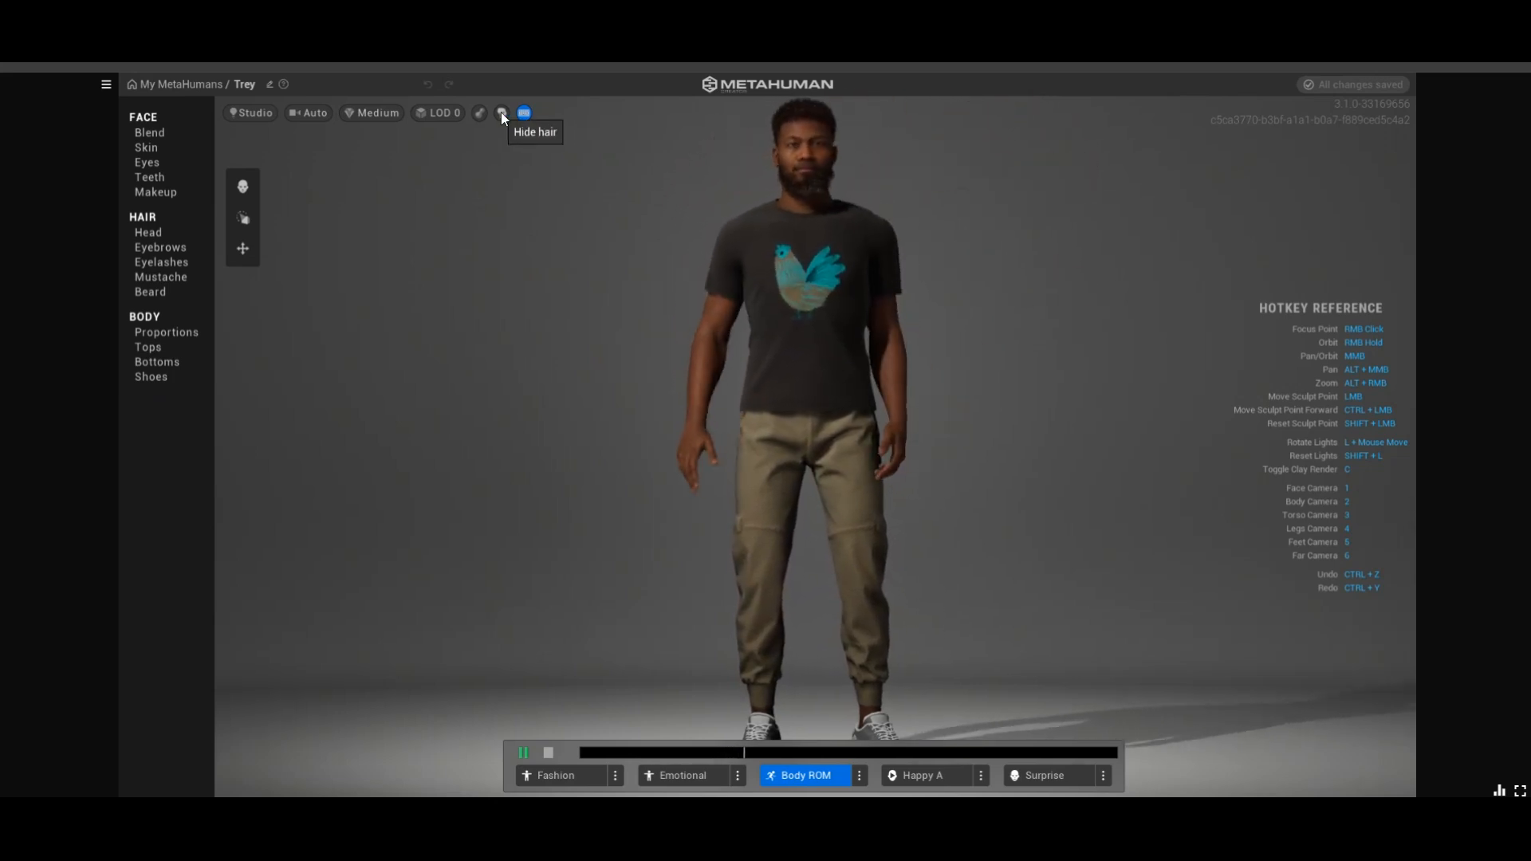
{"action": "left_click", "coordinate": [501, 113]}
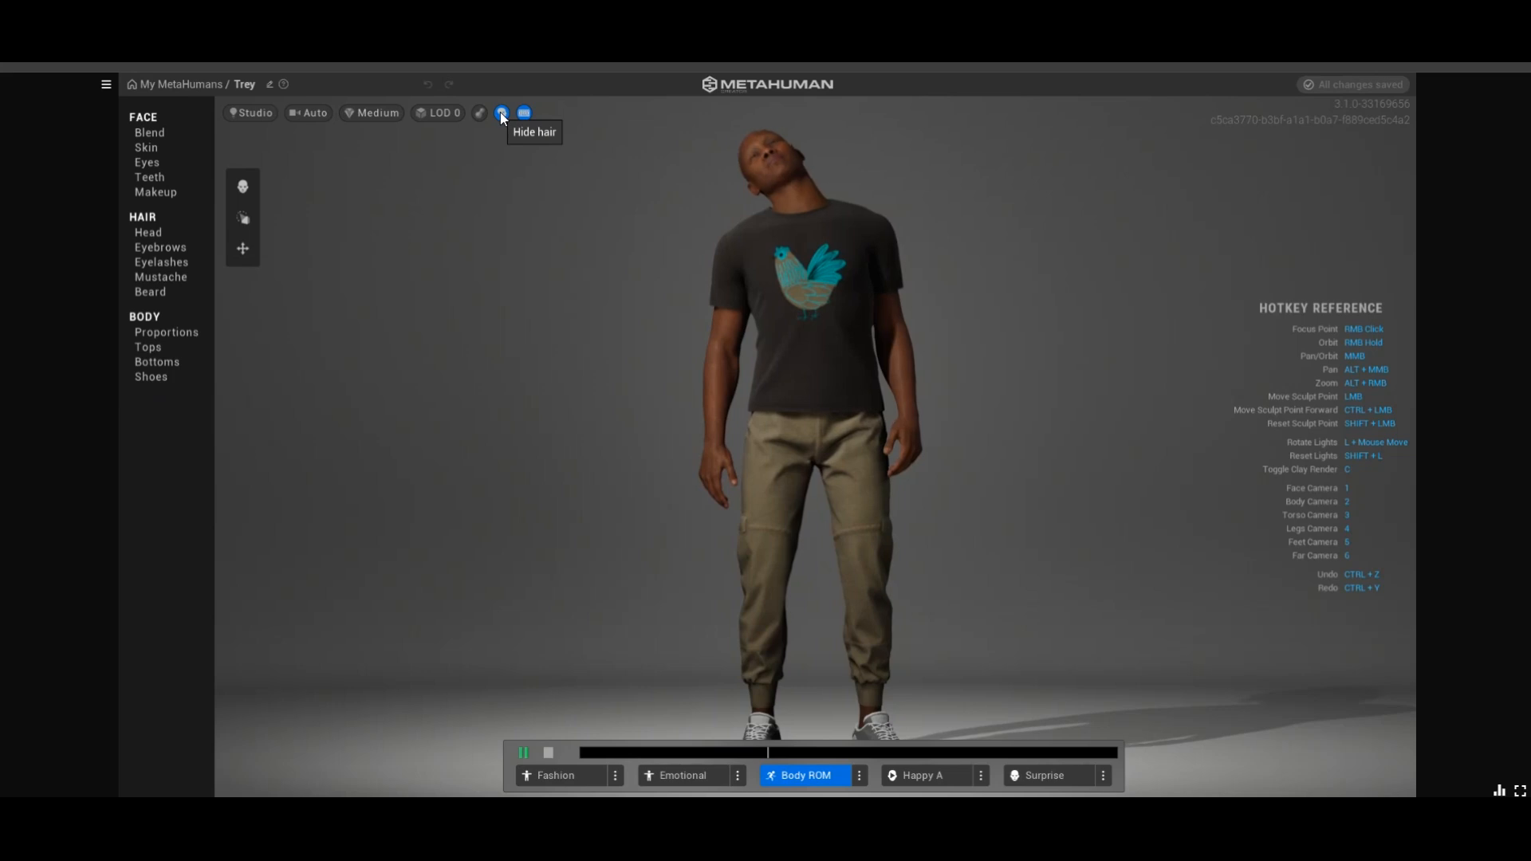
{"action": "left_click", "coordinate": [500, 113]}
{"action": "left_click", "coordinate": [500, 113]}
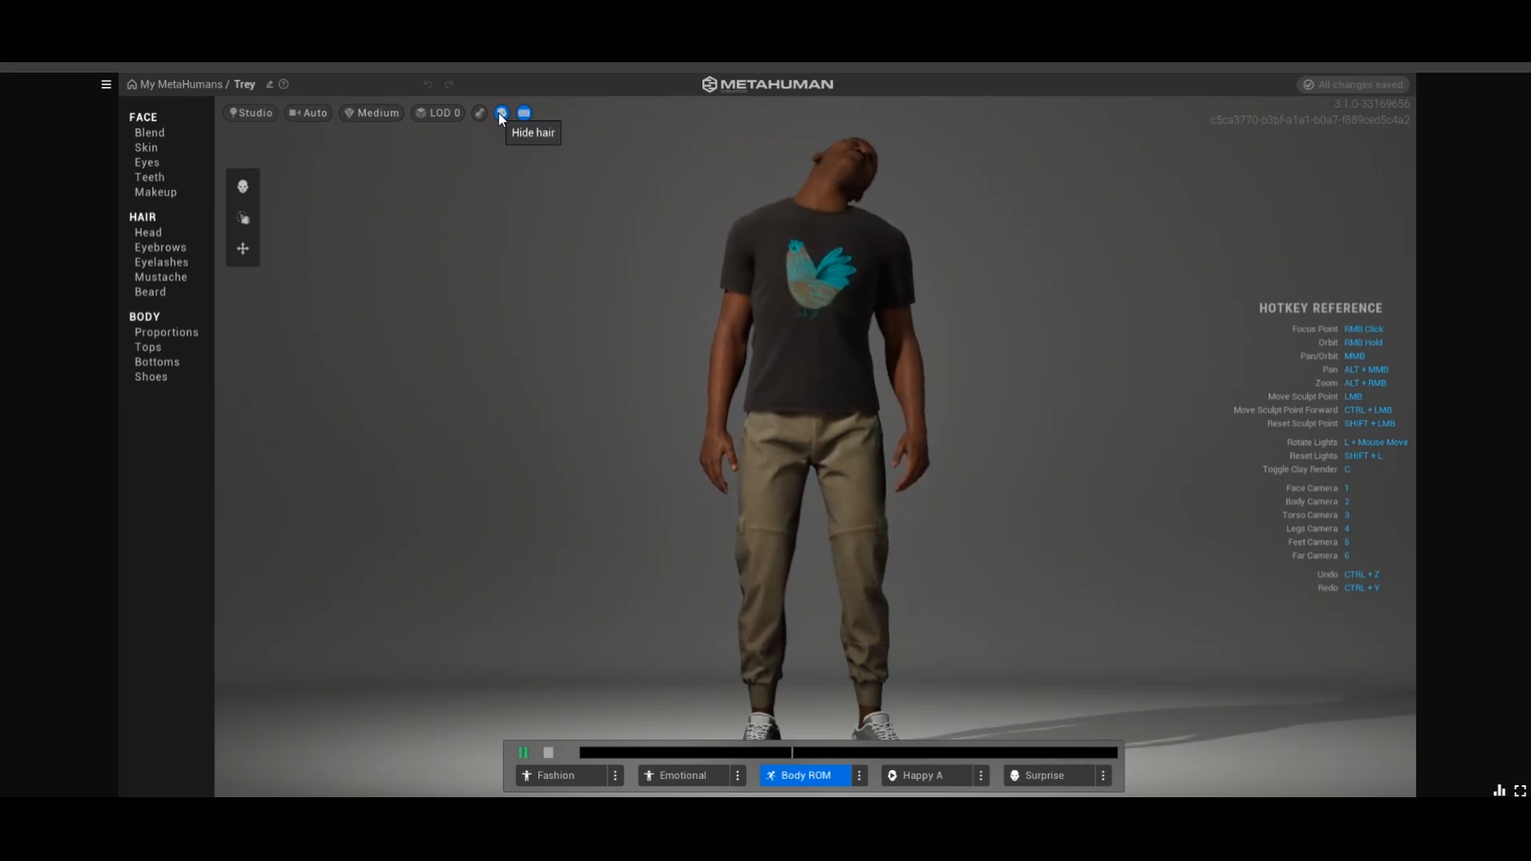
{"action": "left_click", "coordinate": [495, 113]}
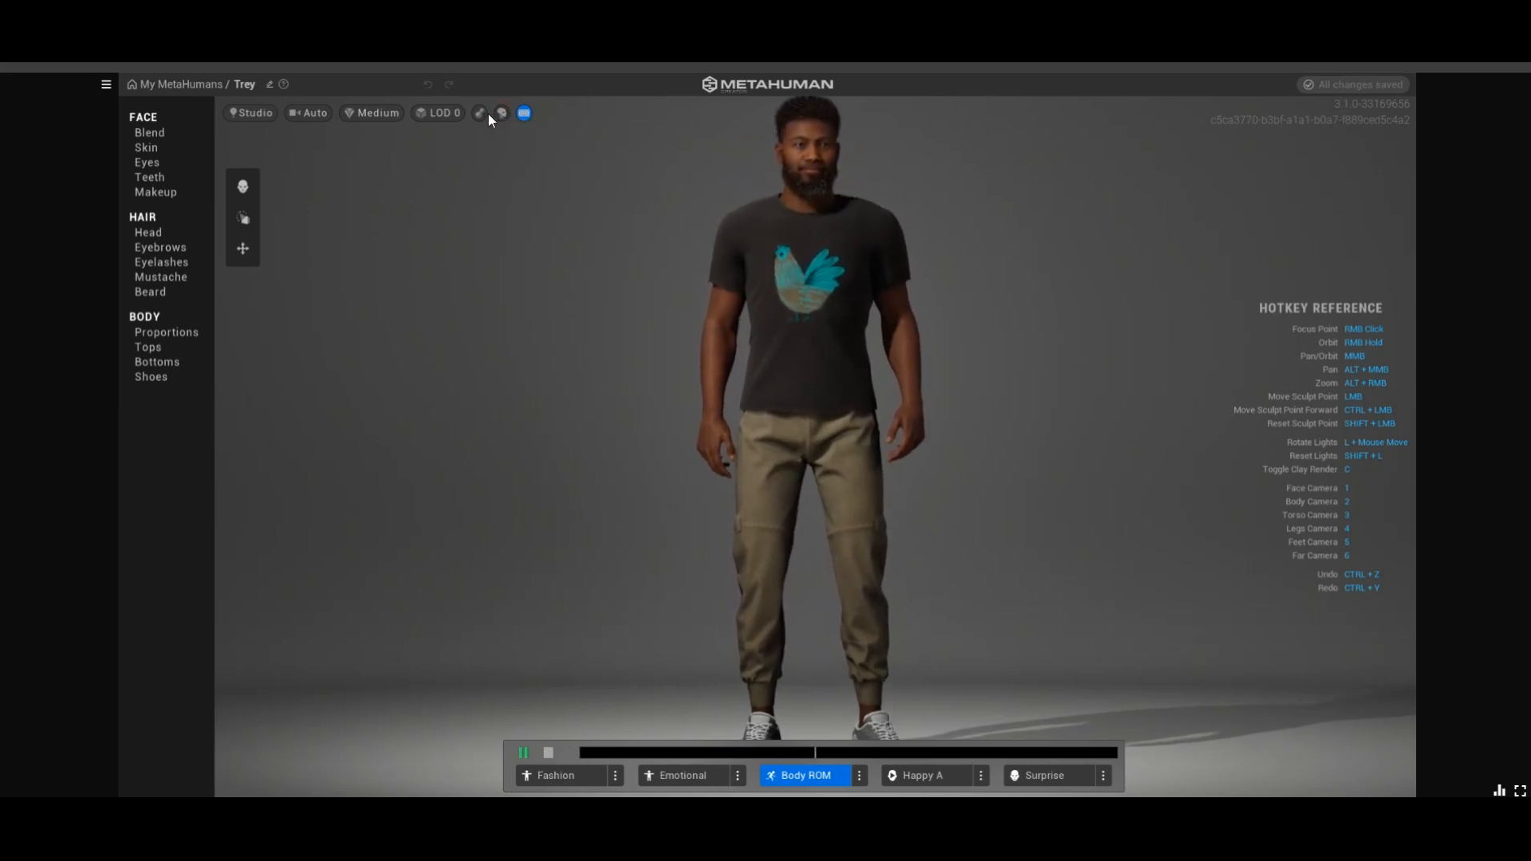
Preview the character at LOD 7, and change its level of detail to LOD 6
{"action": "left_click", "coordinate": [447, 113]}
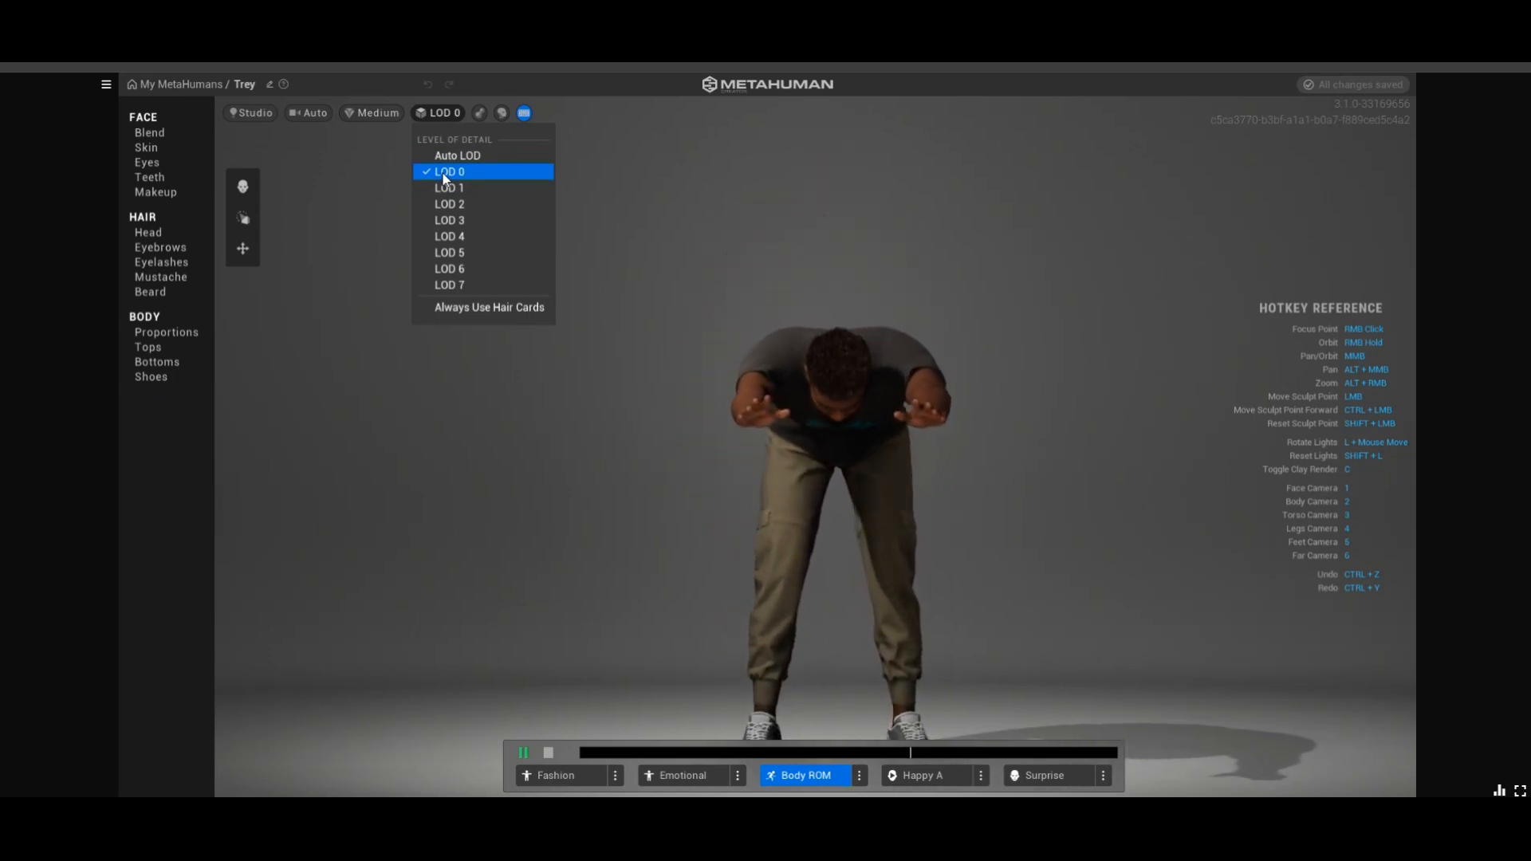
{"action": "left_click", "coordinate": [449, 285]}
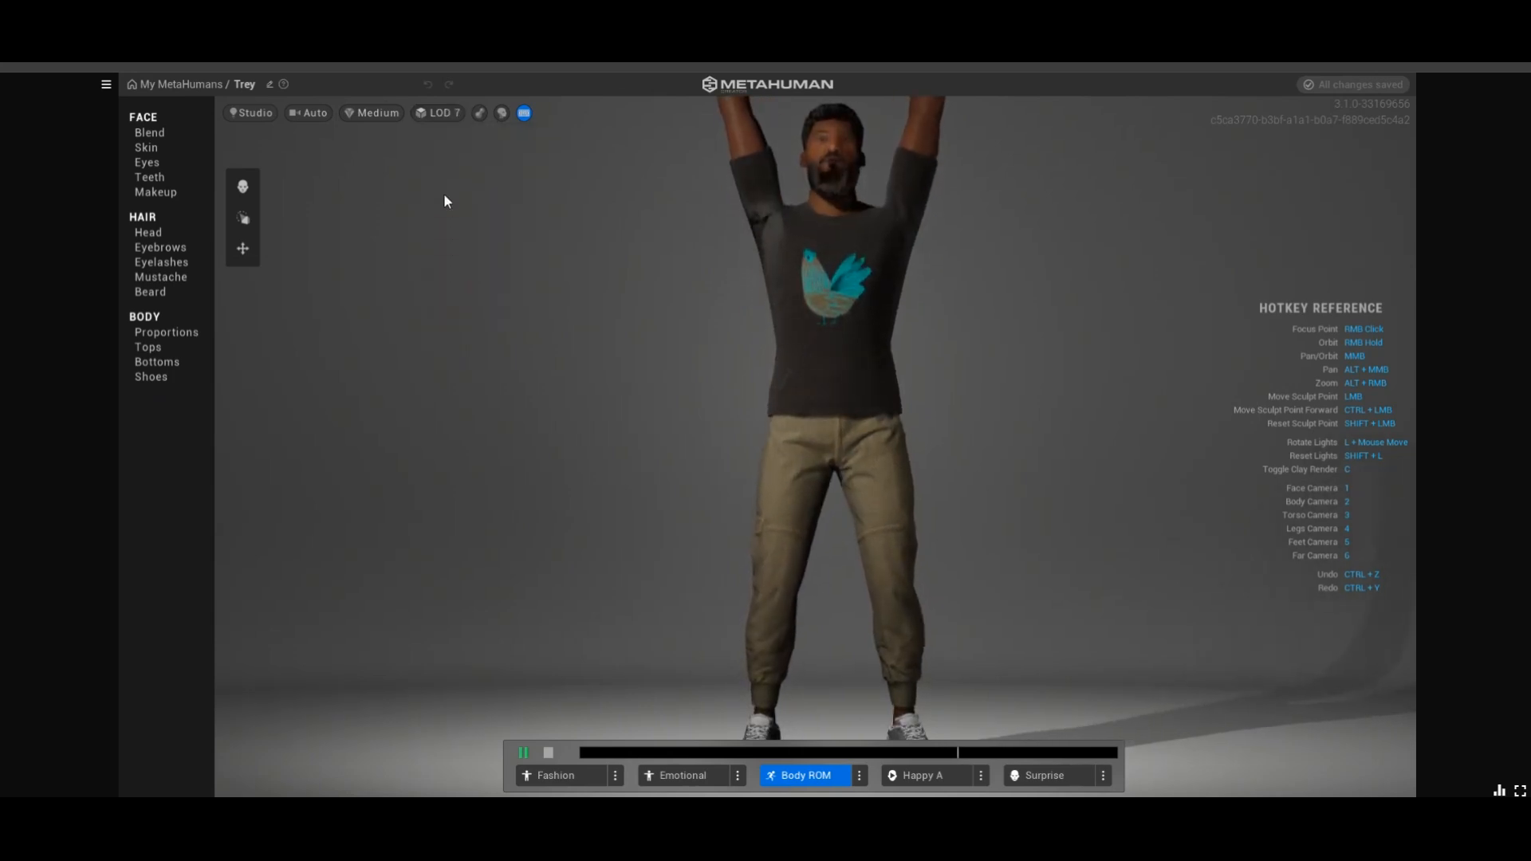
{"action": "left_click", "coordinate": [441, 113]}
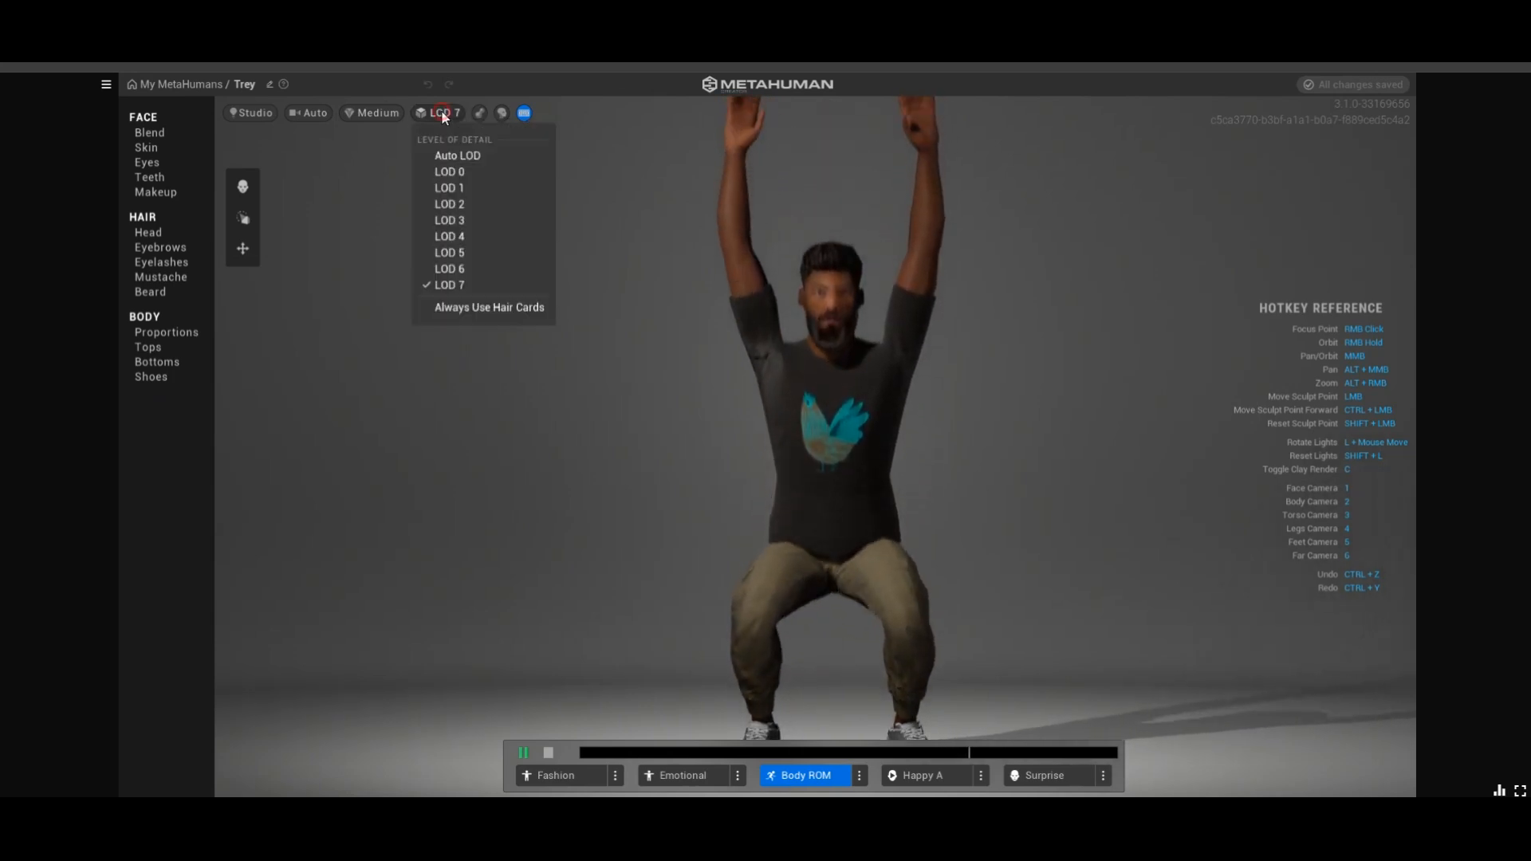
{"action": "left_click", "coordinate": [450, 268]}
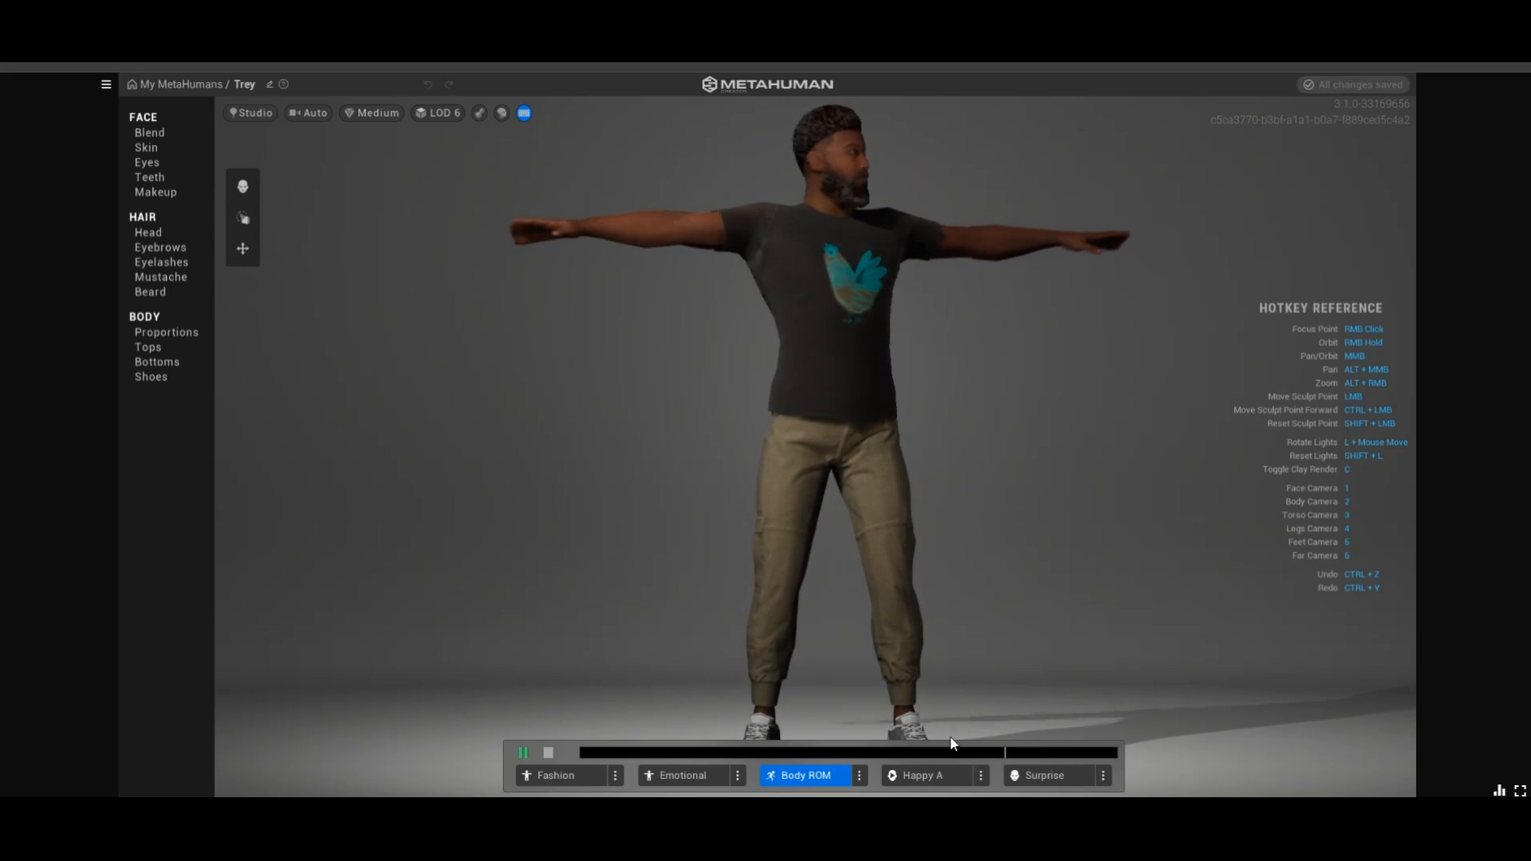
Set the third animation slot to the Sad facial pose, and change the level of detail through LOD 5 to LOD 4
{"action": "left_click", "coordinate": [859, 775]}
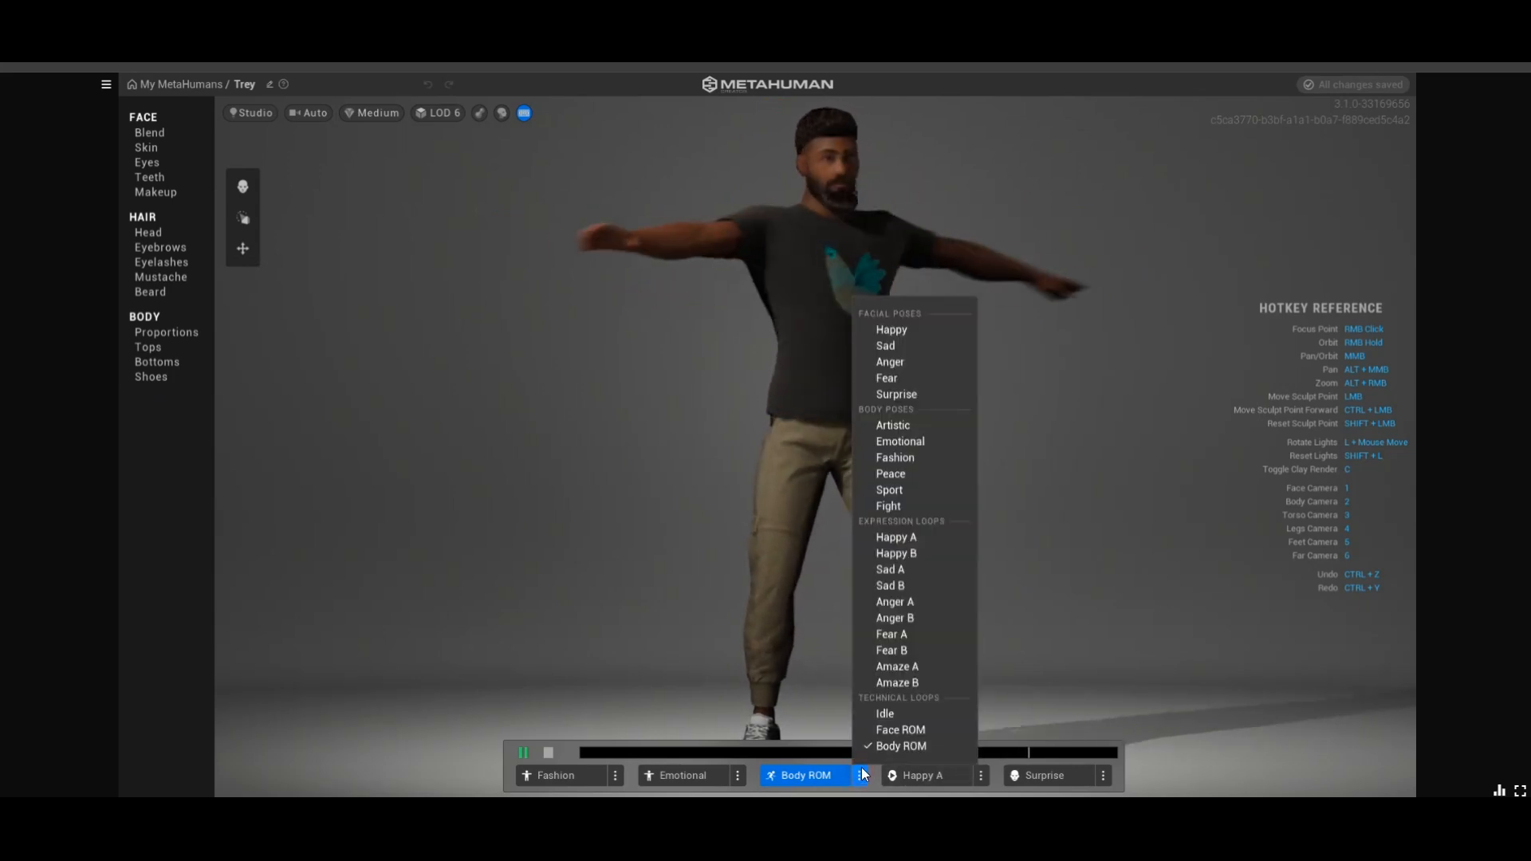
{"action": "left_click", "coordinate": [903, 347]}
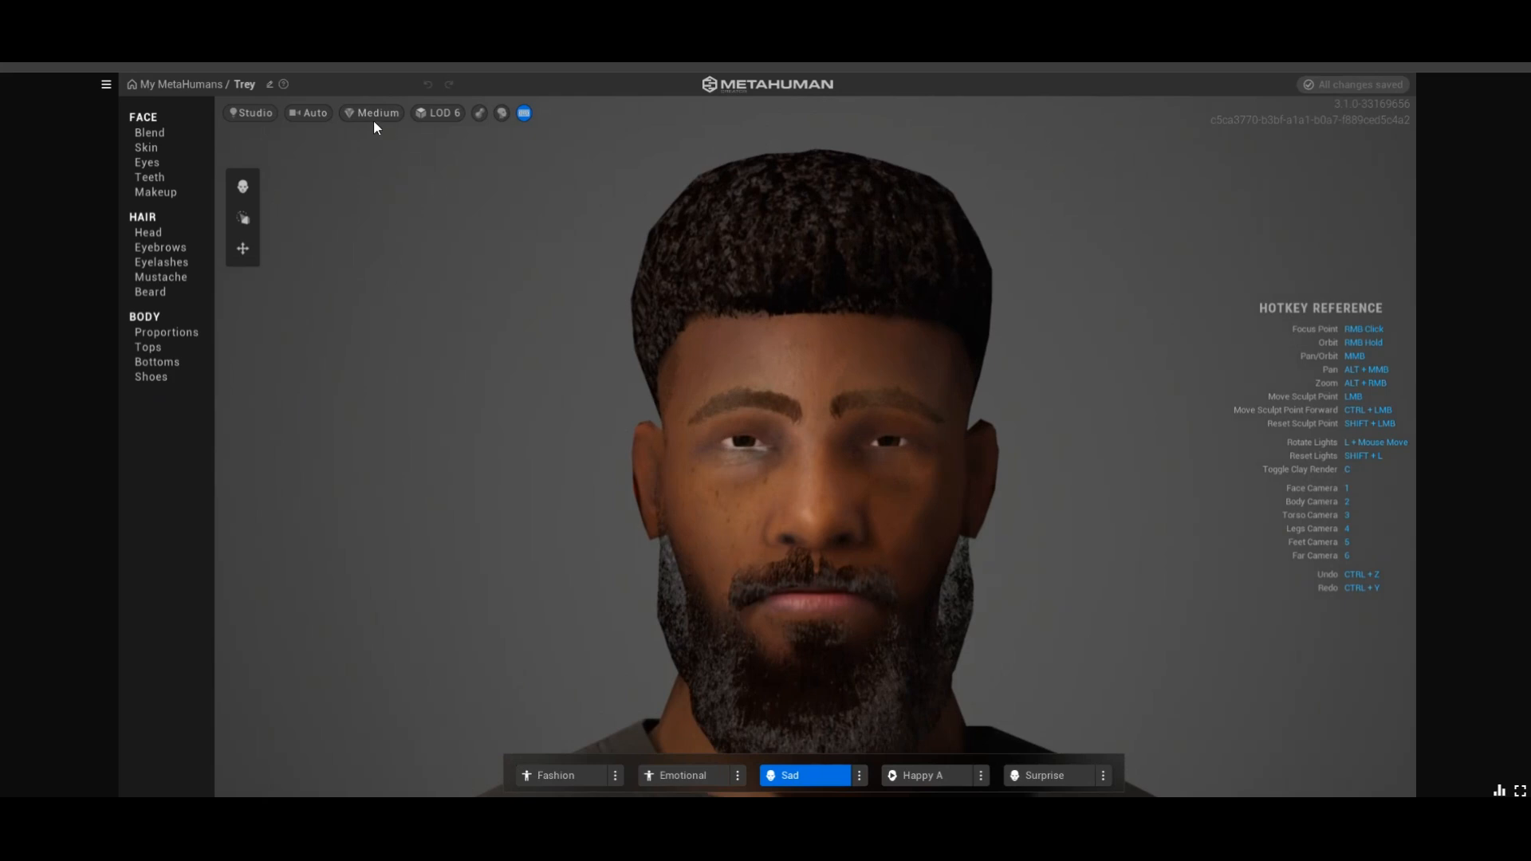
{"action": "left_click", "coordinate": [435, 113]}
{"action": "left_click", "coordinate": [471, 253]}
{"action": "left_click", "coordinate": [444, 114]}
{"action": "left_click", "coordinate": [458, 236]}
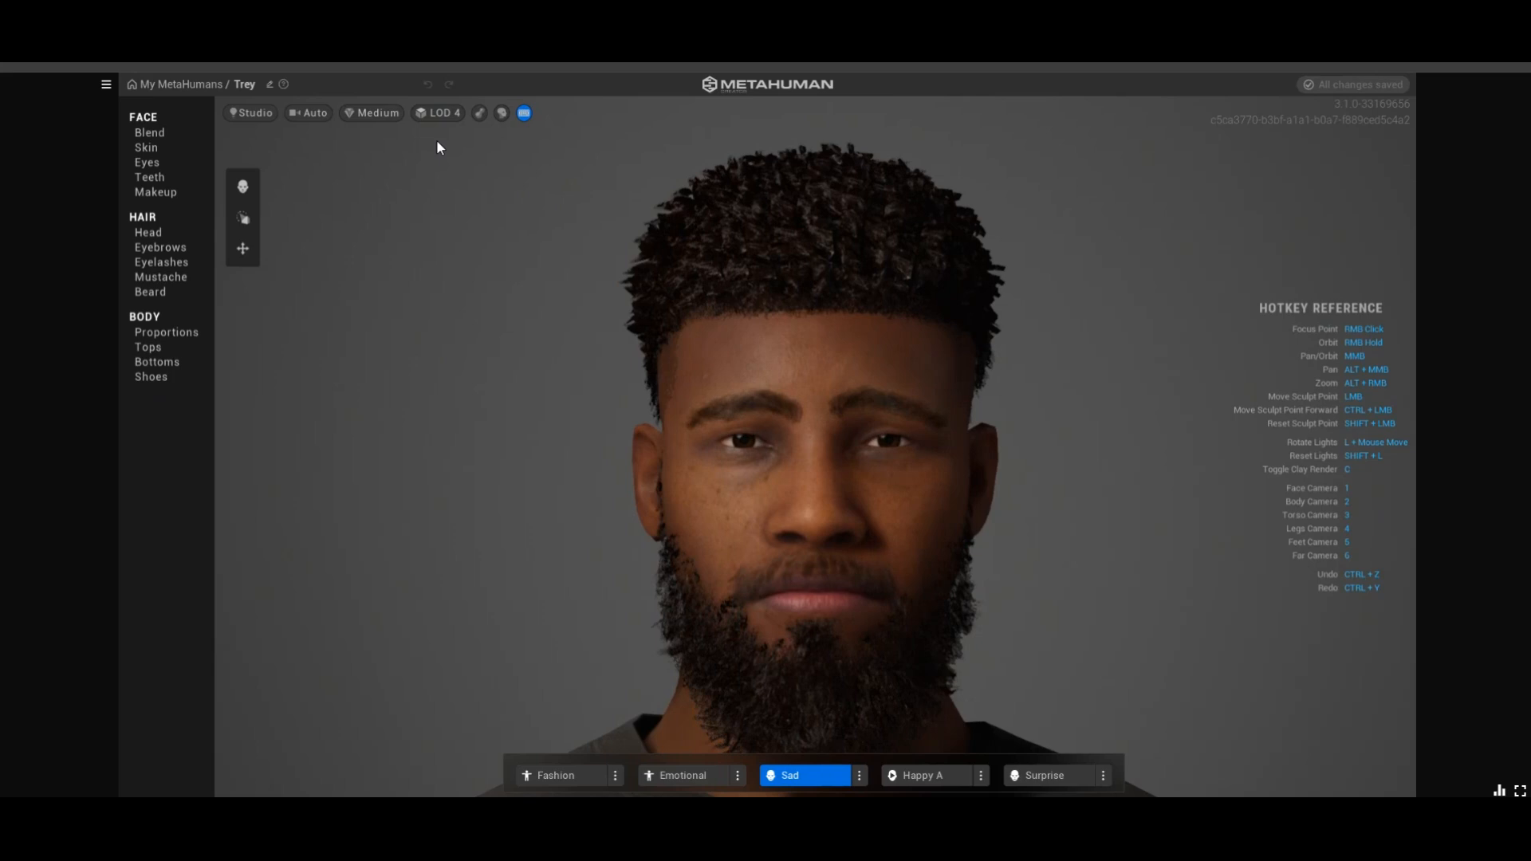
Raise the character's level of detail one level at a time through LOD 3, LOD 2 and LOD 1 to LOD 0
{"action": "left_click", "coordinate": [433, 117]}
{"action": "left_click", "coordinate": [440, 221]}
{"action": "left_click", "coordinate": [440, 116]}
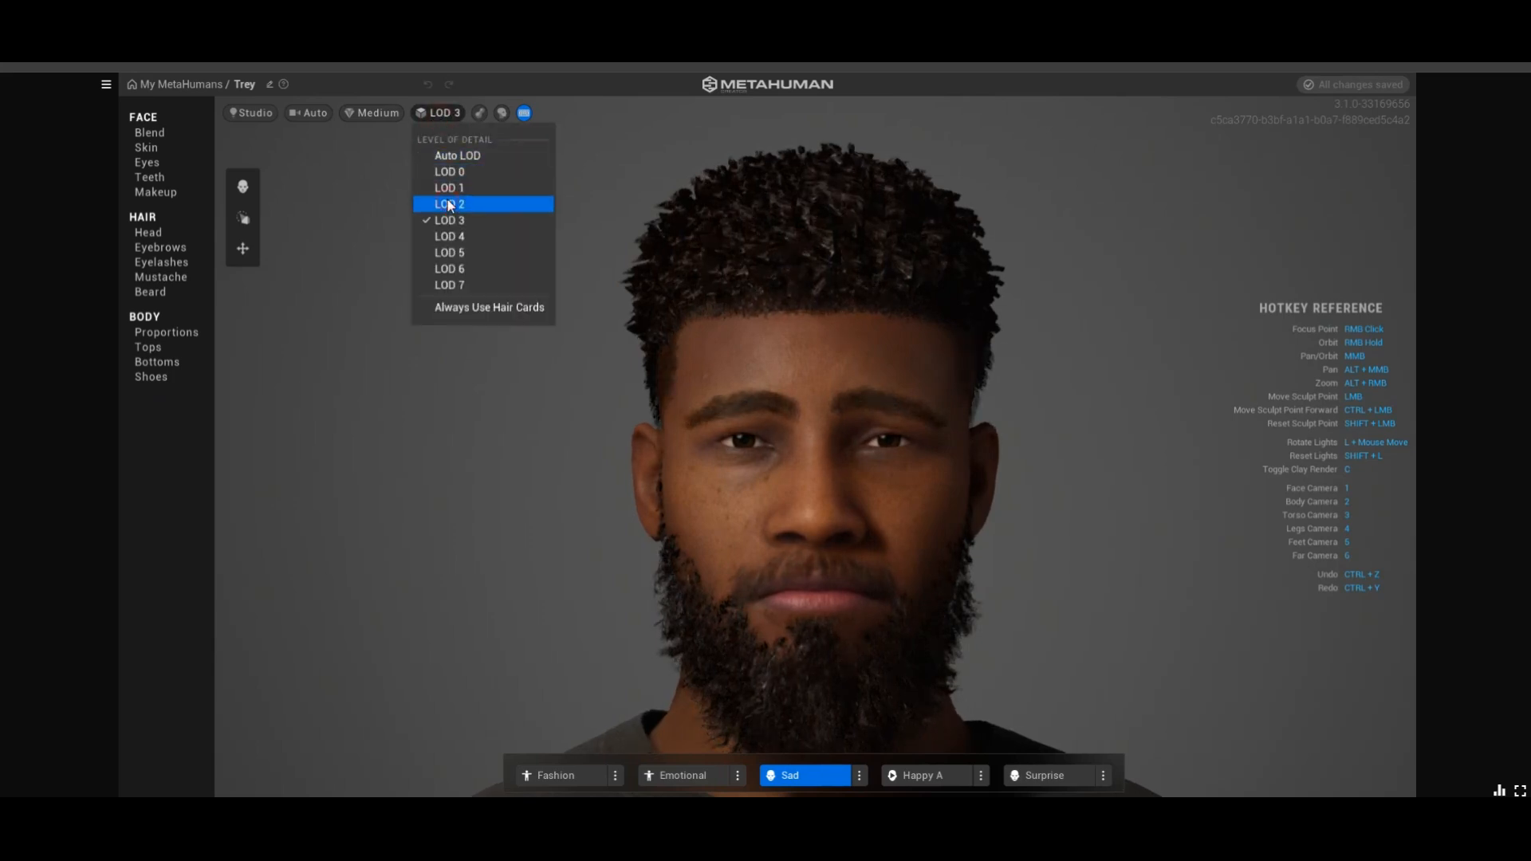
{"action": "left_click", "coordinate": [447, 200]}
{"action": "left_click", "coordinate": [438, 115]}
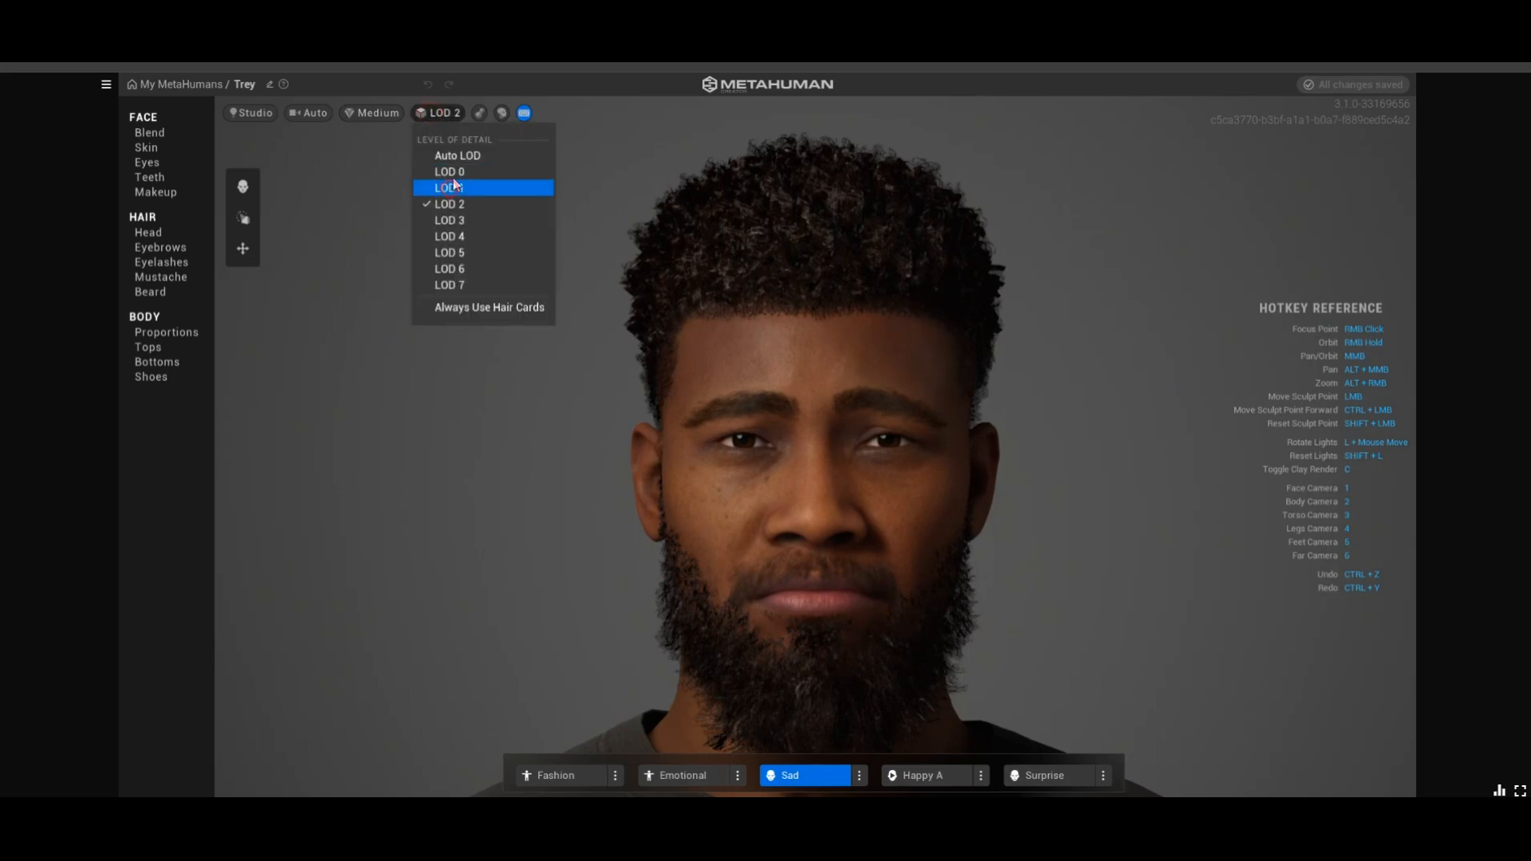
{"action": "left_click", "coordinate": [443, 186]}
{"action": "left_click", "coordinate": [444, 118]}
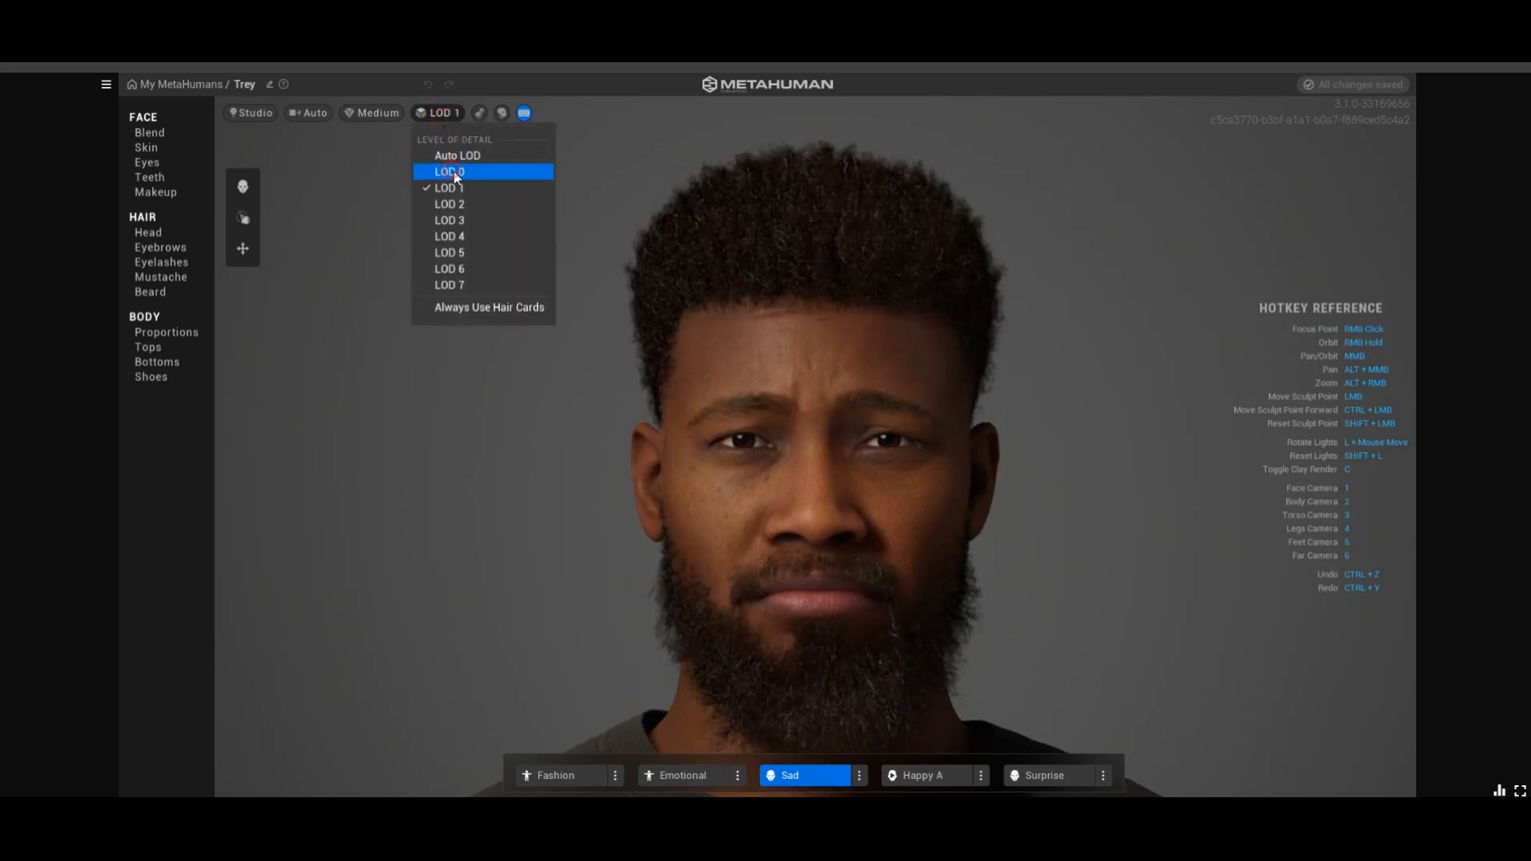
{"action": "left_click", "coordinate": [451, 172]}
Preview the High (Ray Traced) render quality, and set the render quality to Epic (Ray Traced)
{"action": "left_click", "coordinate": [379, 114]}
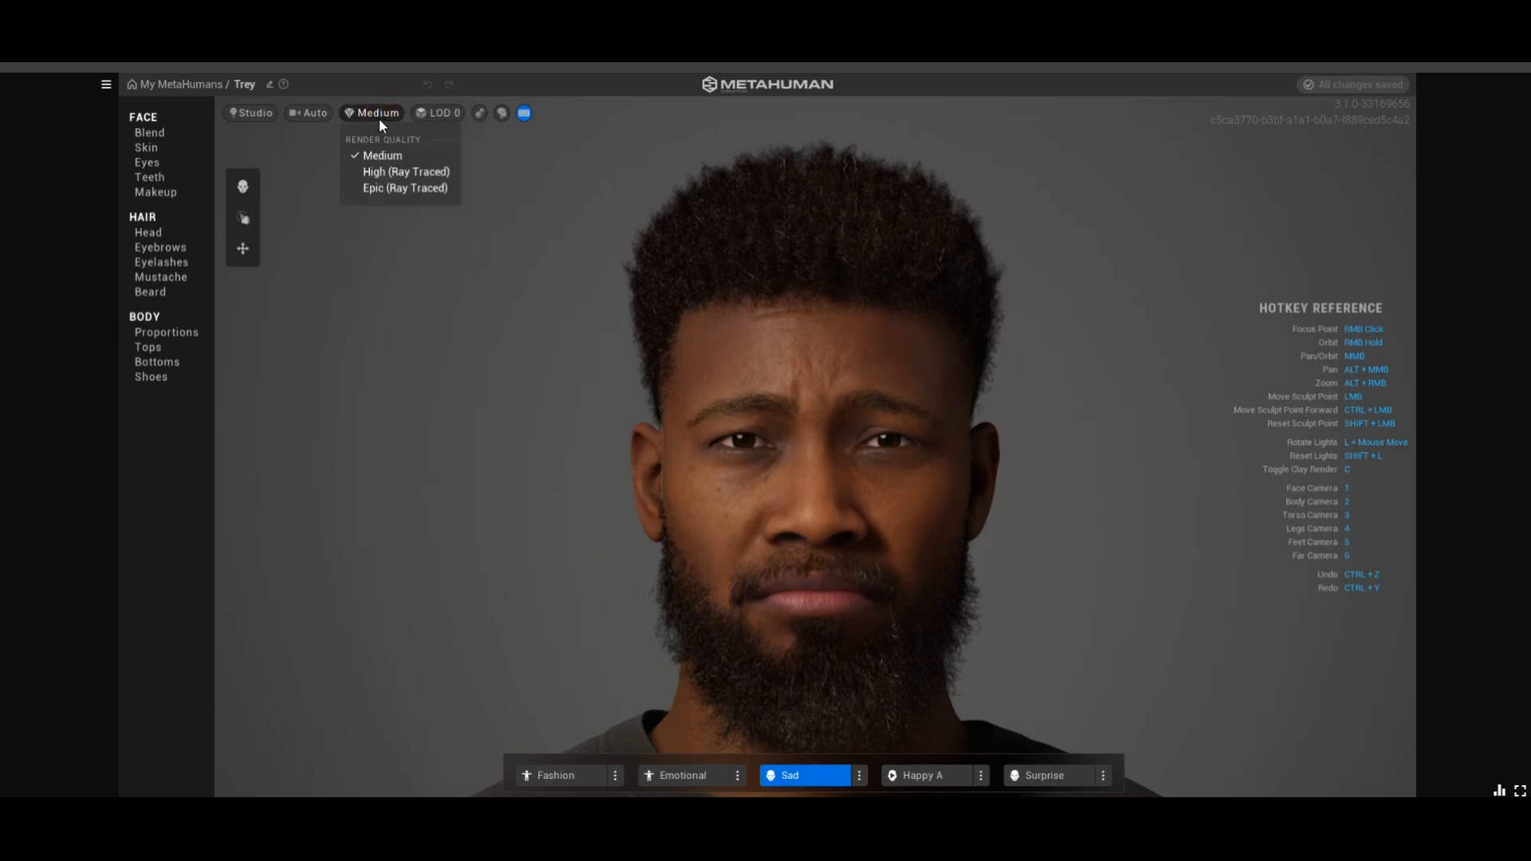
{"action": "left_click", "coordinate": [394, 171]}
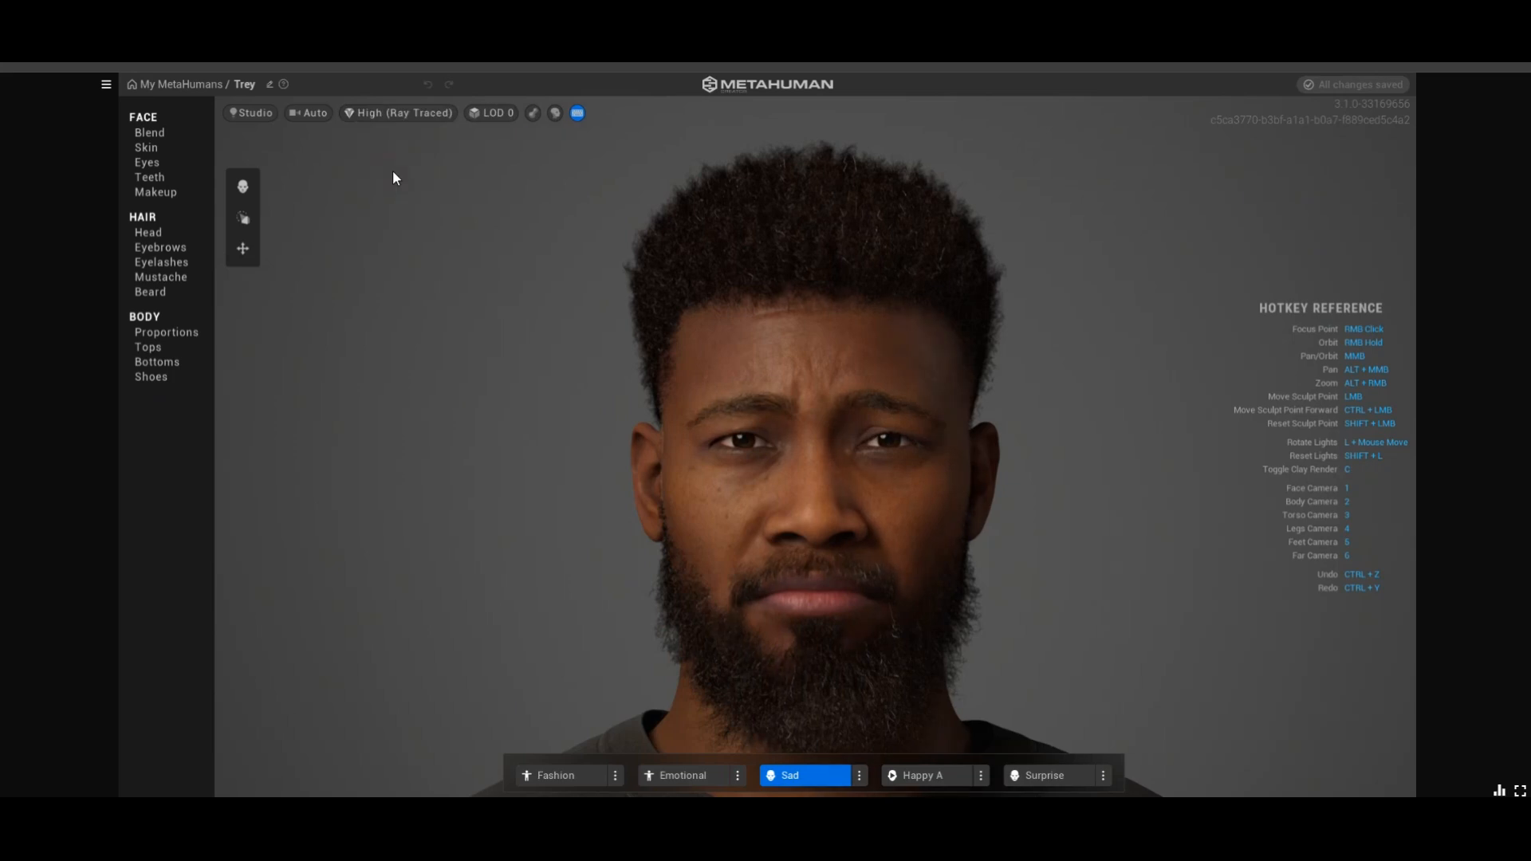
{"action": "left_click", "coordinate": [384, 113]}
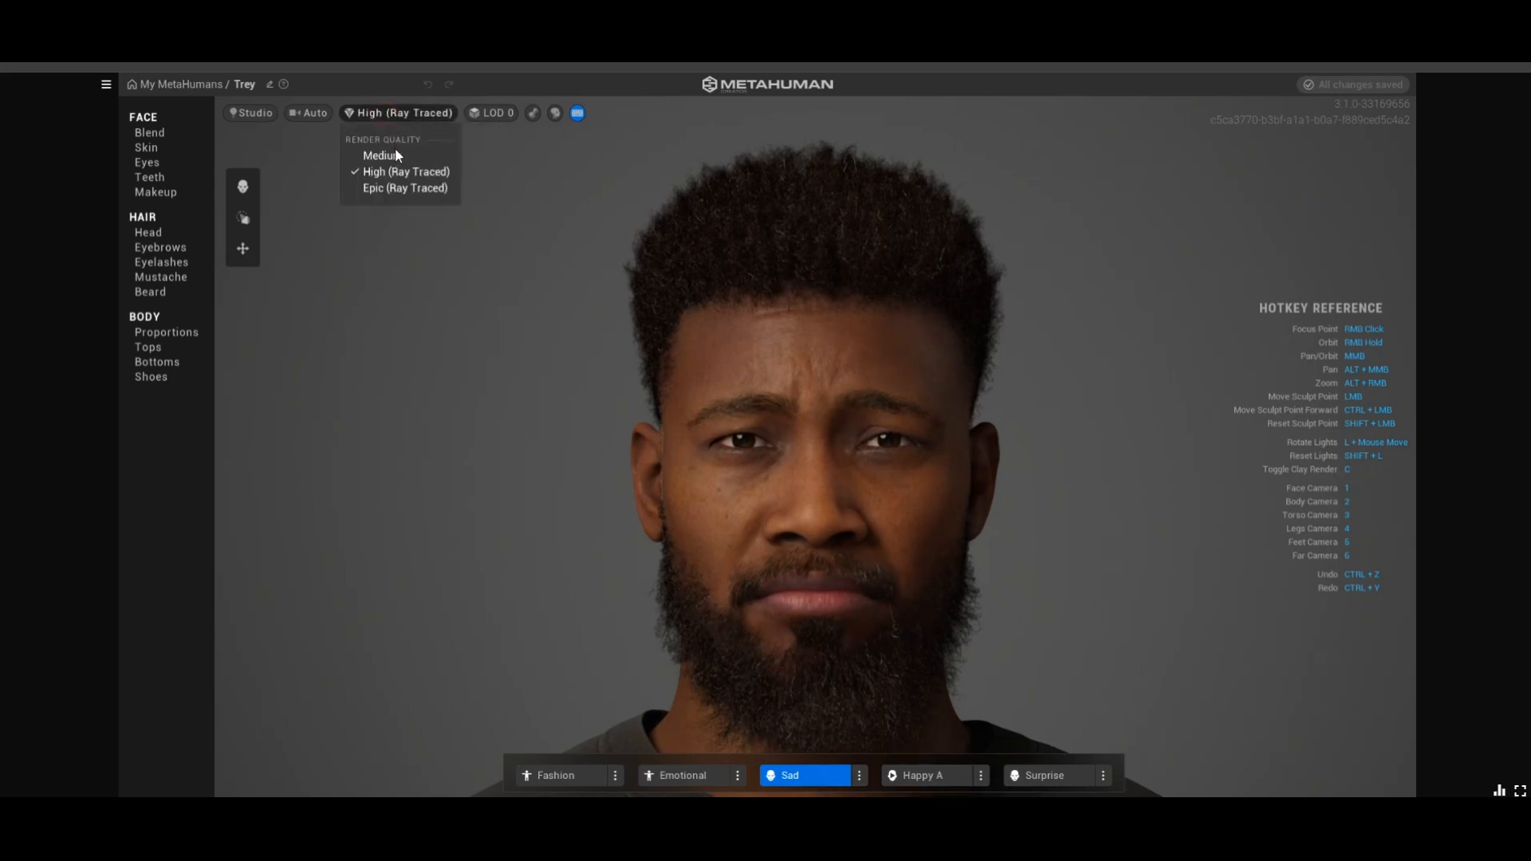
{"action": "left_click", "coordinate": [404, 190]}
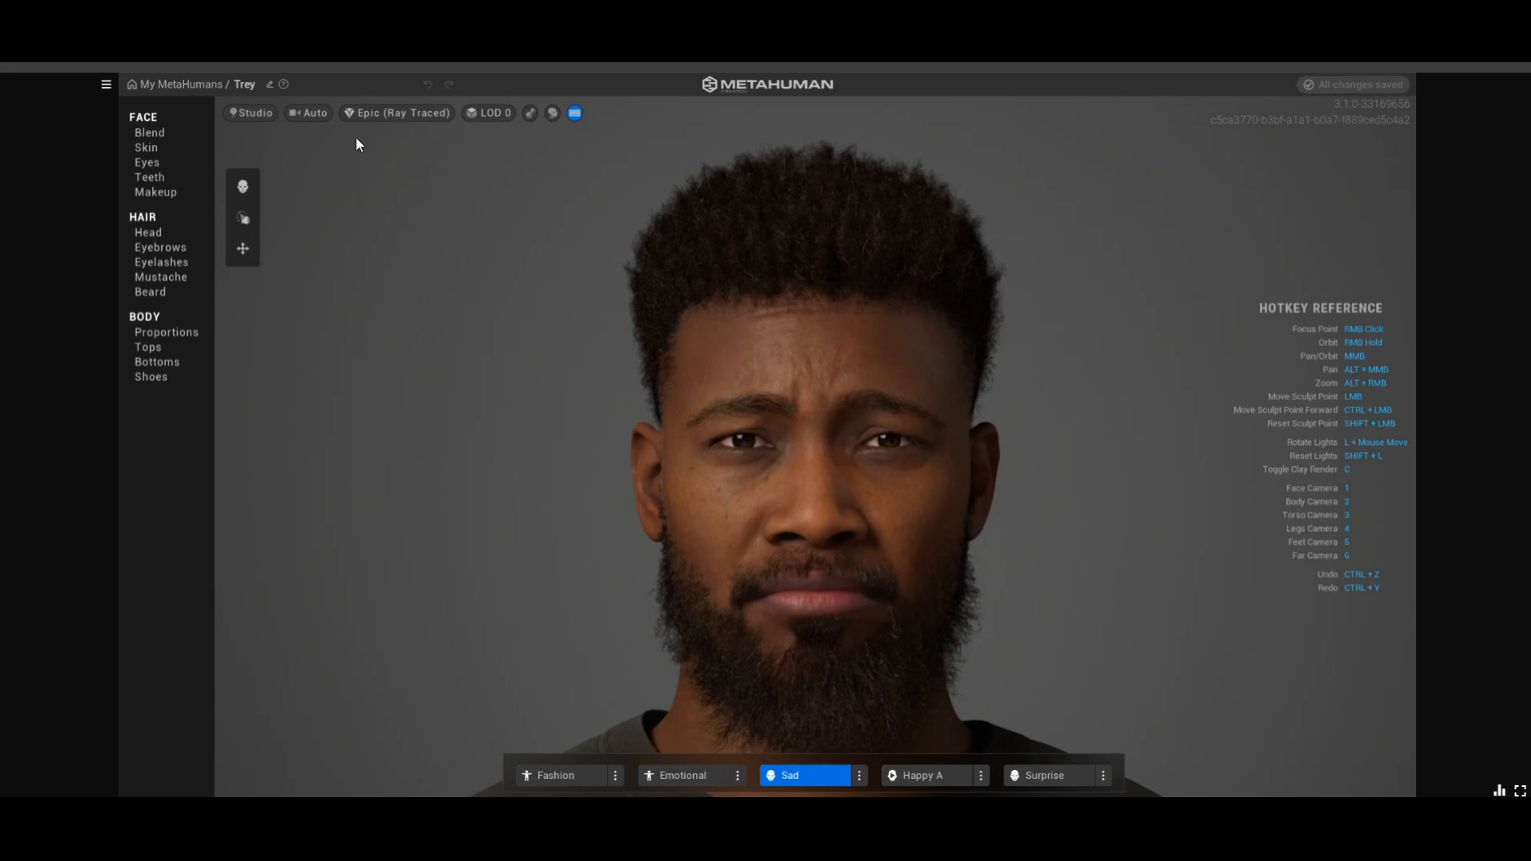
View the character through the Face, Body and Far cameras, and return via Face to Auto camera switching
{"action": "left_click", "coordinate": [319, 113]}
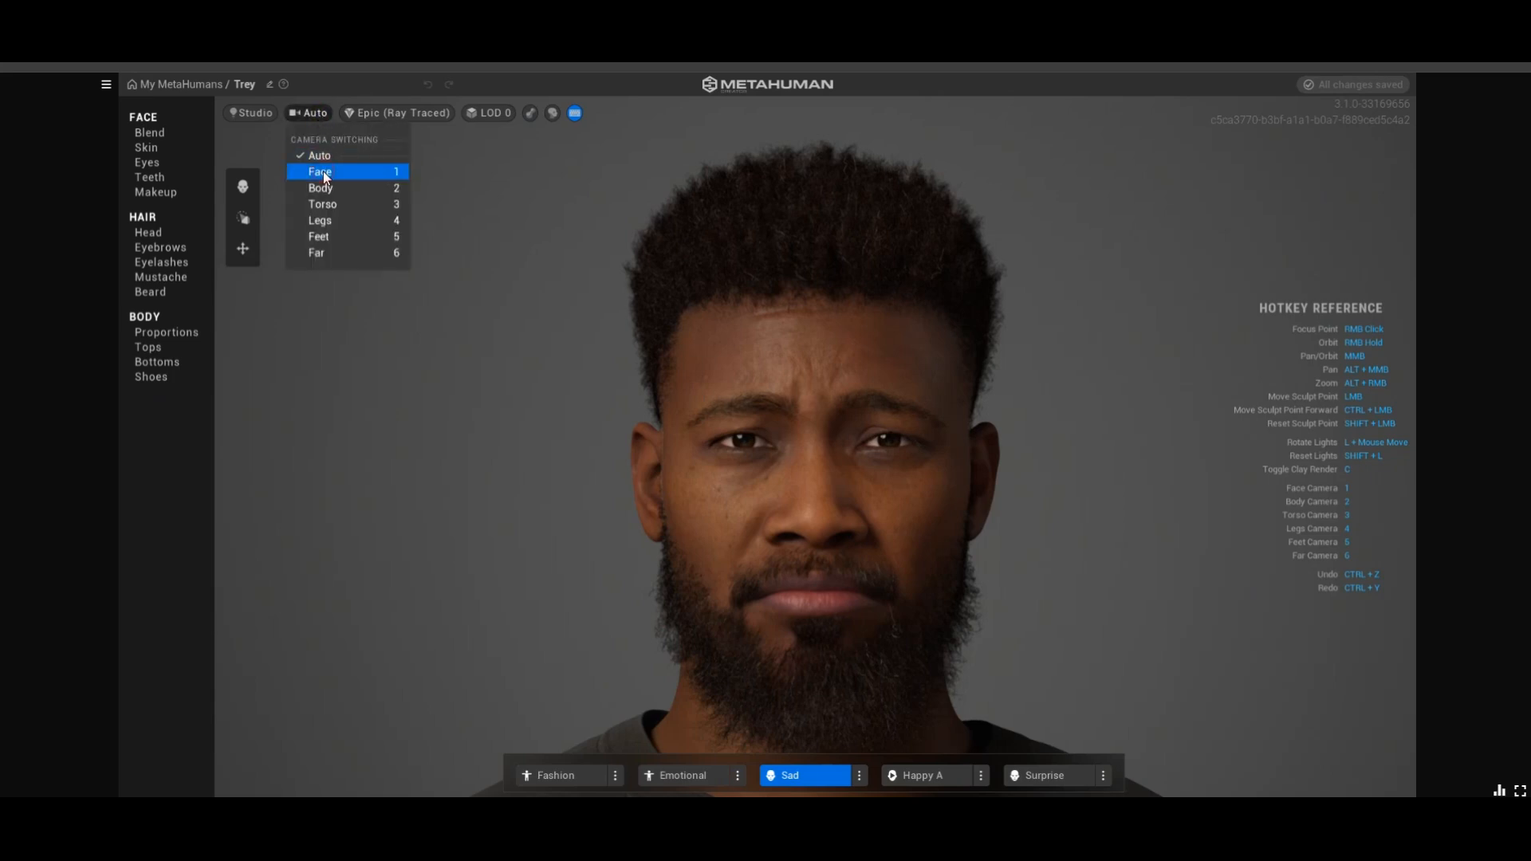
{"action": "left_click", "coordinate": [323, 173]}
{"action": "left_click", "coordinate": [316, 114]}
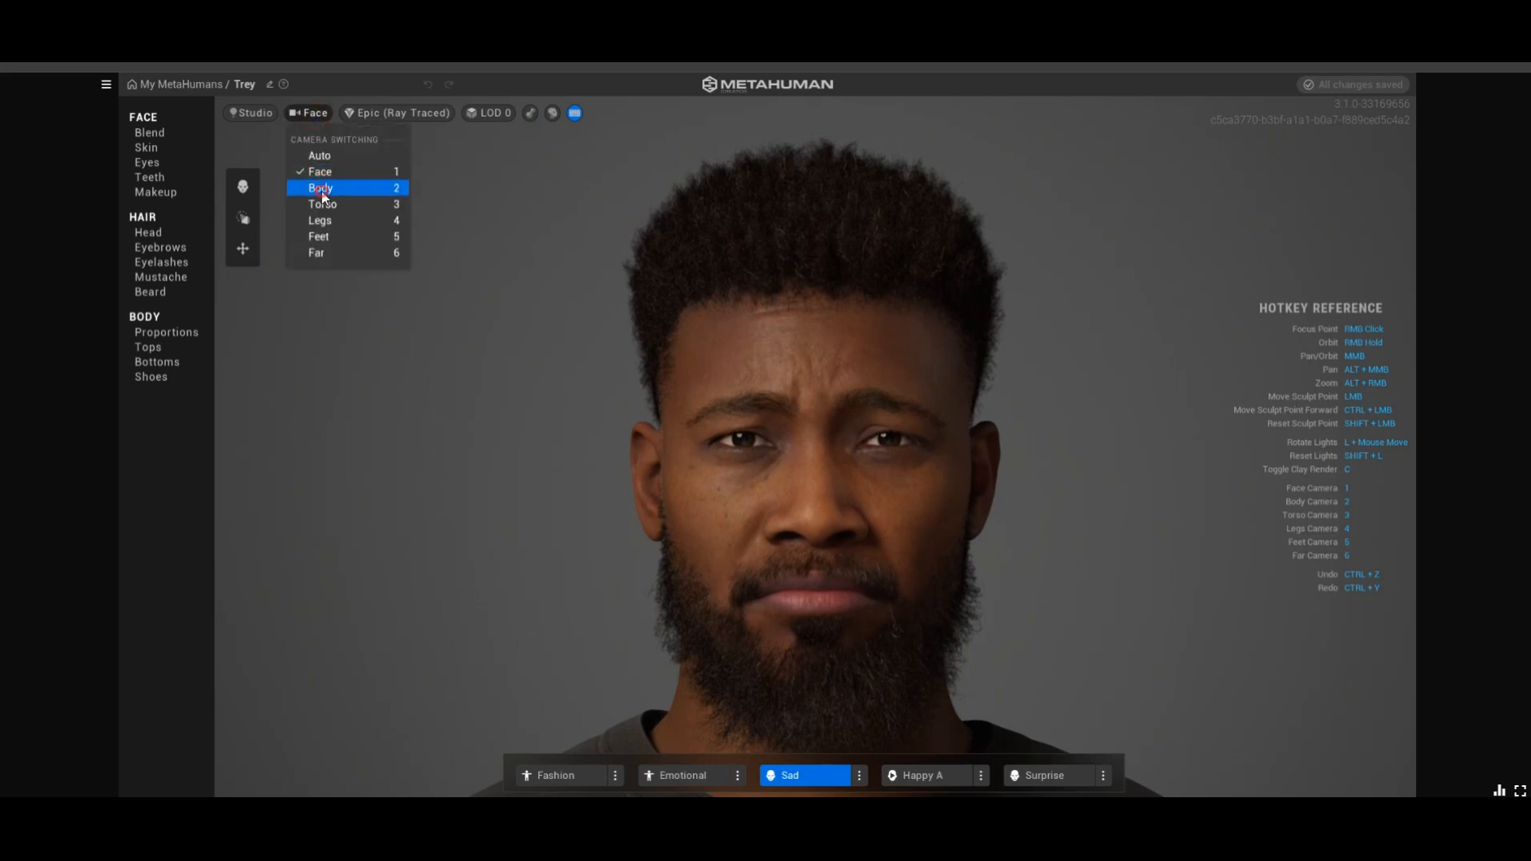
{"action": "left_click", "coordinate": [318, 188]}
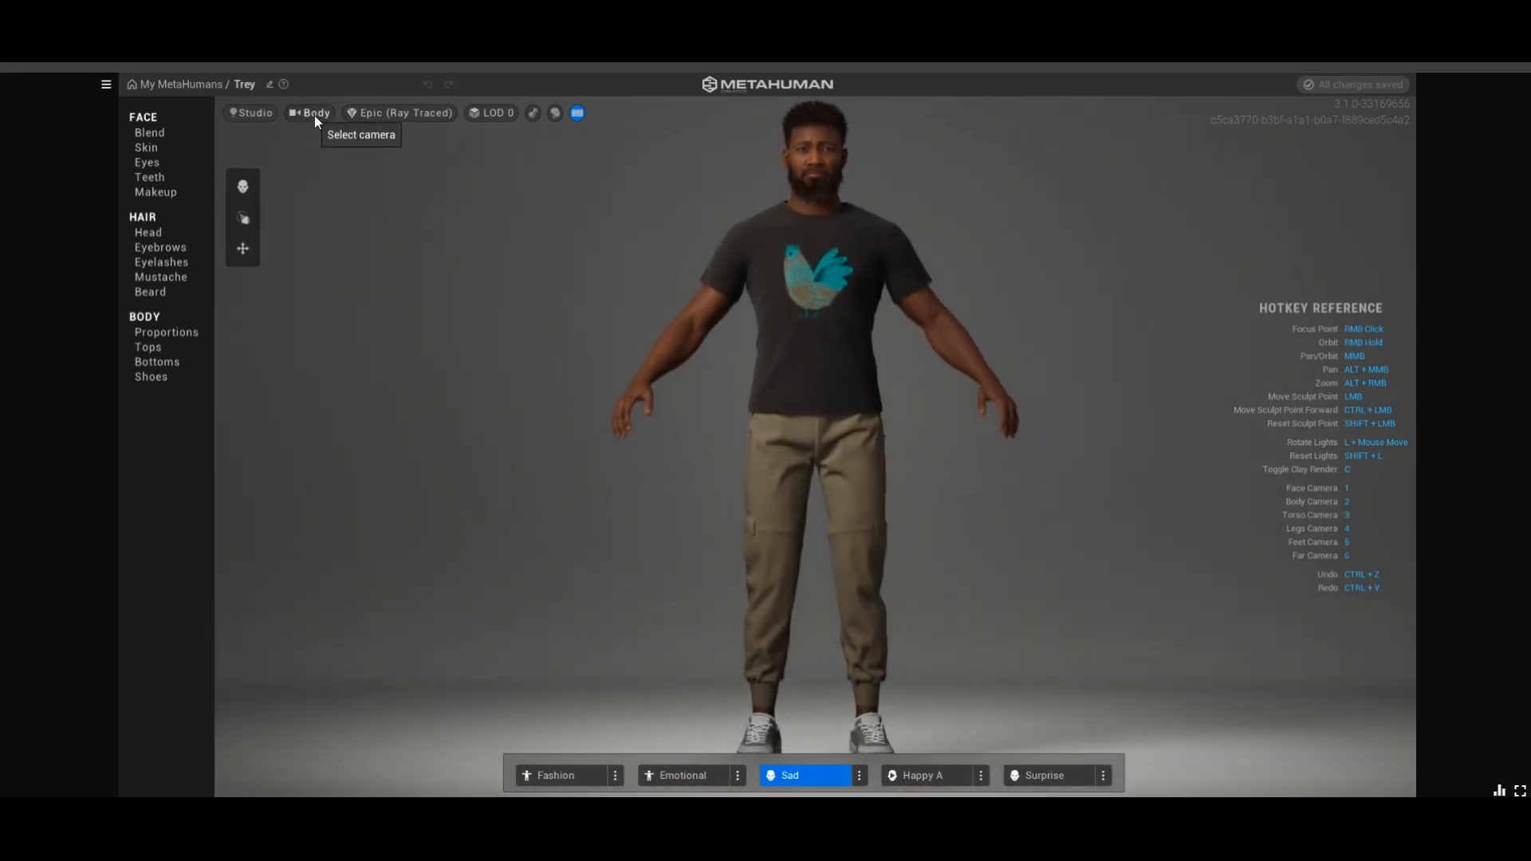
{"action": "left_click", "coordinate": [314, 116]}
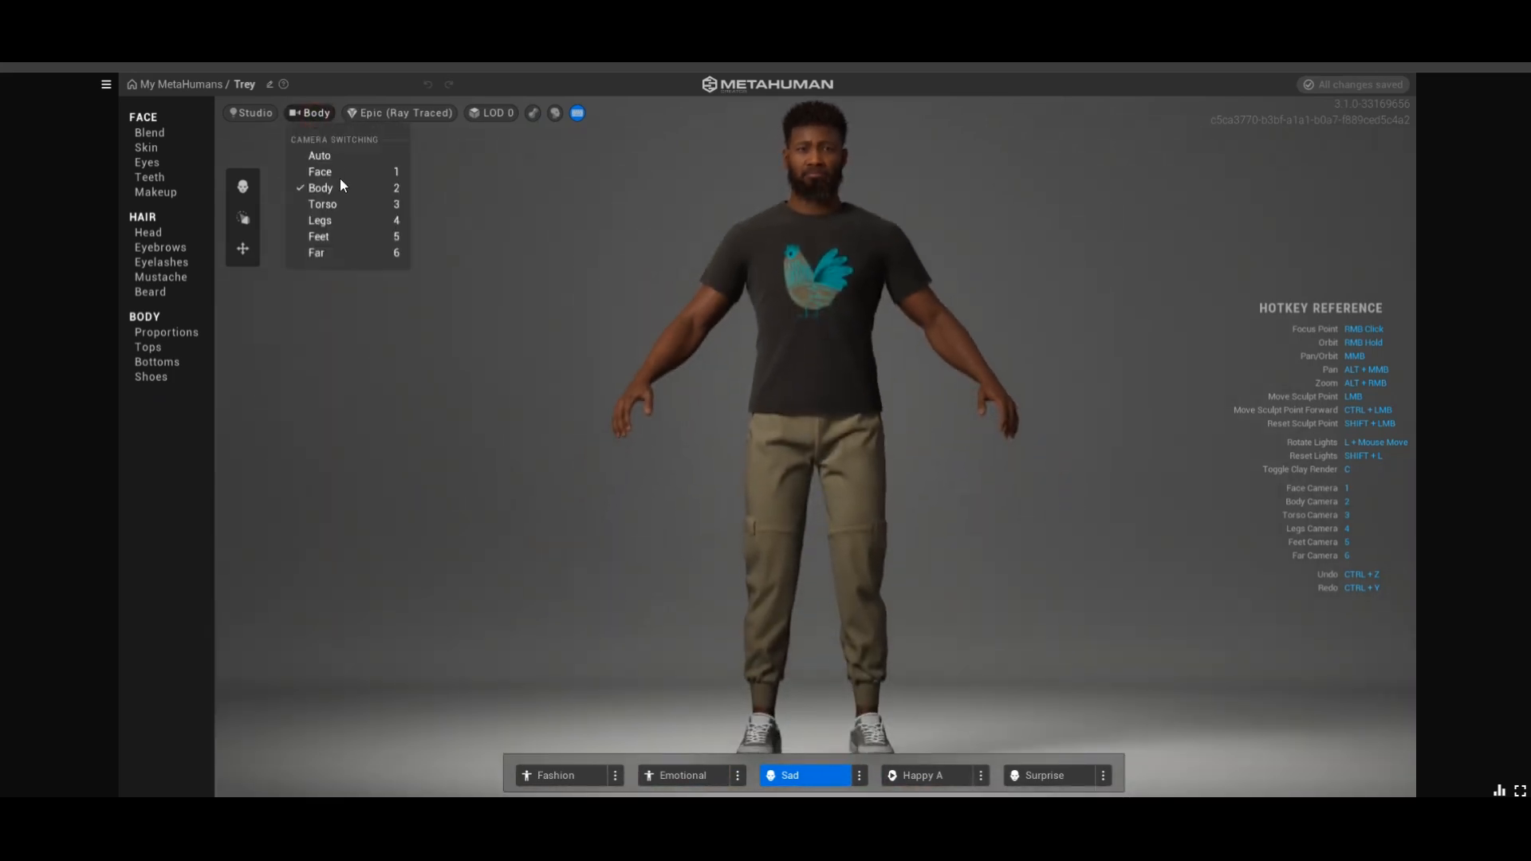
{"action": "left_click", "coordinate": [345, 251]}
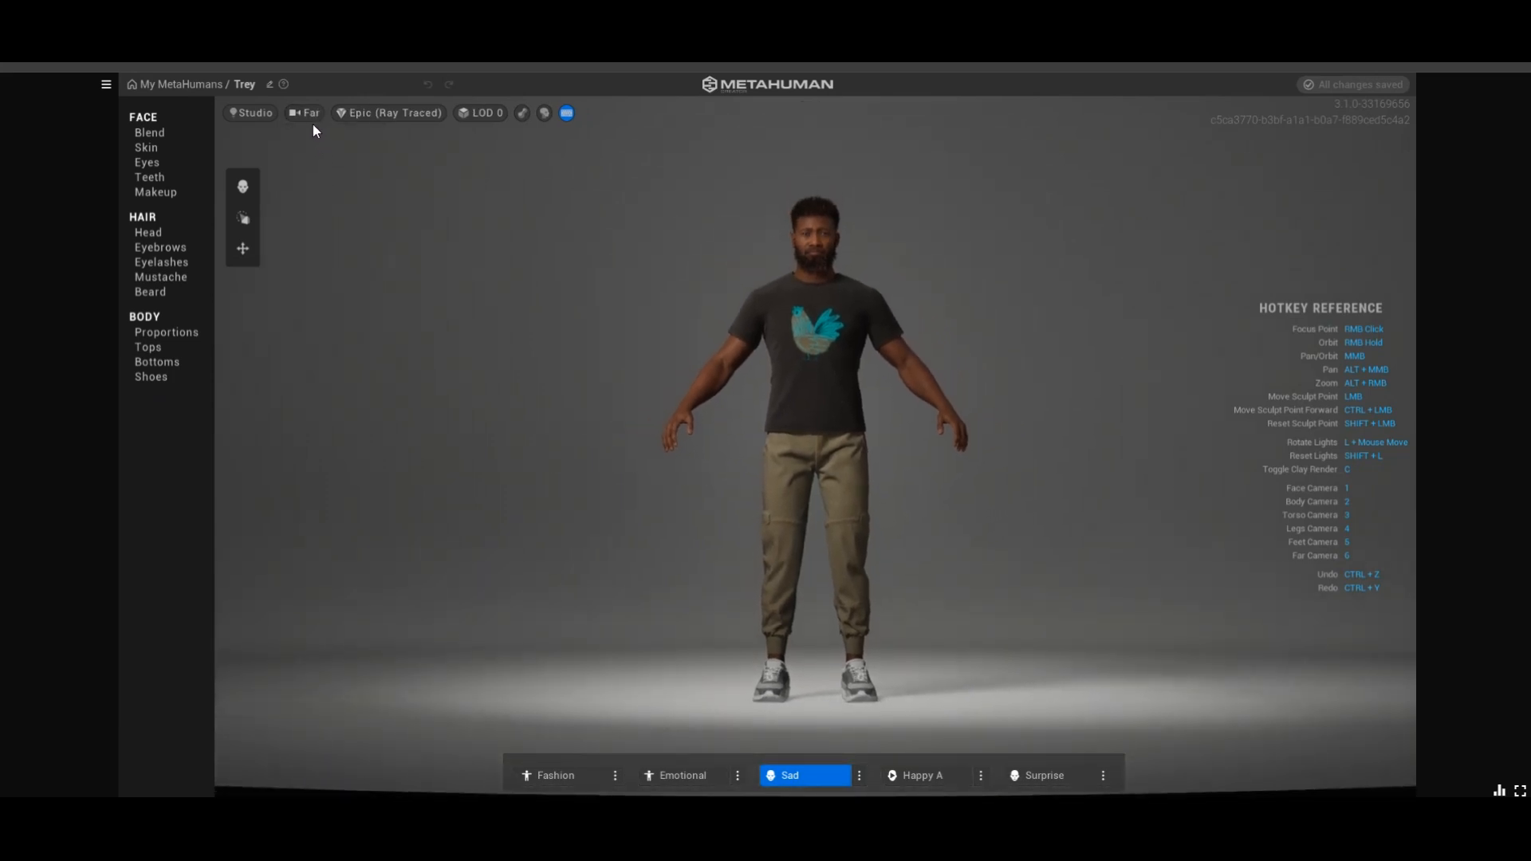
{"action": "left_click", "coordinate": [313, 117]}
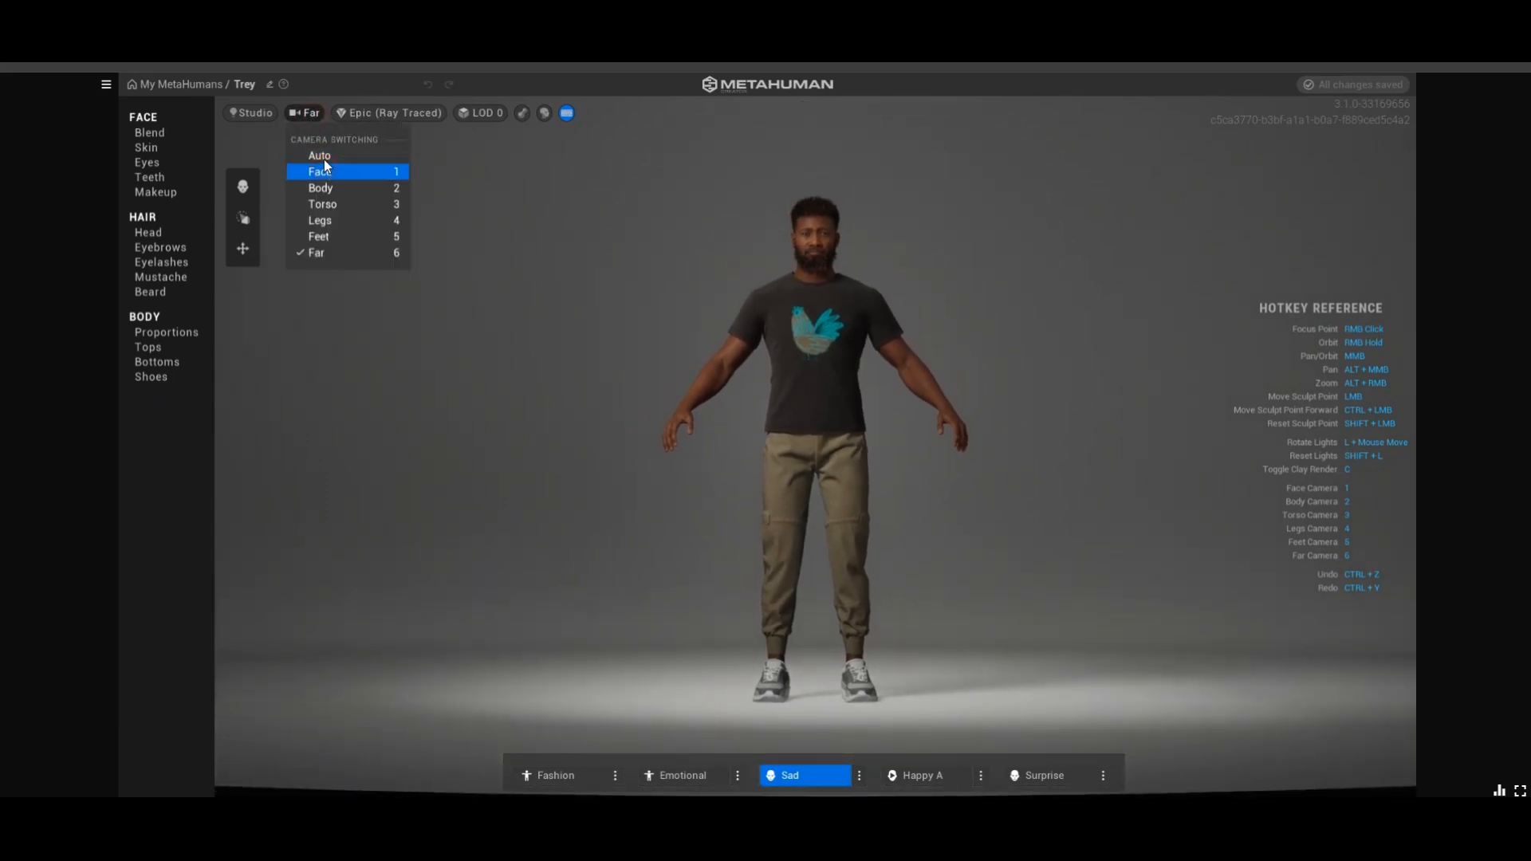
{"action": "left_click", "coordinate": [324, 166]}
{"action": "left_click", "coordinate": [307, 114]}
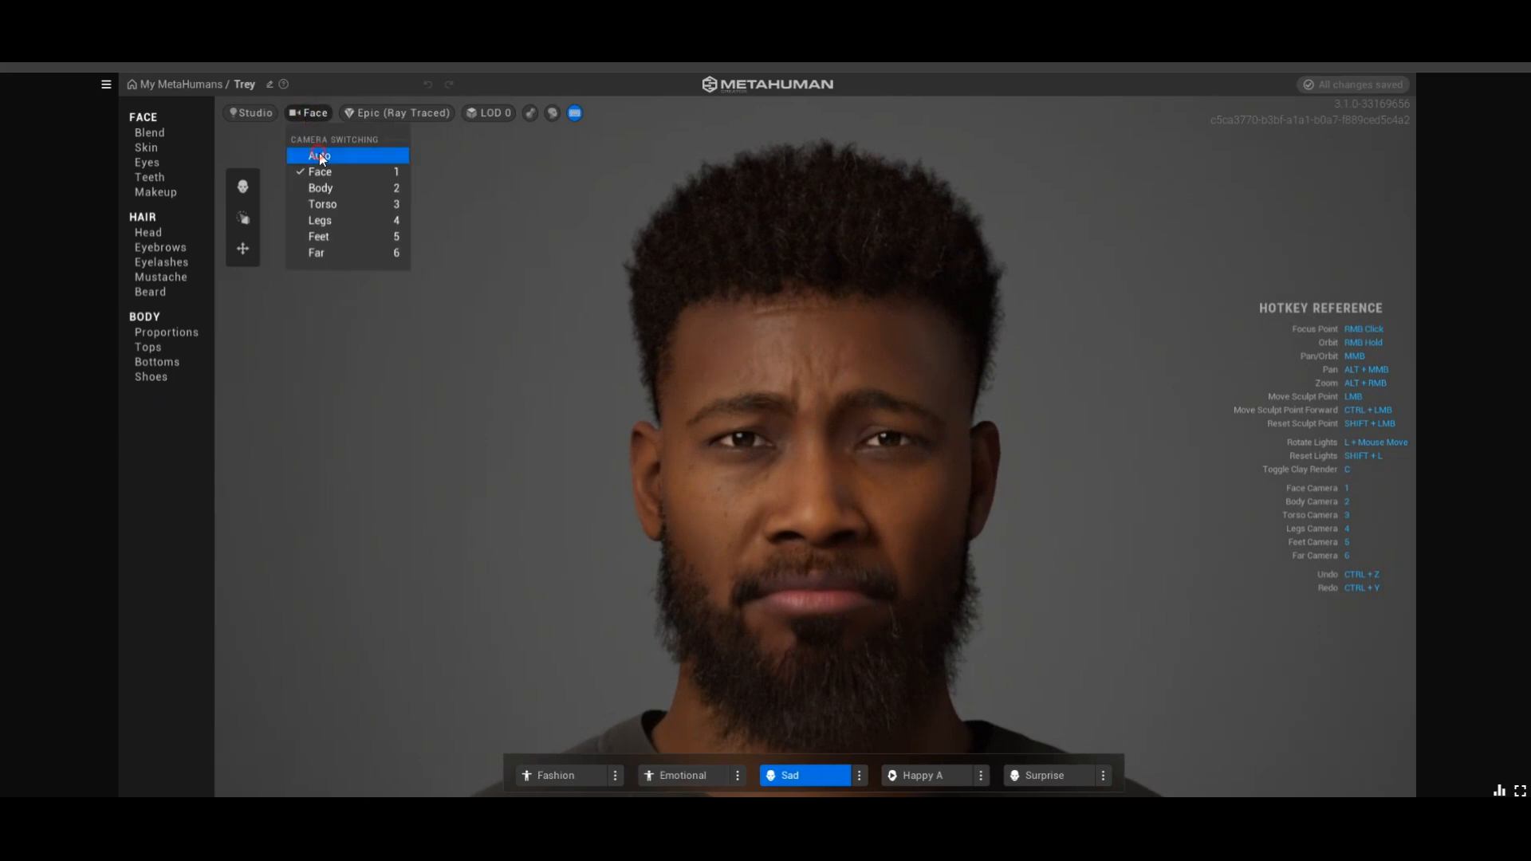
{"action": "left_click", "coordinate": [319, 155]}
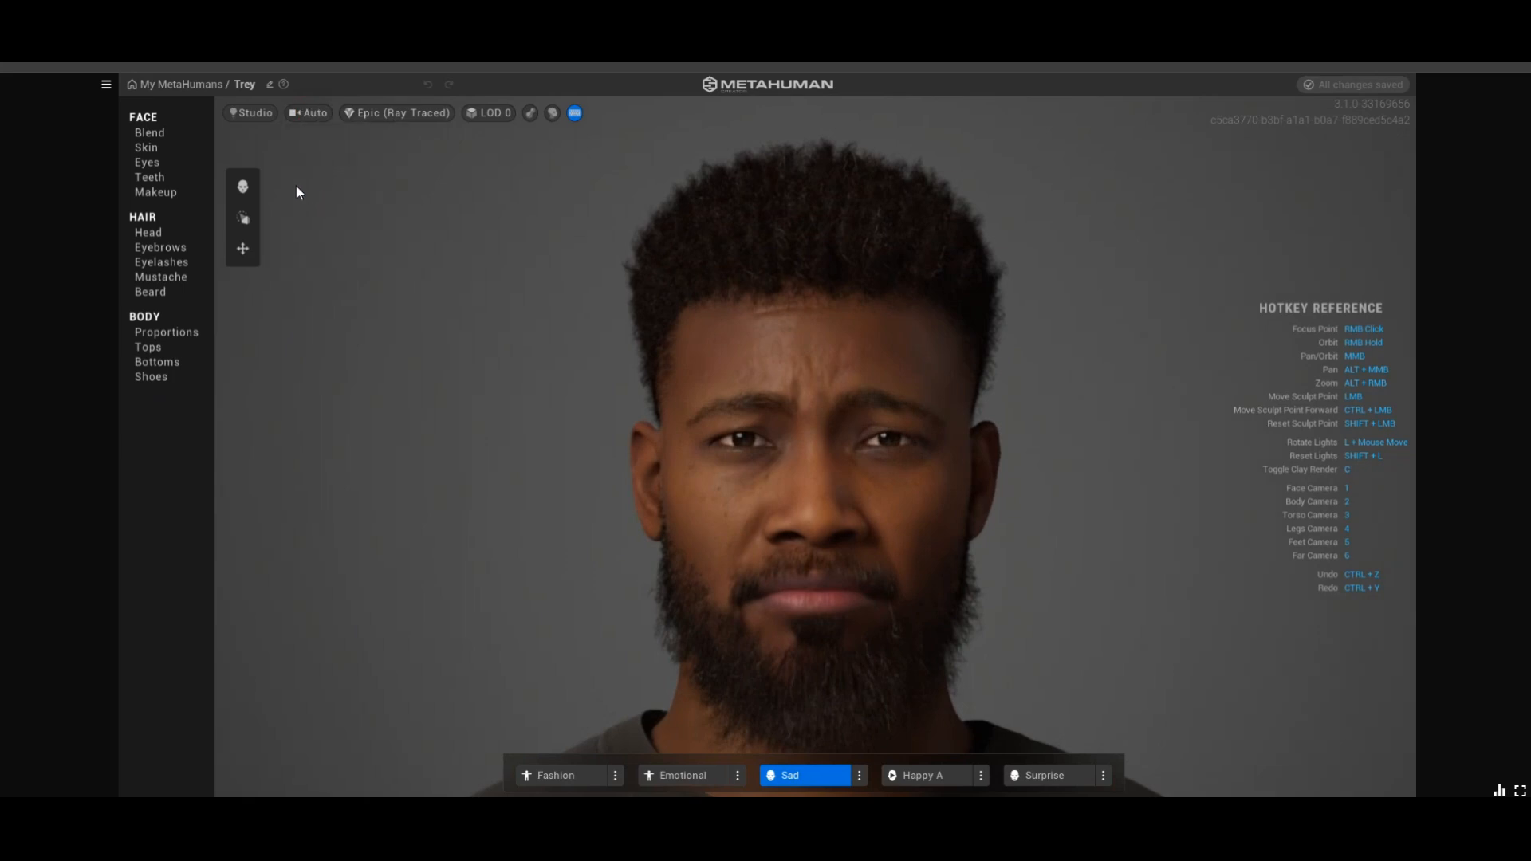
Bring up the lighting environment presets, and switch the viewport to the Far camera
{"action": "left_click", "coordinate": [262, 115]}
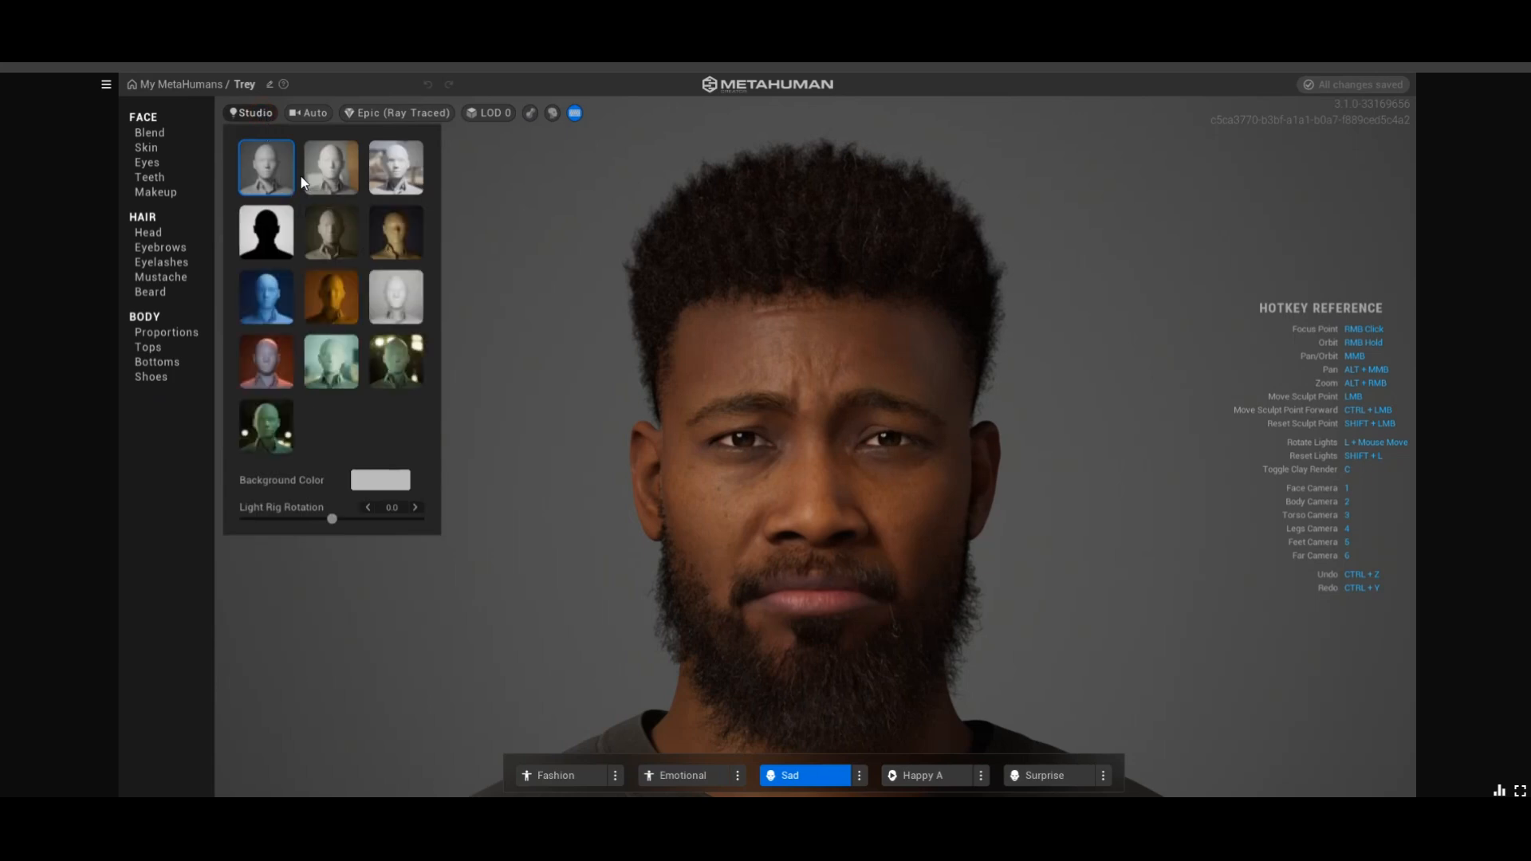
{"action": "left_click", "coordinate": [311, 113]}
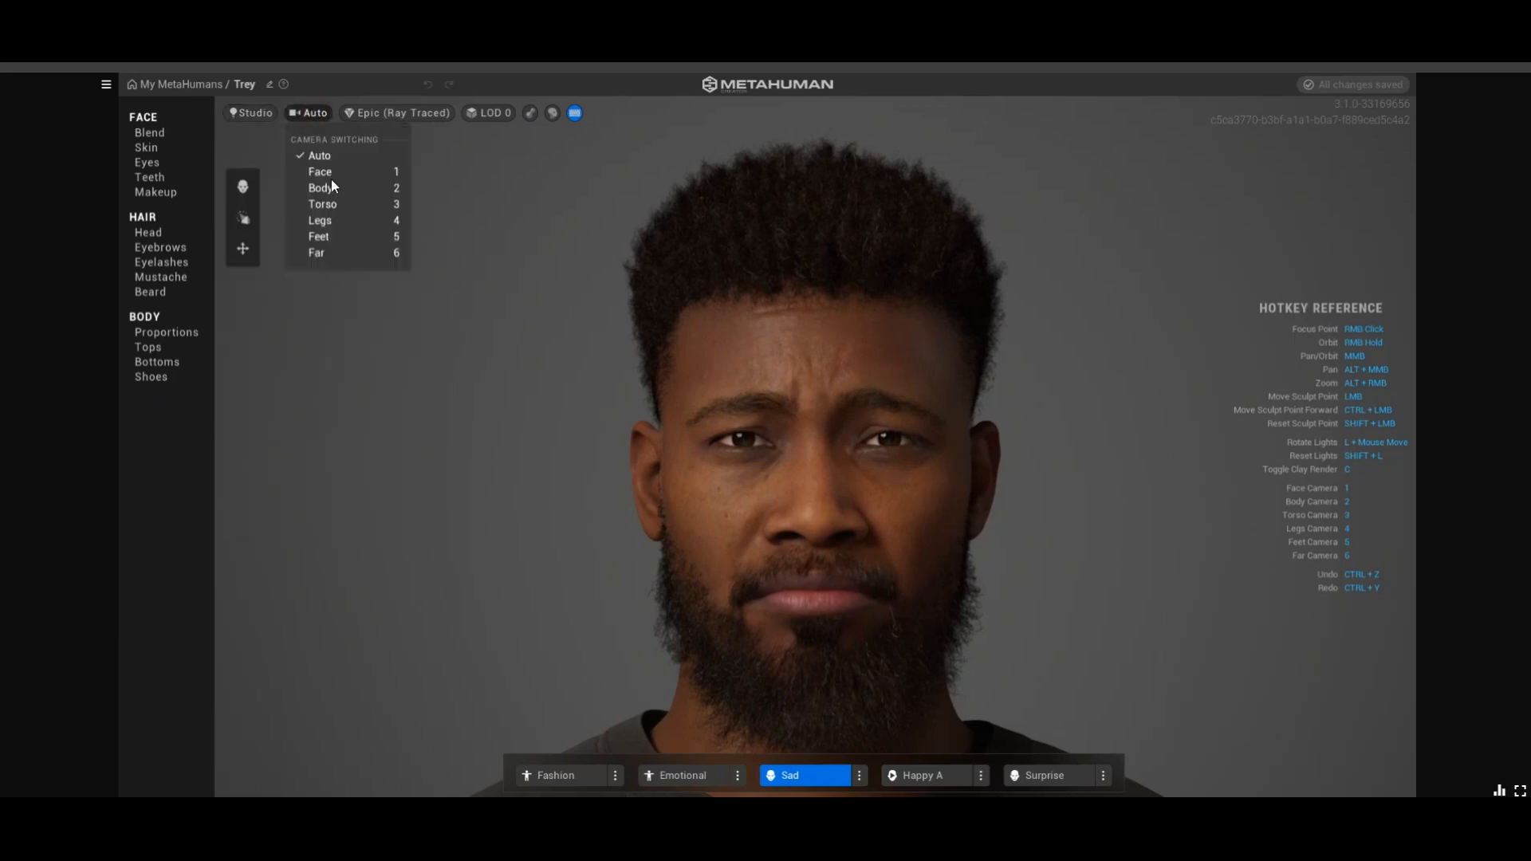
{"action": "left_click", "coordinate": [332, 255]}
Preview the Indoor environment with the light rig rotated to about 54, and the Outdoor environment with it rotated to about -184
{"action": "left_click", "coordinate": [246, 108]}
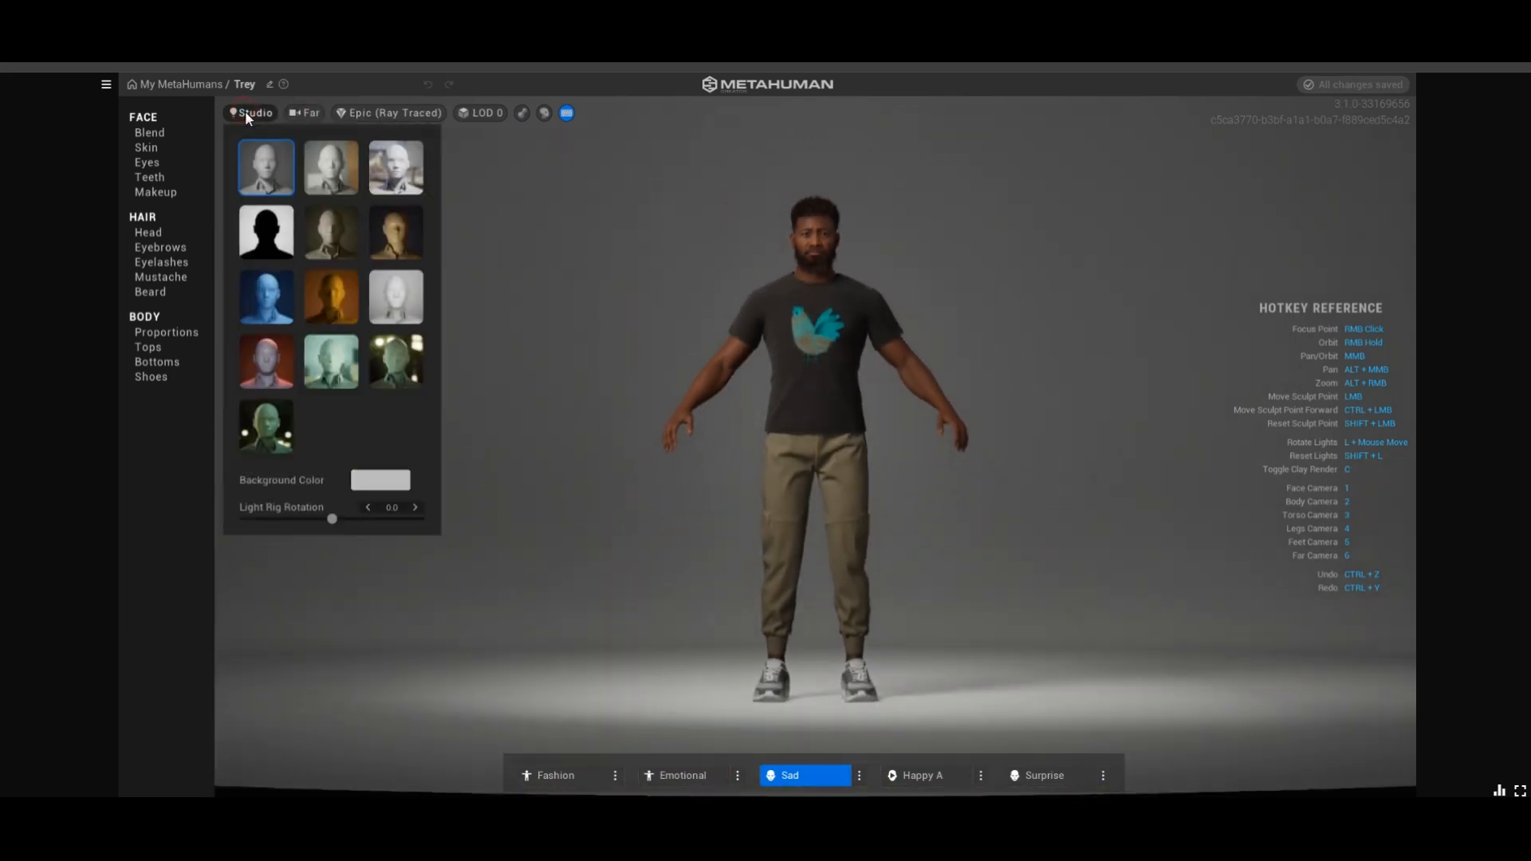
{"action": "left_click", "coordinate": [326, 179]}
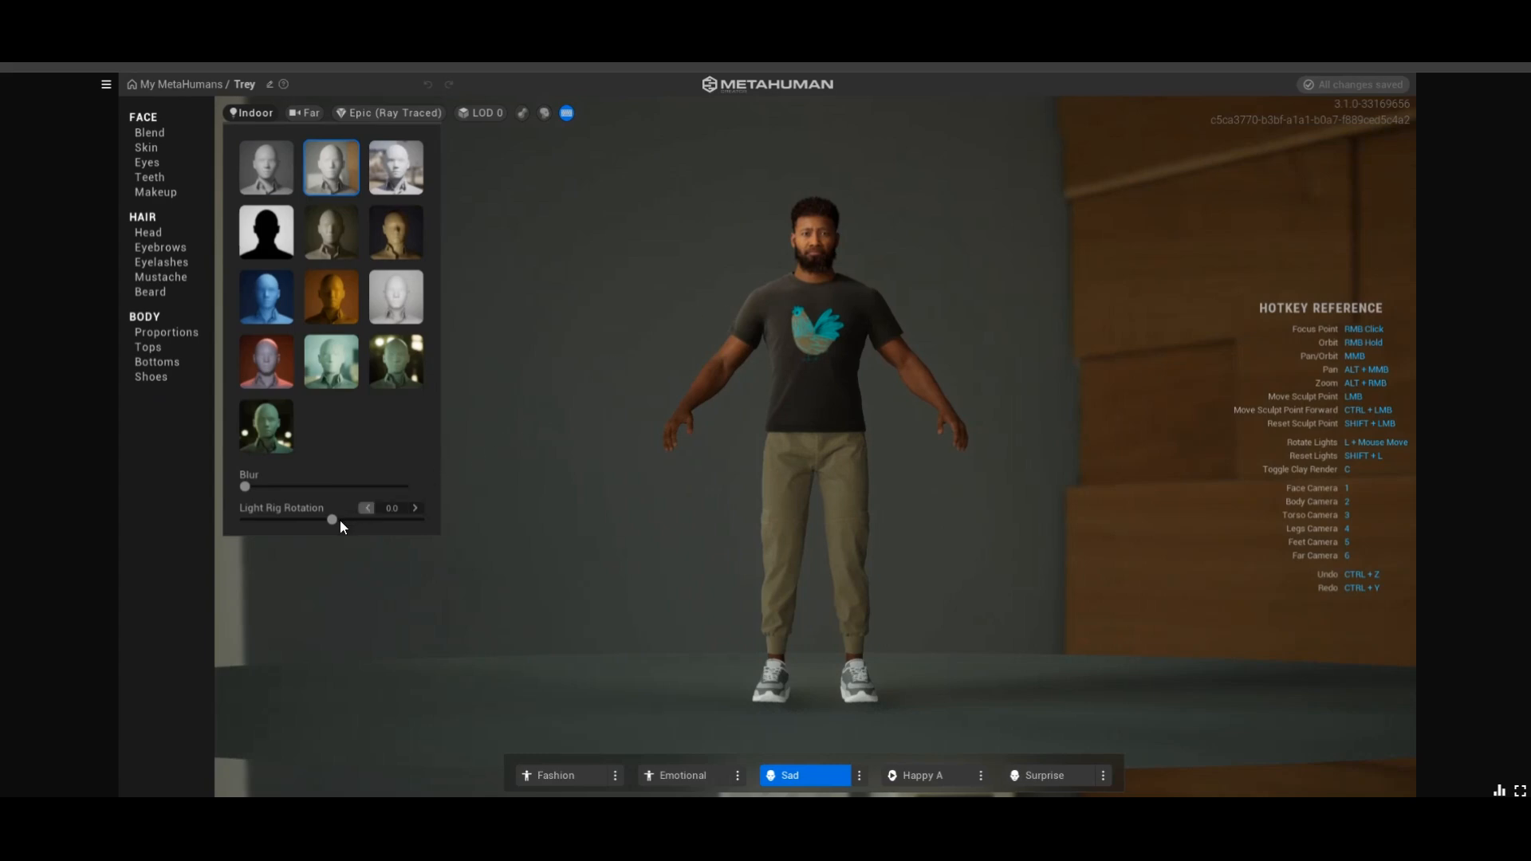
{"action": "mouse_move", "coordinate": [332, 520]}
{"action": "left_mouse_down"}
{"action": "mouse_move", "coordinate": [457, 509]}
{"action": "mouse_move", "coordinate": [350, 512]}
{"action": "left_mouse_up"}
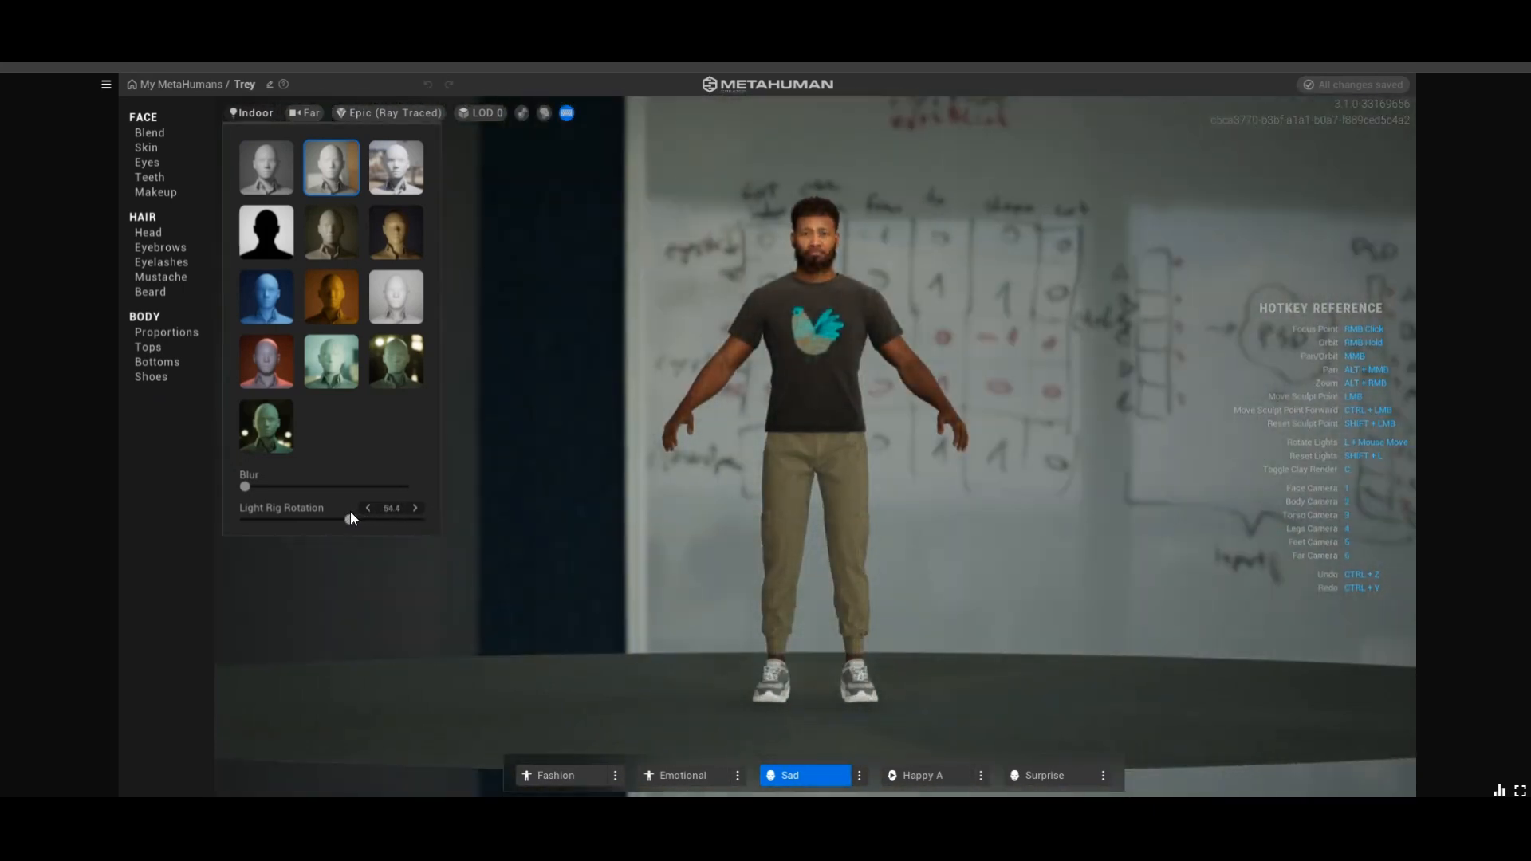
{"action": "left_click", "coordinate": [390, 189]}
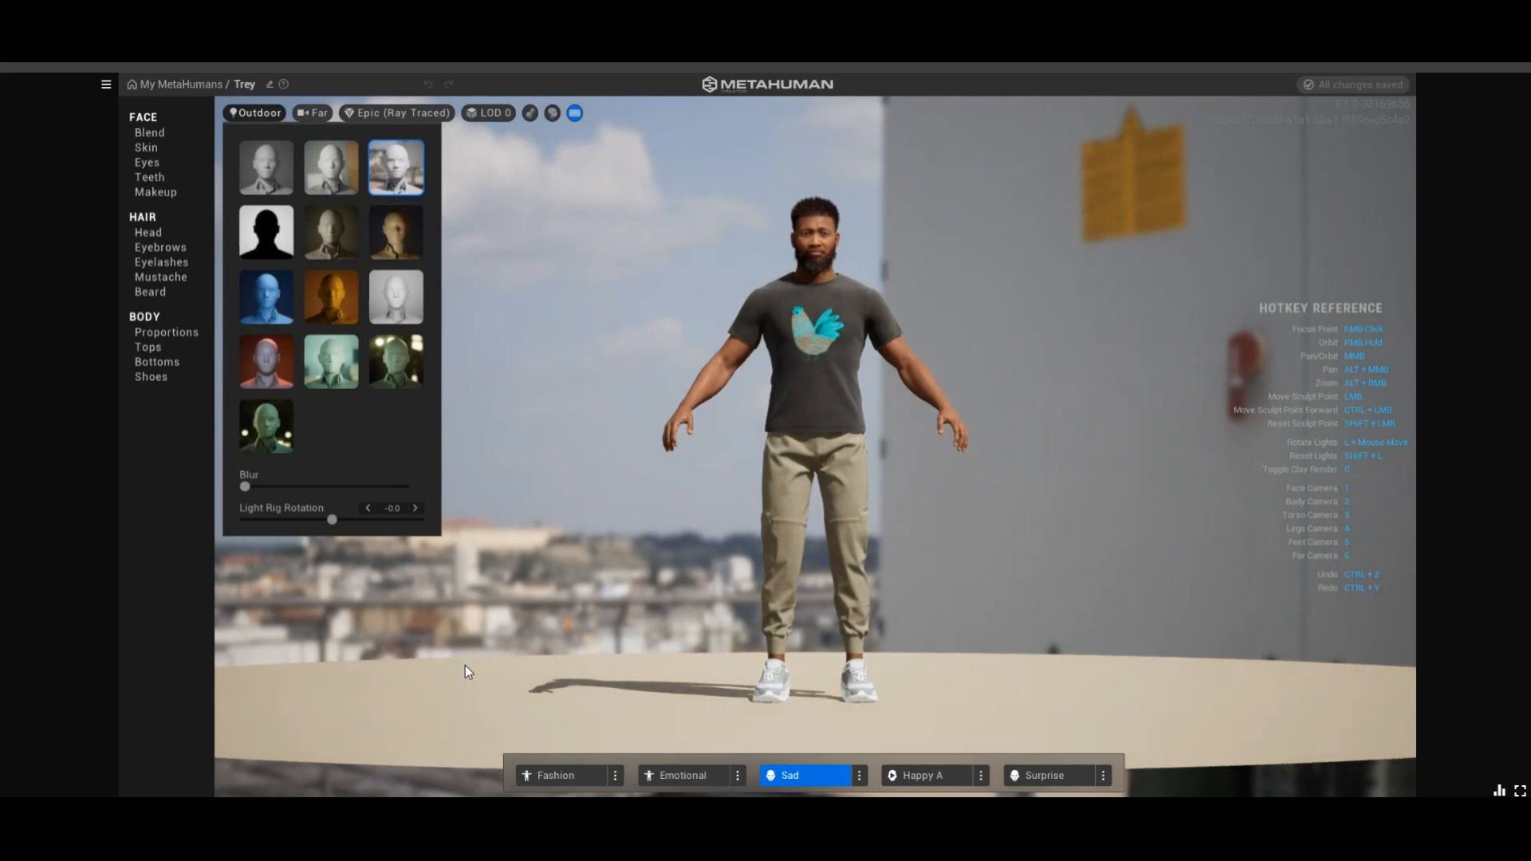
{"action": "left_click_drag", "start_coordinate": [341, 518], "coordinate": [195, 475]}
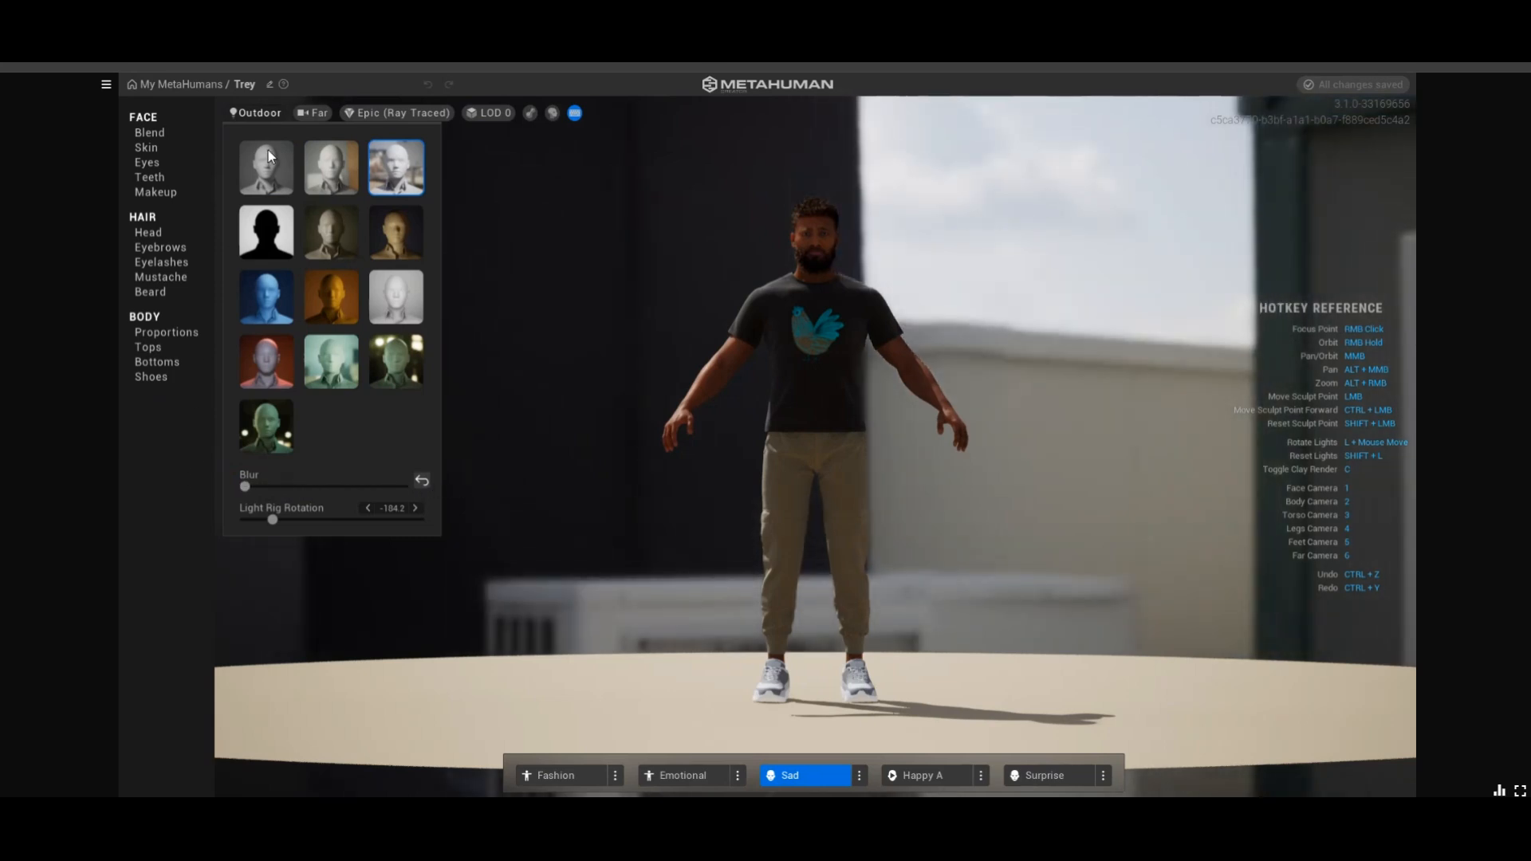
Preview the silhouette, Split, blue, orange and Portrait lighting presets on the character one after another
{"action": "left_click", "coordinate": [263, 233]}
{"action": "left_click", "coordinate": [334, 252]}
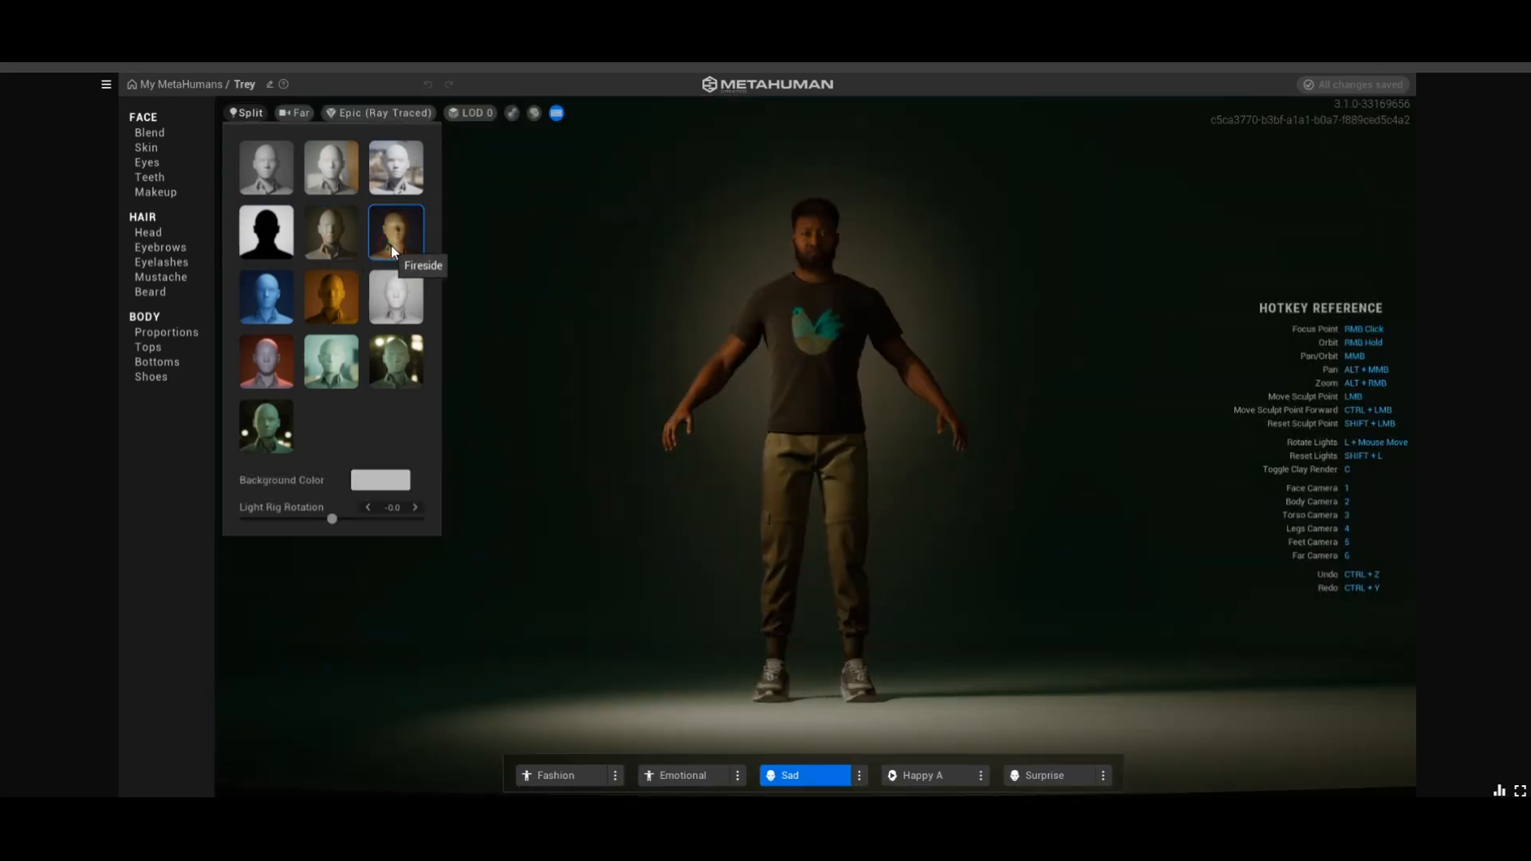
{"action": "left_click", "coordinate": [281, 291]}
{"action": "left_click", "coordinate": [334, 311]}
{"action": "left_click", "coordinate": [390, 299]}
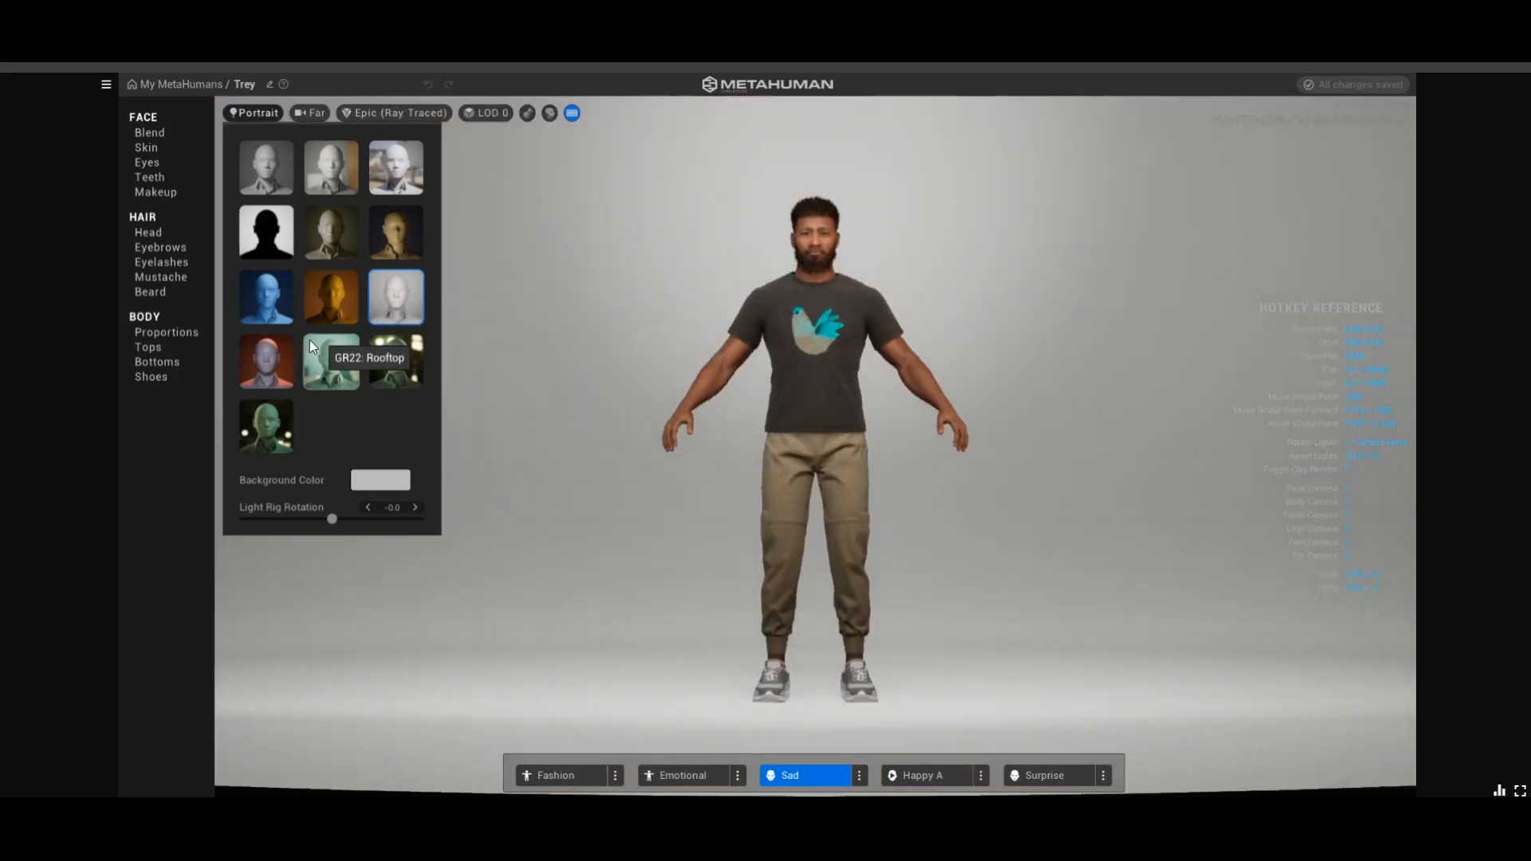
Preview the Red Lantern, GR22: Rooftop and Downtown Night lighting, and set the environment to Underpass Night
{"action": "left_click", "coordinate": [279, 348]}
{"action": "left_click", "coordinate": [346, 354]}
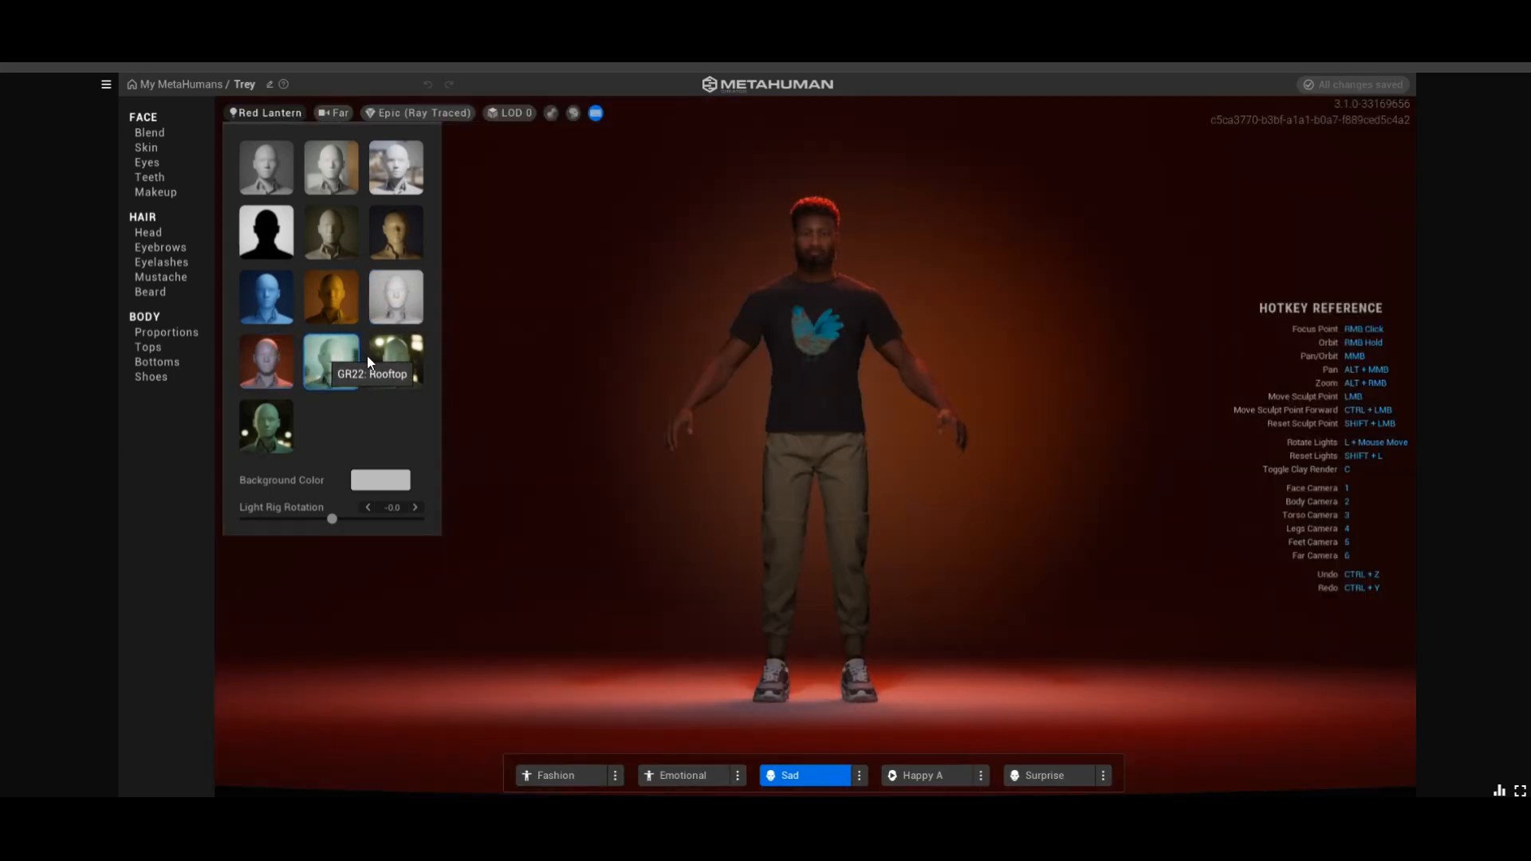
{"action": "left_click", "coordinate": [392, 362]}
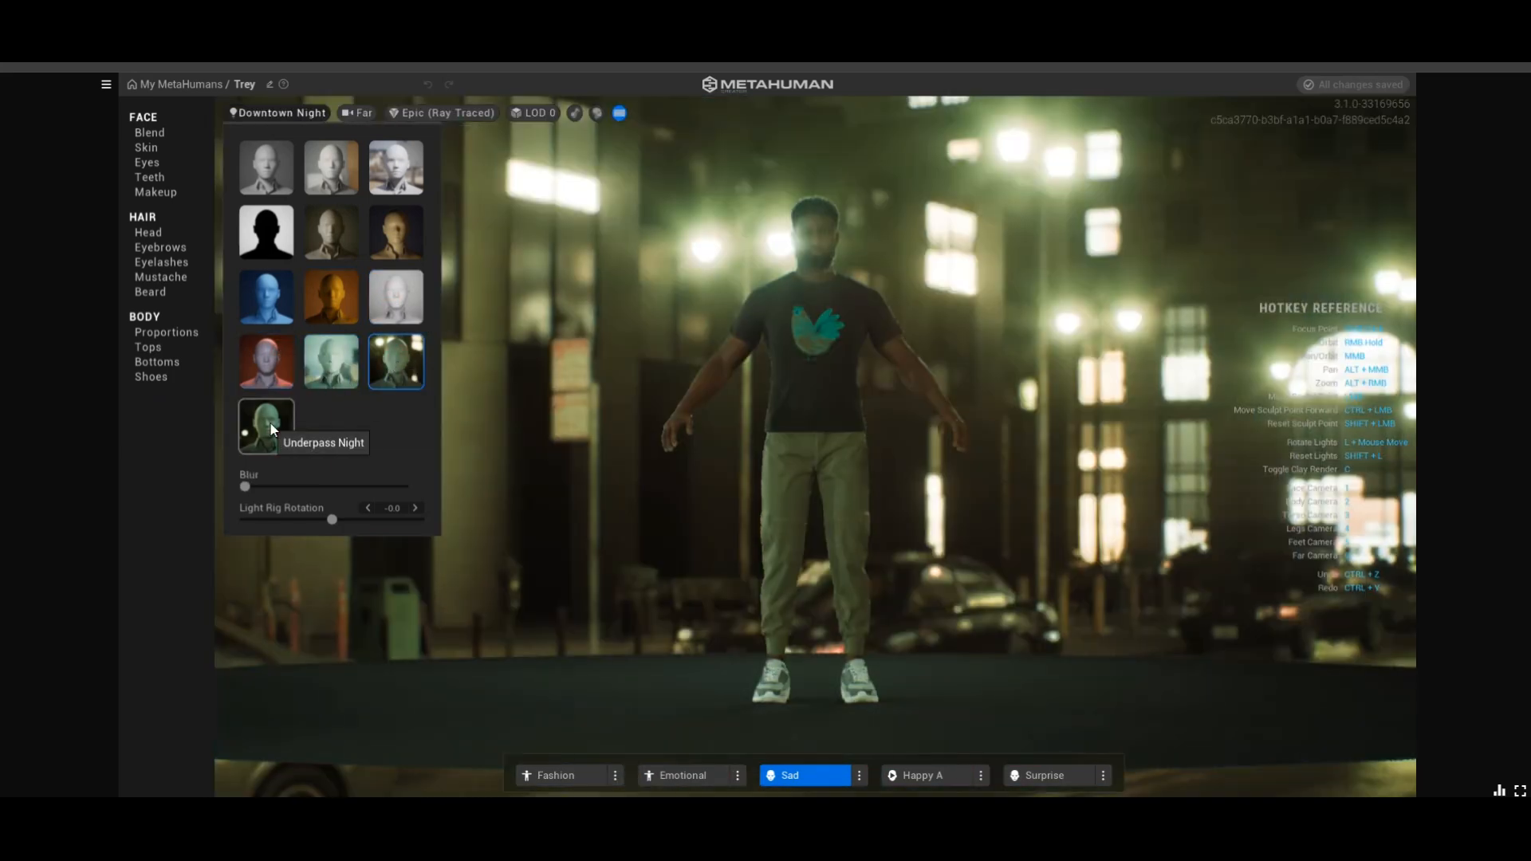
{"action": "left_click", "coordinate": [275, 433]}
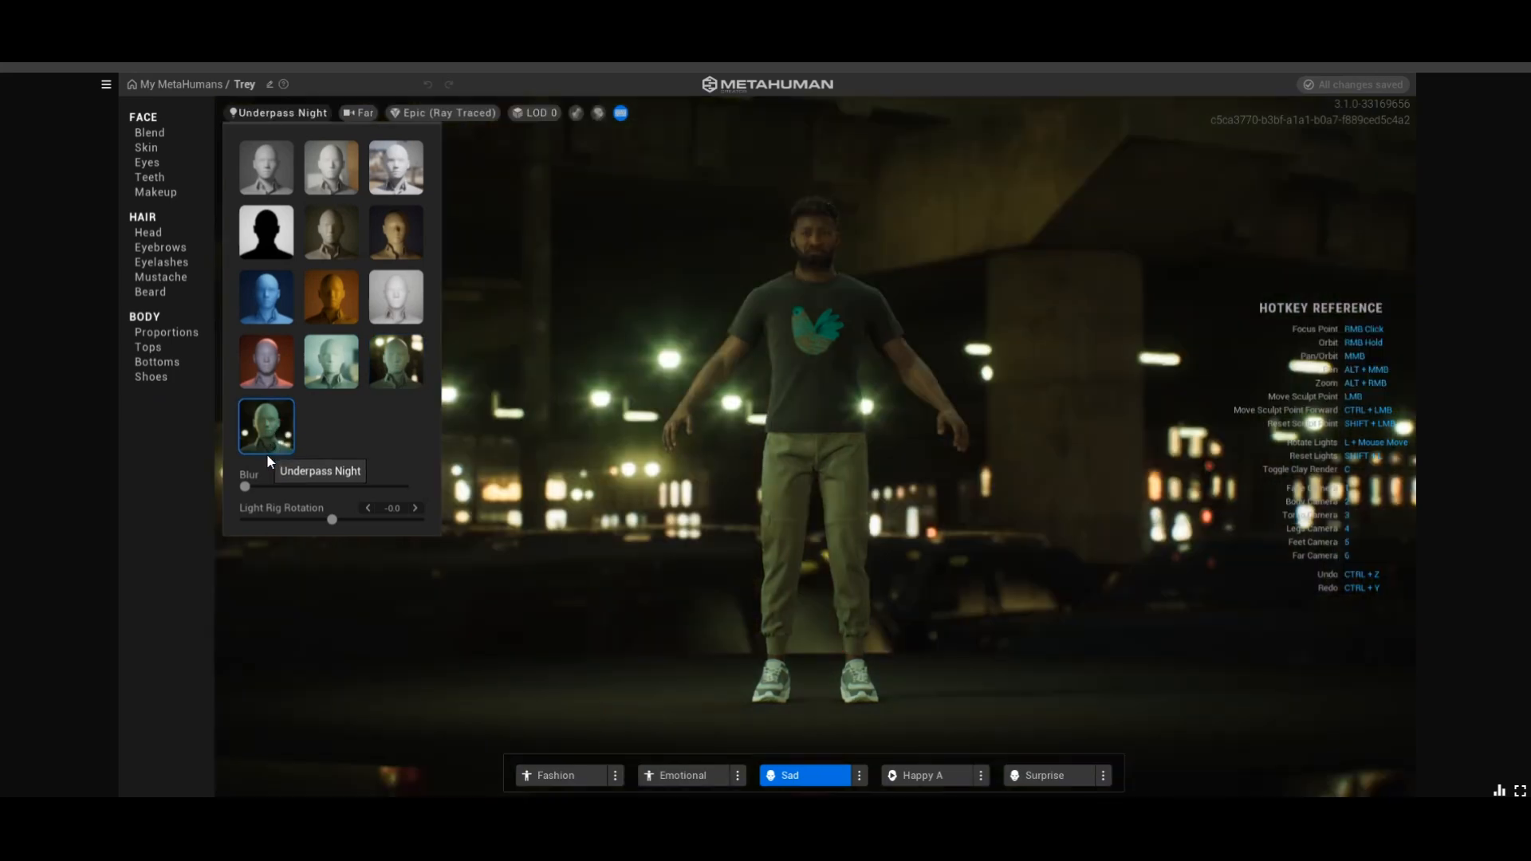
{"action": "left_click", "coordinate": [570, 239]}
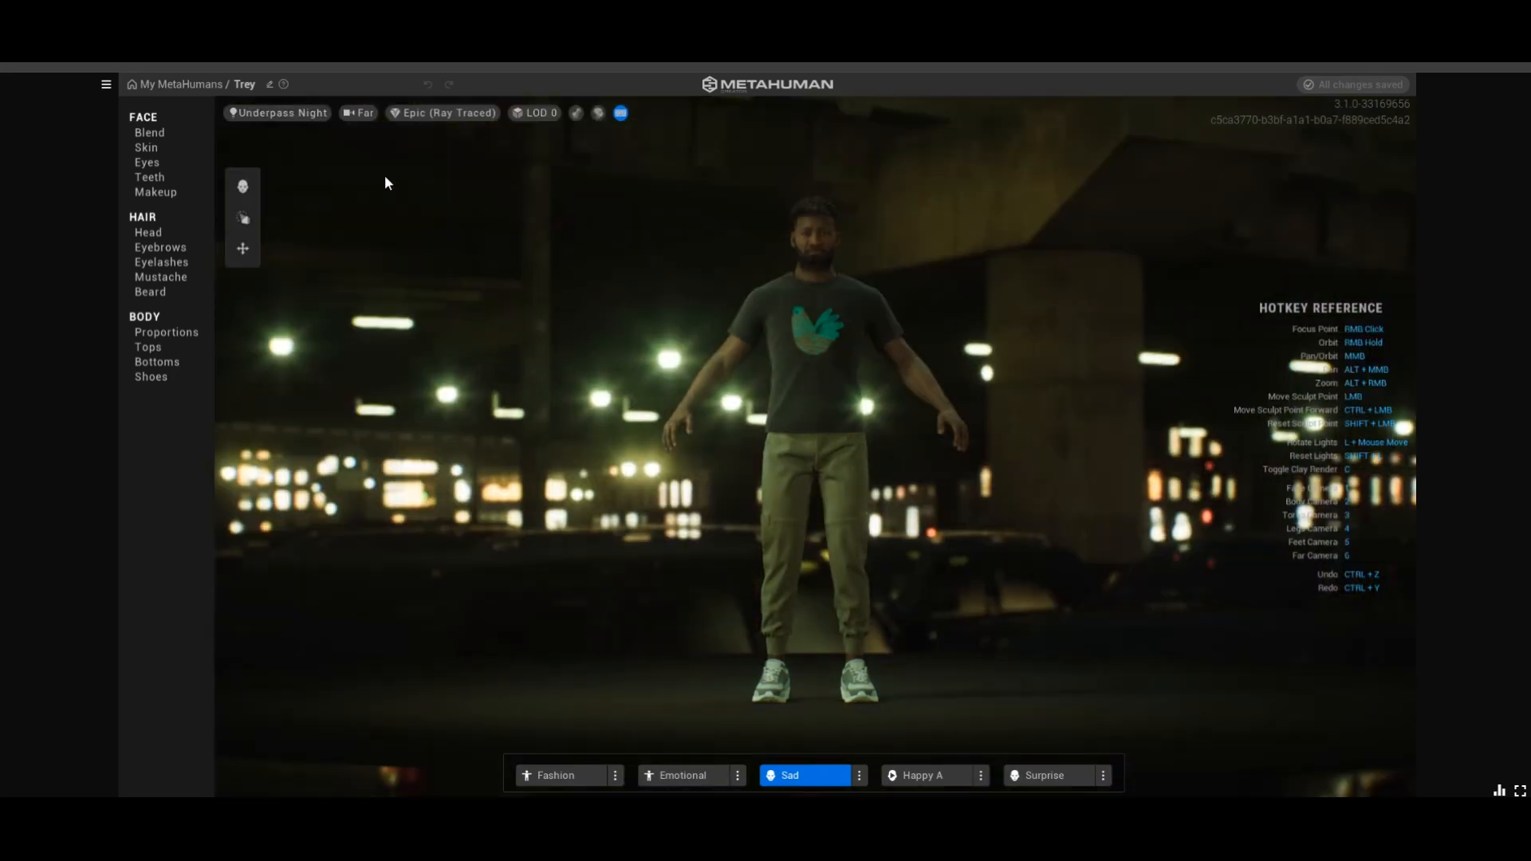
Enter face Blend mode and fill its slots with the short-haired man at the top, long-haired man lower left, and curly-haired man lower right
{"action": "left_click", "coordinate": [245, 188]}
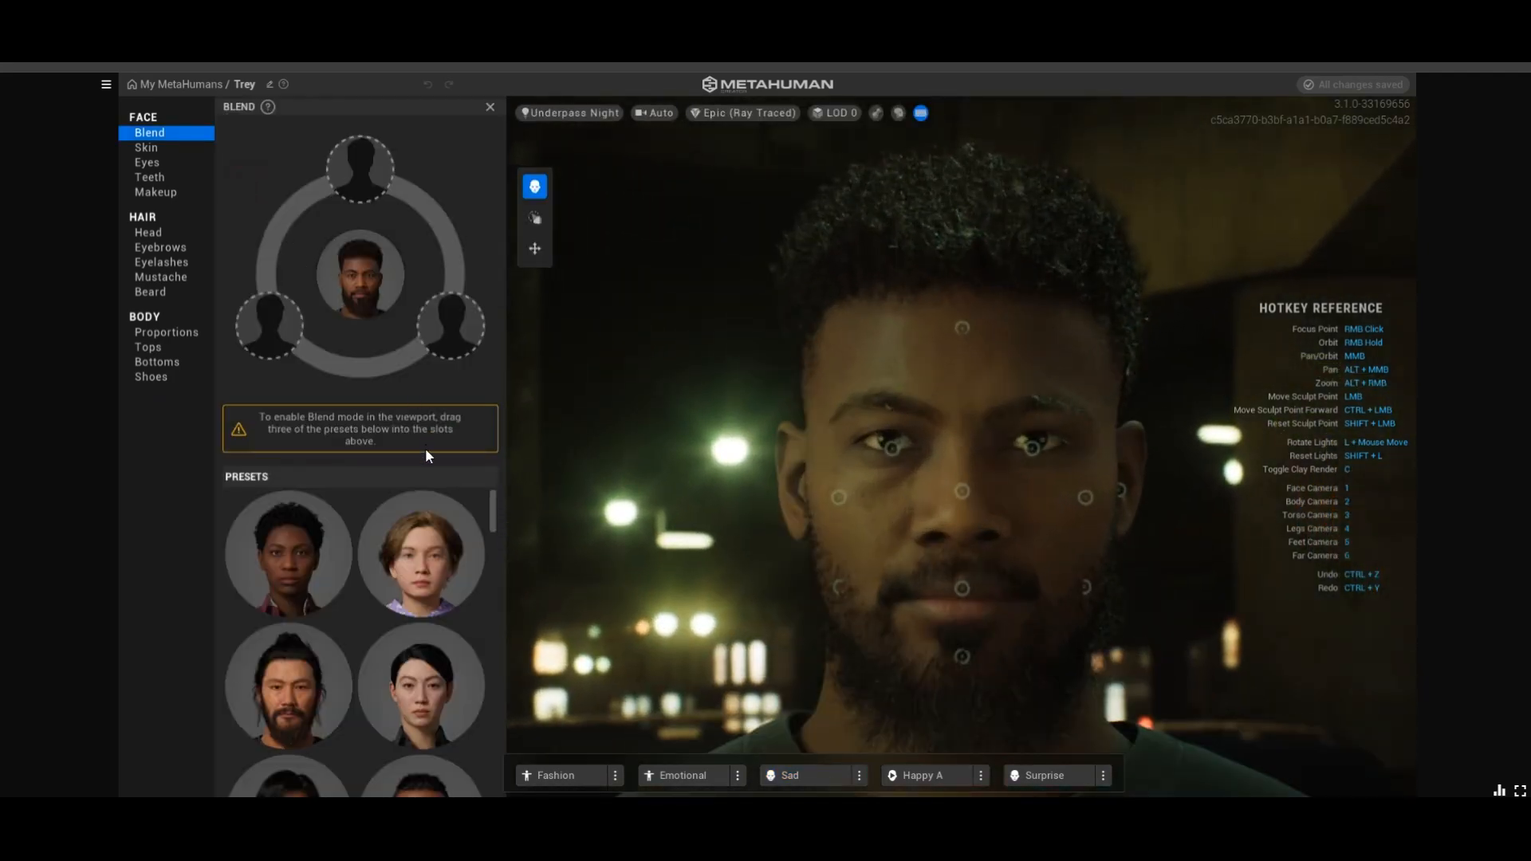
{"action": "scroll", "coordinate": [434, 614], "scroll_direction": "down", "scroll_amount": 5}
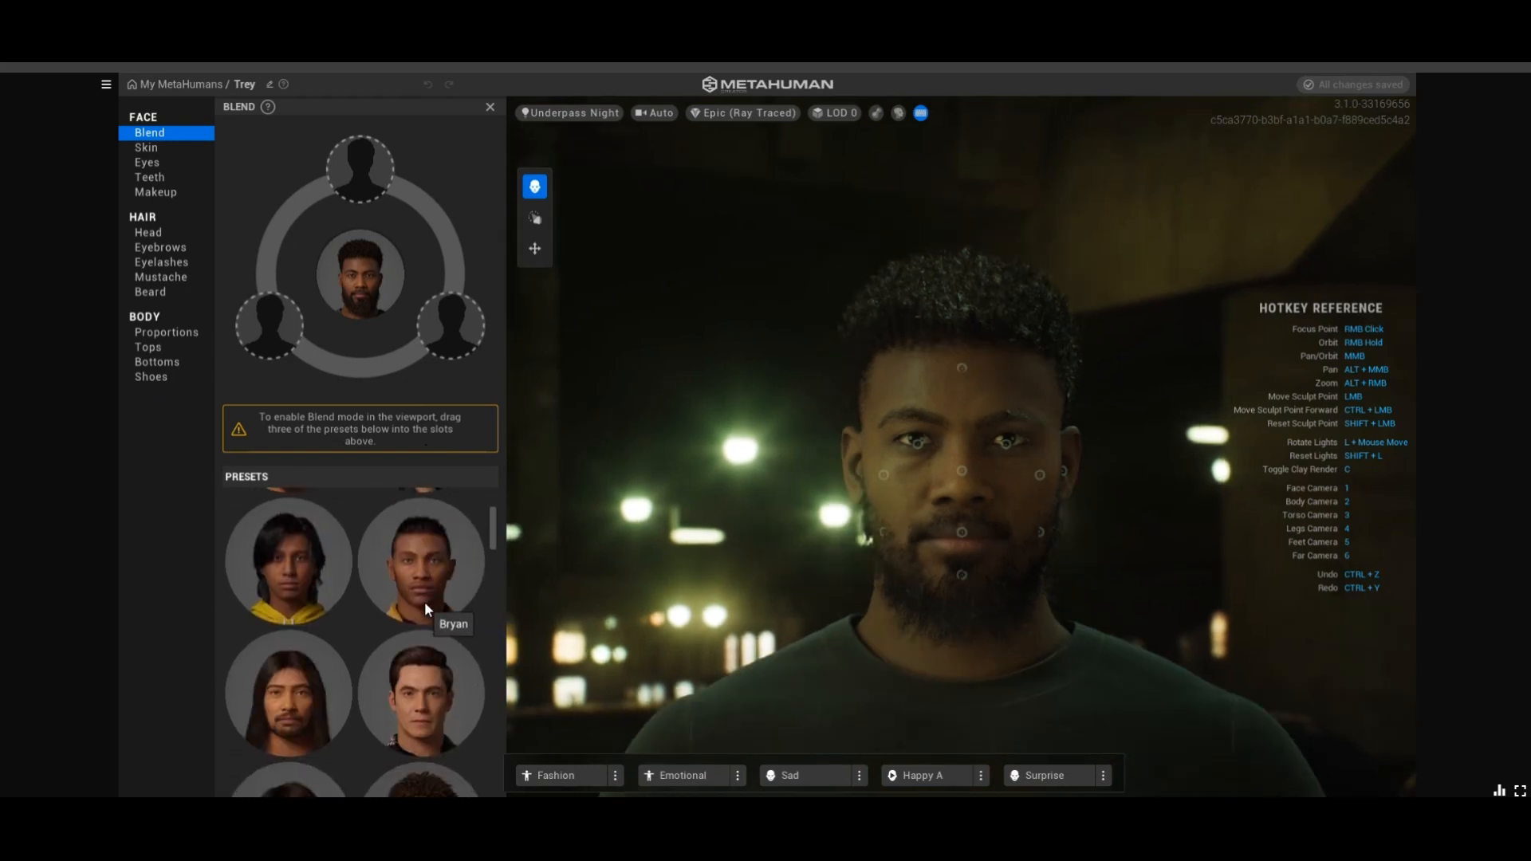
{"action": "left_click_drag", "start_coordinate": [428, 554], "coordinate": [359, 172]}
{"action": "left_click_drag", "start_coordinate": [281, 599], "coordinate": [271, 330]}
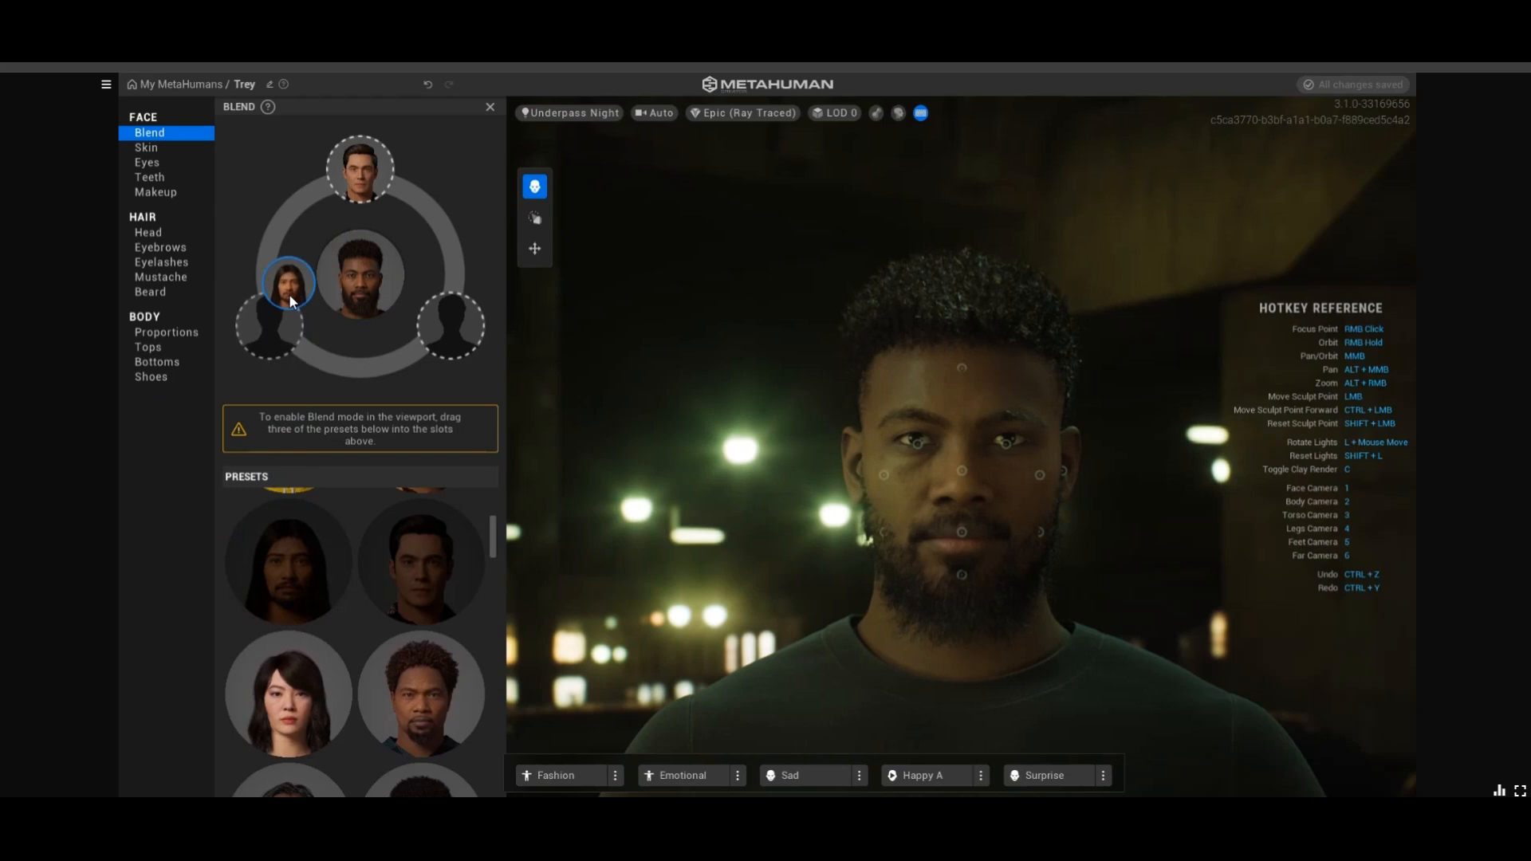
{"action": "left_click_drag", "start_coordinate": [416, 458], "coordinate": [449, 309]}
{"action": "scroll", "coordinate": [319, 691], "scroll_direction": "down", "scroll_amount": 3}
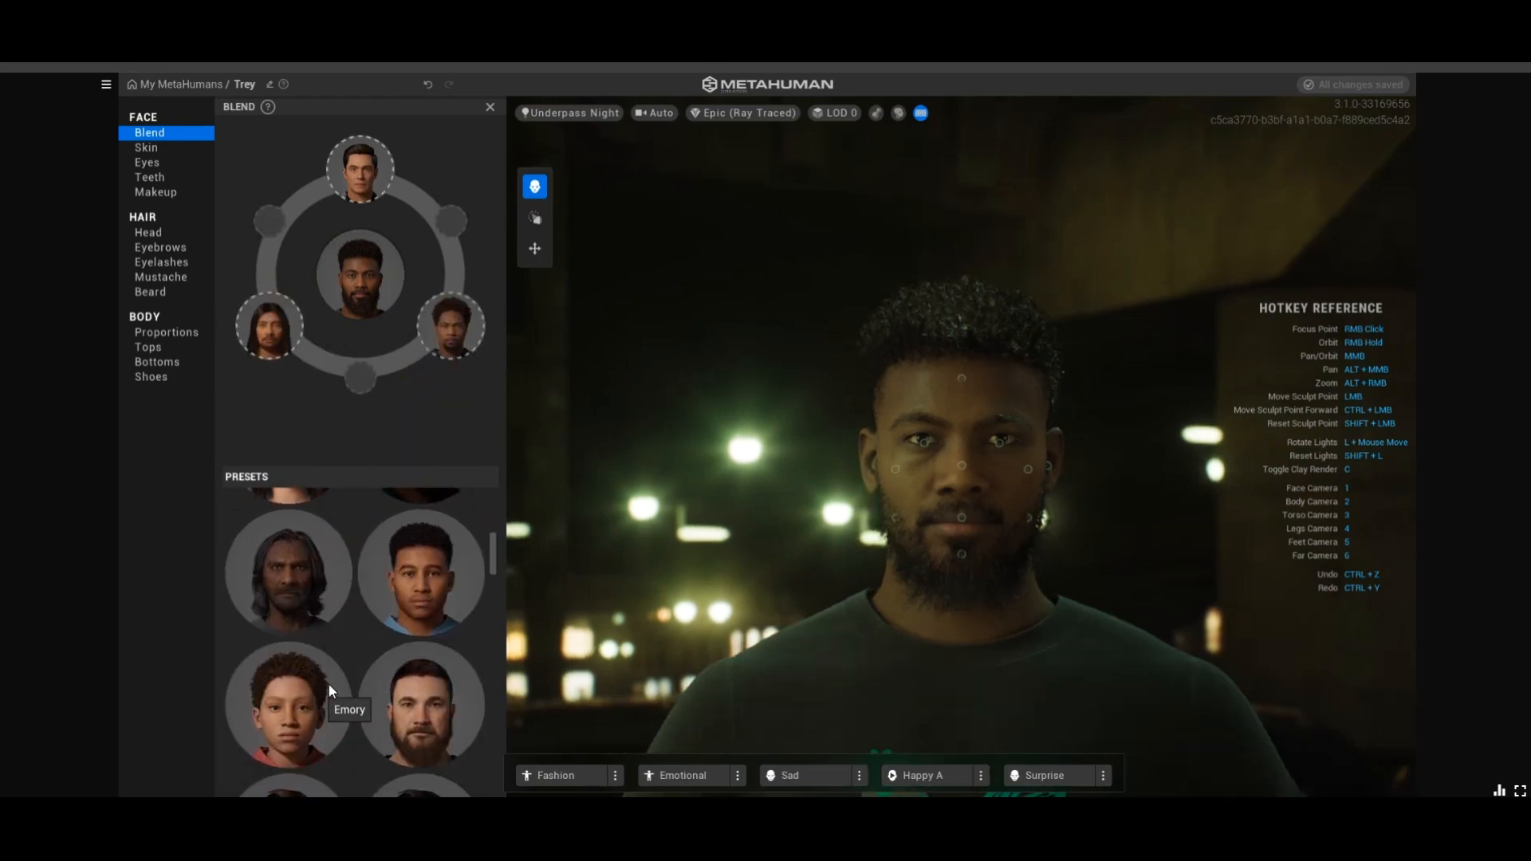
Fill the remaining face blend slots with the clean-shaven short-haired man, the curly-haired youth and the short-haired bearded man
{"action": "left_click_drag", "start_coordinate": [437, 601], "coordinate": [368, 368]}
{"action": "left_click_drag", "start_coordinate": [318, 709], "coordinate": [264, 241]}
{"action": "left_click_drag", "start_coordinate": [437, 630], "coordinate": [472, 306]}
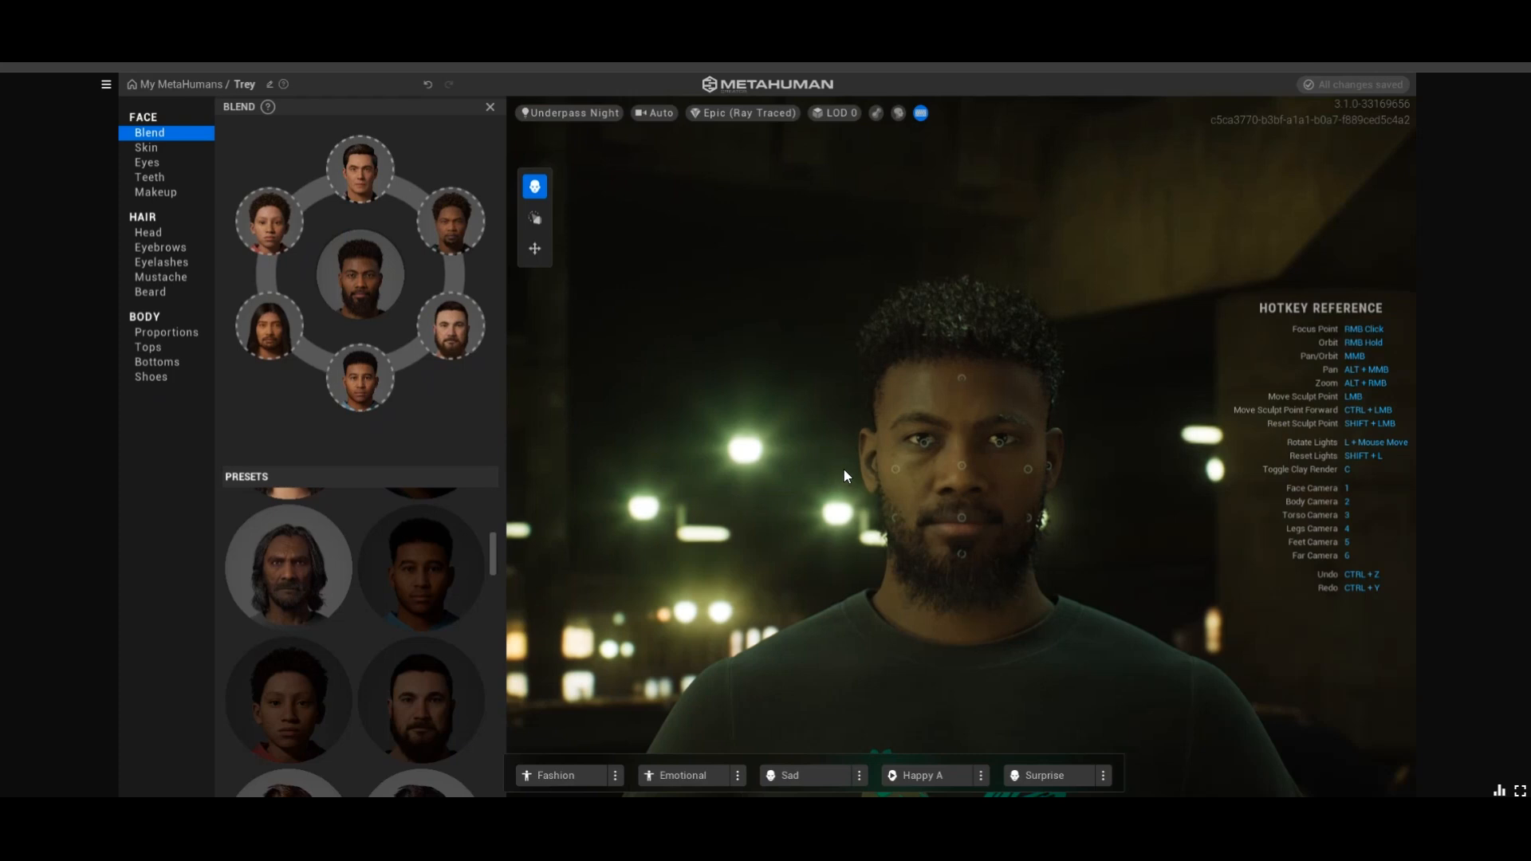
Try blending the mouth area toward different surrounding face presets using its control point on the face
{"action": "scroll", "coordinate": [995, 531], "scroll_direction": "up", "scroll_amount": 3}
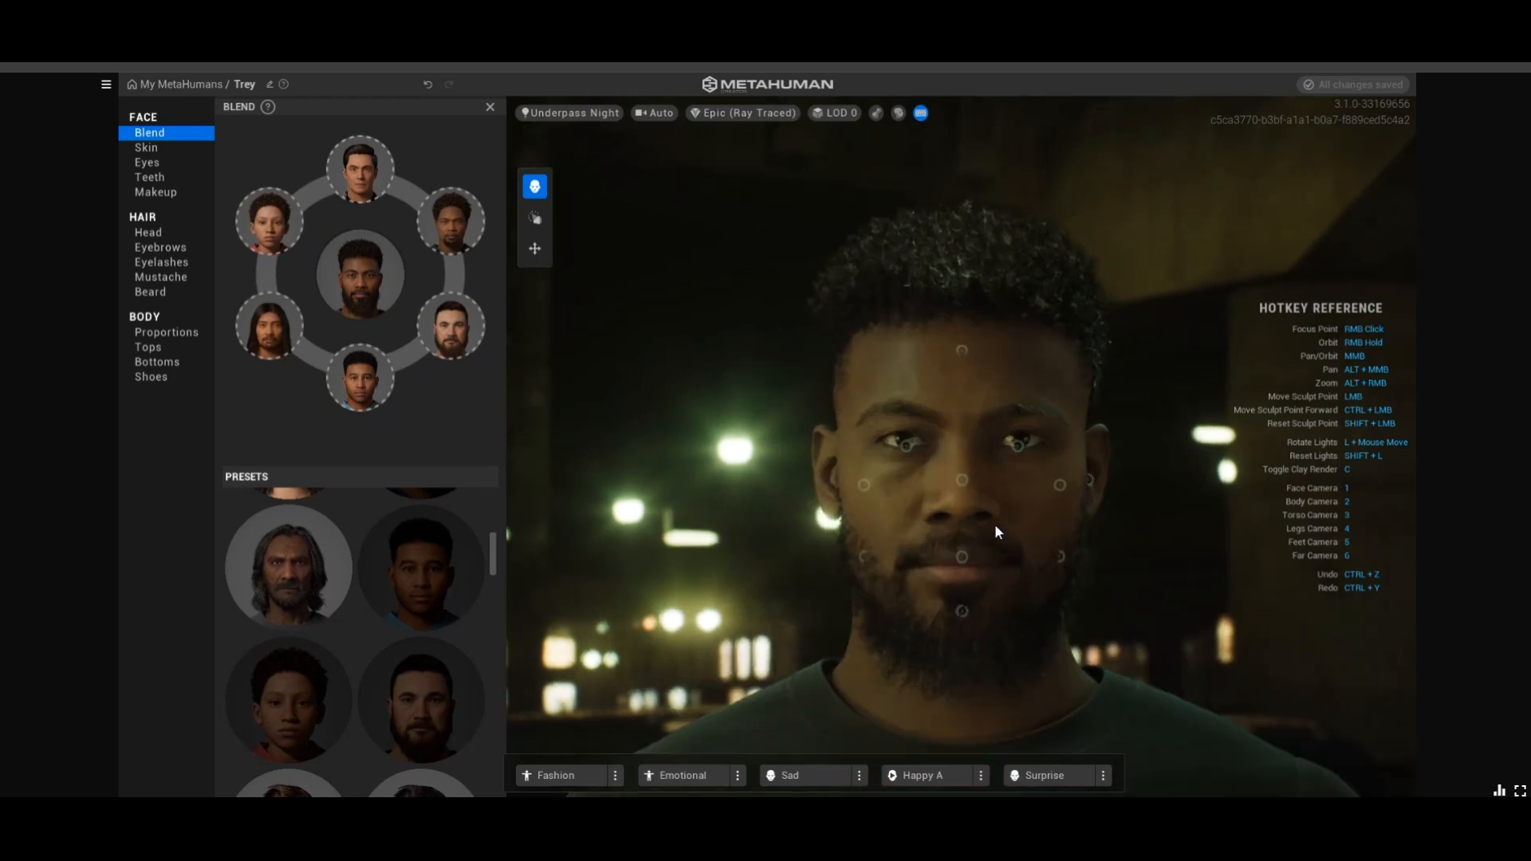
{"action": "left_click_drag", "start_coordinate": [963, 556], "coordinate": [883, 503]}
{"action": "left_click_drag", "start_coordinate": [880, 594], "coordinate": [970, 557]}
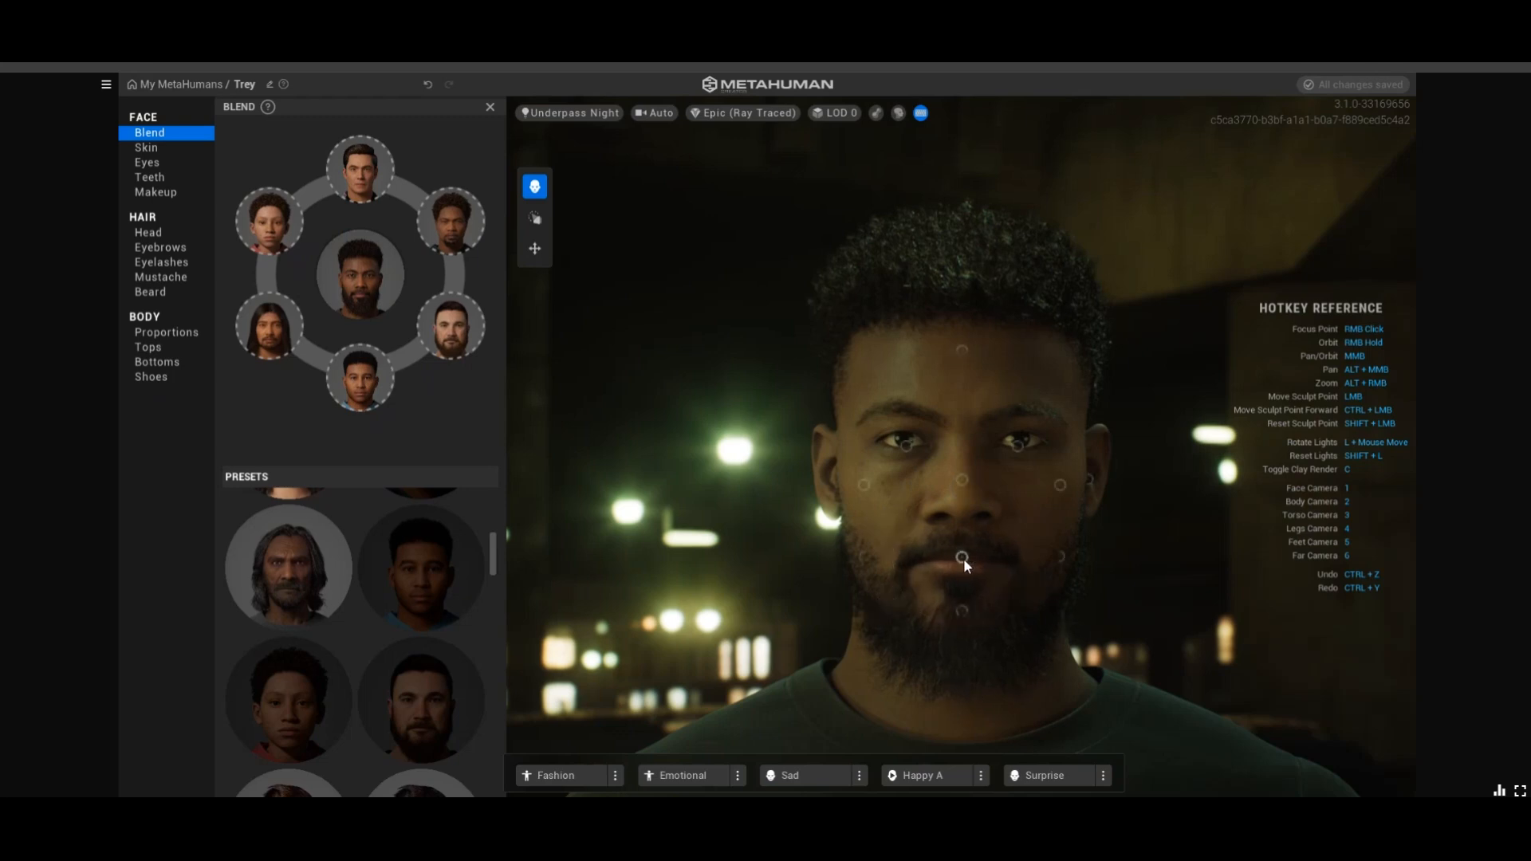
{"action": "mouse_move", "coordinate": [959, 554]}
{"action": "left_mouse_down"}
{"action": "mouse_move", "coordinate": [974, 574]}
{"action": "mouse_move", "coordinate": [935, 520]}
{"action": "mouse_move", "coordinate": [867, 514]}
{"action": "mouse_move", "coordinate": [866, 498]}
{"action": "left_mouse_up"}
{"action": "mouse_move", "coordinate": [961, 563]}
{"action": "left_mouse_down"}
{"action": "mouse_move", "coordinate": [1061, 624]}
{"action": "mouse_move", "coordinate": [1050, 505]}
{"action": "mouse_move", "coordinate": [995, 448]}
{"action": "left_mouse_up"}
Switch the face editing to Sculpt mode and undo the latest blend changes, including the bearded man's placement
{"action": "left_click", "coordinate": [532, 226]}
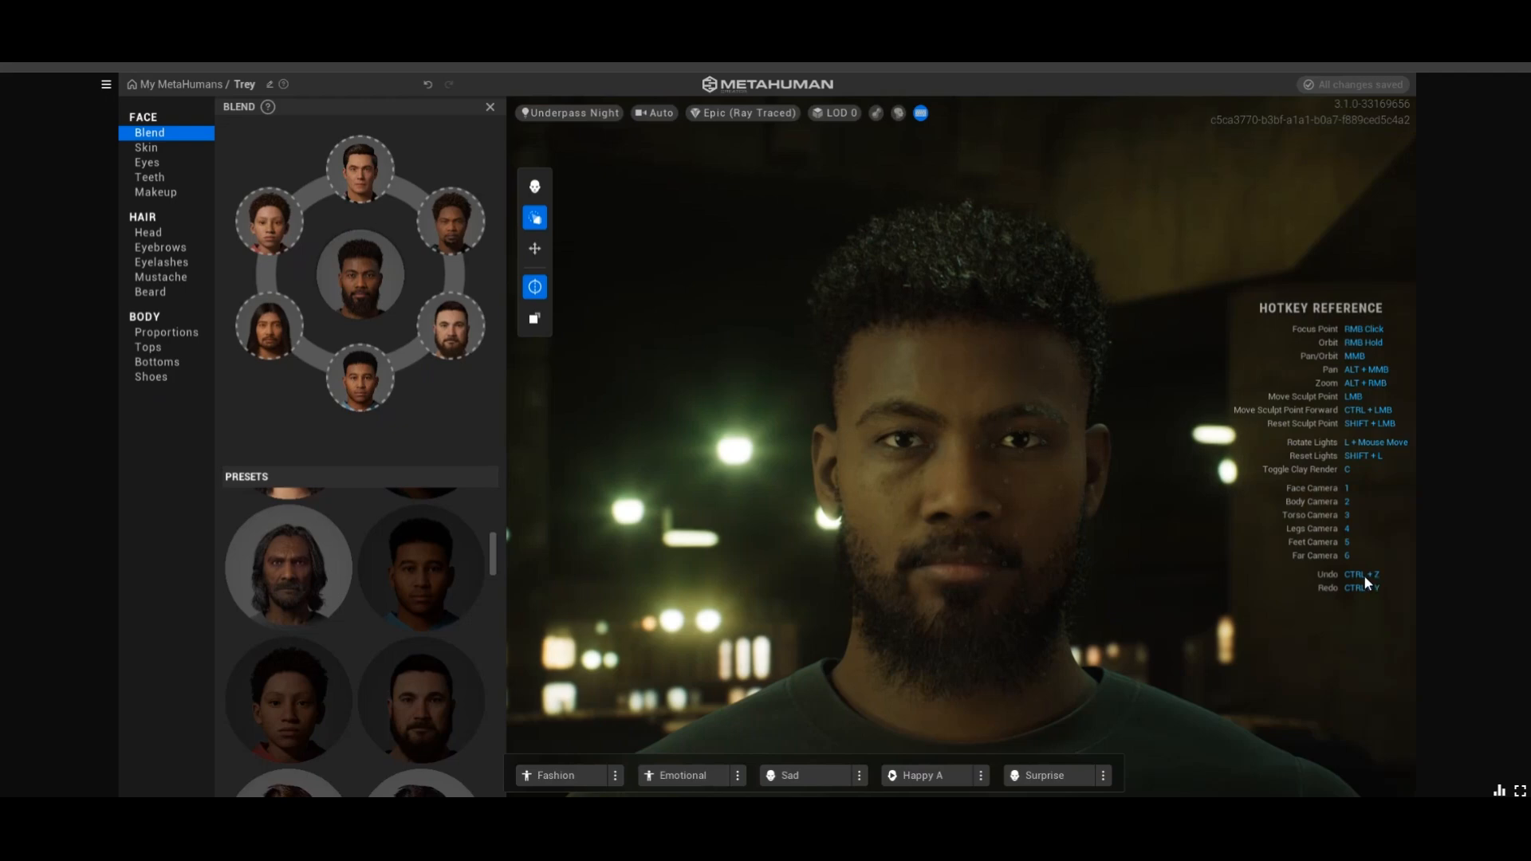
{"action": "key", "text": "alt+z"}
{"action": "key", "text": "alt+z"}
{"action": "key", "text": "ctrl+z"}
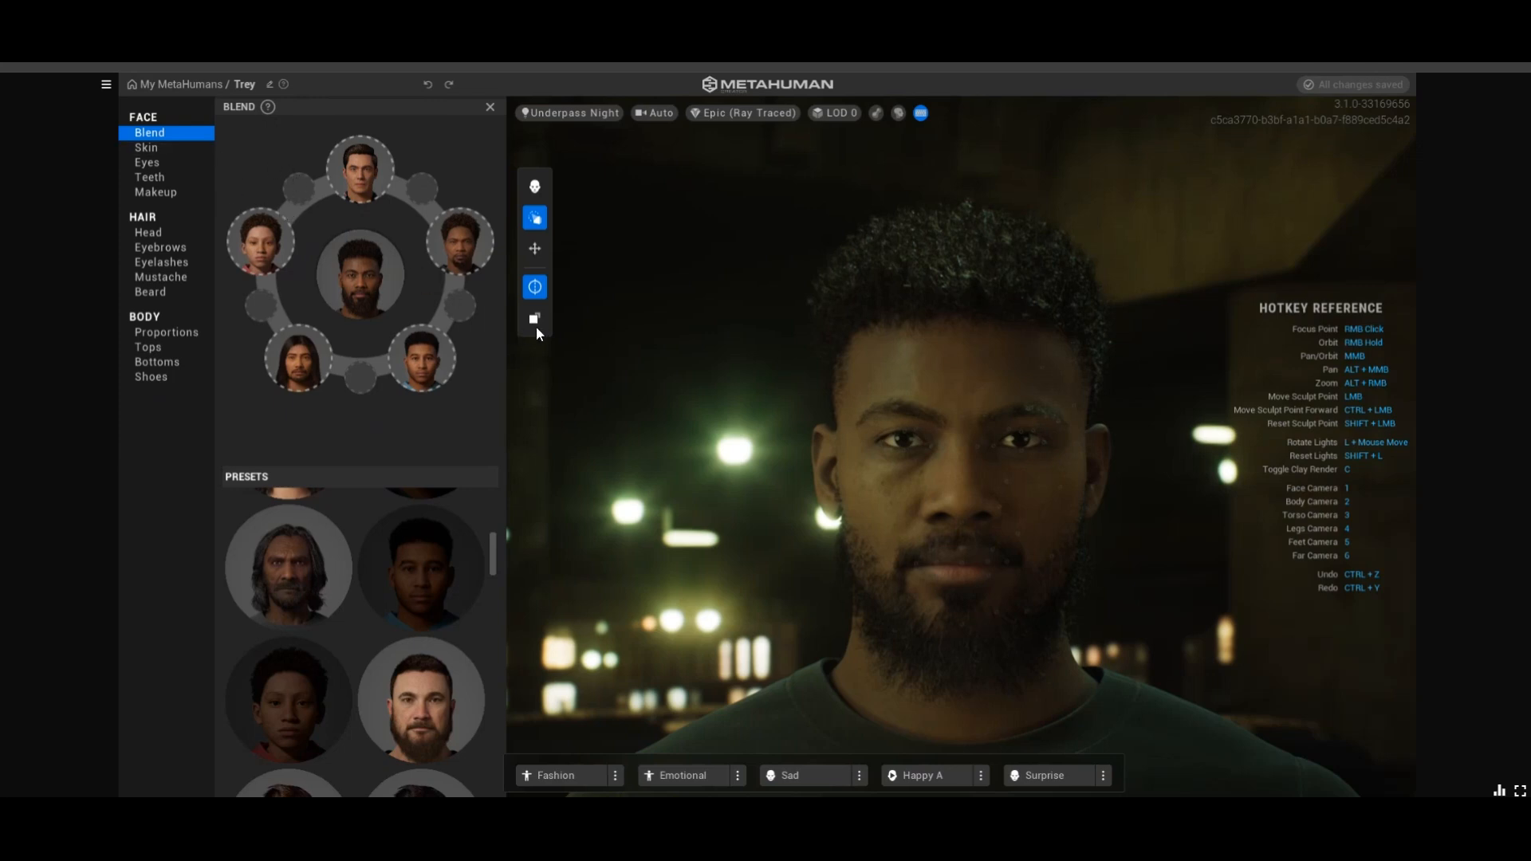
Toggle symmetry, switch to Move mode and try shifting the ear using its outline curve
{"action": "left_click", "coordinate": [535, 286]}
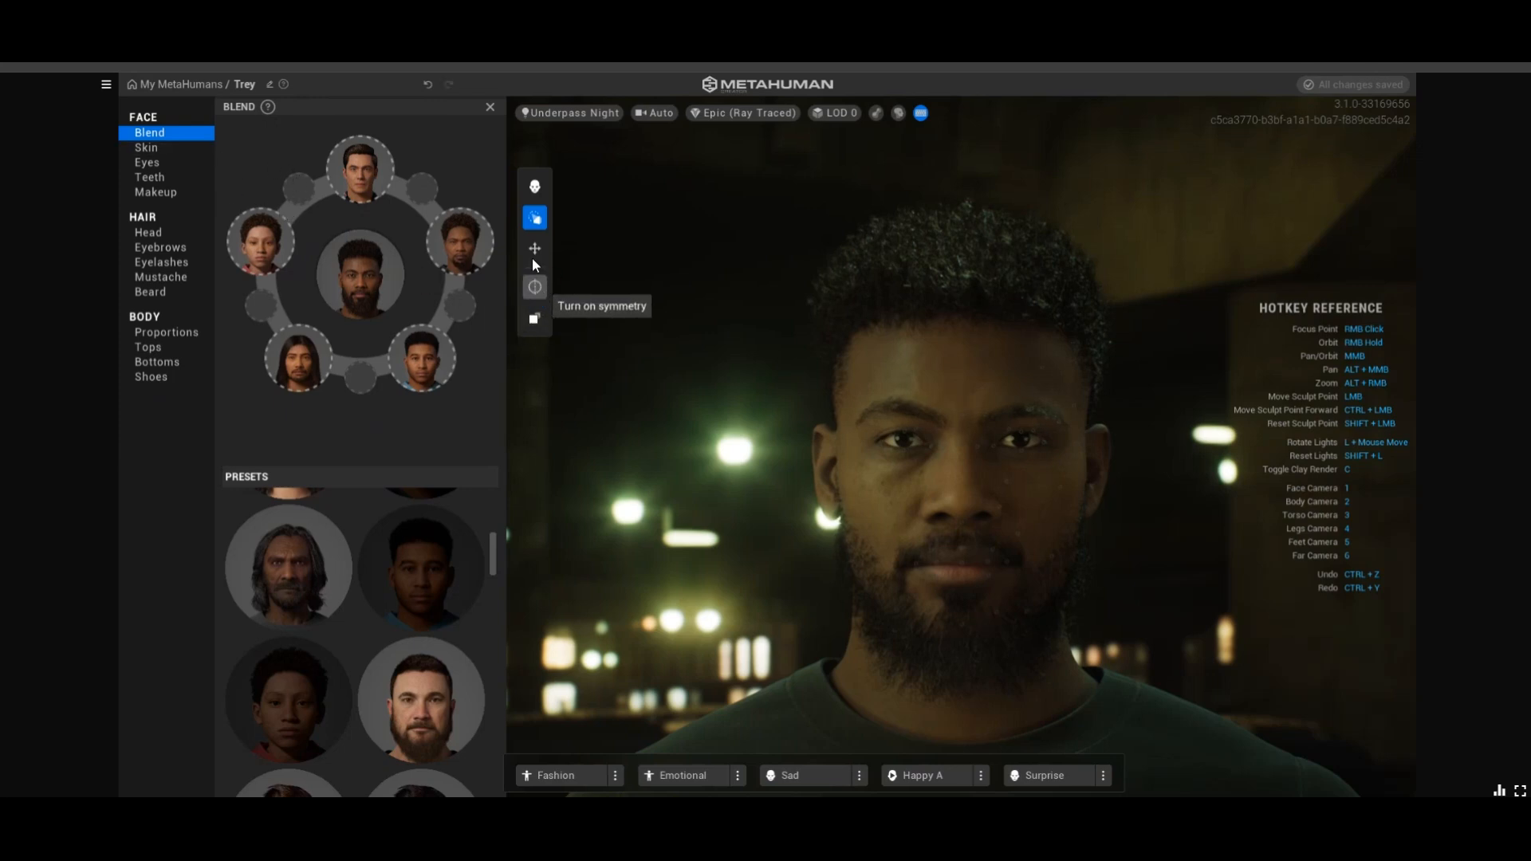
{"action": "left_click", "coordinate": [539, 247]}
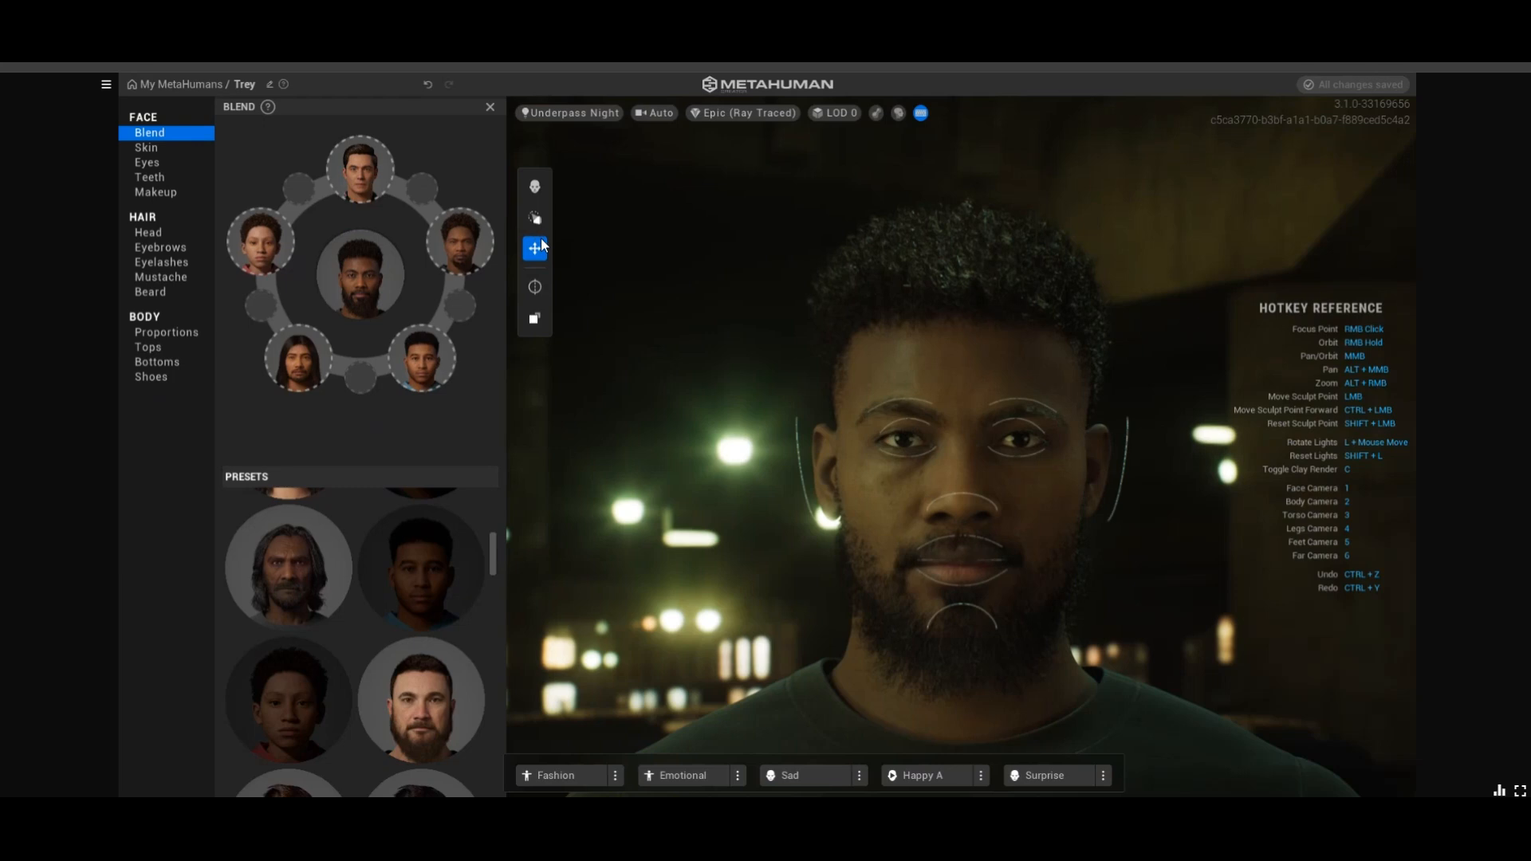
{"action": "mouse_move", "coordinate": [796, 478]}
{"action": "left_mouse_down"}
{"action": "mouse_move", "coordinate": [792, 493]}
{"action": "mouse_move", "coordinate": [793, 455]}
{"action": "left_mouse_up"}
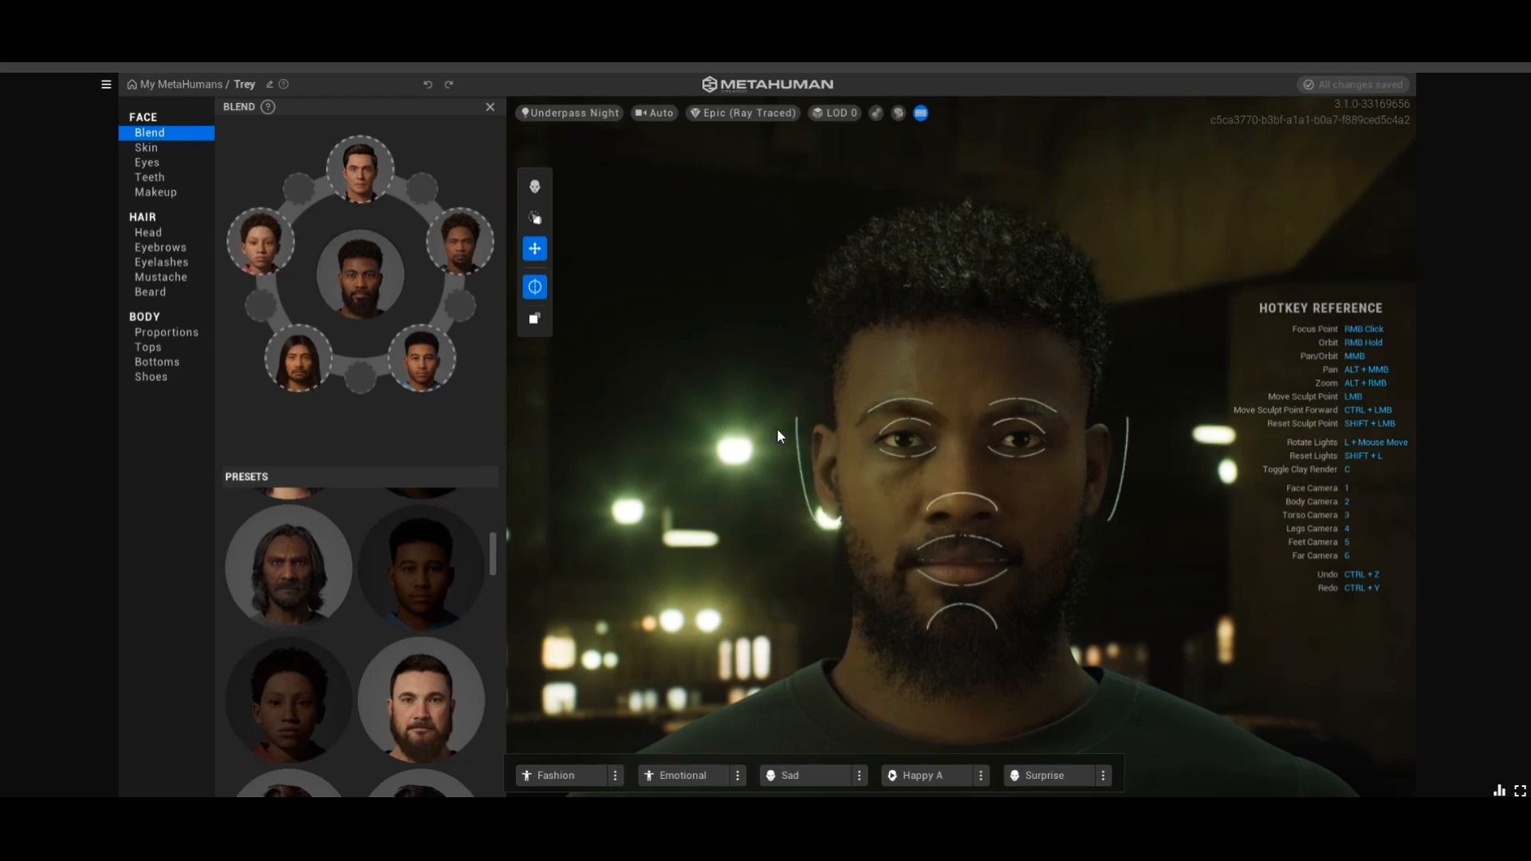
Lighten the character's skin color, and set its texture to 0.5612, contrast to 0.51 and roughness to 1.00
{"action": "left_click", "coordinate": [160, 148]}
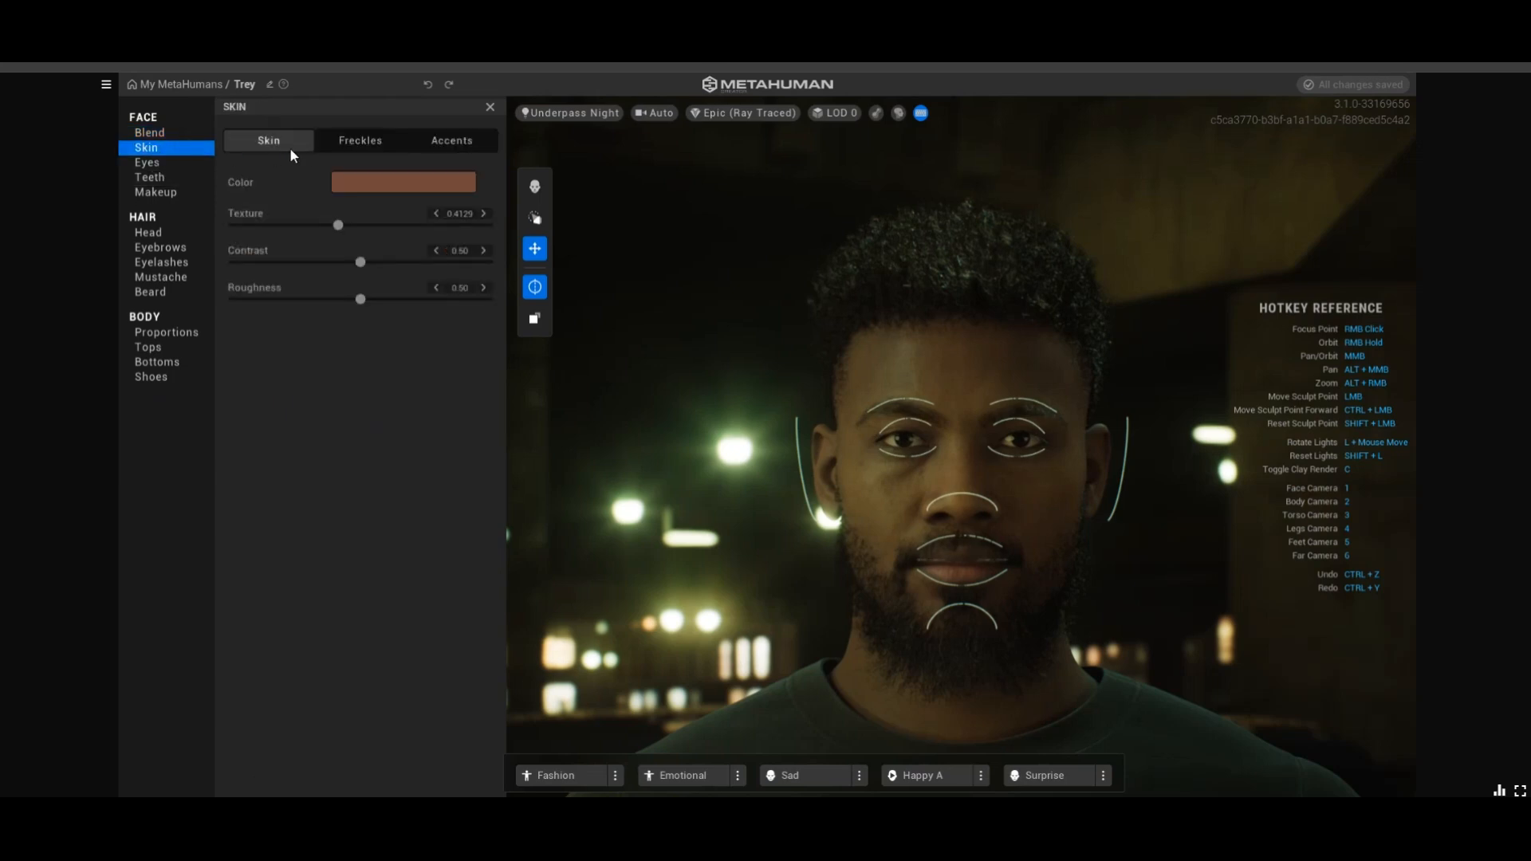
{"action": "left_click", "coordinate": [369, 190]}
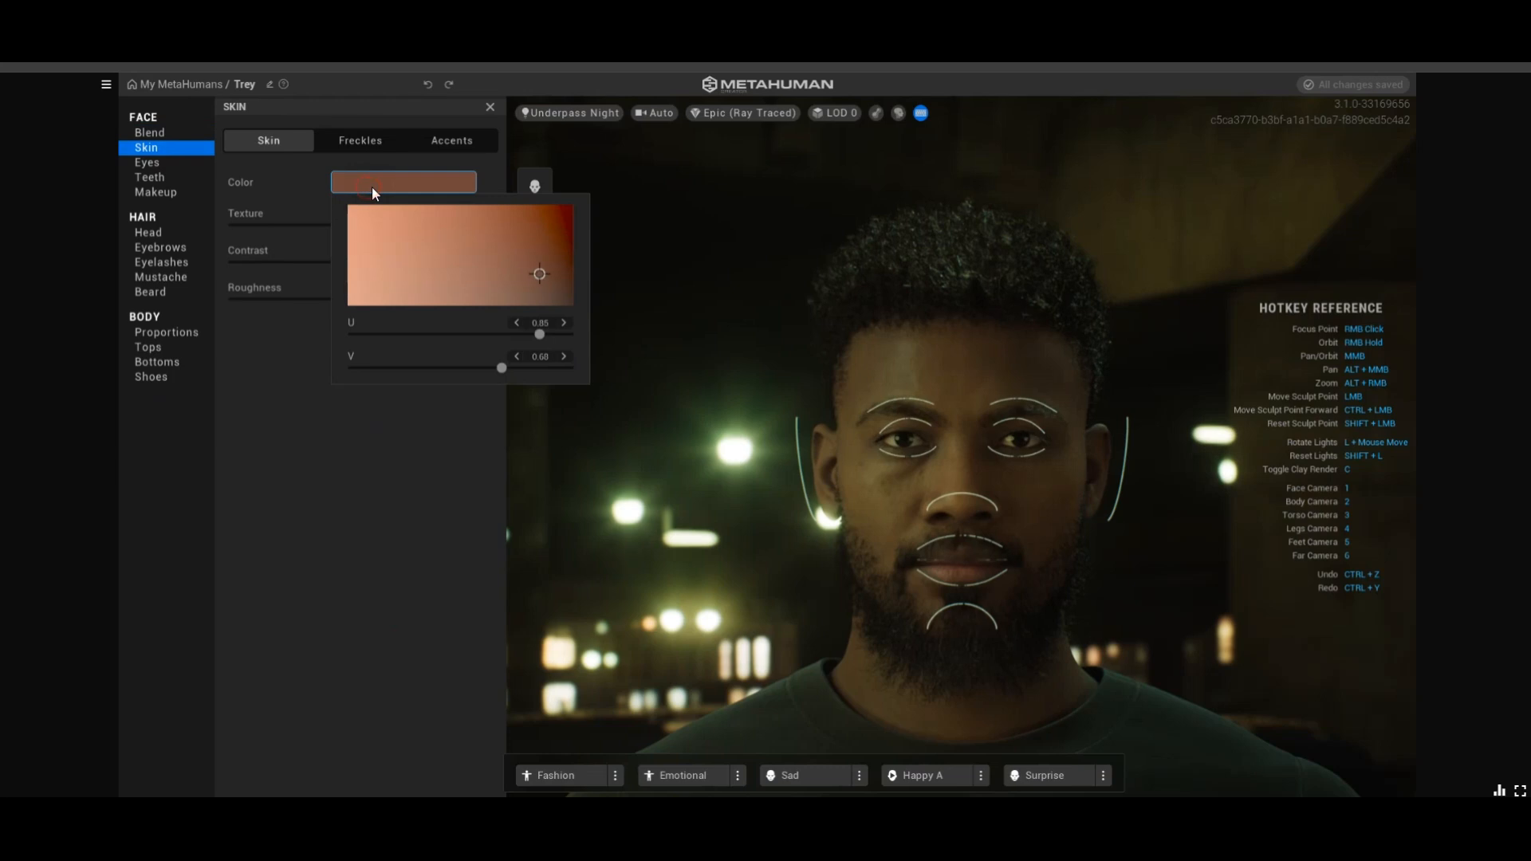
{"action": "left_click_drag", "start_coordinate": [543, 275], "coordinate": [496, 228]}
{"action": "left_click", "coordinate": [417, 471]}
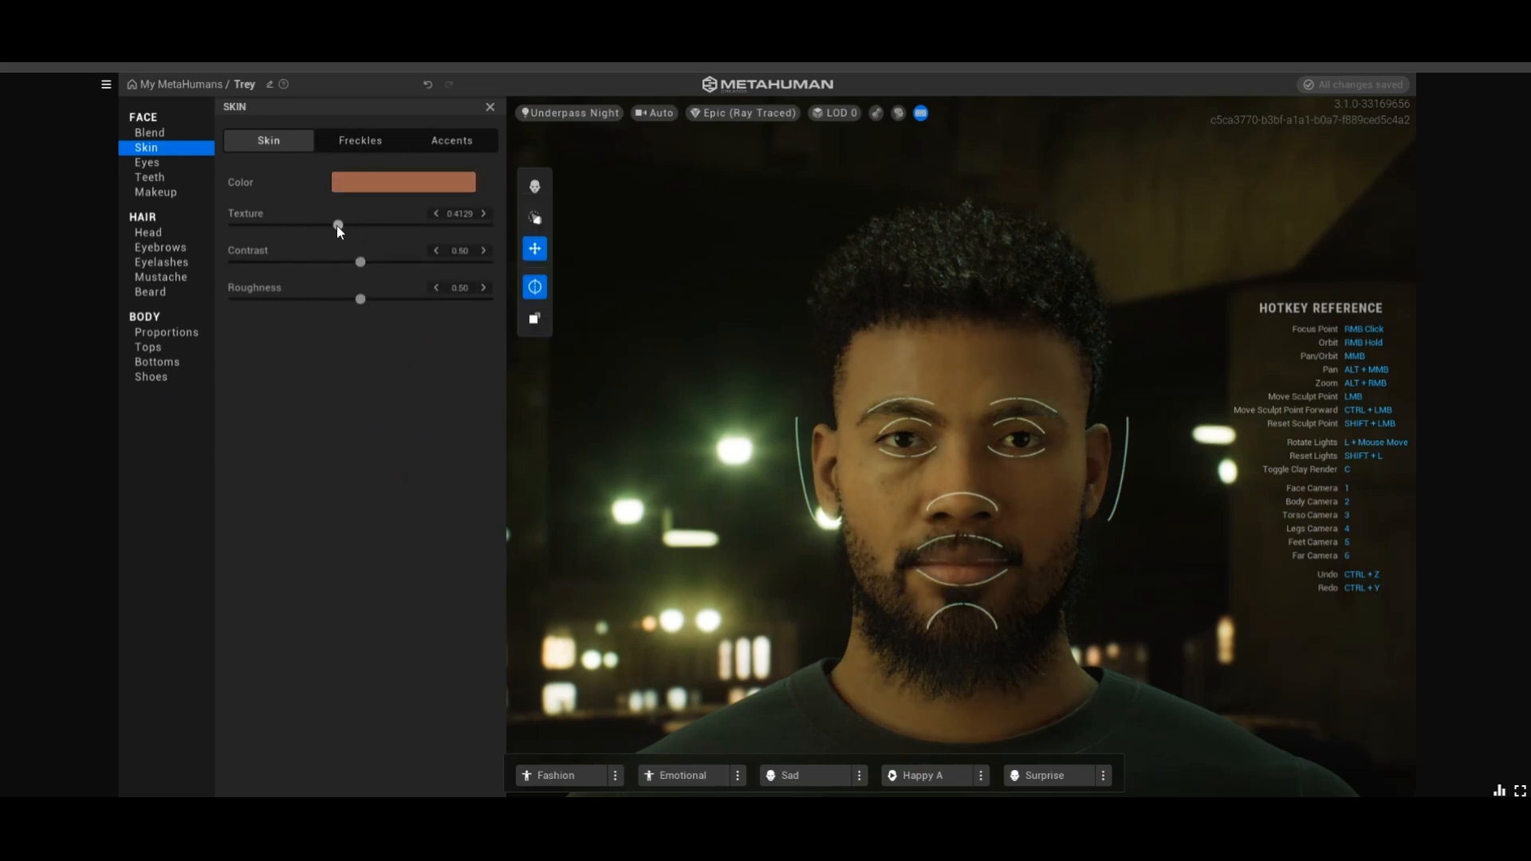
{"action": "left_click_drag", "start_coordinate": [376, 238], "coordinate": [561, 307]}
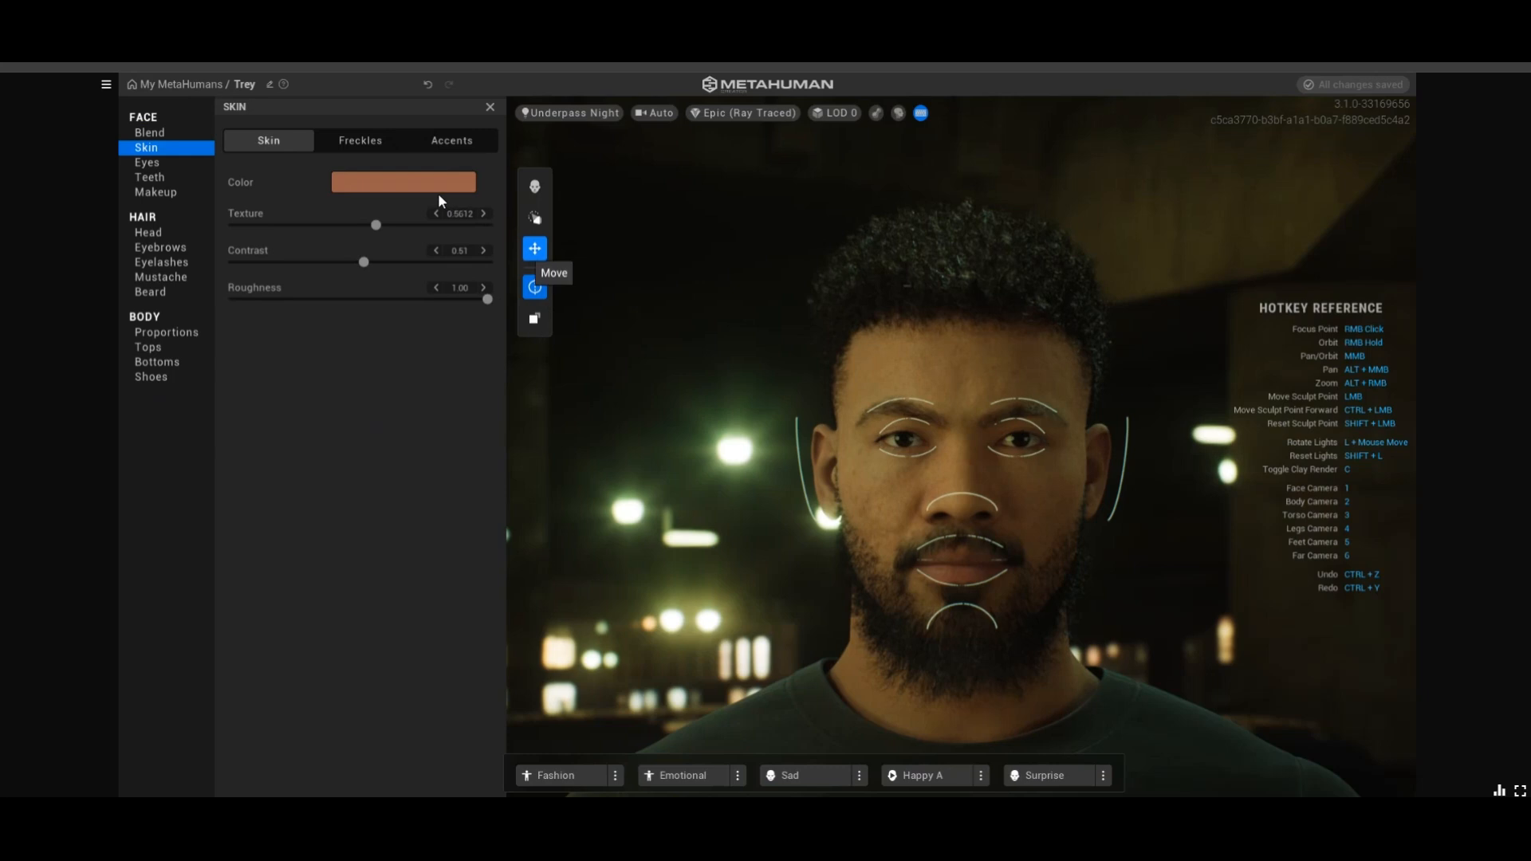
Try the heaviest freckle pattern with density 1.00, strength 0.36 and raised saturation and tone shift, and set the skin to no freckles
{"action": "left_click", "coordinate": [375, 141]}
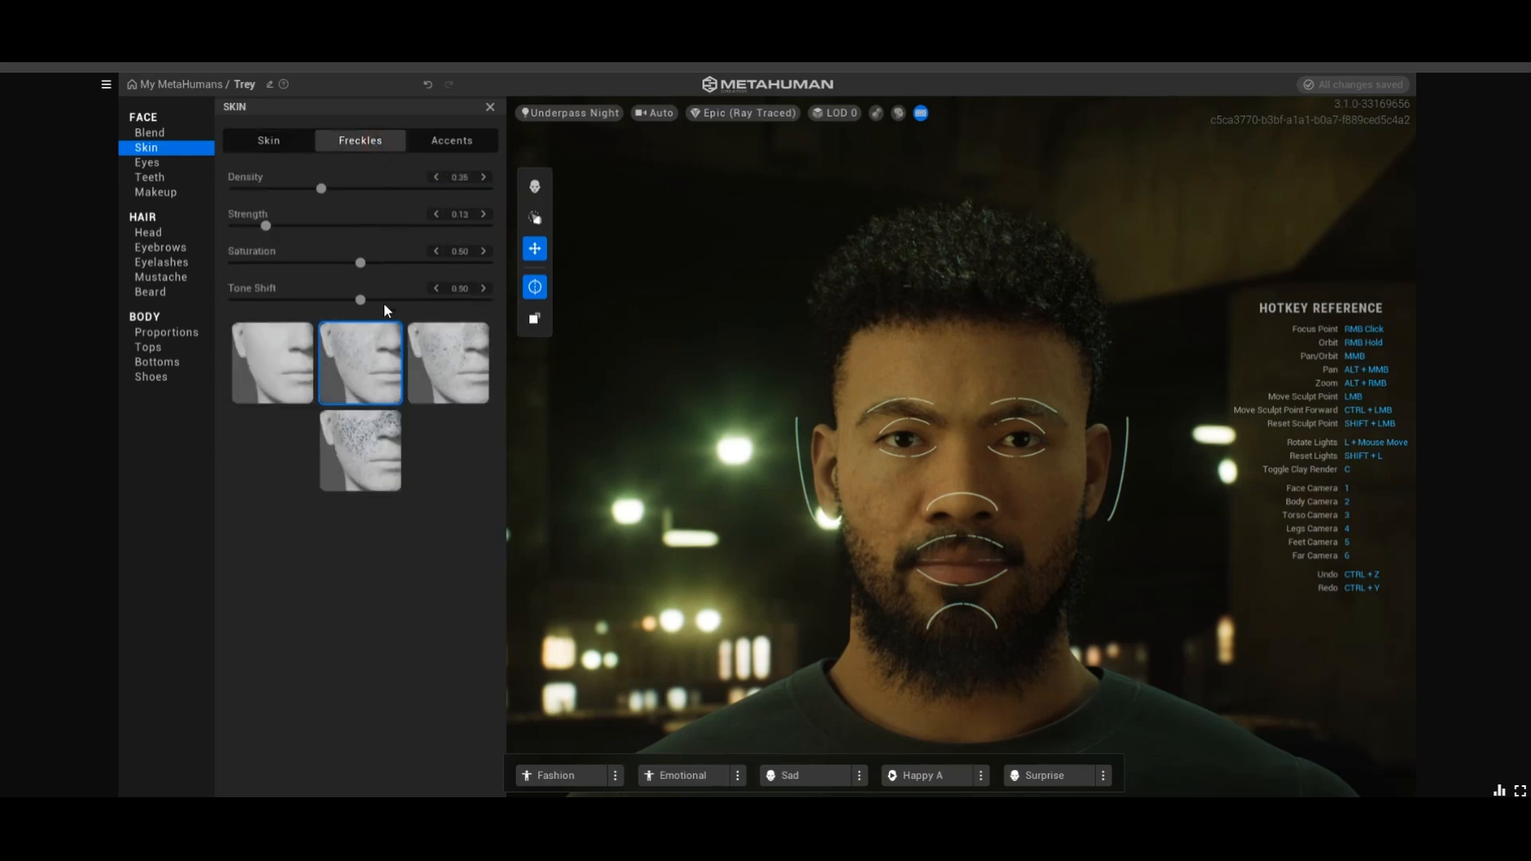
{"action": "left_click", "coordinate": [456, 366]}
{"action": "left_click", "coordinate": [384, 448]}
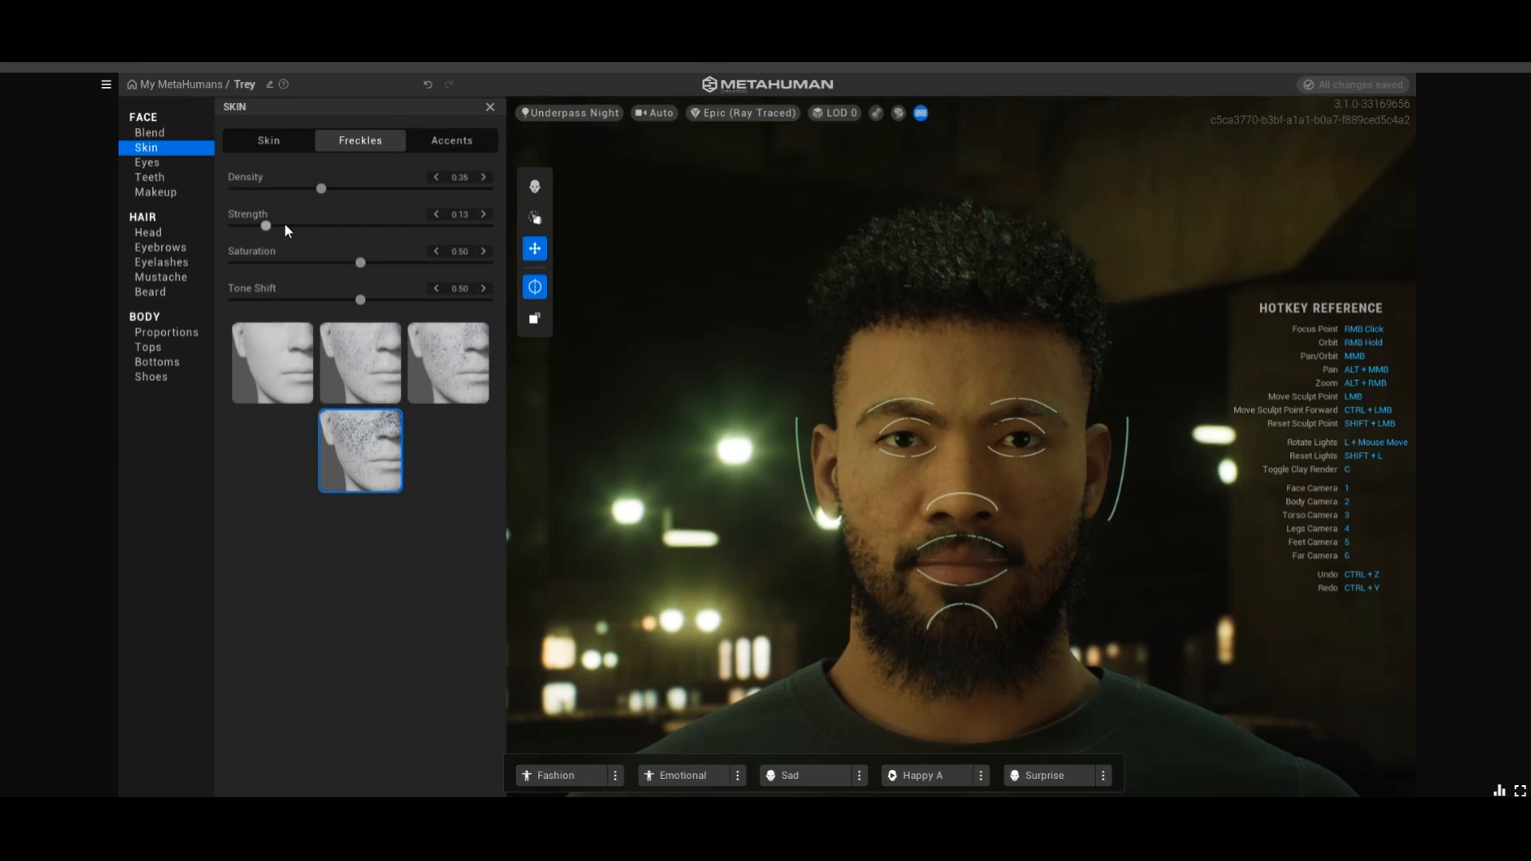
{"action": "left_click_drag", "start_coordinate": [278, 227], "coordinate": [474, 244]}
{"action": "left_click_drag", "start_coordinate": [334, 230], "coordinate": [509, 212]}
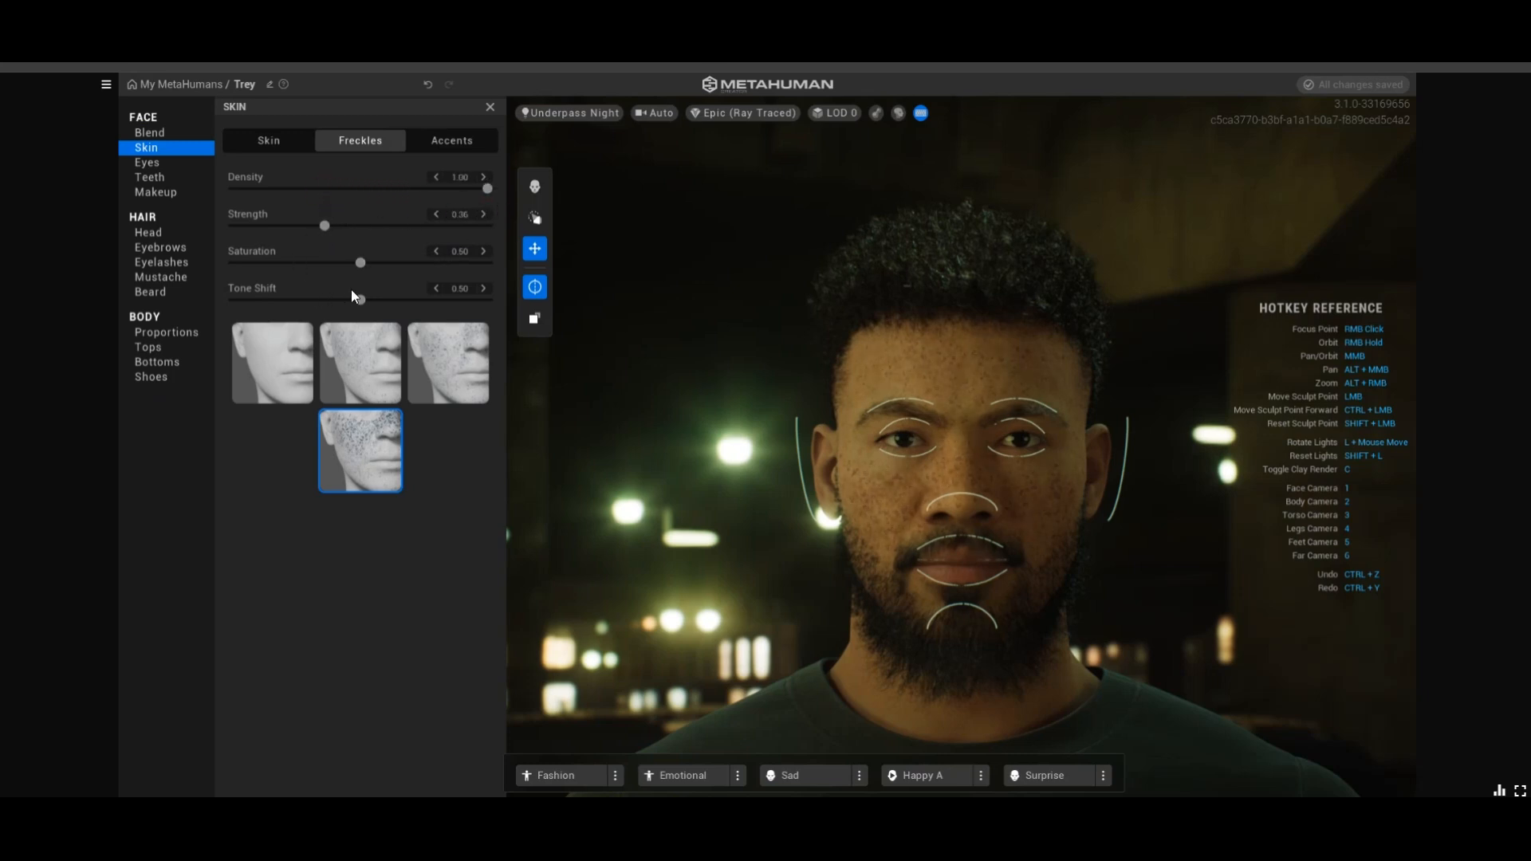
{"action": "left_click_drag", "start_coordinate": [361, 263], "coordinate": [383, 263]}
{"action": "mouse_move", "coordinate": [451, 300]}
{"action": "left_mouse_down"}
{"action": "mouse_move", "coordinate": [478, 299]}
{"action": "mouse_move", "coordinate": [291, 302]}
{"action": "mouse_move", "coordinate": [437, 291]}
{"action": "left_mouse_up"}
{"action": "left_click", "coordinate": [274, 356]}
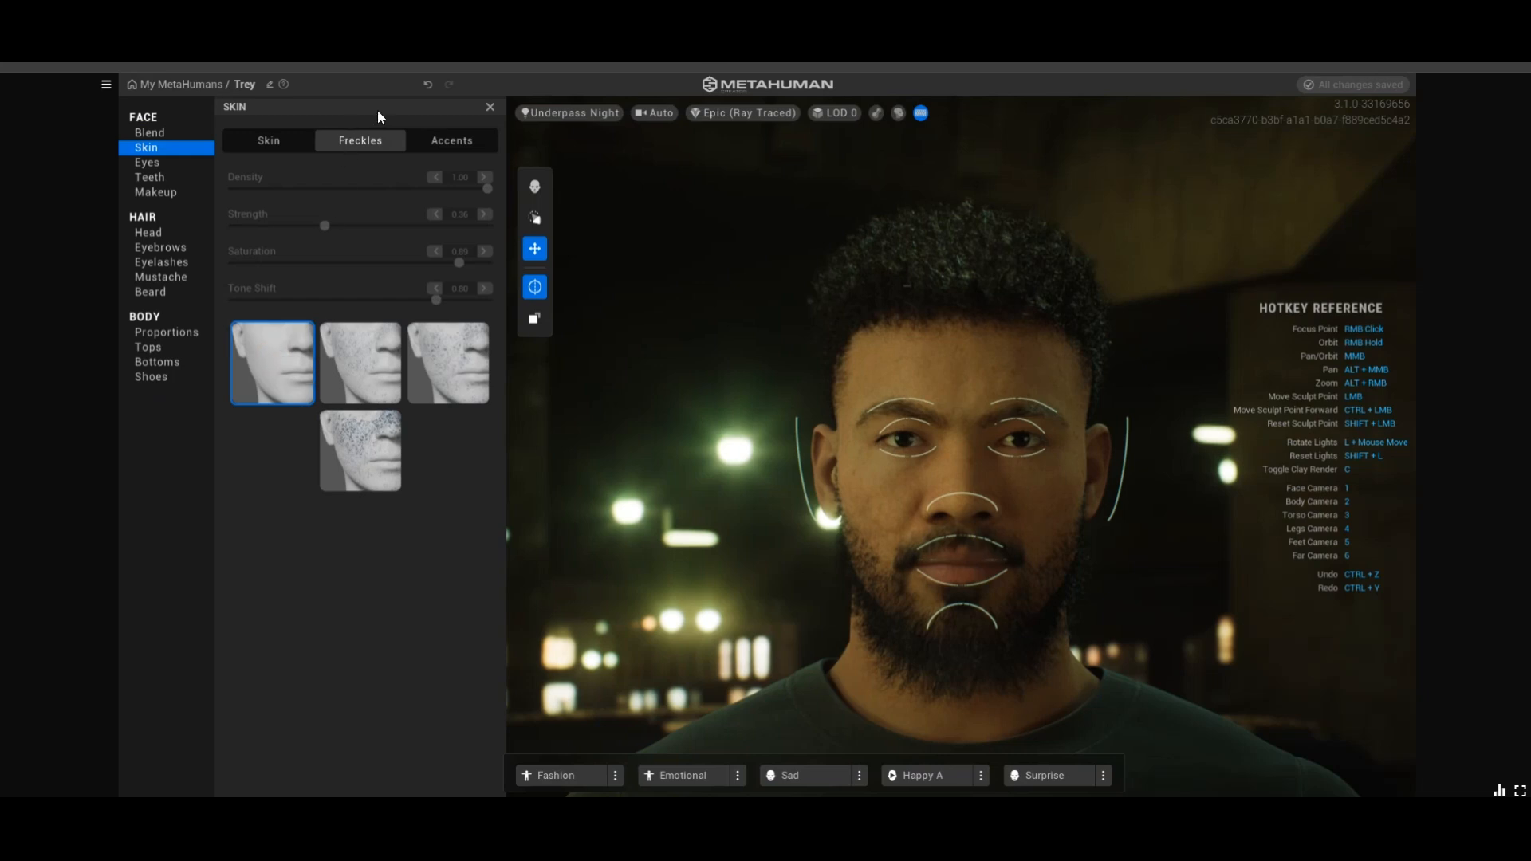
Set the forehead accent's redness to 0.89 and the under-eye accent to redness 0.14, saturation 0.29 and lightness 1.00
{"action": "left_click", "coordinate": [455, 144]}
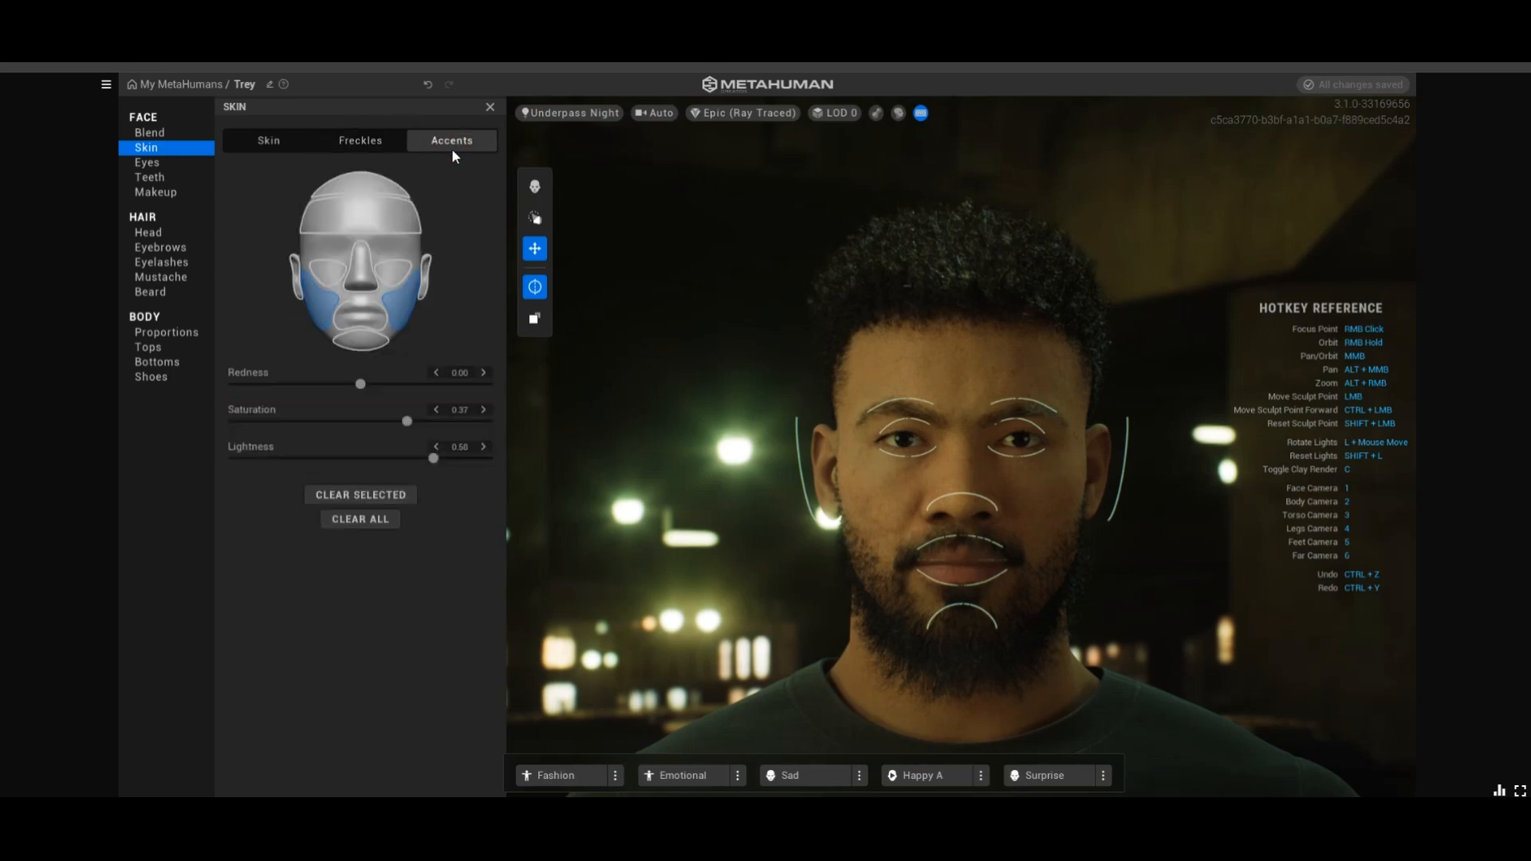
{"action": "left_click", "coordinate": [383, 217]}
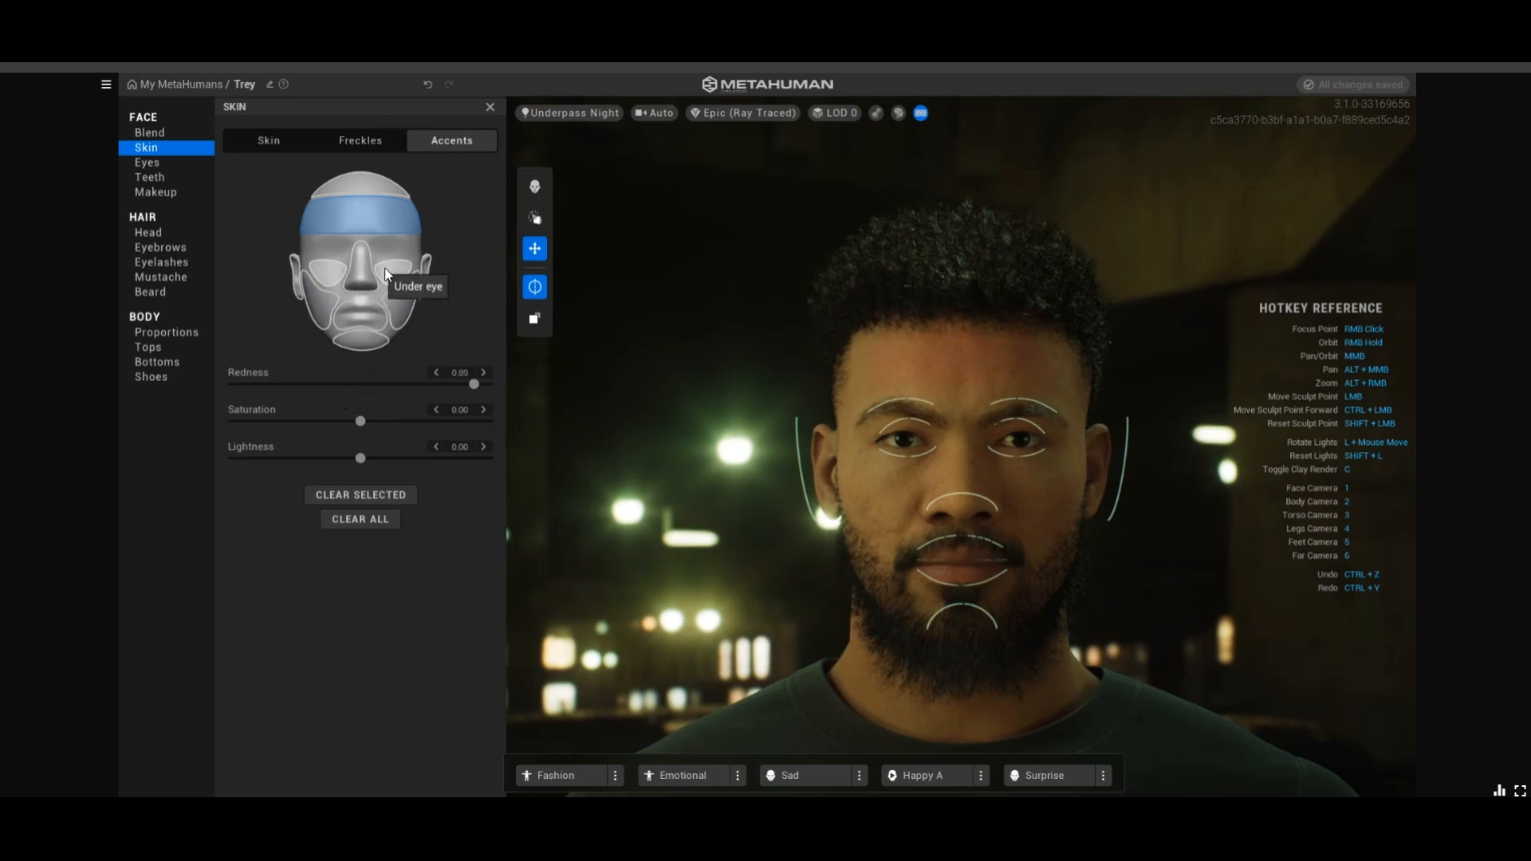
{"action": "left_click", "coordinate": [402, 297]}
{"action": "mouse_move", "coordinate": [388, 423]}
{"action": "left_mouse_down"}
{"action": "mouse_move", "coordinate": [440, 422]}
{"action": "mouse_move", "coordinate": [398, 421]}
{"action": "left_mouse_up"}
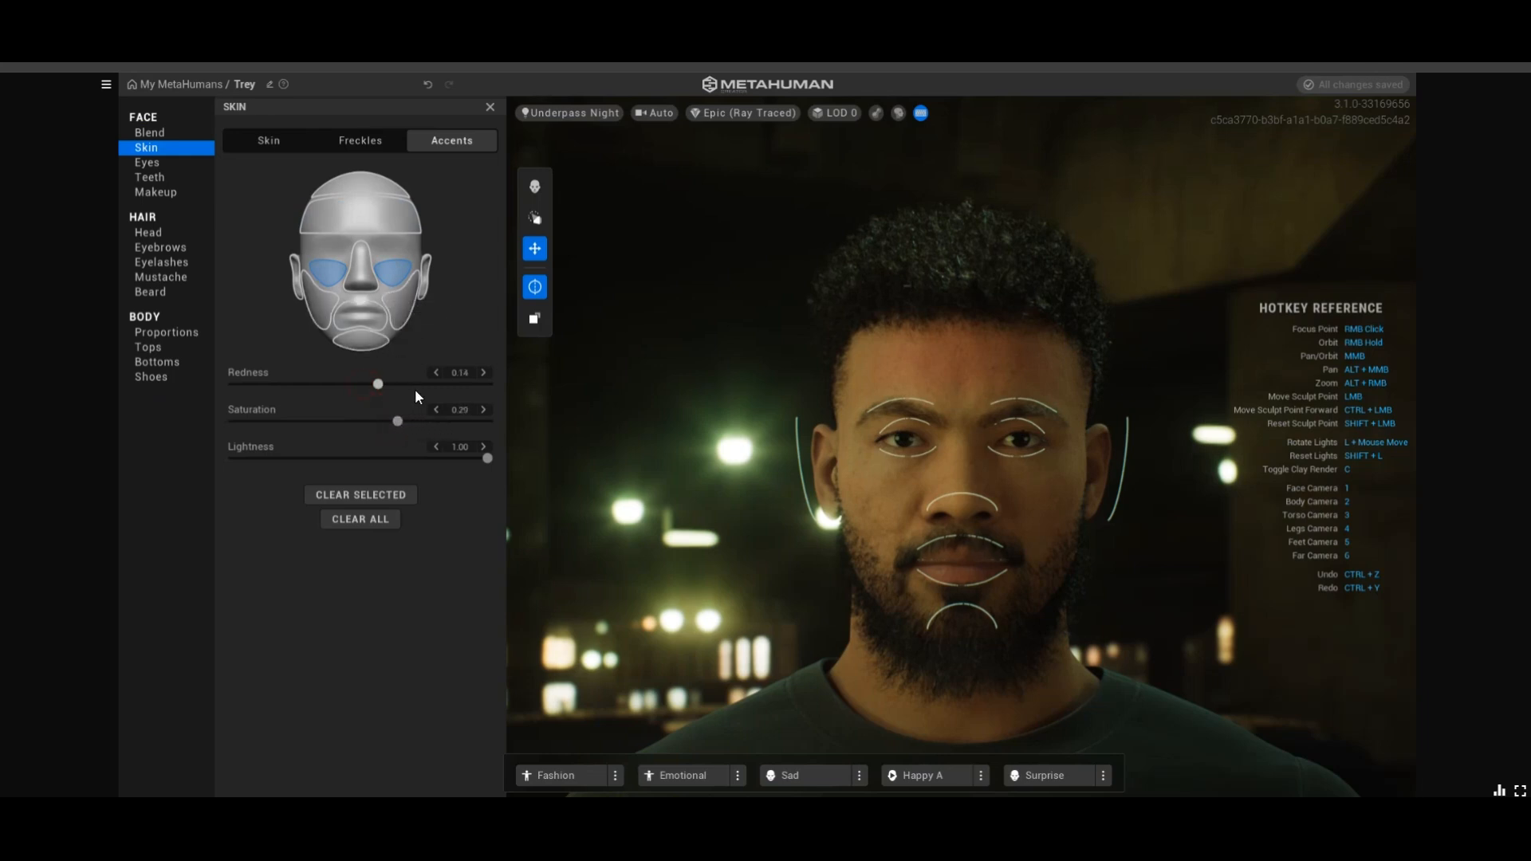
Set the cheek accent's redness to 1.00 and inspect the face up close
{"action": "left_click", "coordinate": [401, 308]}
{"action": "left_click_drag", "start_coordinate": [466, 386], "coordinate": [490, 387]}
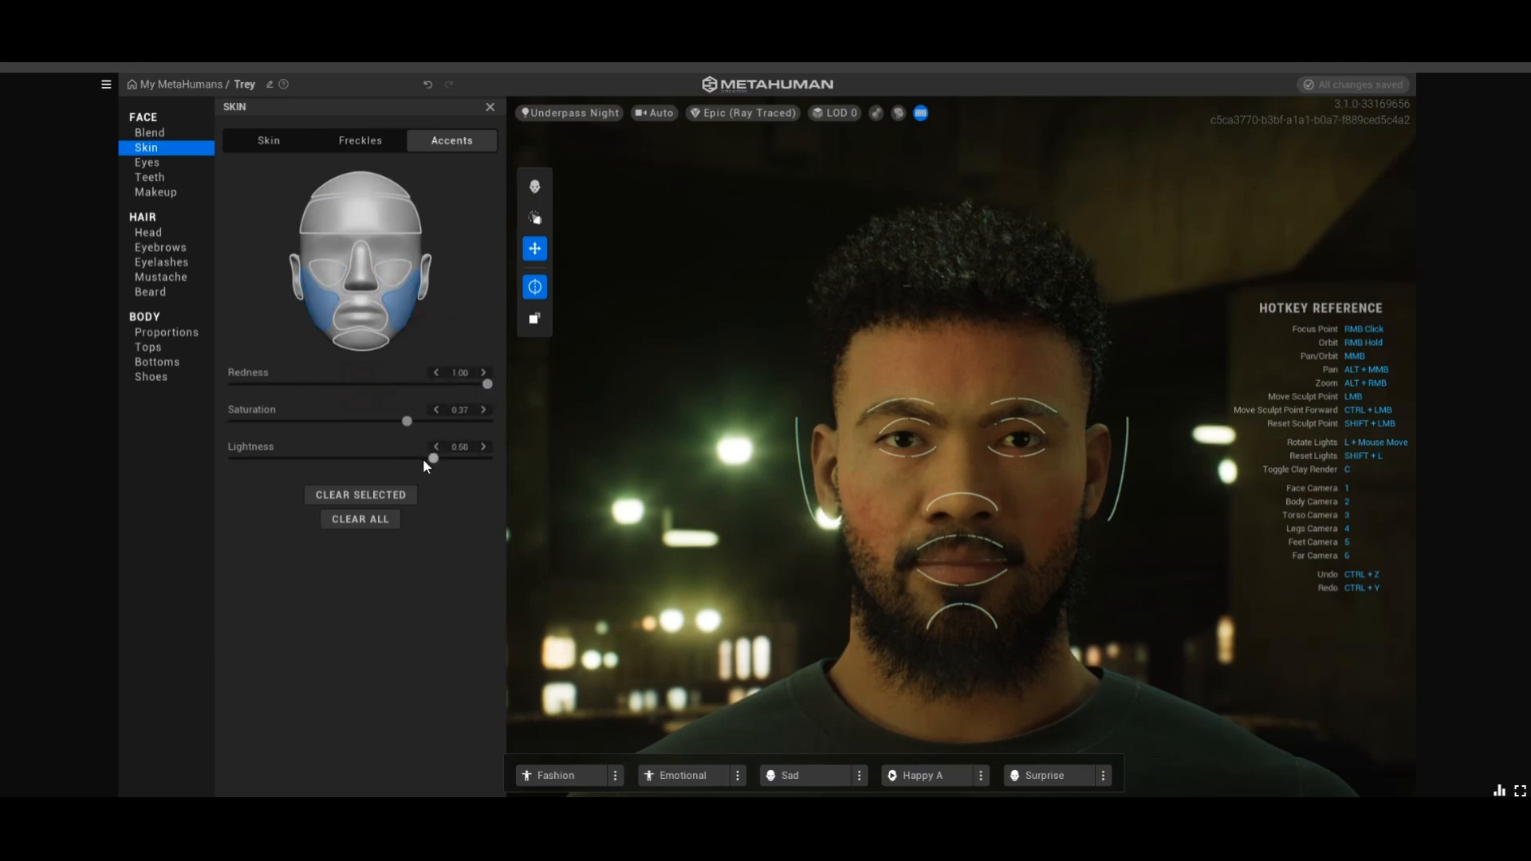
{"action": "scroll", "coordinate": [949, 469], "scroll_direction": "up", "scroll_amount": 3}
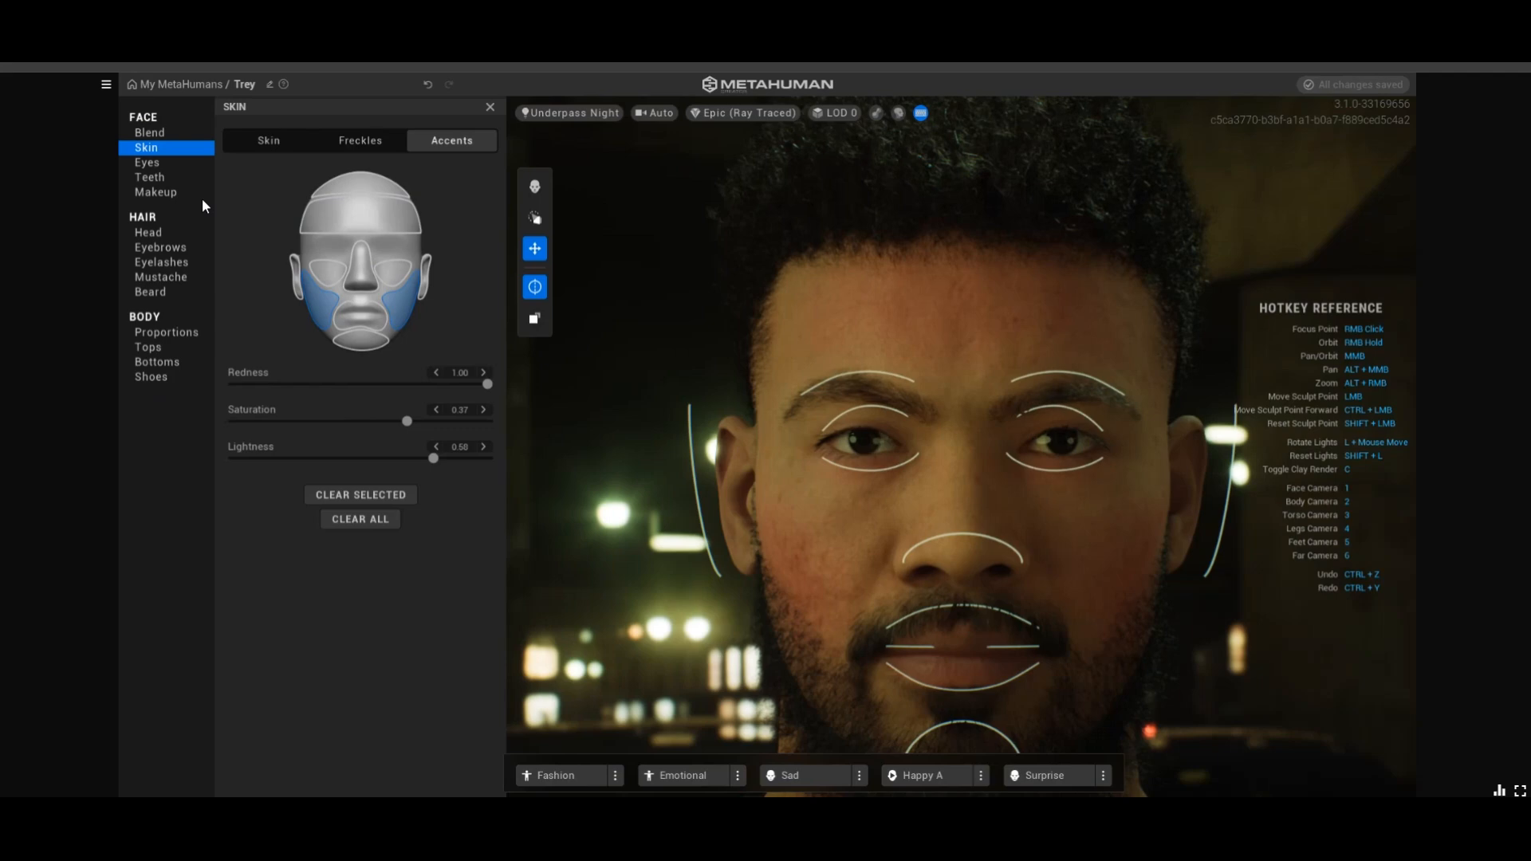
Try several brown, blue and mixed eye presets, including 002, 003 and 006, and apply eye Preset 012
{"action": "left_click", "coordinate": [164, 163]}
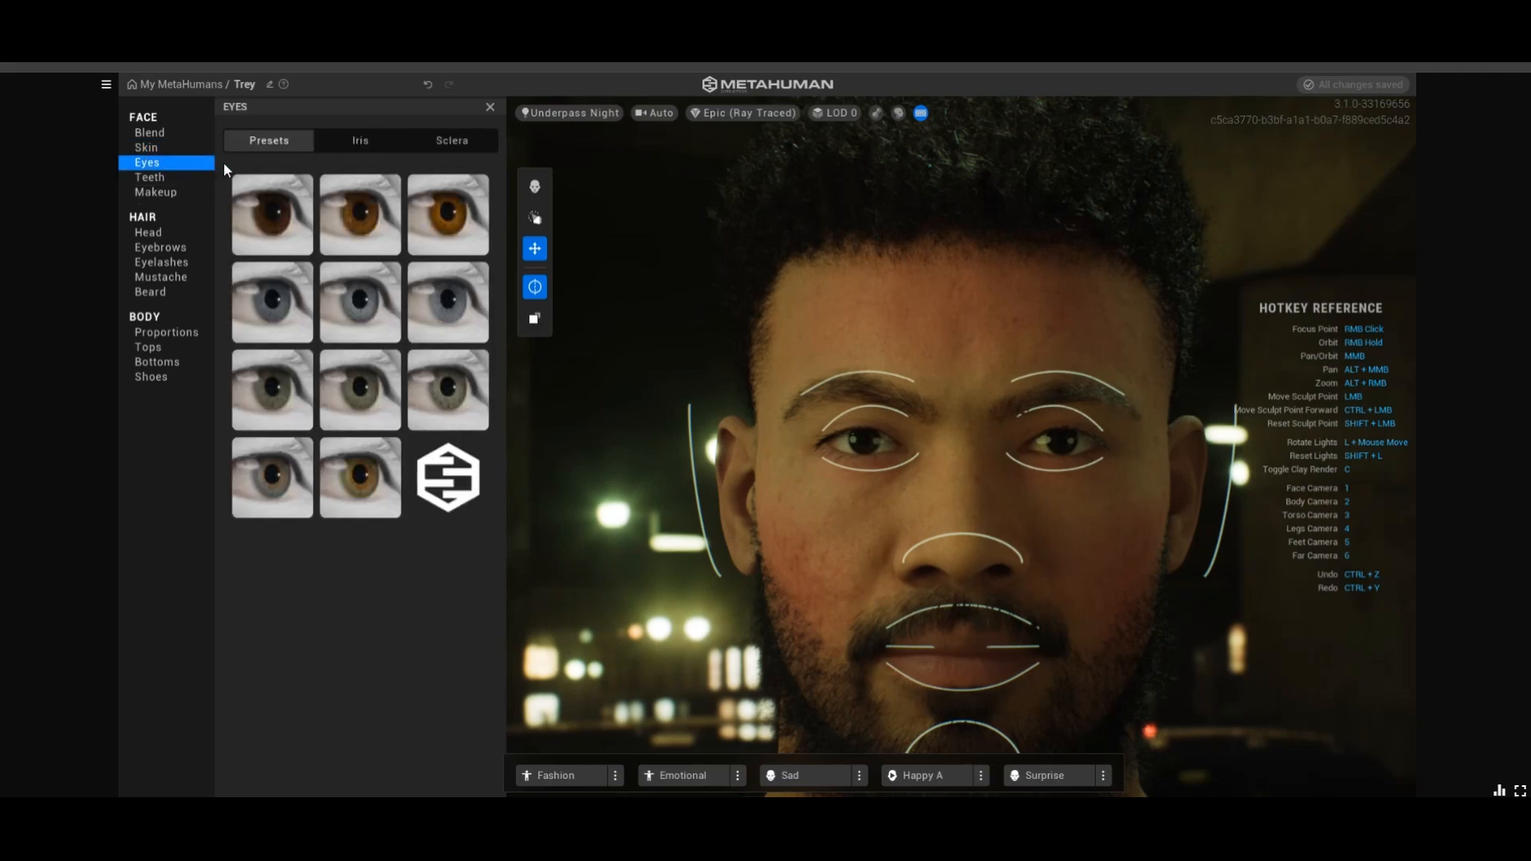
{"action": "scroll", "coordinate": [811, 472], "scroll_direction": "up", "scroll_amount": 3}
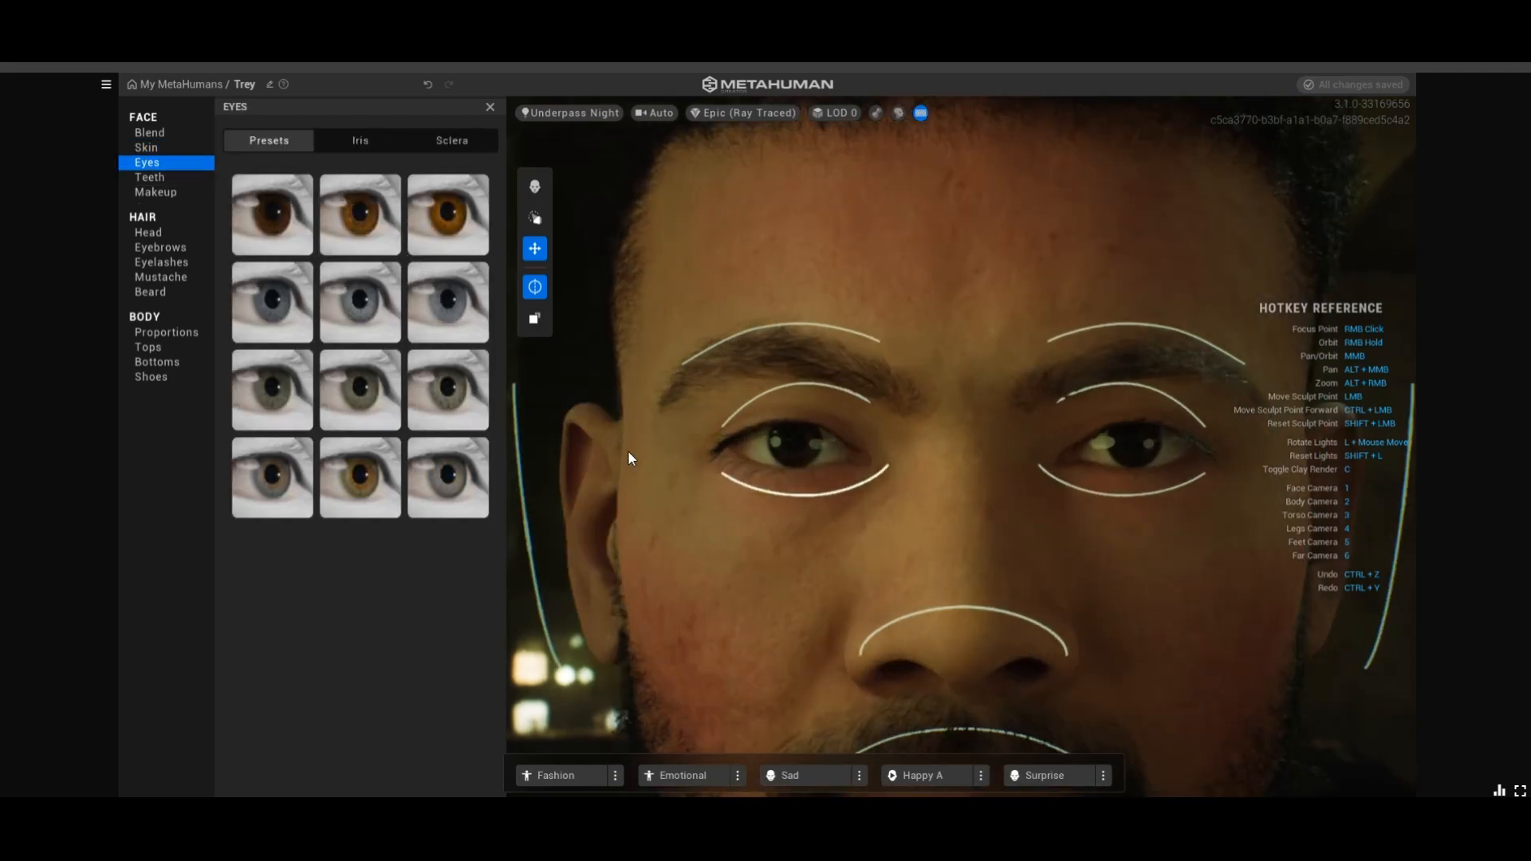
{"action": "left_click", "coordinate": [359, 232]}
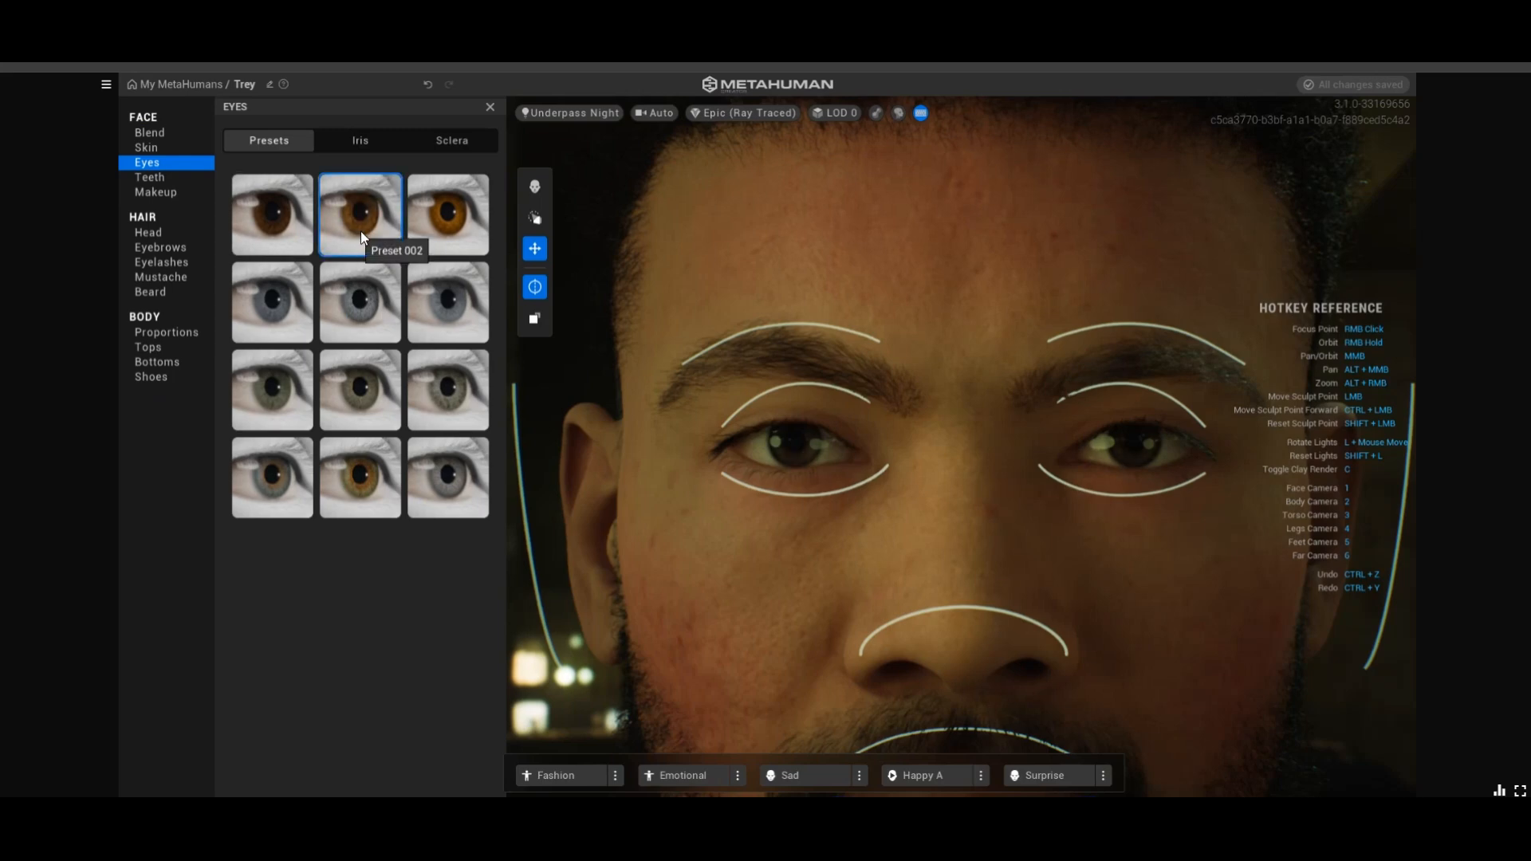
{"action": "left_click", "coordinate": [470, 229]}
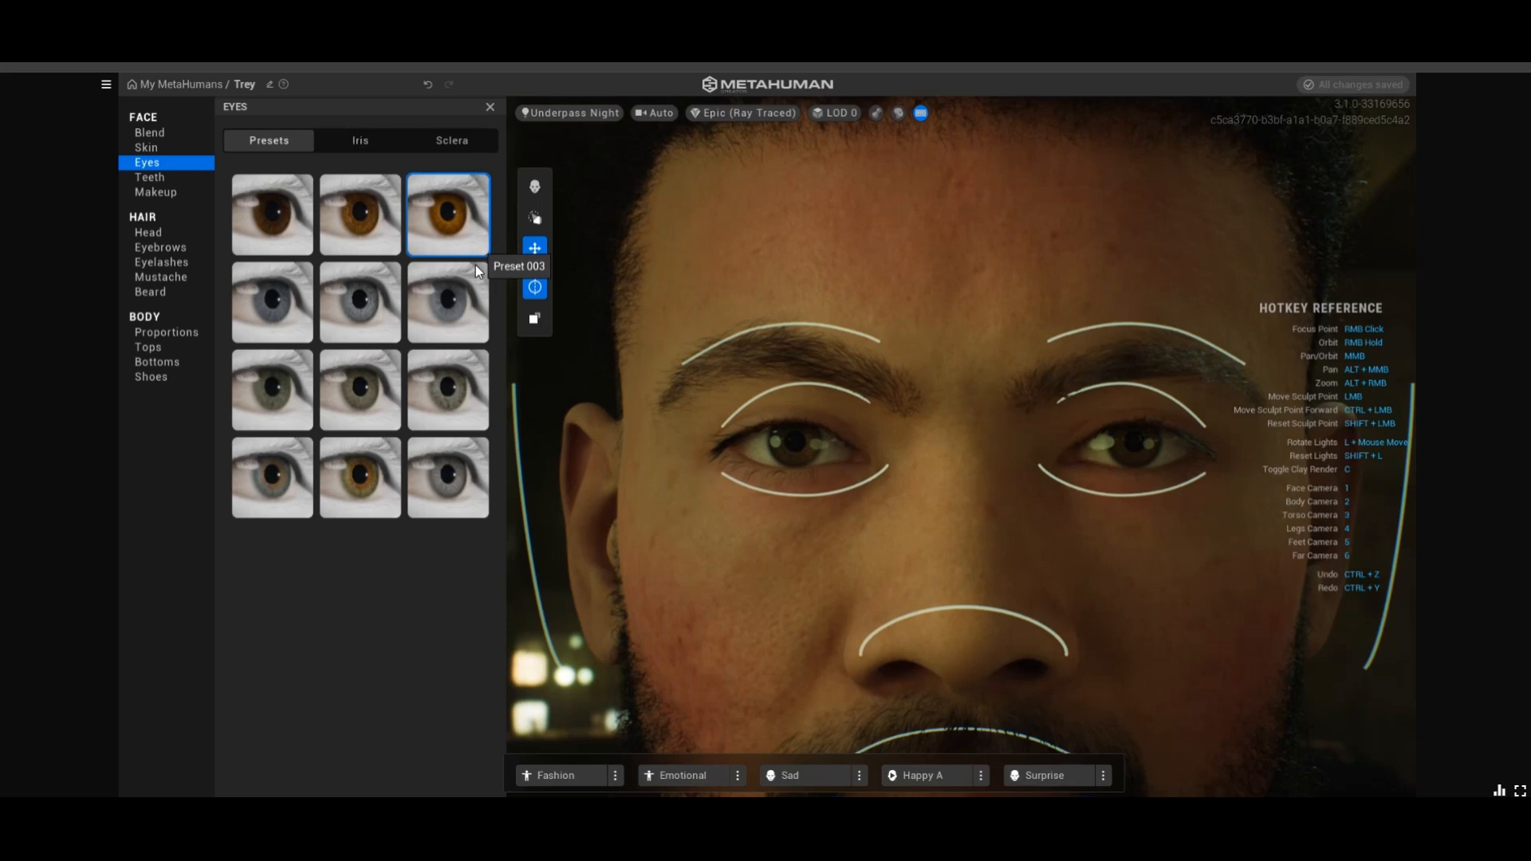
{"action": "left_click", "coordinate": [439, 309]}
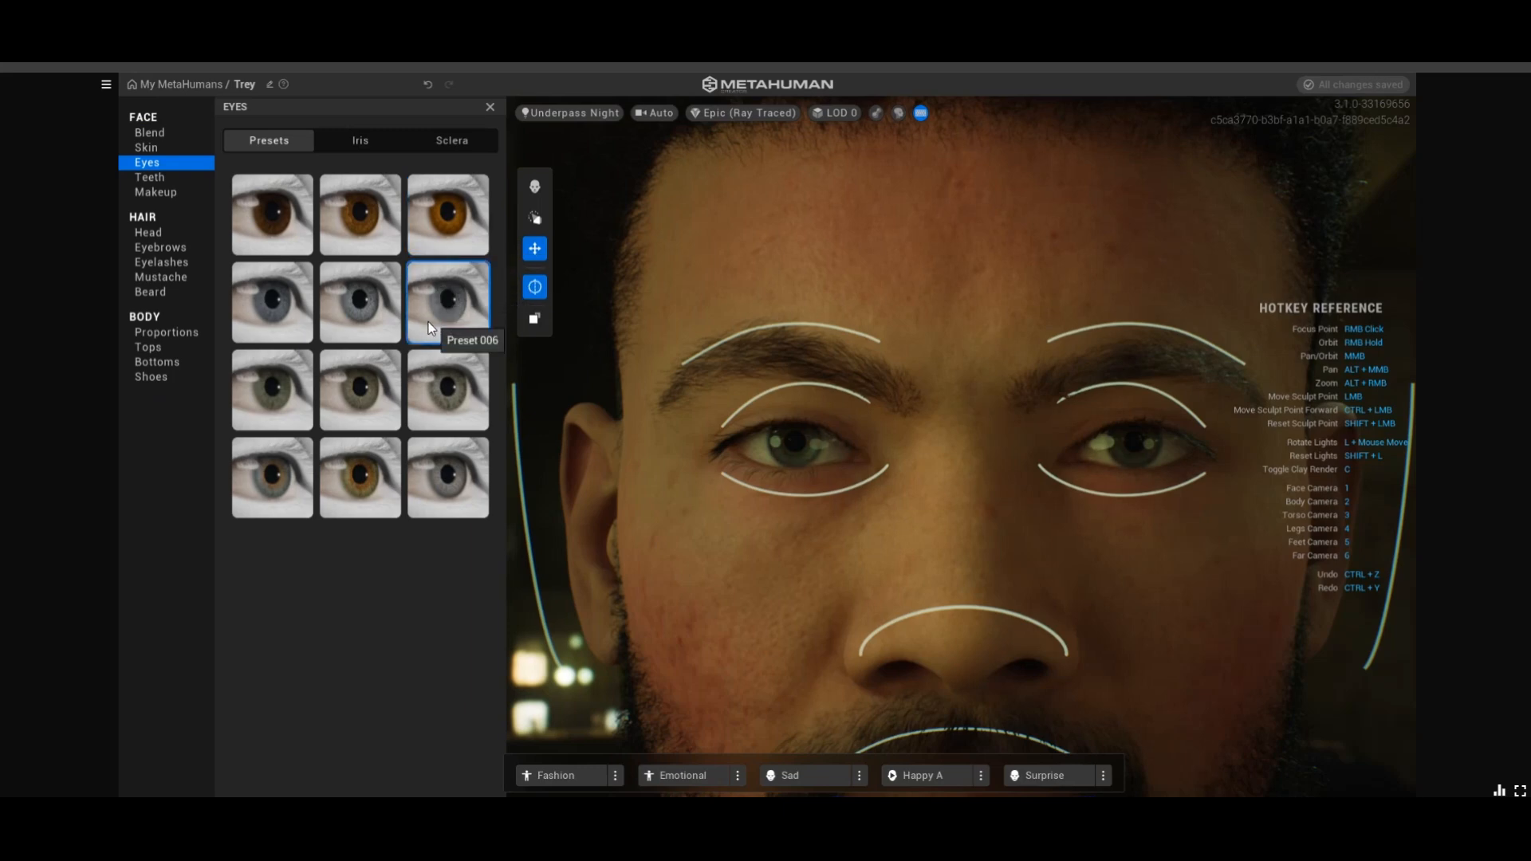
{"action": "left_click", "coordinate": [295, 327]}
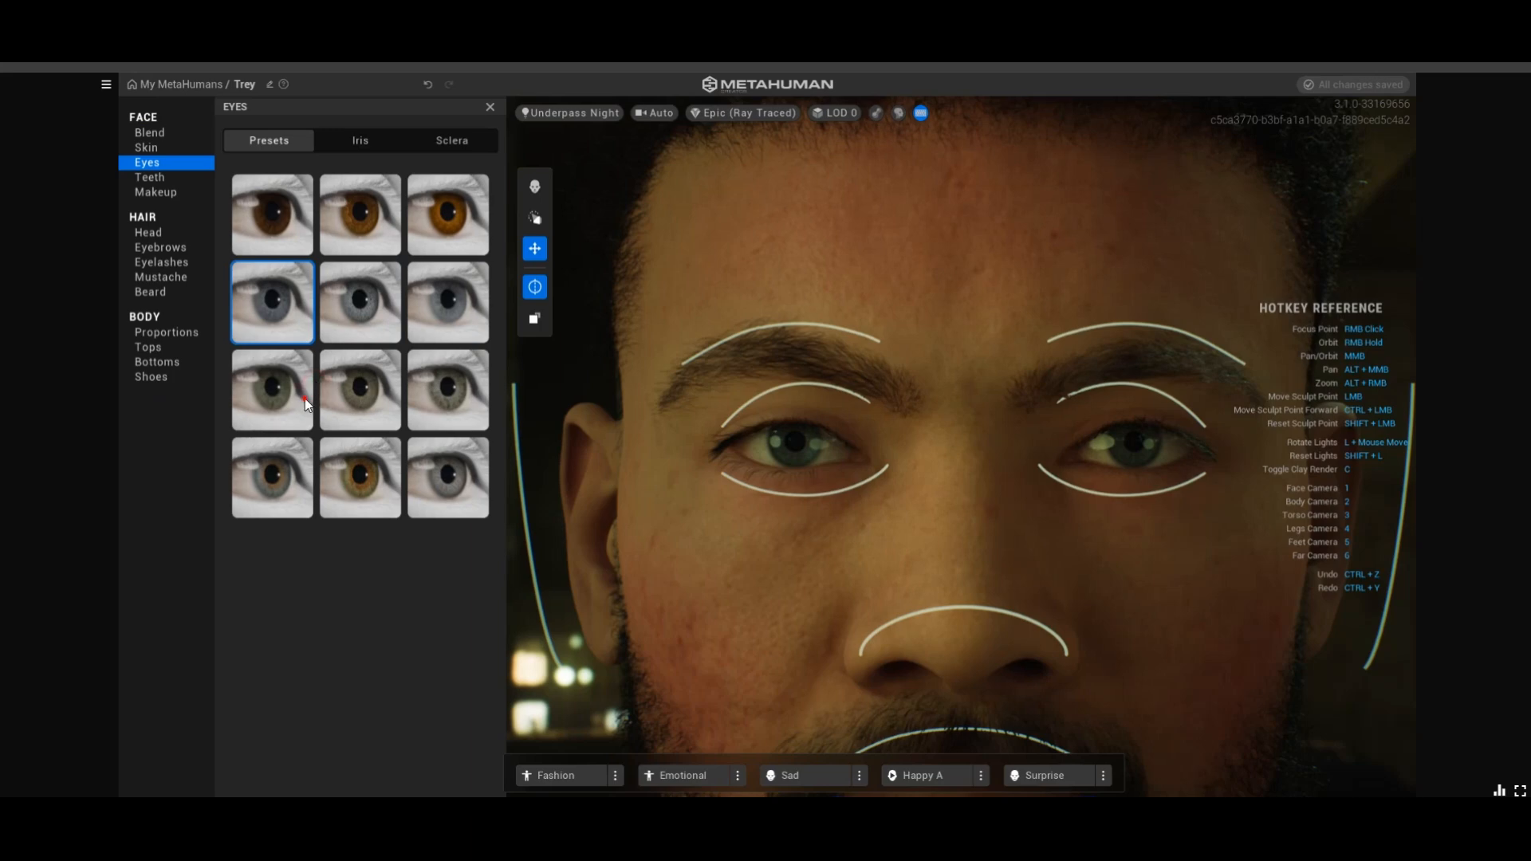
{"action": "left_click", "coordinate": [308, 474]}
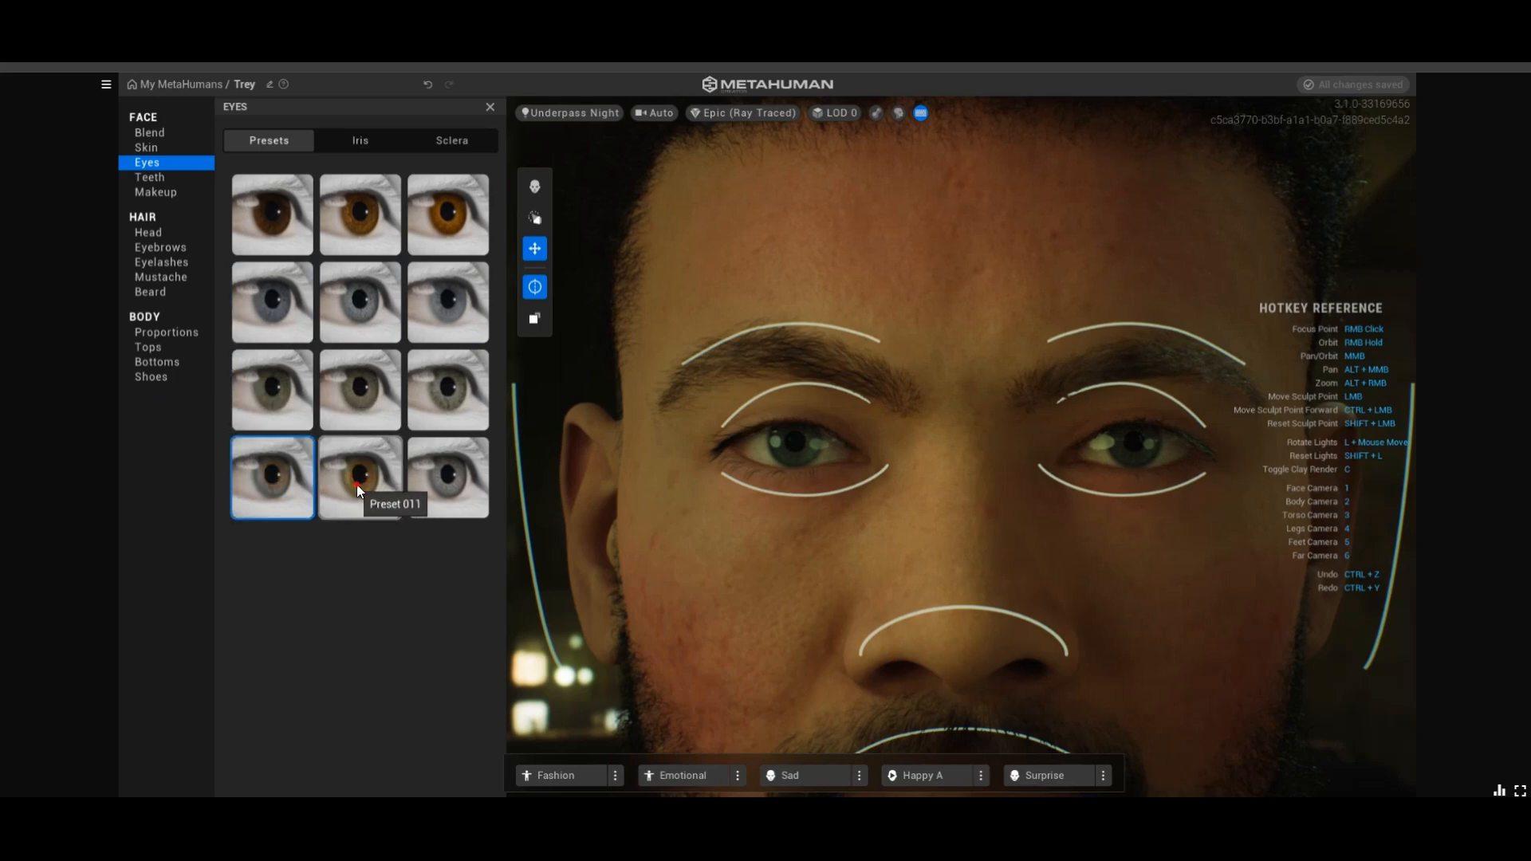
{"action": "left_click", "coordinate": [435, 477]}
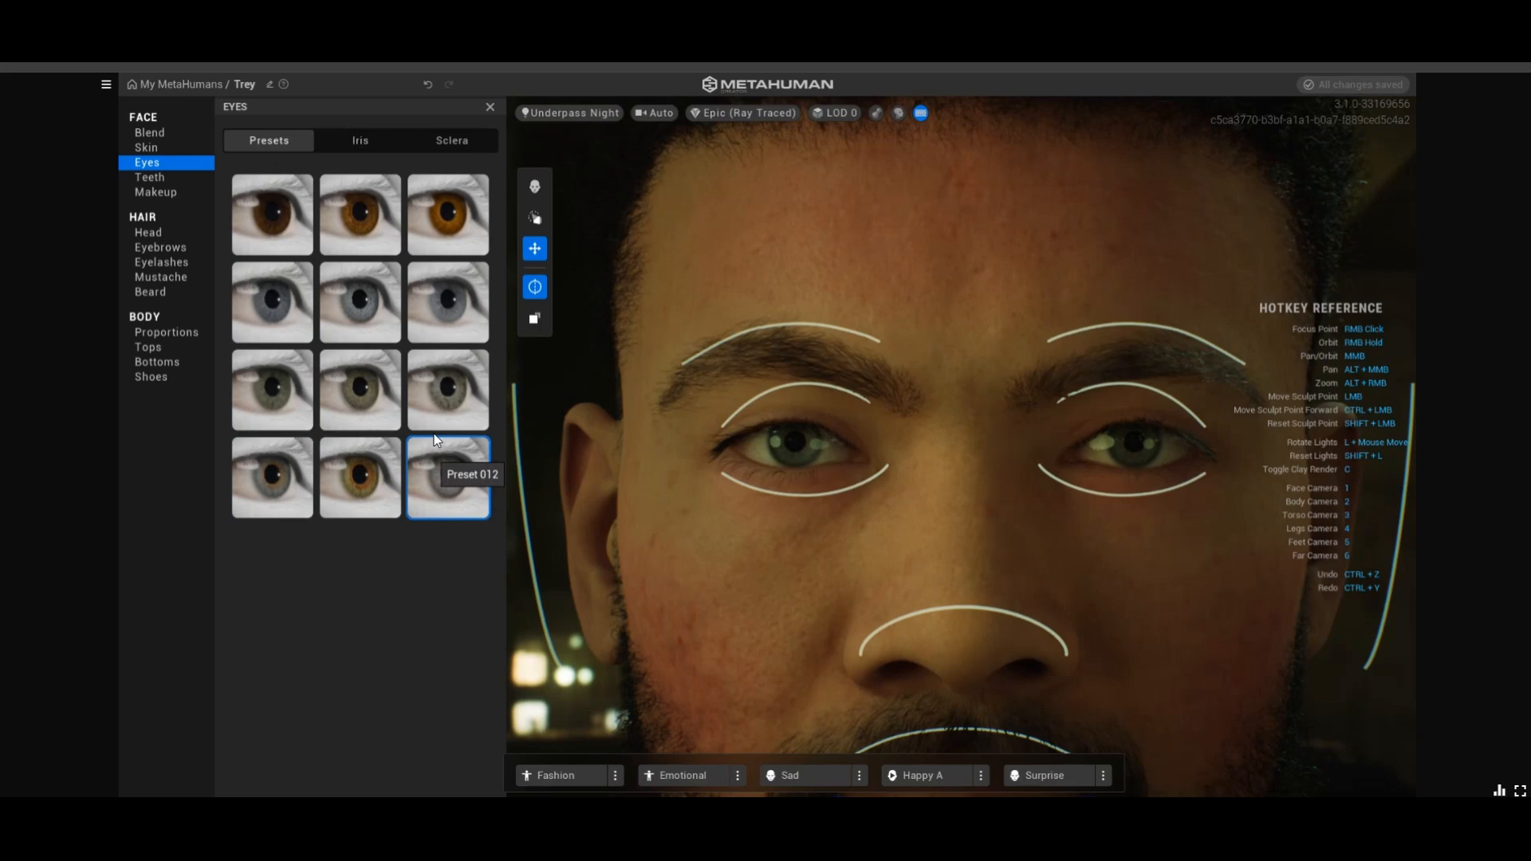
Try different iris patterns for both eyes and apply the pale middle pattern in the third row
{"action": "left_click", "coordinate": [360, 141]}
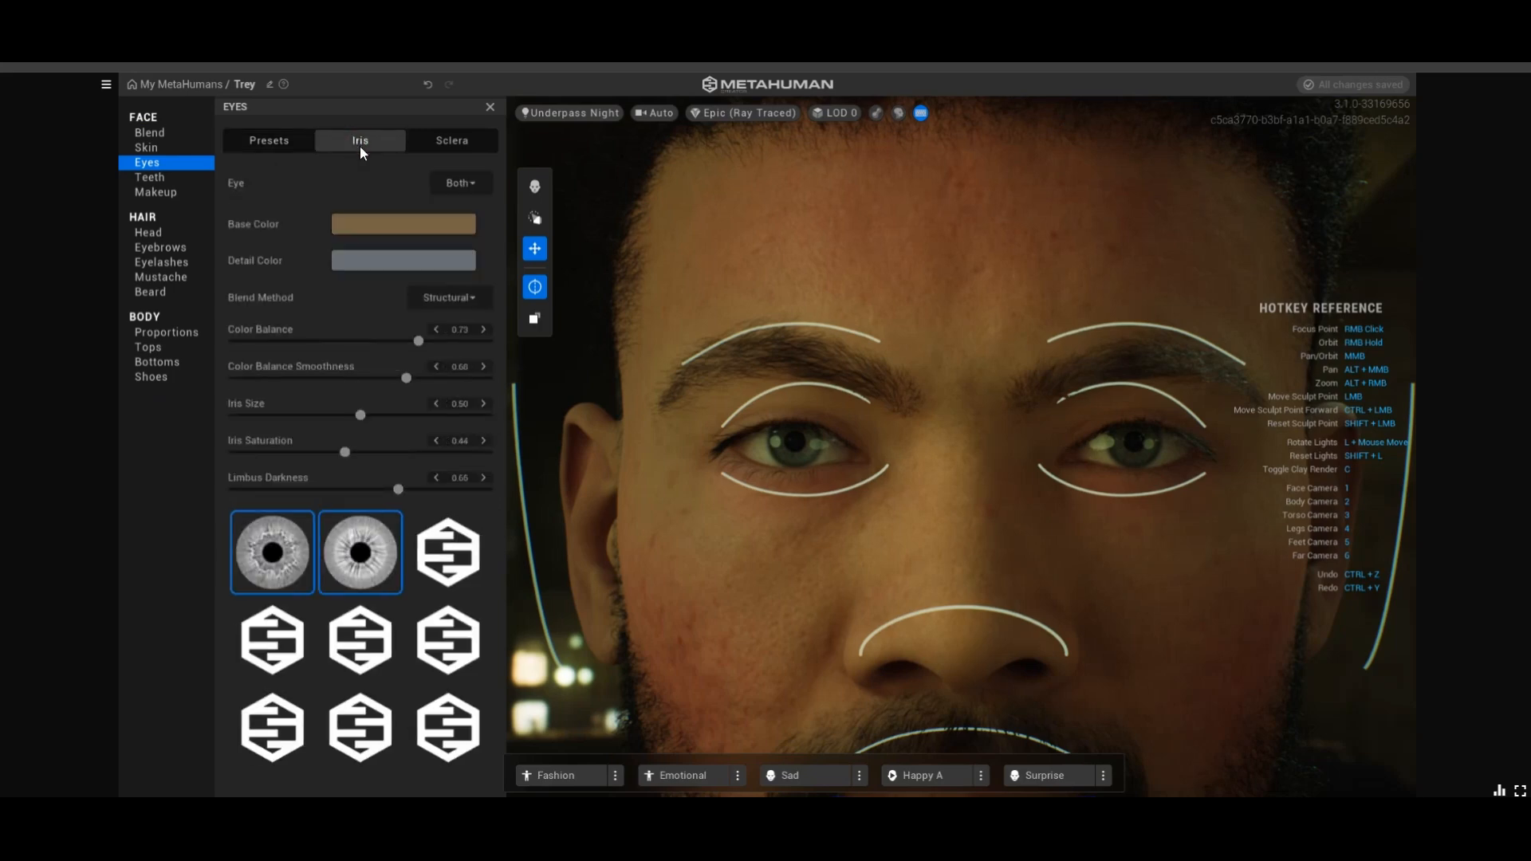
{"action": "left_click", "coordinate": [463, 552]}
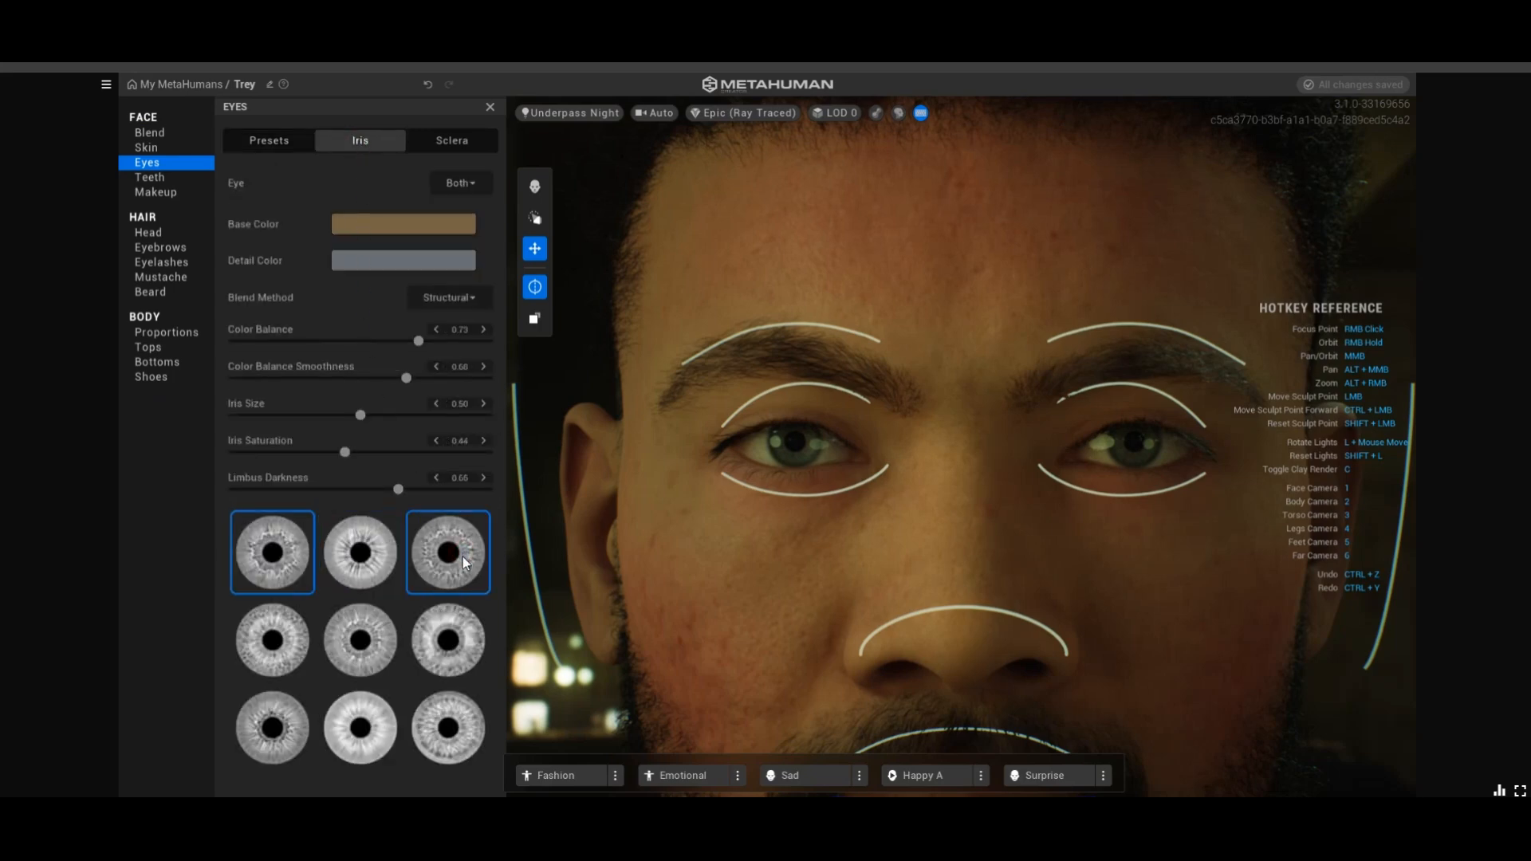
{"action": "left_click", "coordinate": [462, 640]}
{"action": "left_click", "coordinate": [387, 660]}
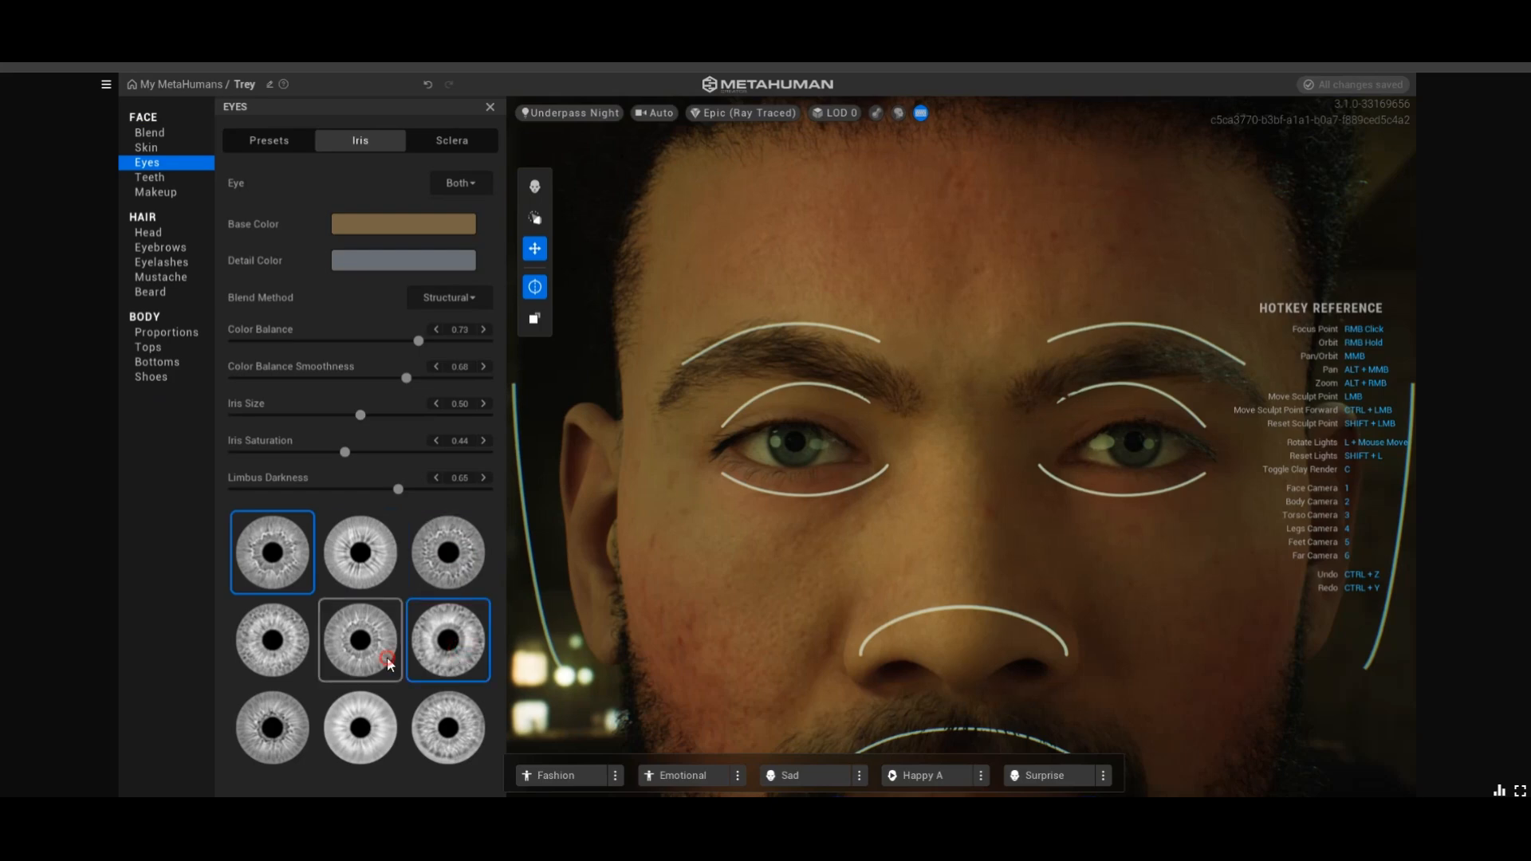
{"action": "left_click", "coordinate": [366, 744]}
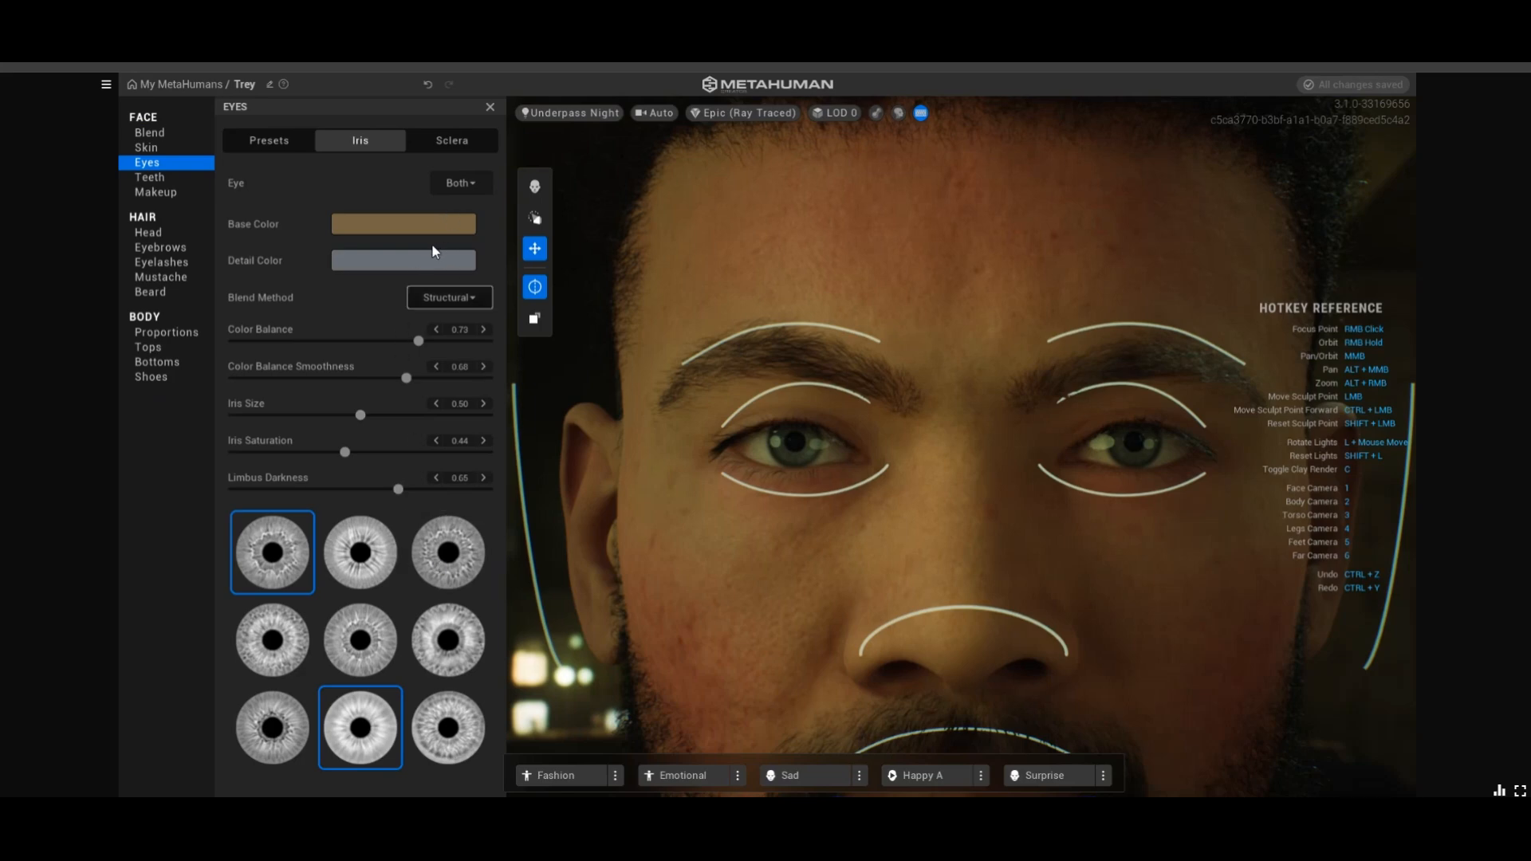
Set the iris base color of both eyes to a muted grey-brown
{"action": "left_click", "coordinate": [378, 227]}
{"action": "left_click", "coordinate": [461, 185]}
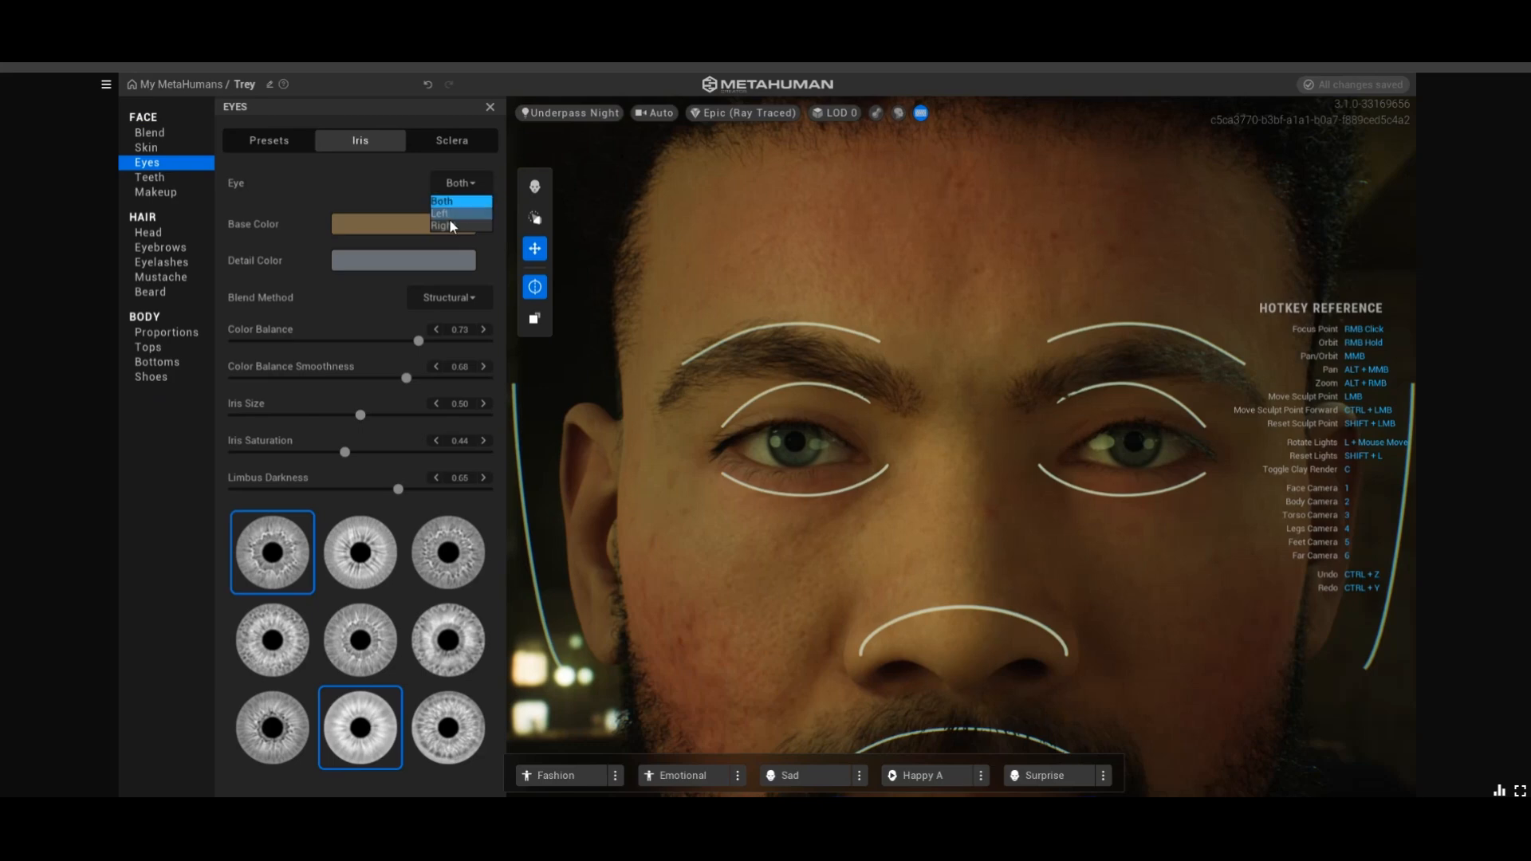
{"action": "left_click", "coordinate": [467, 181]}
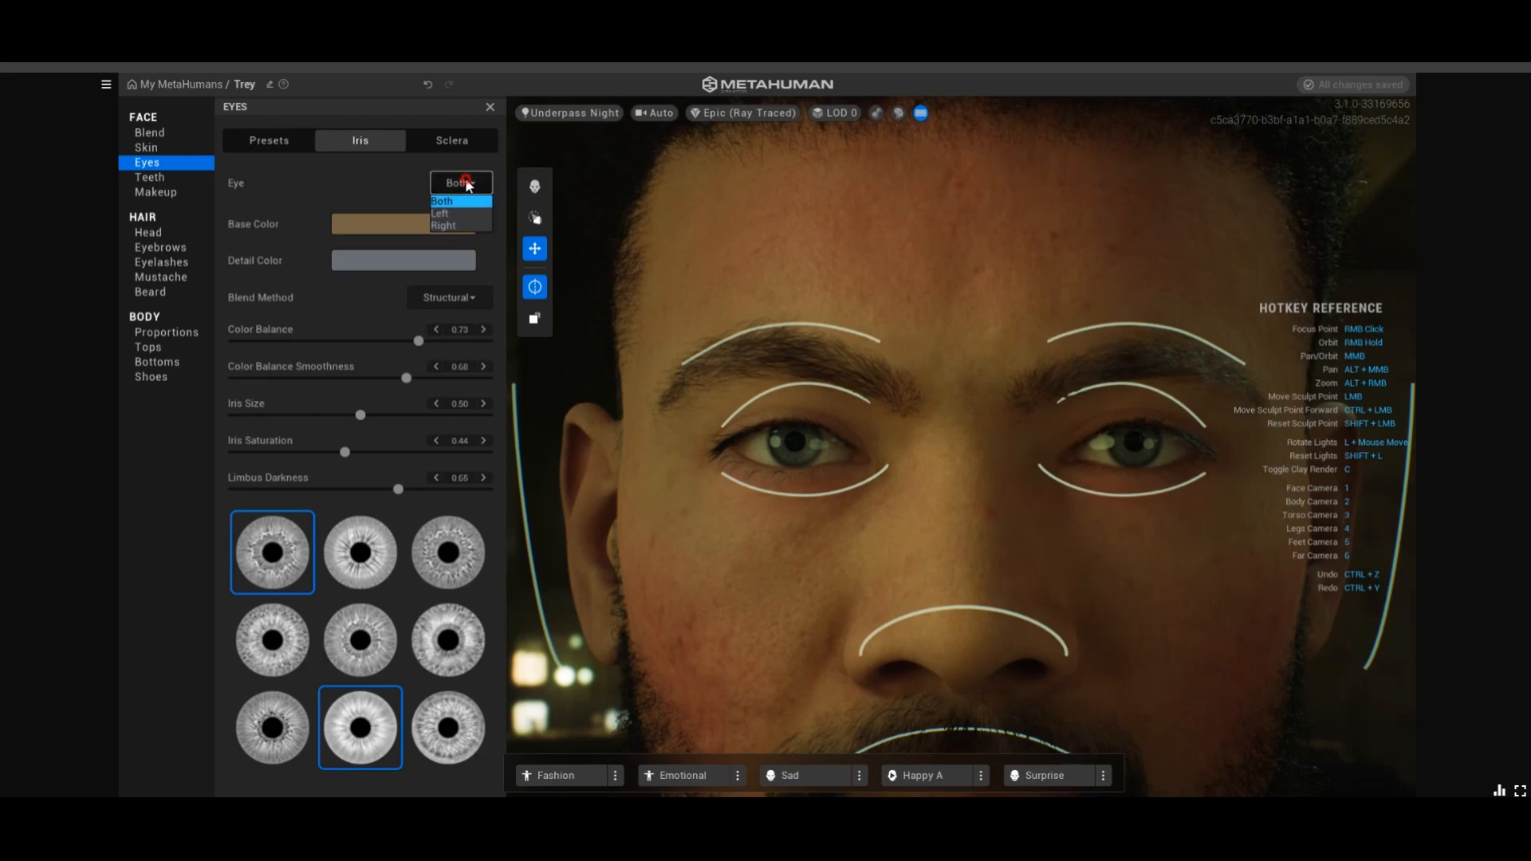
{"action": "left_click", "coordinate": [405, 222]}
{"action": "left_click_drag", "start_coordinate": [478, 345], "coordinate": [563, 347]}
{"action": "left_click", "coordinate": [272, 285]}
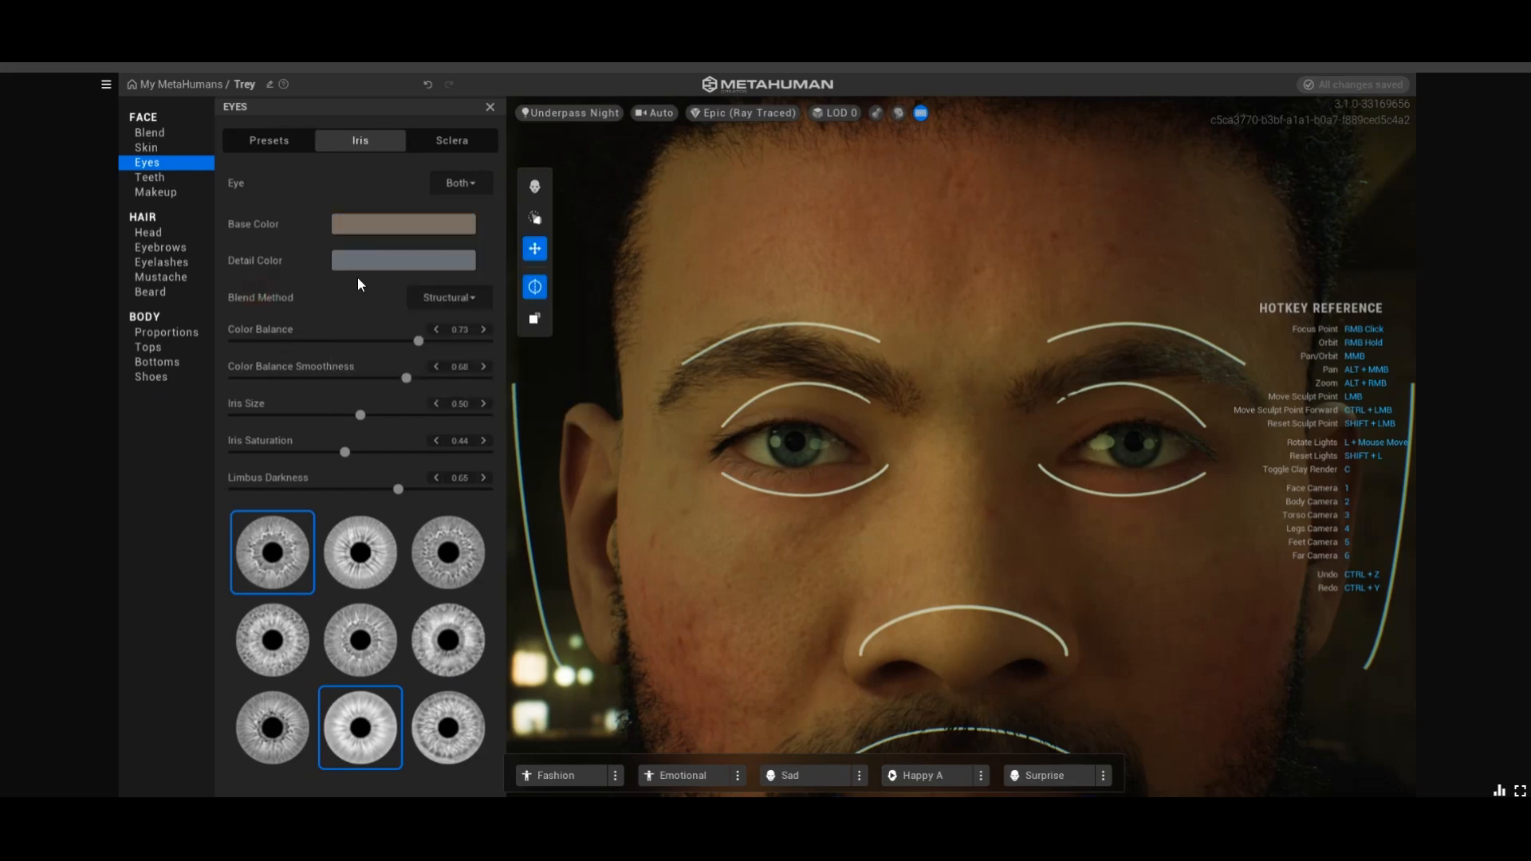
Set the iris detail color of both eyes to dark brown with U 0.89 and V 0.22
{"action": "left_click", "coordinate": [367, 262]}
{"action": "left_click_drag", "start_coordinate": [383, 318], "coordinate": [548, 304]}
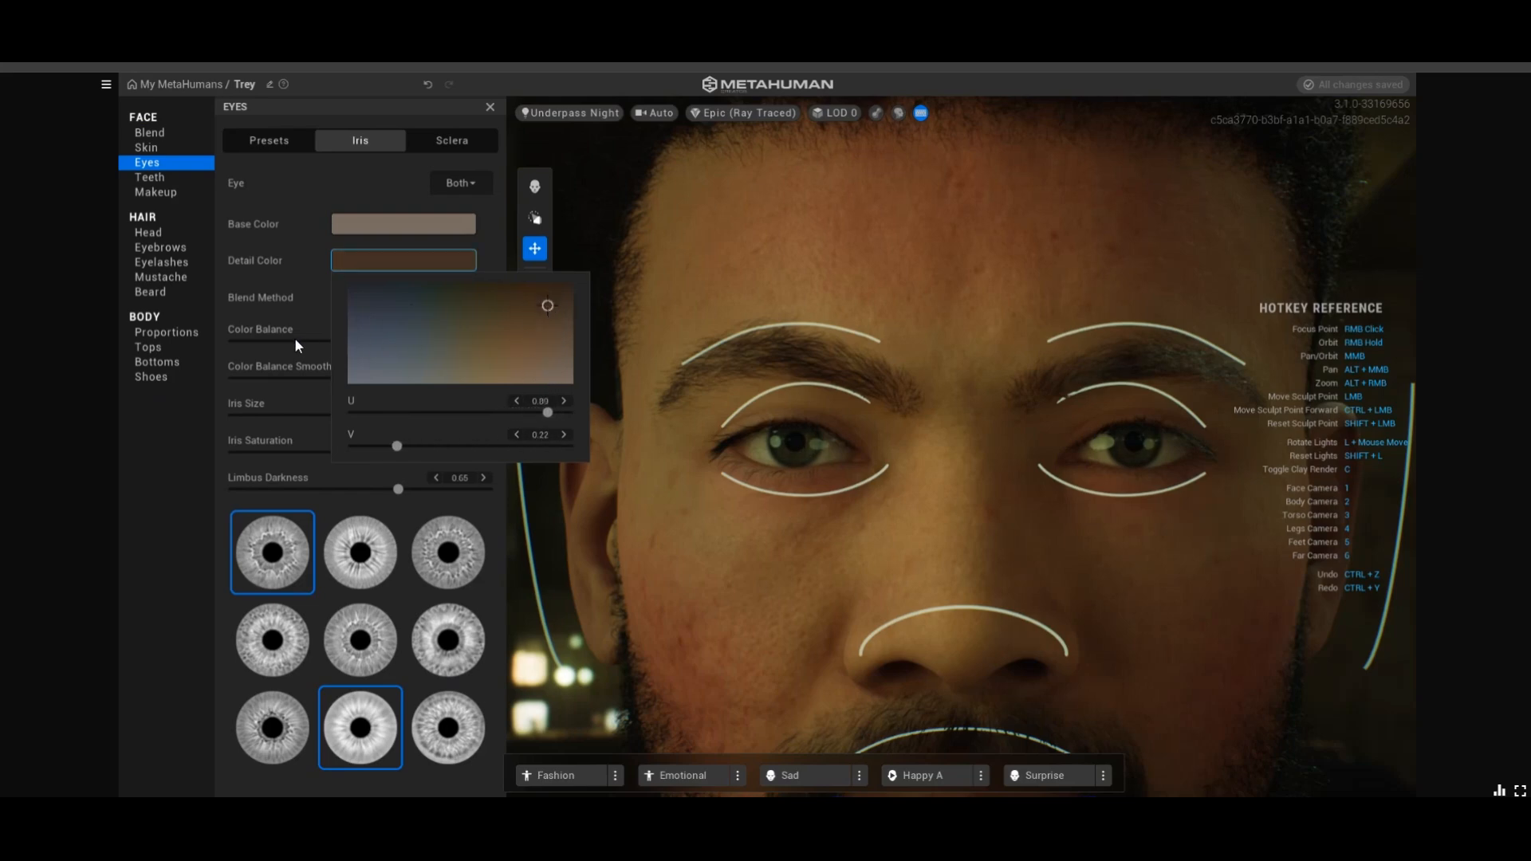
{"action": "left_click", "coordinate": [313, 275]}
Give only the left eye's iris a light brown detail color with U 0.71 and V 0.98
{"action": "left_click", "coordinate": [452, 188]}
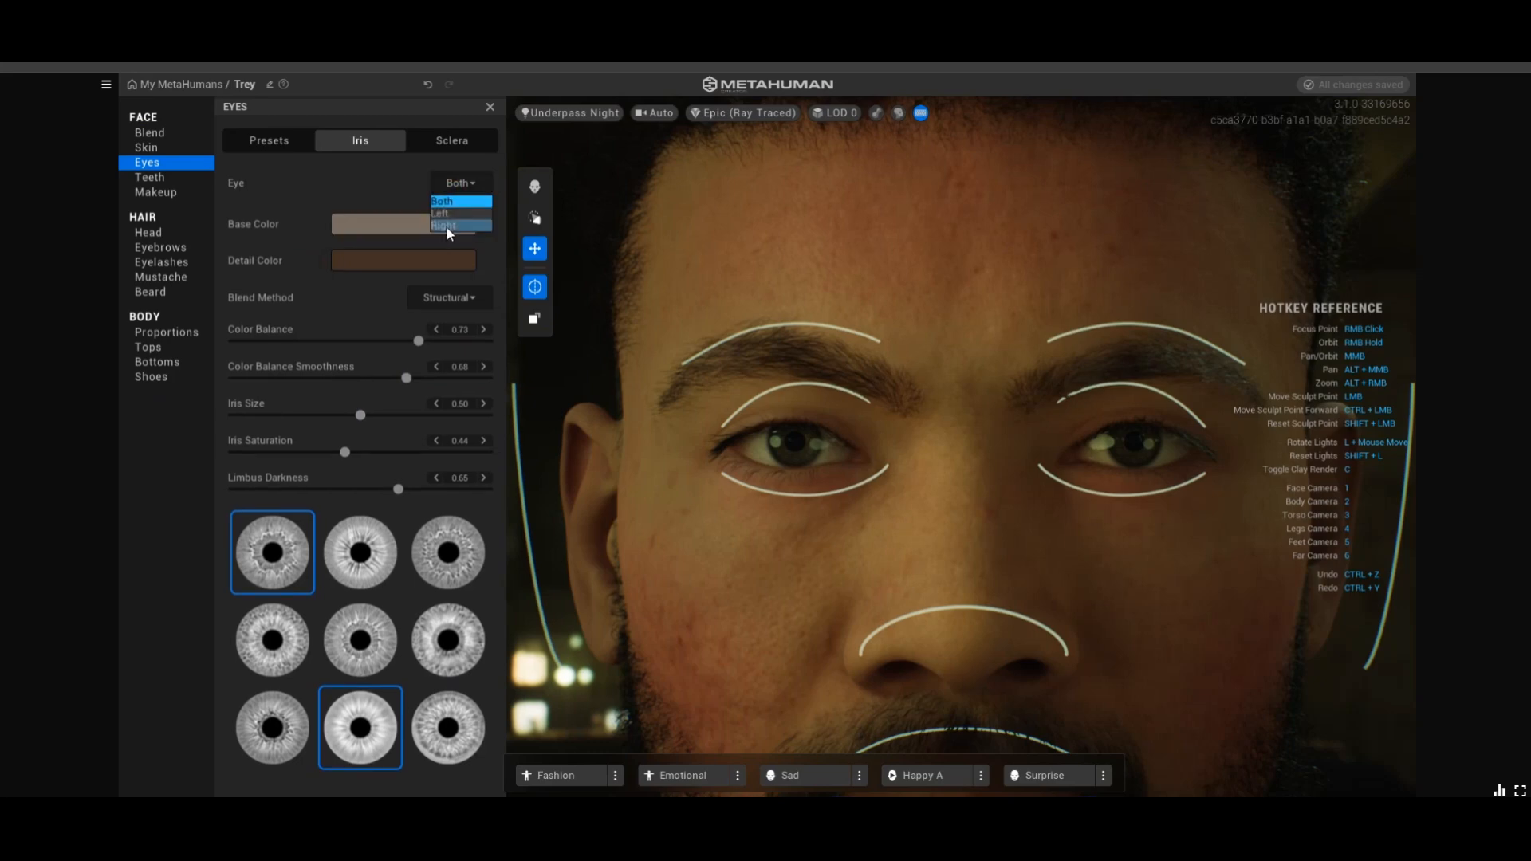
{"action": "left_click", "coordinate": [448, 208]}
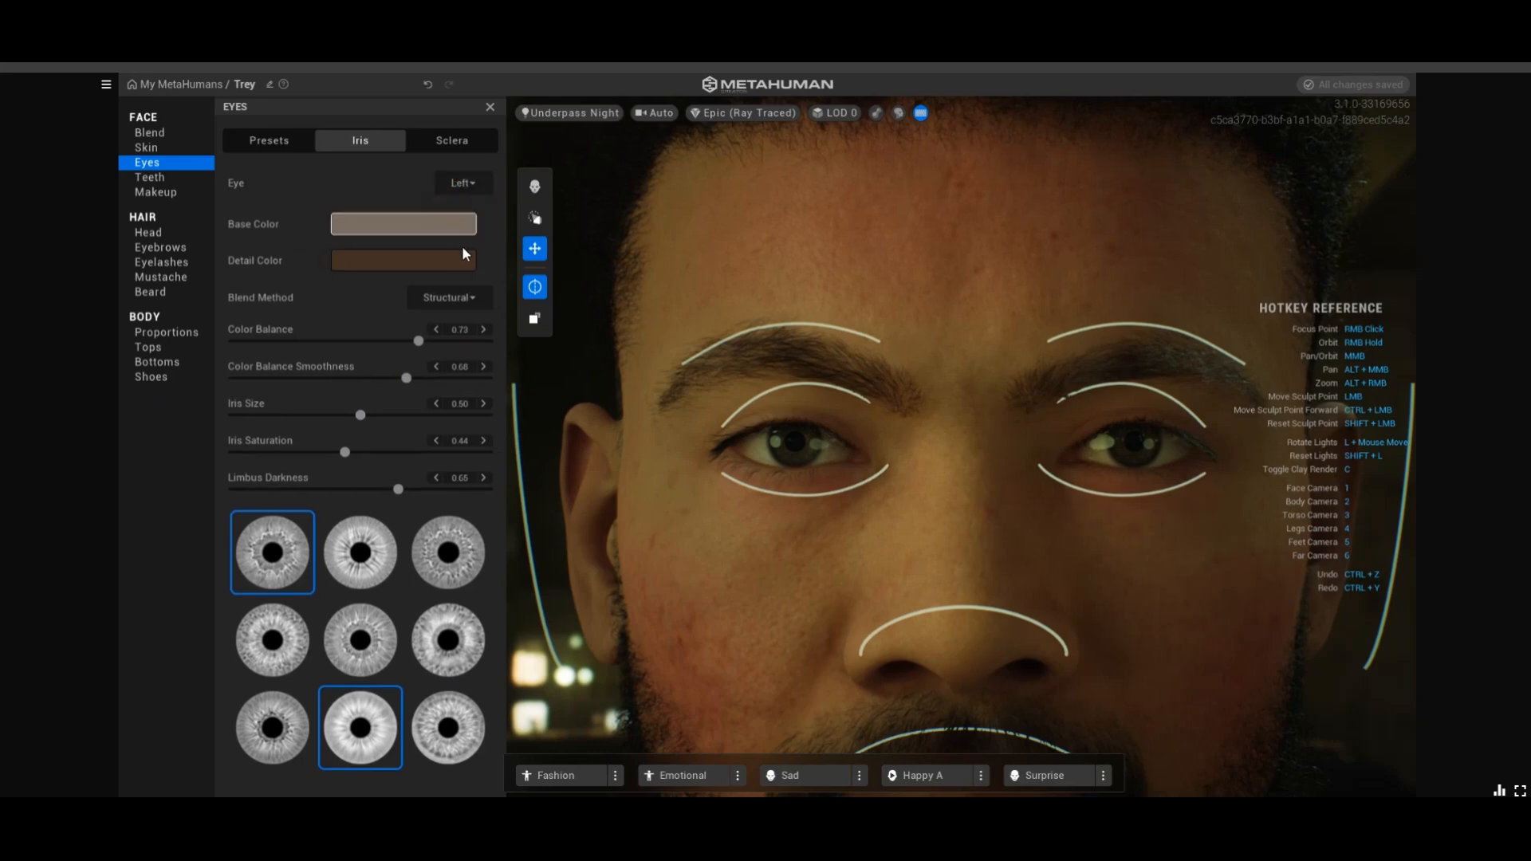
{"action": "left_click", "coordinate": [394, 260]}
{"action": "left_click_drag", "start_coordinate": [459, 365], "coordinate": [507, 423]}
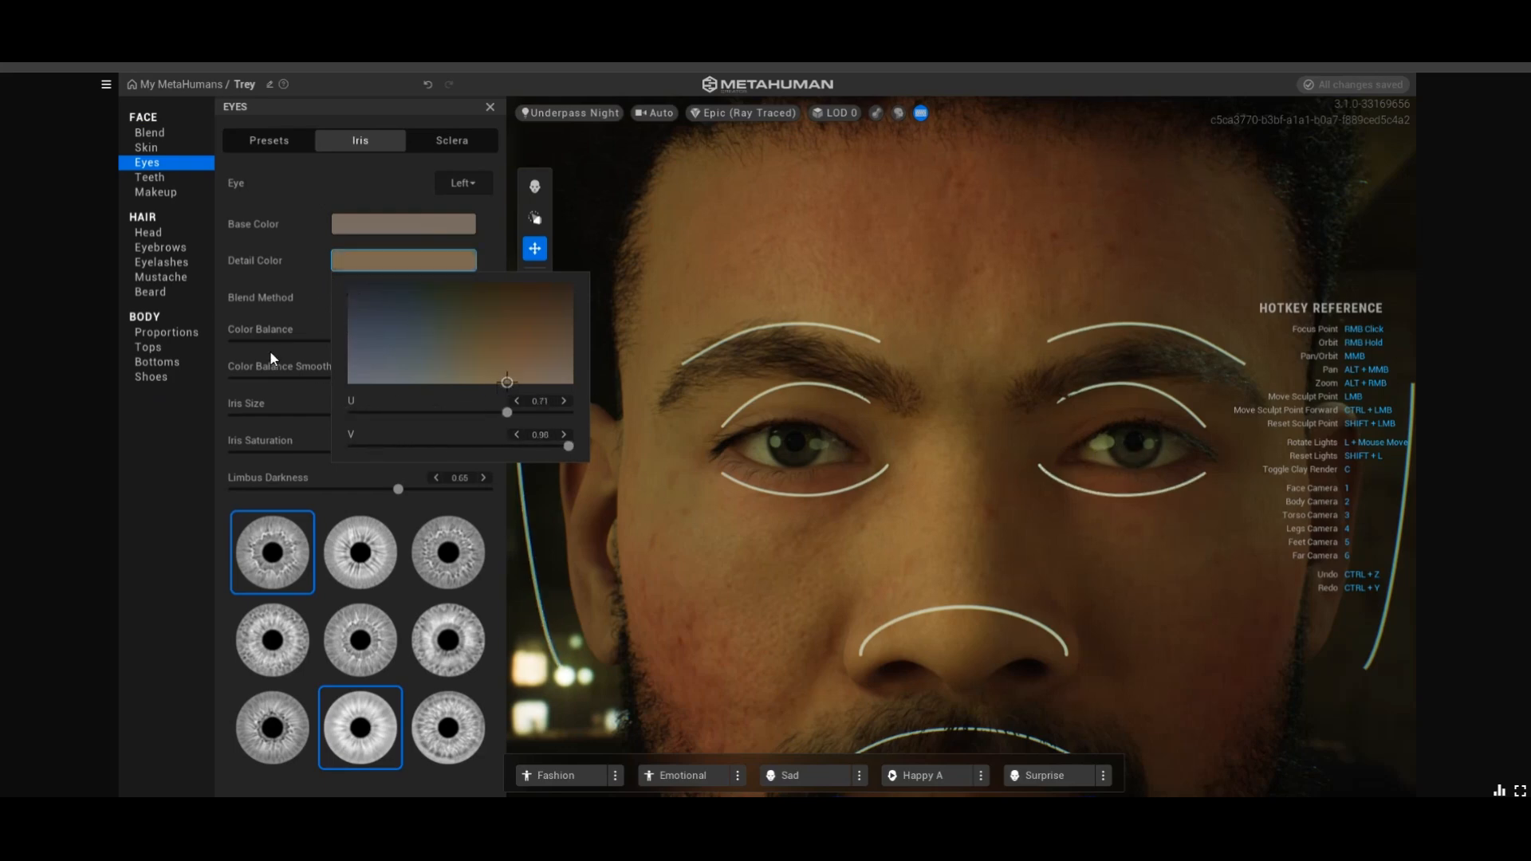
{"action": "left_click", "coordinate": [374, 184]}
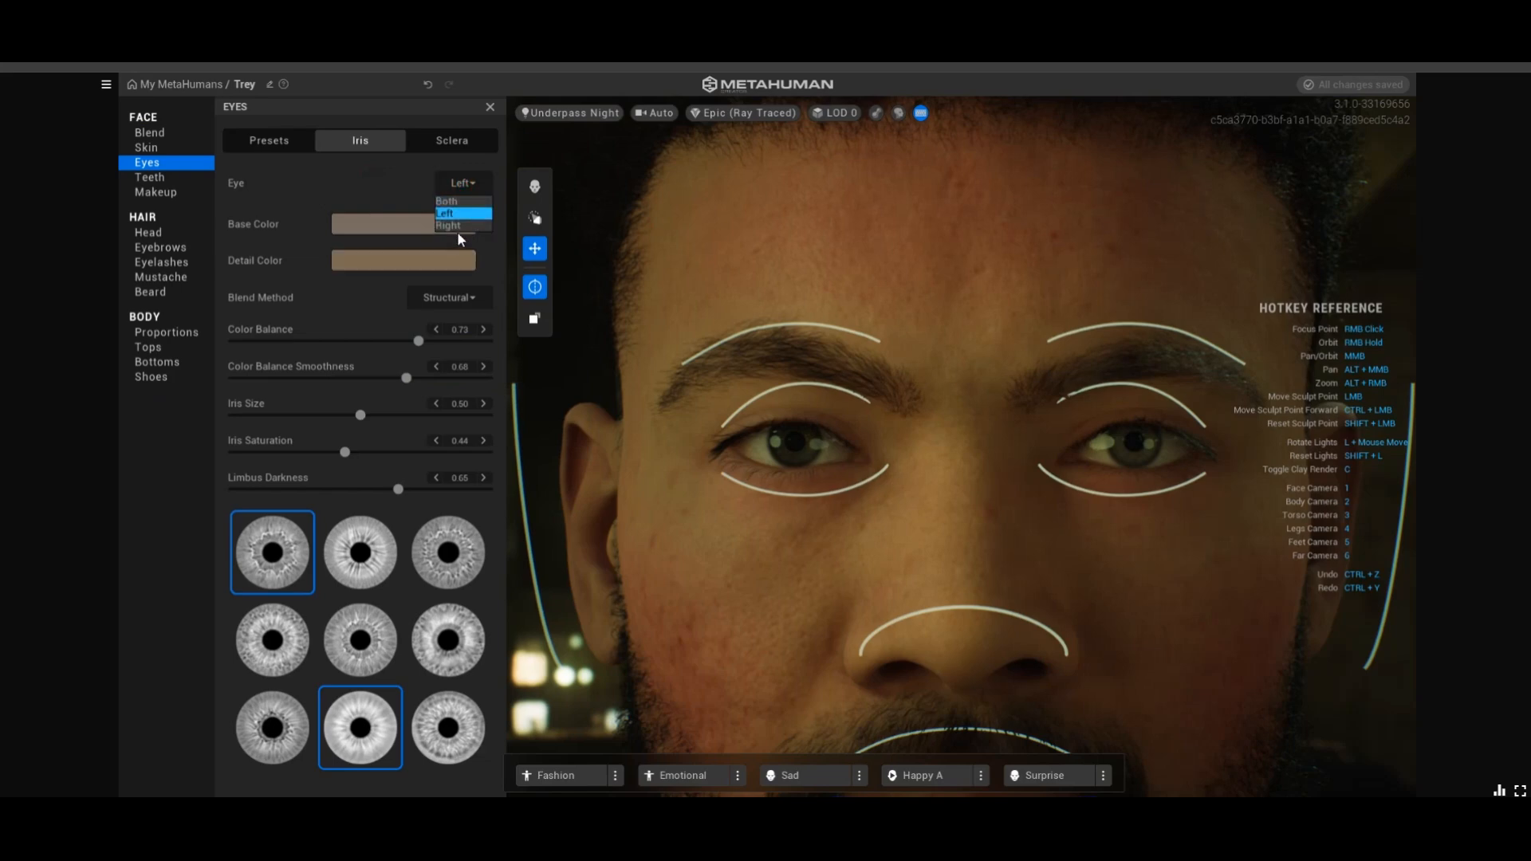
Set the right eye's iris base color to blue-grey with U 0.00 and V 0.70, and its detail color to a bluish tone
{"action": "left_click", "coordinate": [460, 228]}
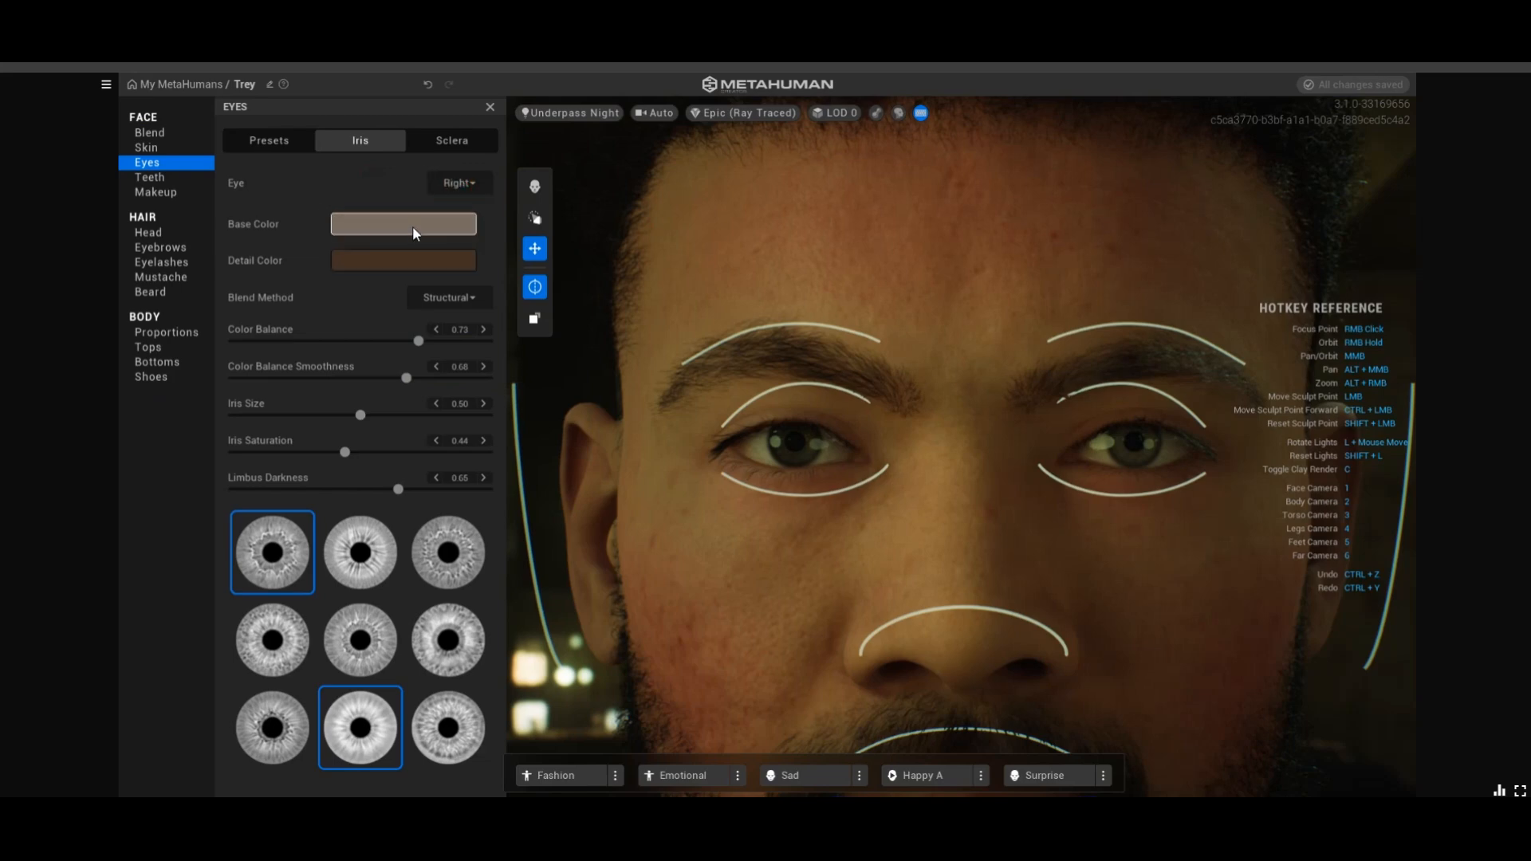
{"action": "left_click", "coordinate": [413, 227]}
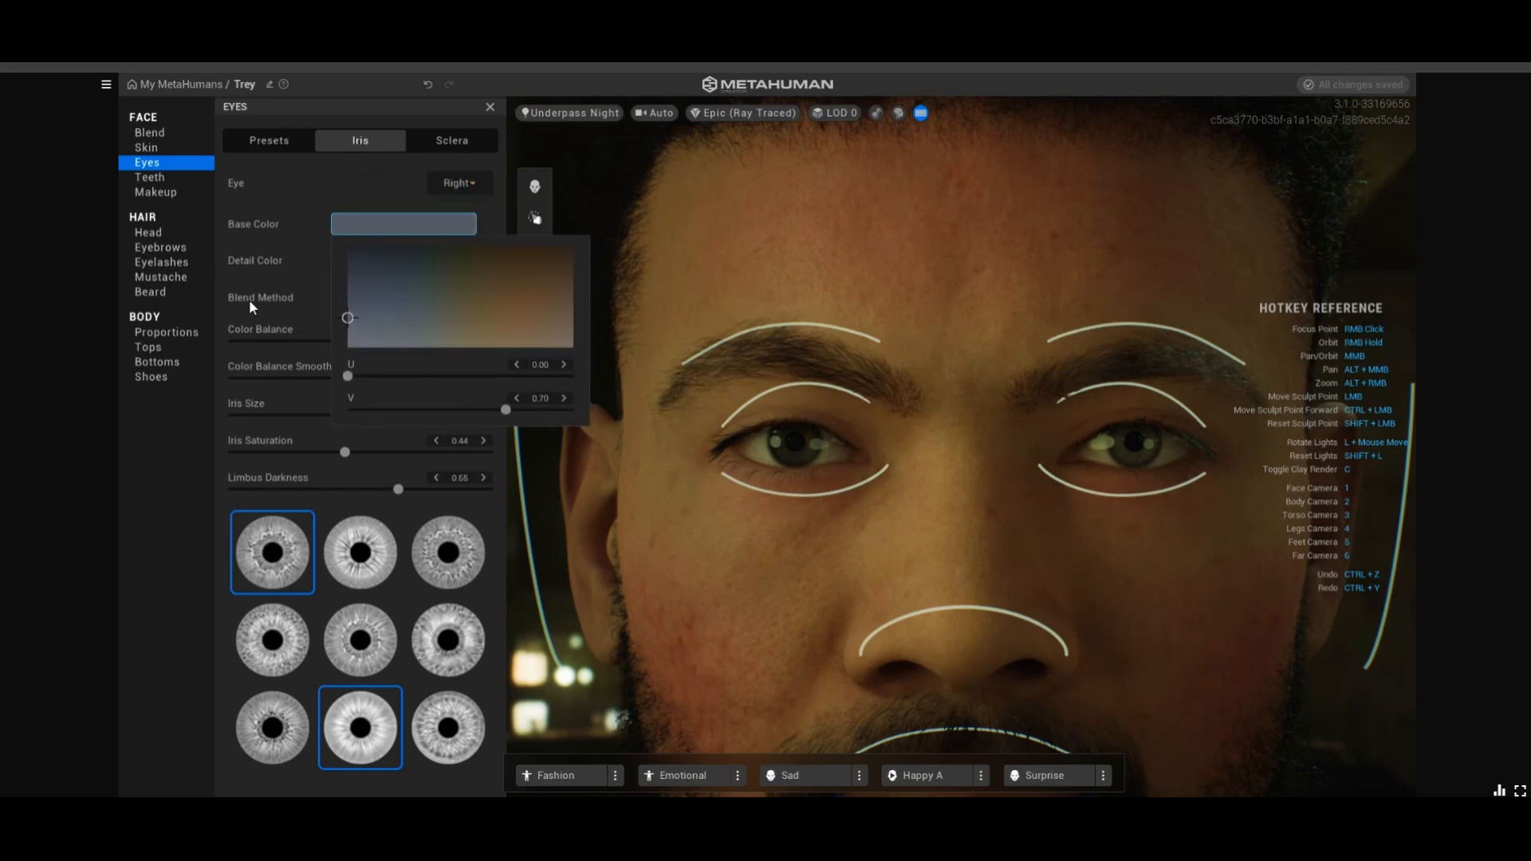
{"action": "left_click", "coordinate": [323, 288]}
{"action": "left_click", "coordinate": [386, 266]}
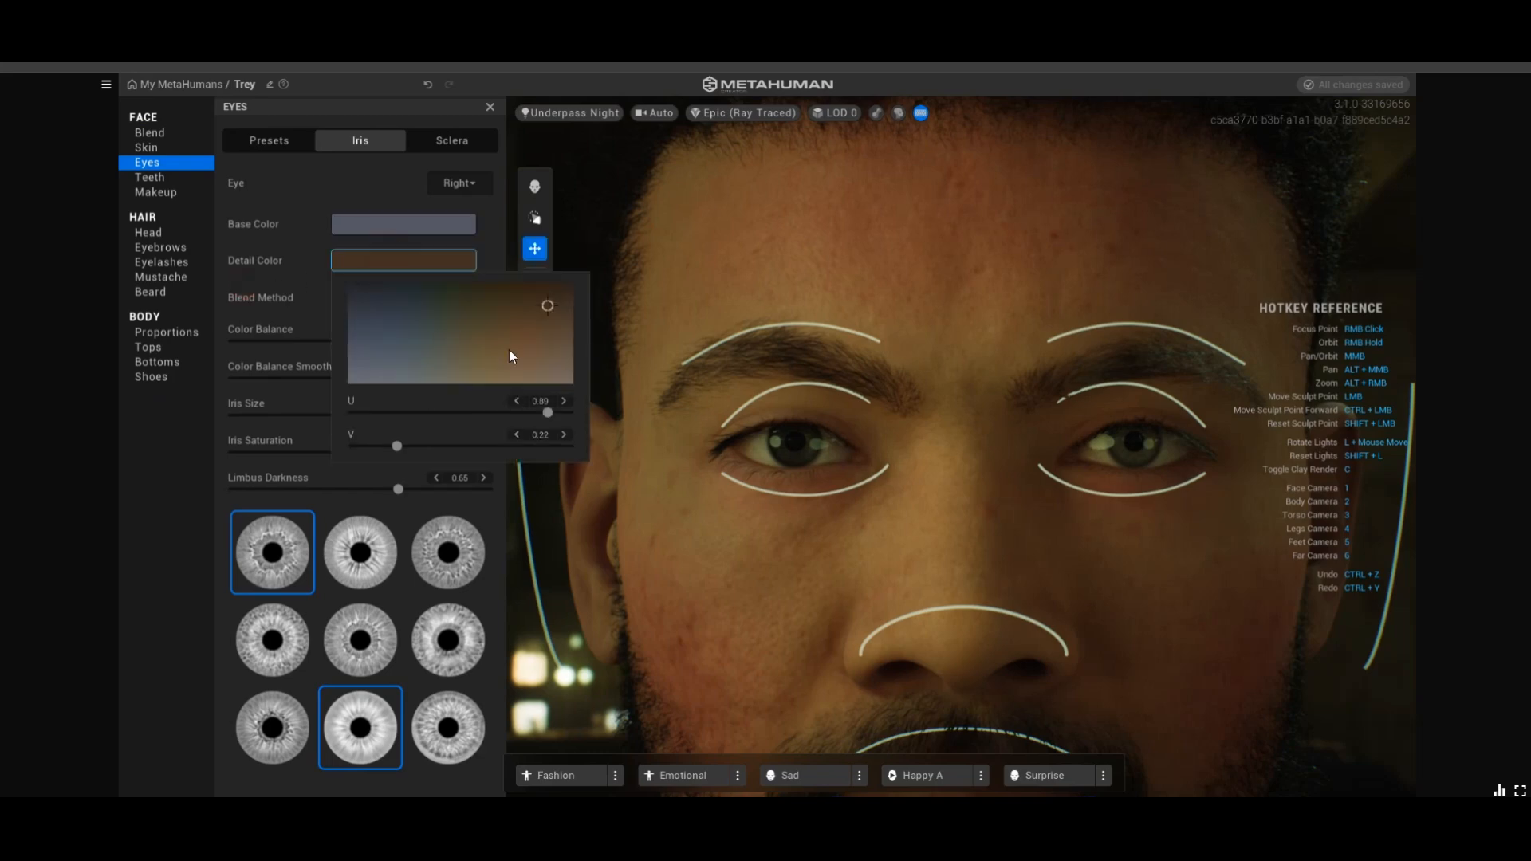
{"action": "mouse_move", "coordinate": [452, 362]}
{"action": "left_mouse_down"}
{"action": "mouse_move", "coordinate": [329, 346]}
{"action": "mouse_move", "coordinate": [360, 302]}
{"action": "mouse_move", "coordinate": [397, 291]}
{"action": "mouse_move", "coordinate": [374, 285]}
{"action": "mouse_move", "coordinate": [366, 311]}
{"action": "mouse_move", "coordinate": [389, 323]}
{"action": "left_mouse_up"}
{"action": "left_click", "coordinate": [152, 348]}
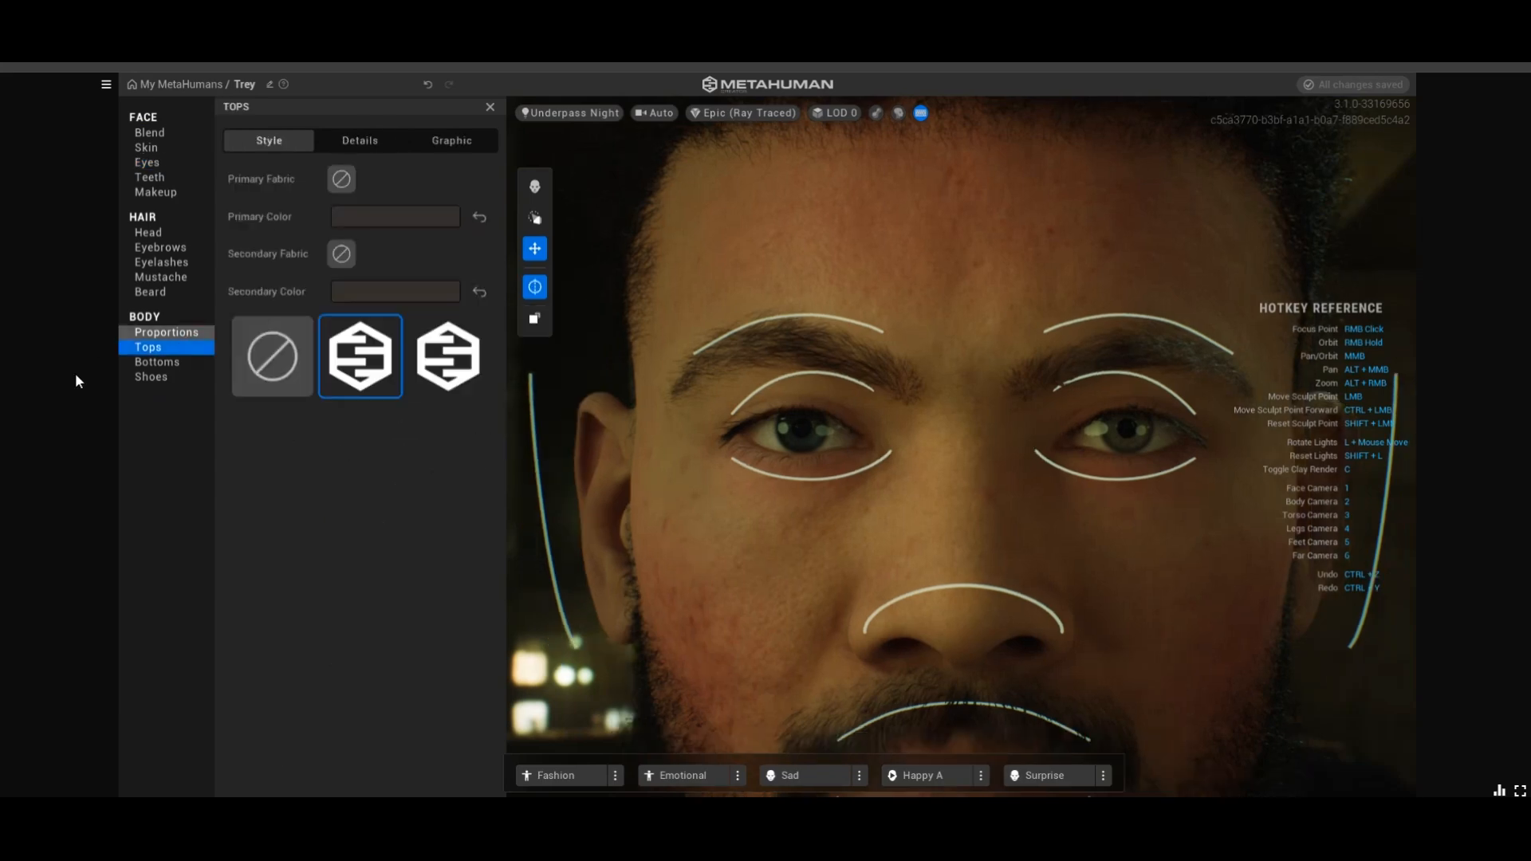
{"action": "scroll", "coordinate": [960, 227], "scroll_direction": "up", "scroll_amount": 5}
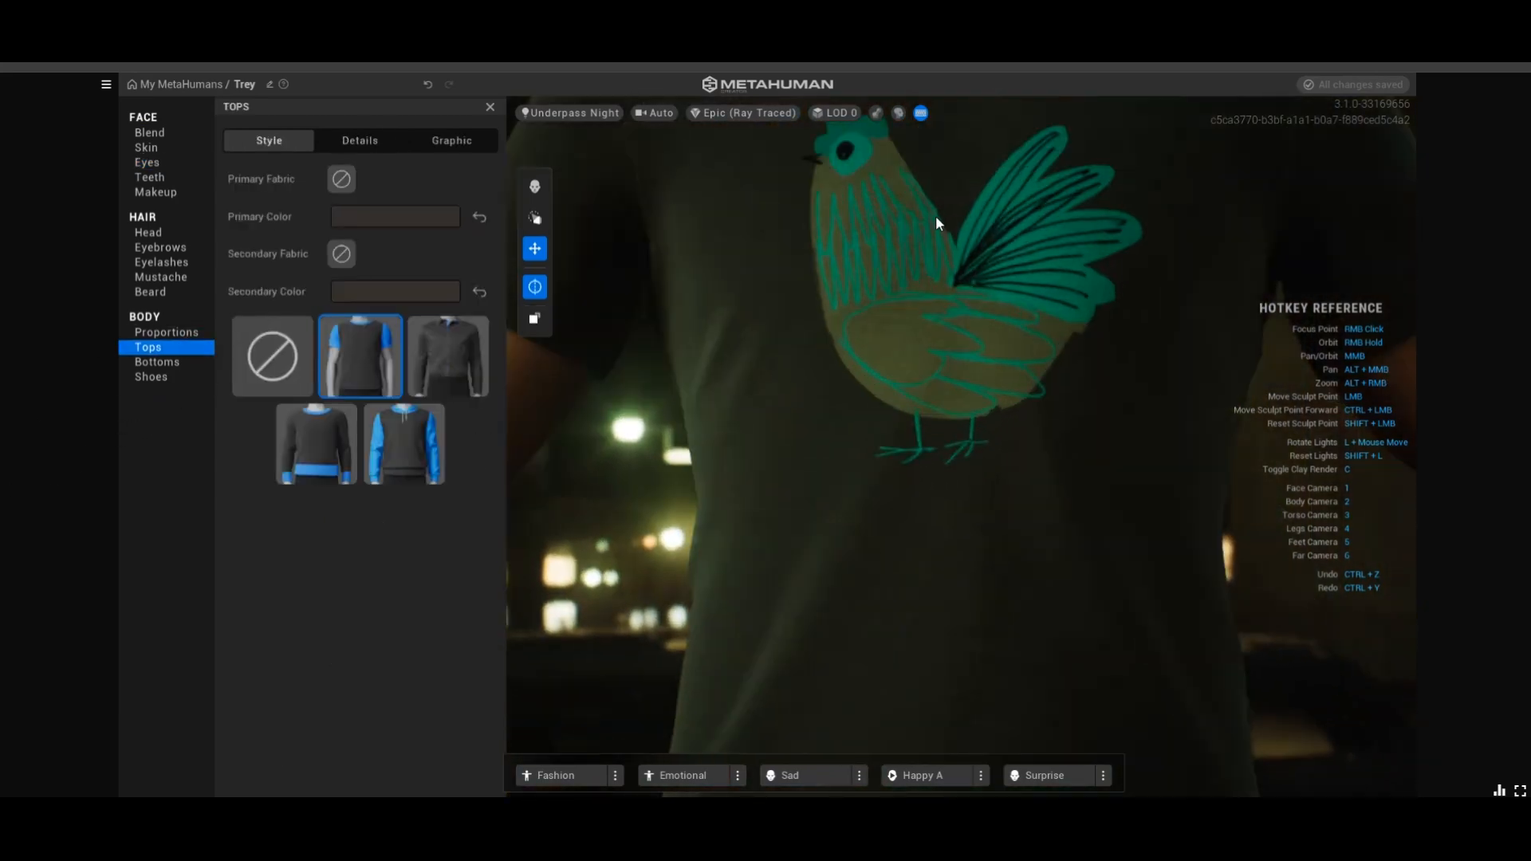
{"action": "scroll", "coordinate": [936, 219], "scroll_direction": "down", "scroll_amount": 5}
{"action": "key", "text": "1"}
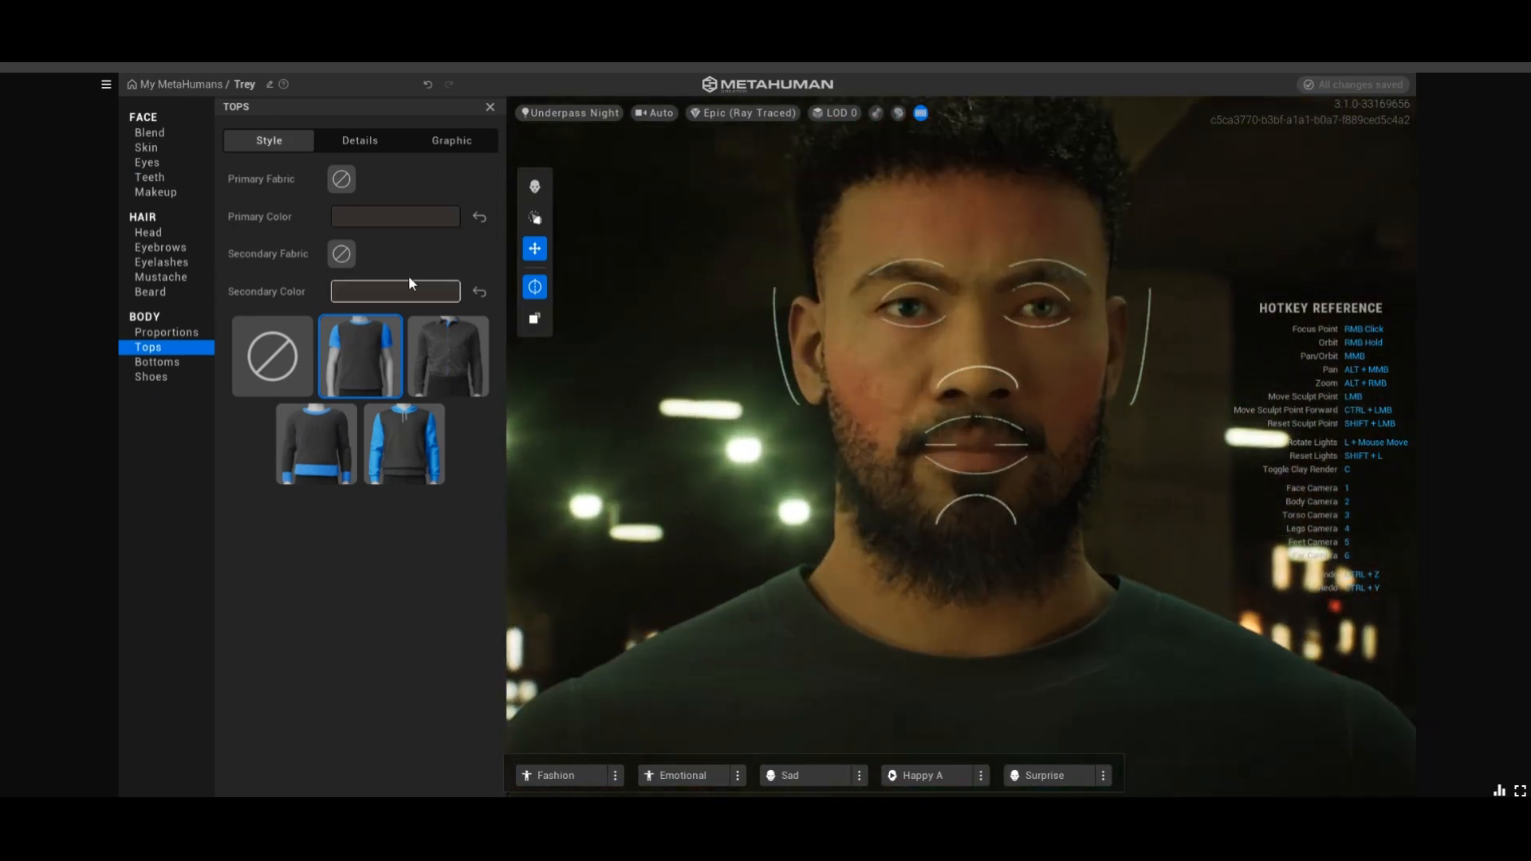
{"action": "left_click", "coordinate": [164, 166]}
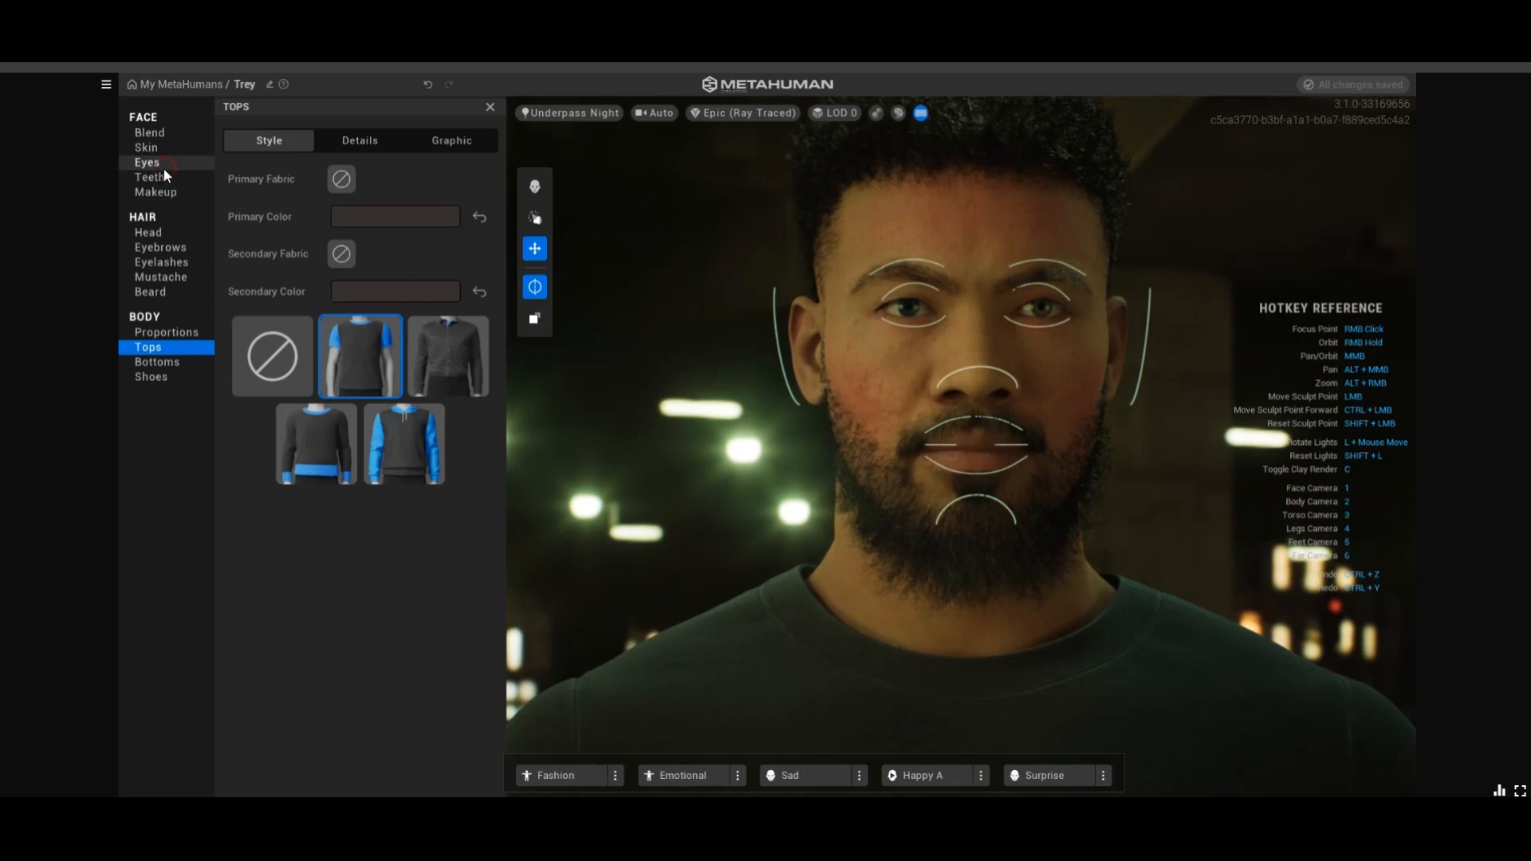
Set the right eye's sclera tint to pure white with U 0.00 and V 0.12
{"action": "left_click", "coordinate": [449, 141]}
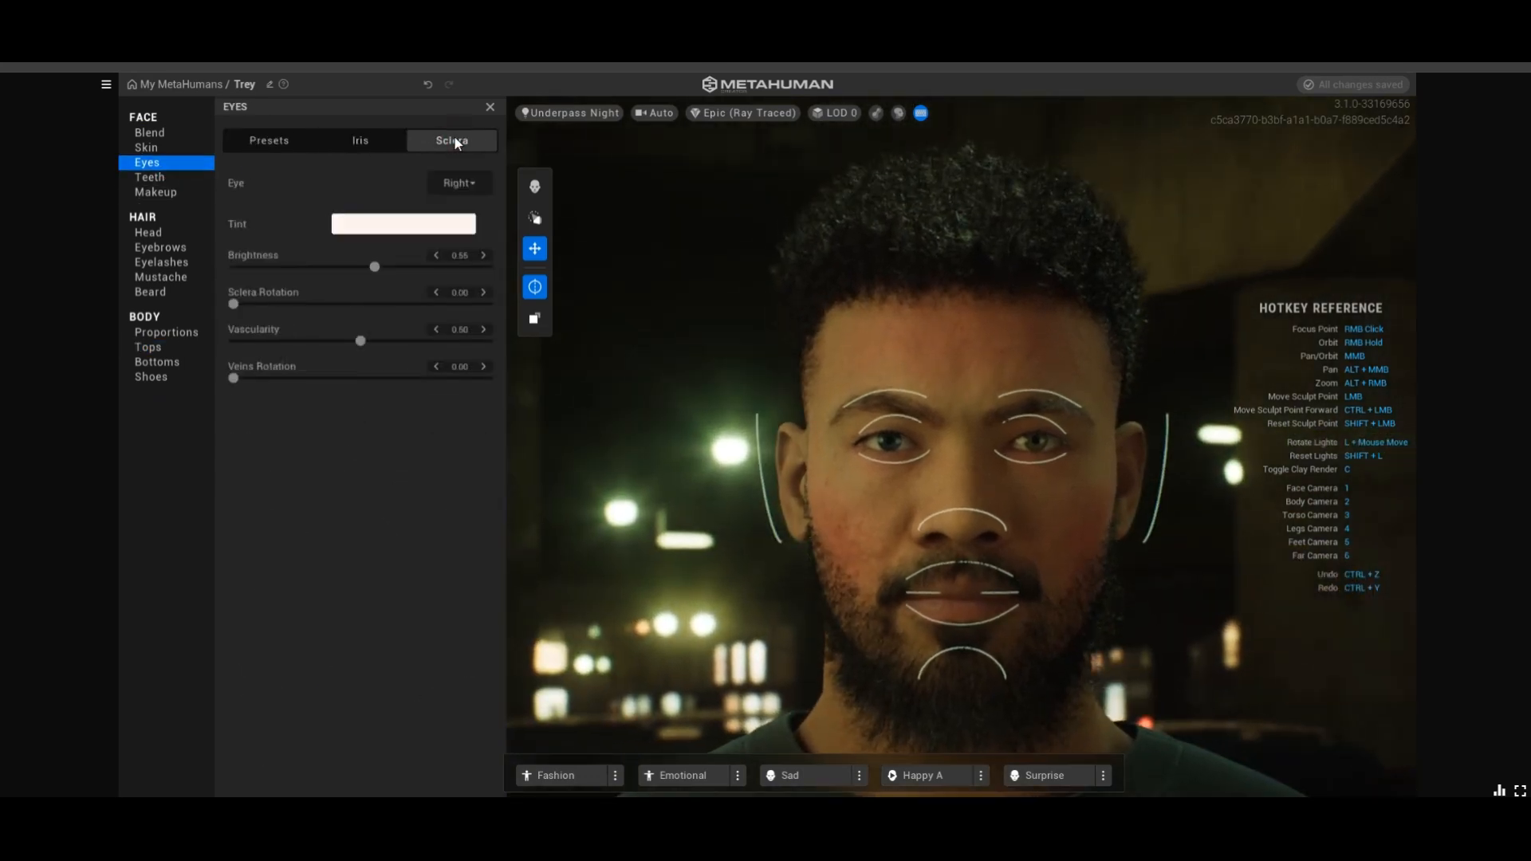
{"action": "left_click", "coordinate": [413, 225]}
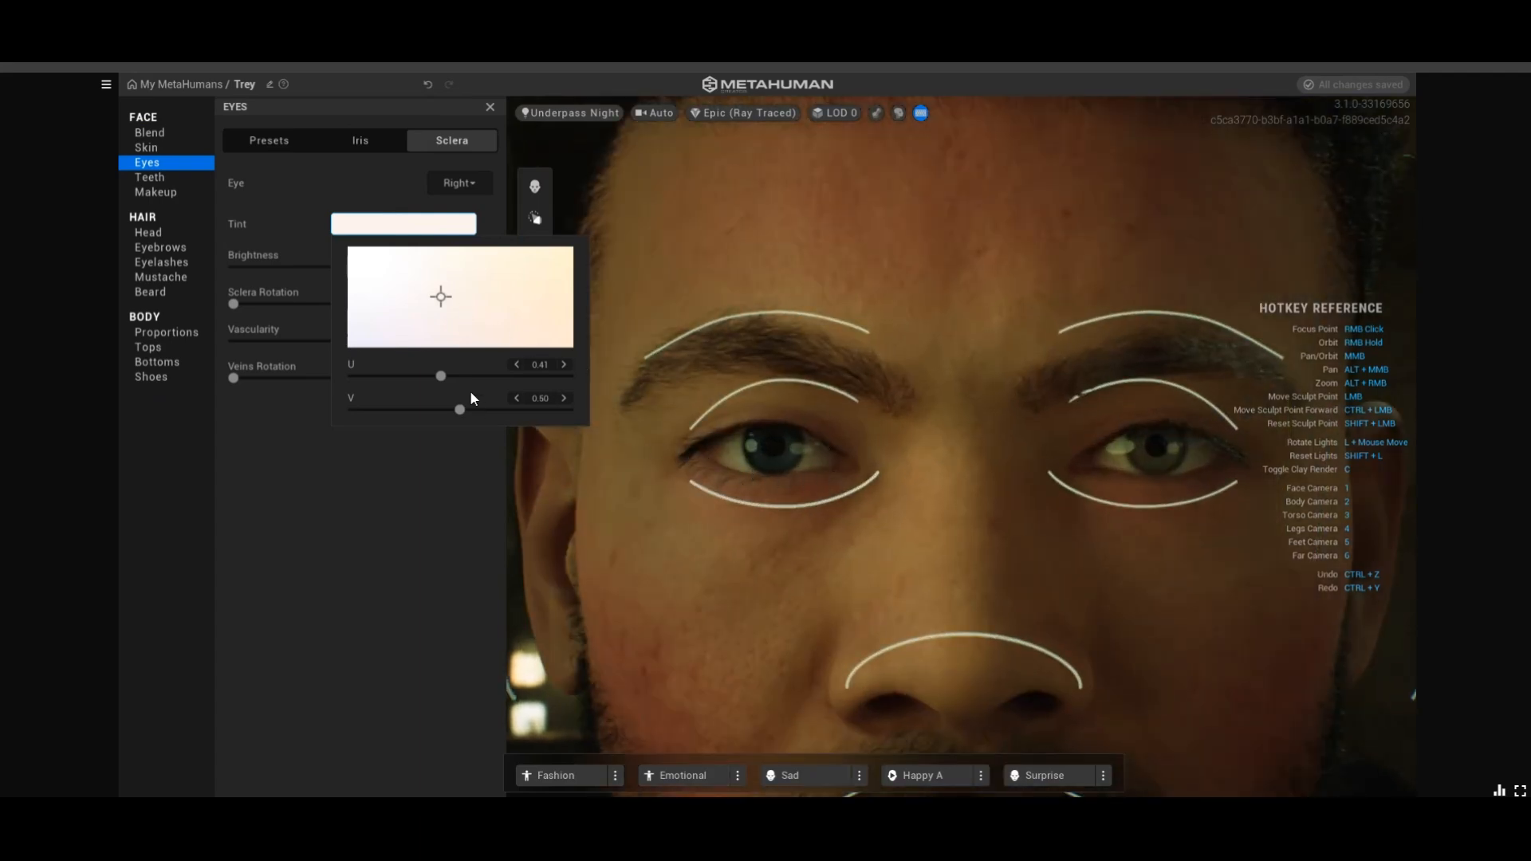
{"action": "left_click_drag", "start_coordinate": [441, 295], "coordinate": [333, 260]}
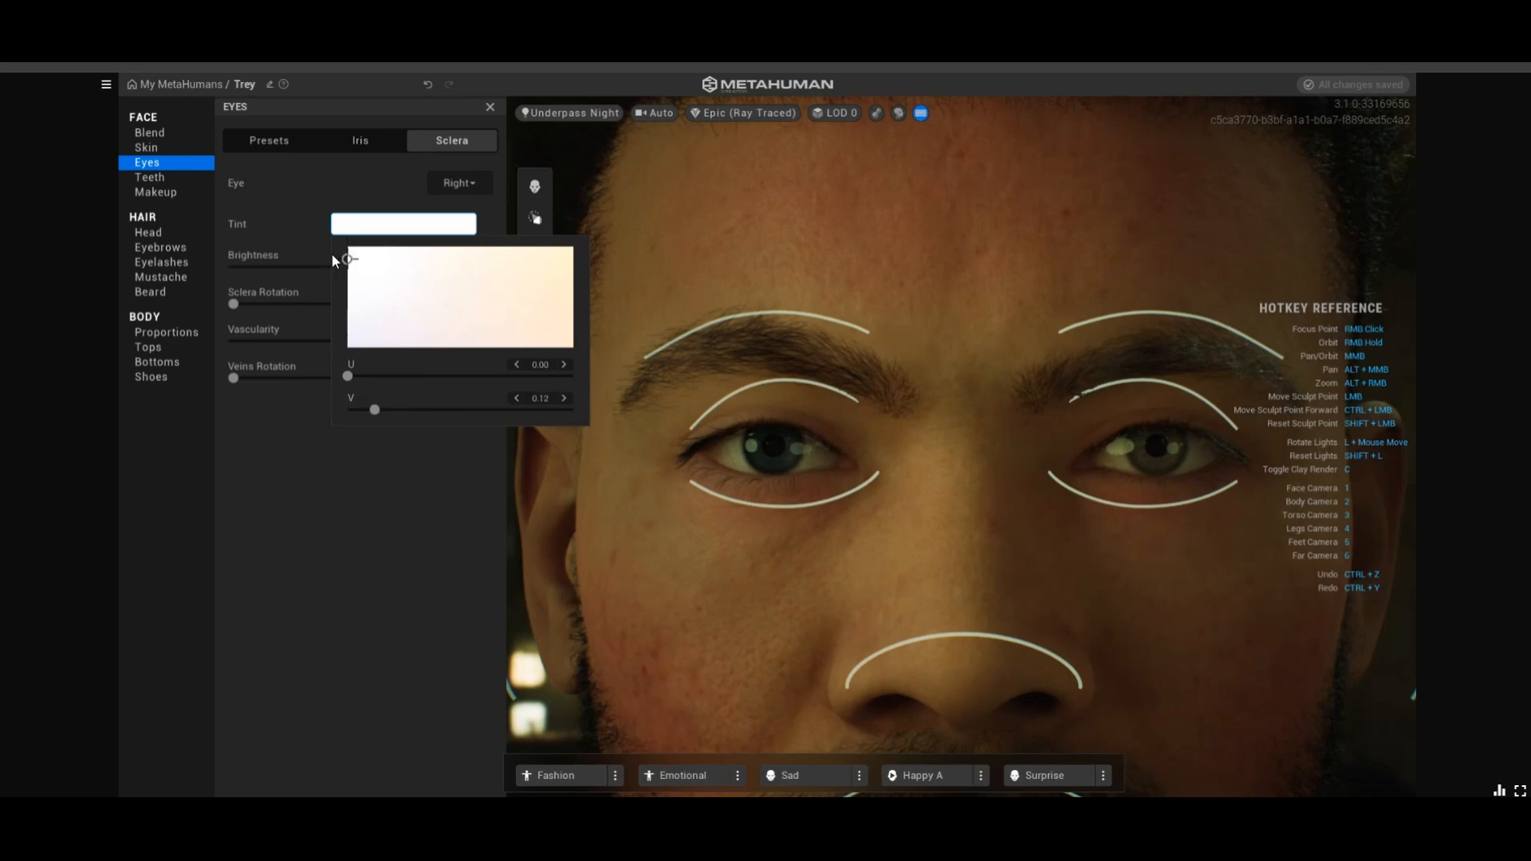
{"action": "left_click", "coordinate": [282, 249]}
Set the right eye's sclera brightness to 1.00, sclera rotation to 0.91, vascularity to 0.98 and veins rotation to 0.69
{"action": "left_click_drag", "start_coordinate": [374, 267], "coordinate": [484, 271]}
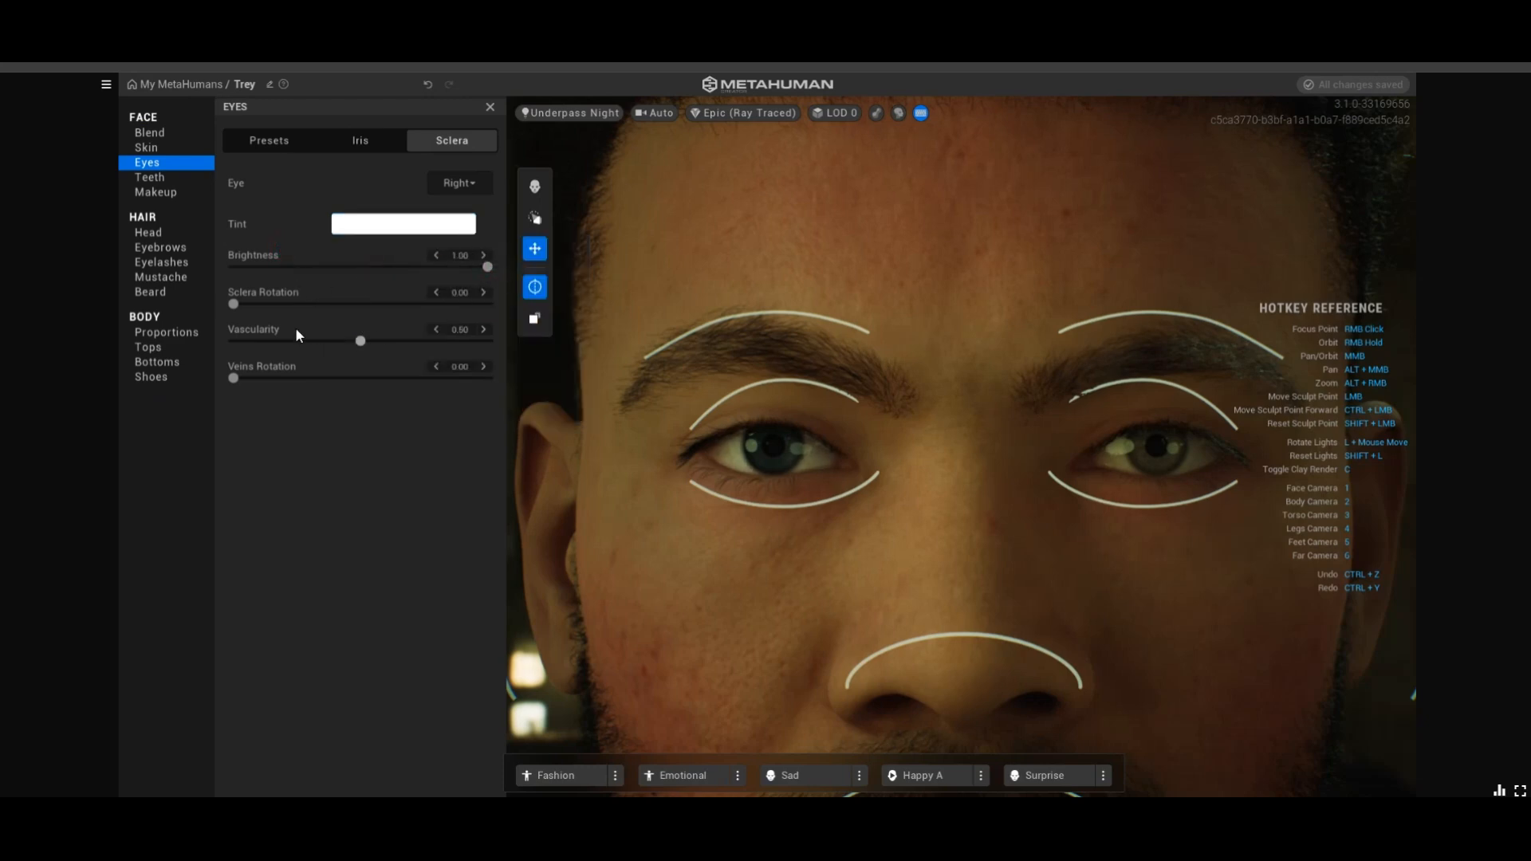
{"action": "left_click_drag", "start_coordinate": [233, 303], "coordinate": [482, 341]}
{"action": "mouse_move", "coordinate": [253, 380]}
{"action": "left_mouse_down"}
{"action": "mouse_move", "coordinate": [419, 380]}
{"action": "mouse_move", "coordinate": [252, 379]}
{"action": "left_mouse_up"}
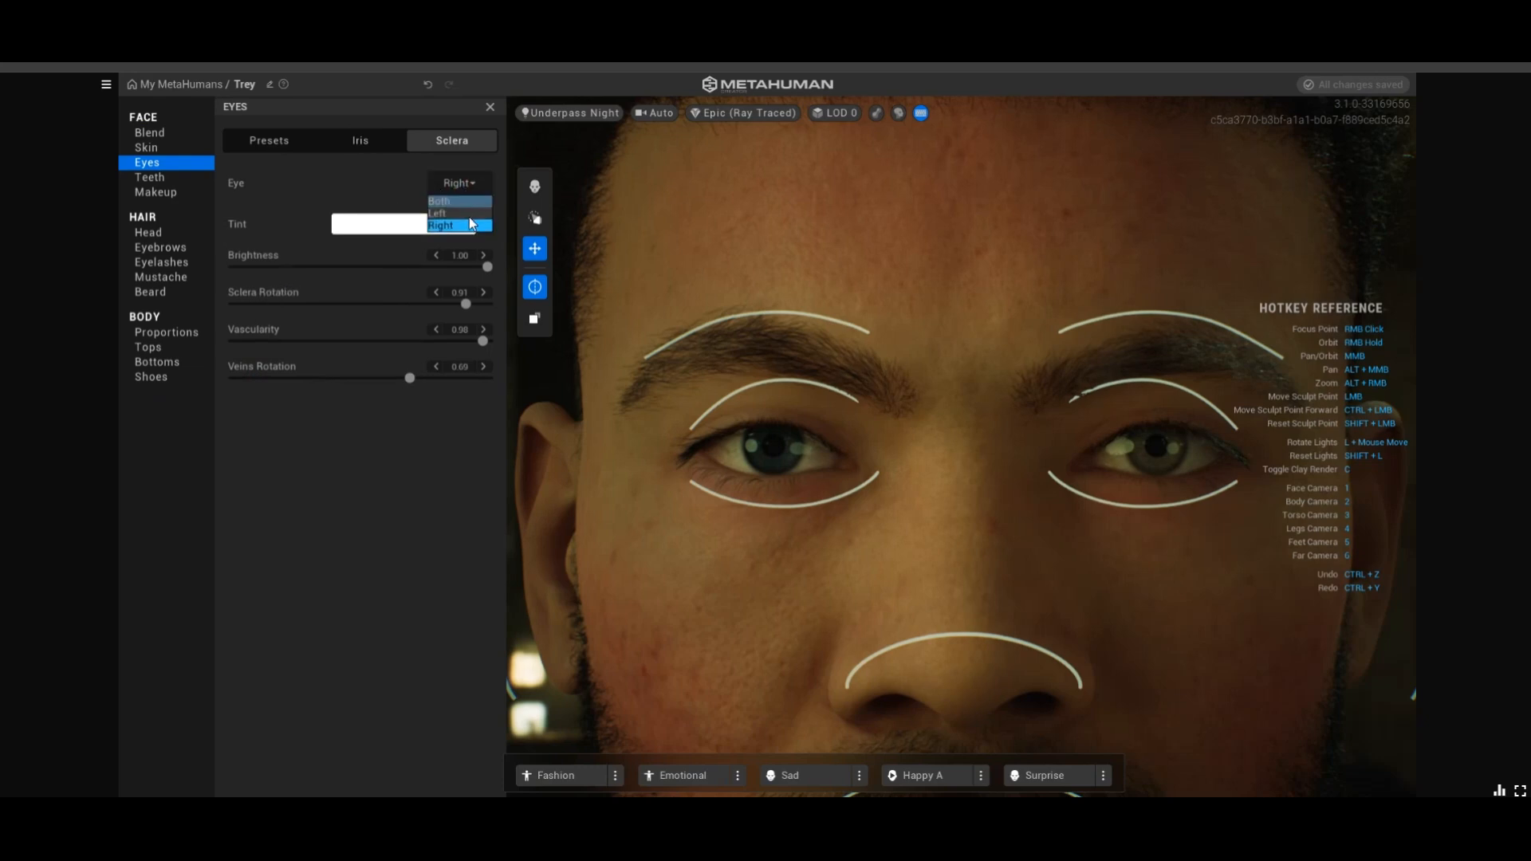
Set the left eye's sclera brightness to 1.00, sclera rotation to 0.92, vascularity to 0.78 and veins rotation to 1.00
{"action": "left_click", "coordinate": [451, 212]}
{"action": "left_click_drag", "start_coordinate": [234, 379], "coordinate": [502, 373]}
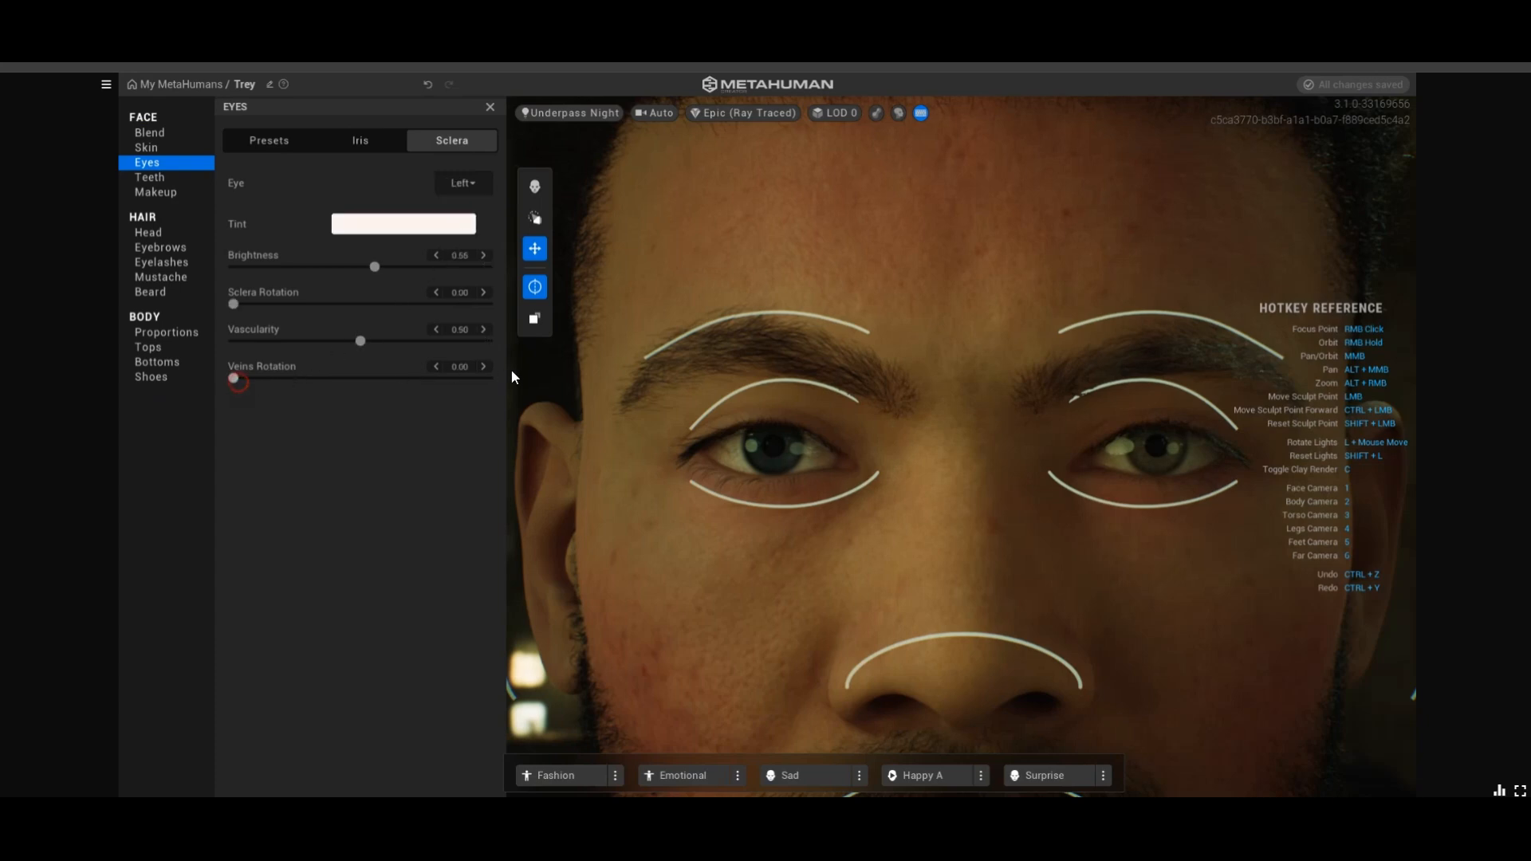
{"action": "left_click_drag", "start_coordinate": [360, 342], "coordinate": [432, 341]}
{"action": "left_click_drag", "start_coordinate": [233, 304], "coordinate": [513, 268]}
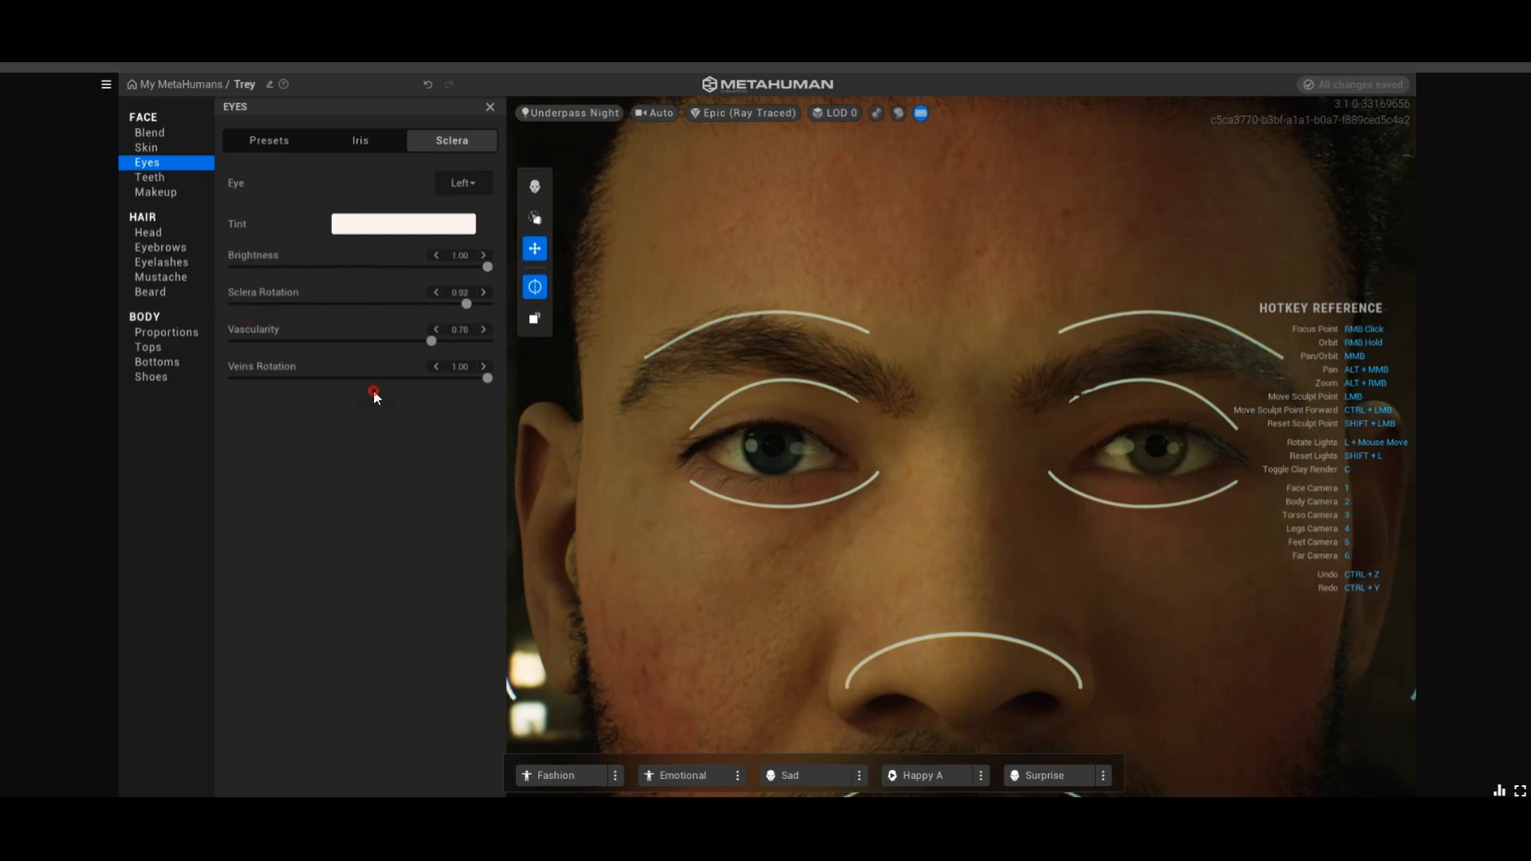
Reshape the teeth with Narrowness 1.00, Polycanine 0.70, Receding Gums 0.62, Tooth Spacing -1.00, Lower Shift -1.00 and Worn Down 0.90
{"action": "left_click", "coordinate": [151, 177]}
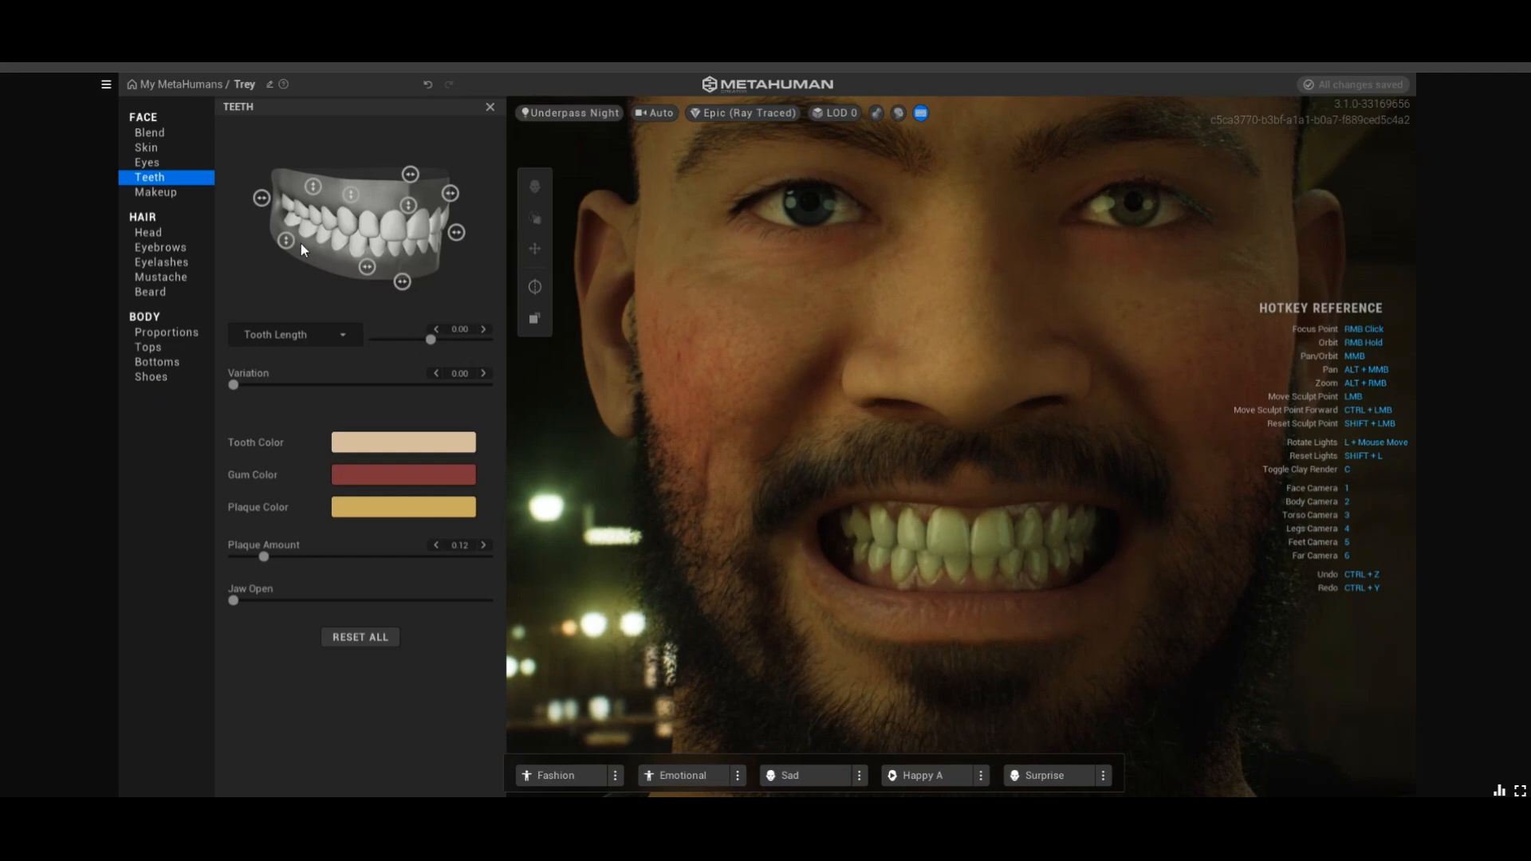
{"action": "left_click", "coordinate": [286, 240]}
{"action": "left_click", "coordinate": [255, 200]}
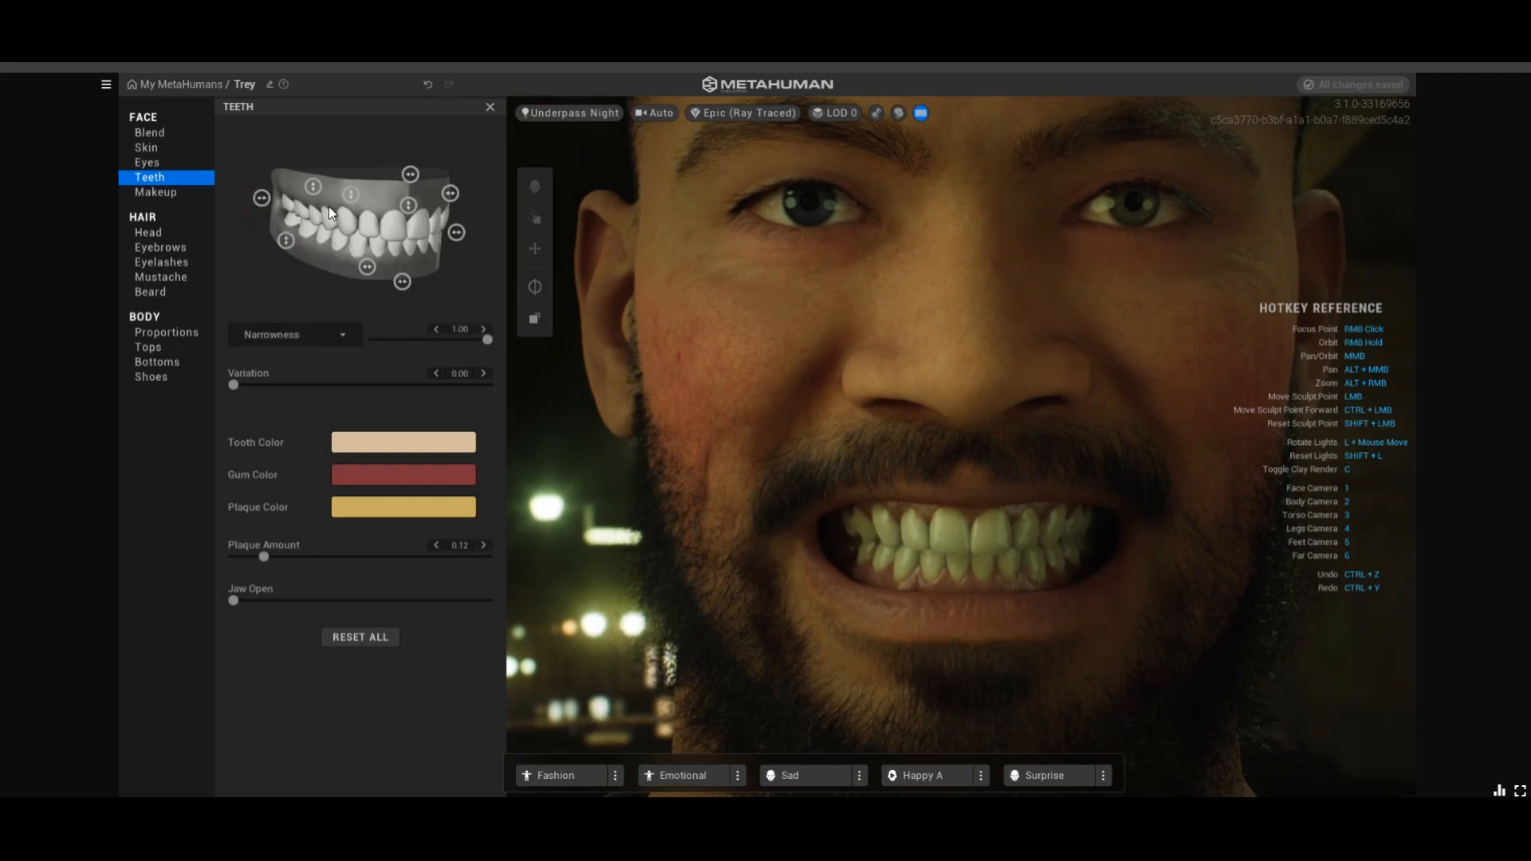
{"action": "left_click_drag", "start_coordinate": [350, 195], "coordinate": [349, 166]}
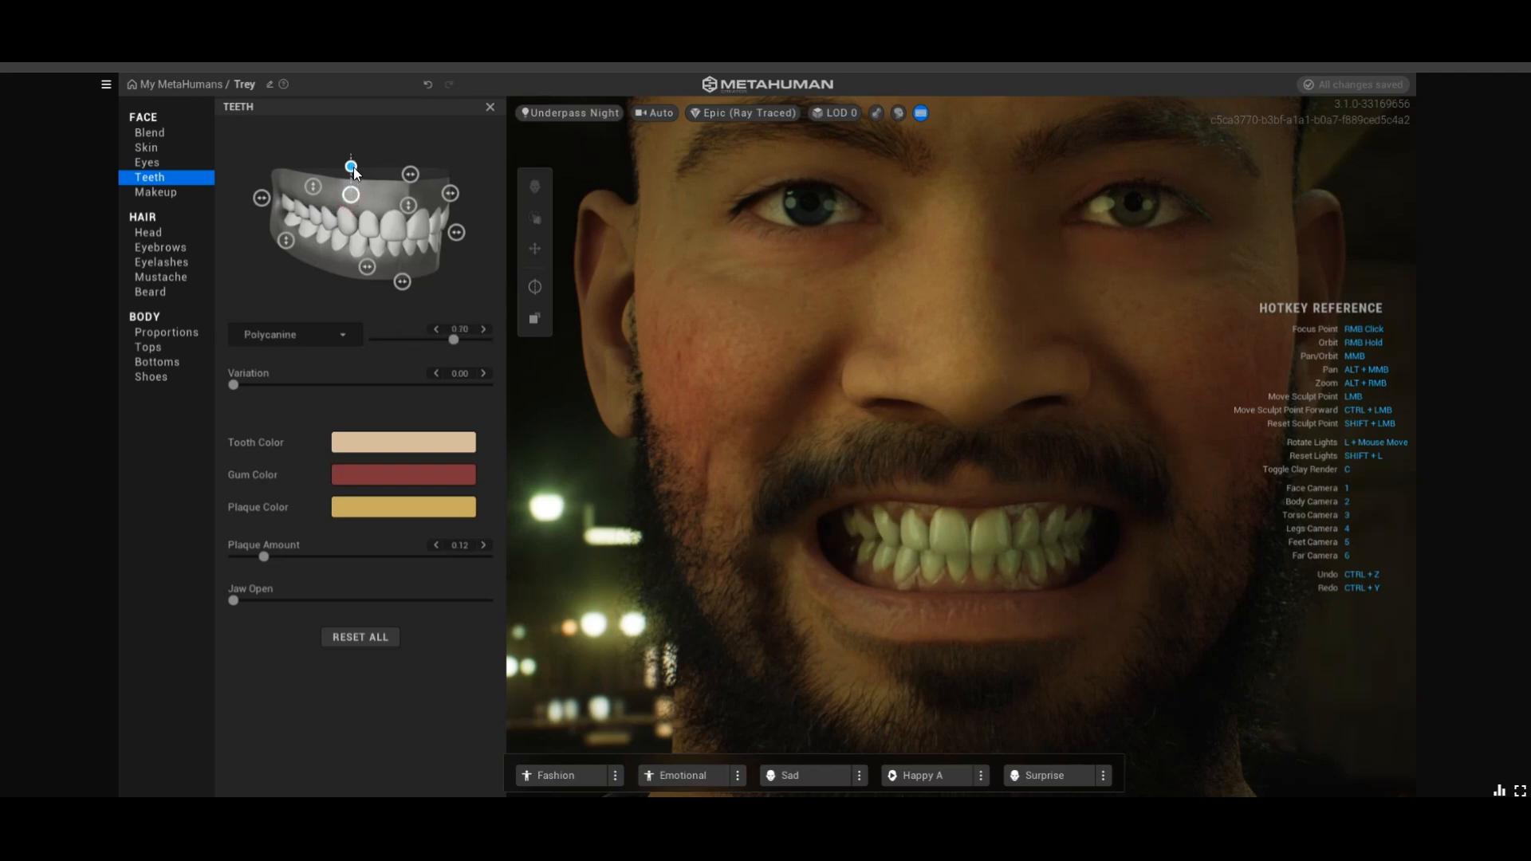
{"action": "left_click", "coordinate": [313, 186]}
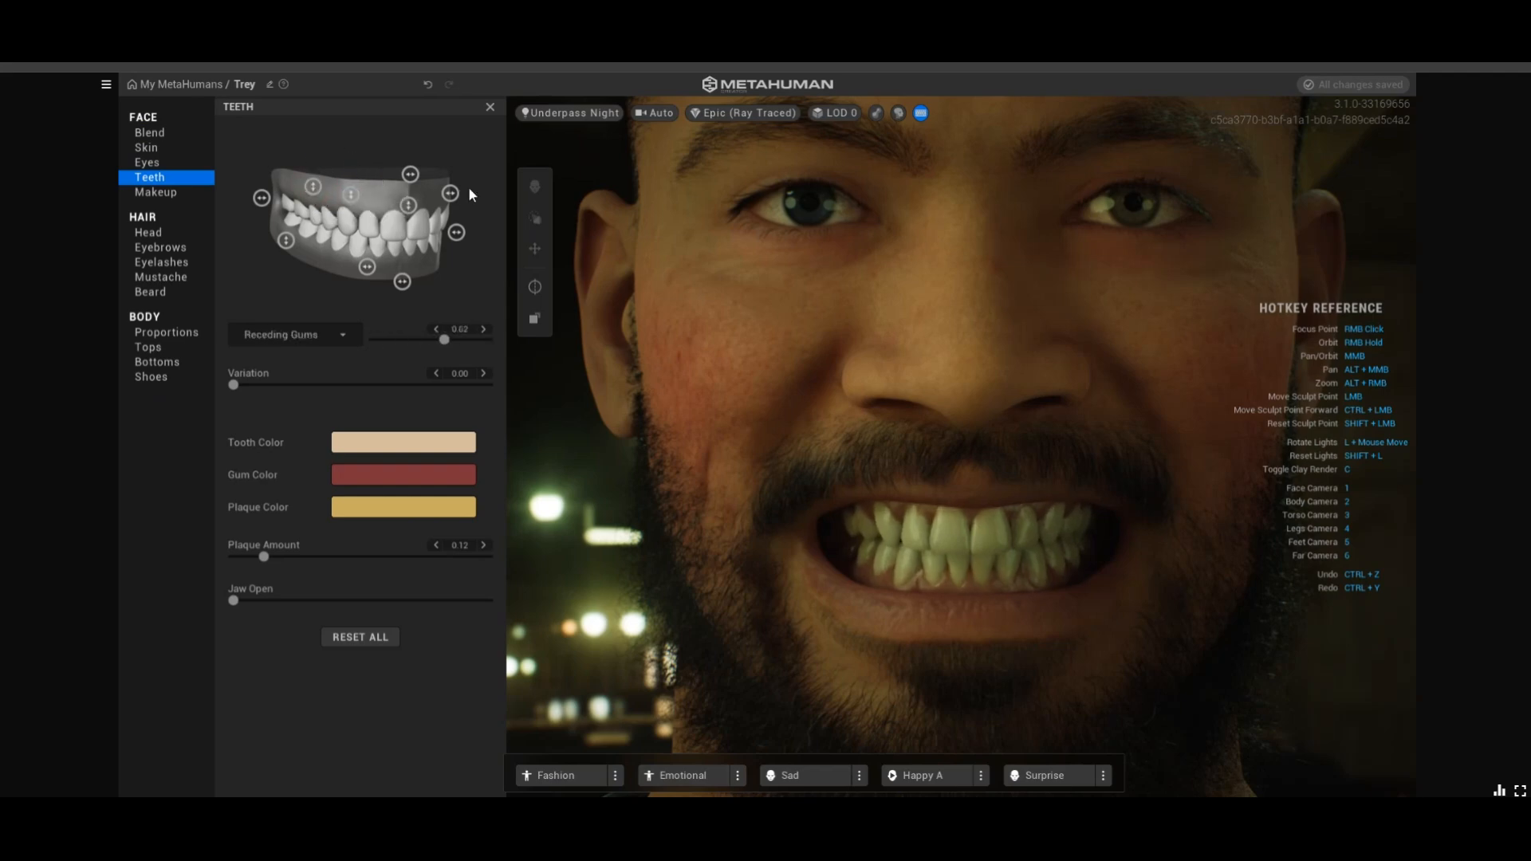
{"action": "left_click_drag", "start_coordinate": [410, 174], "coordinate": [591, 301]}
{"action": "left_click_drag", "start_coordinate": [403, 284], "coordinate": [297, 204]}
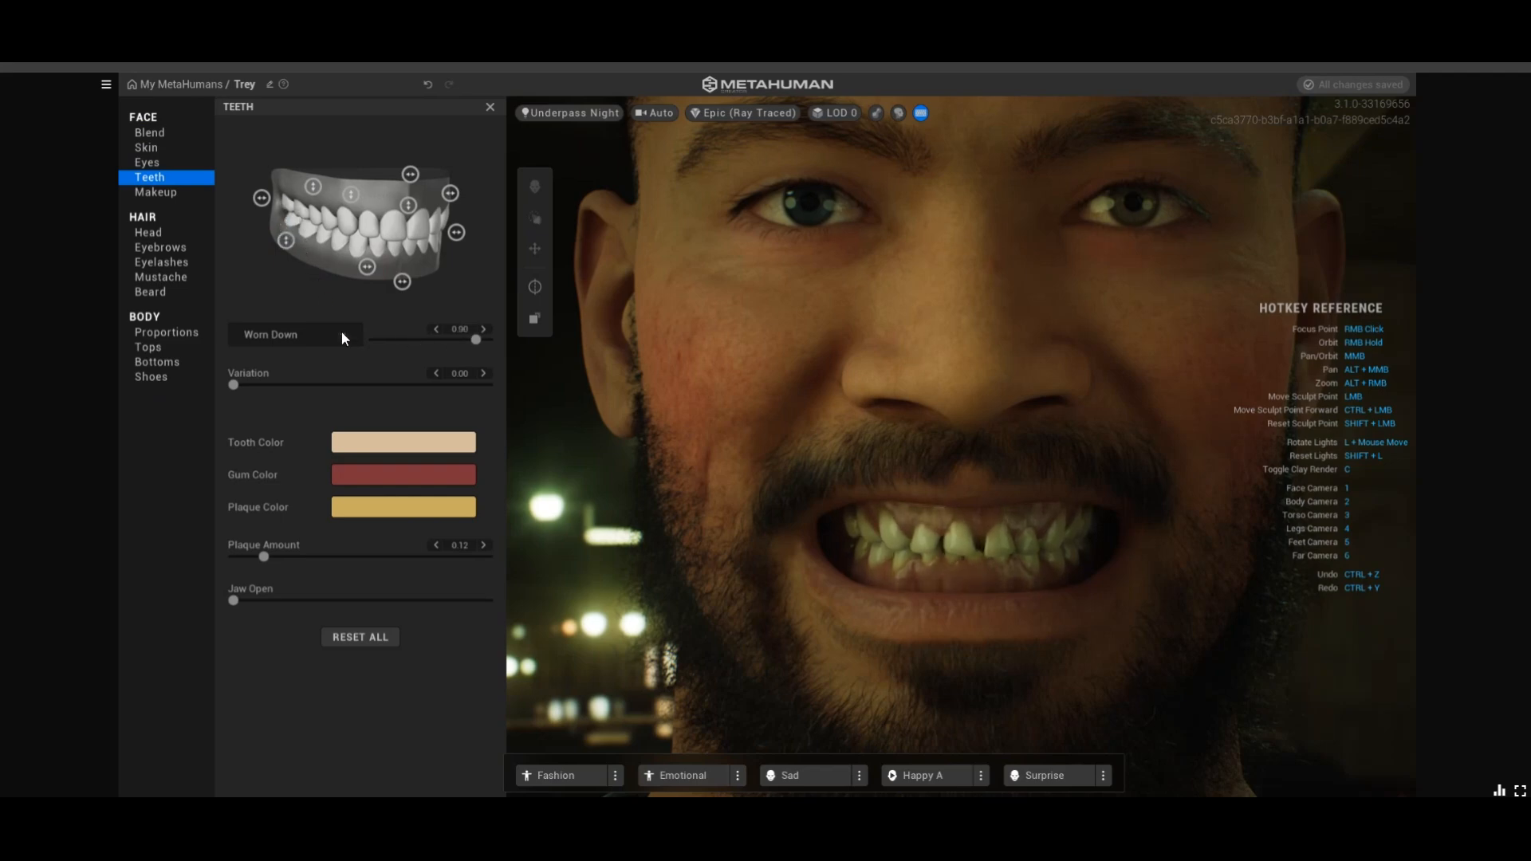
Change the tooth color to a deeper peach-orange shade
{"action": "left_click", "coordinate": [395, 441]}
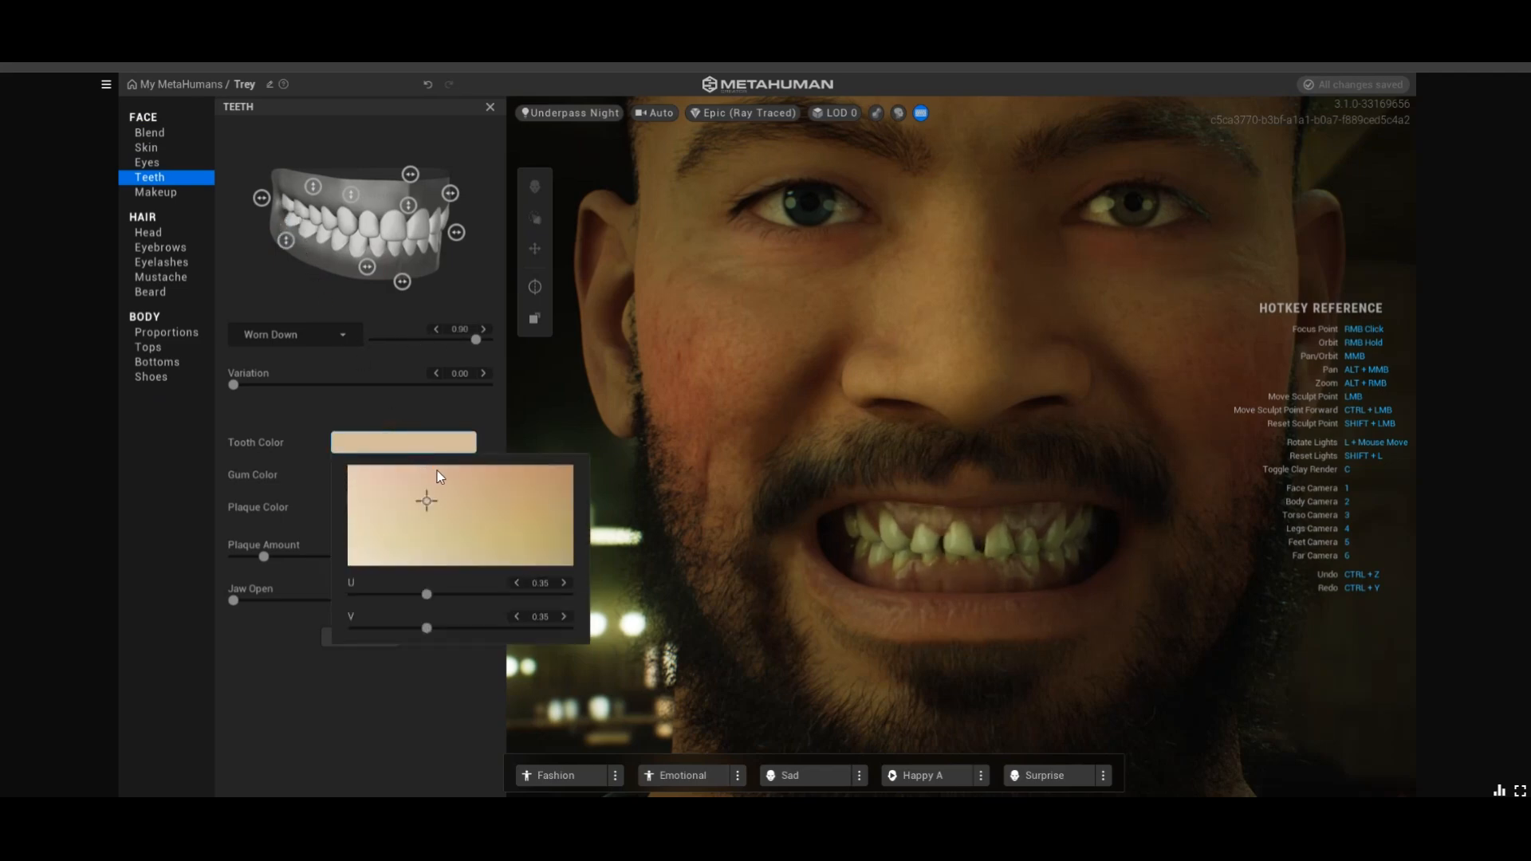
{"action": "mouse_move", "coordinate": [428, 500]}
{"action": "left_mouse_down"}
{"action": "mouse_move", "coordinate": [663, 493]}
{"action": "mouse_move", "coordinate": [606, 530]}
{"action": "mouse_move", "coordinate": [380, 577]}
{"action": "mouse_move", "coordinate": [480, 462]}
{"action": "mouse_move", "coordinate": [499, 462]}
{"action": "left_mouse_up"}
{"action": "left_click", "coordinate": [258, 437]}
Set the teeth Variation to 0.31 and the Worn Down amount to 0.28
{"action": "left_click_drag", "start_coordinate": [232, 384], "coordinate": [595, 409]}
{"action": "left_click_drag", "start_coordinate": [483, 384], "coordinate": [313, 384]}
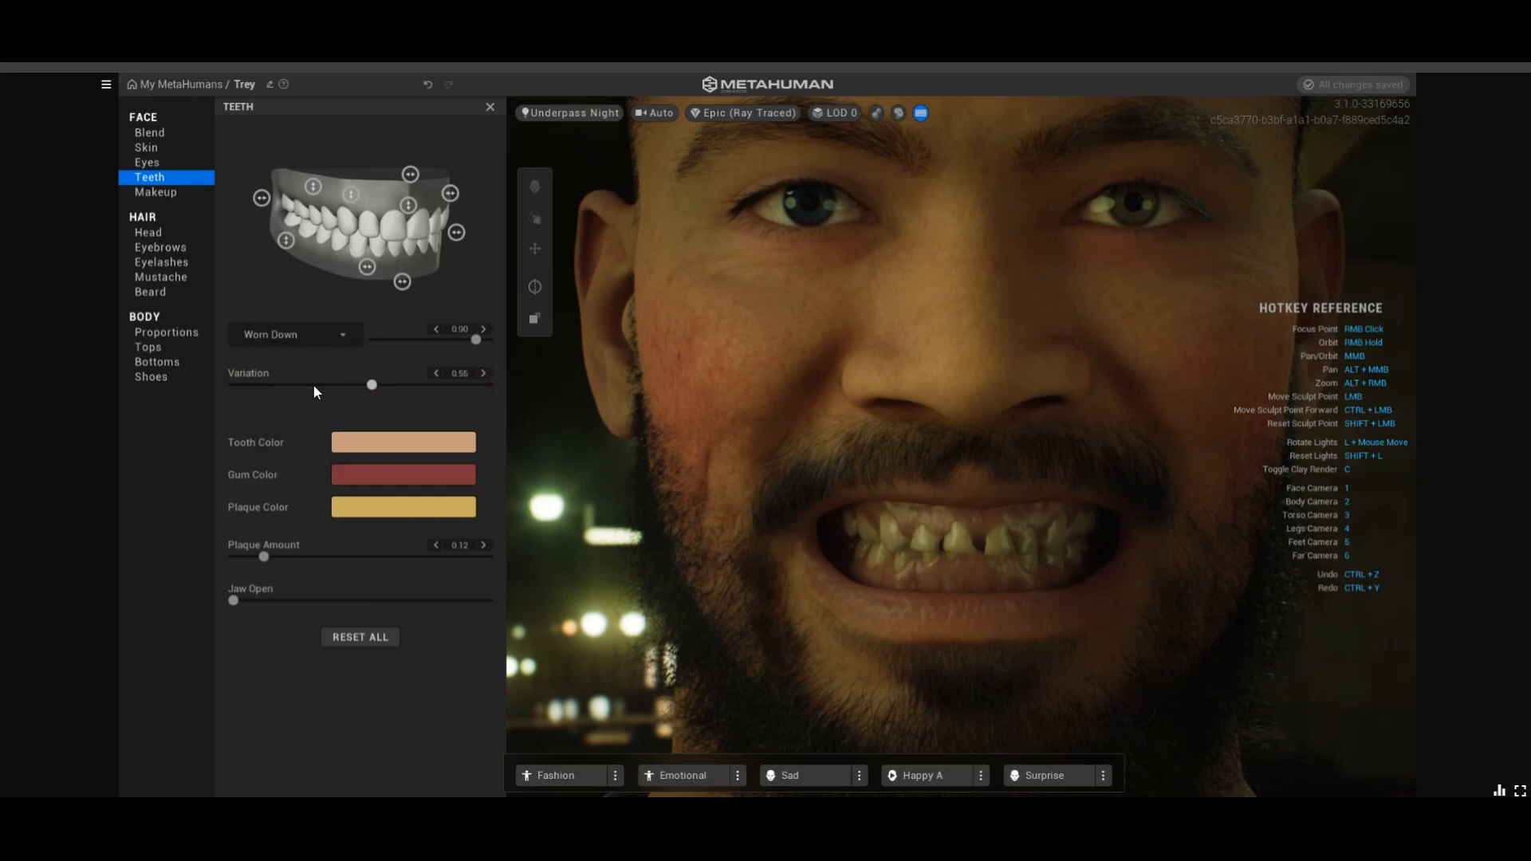
{"action": "left_click", "coordinate": [348, 335]}
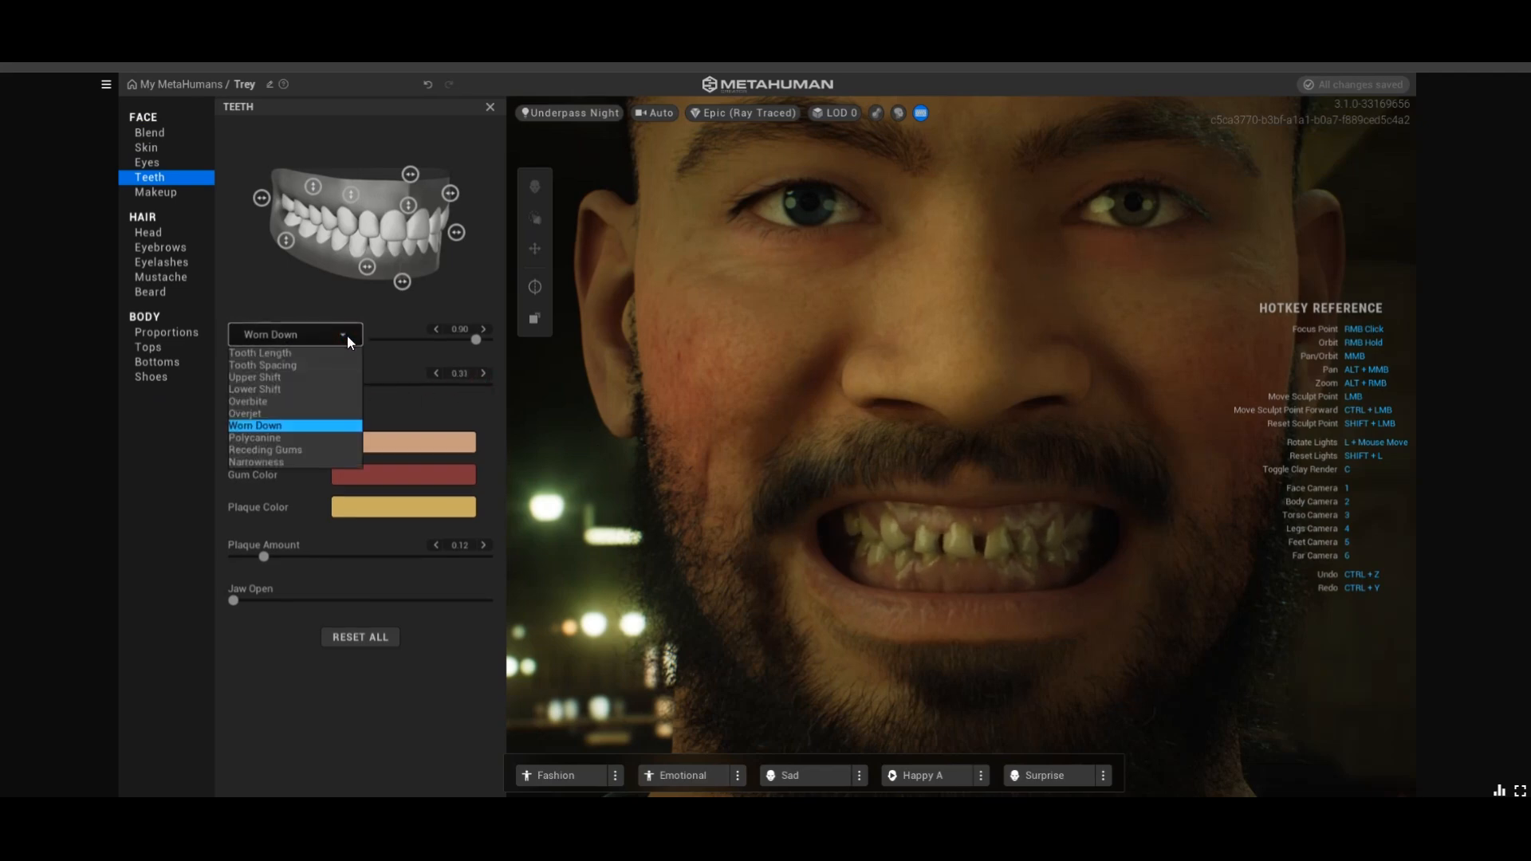
{"action": "left_click", "coordinate": [405, 339]}
Review the Tooth Spacing and Lower Shift settings, and set the Tooth Length to 1.00
{"action": "left_click", "coordinate": [332, 336]}
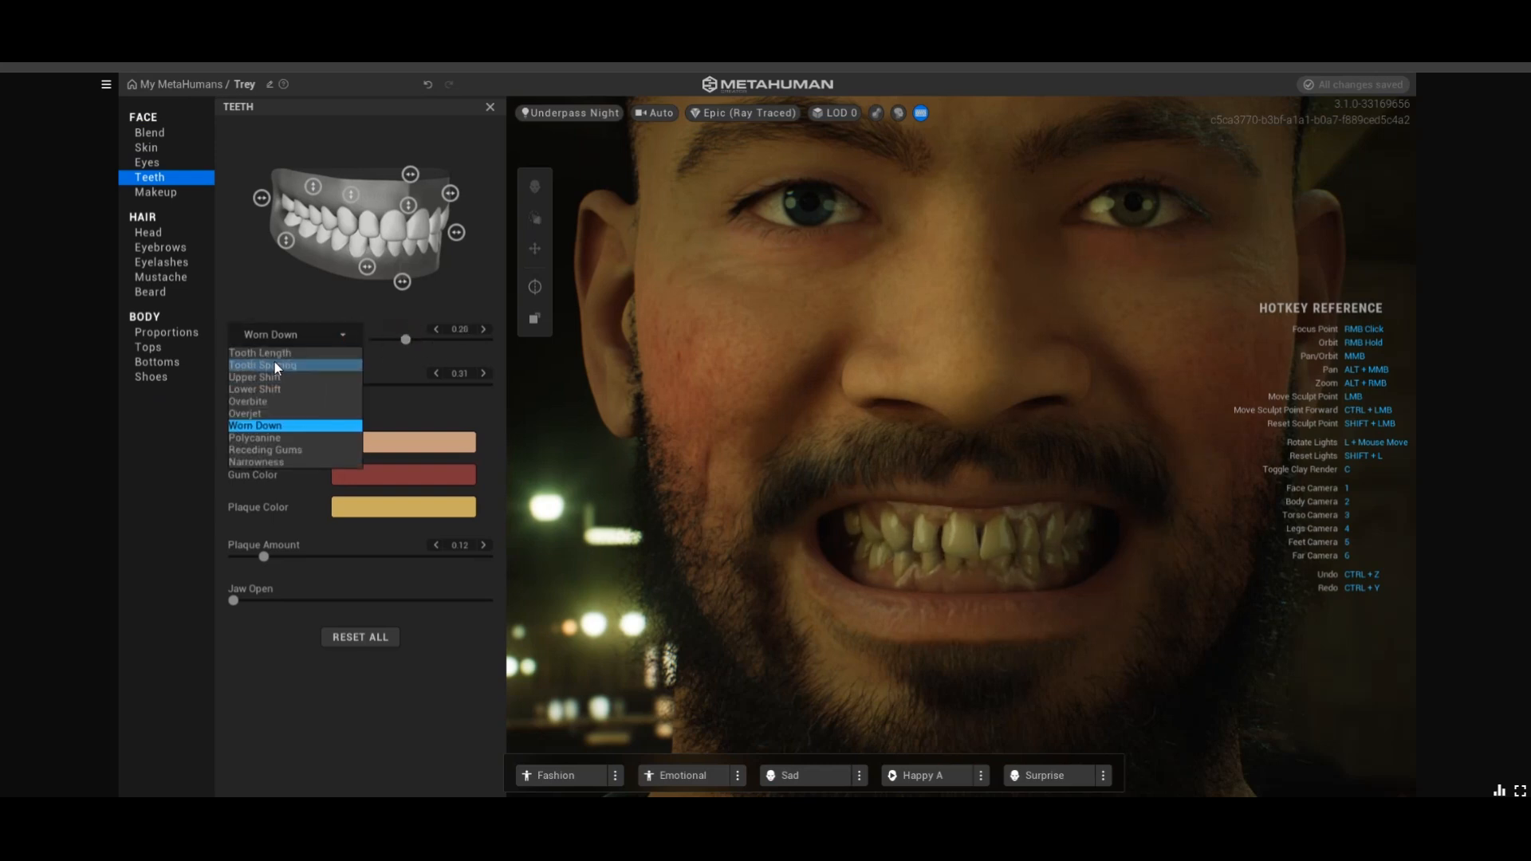
{"action": "left_click", "coordinate": [274, 360]}
{"action": "left_click", "coordinate": [287, 339]}
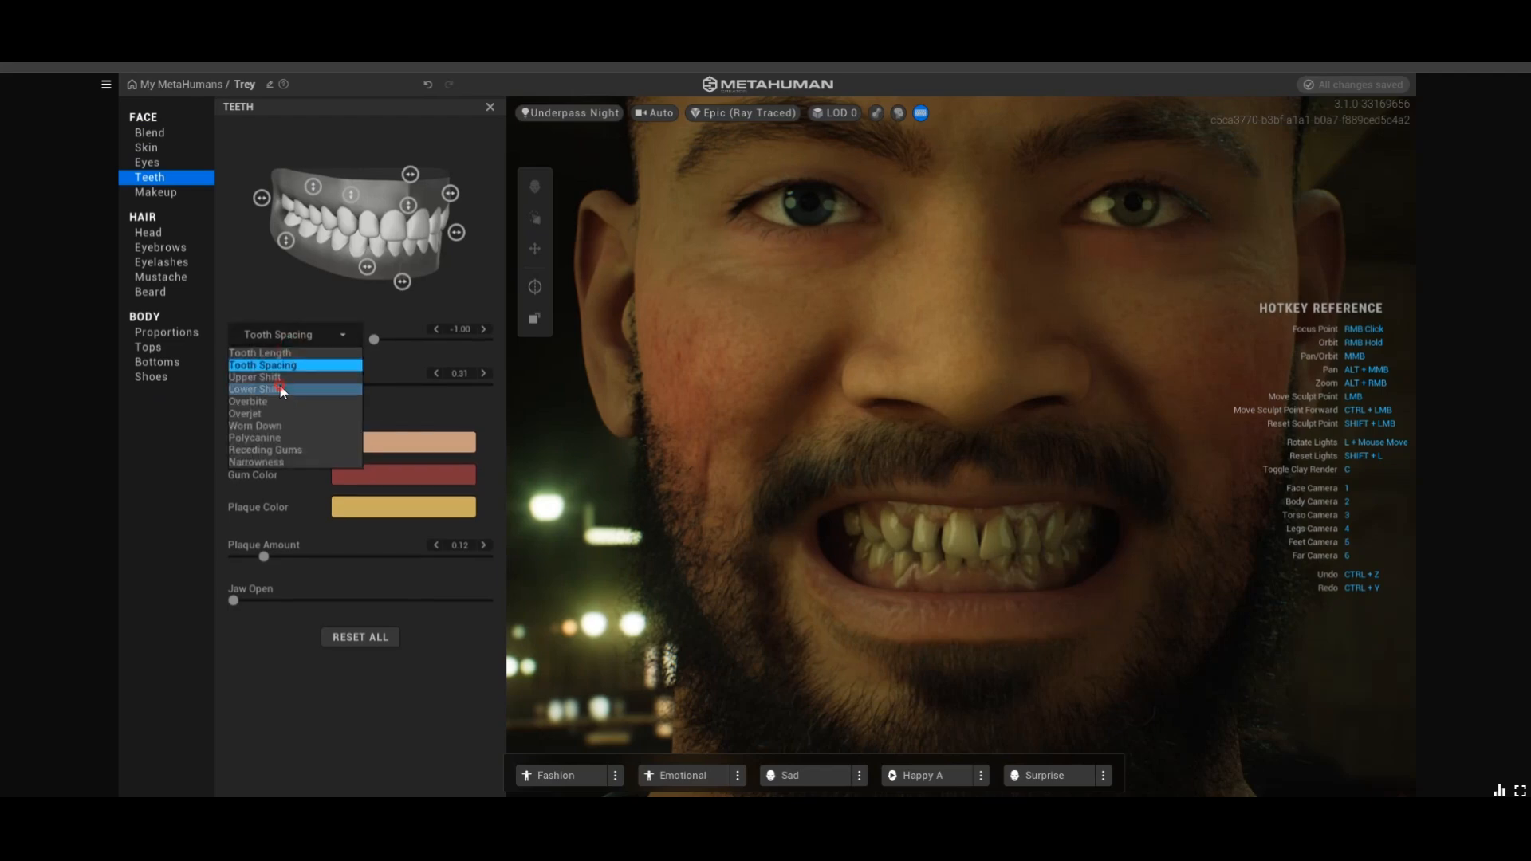
{"action": "left_click", "coordinate": [280, 389]}
{"action": "left_click", "coordinate": [287, 335]}
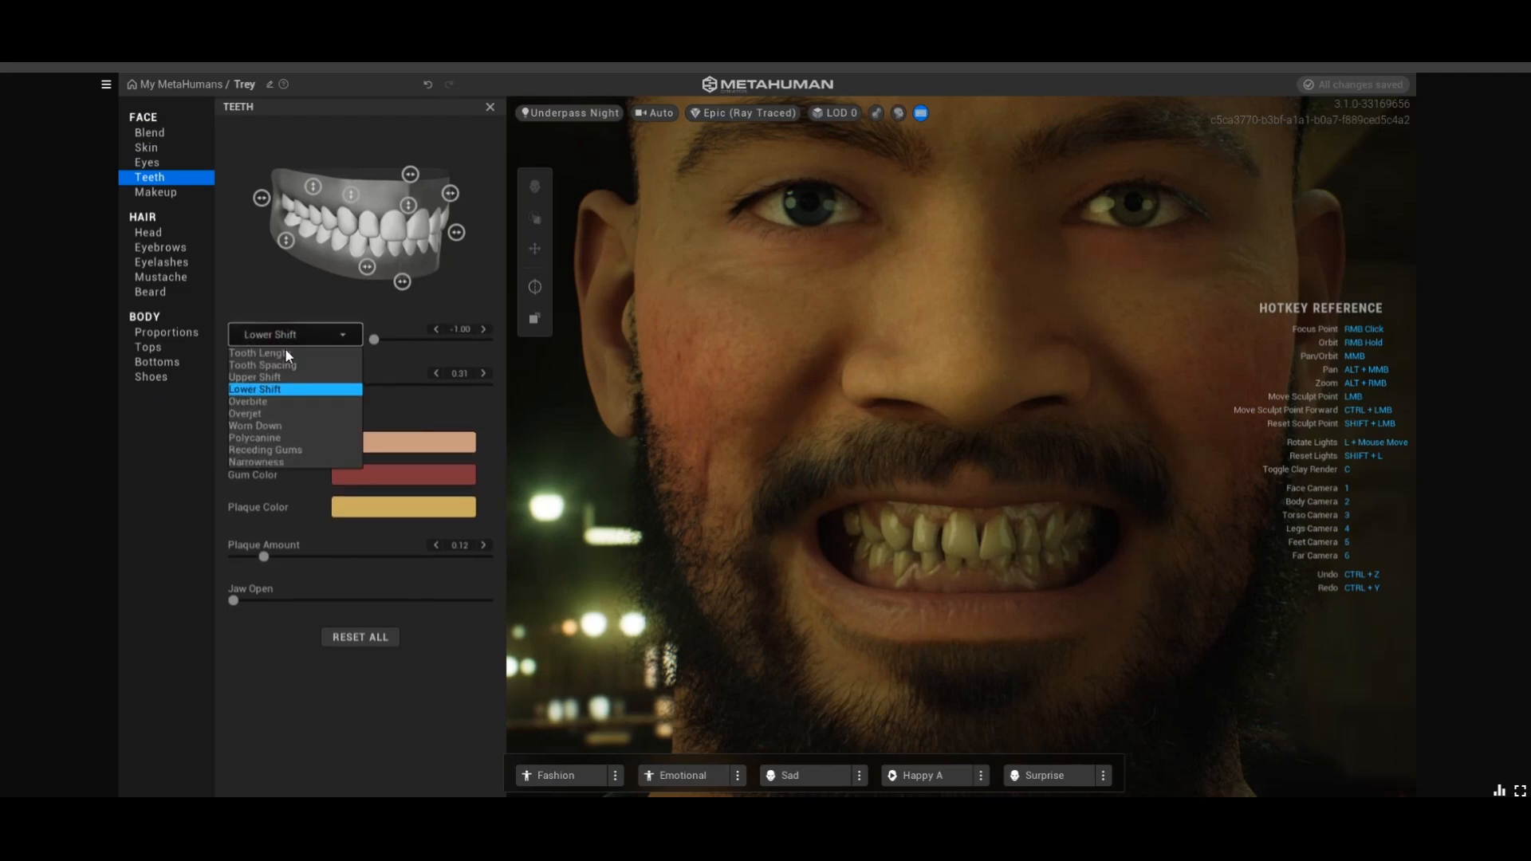
{"action": "left_click", "coordinate": [274, 353]}
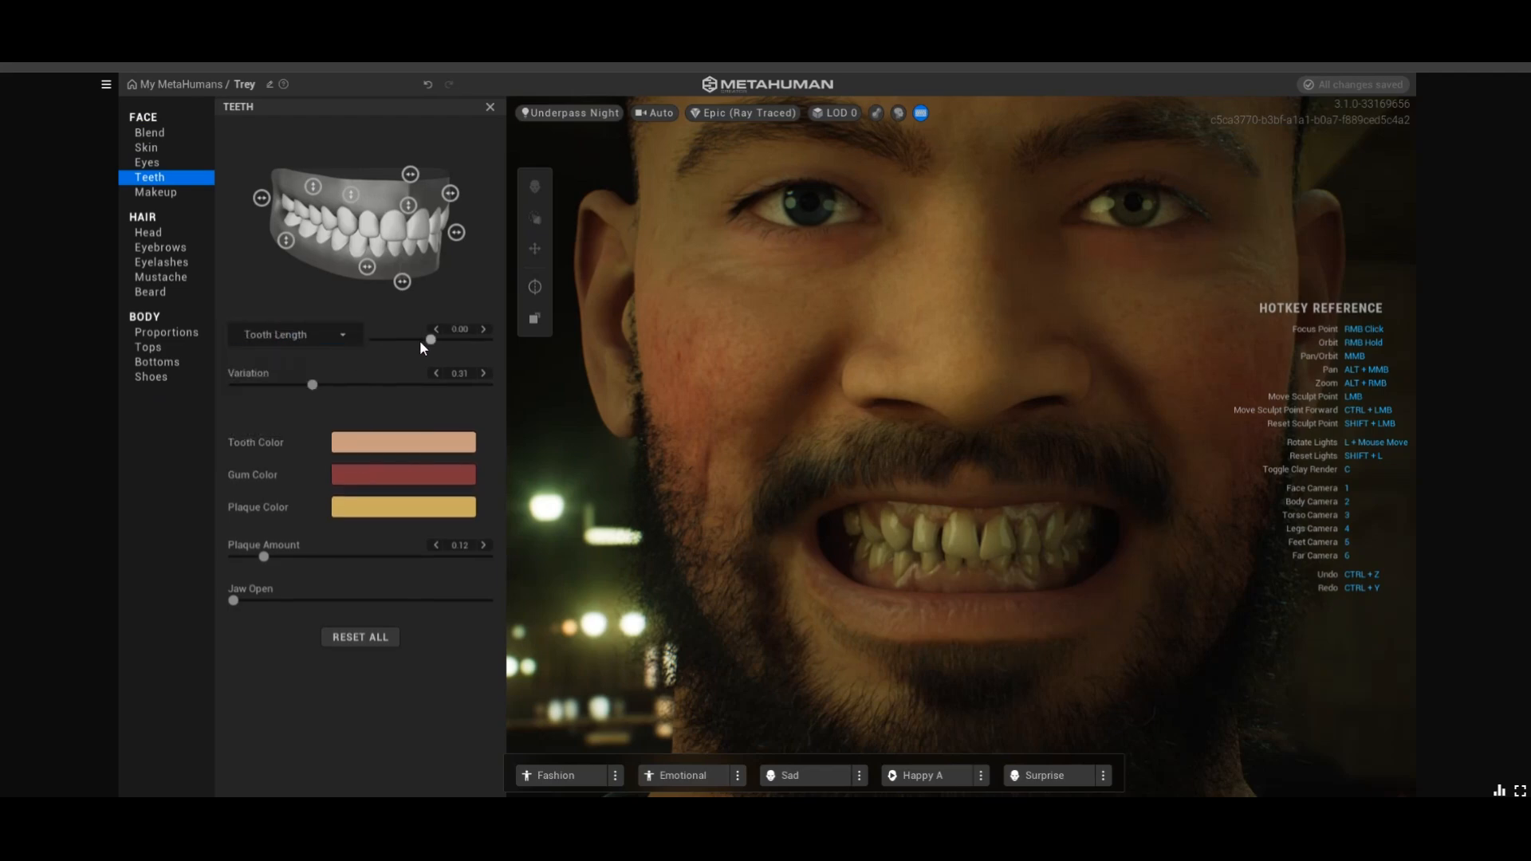
{"action": "left_click_drag", "start_coordinate": [449, 348], "coordinate": [521, 352]}
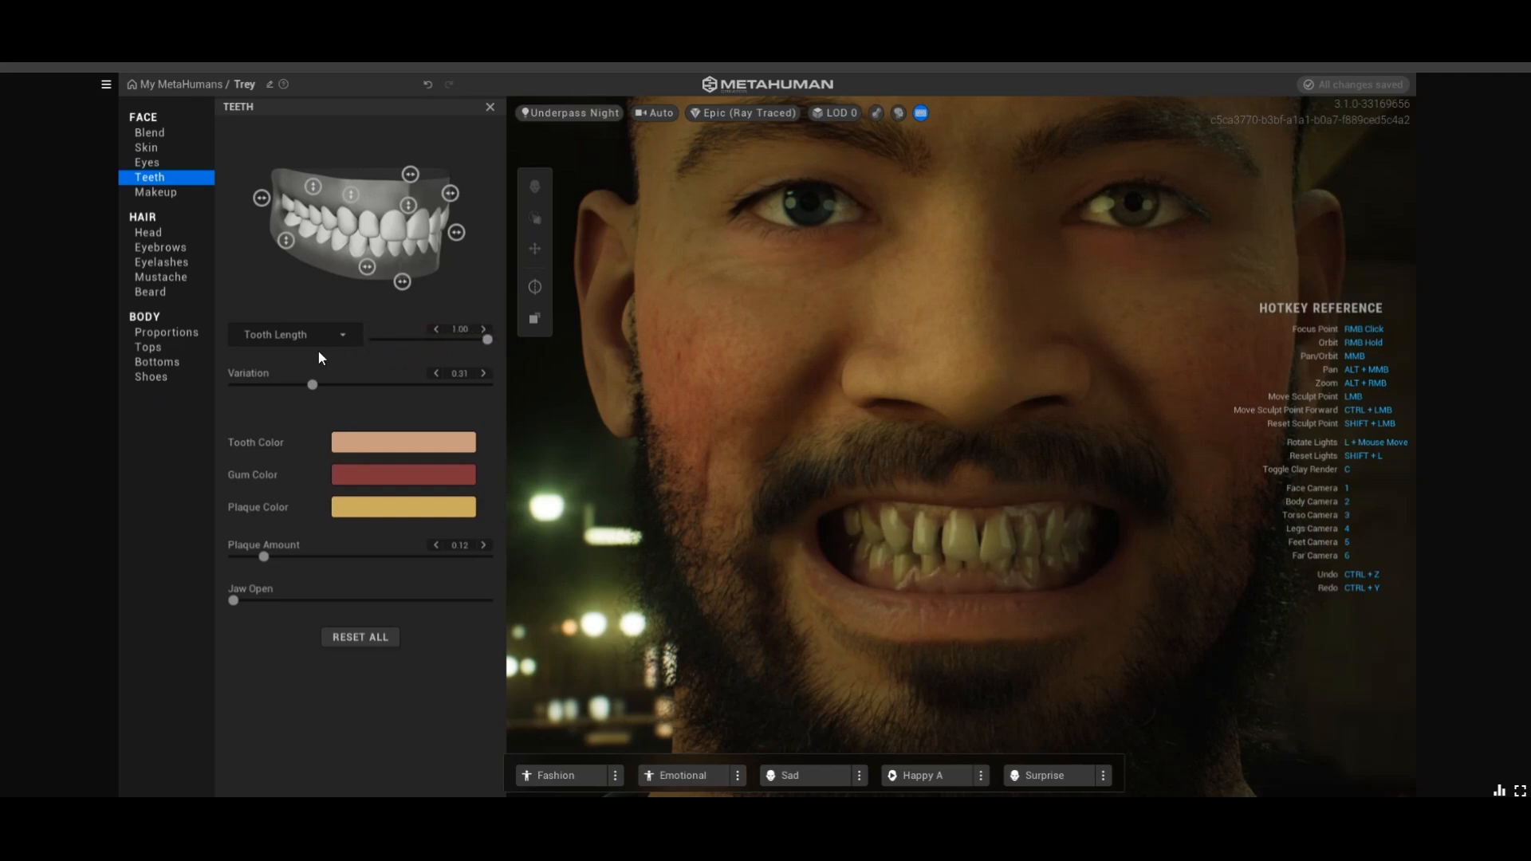
Set the Tooth Spacing to 1.00 and the Upper Shift of the teeth to 1.00
{"action": "left_click", "coordinate": [308, 340]}
{"action": "left_click", "coordinate": [297, 366]}
{"action": "left_click_drag", "start_coordinate": [443, 354], "coordinate": [503, 352]}
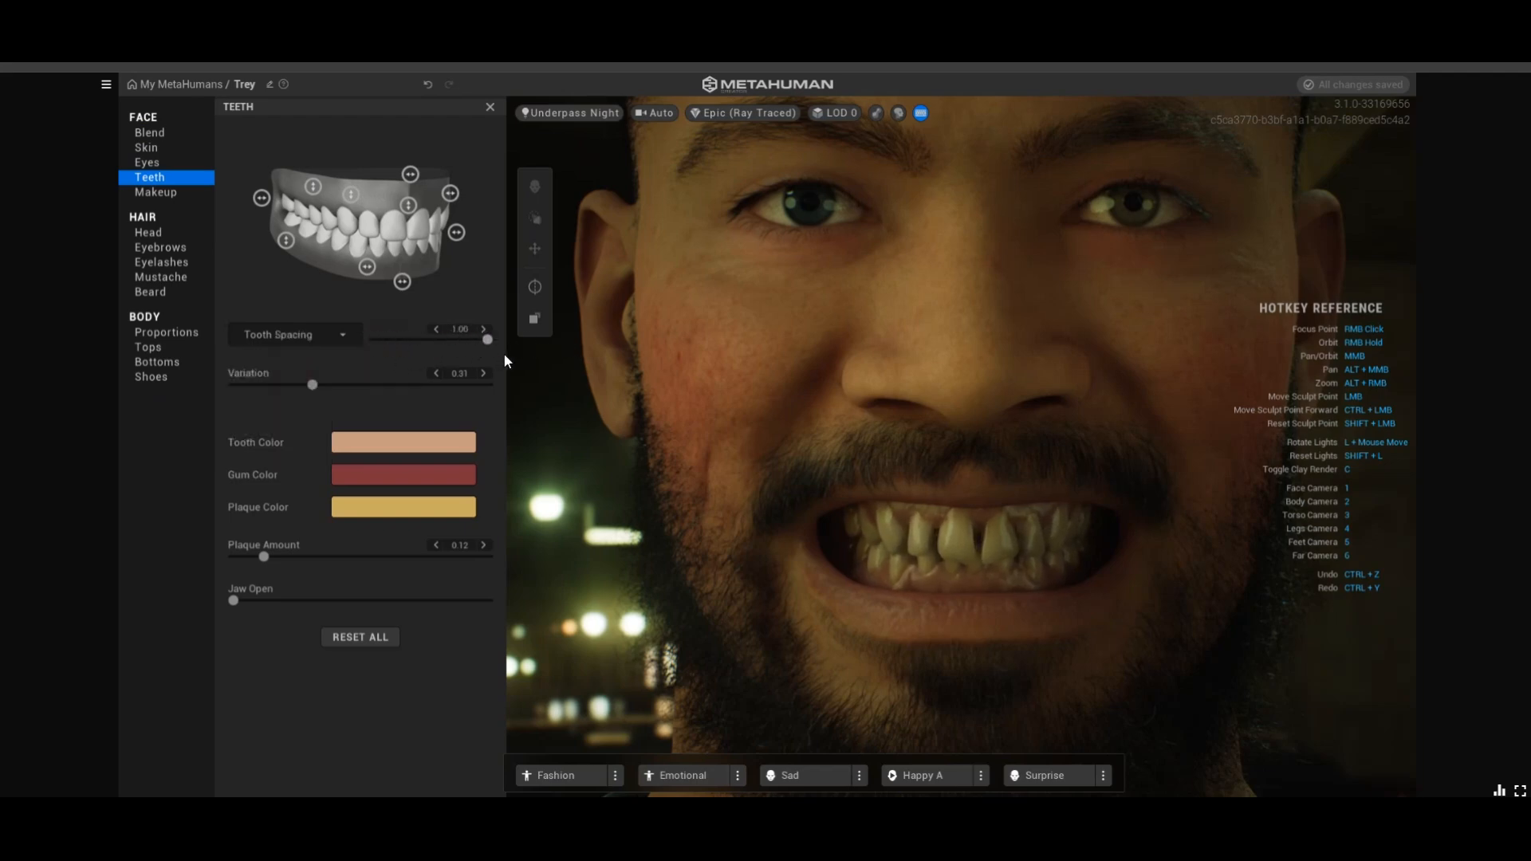
{"action": "left_click", "coordinate": [298, 351]}
{"action": "left_click", "coordinate": [288, 373]}
{"action": "left_click_drag", "start_coordinate": [486, 340], "coordinate": [655, 342]}
Set the teeth Lower Shift to 1.00 and the Overbite to -1.00
{"action": "left_click", "coordinate": [294, 342]}
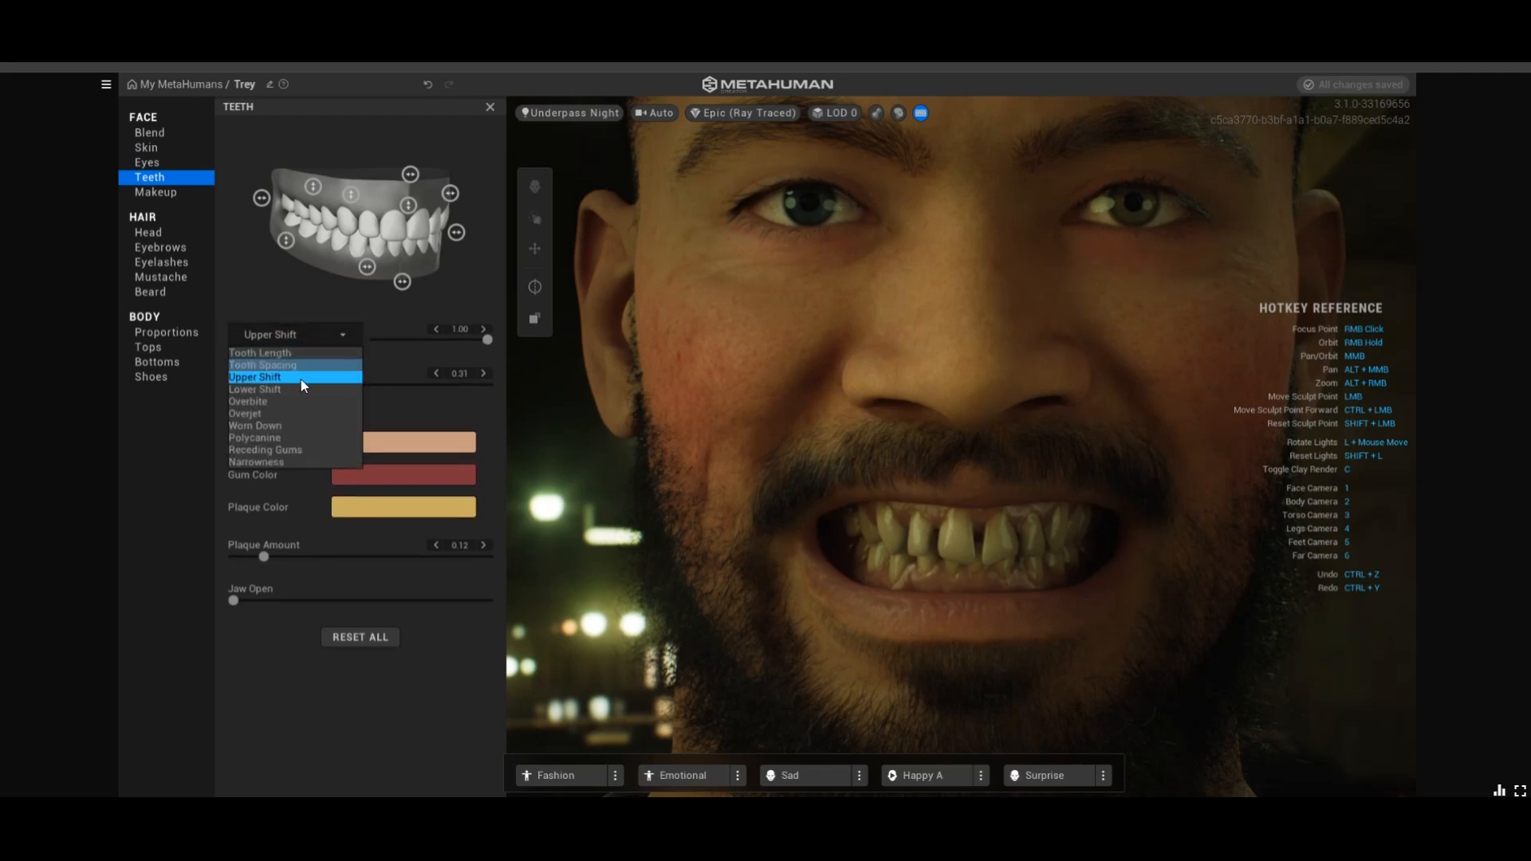
{"action": "left_click", "coordinate": [294, 389]}
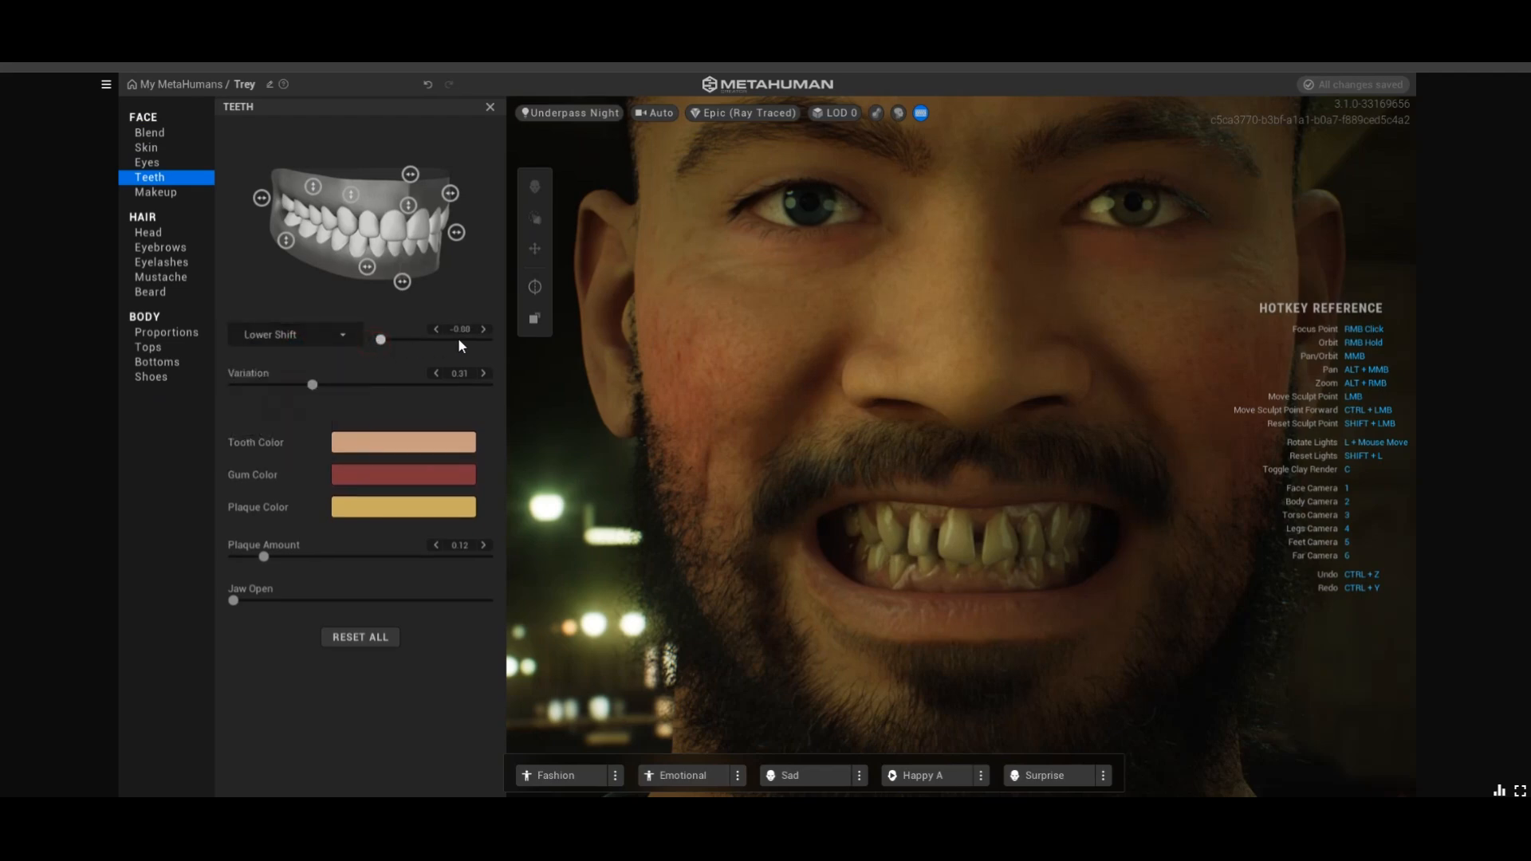
{"action": "left_click_drag", "start_coordinate": [461, 346], "coordinate": [567, 332]}
{"action": "left_click", "coordinate": [295, 339]}
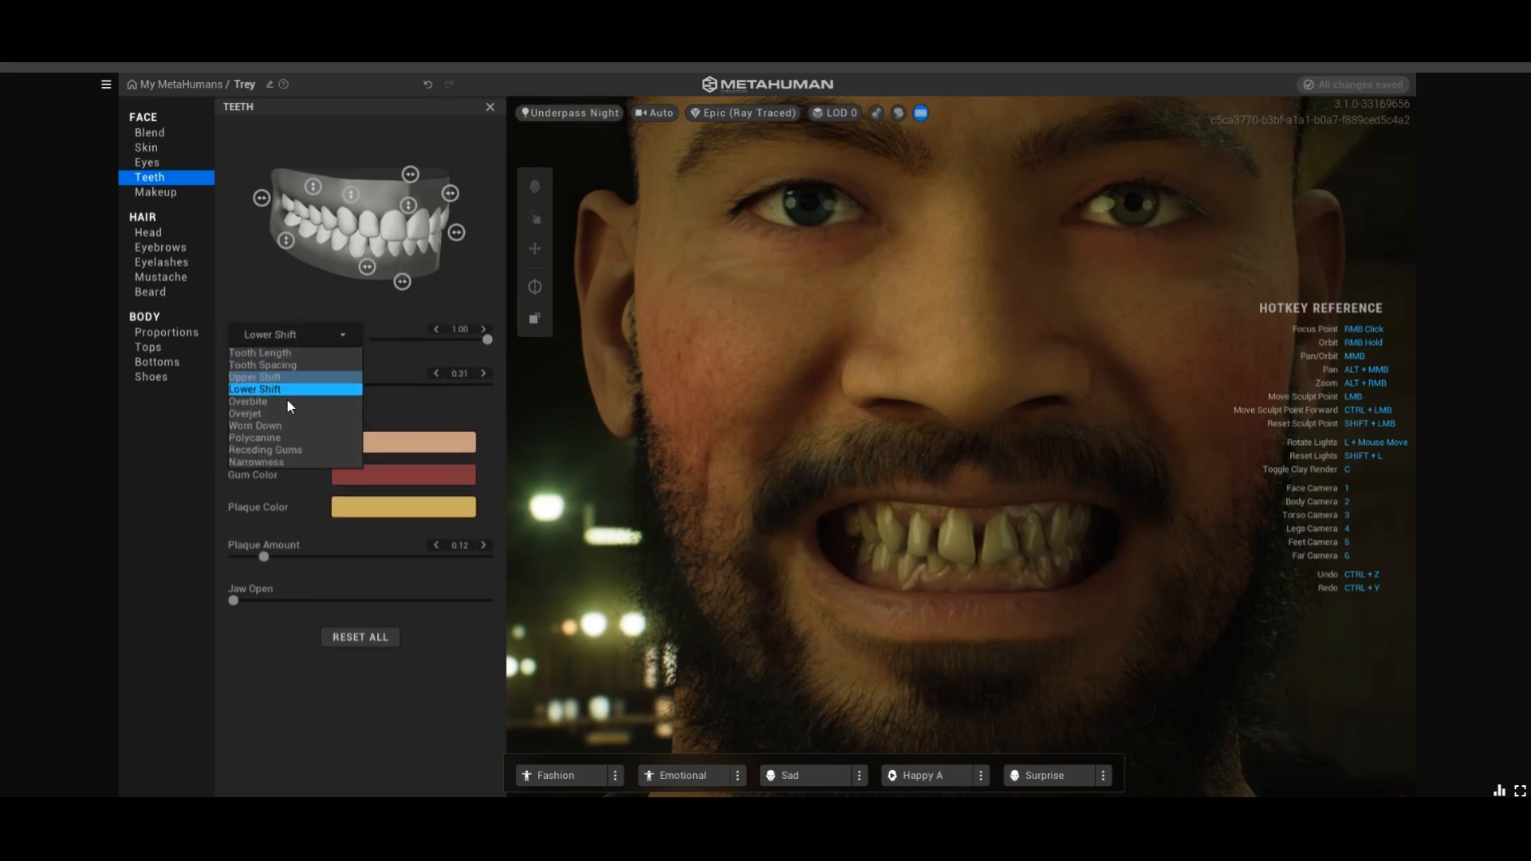
{"action": "left_click", "coordinate": [285, 402]}
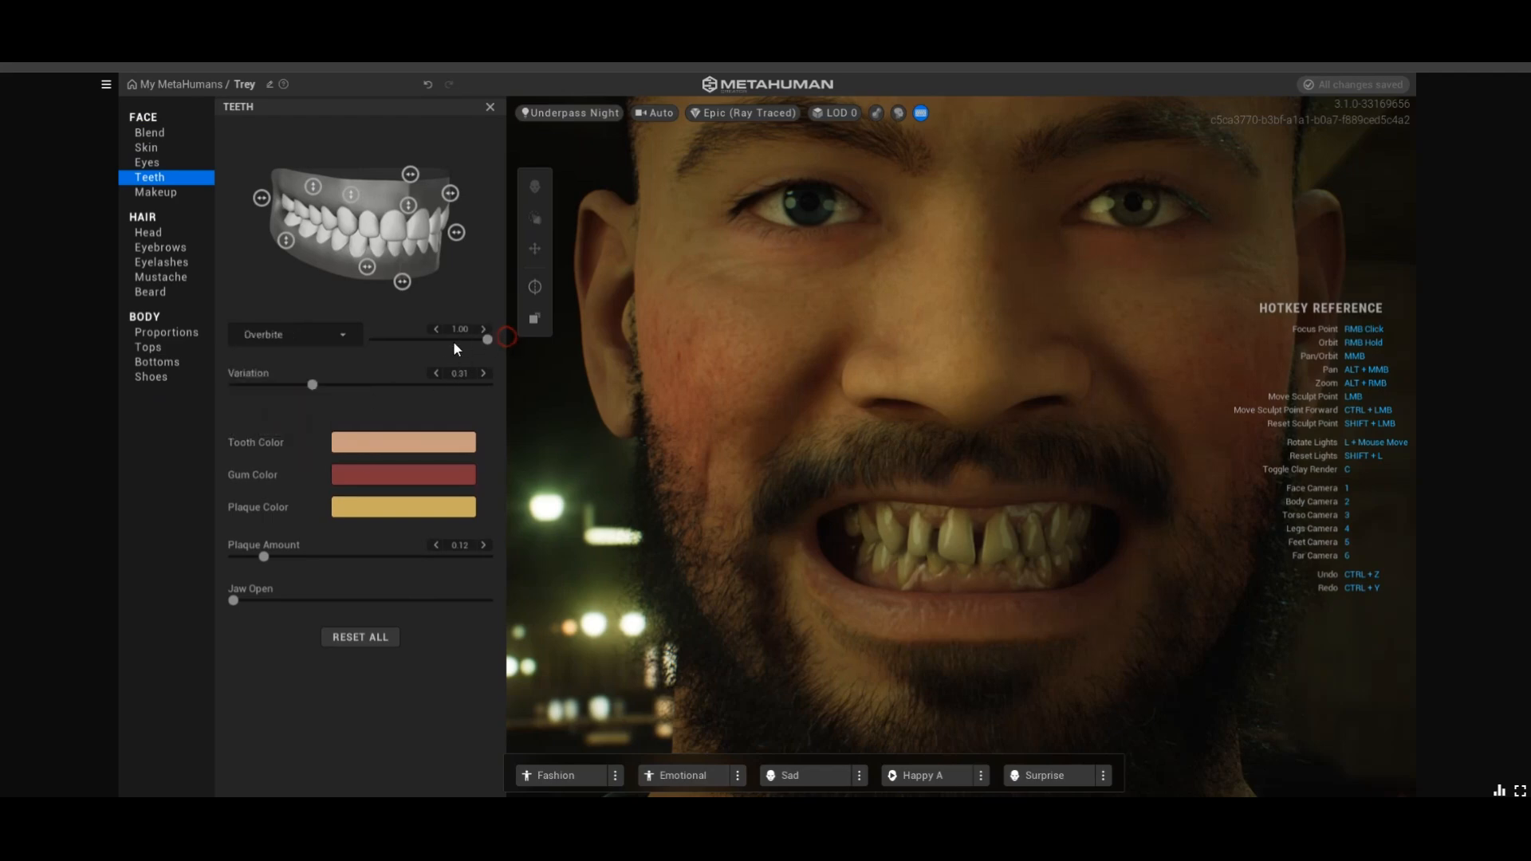
{"action": "left_click_drag", "start_coordinate": [484, 340], "coordinate": [333, 342]}
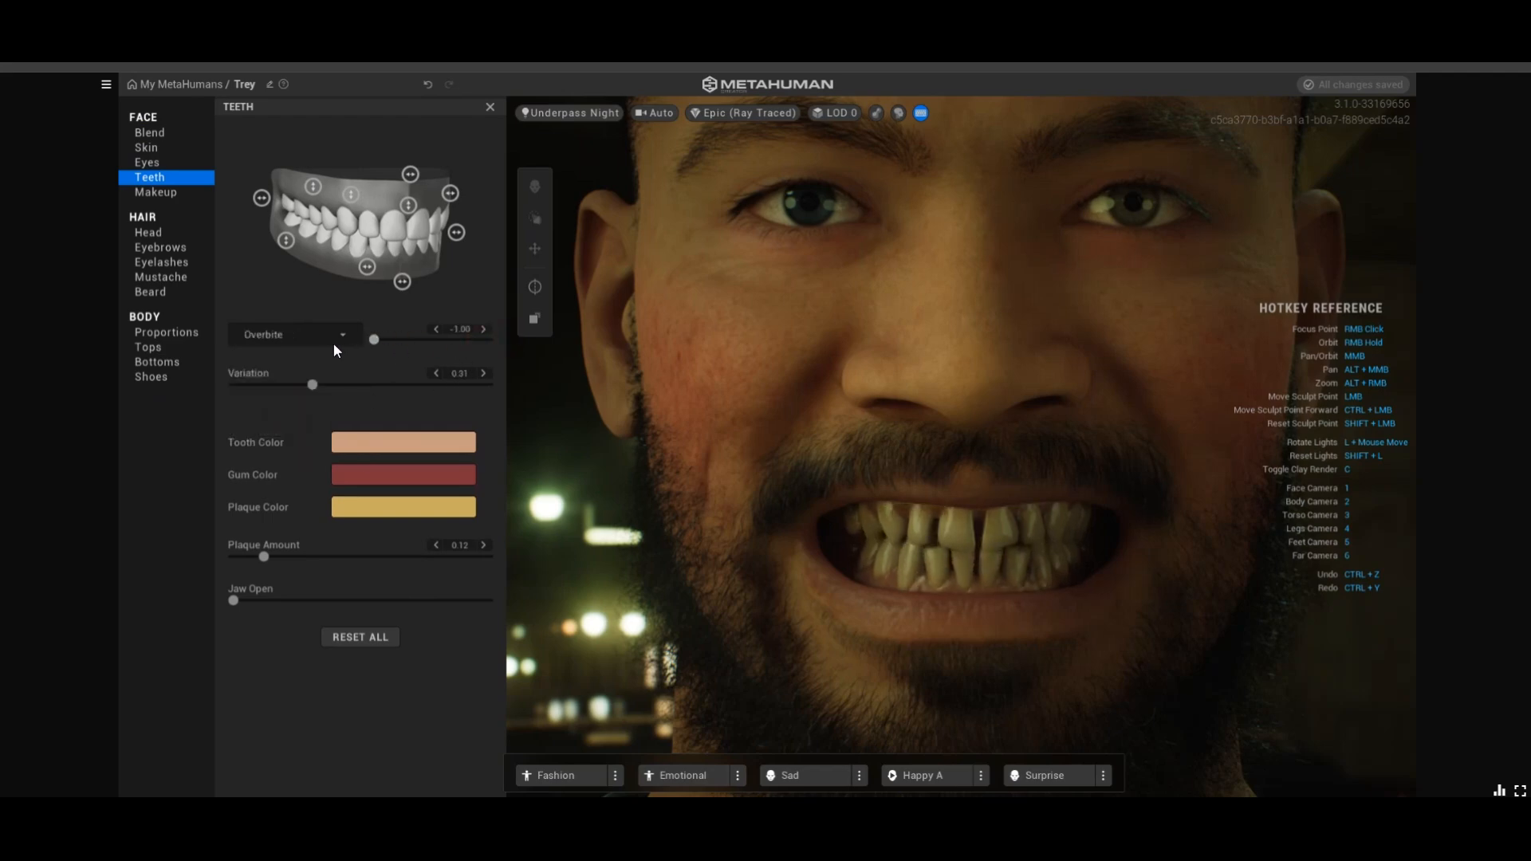
Set the teeth Overjet to 0.00 and increase the Worn Down amount
{"action": "left_click", "coordinate": [252, 341]}
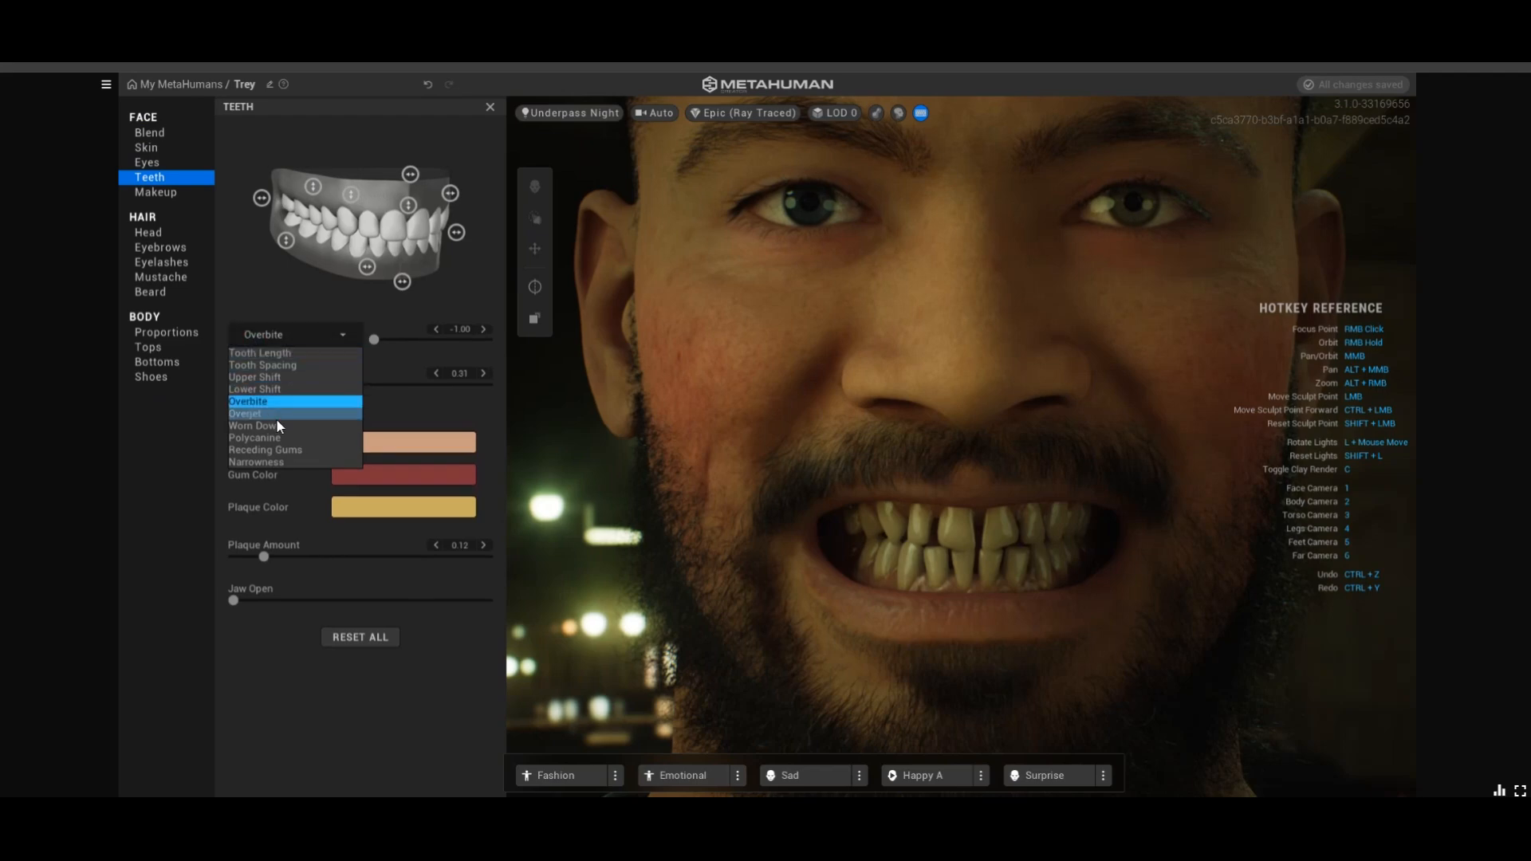
{"action": "left_click", "coordinate": [276, 418]}
{"action": "left_click_drag", "start_coordinate": [488, 341], "coordinate": [333, 358]}
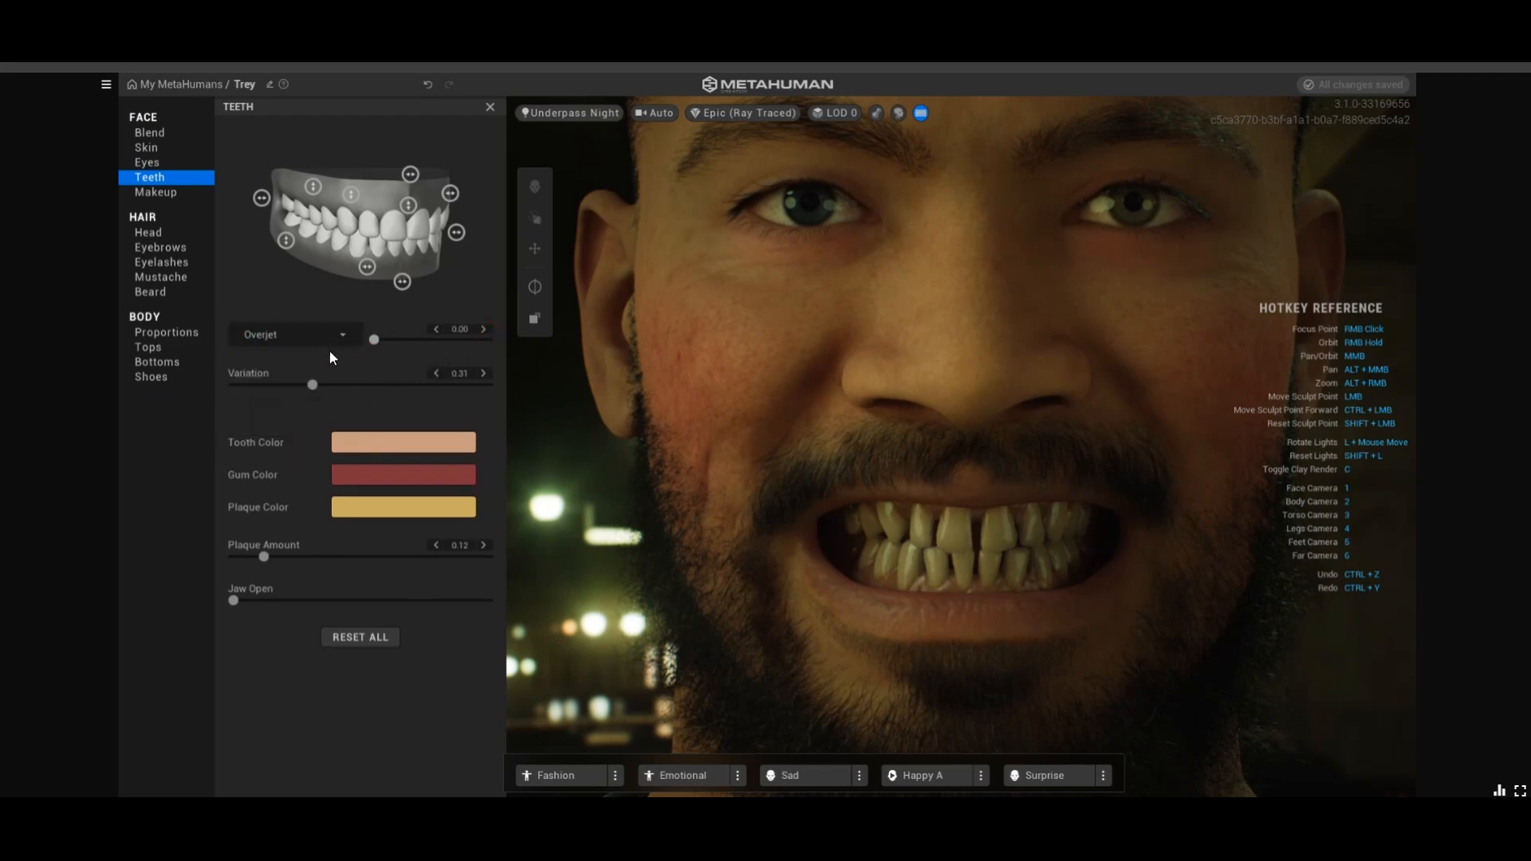
{"action": "left_click", "coordinate": [280, 334]}
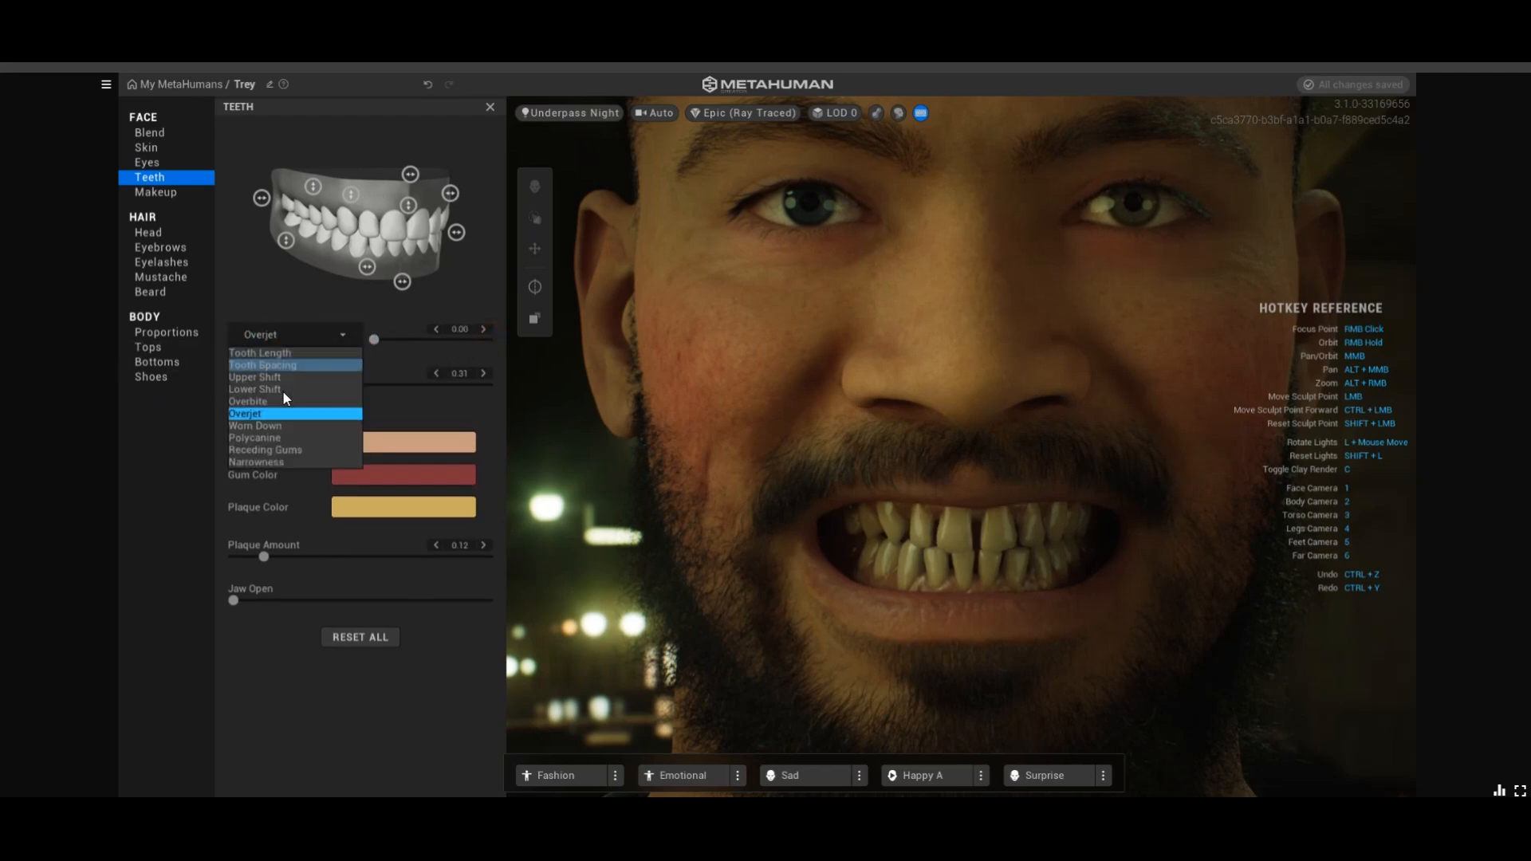
{"action": "left_click", "coordinate": [267, 426]}
{"action": "left_click_drag", "start_coordinate": [405, 339], "coordinate": [558, 341]}
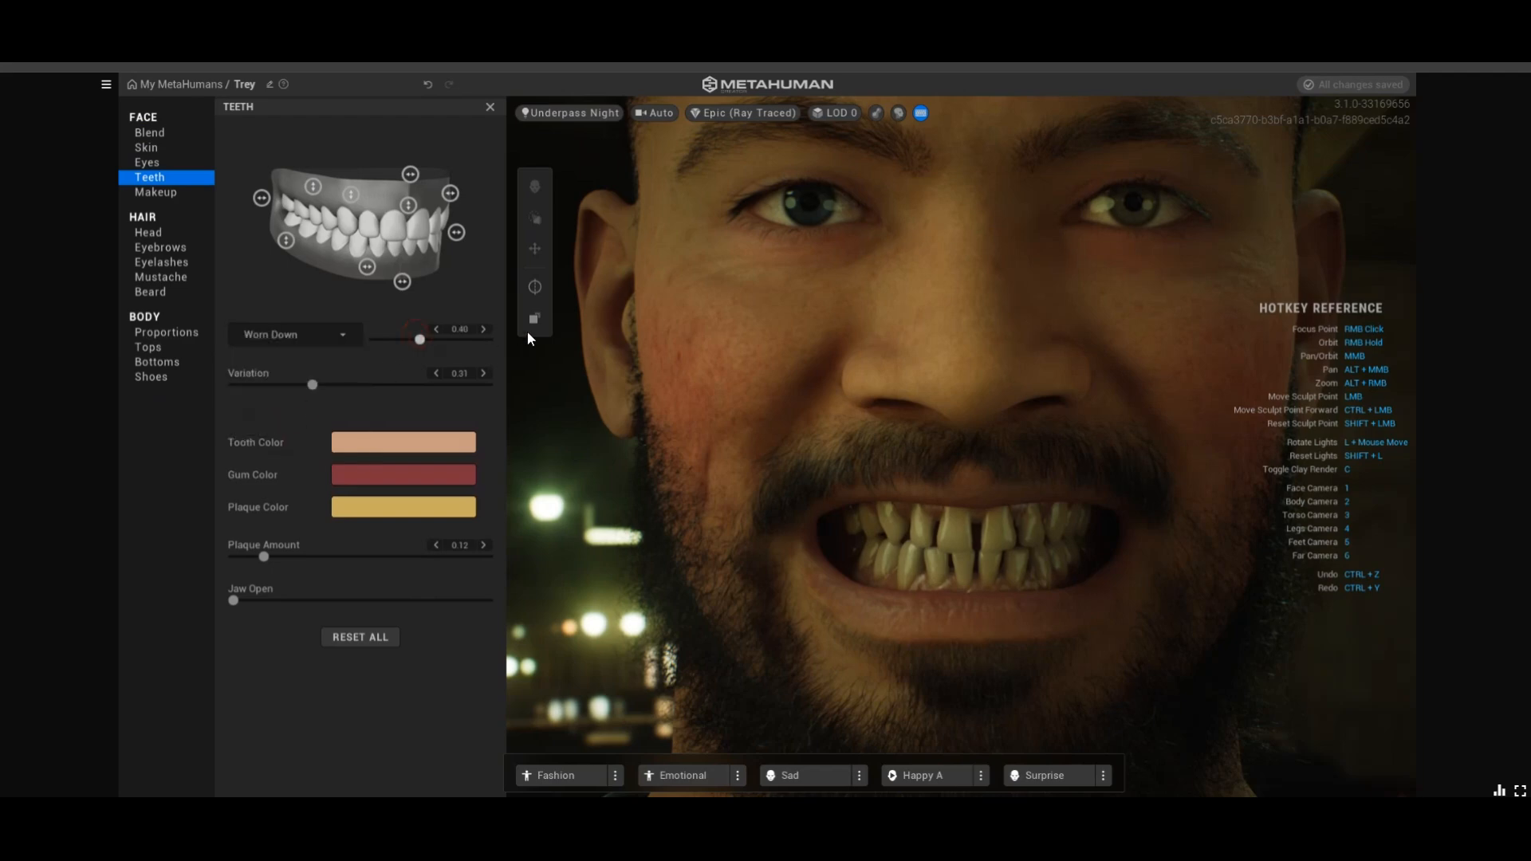
Set the teeth Polycanine value to 1.00
{"action": "left_click", "coordinate": [268, 336]}
{"action": "left_click", "coordinate": [282, 435]}
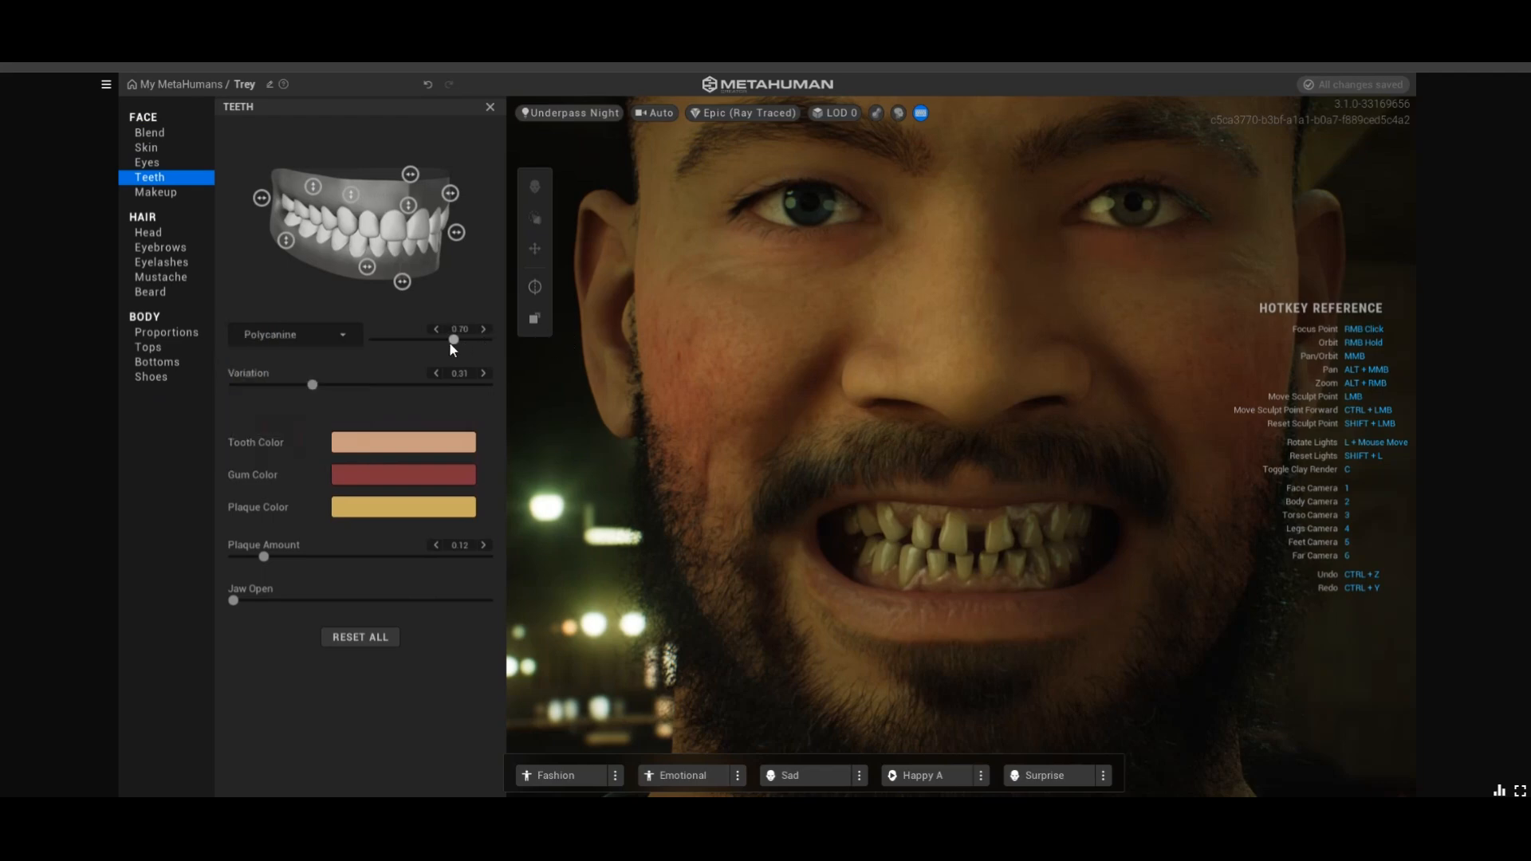
{"action": "left_click_drag", "start_coordinate": [444, 345], "coordinate": [513, 339]}
{"action": "left_click_drag", "start_coordinate": [323, 347], "coordinate": [193, 353]}
Set the Receding Gums to 0.00 and the Narrowness of the teeth to 1.00
{"action": "left_click", "coordinate": [294, 334]}
{"action": "left_click", "coordinate": [297, 462]}
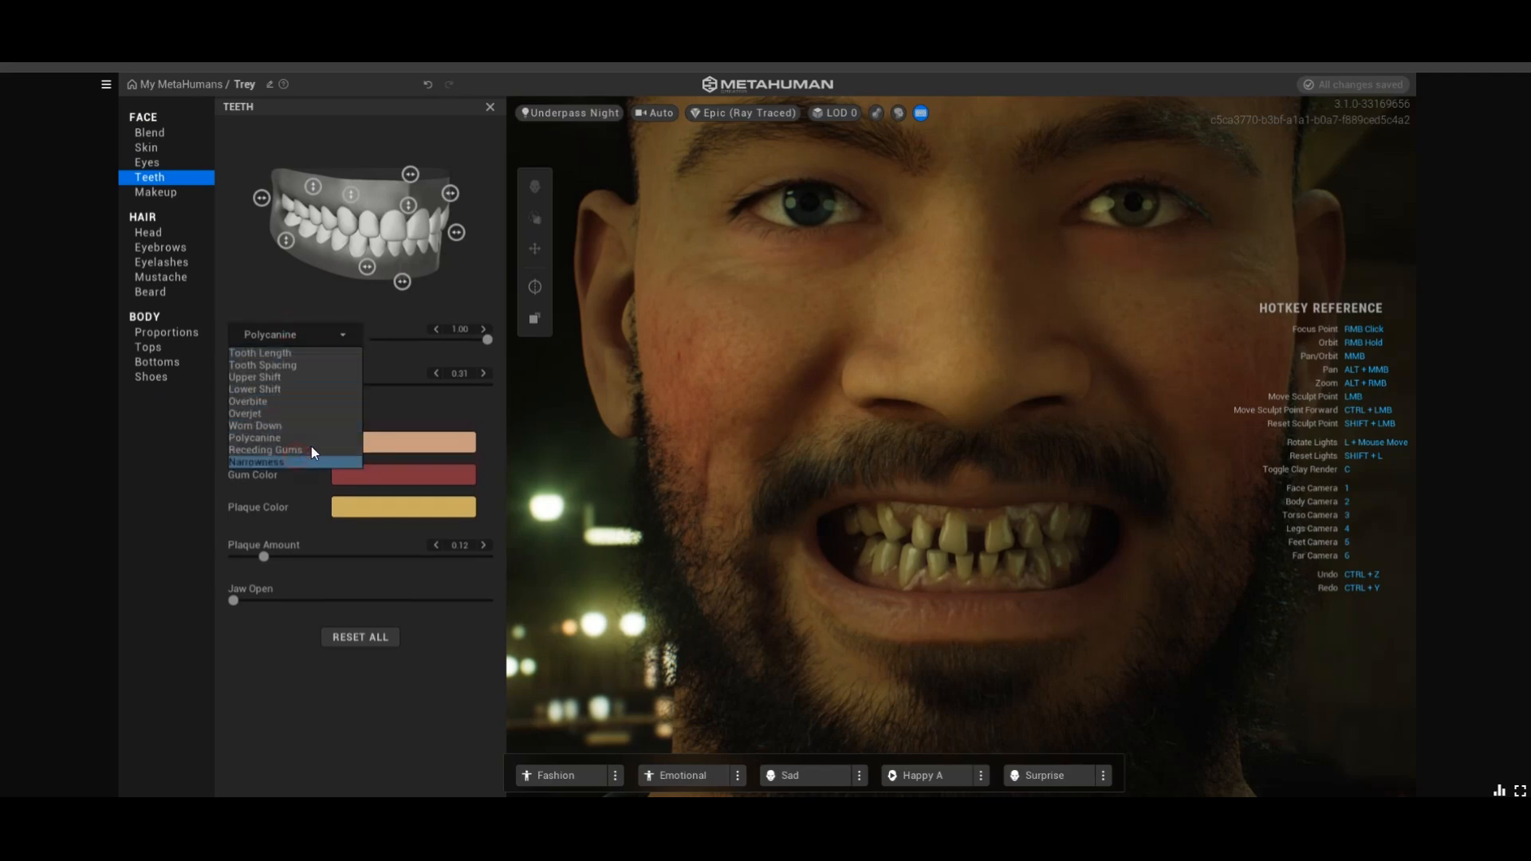
{"action": "left_click", "coordinate": [344, 341]}
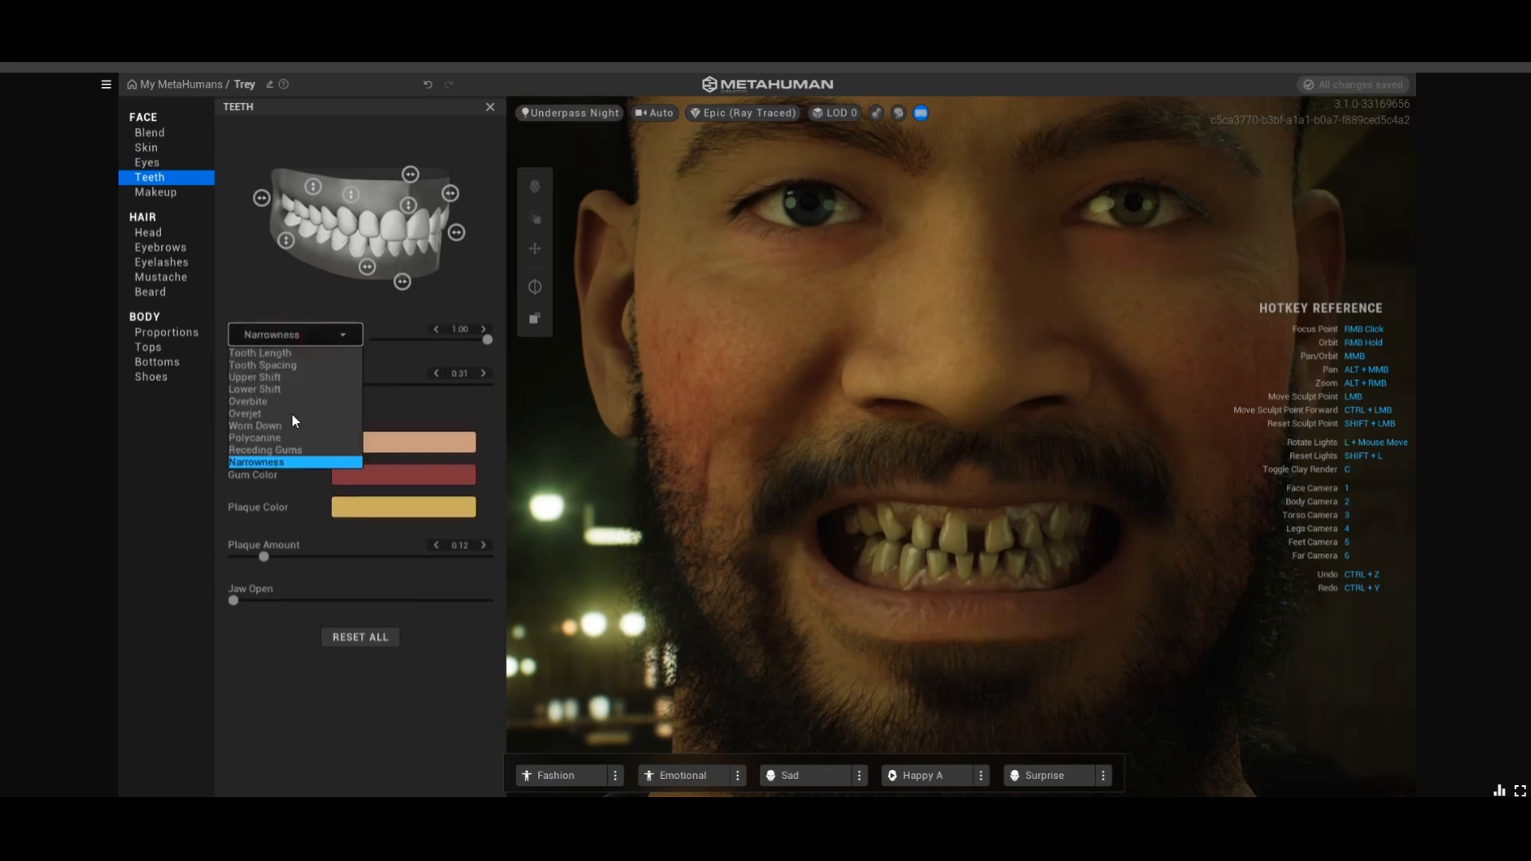
{"action": "left_click", "coordinate": [312, 442]}
{"action": "left_click_drag", "start_coordinate": [444, 341], "coordinate": [321, 346]}
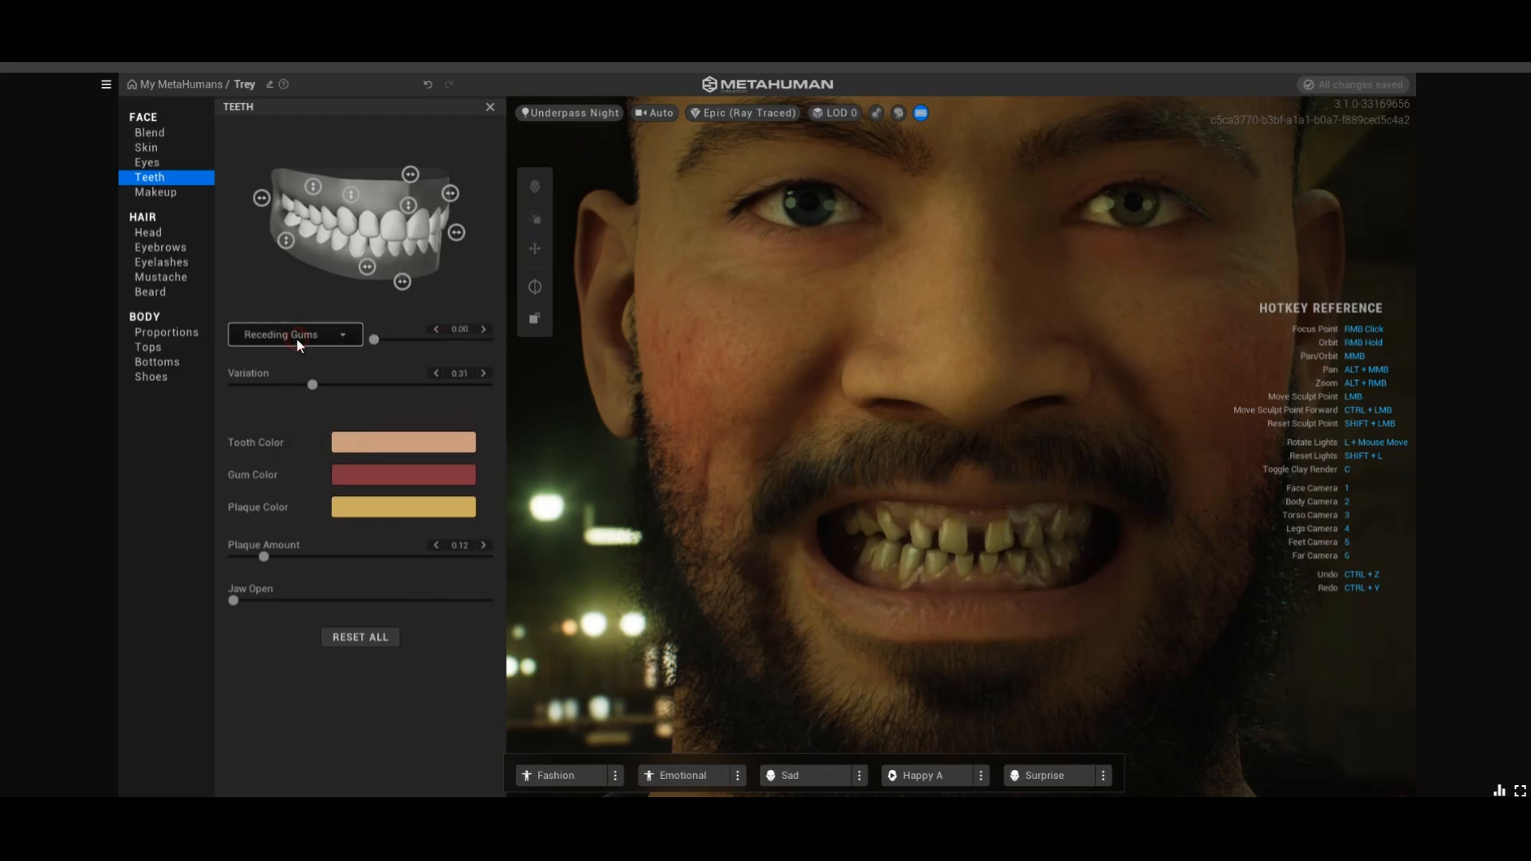
{"action": "left_click", "coordinate": [295, 338]}
{"action": "left_click", "coordinate": [291, 463]}
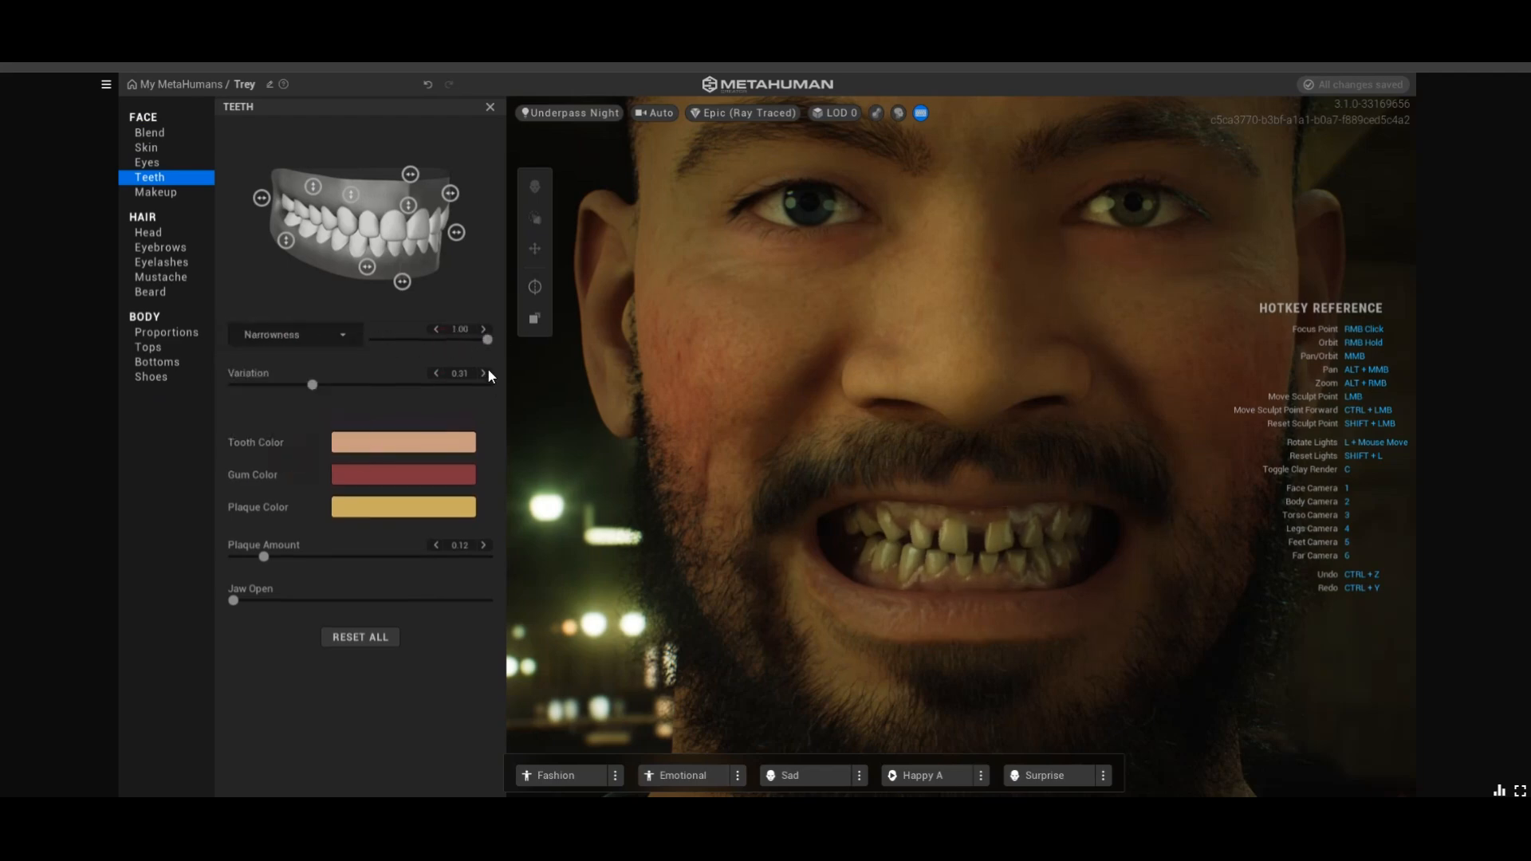
{"action": "left_click_drag", "start_coordinate": [353, 346], "coordinate": [544, 347]}
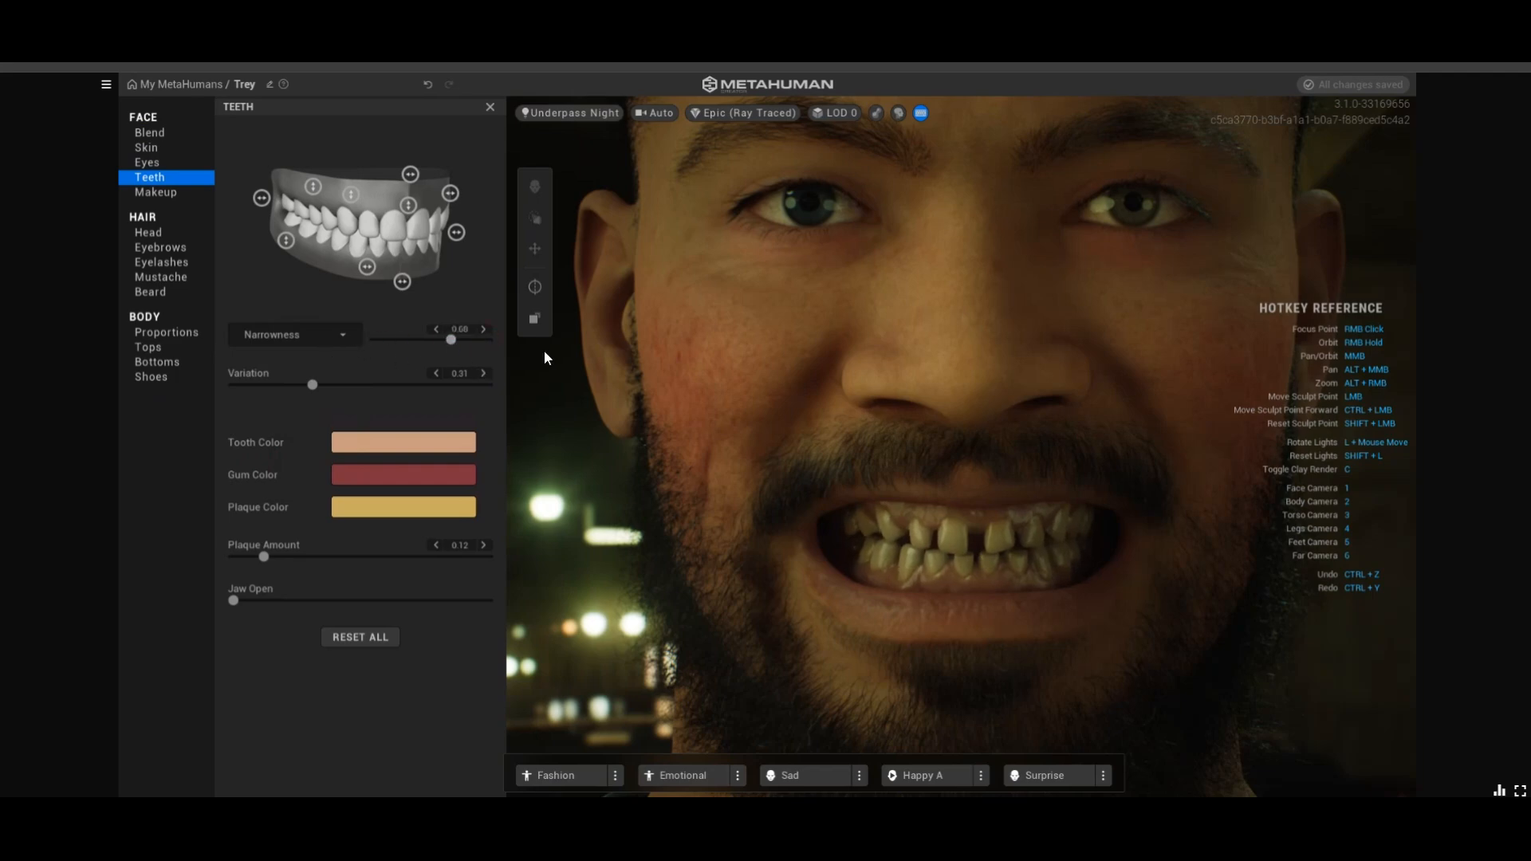
Change the tooth color to a yellowish tan and the gum color to a pinker red with V at 1.00
{"action": "left_click", "coordinate": [370, 444]}
{"action": "left_click_drag", "start_coordinate": [488, 452], "coordinate": [558, 519]}
{"action": "left_click", "coordinate": [153, 639]}
{"action": "left_click", "coordinate": [375, 507]}
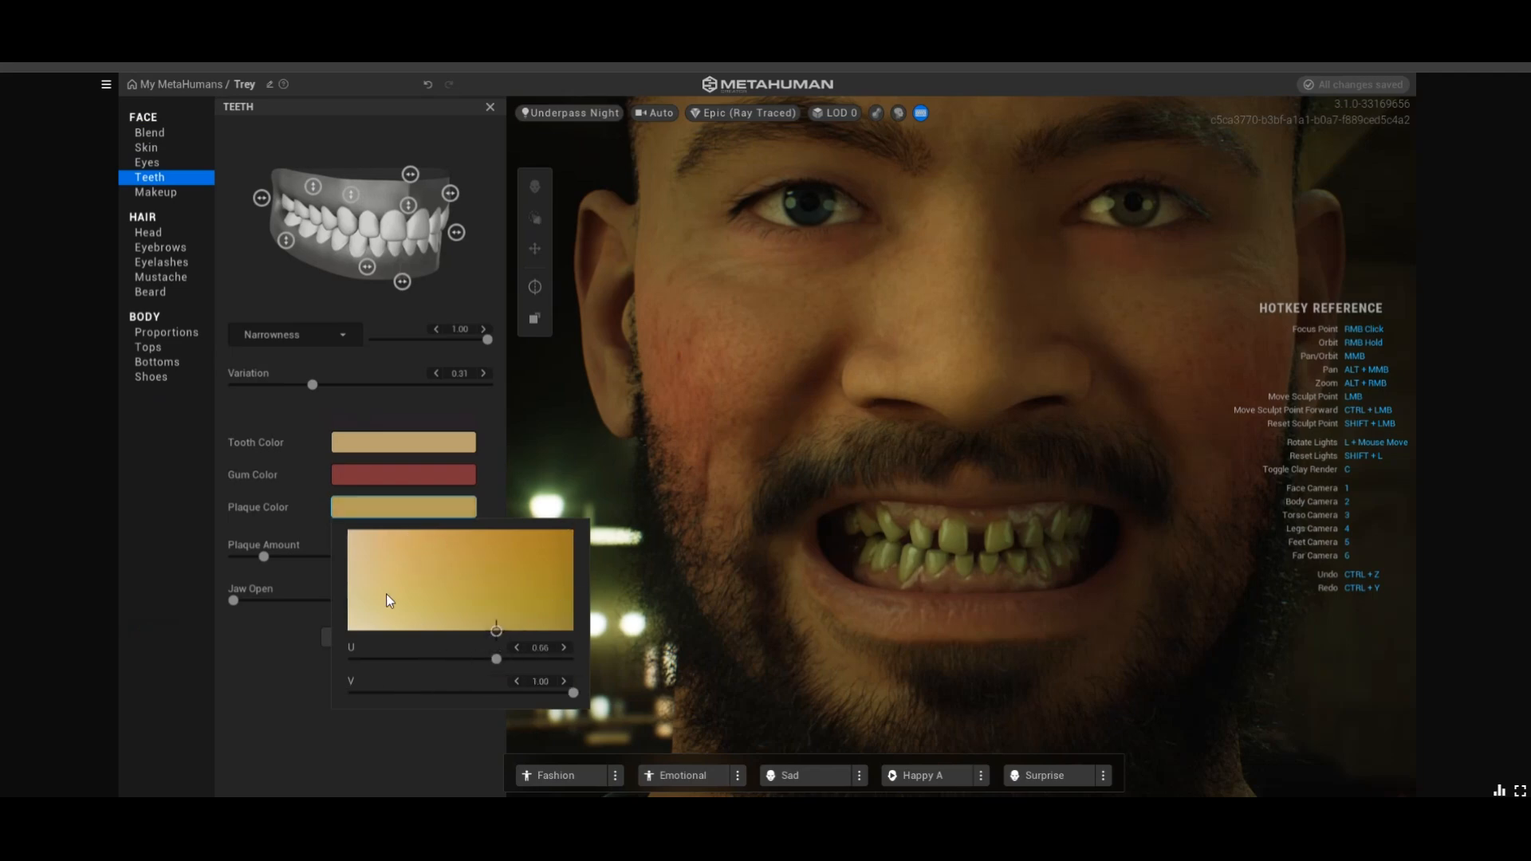
{"action": "left_click", "coordinate": [385, 477]}
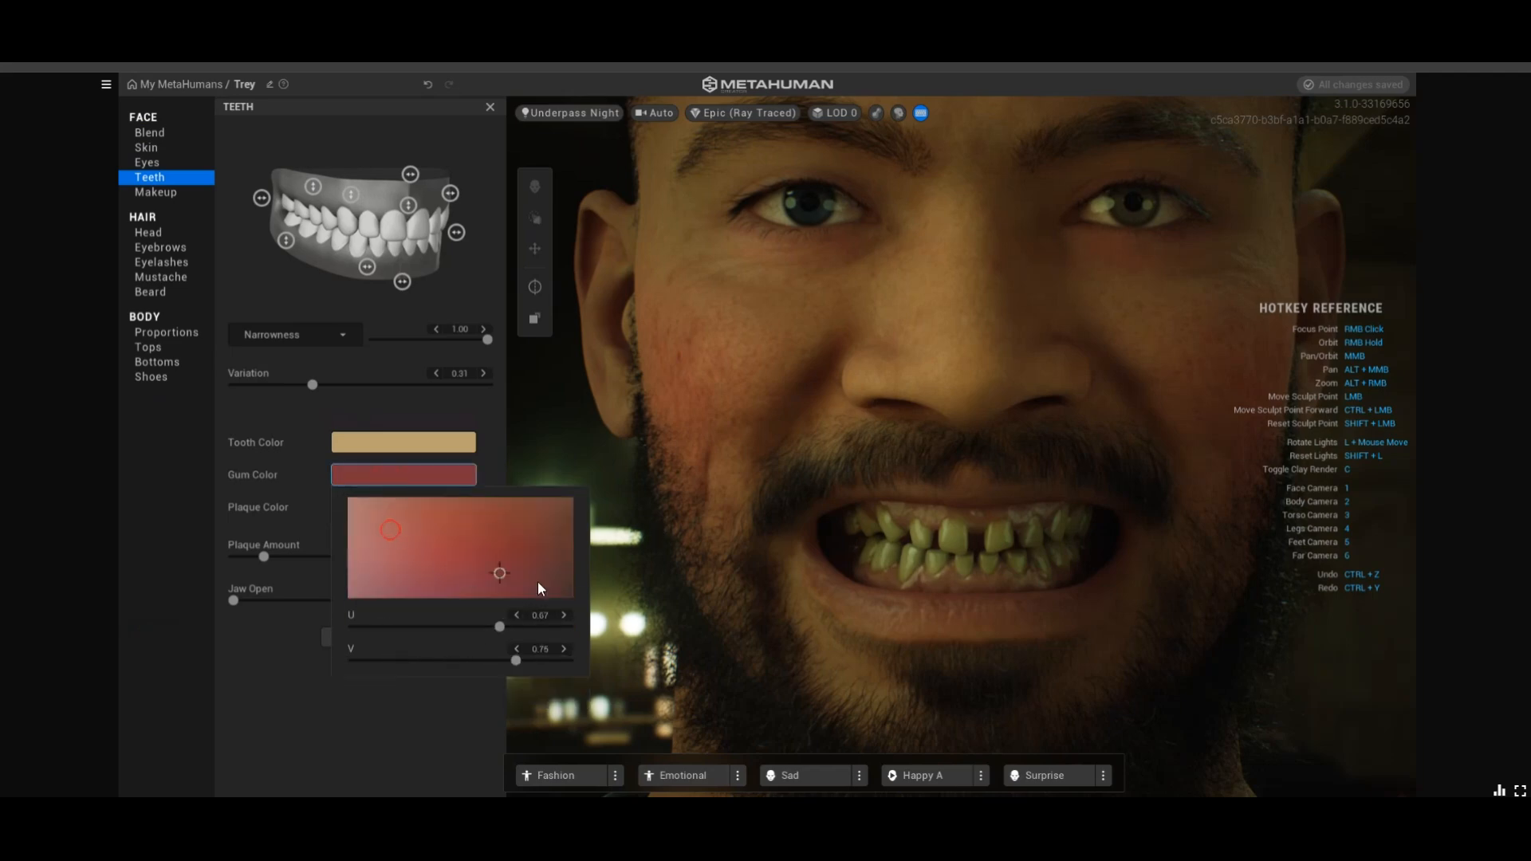
{"action": "left_click_drag", "start_coordinate": [496, 511], "coordinate": [459, 626]}
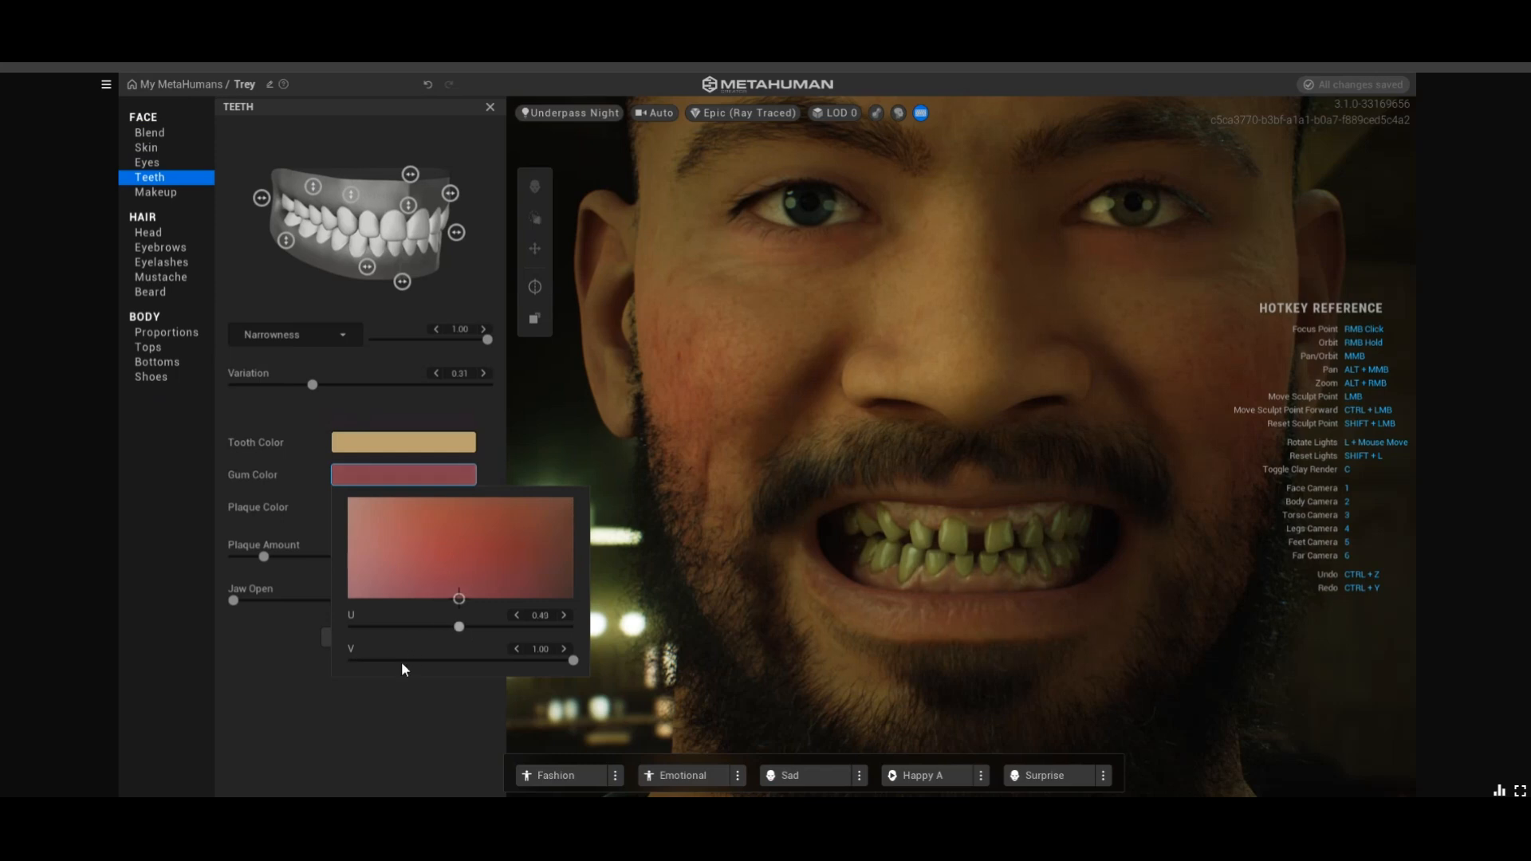
Open the jaw to about two thirds of its range and reset all teeth settings
{"action": "left_click", "coordinate": [290, 703]}
{"action": "left_click_drag", "start_coordinate": [233, 600], "coordinate": [418, 600]}
{"action": "left_click", "coordinate": [395, 638]}
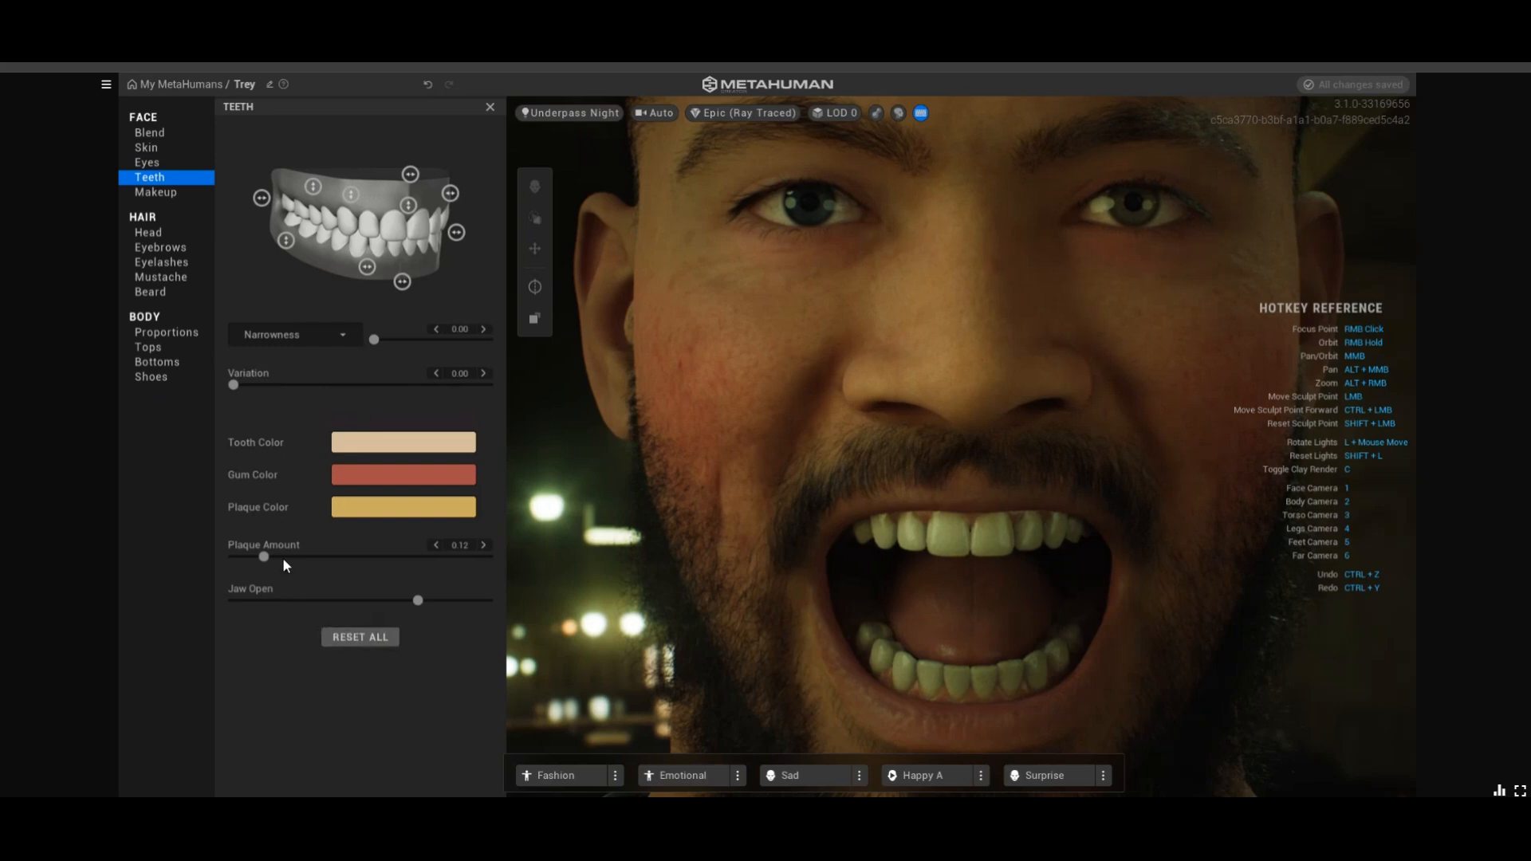
Apply foundation makeup to the face using the middle orange-brown shade in the first row of swatches
{"action": "left_click", "coordinate": [170, 195]}
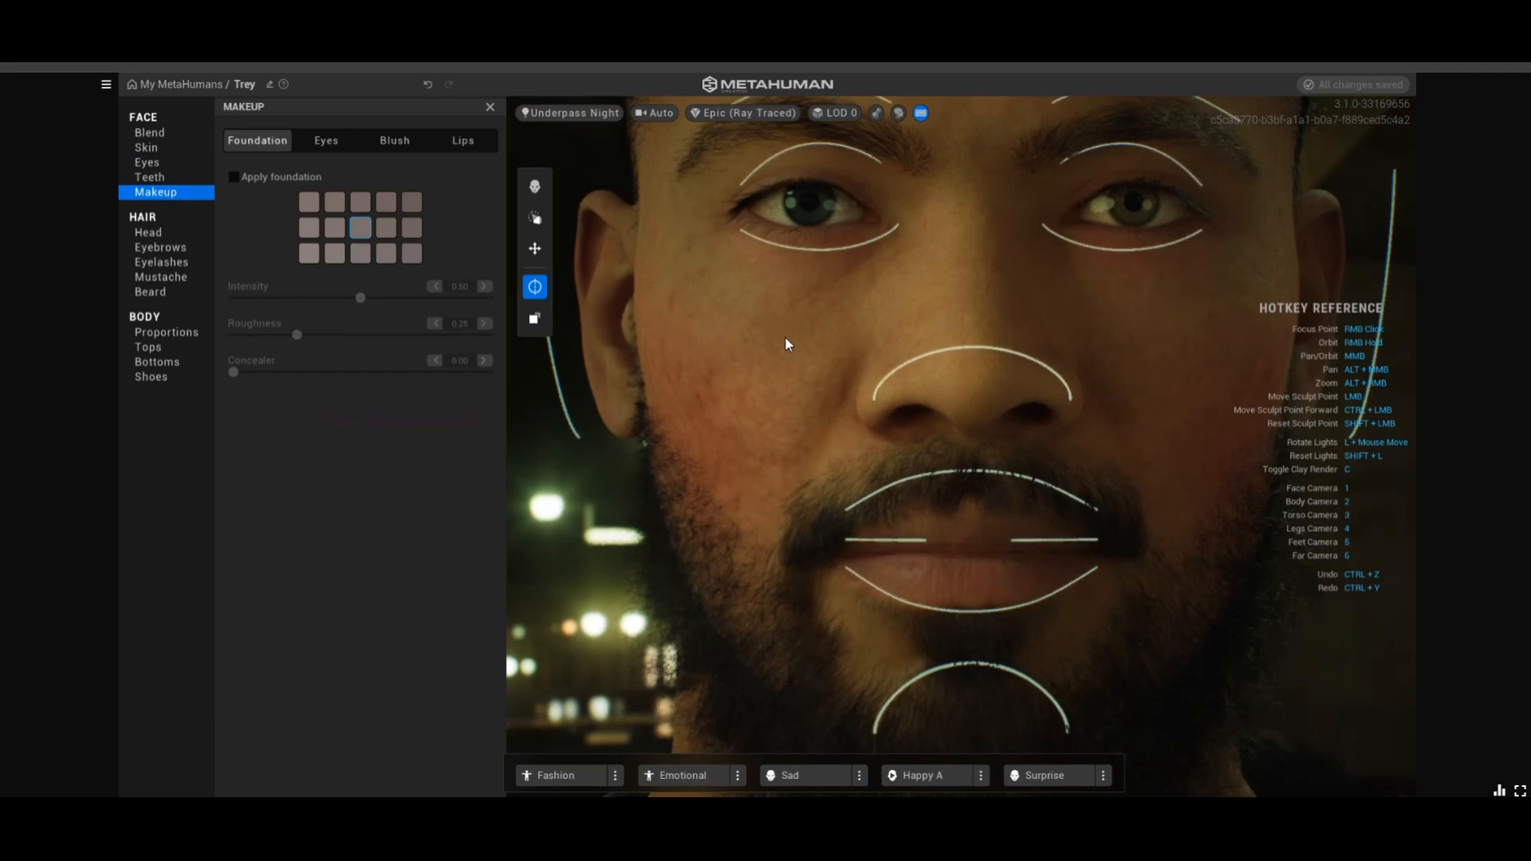
{"action": "middle_click_drag", "start_coordinate": [928, 317], "coordinate": [921, 418]}
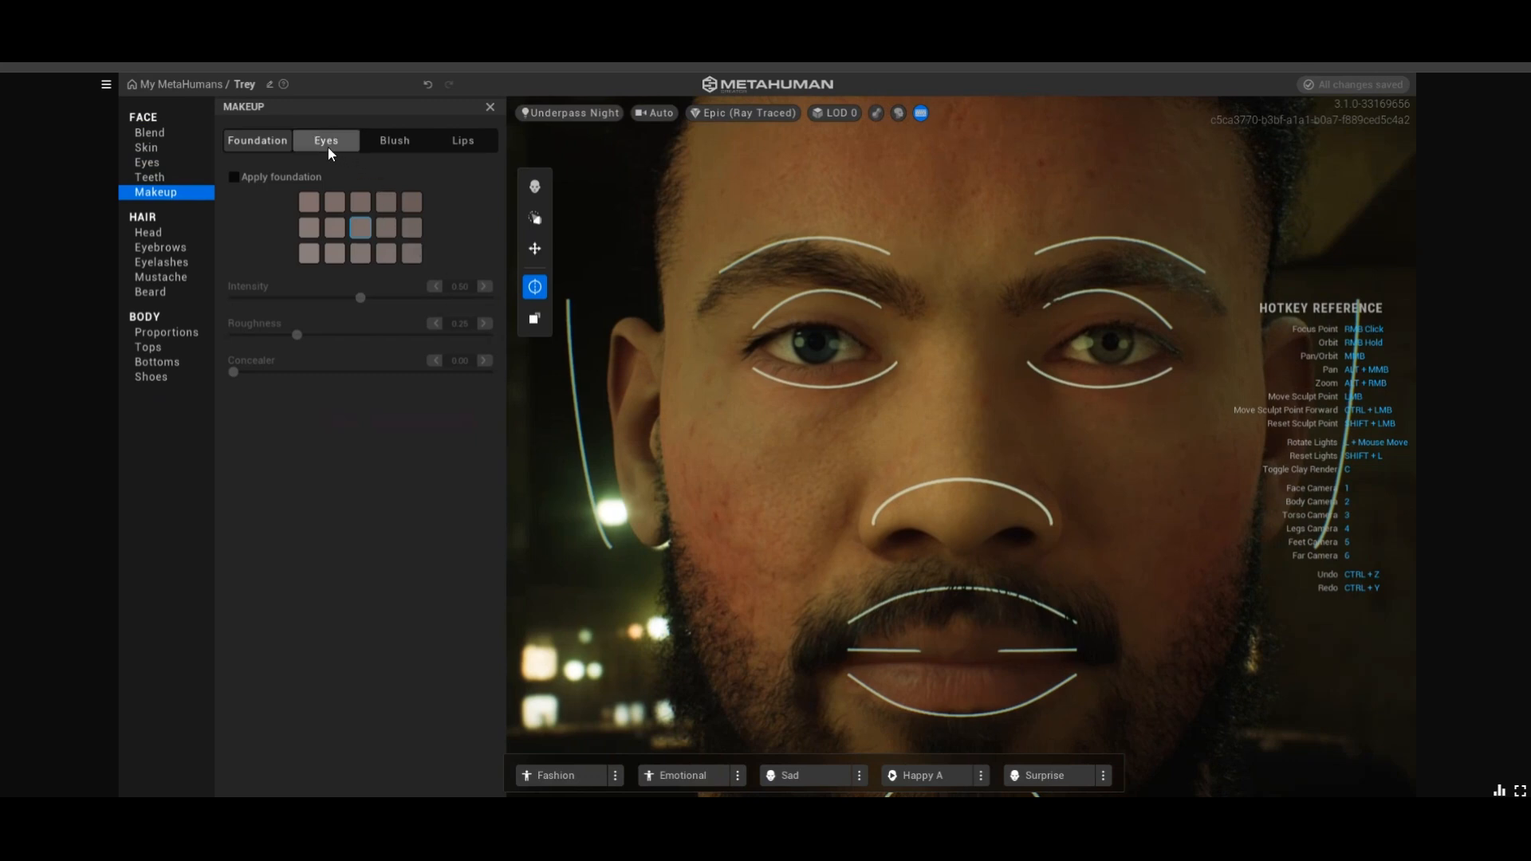
{"action": "left_click", "coordinate": [235, 176]}
{"action": "left_click", "coordinate": [407, 202]}
{"action": "left_click", "coordinate": [359, 209]}
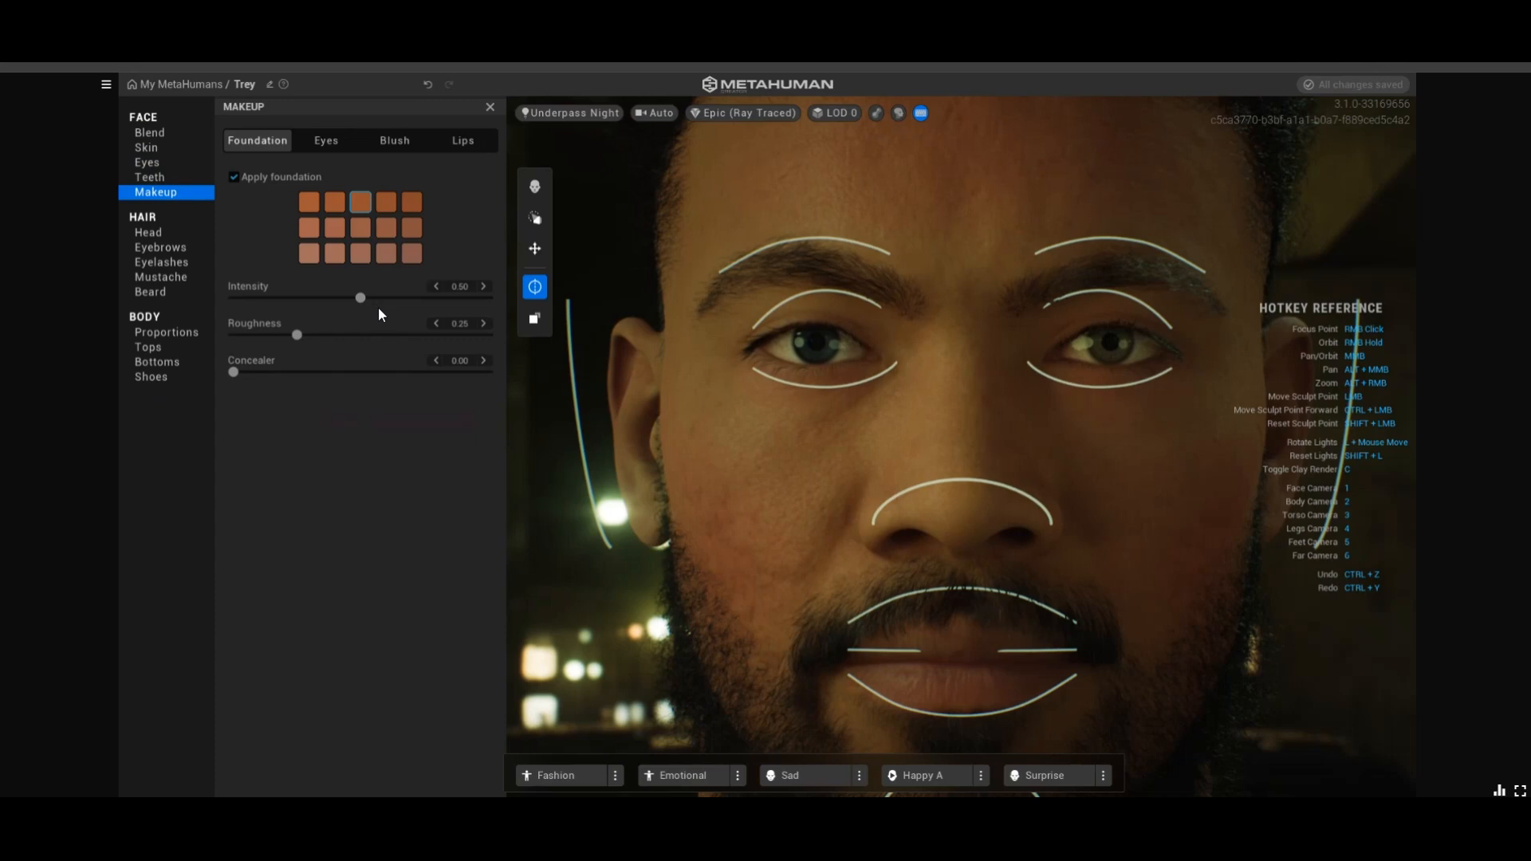
Set the foundation Intensity, Roughness and Concealer to 1.00 and check the face from both sides
{"action": "left_click_drag", "start_coordinate": [362, 297], "coordinate": [558, 322]}
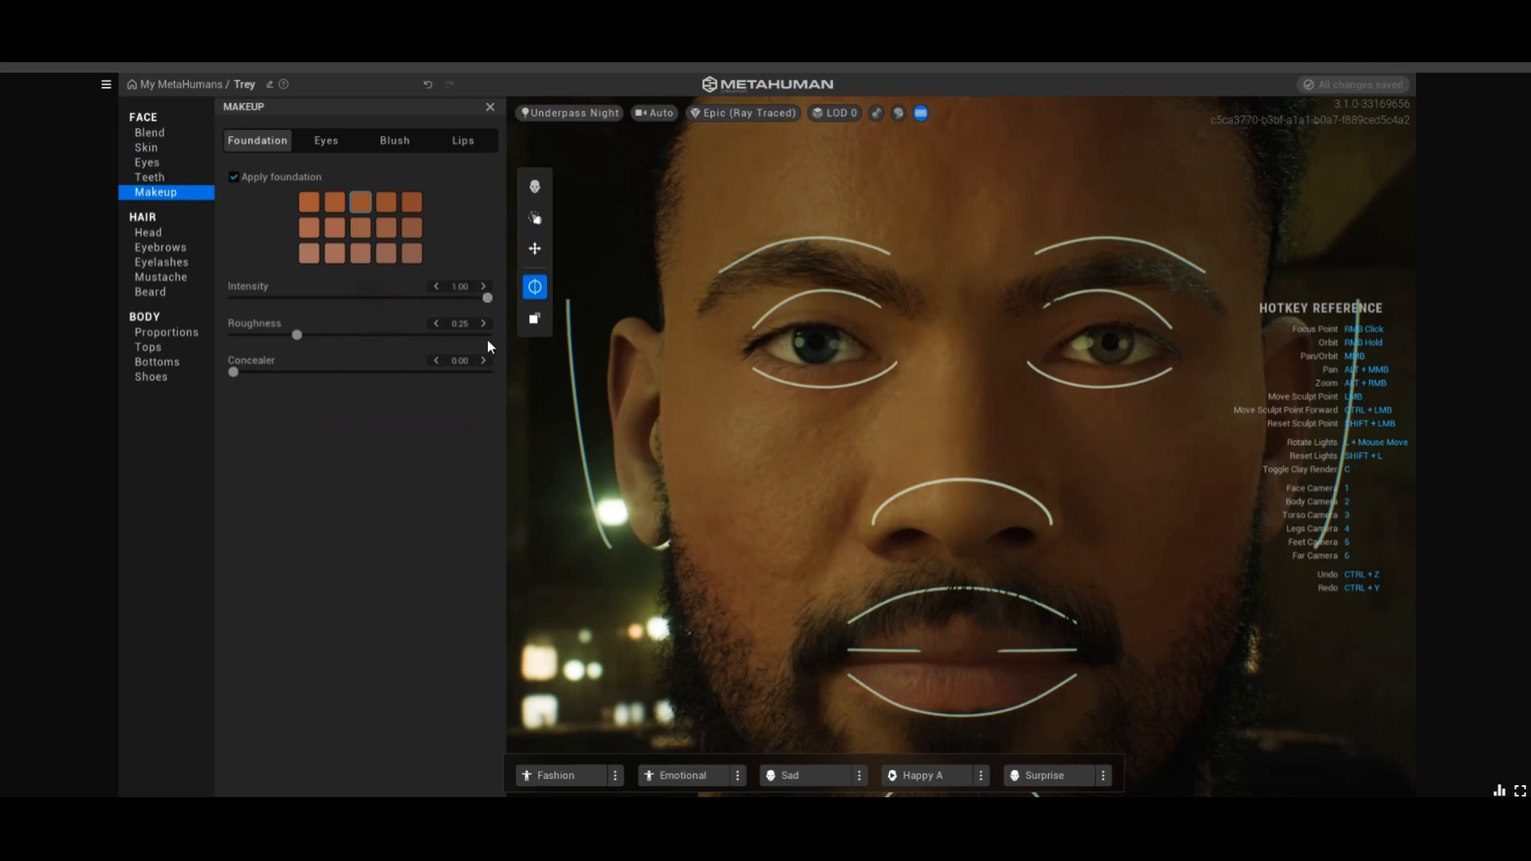
{"action": "left_click_drag", "start_coordinate": [346, 351], "coordinate": [610, 355]}
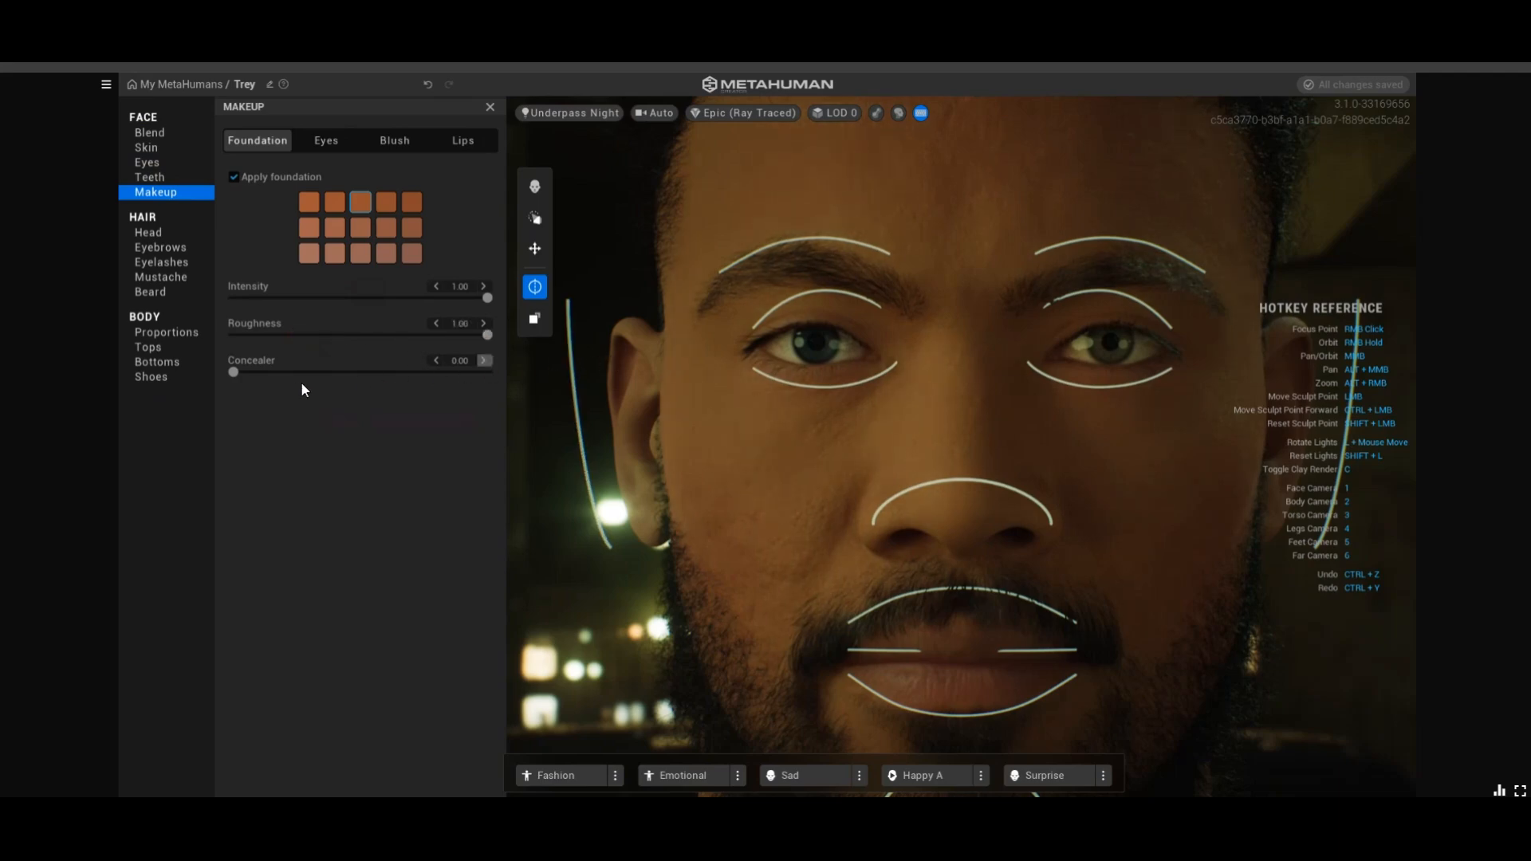
{"action": "left_click_drag", "start_coordinate": [537, 392], "coordinate": [635, 390]}
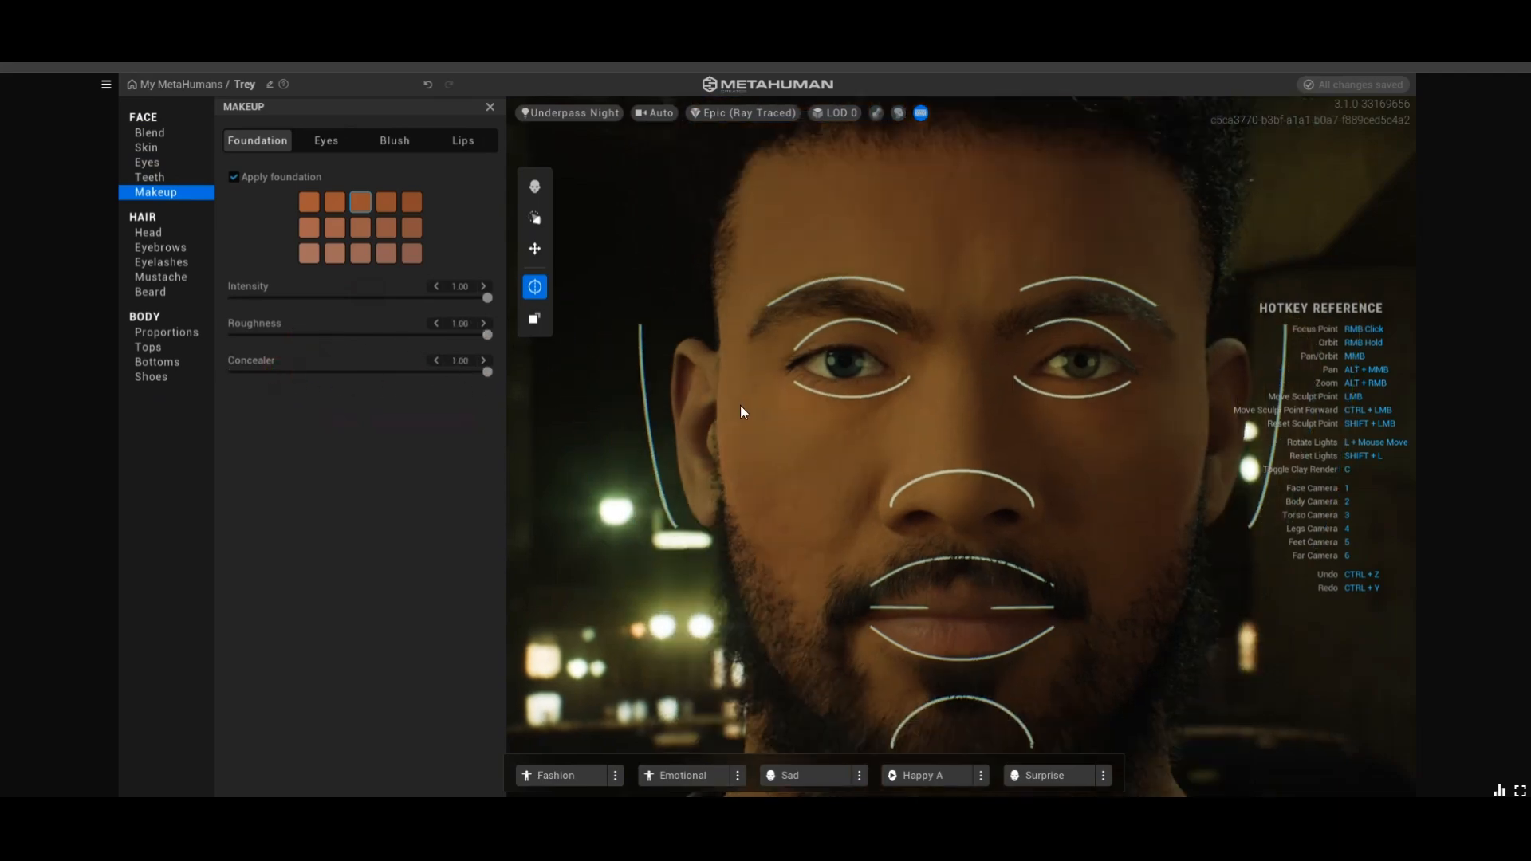
{"action": "right_click_drag", "start_coordinate": [997, 480], "coordinate": [827, 472]}
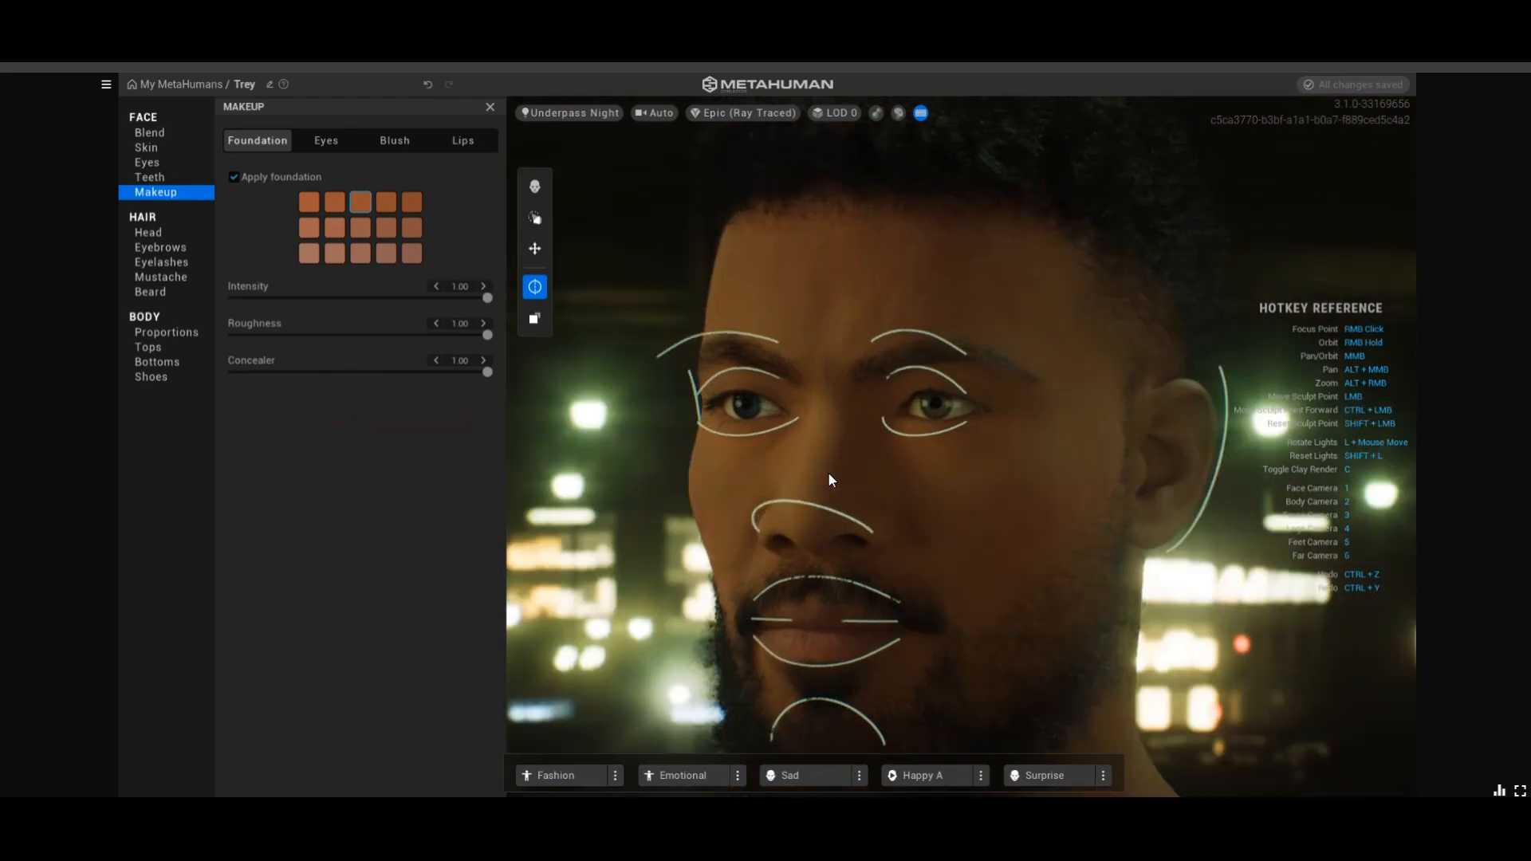
{"action": "right_click_drag", "start_coordinate": [941, 467], "coordinate": [922, 453]}
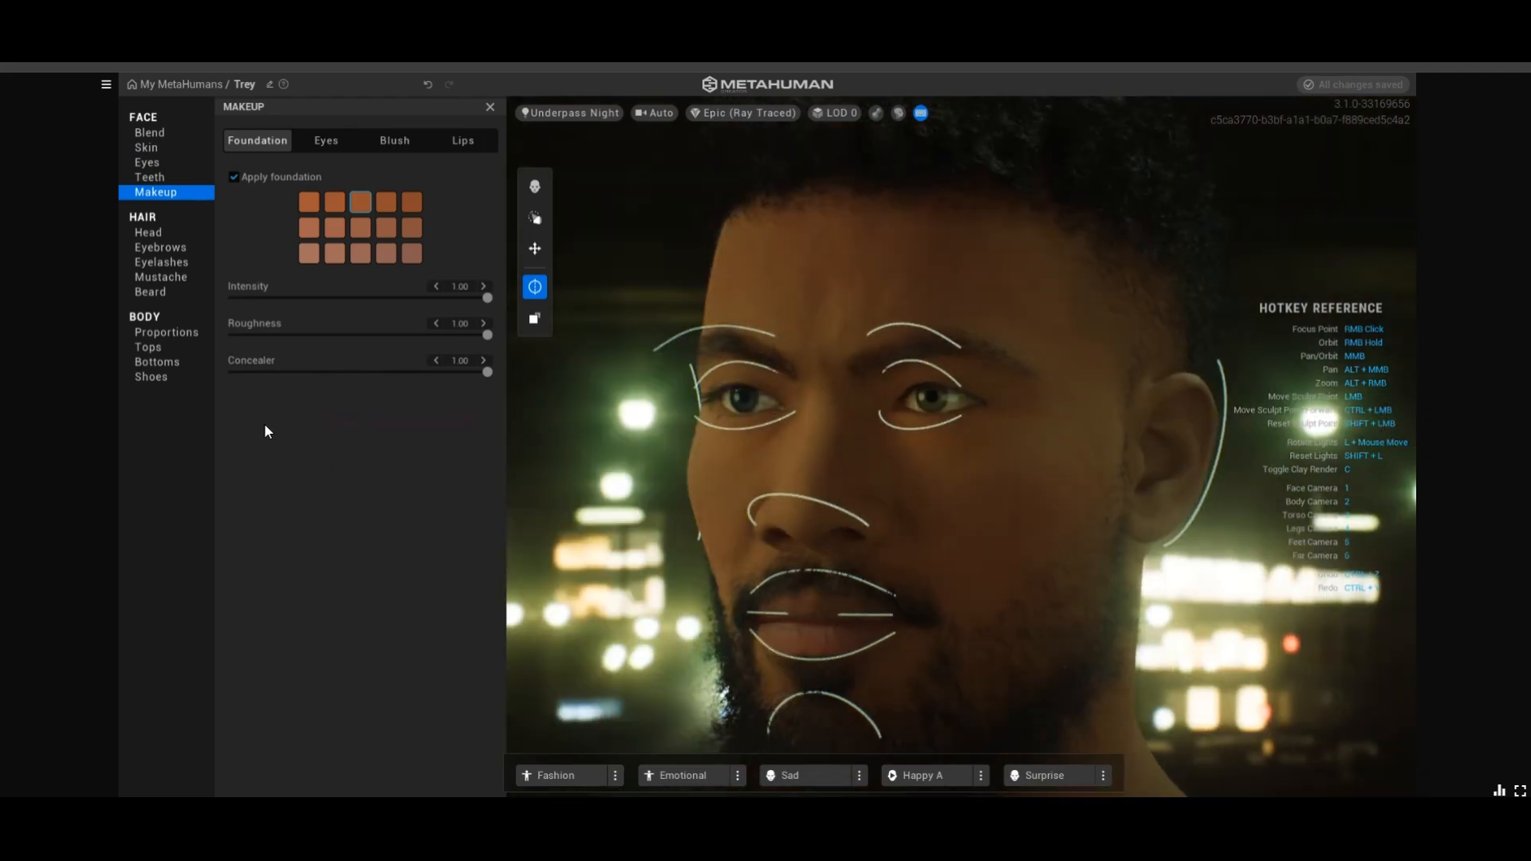
{"action": "right_click_drag", "start_coordinate": [852, 527], "coordinate": [595, 341]}
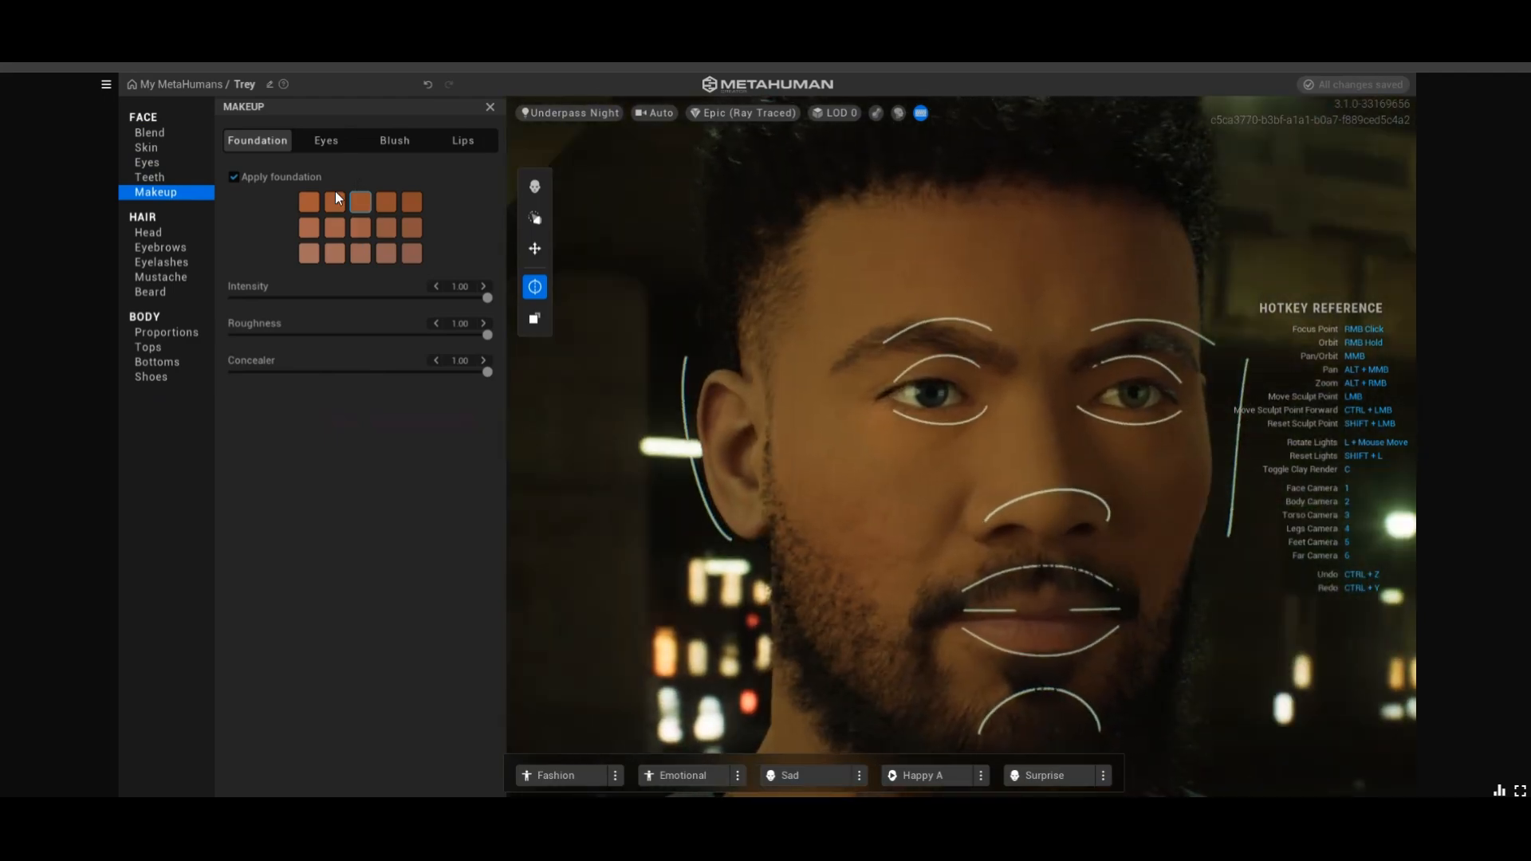
Try several eye makeup styles, including Panda Smudge, and apply the heavy dark style that surrounds the whole eye
{"action": "left_click", "coordinate": [328, 141]}
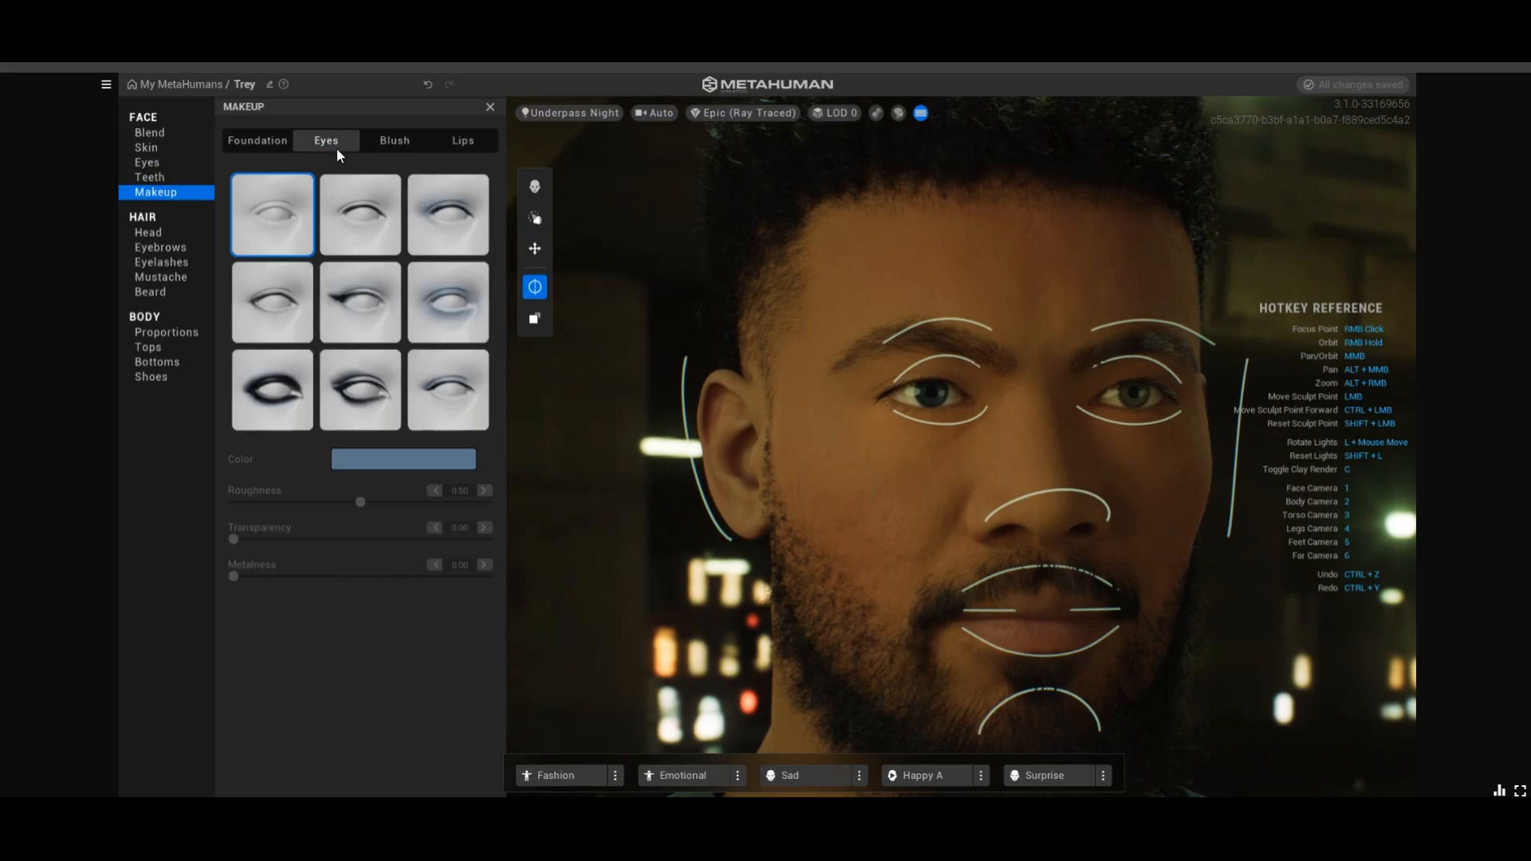
{"action": "left_click", "coordinate": [441, 237]}
{"action": "left_click", "coordinate": [444, 297]}
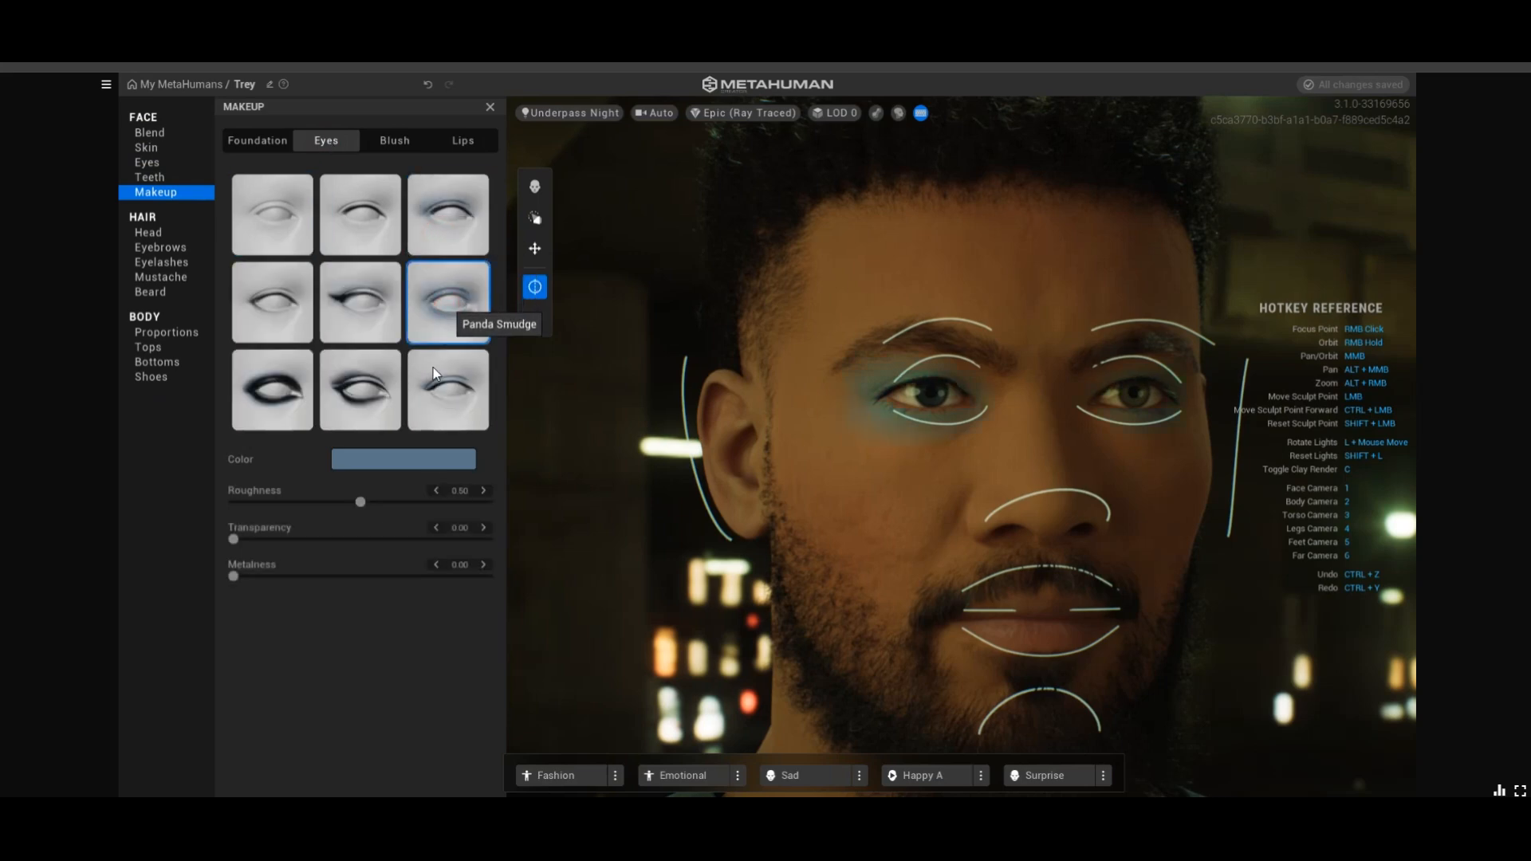
{"action": "left_click", "coordinate": [444, 403]}
{"action": "left_click", "coordinate": [379, 411]}
{"action": "left_click", "coordinate": [299, 407]}
Change the eye makeup to the custom color white, FFFFFF
{"action": "left_click", "coordinate": [399, 464]}
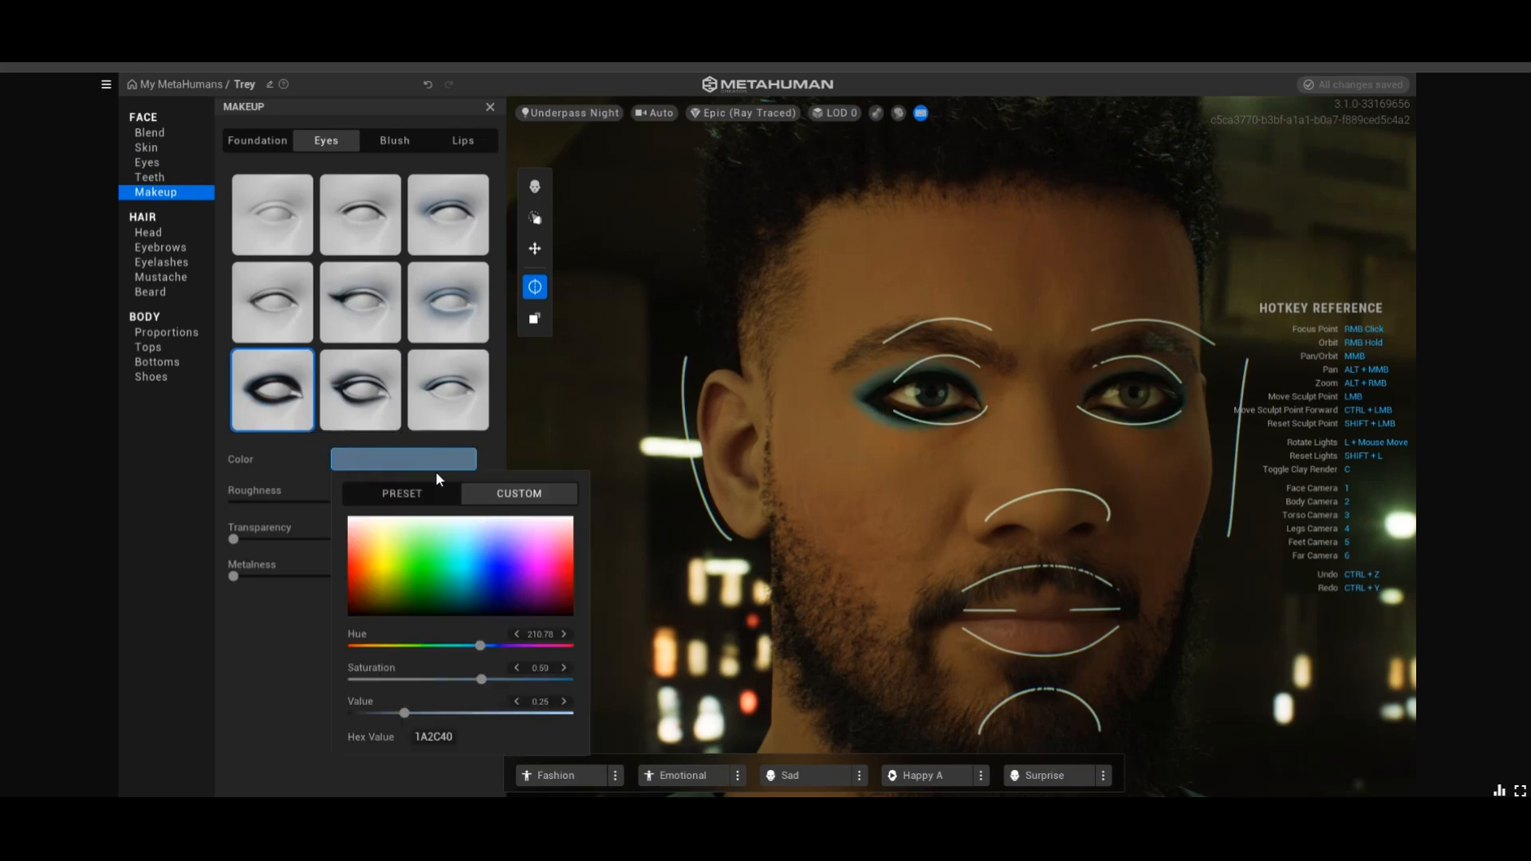
{"action": "left_click_drag", "start_coordinate": [444, 544], "coordinate": [522, 516]}
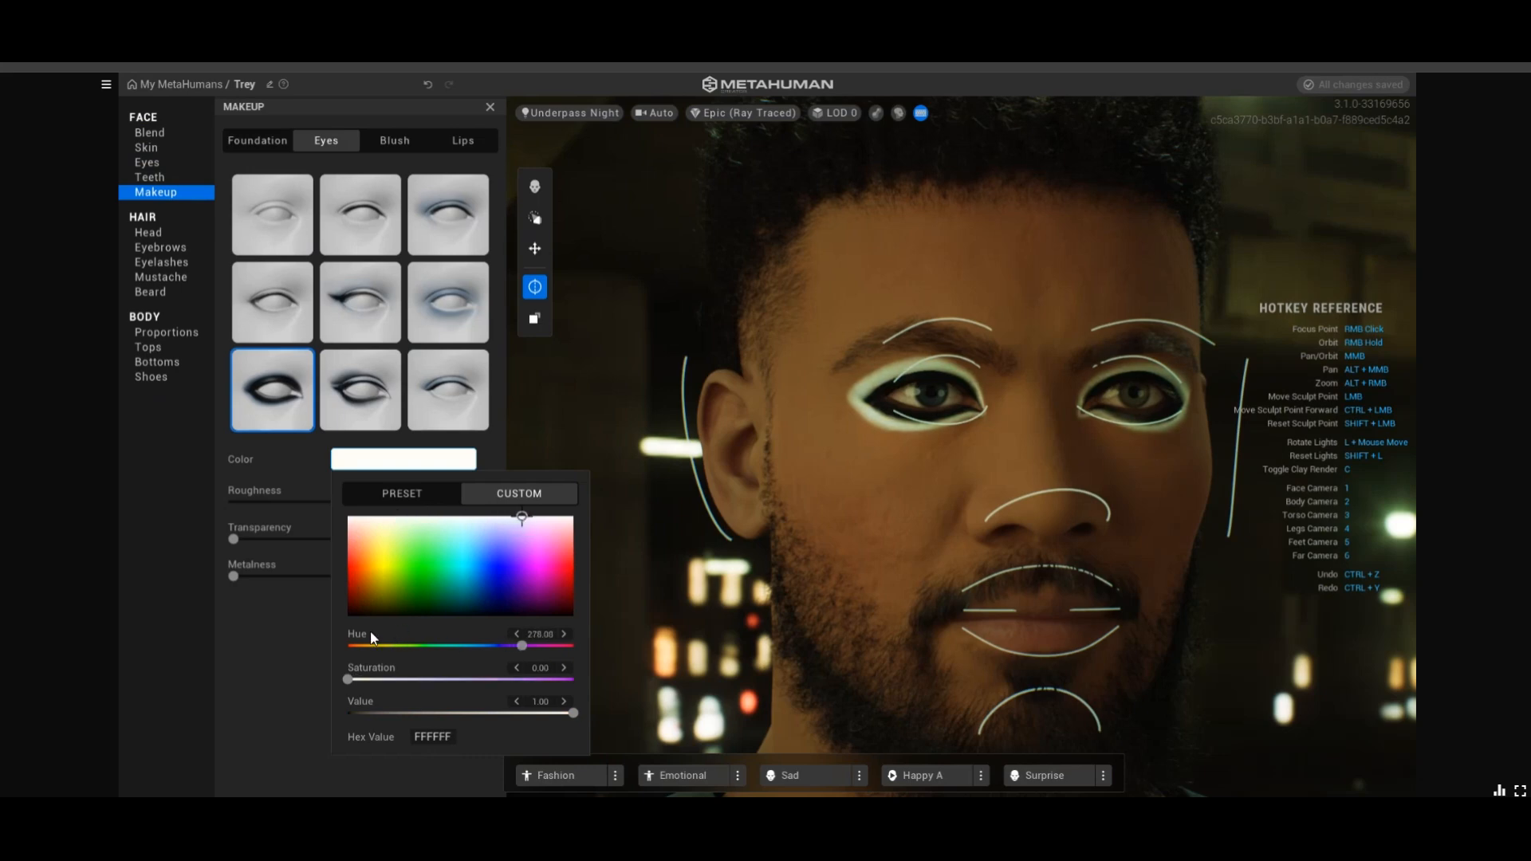
{"action": "left_click", "coordinate": [296, 639]}
Try the eye makeup Transparency and return it to 0.00, with Metalness at 0.16 and Roughness at 0.00
{"action": "left_click_drag", "start_coordinate": [233, 539], "coordinate": [481, 539]}
{"action": "left_click", "coordinate": [259, 539]}
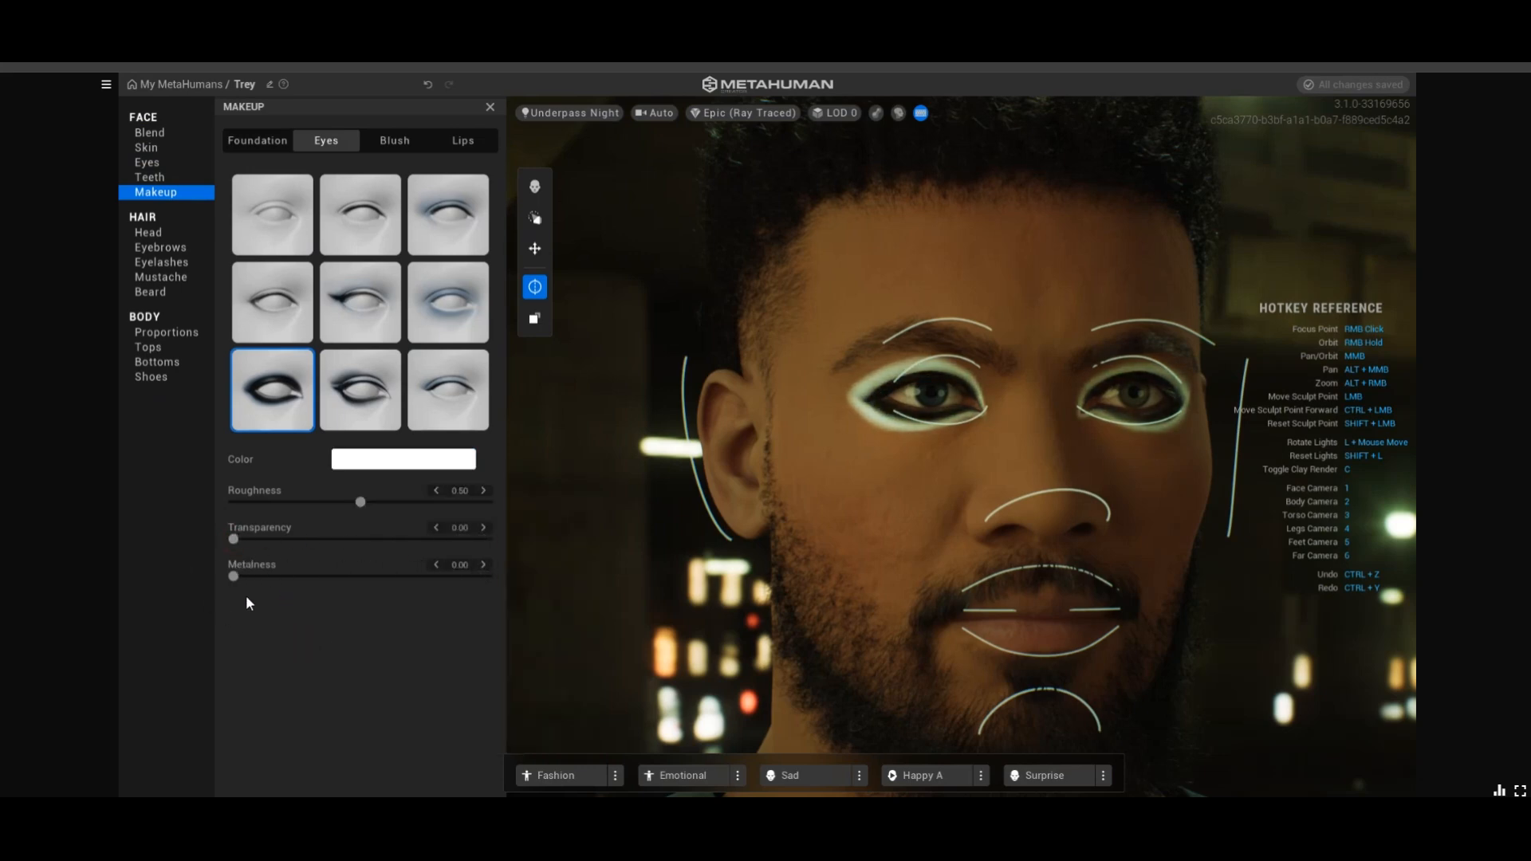
{"action": "mouse_move", "coordinate": [268, 582]}
{"action": "left_mouse_down"}
{"action": "mouse_move", "coordinate": [488, 581]}
{"action": "mouse_move", "coordinate": [278, 584]}
{"action": "left_mouse_up"}
{"action": "left_click_drag", "start_coordinate": [219, 496], "coordinate": [191, 489]}
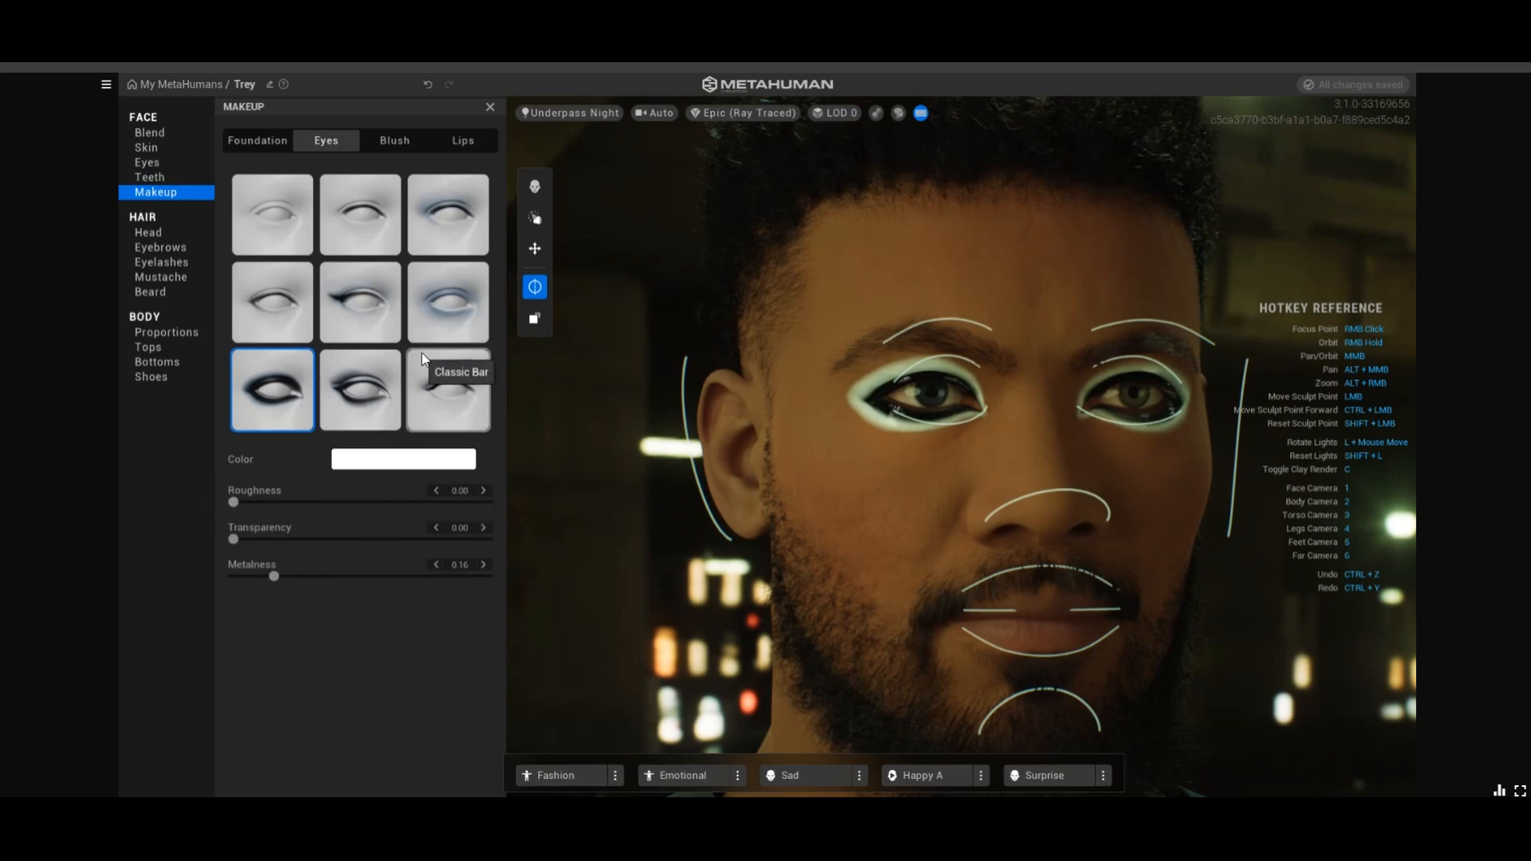
Try several blush styles, including High Curve and Angled, and return the cheeks to no blush
{"action": "left_click", "coordinate": [398, 140]}
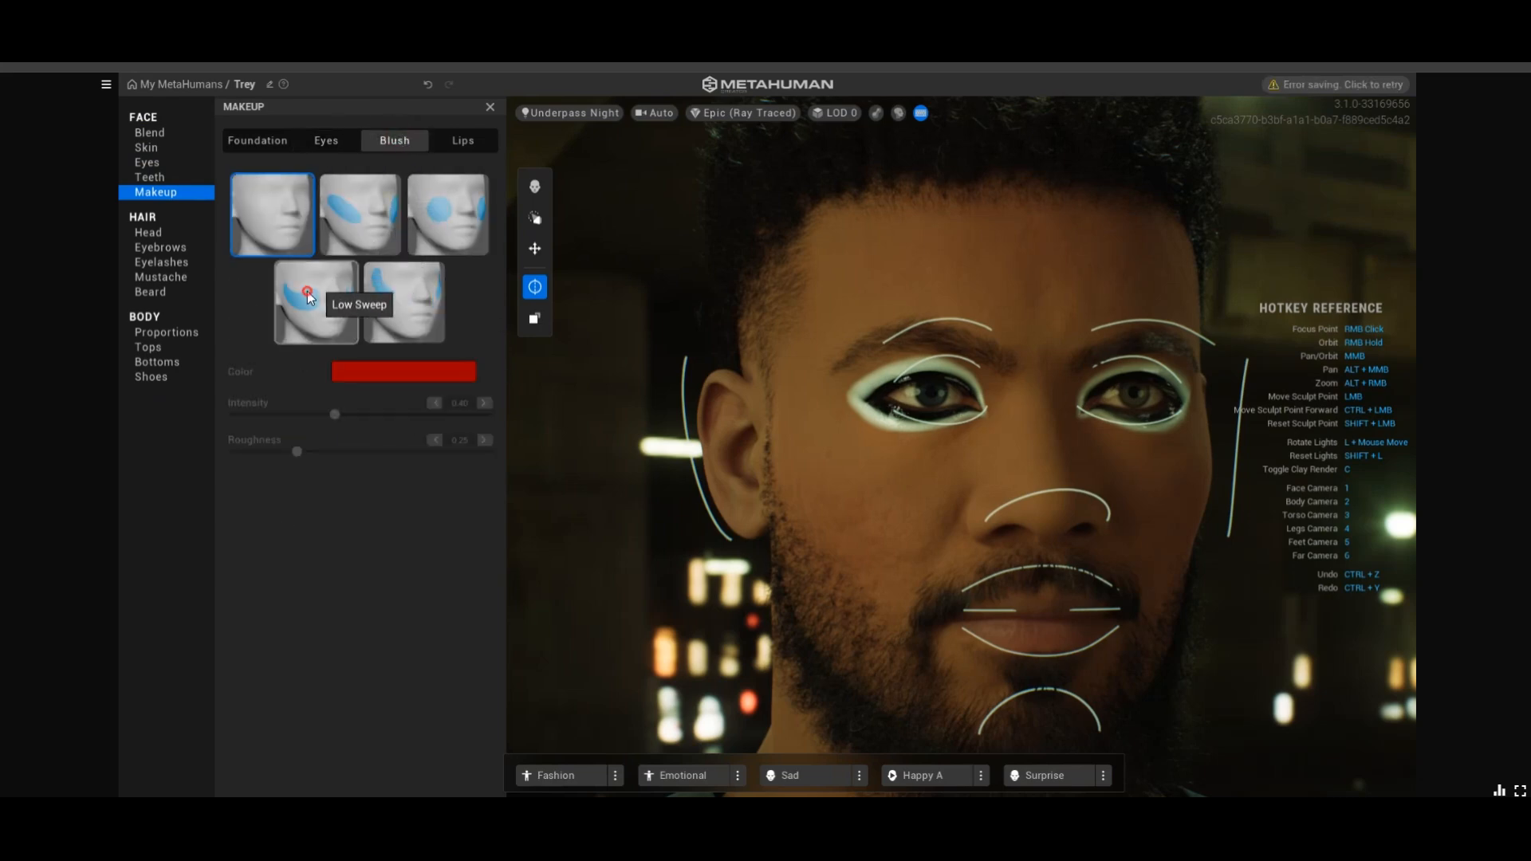
{"action": "left_click", "coordinate": [310, 299]}
{"action": "left_click", "coordinate": [403, 307]}
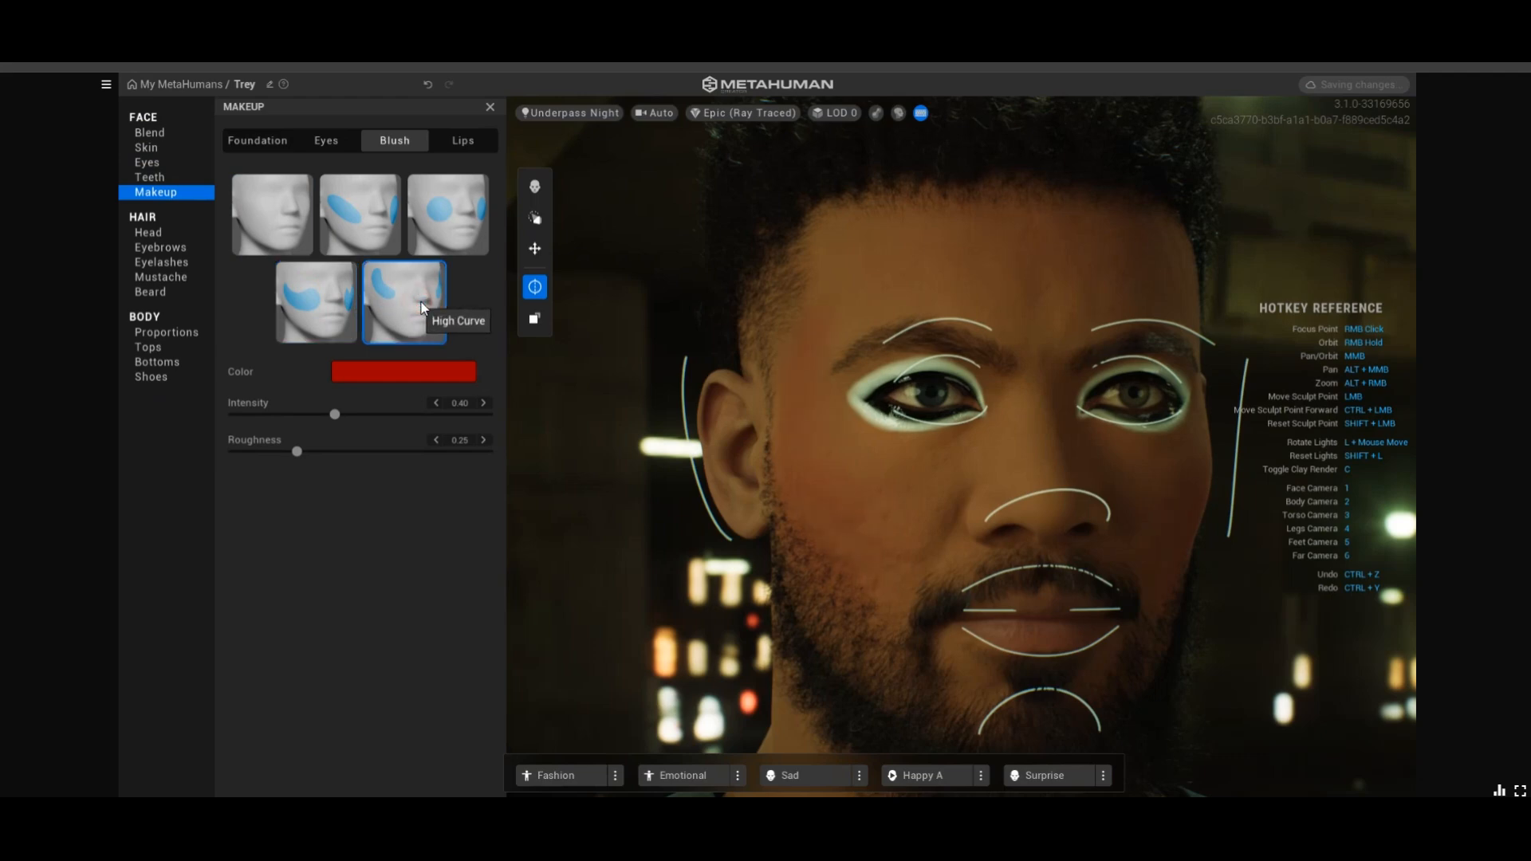
{"action": "left_click", "coordinate": [356, 231]}
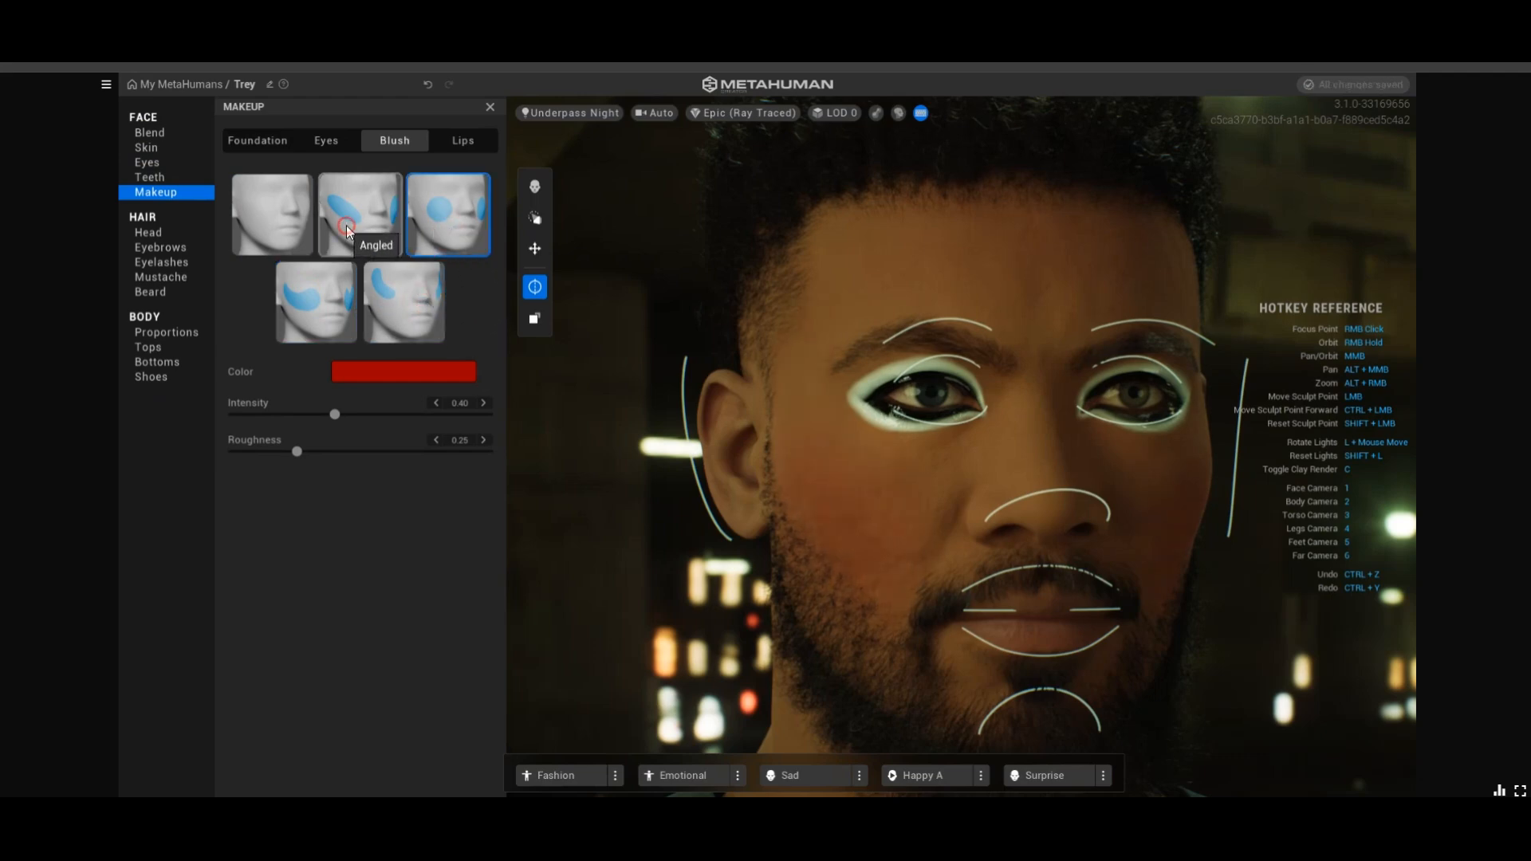
{"action": "left_click", "coordinate": [279, 220]}
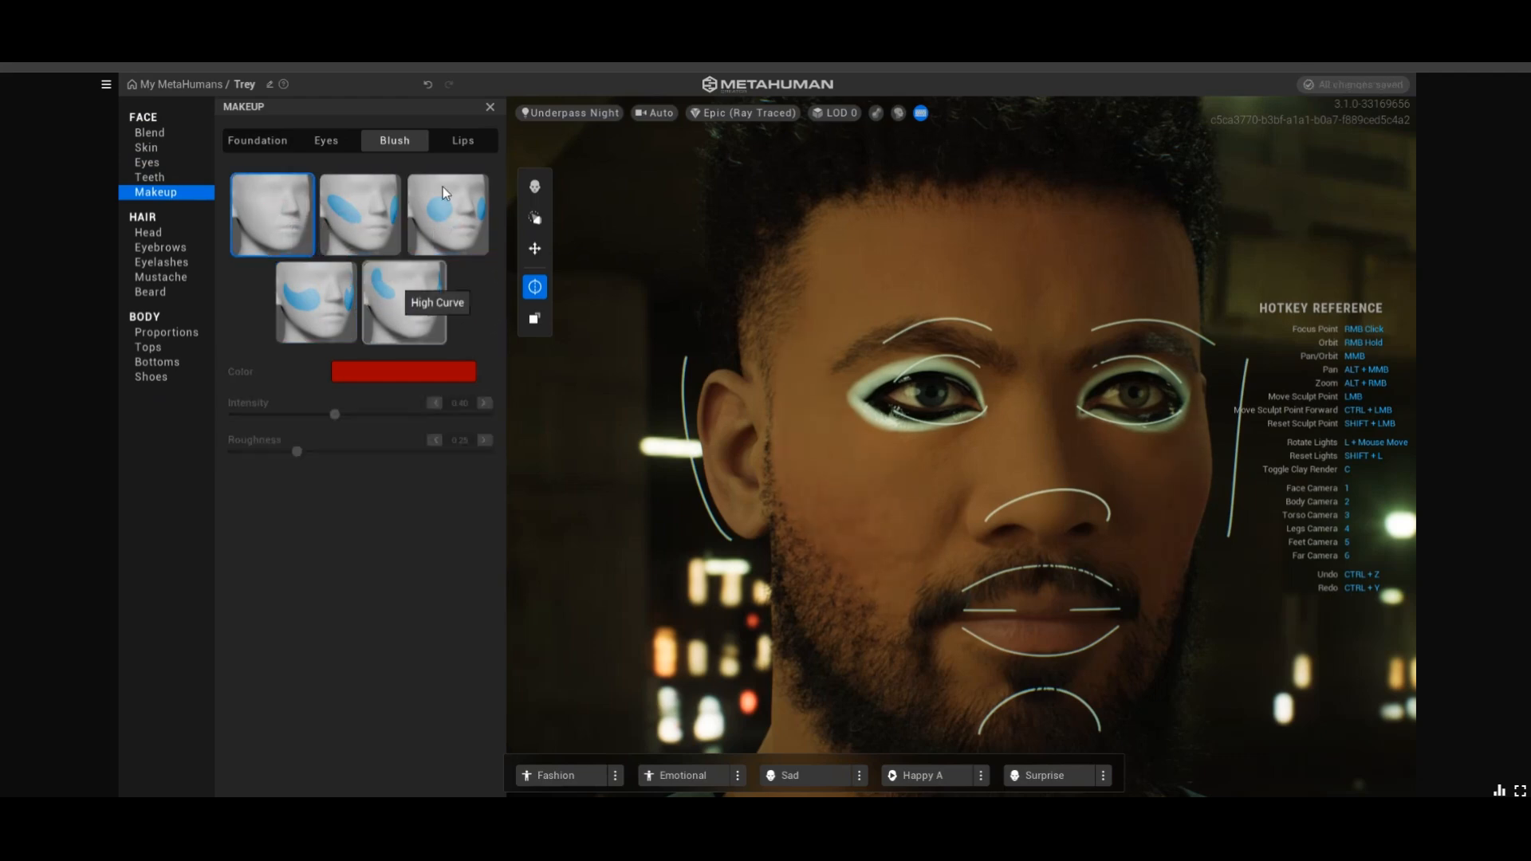
Try the Cupid lip makeup in black, 000000, and return the lips to no makeup
{"action": "left_click", "coordinate": [449, 142]}
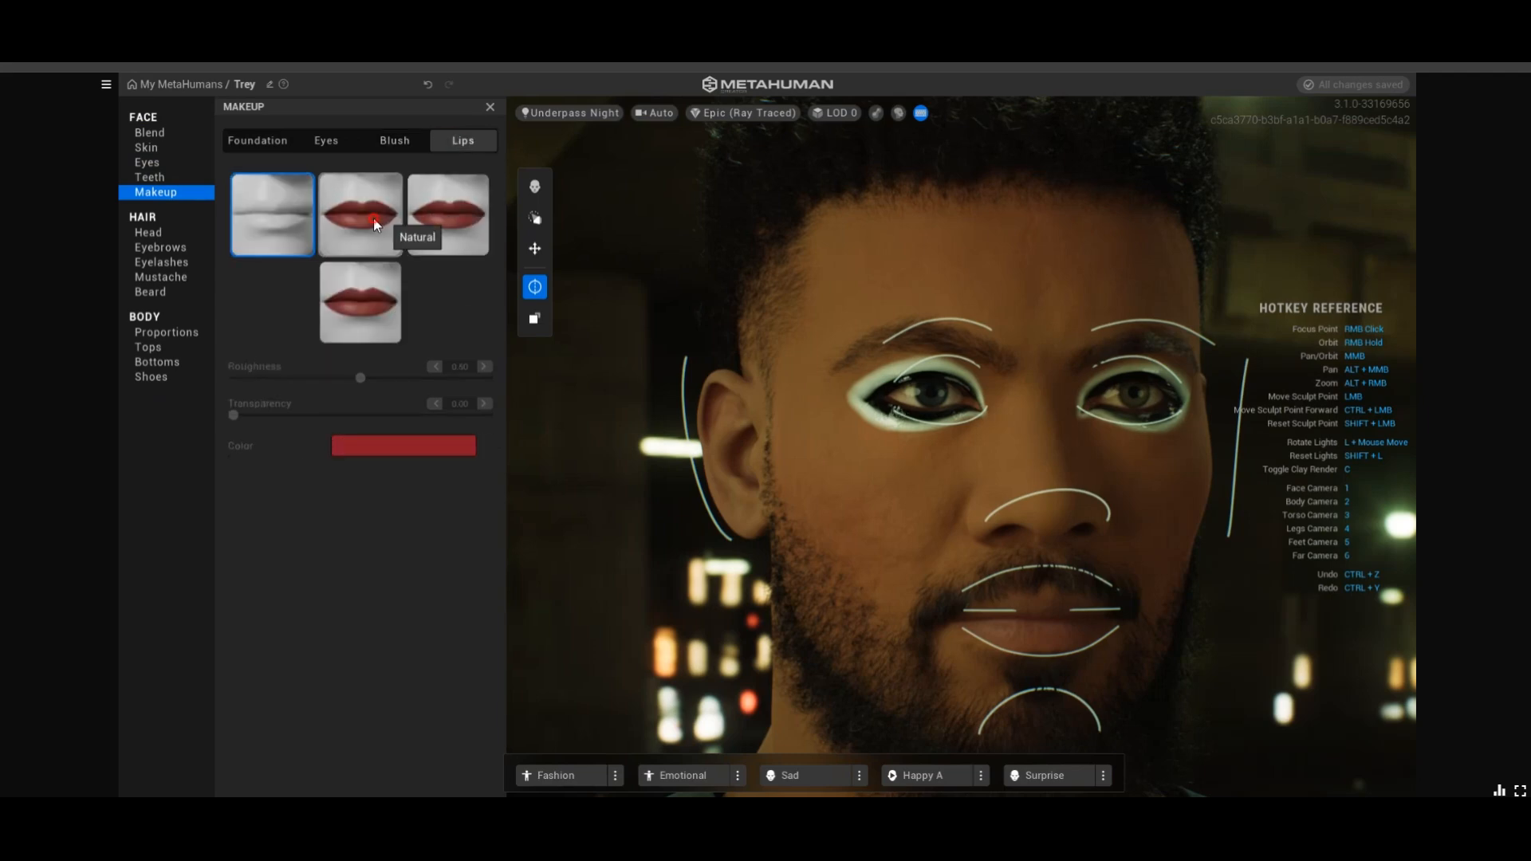
{"action": "left_click", "coordinate": [435, 227]}
{"action": "left_click", "coordinate": [357, 293]}
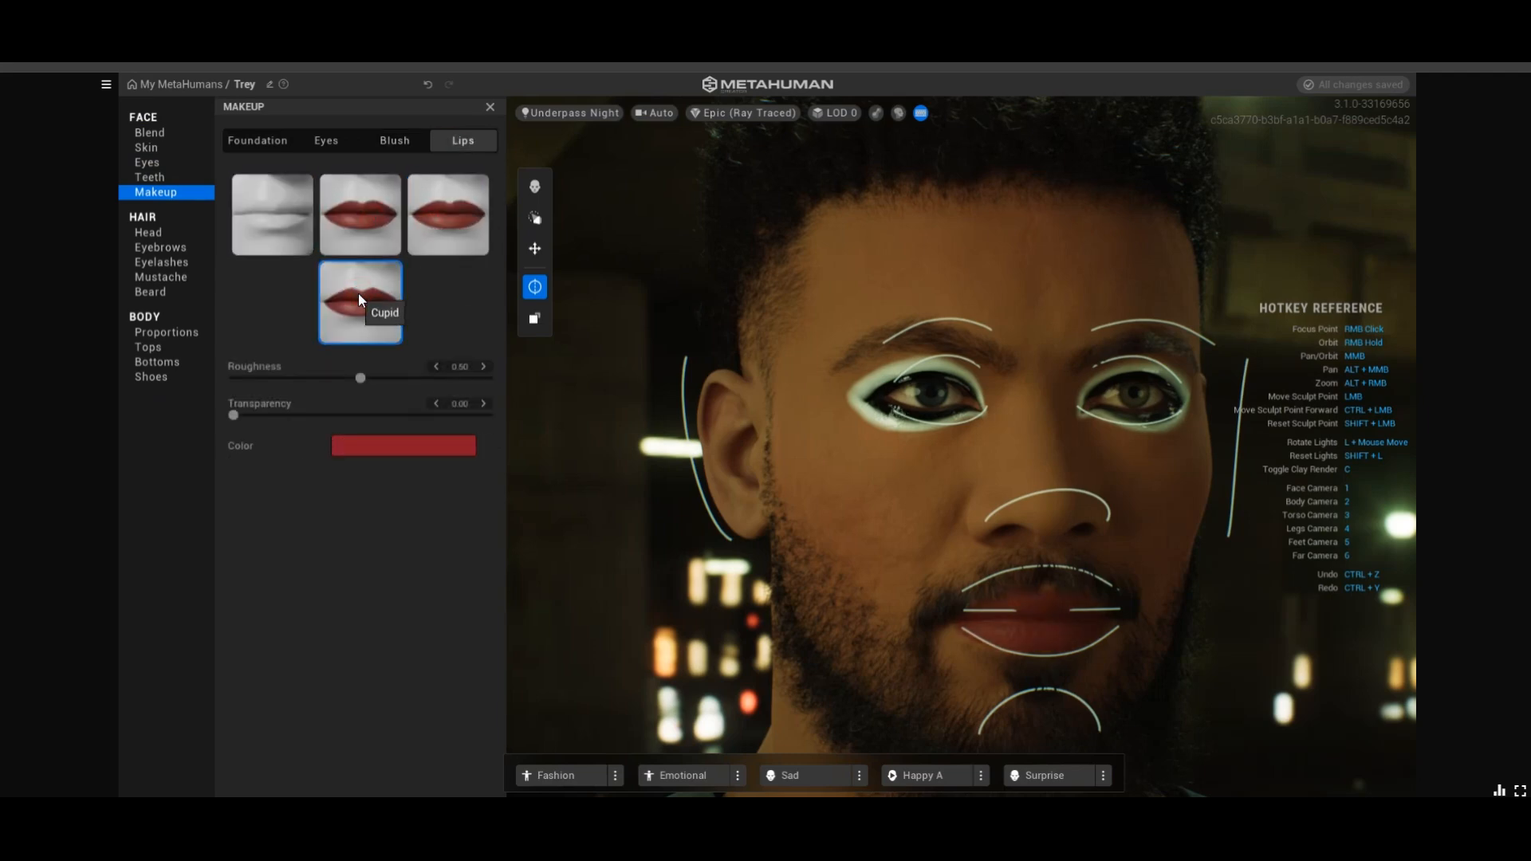
{"action": "left_click", "coordinate": [399, 445]}
{"action": "mouse_move", "coordinate": [397, 528]}
{"action": "left_mouse_down"}
{"action": "mouse_move", "coordinate": [514, 610]}
{"action": "mouse_move", "coordinate": [540, 525]}
{"action": "mouse_move", "coordinate": [413, 568]}
{"action": "mouse_move", "coordinate": [479, 627]}
{"action": "left_mouse_up"}
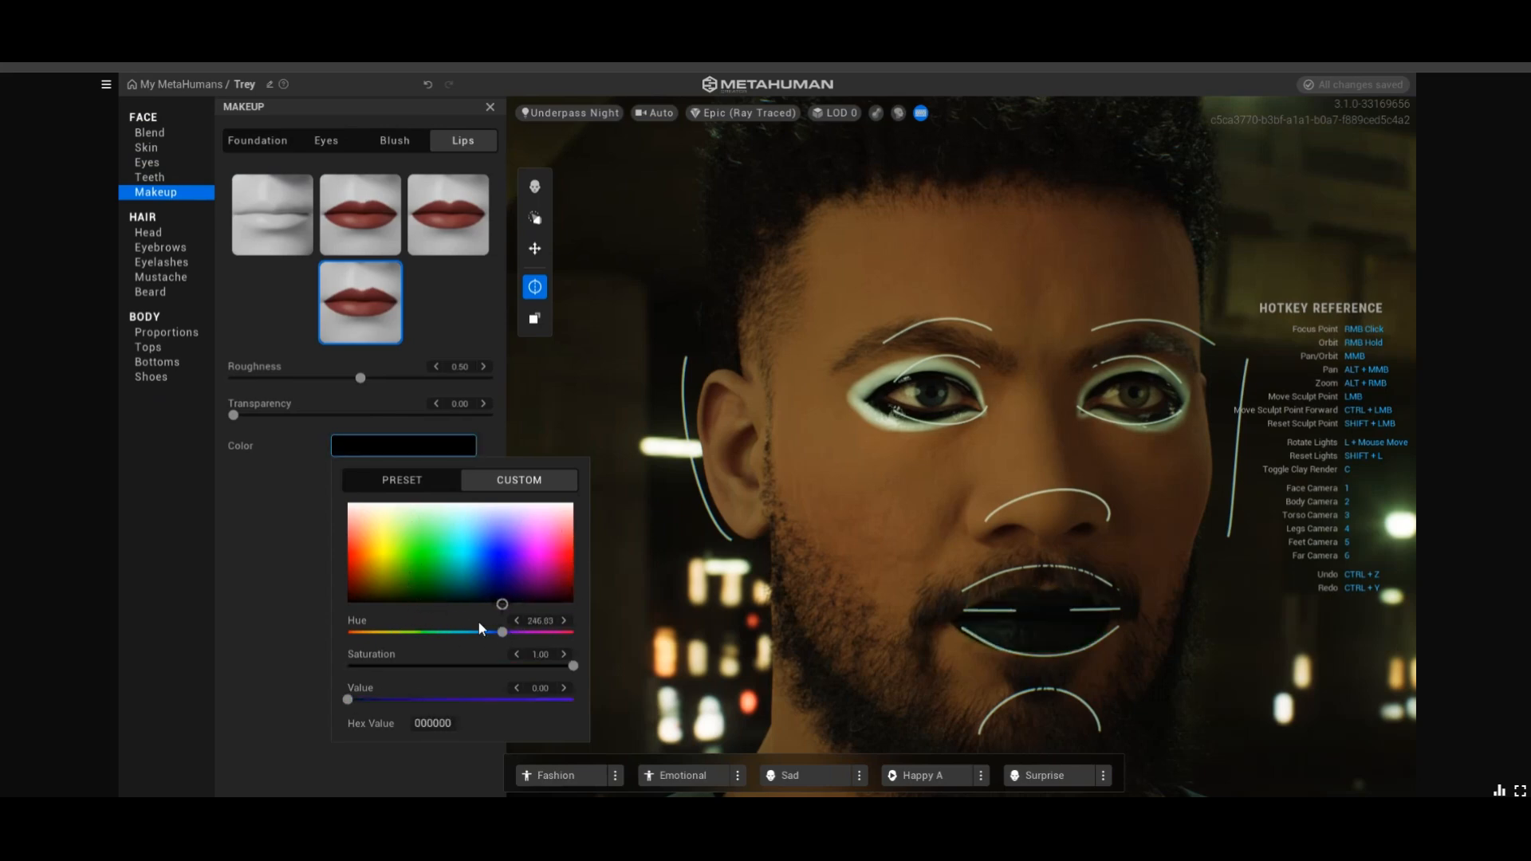
{"action": "left_click", "coordinate": [263, 542]}
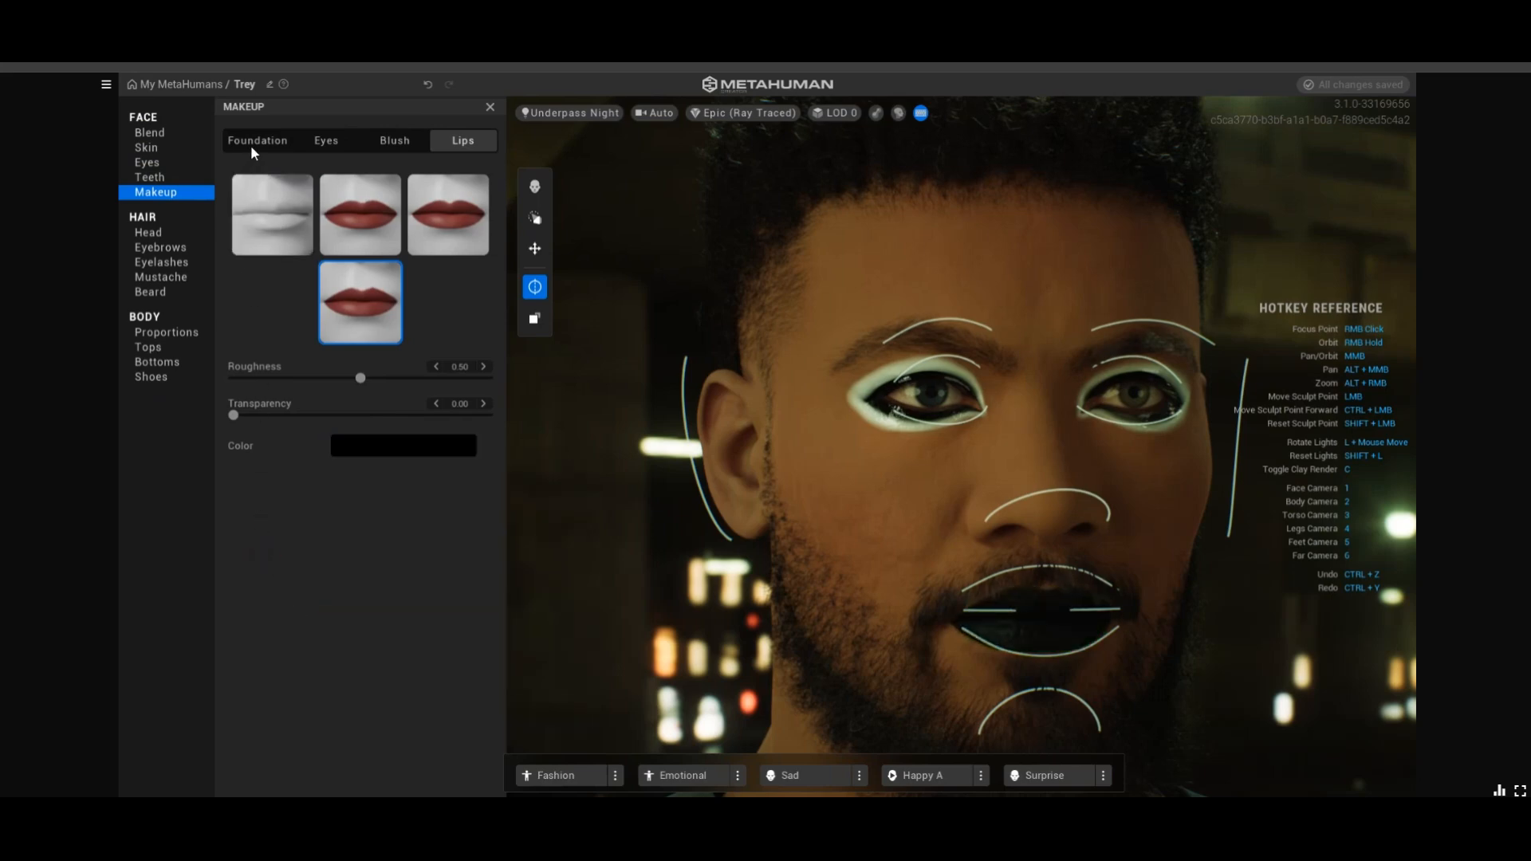
{"action": "left_click", "coordinate": [294, 211]}
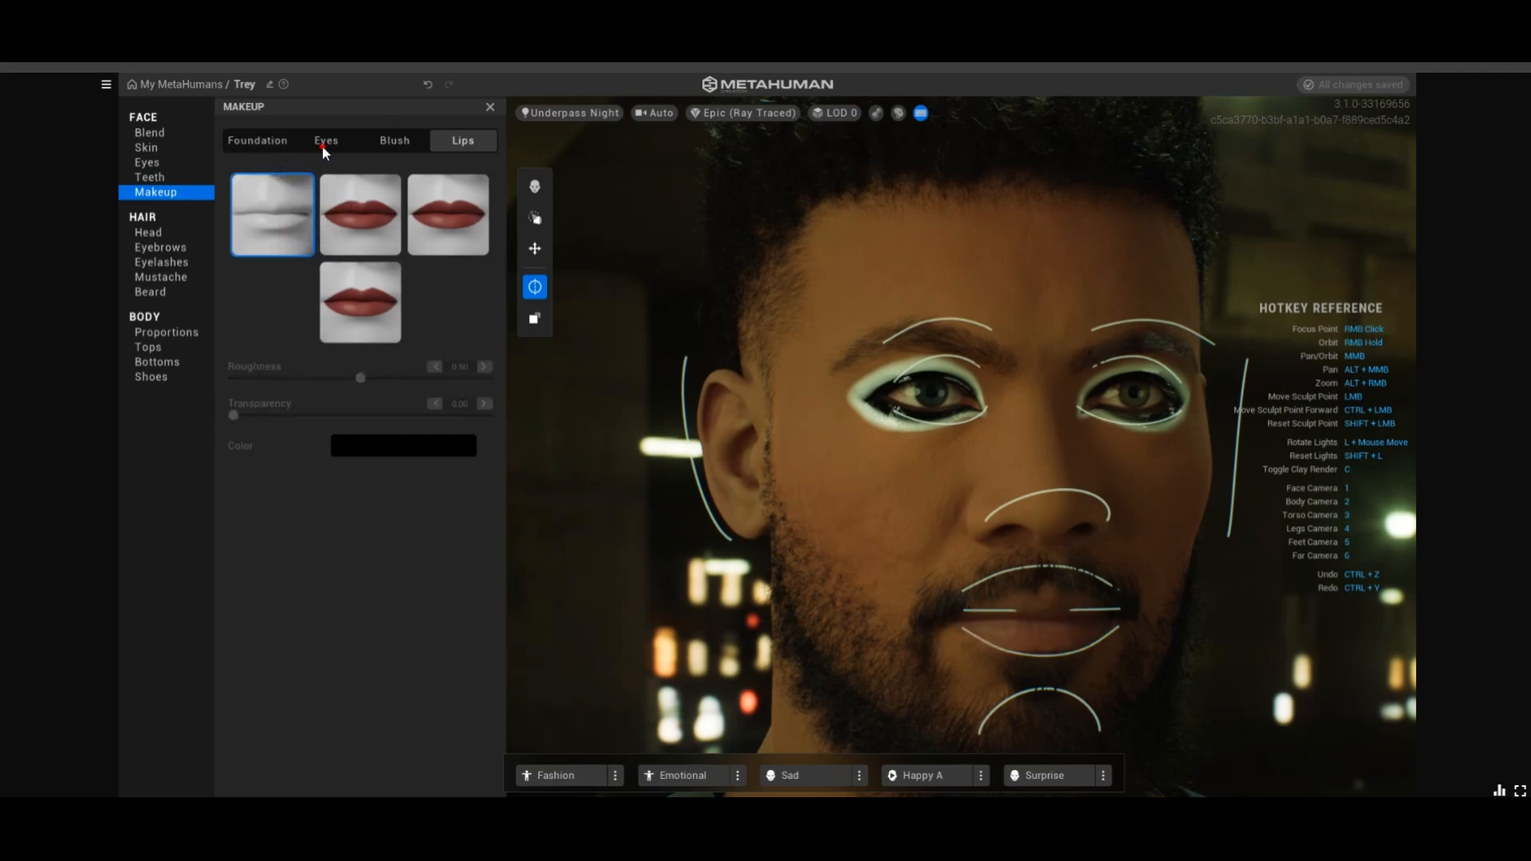
Remove the eye makeup and turn off the foundation
{"action": "left_click", "coordinate": [322, 145]}
{"action": "left_click", "coordinate": [295, 217]}
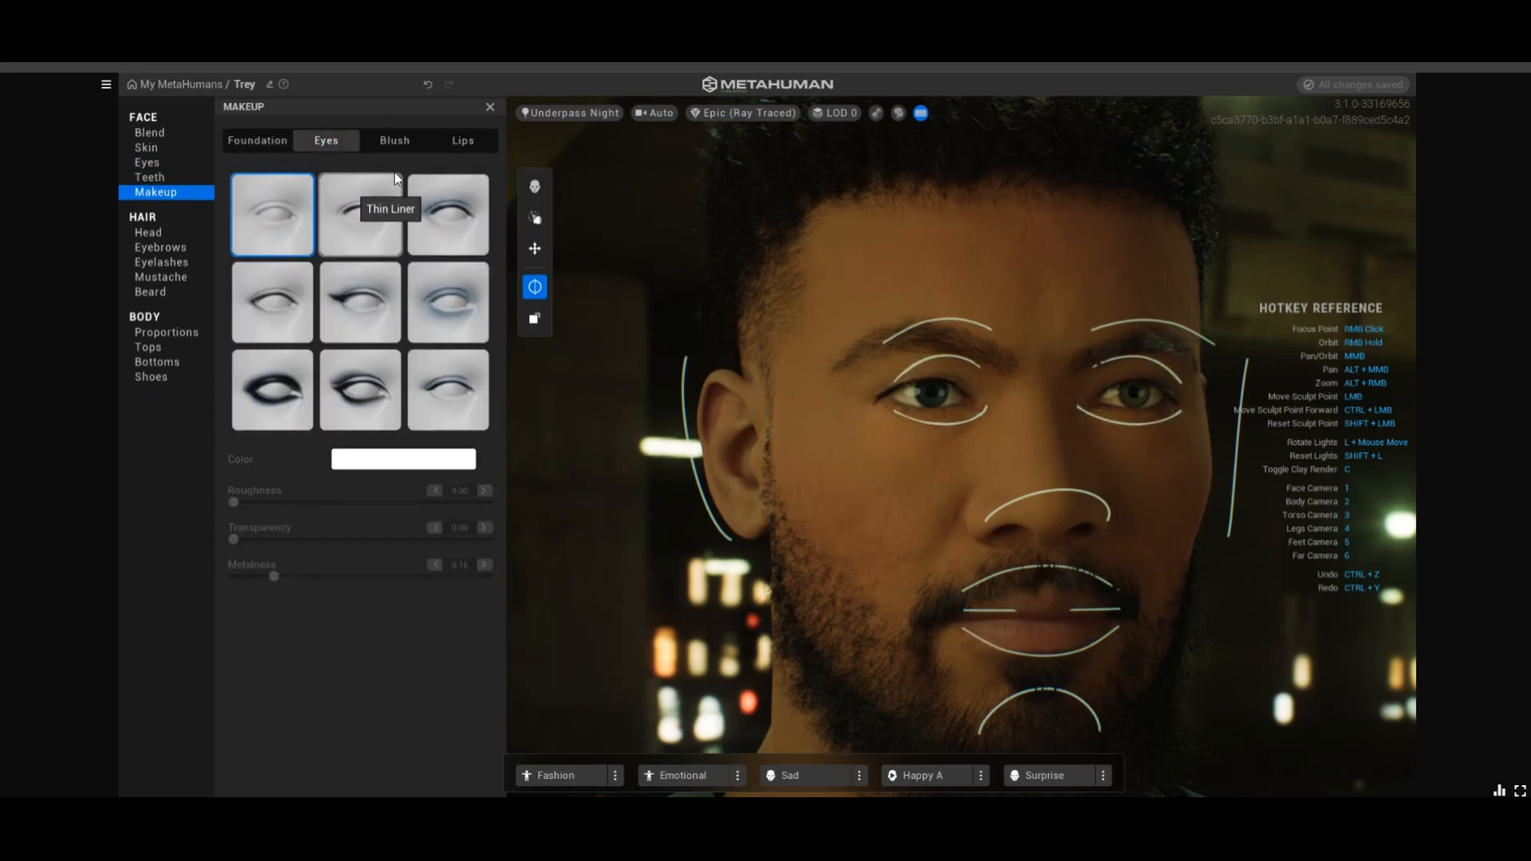
{"action": "left_click", "coordinate": [392, 140]}
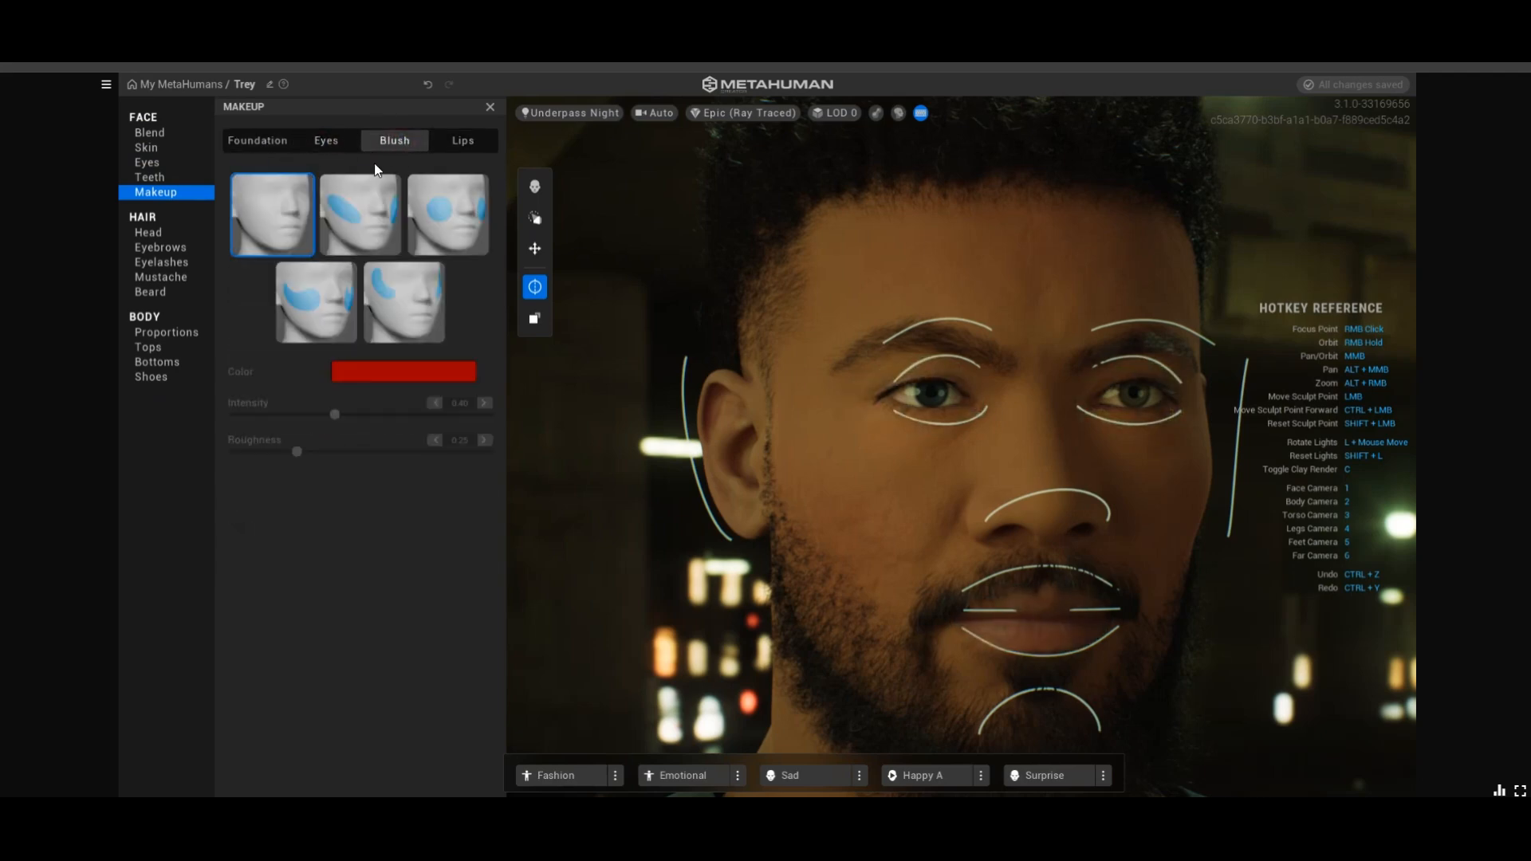
{"action": "left_click", "coordinate": [242, 143]}
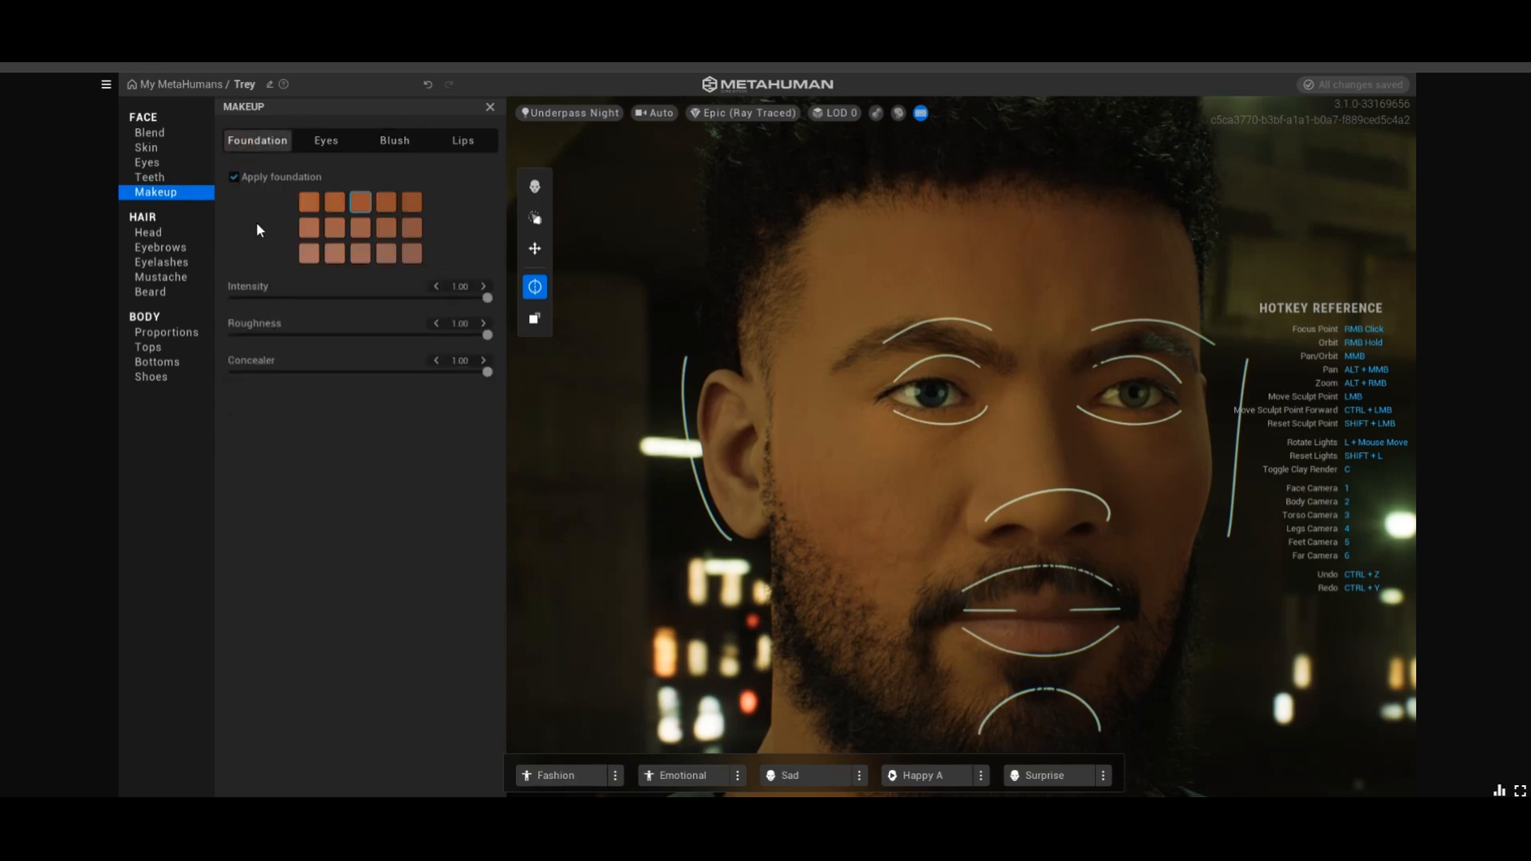
{"action": "left_click", "coordinate": [234, 177]}
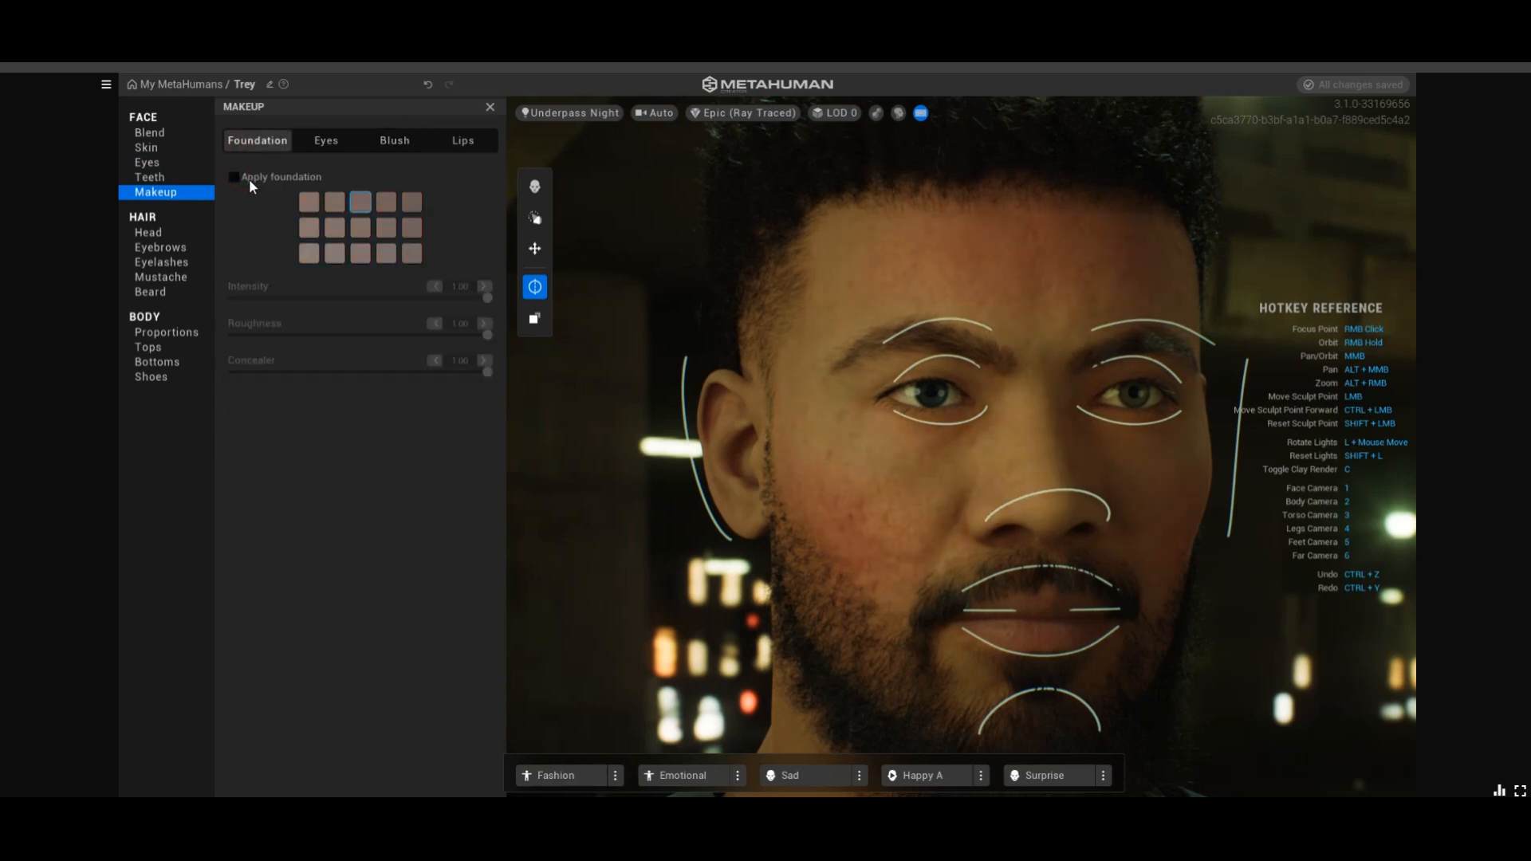
Change the head hair to the braided cornrow style, framing the whole head from the front
{"action": "left_click", "coordinate": [151, 232]}
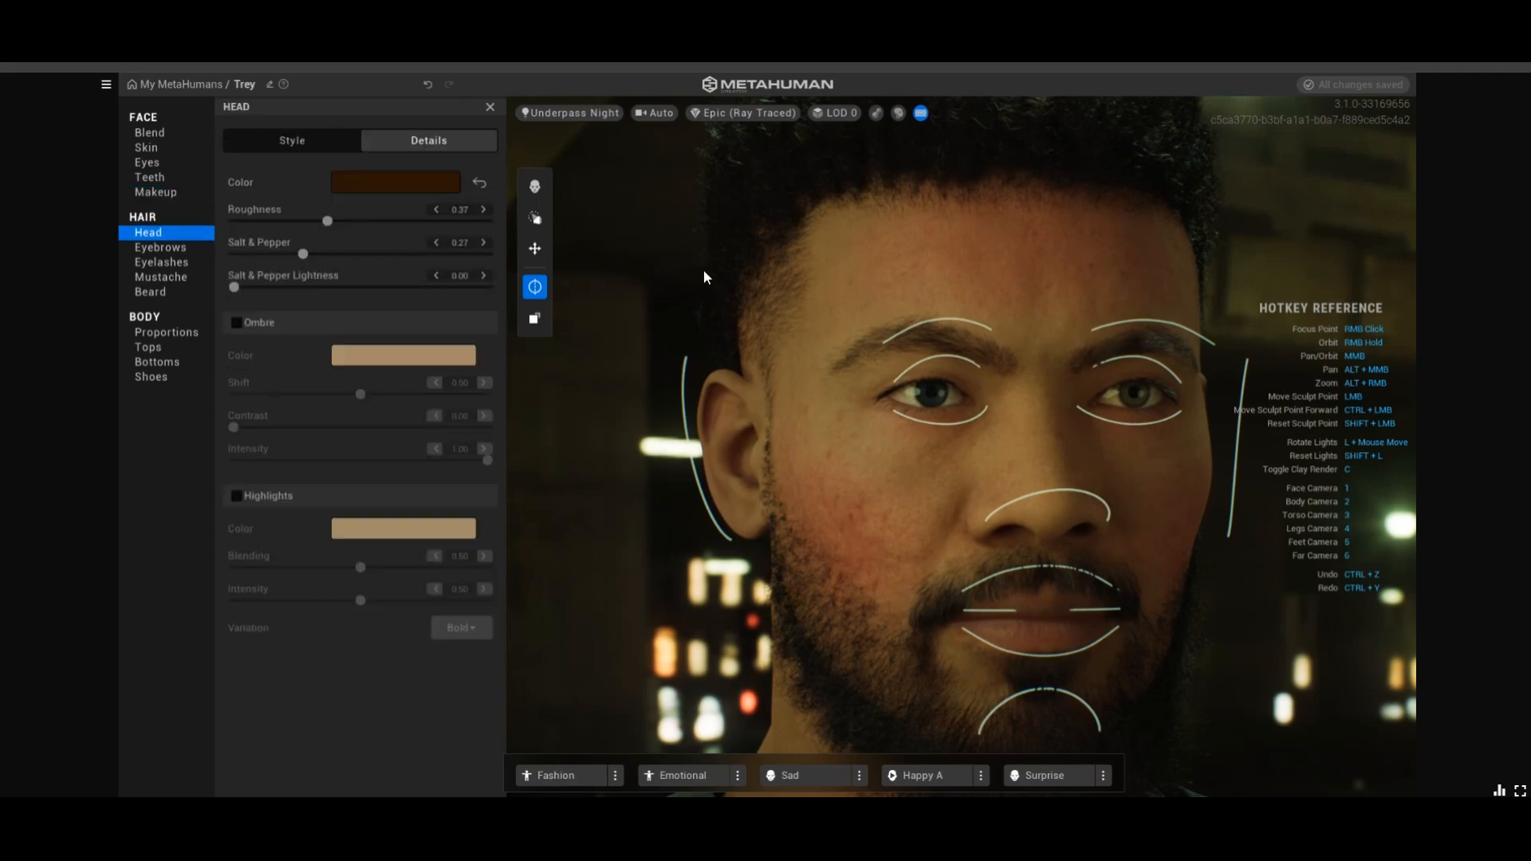
{"action": "scroll", "coordinate": [814, 305], "scroll_direction": "down", "scroll_amount": 4}
{"action": "right_click_drag", "start_coordinate": [961, 323], "coordinate": [824, 347]}
{"action": "left_click", "coordinate": [284, 143]}
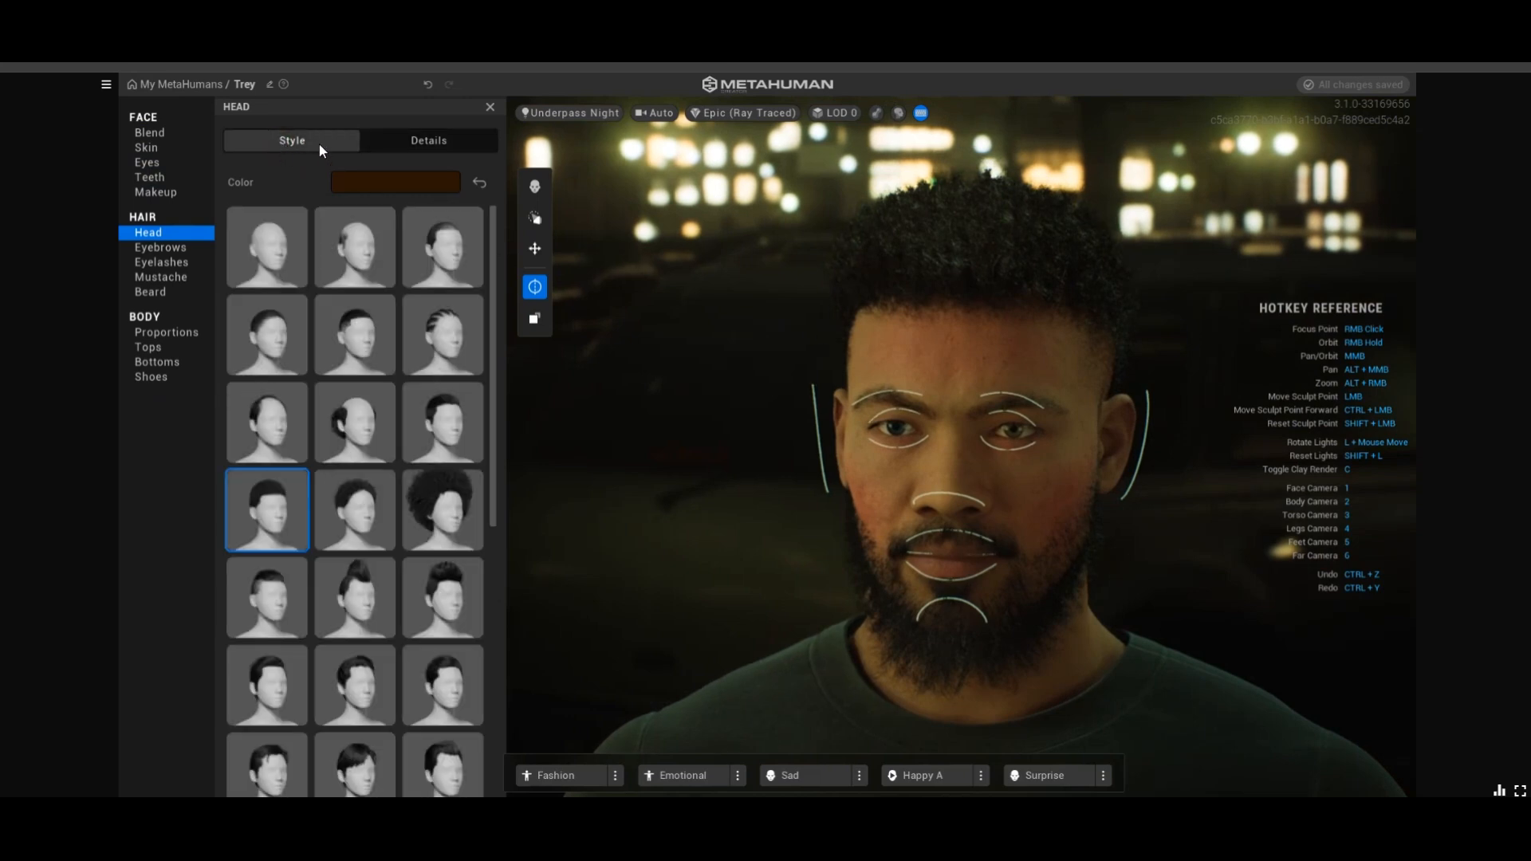
{"action": "left_click", "coordinate": [414, 141]}
{"action": "left_click", "coordinate": [313, 142]}
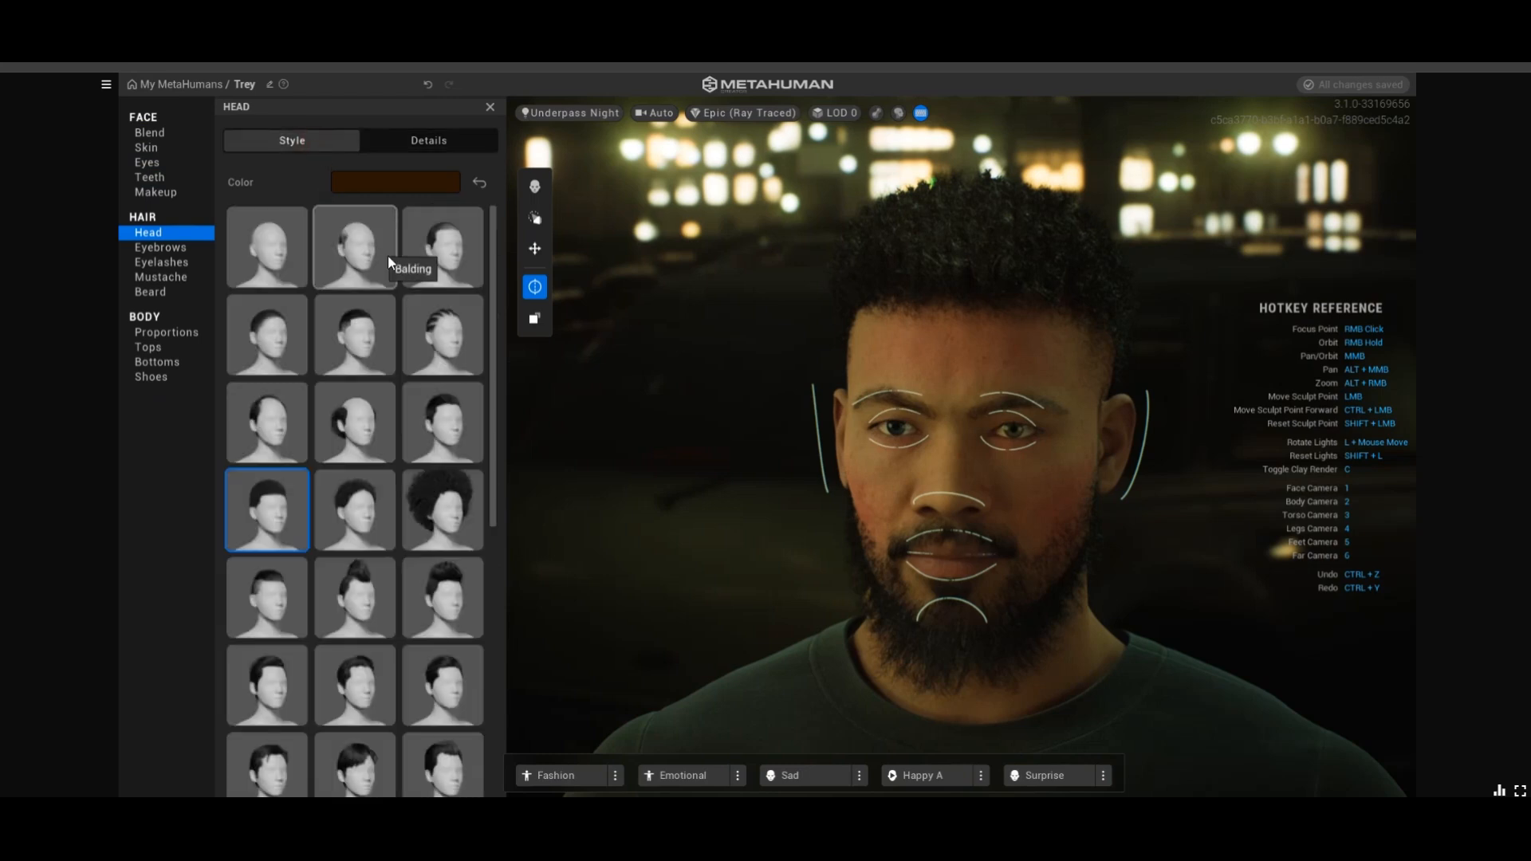
{"action": "left_click", "coordinate": [435, 254]}
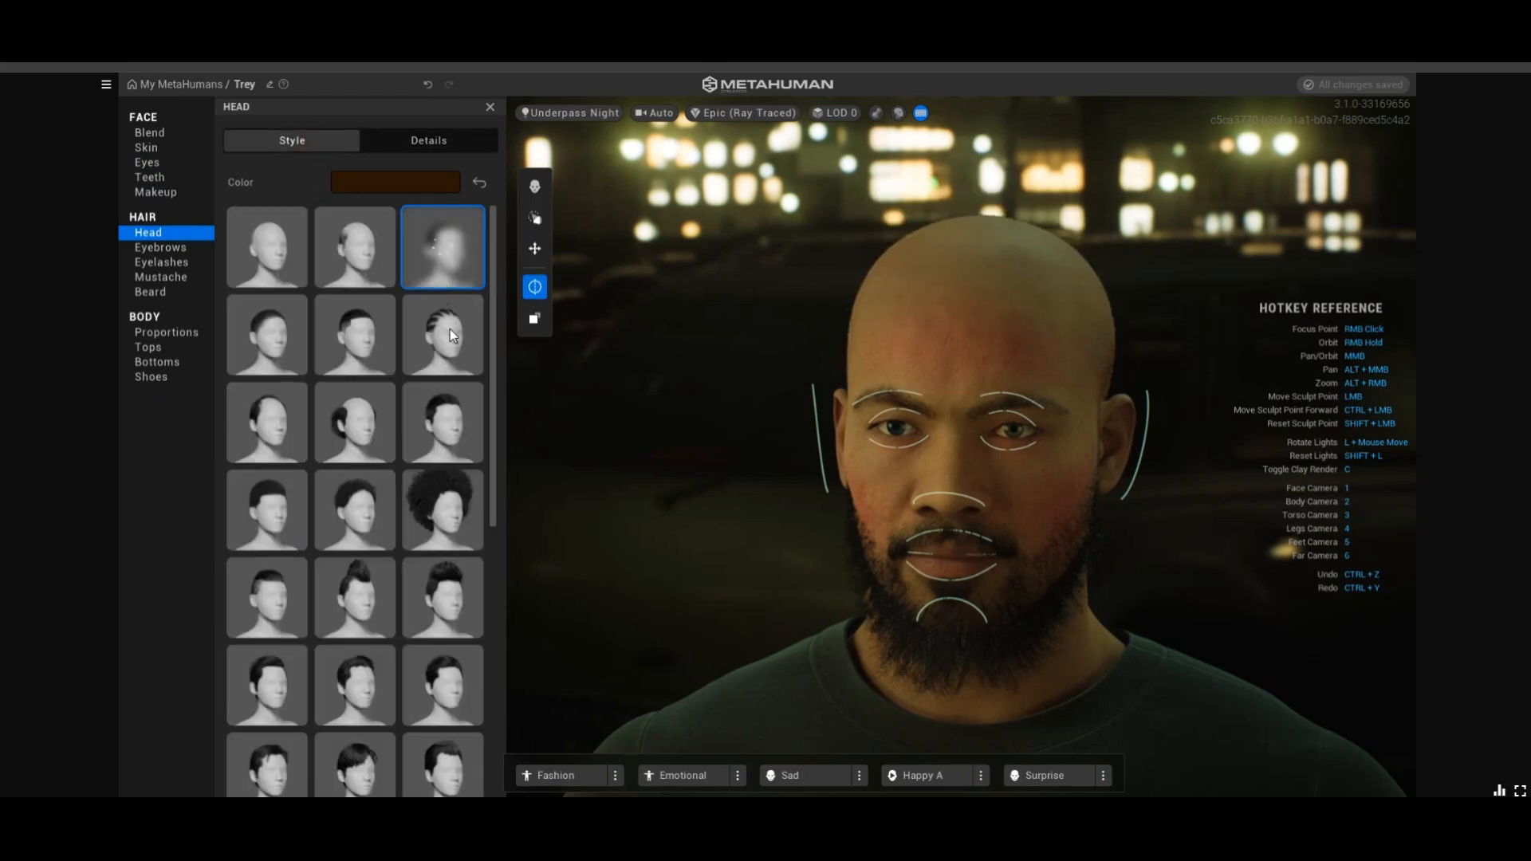
{"action": "left_click", "coordinate": [429, 351]}
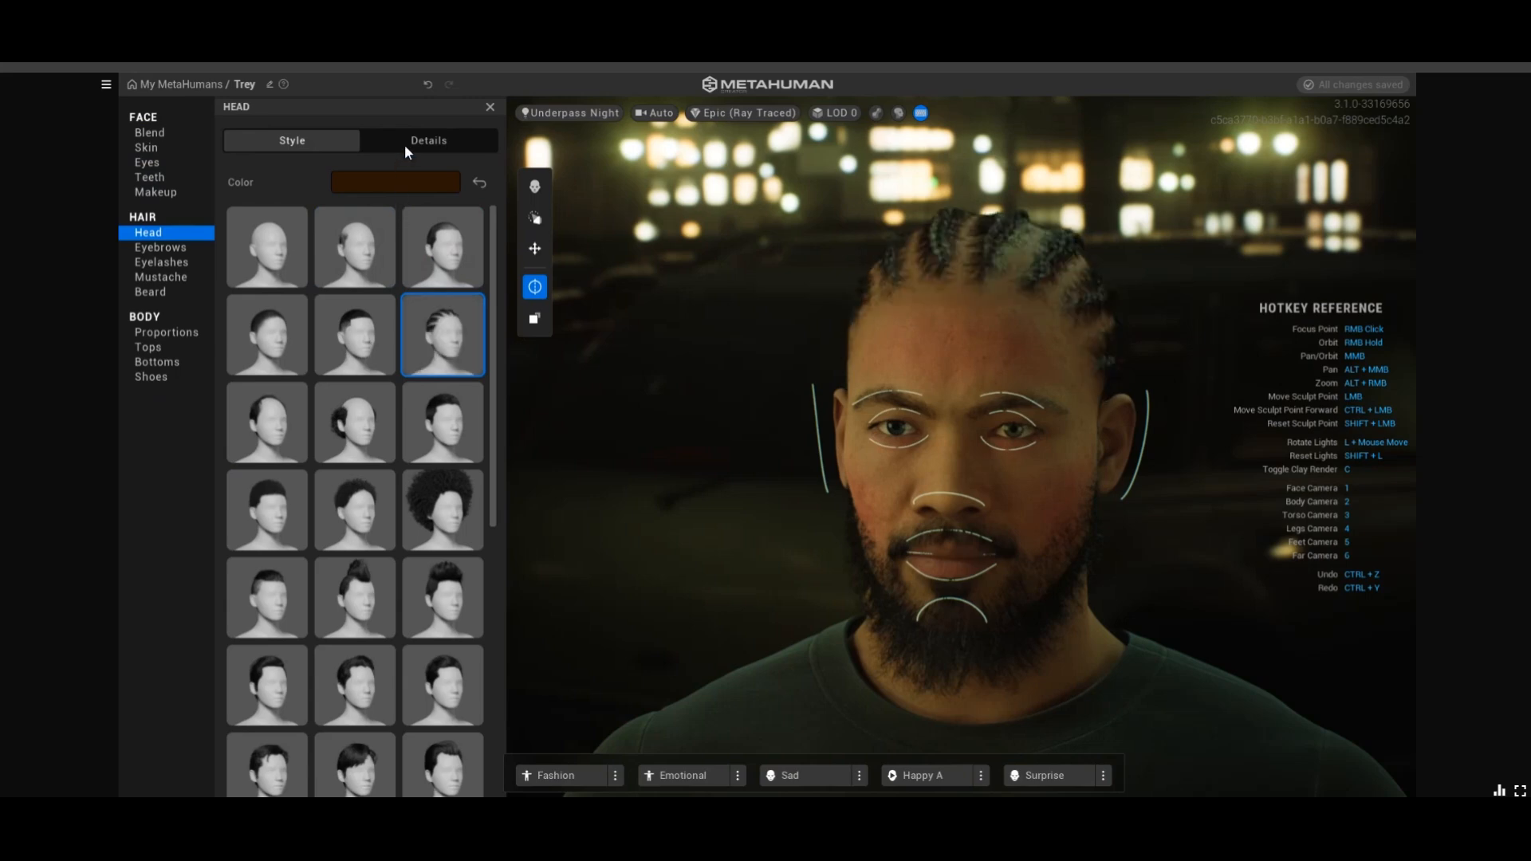
Enable Hair Dye for the head hair and set the dye color to black, 000000
{"action": "left_click", "coordinate": [404, 145]}
{"action": "left_click", "coordinate": [311, 141]}
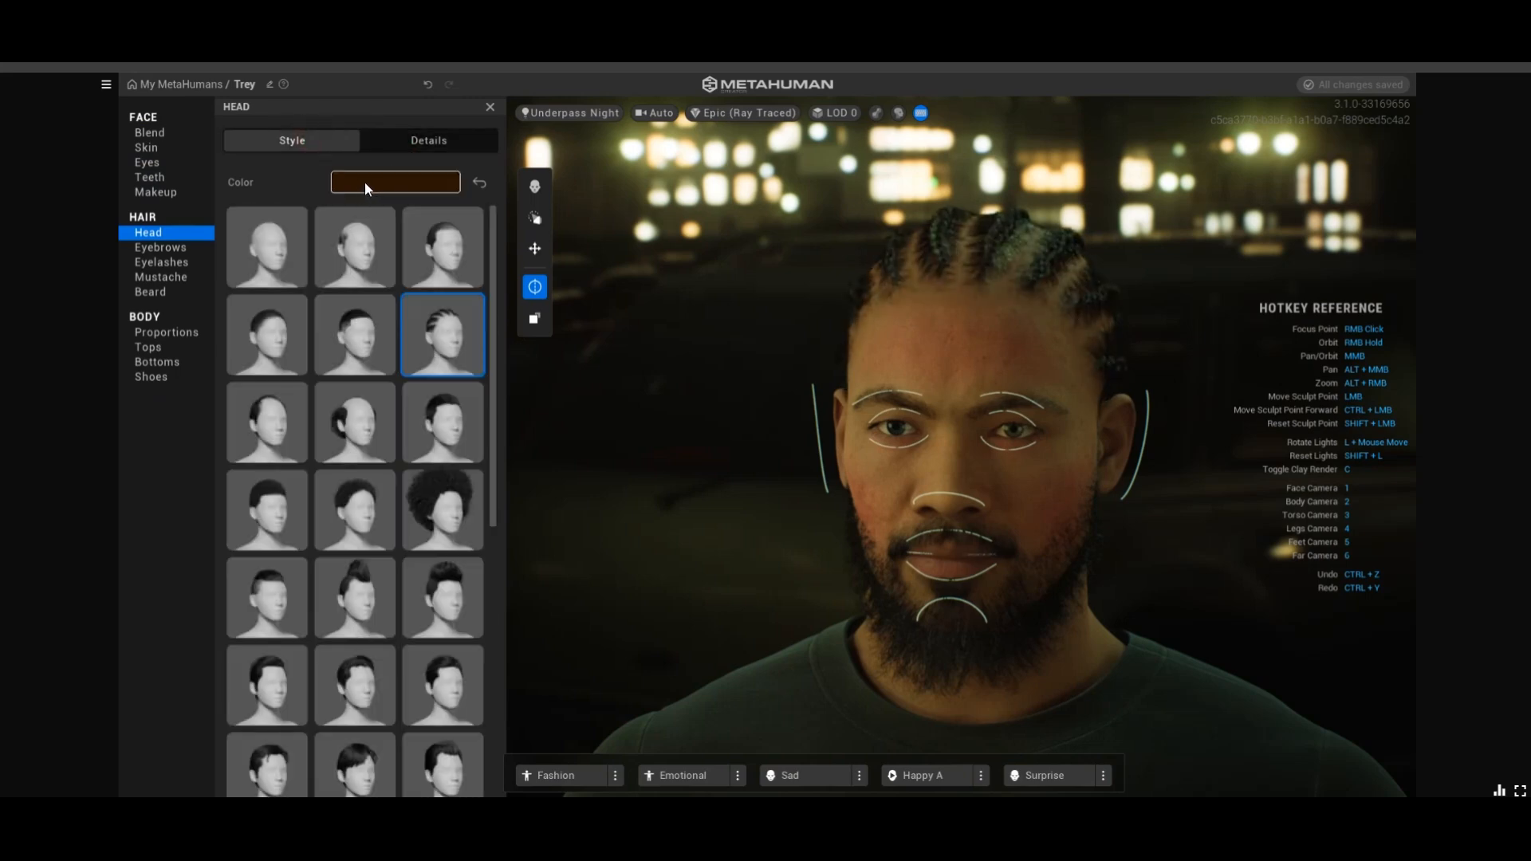
{"action": "left_click", "coordinate": [366, 183]}
{"action": "mouse_move", "coordinate": [474, 329]}
{"action": "left_mouse_down"}
{"action": "mouse_move", "coordinate": [532, 361]}
{"action": "mouse_move", "coordinate": [557, 292]}
{"action": "mouse_move", "coordinate": [522, 274]}
{"action": "left_mouse_up"}
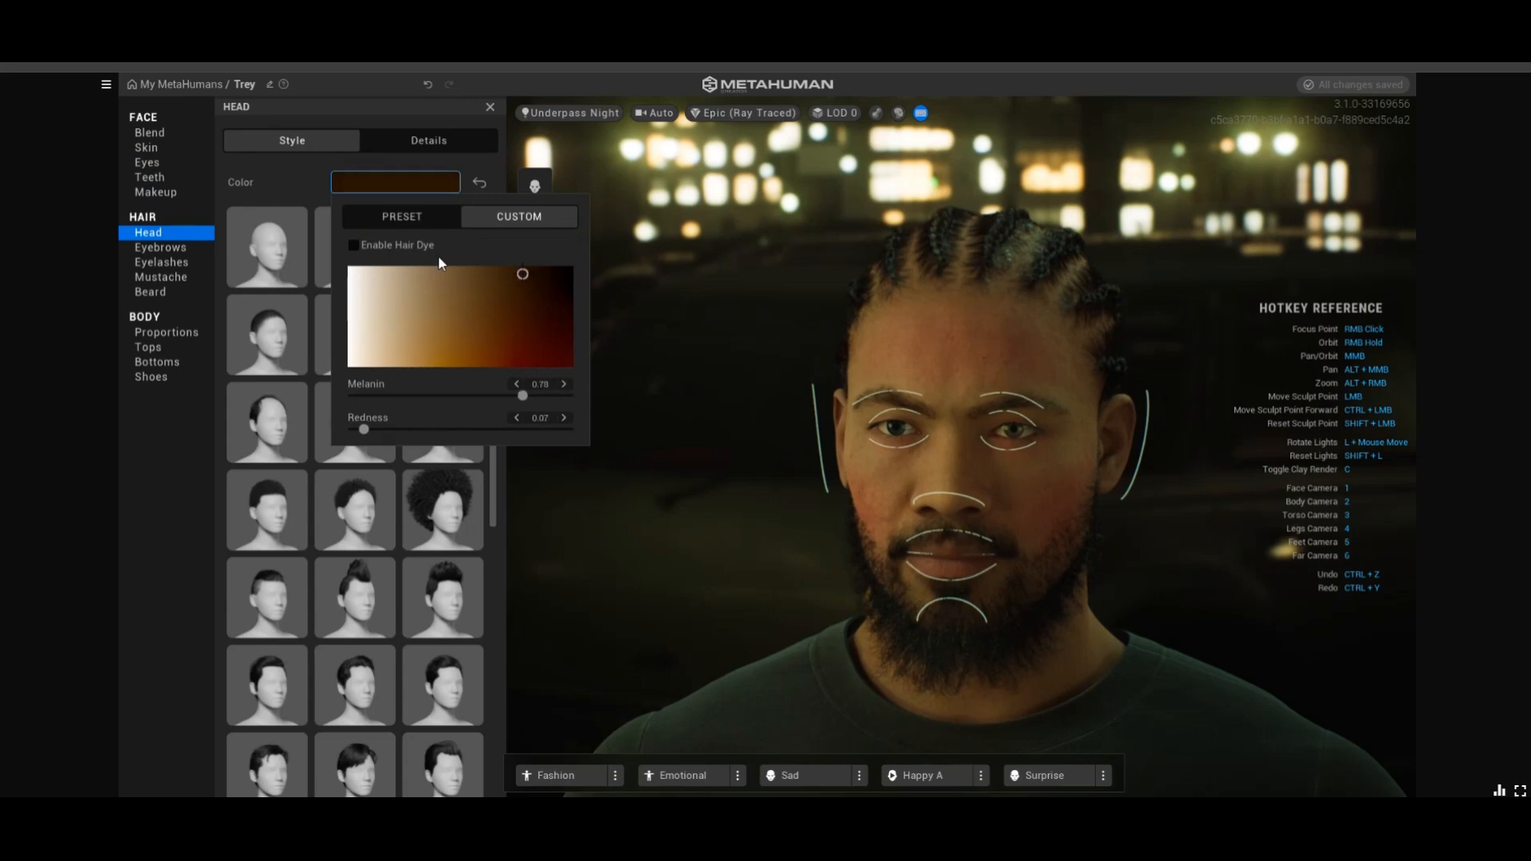
{"action": "left_click", "coordinate": [353, 246]}
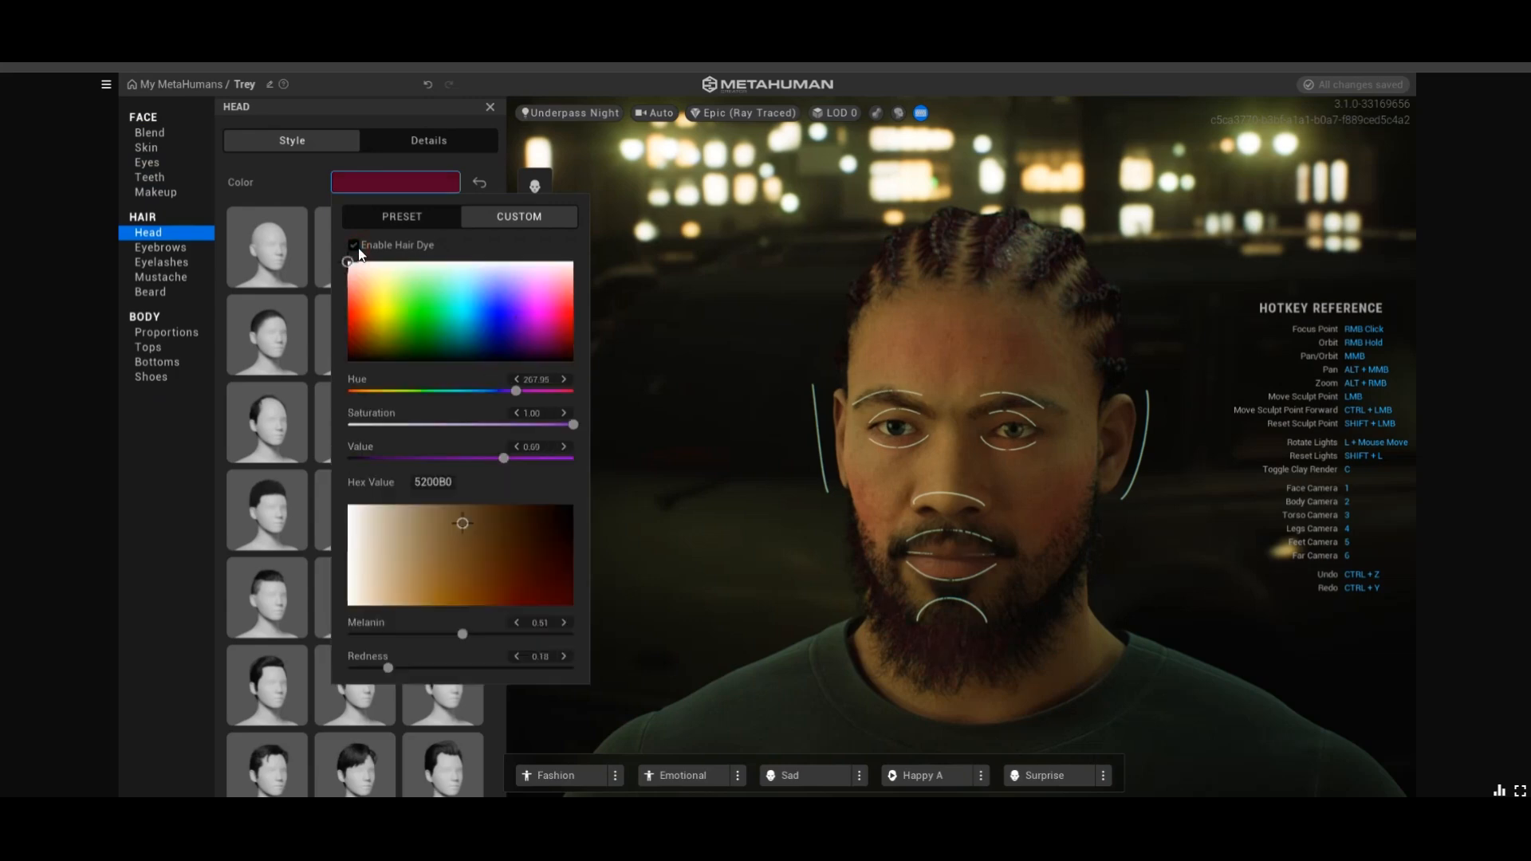
{"action": "mouse_move", "coordinate": [493, 329]}
{"action": "left_mouse_down"}
{"action": "mouse_move", "coordinate": [494, 264]}
{"action": "mouse_move", "coordinate": [394, 325]}
{"action": "mouse_move", "coordinate": [433, 377]}
{"action": "mouse_move", "coordinate": [528, 366]}
{"action": "mouse_move", "coordinate": [546, 346]}
{"action": "mouse_move", "coordinate": [494, 367]}
{"action": "left_mouse_up"}
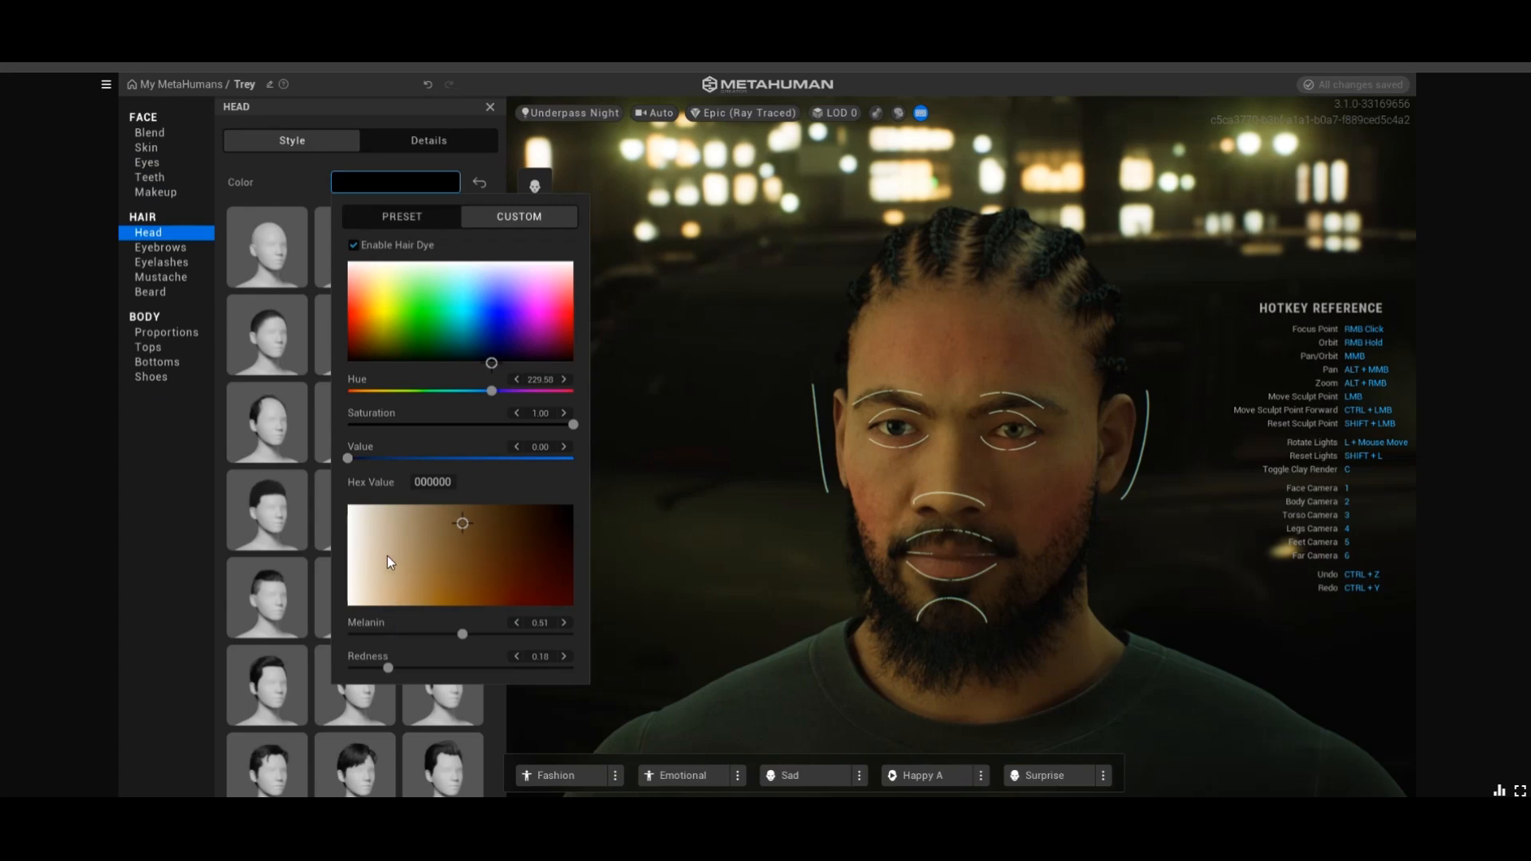
{"action": "left_click", "coordinate": [170, 536]}
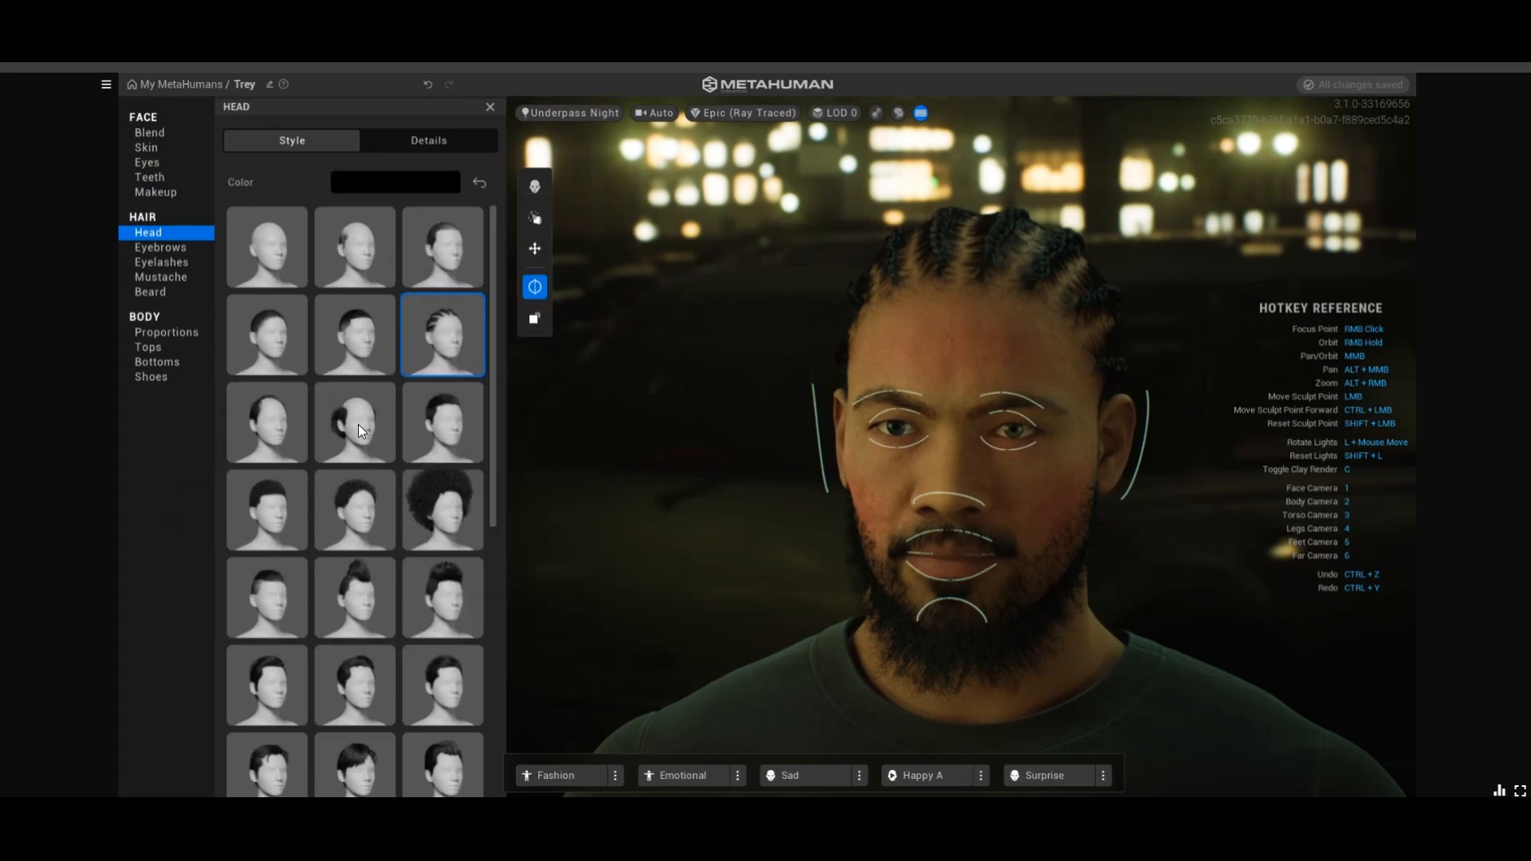
Enable Ombre on the hair, try a dark red color, set the hair dye to FFFFFF and check the braids from behind
{"action": "left_click", "coordinate": [418, 142]}
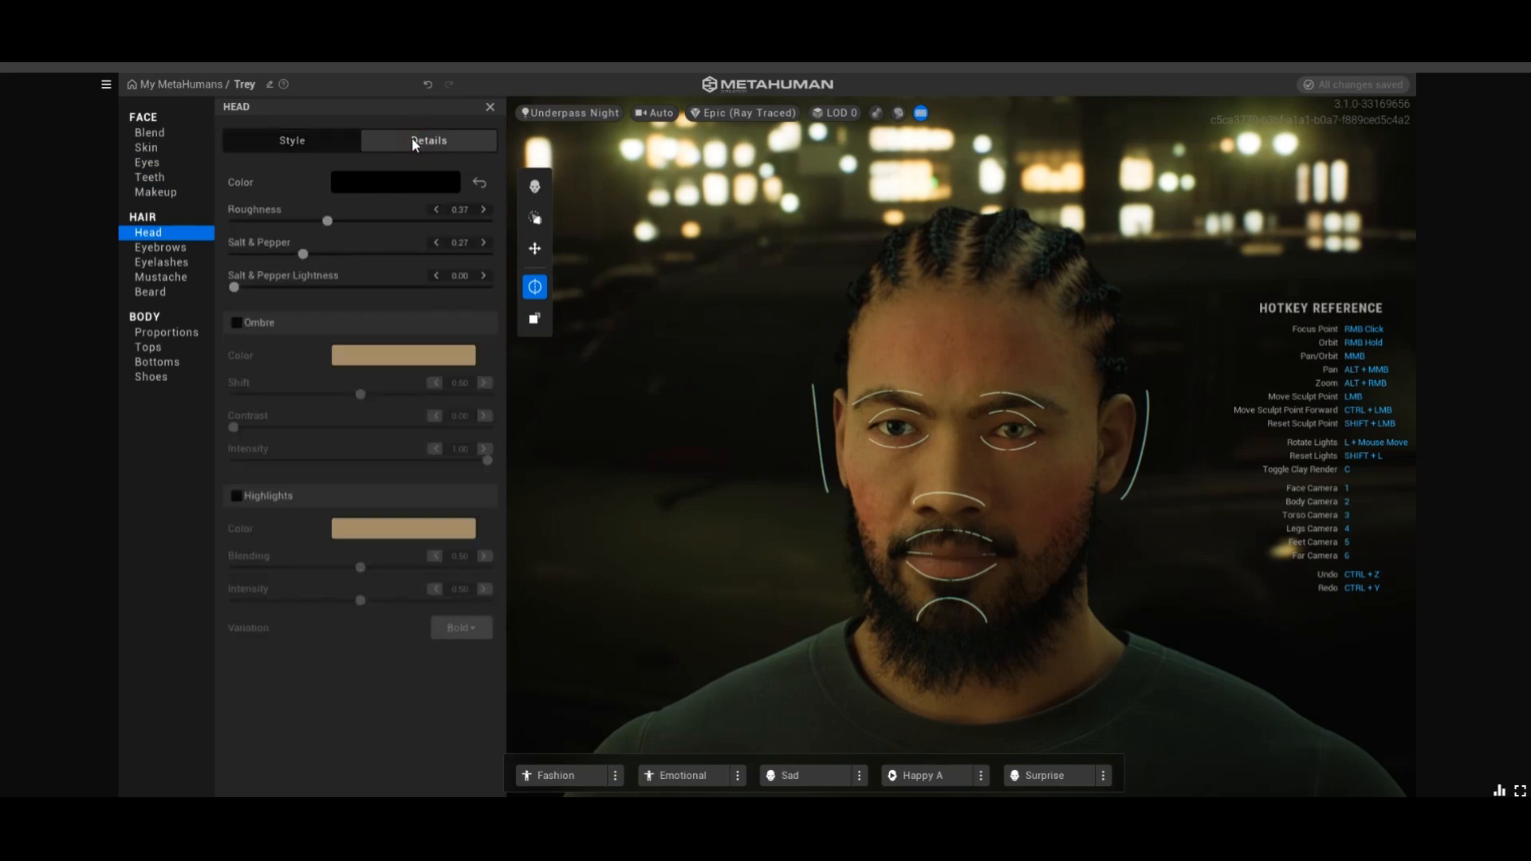
{"action": "left_click", "coordinate": [237, 322]}
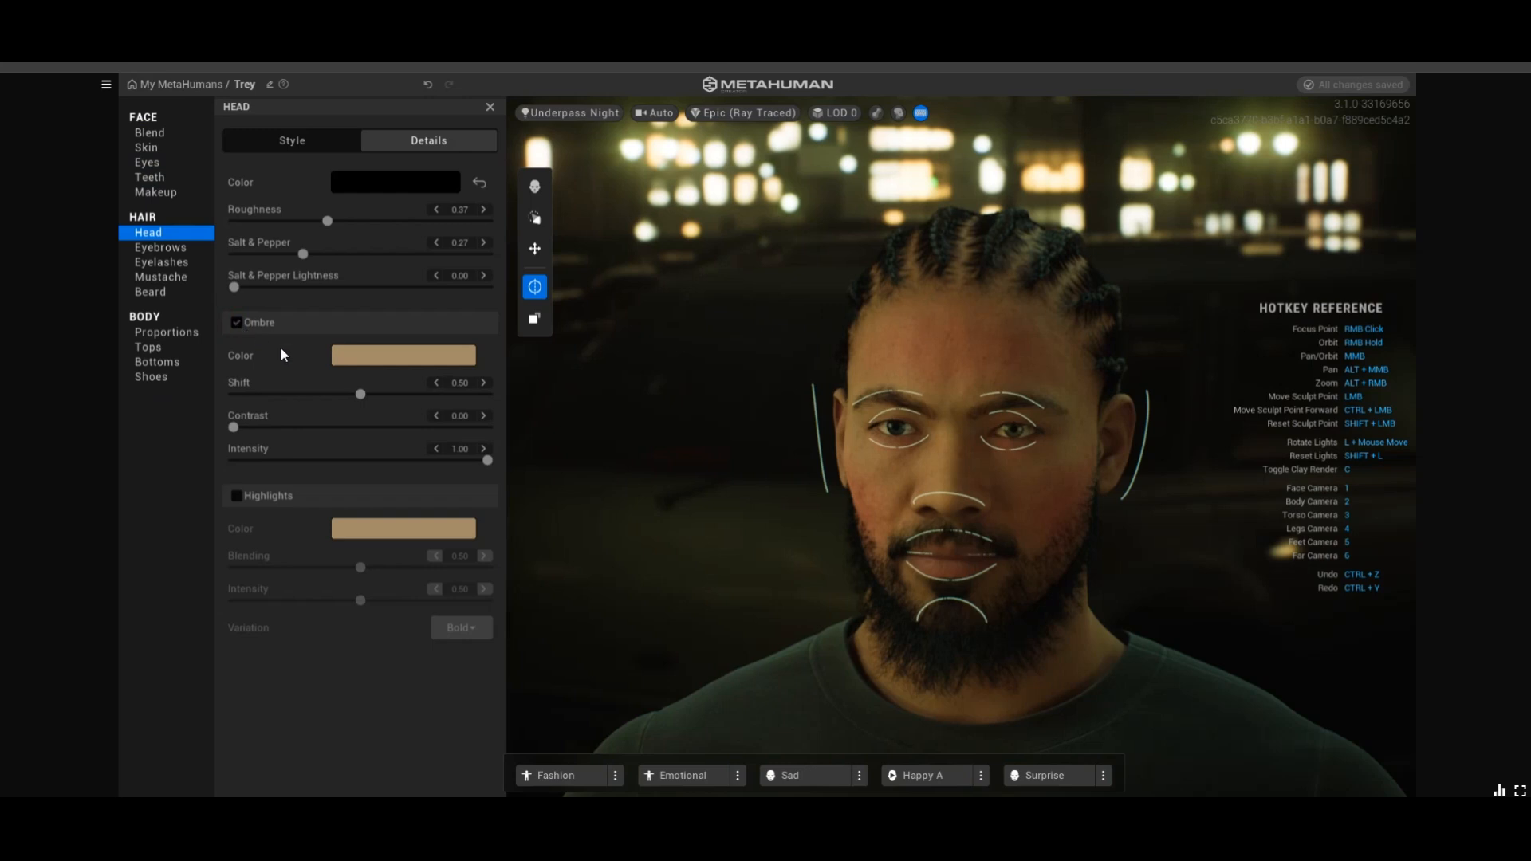
{"action": "left_click", "coordinate": [363, 360]}
{"action": "mouse_move", "coordinate": [390, 469]}
{"action": "left_mouse_down"}
{"action": "mouse_move", "coordinate": [350, 567]}
{"action": "mouse_move", "coordinate": [328, 502]}
{"action": "left_mouse_up"}
{"action": "mouse_move", "coordinate": [436, 440]}
{"action": "left_mouse_down"}
{"action": "mouse_move", "coordinate": [556, 400]}
{"action": "mouse_move", "coordinate": [432, 405]}
{"action": "mouse_move", "coordinate": [531, 549]}
{"action": "left_mouse_up"}
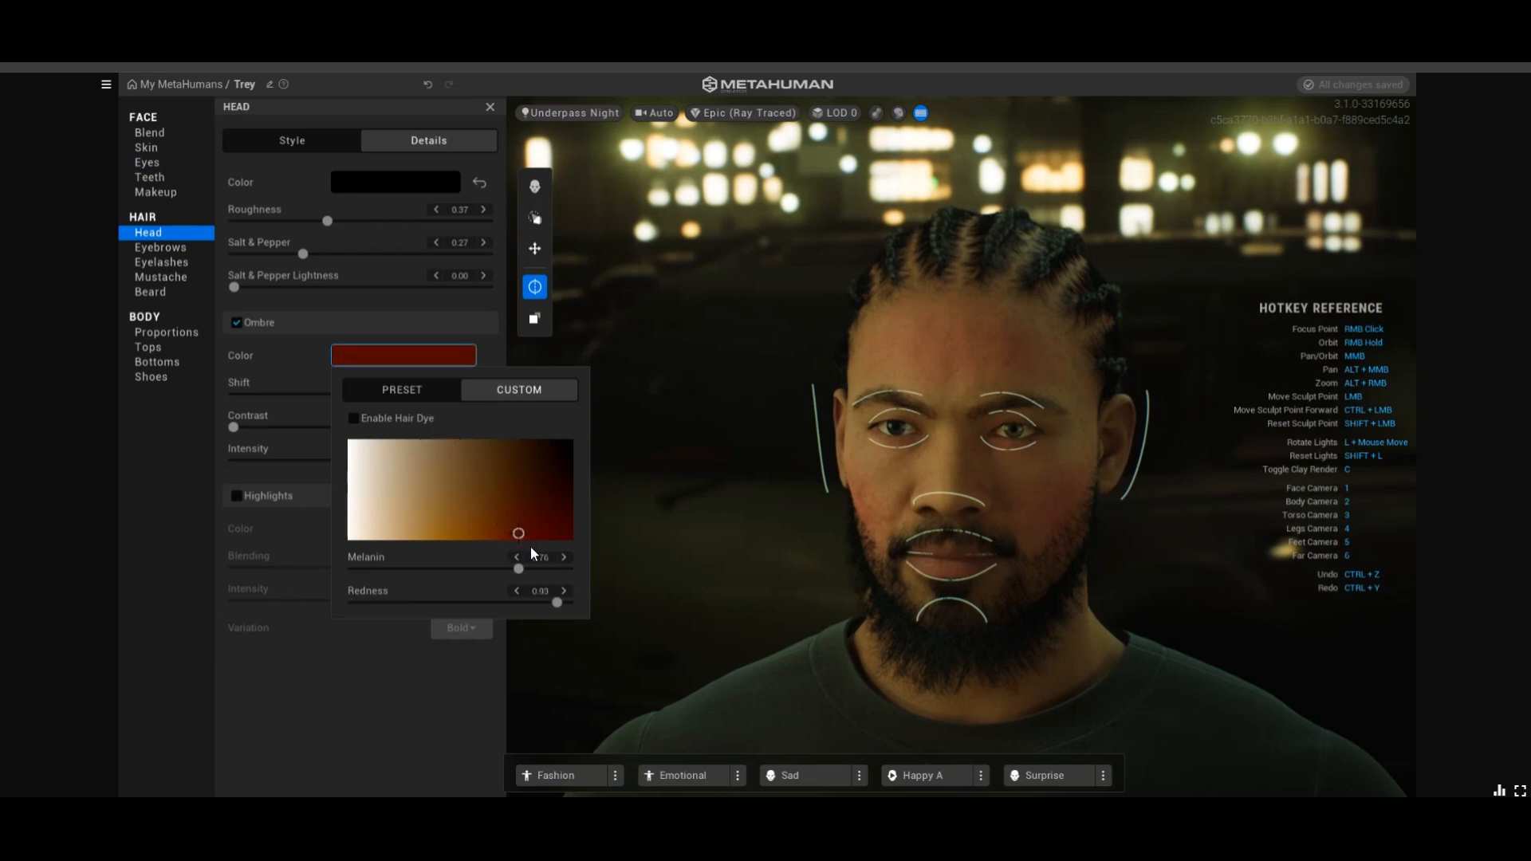
{"action": "left_click", "coordinate": [356, 418]}
{"action": "mouse_move", "coordinate": [629, 441]}
{"action": "left_mouse_down"}
{"action": "mouse_move", "coordinate": [647, 402]}
{"action": "mouse_move", "coordinate": [666, 464]}
{"action": "mouse_move", "coordinate": [740, 372]}
{"action": "left_mouse_up"}
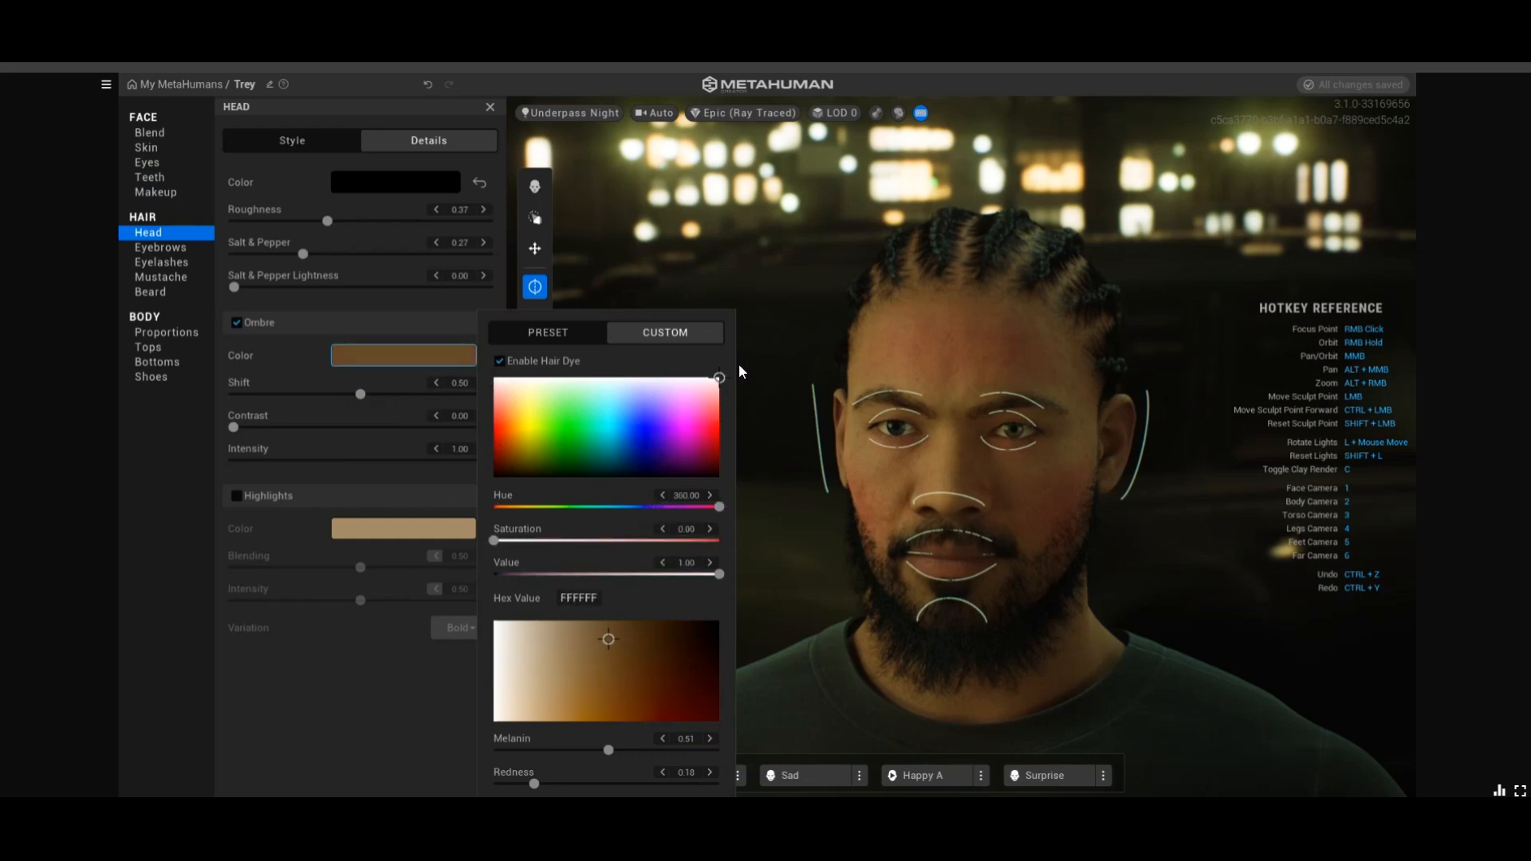
{"action": "middle_click_drag", "start_coordinate": [1000, 323], "coordinate": [674, 542]}
{"action": "middle_click_drag", "start_coordinate": [1009, 468], "coordinate": [308, 433]}
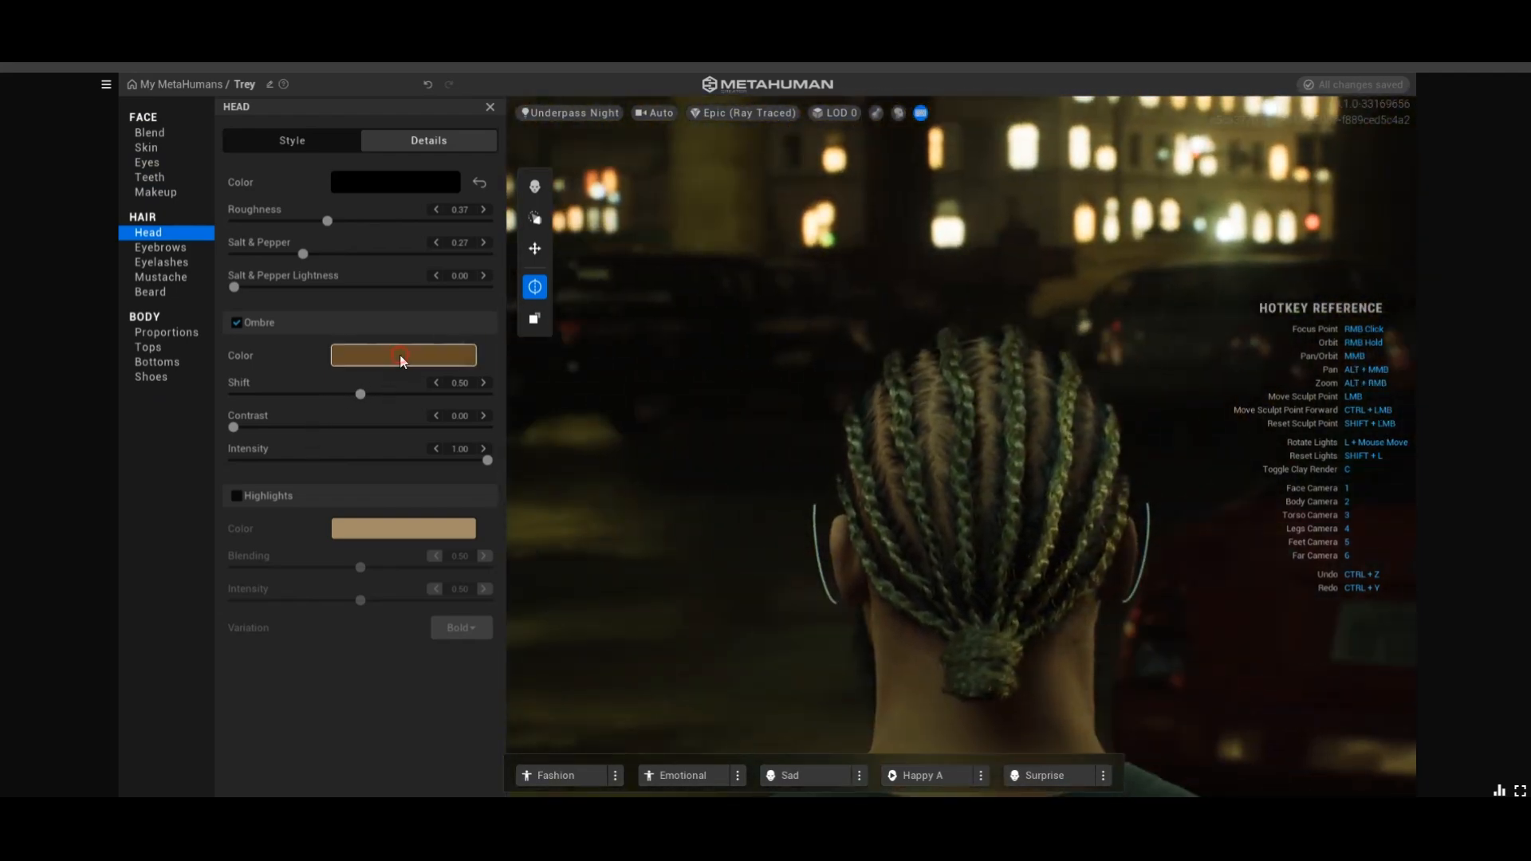
Set the ombre color to dark green and check the braids from several sides
{"action": "left_click", "coordinate": [399, 355]}
{"action": "left_click_drag", "start_coordinate": [576, 437], "coordinate": [585, 447]}
{"action": "middle_click_drag", "start_coordinate": [1172, 533], "coordinate": [1471, 619]}
{"action": "middle_click_drag", "start_coordinate": [867, 622], "coordinate": [1222, 474]}
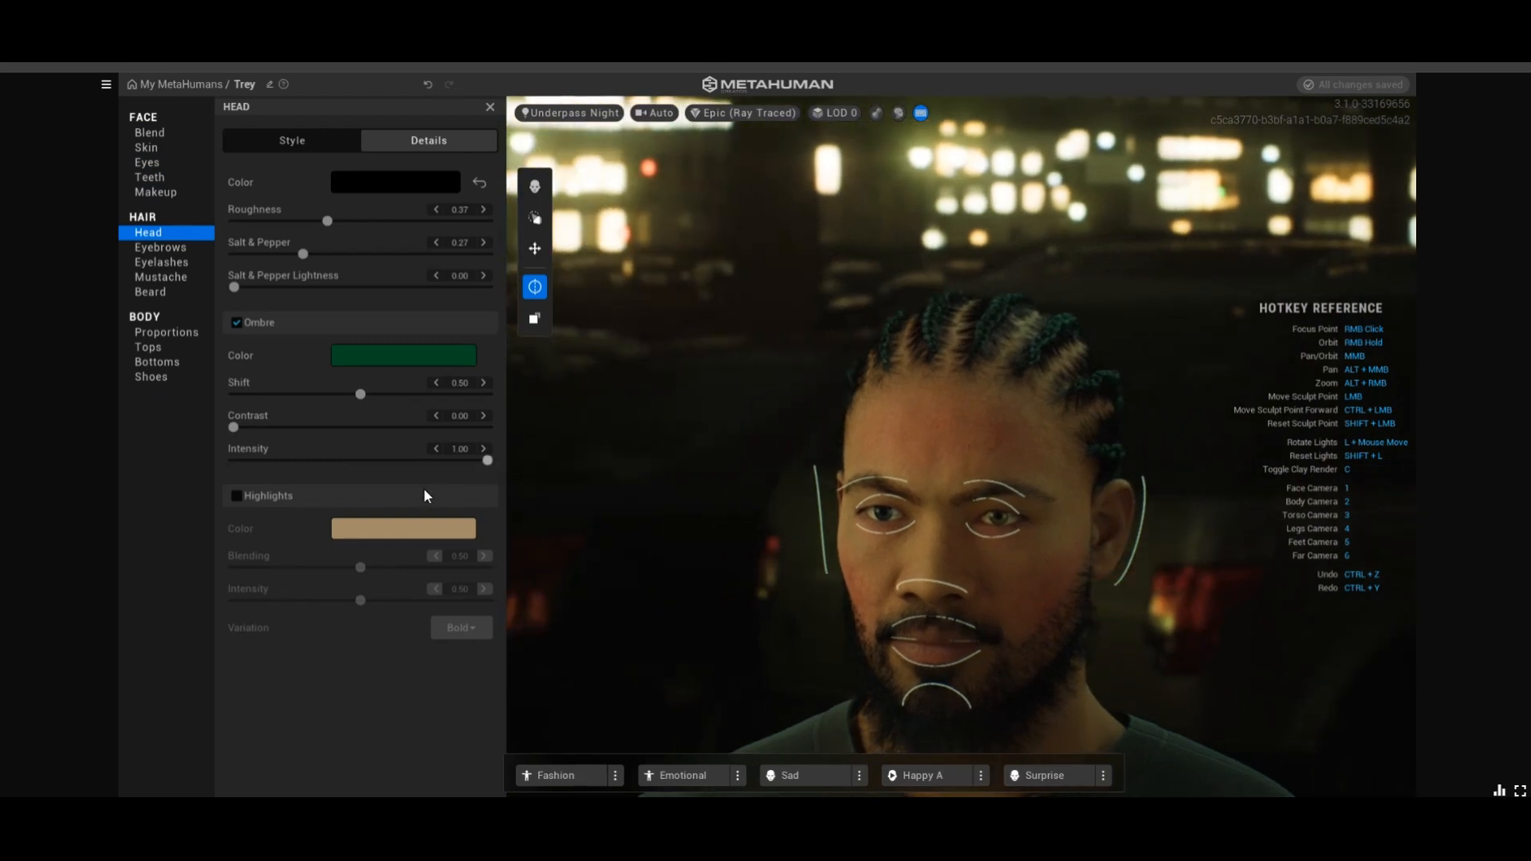
Enable hair Highlights with Hair Dye turned on and check the braids from behind
{"action": "left_click", "coordinate": [238, 496]}
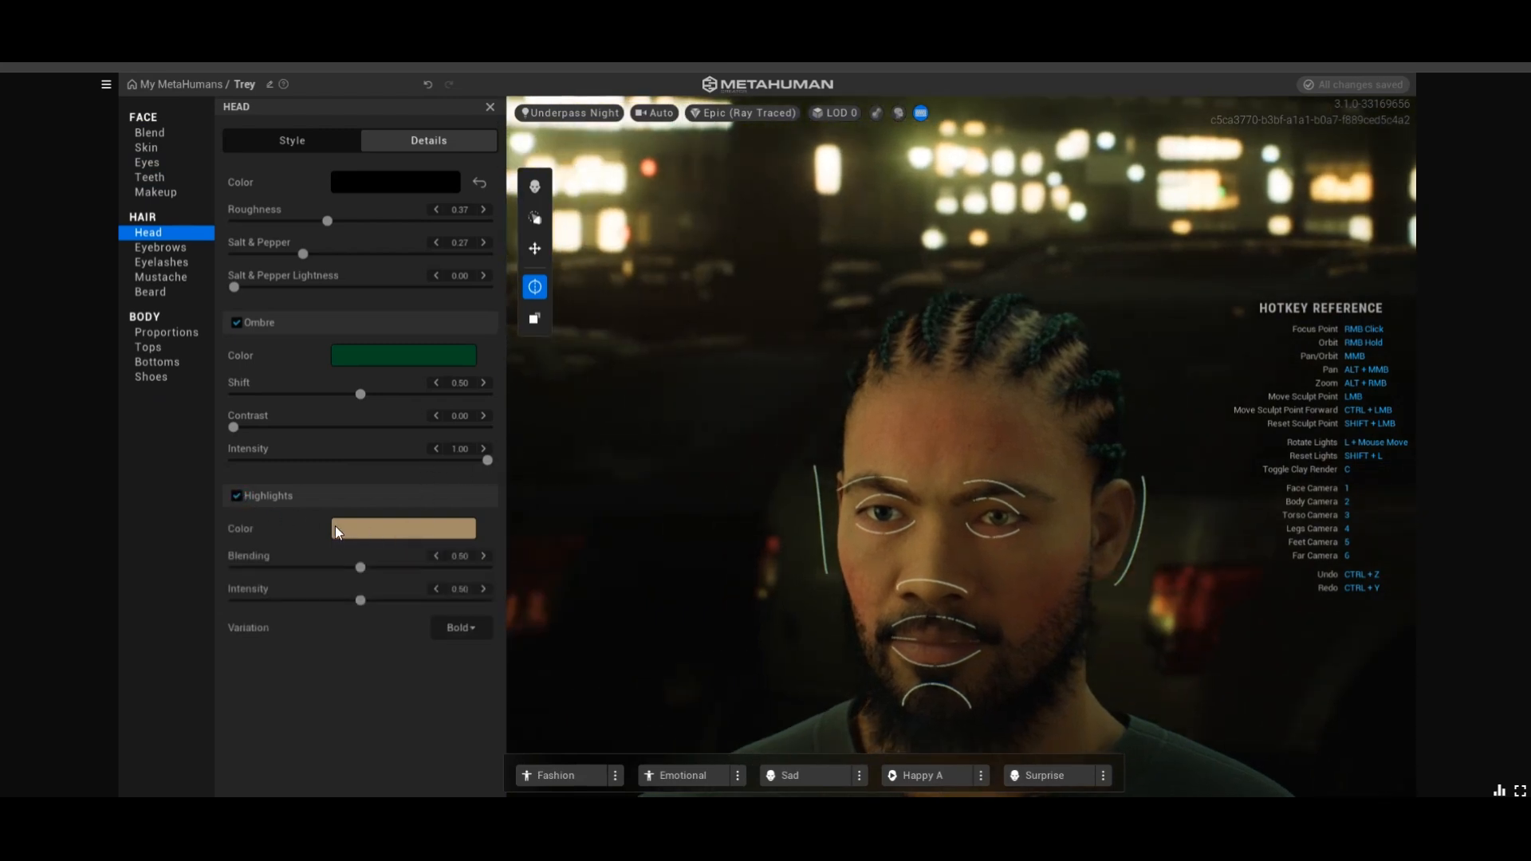
{"action": "left_click", "coordinate": [360, 529]}
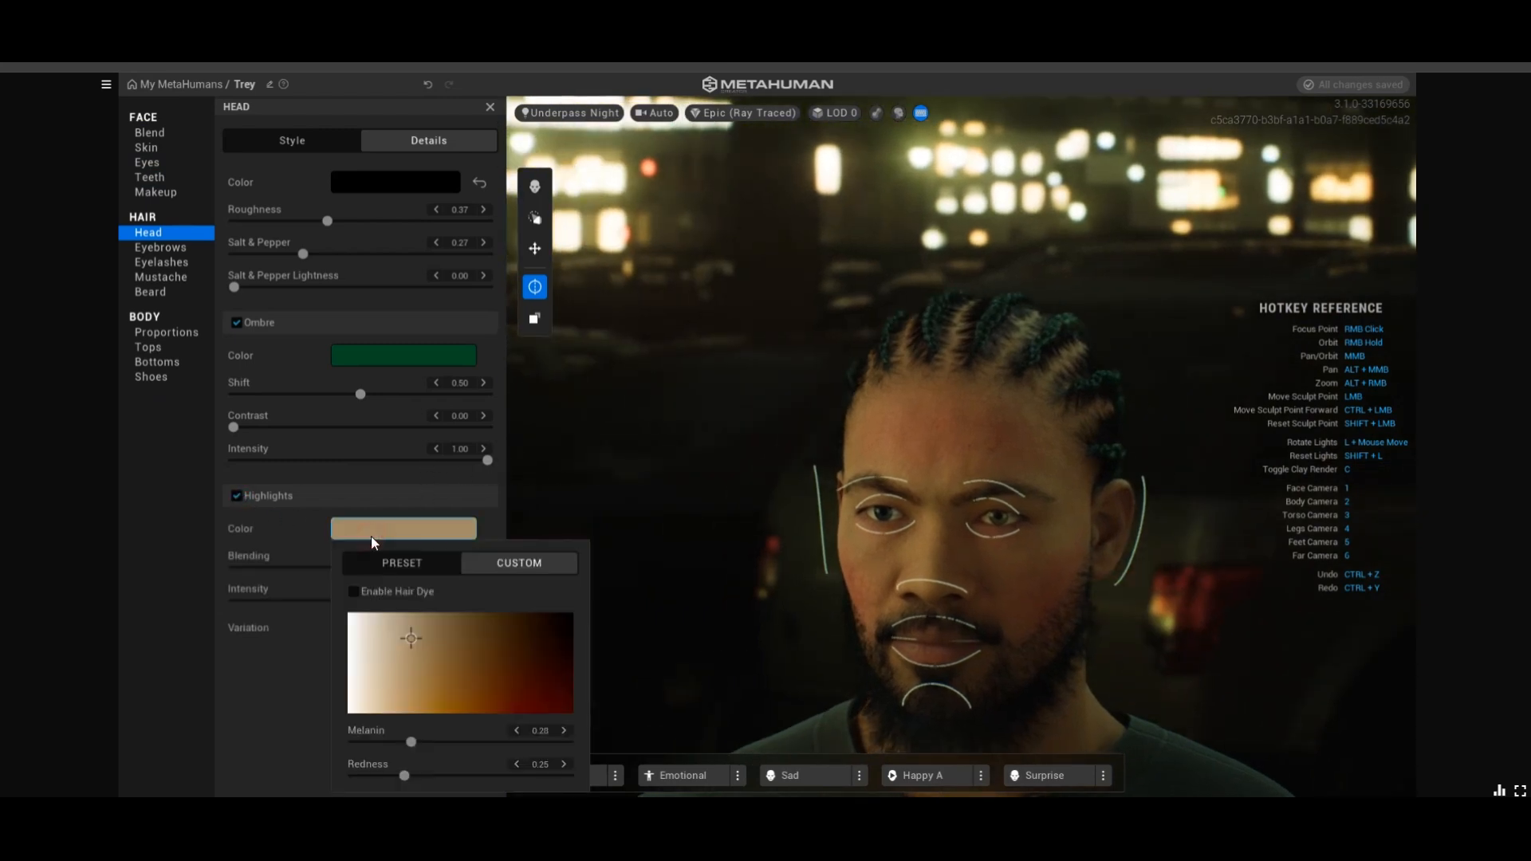
{"action": "left_click", "coordinate": [354, 591]}
{"action": "left_click_drag", "start_coordinate": [523, 416], "coordinate": [496, 386]}
{"action": "right_click_drag", "start_coordinate": [971, 424], "coordinate": [212, 212]}
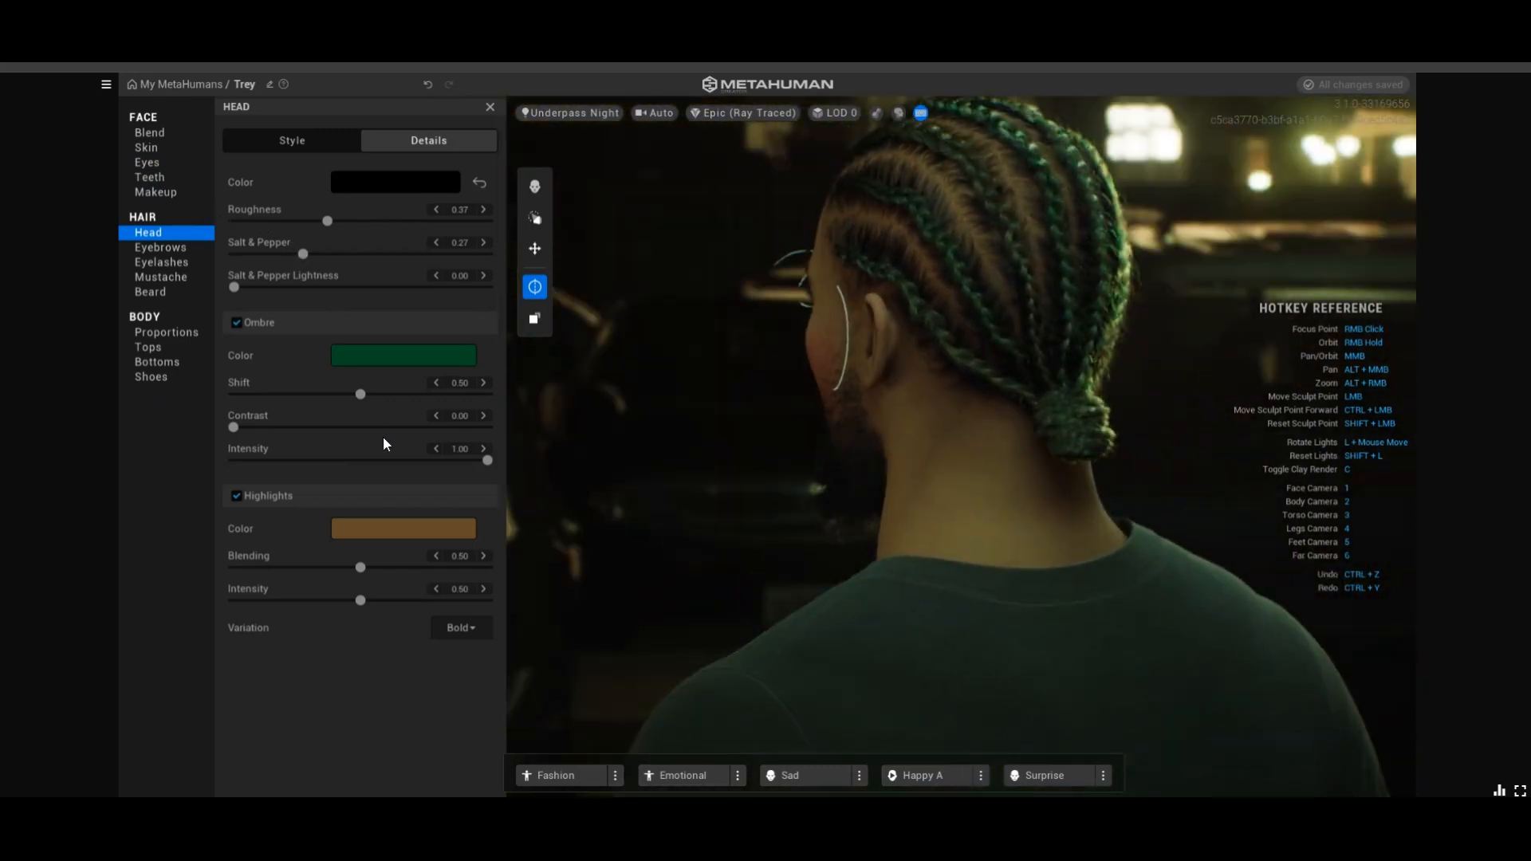
Try a pale pink dye, FFE0F5, for the highlights
{"action": "left_click", "coordinate": [420, 538]}
{"action": "mouse_move", "coordinate": [503, 452]}
{"action": "left_mouse_down"}
{"action": "mouse_move", "coordinate": [498, 396]}
{"action": "mouse_move", "coordinate": [609, 368]}
{"action": "mouse_move", "coordinate": [669, 387]}
{"action": "mouse_move", "coordinate": [749, 483]}
{"action": "mouse_move", "coordinate": [701, 368]}
{"action": "mouse_move", "coordinate": [716, 402]}
{"action": "mouse_move", "coordinate": [696, 435]}
{"action": "mouse_move", "coordinate": [649, 431]}
{"action": "mouse_move", "coordinate": [673, 424]}
{"action": "mouse_move", "coordinate": [686, 356]}
{"action": "mouse_move", "coordinate": [621, 342]}
{"action": "mouse_move", "coordinate": [610, 395]}
{"action": "mouse_move", "coordinate": [694, 384]}
{"action": "left_mouse_up"}
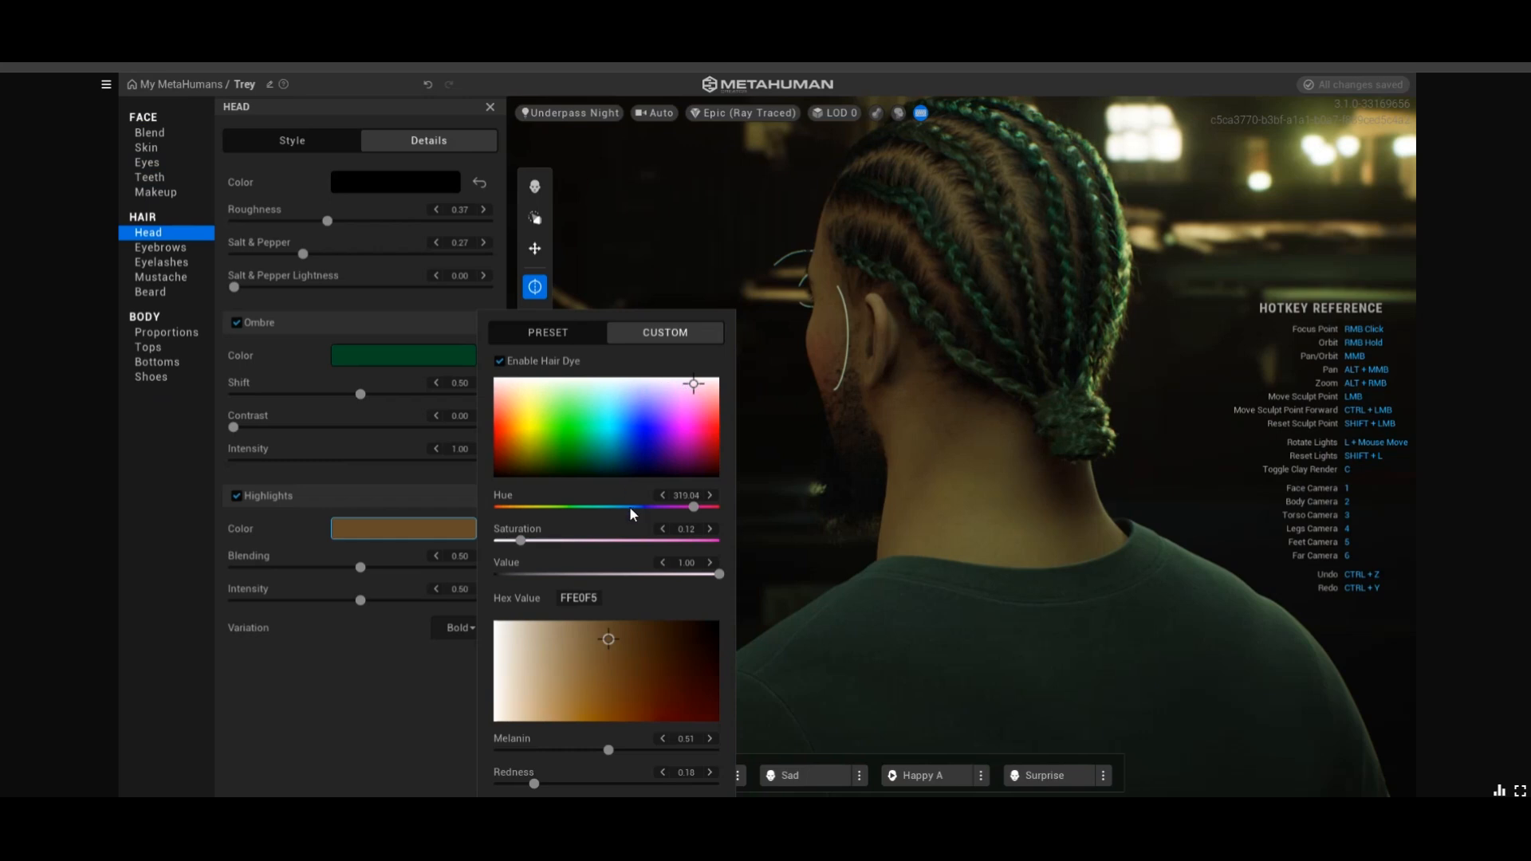
{"action": "left_click", "coordinate": [392, 668]}
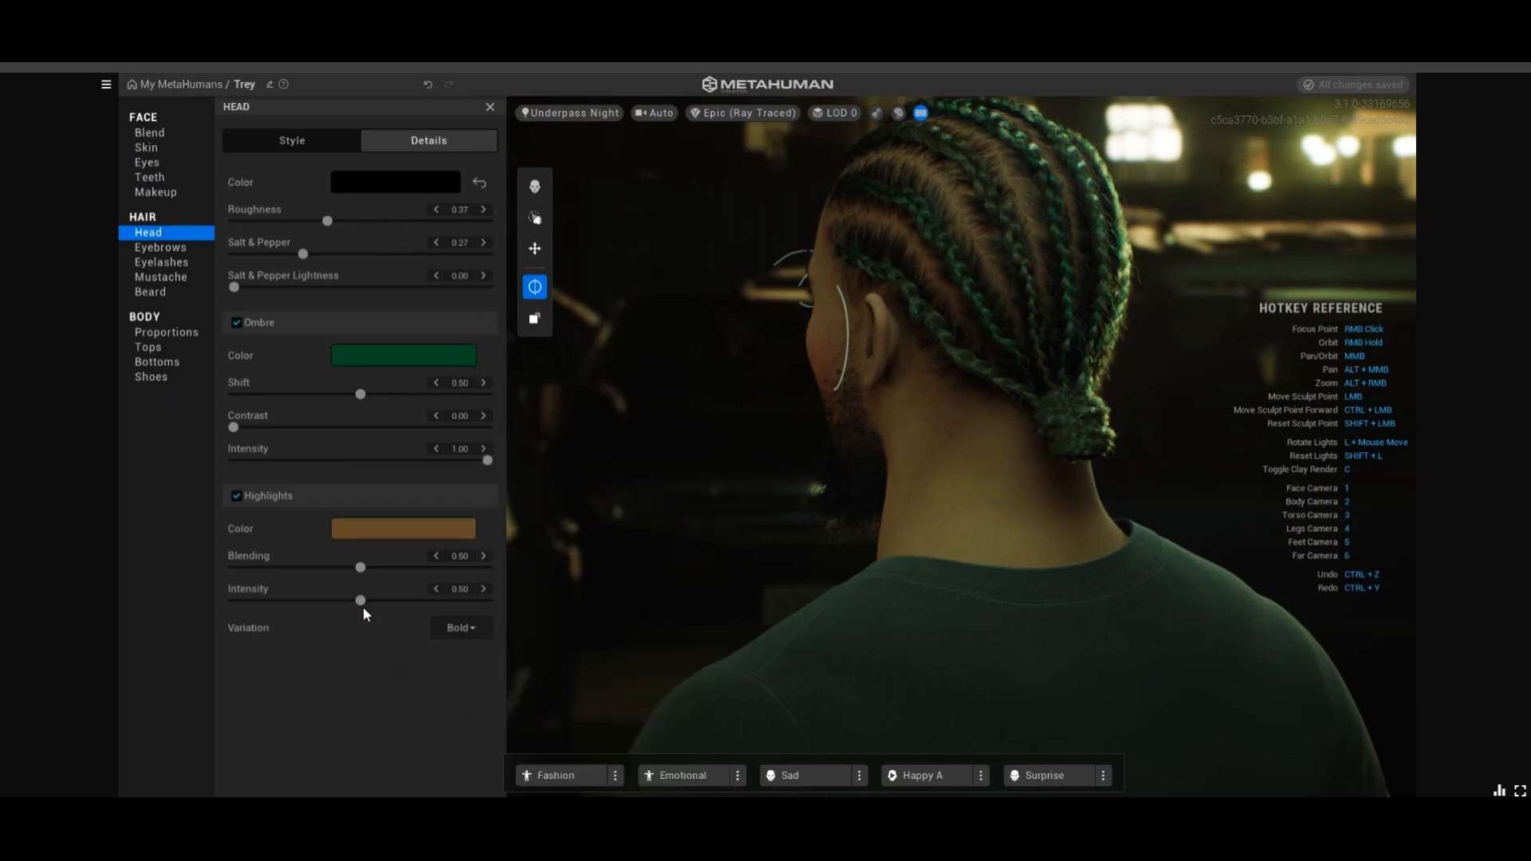
Set the highlights dye to deep pink, AD0045, with Melanin at 0.00 and Redness at 1.00
{"action": "left_click", "coordinate": [415, 523]}
{"action": "left_click", "coordinate": [510, 438]}
{"action": "mouse_move", "coordinate": [514, 632]}
{"action": "left_mouse_down"}
{"action": "mouse_move", "coordinate": [491, 694]}
{"action": "mouse_move", "coordinate": [686, 692]}
{"action": "mouse_move", "coordinate": [536, 693]}
{"action": "left_mouse_up"}
{"action": "mouse_move", "coordinate": [563, 417]}
{"action": "left_mouse_down"}
{"action": "mouse_move", "coordinate": [628, 443]}
{"action": "mouse_move", "coordinate": [680, 439]}
{"action": "mouse_move", "coordinate": [664, 430]}
{"action": "mouse_move", "coordinate": [717, 477]}
{"action": "mouse_move", "coordinate": [704, 444]}
{"action": "left_mouse_up"}
{"action": "left_click_drag", "start_coordinate": [536, 697], "coordinate": [488, 727]}
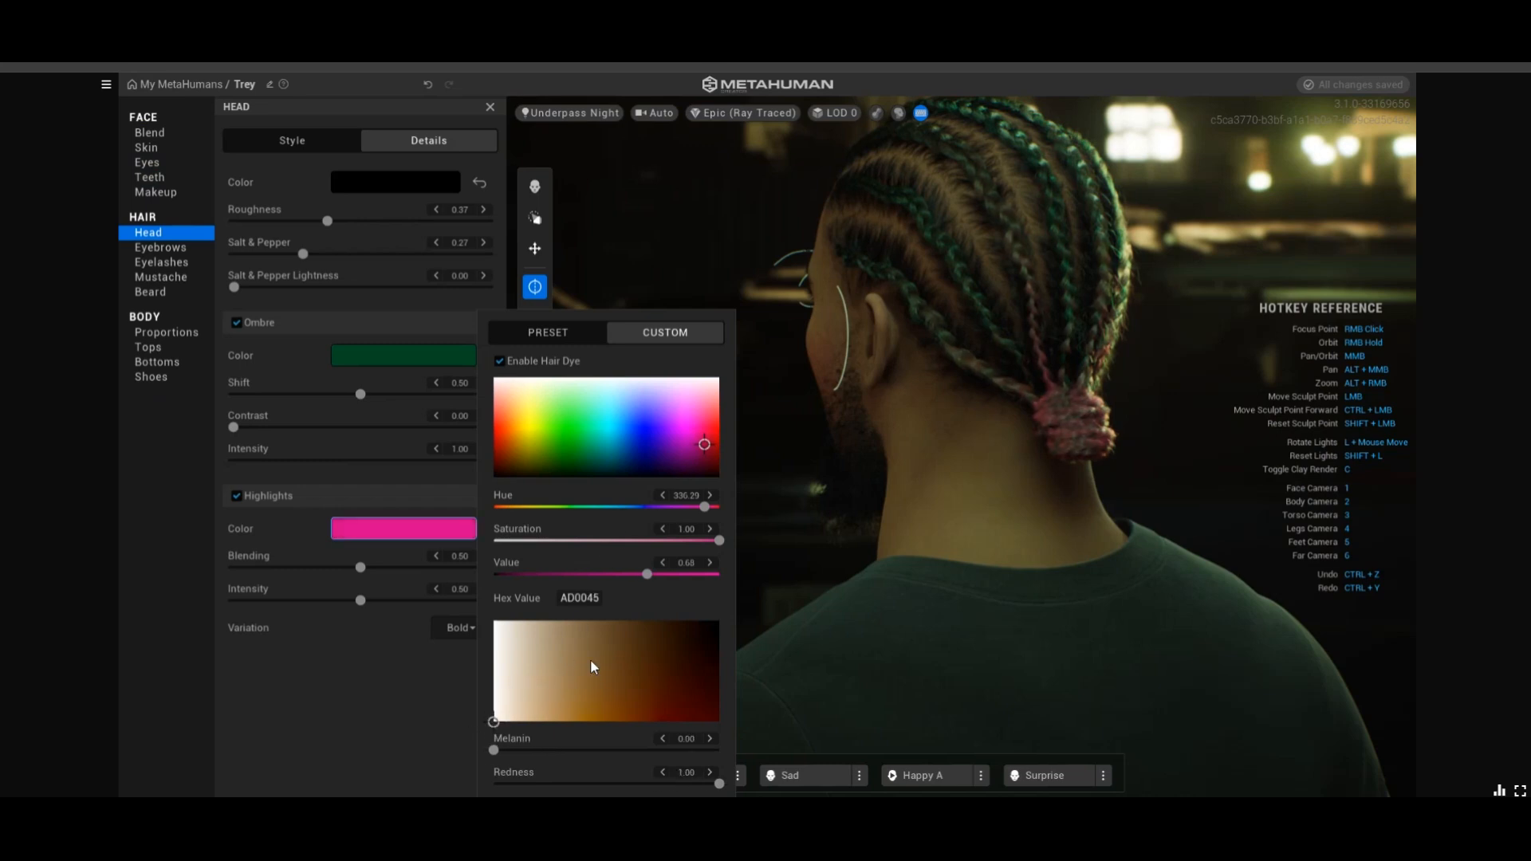
Change the highlights color to a copper orange and check the braids from behind and from the front
{"action": "left_click_drag", "start_coordinate": [702, 436], "coordinate": [719, 416]}
{"action": "mouse_move", "coordinate": [504, 726]}
{"action": "left_mouse_down"}
{"action": "mouse_move", "coordinate": [581, 608]}
{"action": "mouse_move", "coordinate": [587, 701]}
{"action": "mouse_move", "coordinate": [749, 743]}
{"action": "mouse_move", "coordinate": [506, 706]}
{"action": "mouse_move", "coordinate": [515, 727]}
{"action": "mouse_move", "coordinate": [571, 732]}
{"action": "left_mouse_up"}
{"action": "left_click", "coordinate": [341, 681]}
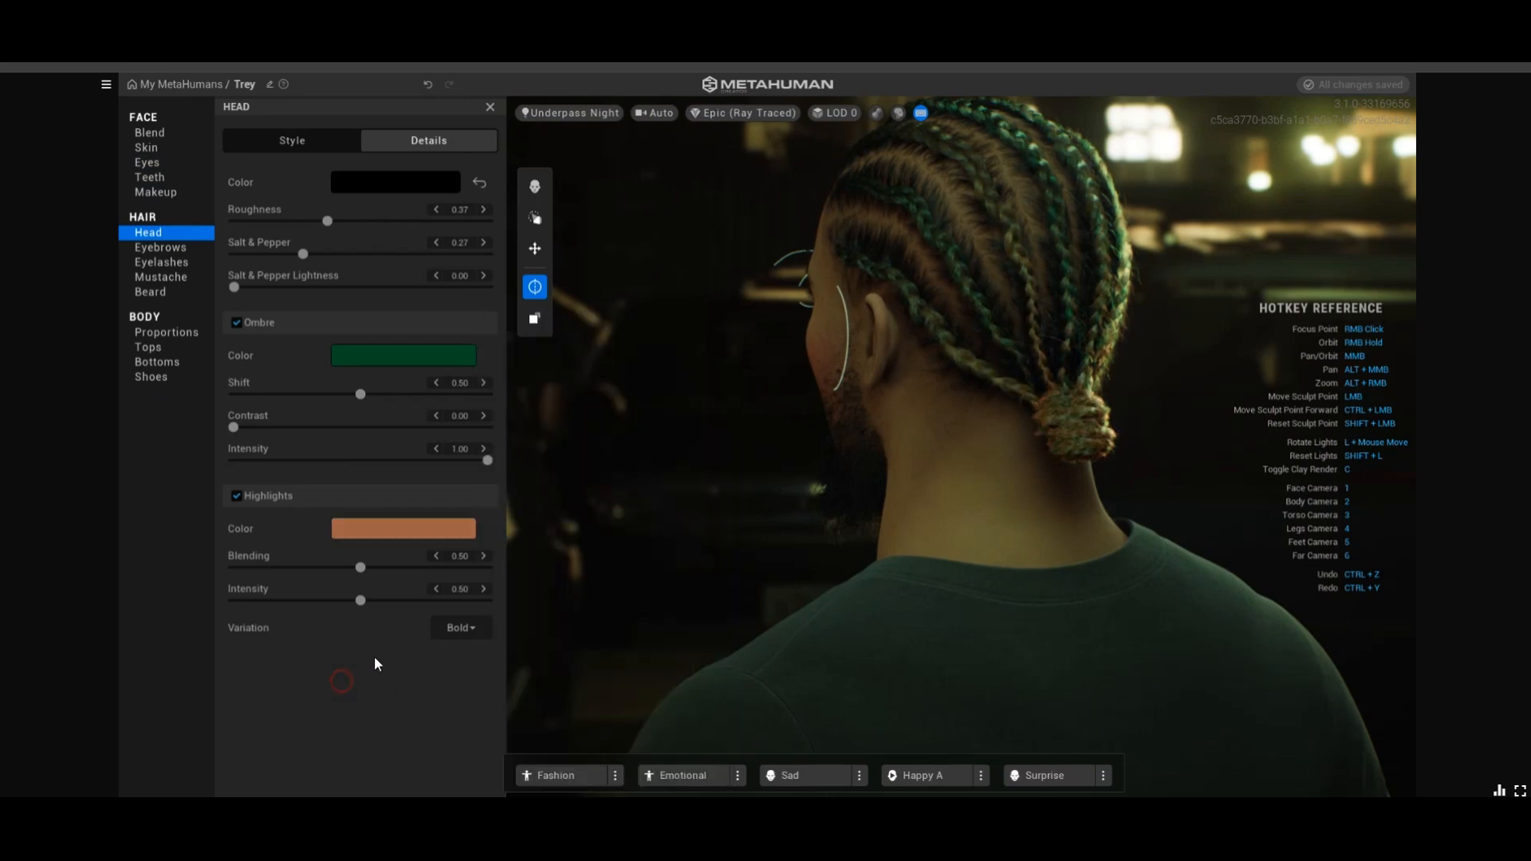
{"action": "middle_click_drag", "start_coordinate": [947, 366], "coordinate": [1353, 386]}
{"action": "middle_click_drag", "start_coordinate": [686, 403], "coordinate": [887, 570]}
{"action": "middle_click_drag", "start_coordinate": [1372, 676], "coordinate": [1232, 518]}
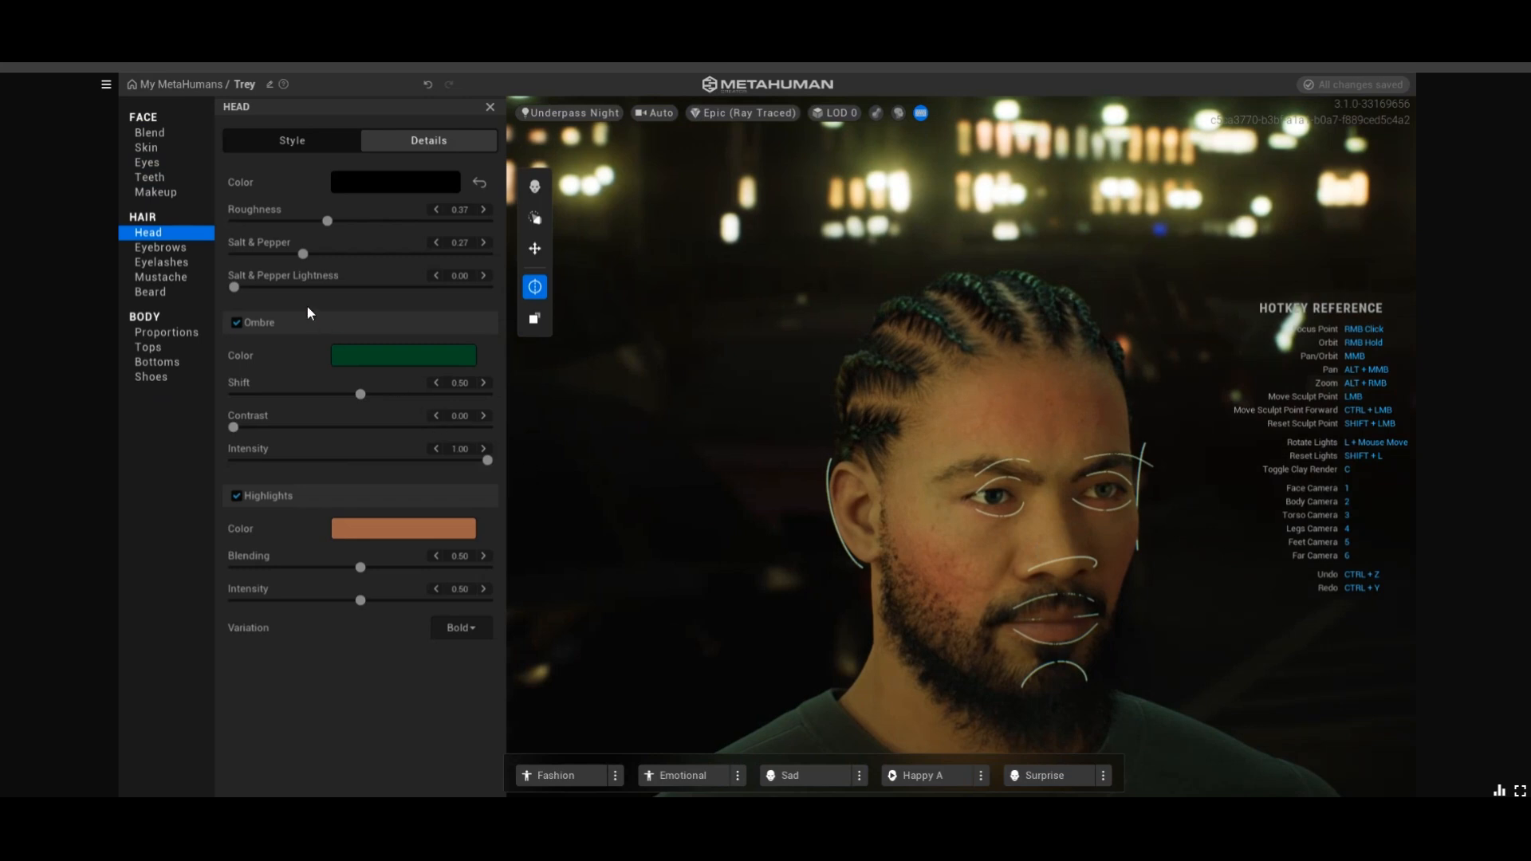
Try several eyebrow styles and choose Medium Flat Thick Eyebrows
{"action": "left_click", "coordinate": [175, 249]}
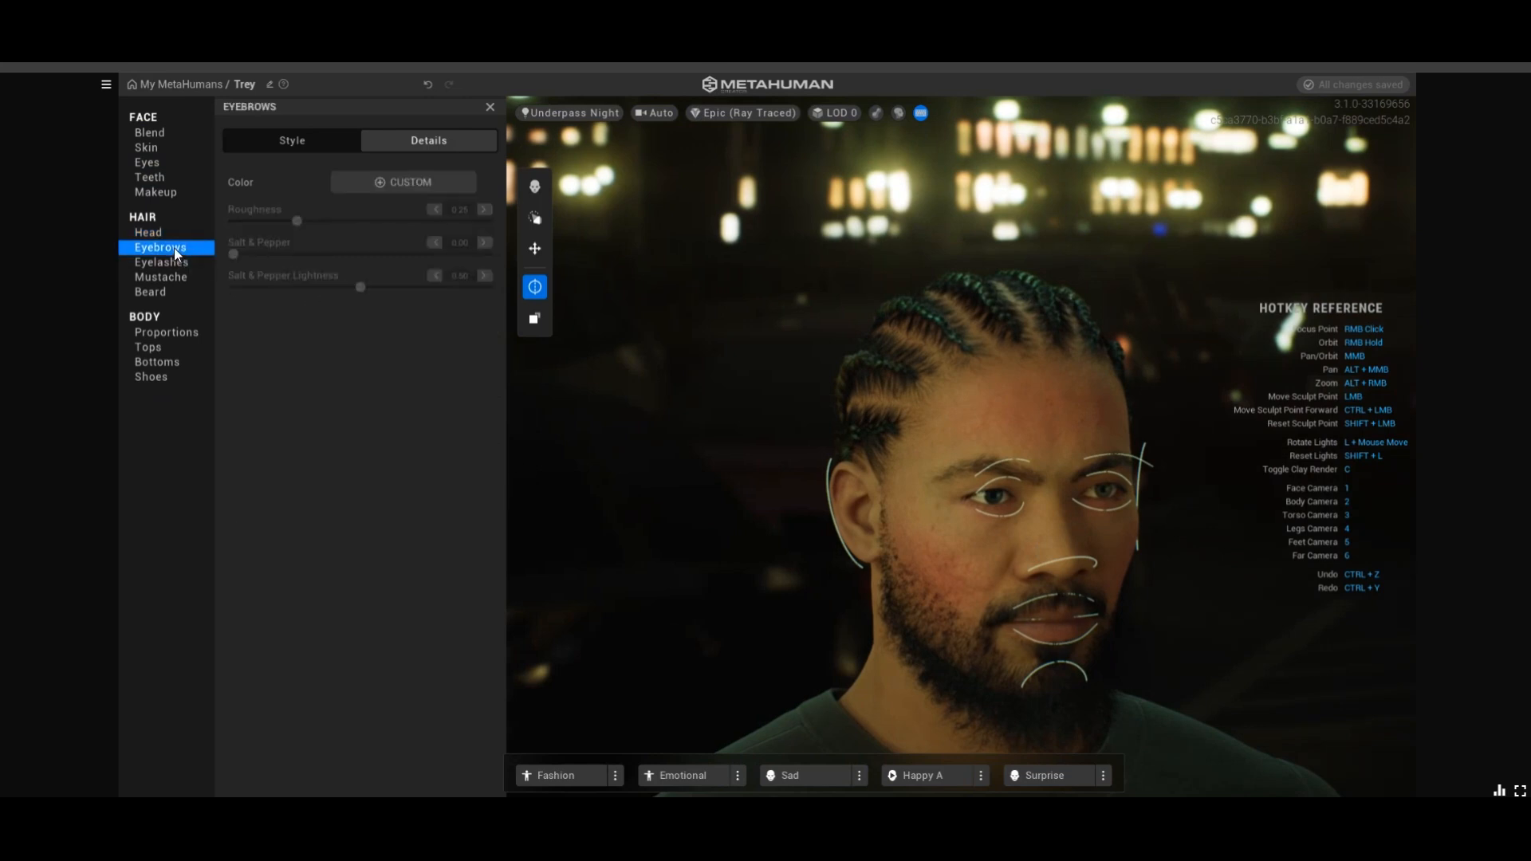
{"action": "left_click", "coordinate": [295, 144]}
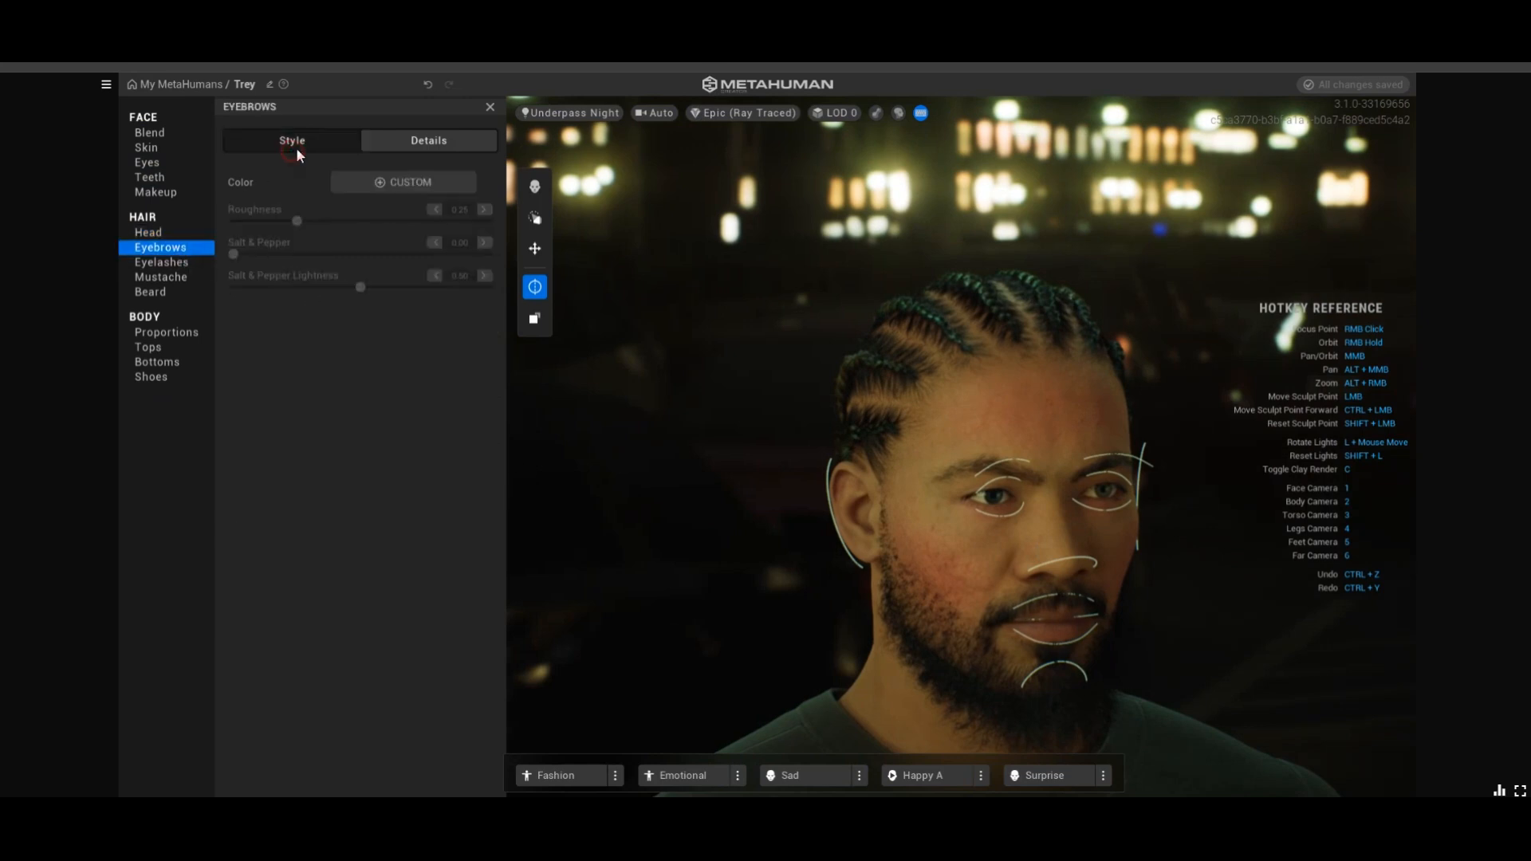
{"action": "left_click", "coordinate": [343, 312]}
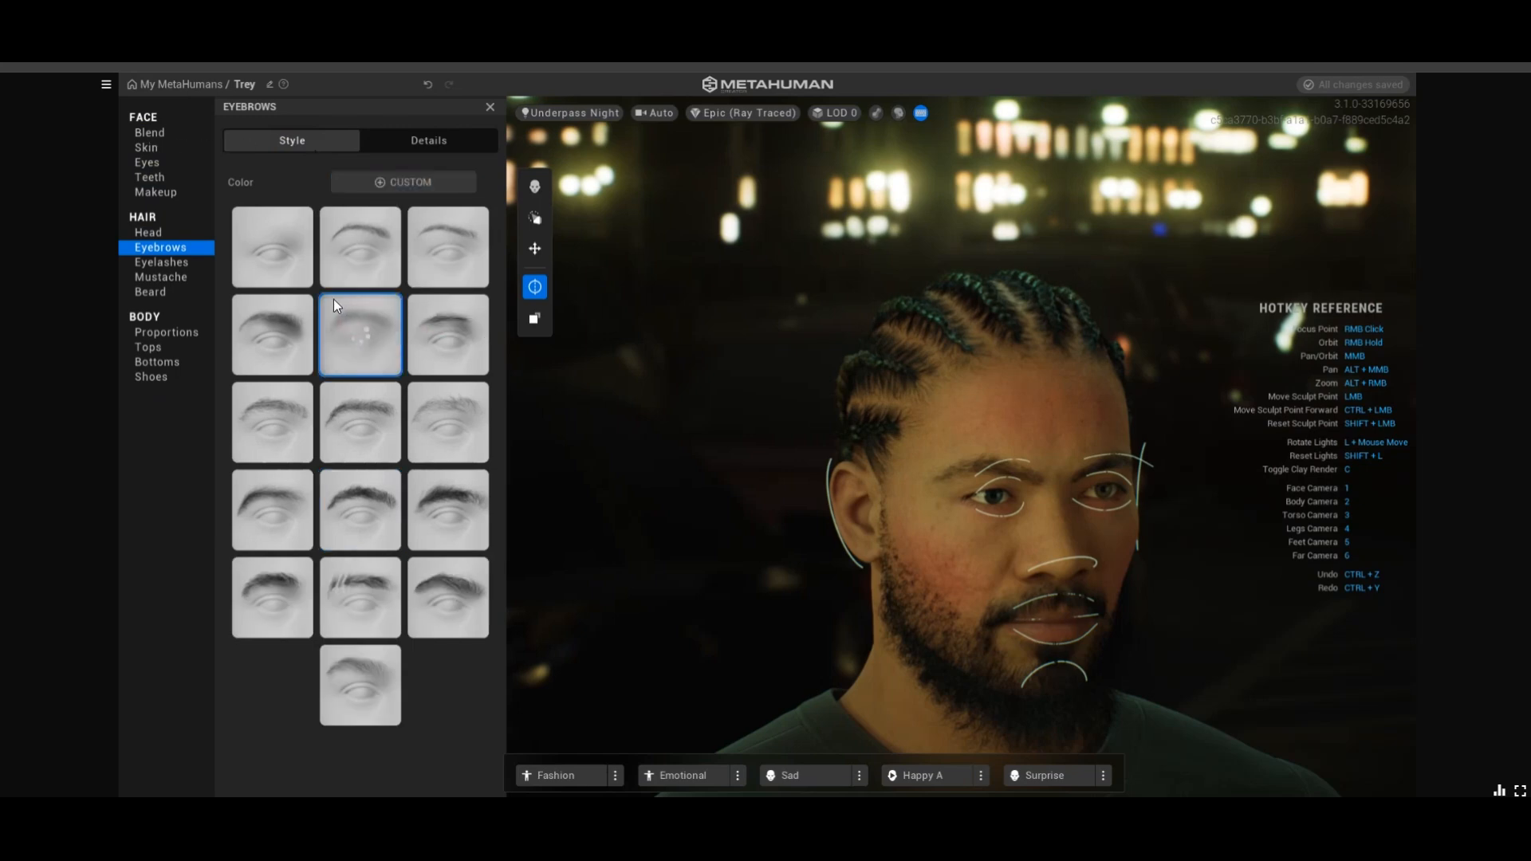
{"action": "left_click", "coordinate": [364, 451]}
{"action": "left_click", "coordinate": [370, 486]}
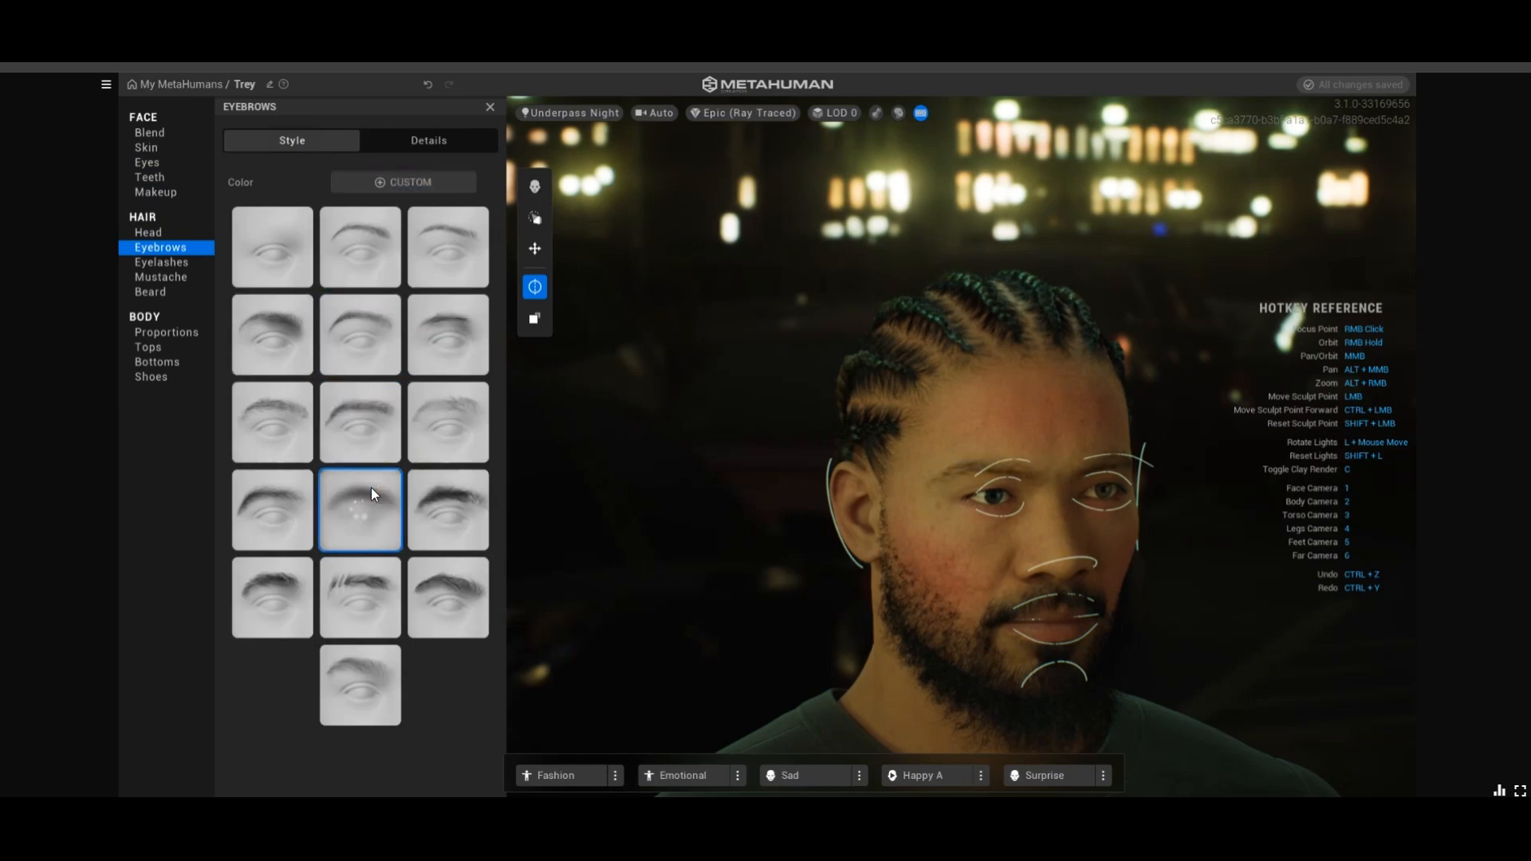
{"action": "left_click", "coordinate": [461, 484]}
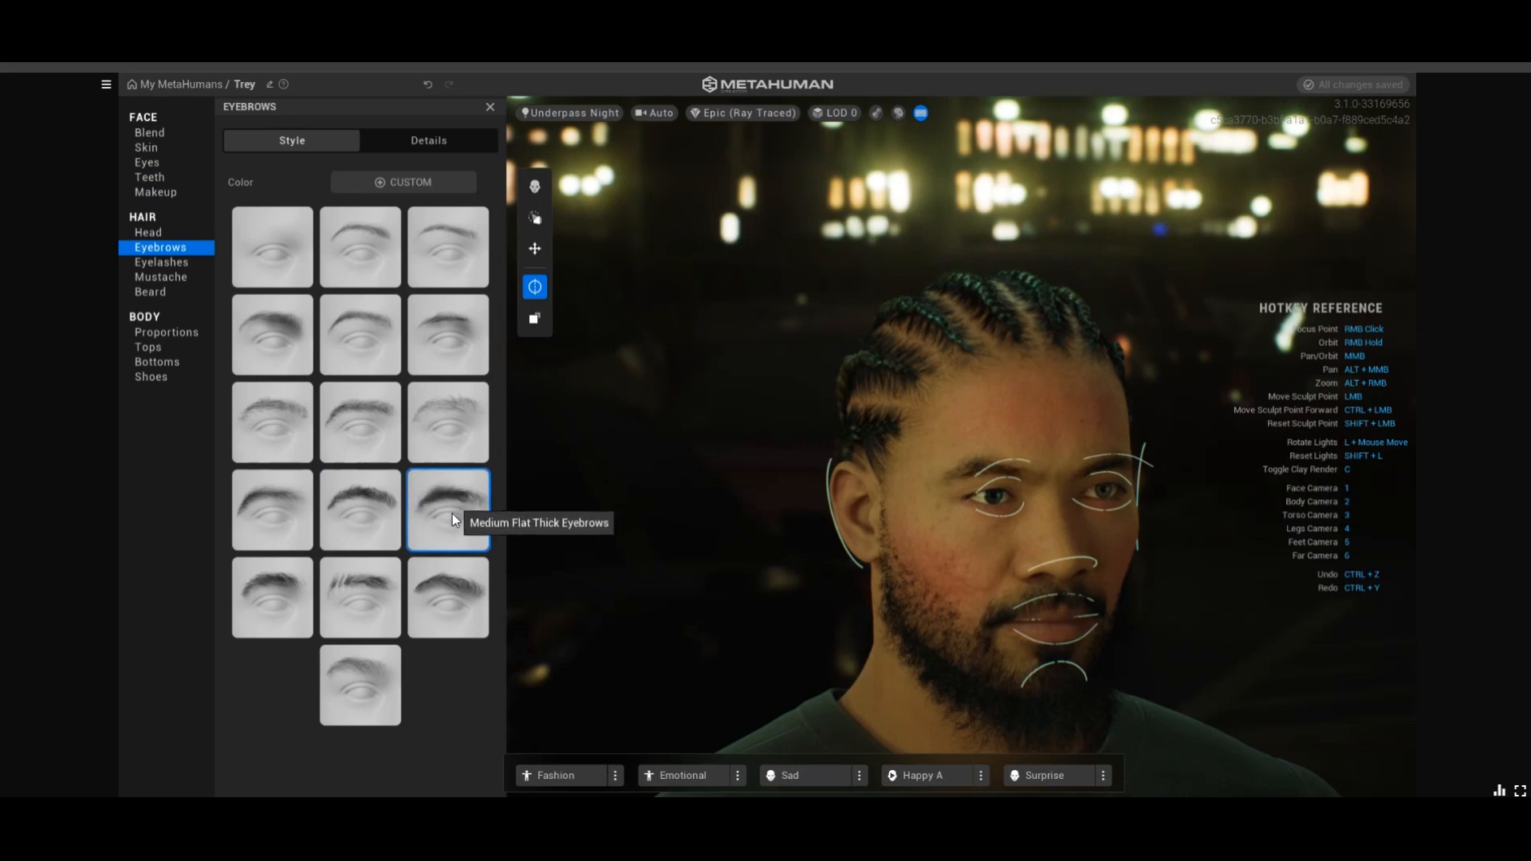
Give the eyebrows a custom black color, 000000, with Hair Dye enabled, Melanin at 0.00 and Redness at 0.77
{"action": "left_click", "coordinate": [349, 184]}
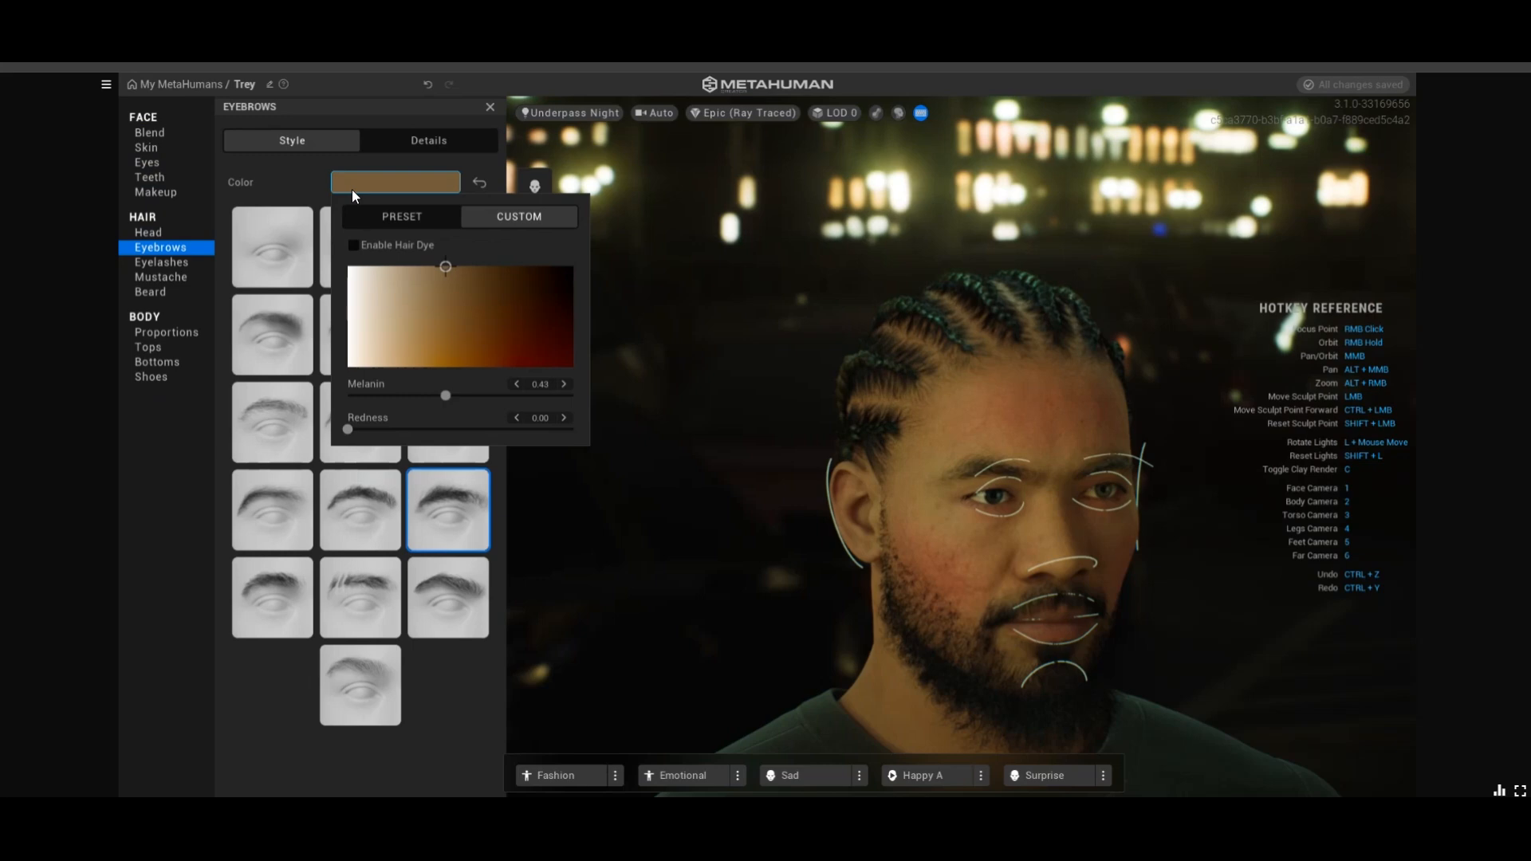
{"action": "left_click", "coordinate": [358, 248]}
{"action": "mouse_move", "coordinate": [513, 316]}
{"action": "left_mouse_down"}
{"action": "mouse_move", "coordinate": [443, 263]}
{"action": "mouse_move", "coordinate": [346, 426]}
{"action": "mouse_move", "coordinate": [512, 323]}
{"action": "mouse_move", "coordinate": [450, 483]}
{"action": "mouse_move", "coordinate": [324, 584]}
{"action": "left_mouse_up"}
{"action": "mouse_move", "coordinate": [391, 327]}
{"action": "left_mouse_down"}
{"action": "mouse_move", "coordinate": [364, 325]}
{"action": "mouse_move", "coordinate": [358, 343]}
{"action": "left_mouse_up"}
{"action": "mouse_move", "coordinate": [479, 351]}
{"action": "left_mouse_down"}
{"action": "mouse_move", "coordinate": [537, 322]}
{"action": "mouse_move", "coordinate": [537, 294]}
{"action": "mouse_move", "coordinate": [542, 399]}
{"action": "mouse_move", "coordinate": [475, 361]}
{"action": "mouse_move", "coordinate": [490, 333]}
{"action": "mouse_move", "coordinate": [542, 381]}
{"action": "left_mouse_up"}
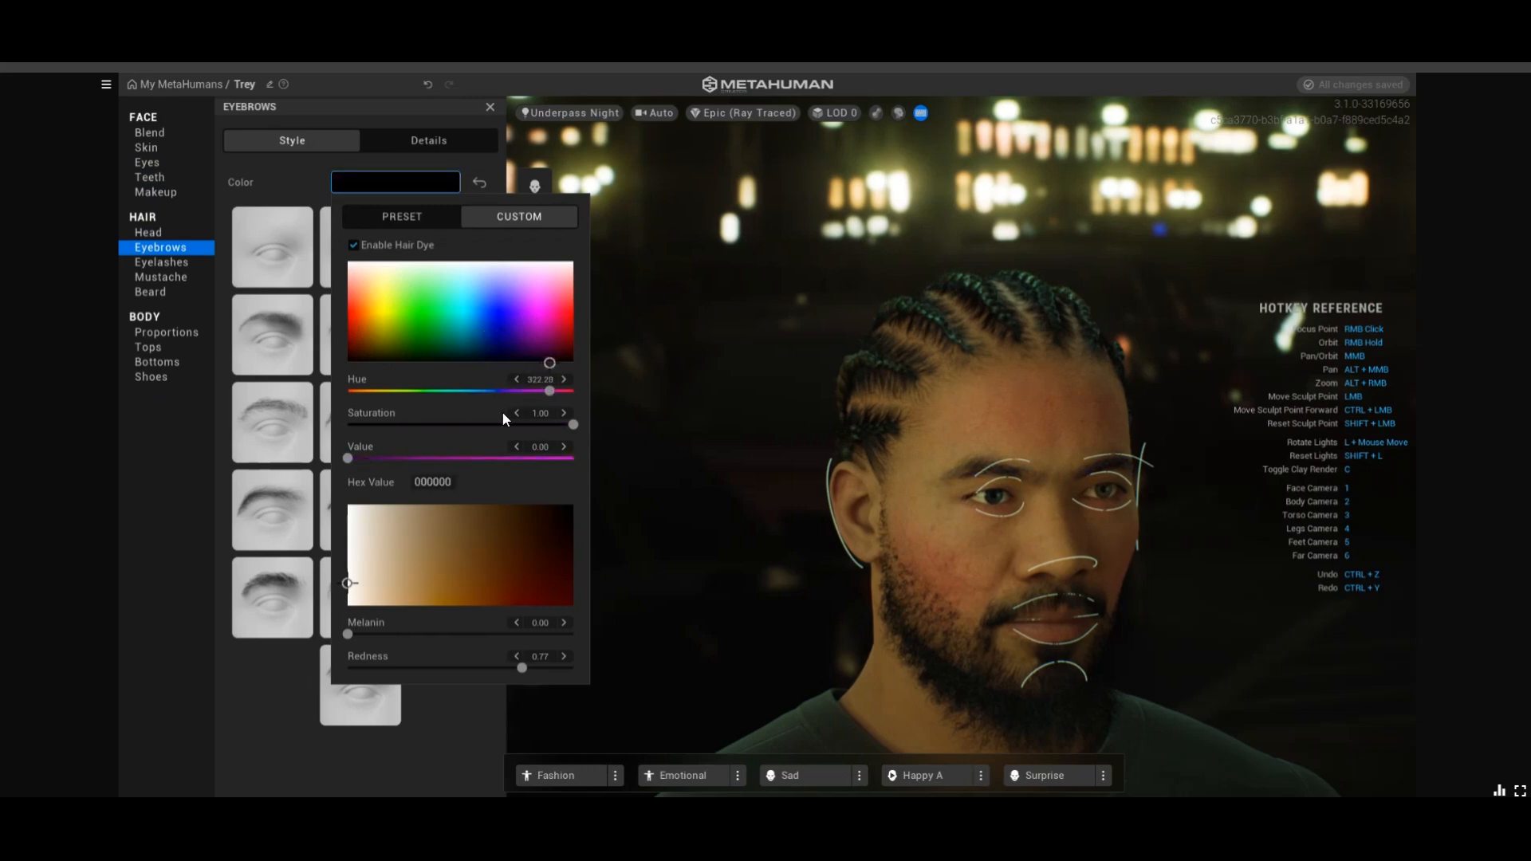
{"action": "left_click", "coordinate": [194, 447]}
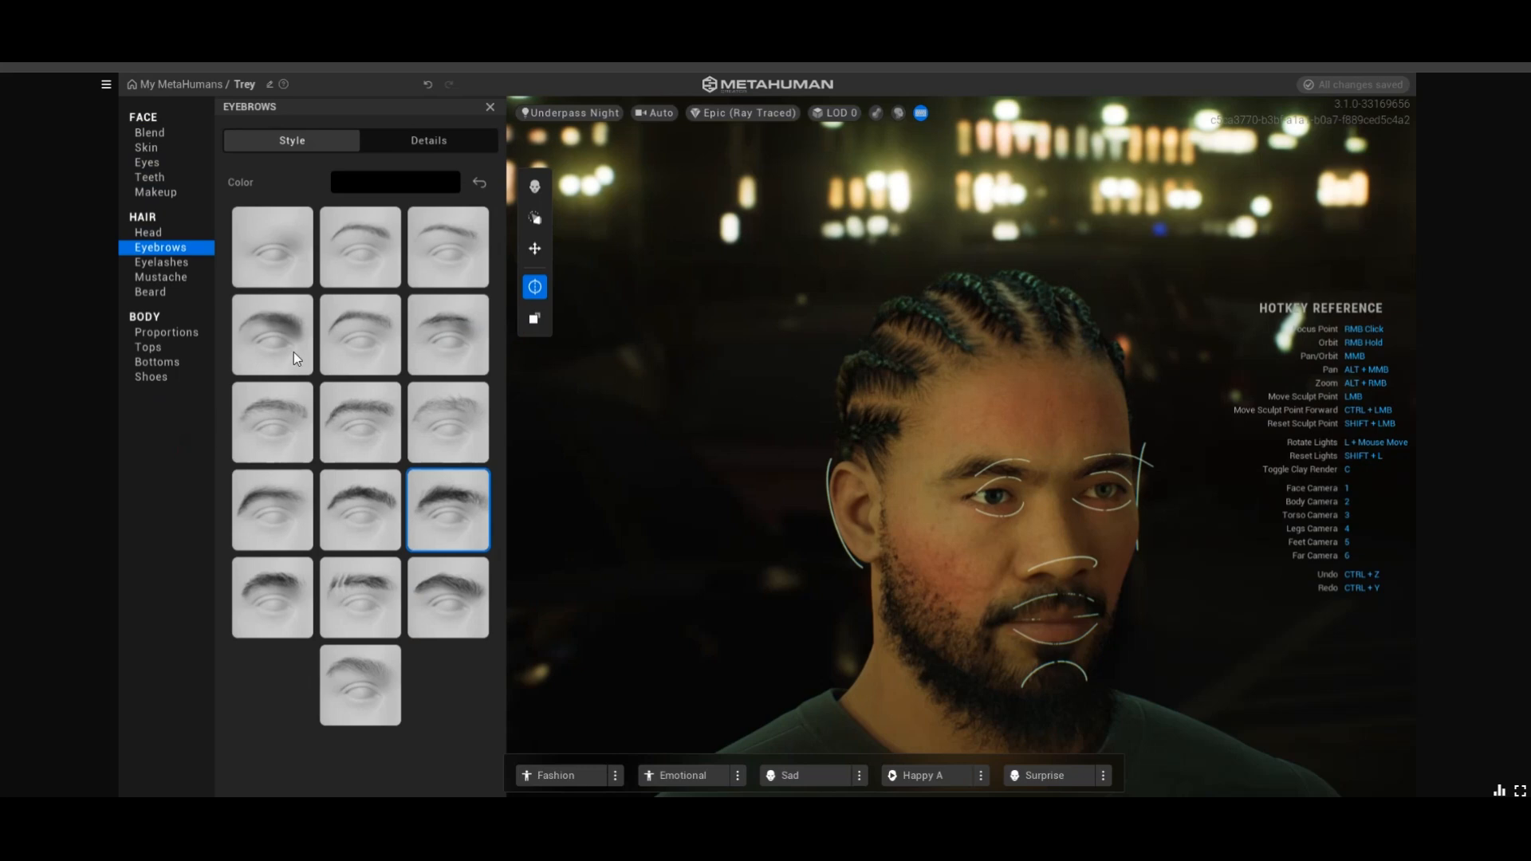
Set the eyebrows' Salt & Pepper to 1.00 and Roughness to 0.95, and check them up close from the front
{"action": "left_click", "coordinate": [395, 141]}
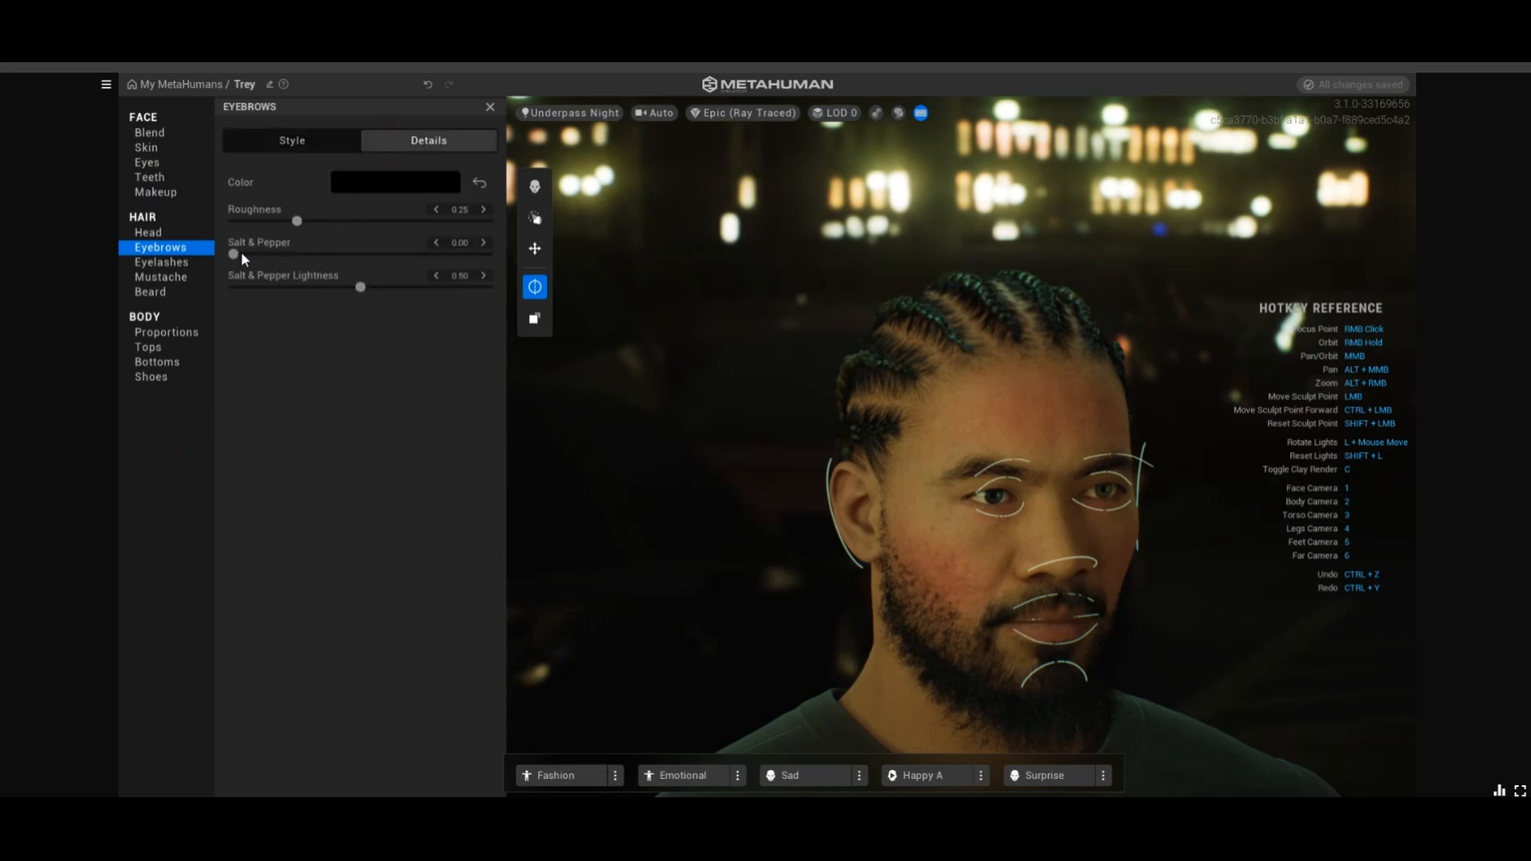
{"action": "left_click_drag", "start_coordinate": [396, 273], "coordinate": [472, 274]}
{"action": "left_click_drag", "start_coordinate": [488, 262], "coordinate": [508, 259]}
{"action": "left_click_drag", "start_coordinate": [293, 220], "coordinate": [493, 283]}
{"action": "scroll", "coordinate": [1023, 512], "scroll_direction": "up", "scroll_amount": 5}
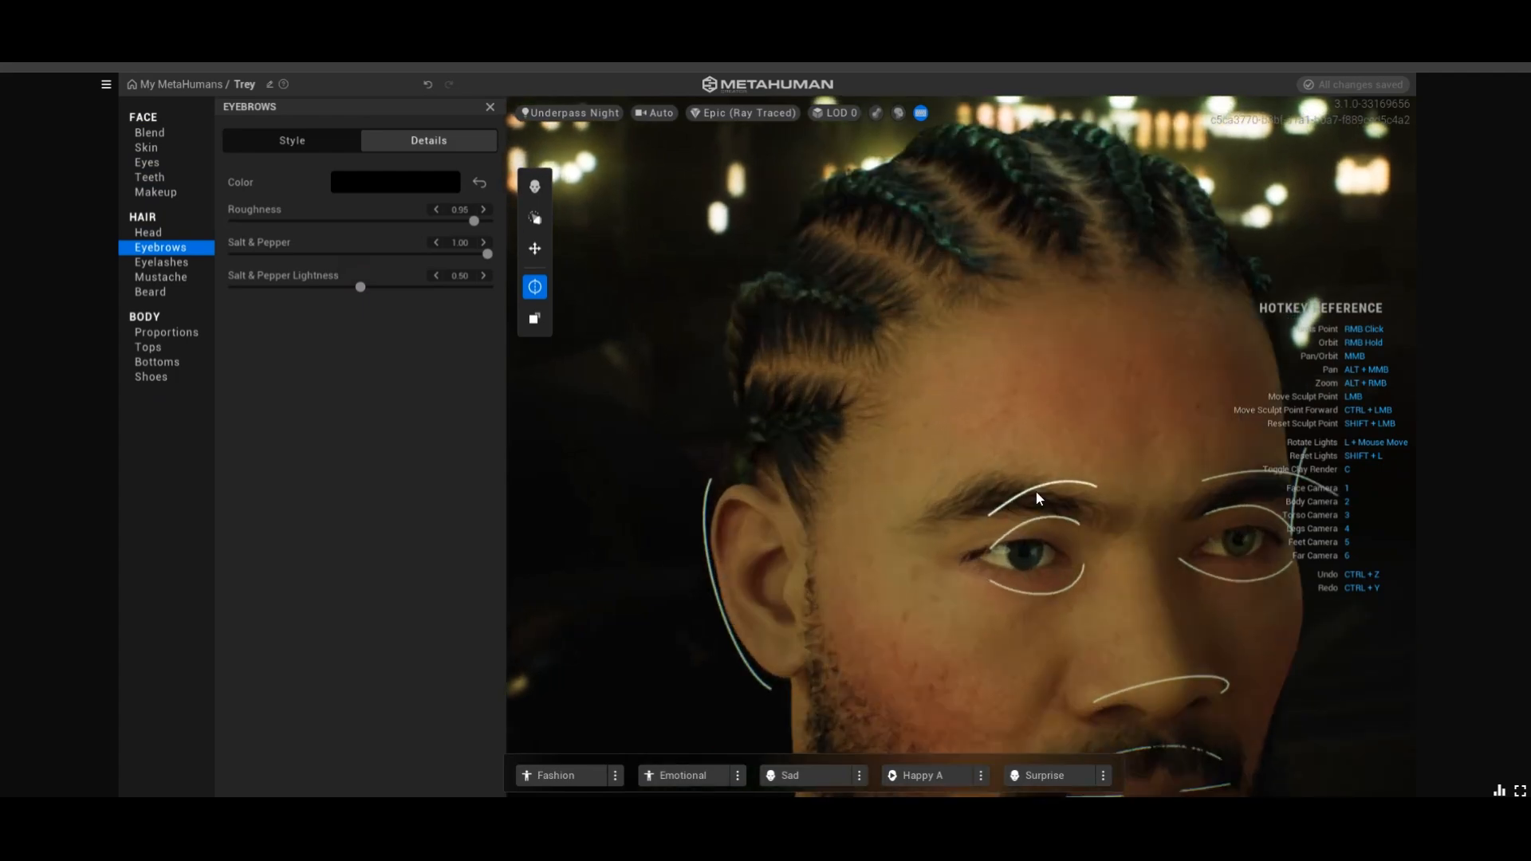
{"action": "right_click_drag", "start_coordinate": [1031, 484], "coordinate": [854, 489]}
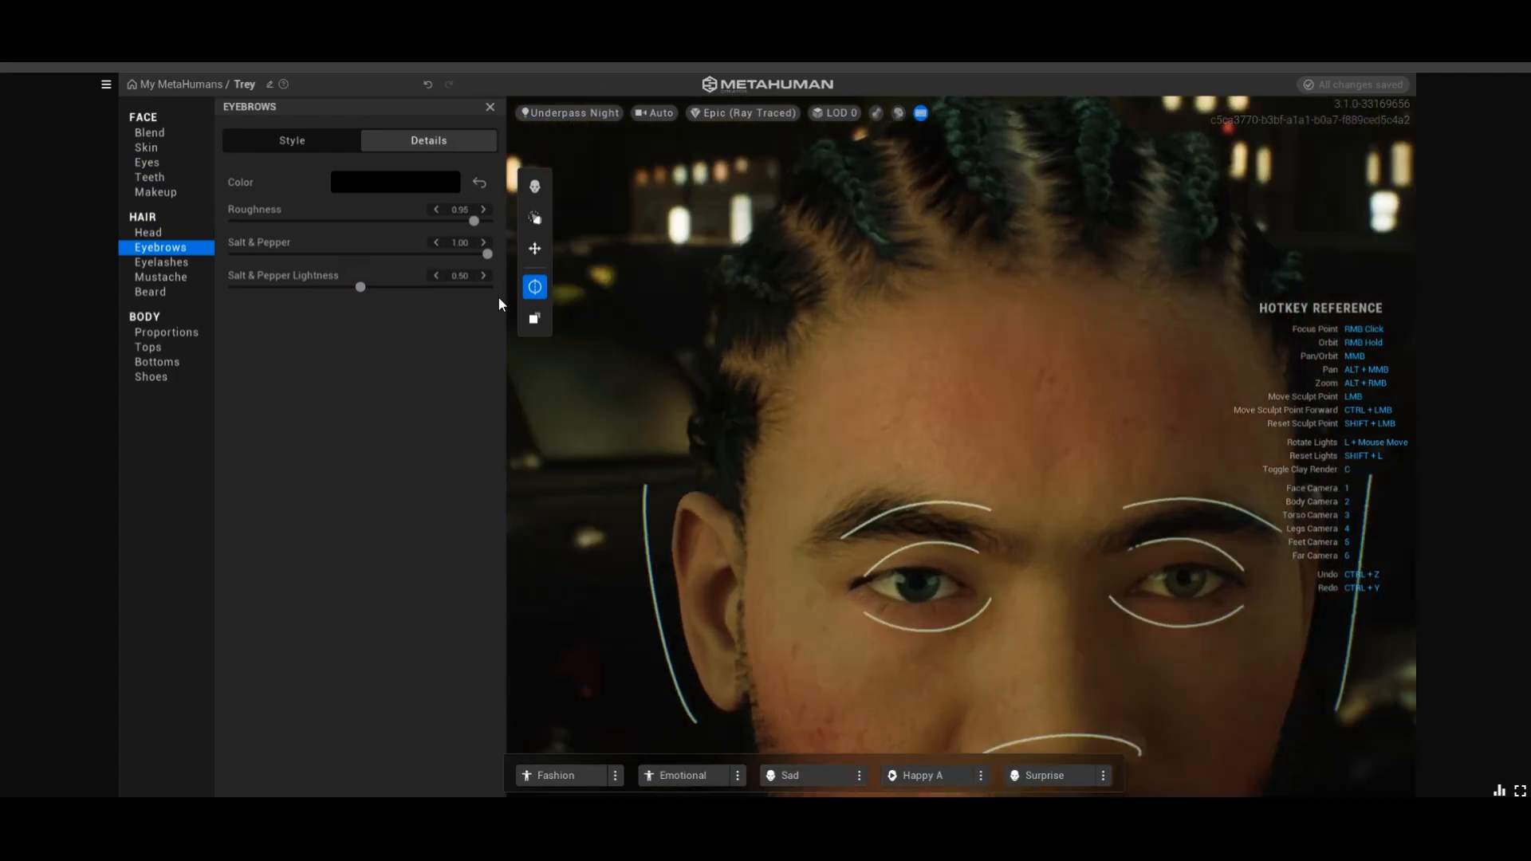
Lower the eyebrows' Roughness to 0.04 and review their custom color settings
{"action": "left_click_drag", "start_coordinate": [474, 221], "coordinate": [243, 222]}
{"action": "left_click", "coordinate": [485, 254]}
{"action": "left_click", "coordinate": [349, 184]}
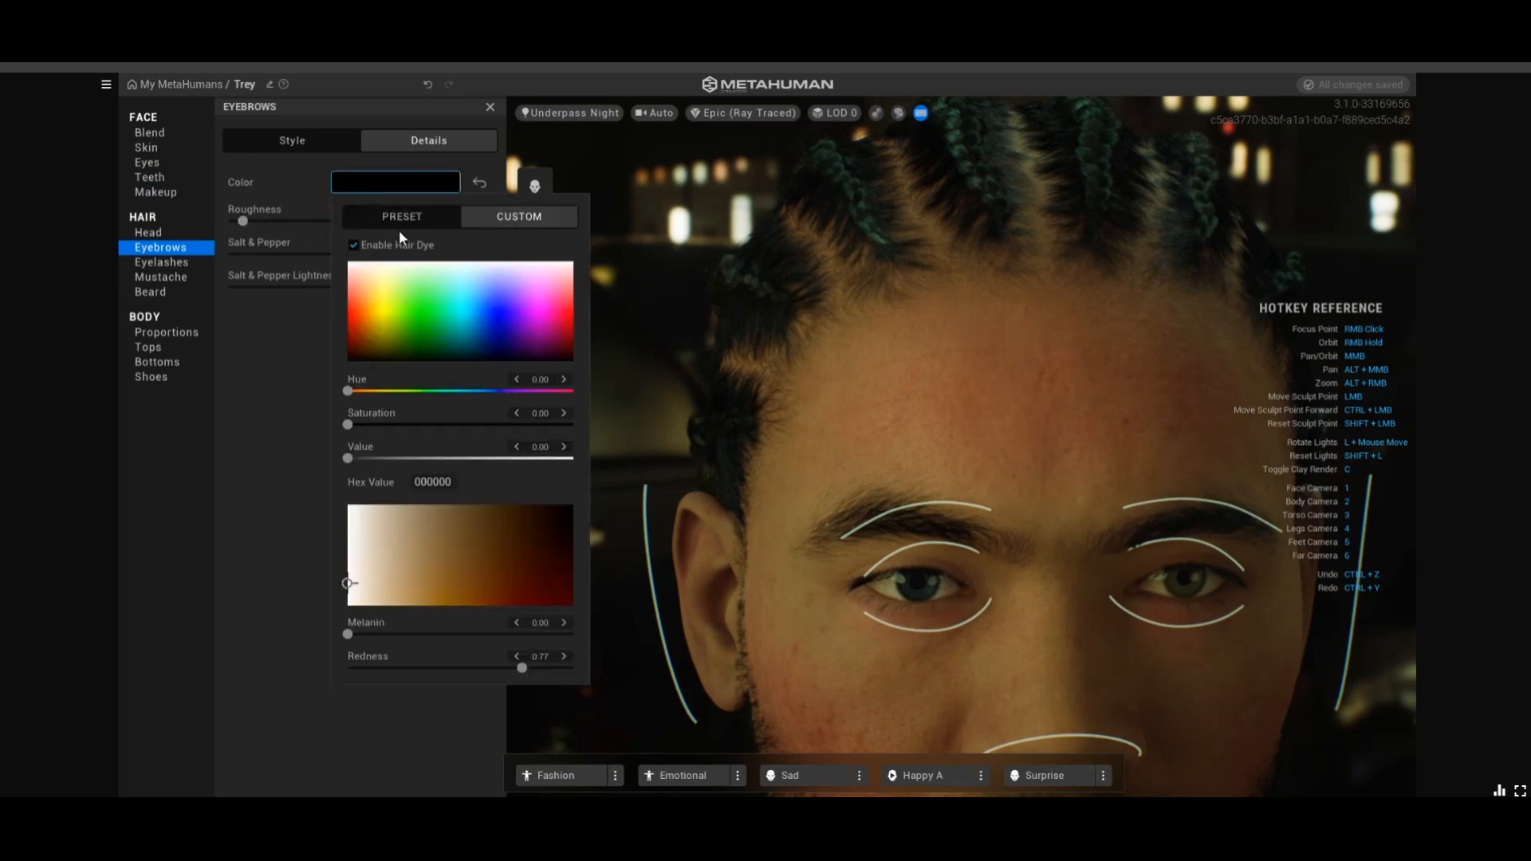
{"action": "left_click", "coordinate": [240, 435]}
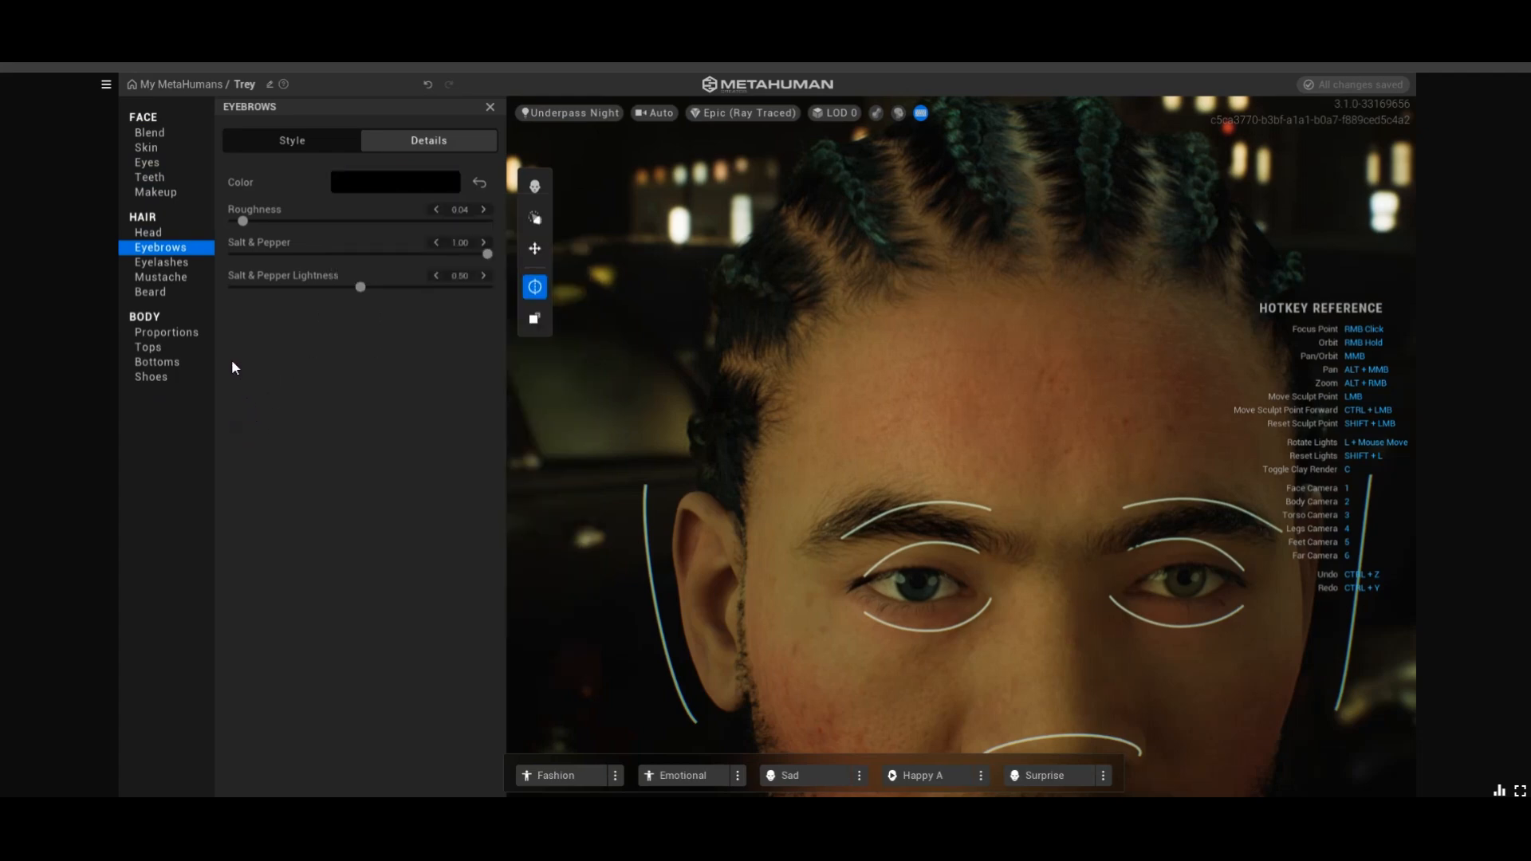
Give the eyelashes a custom dark brown color with Melanin 0.74 and Redness 0.57, leaving Hair Dye turned off
{"action": "left_click", "coordinate": [162, 263]}
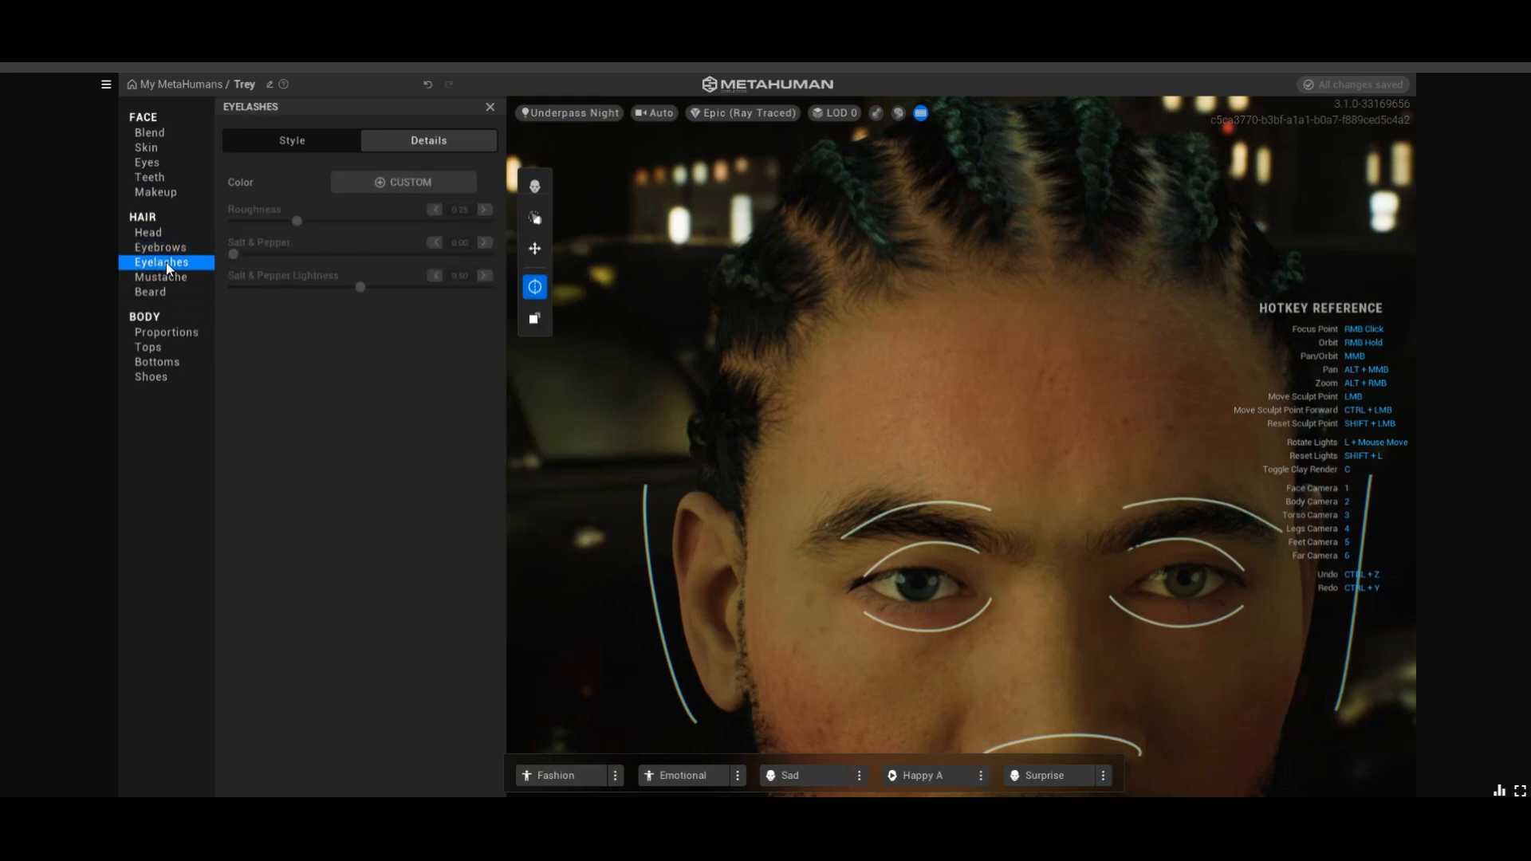
{"action": "left_click", "coordinate": [374, 185]}
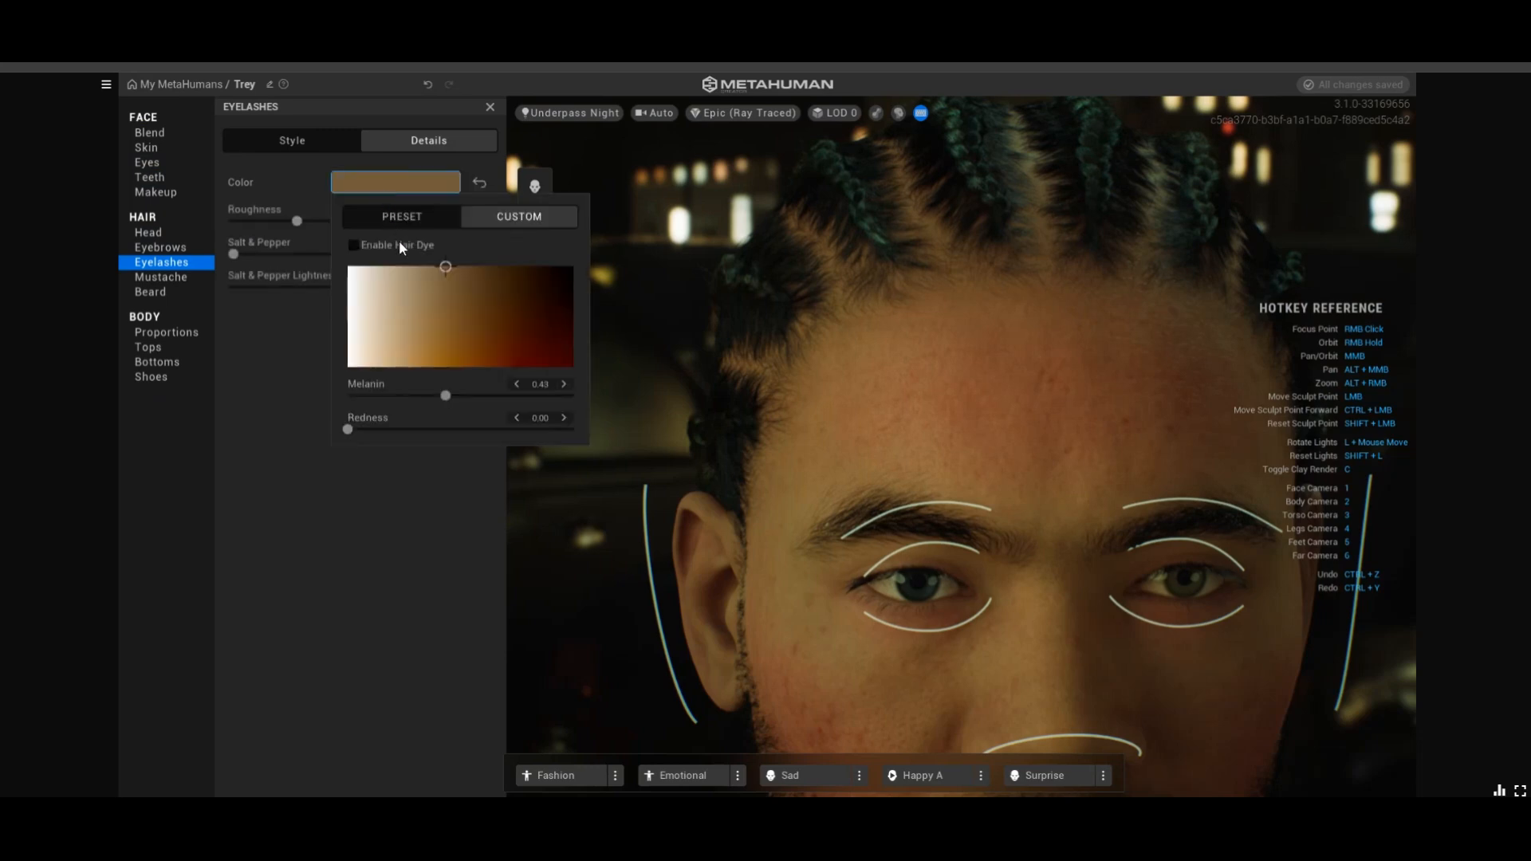
{"action": "left_click", "coordinate": [362, 247]}
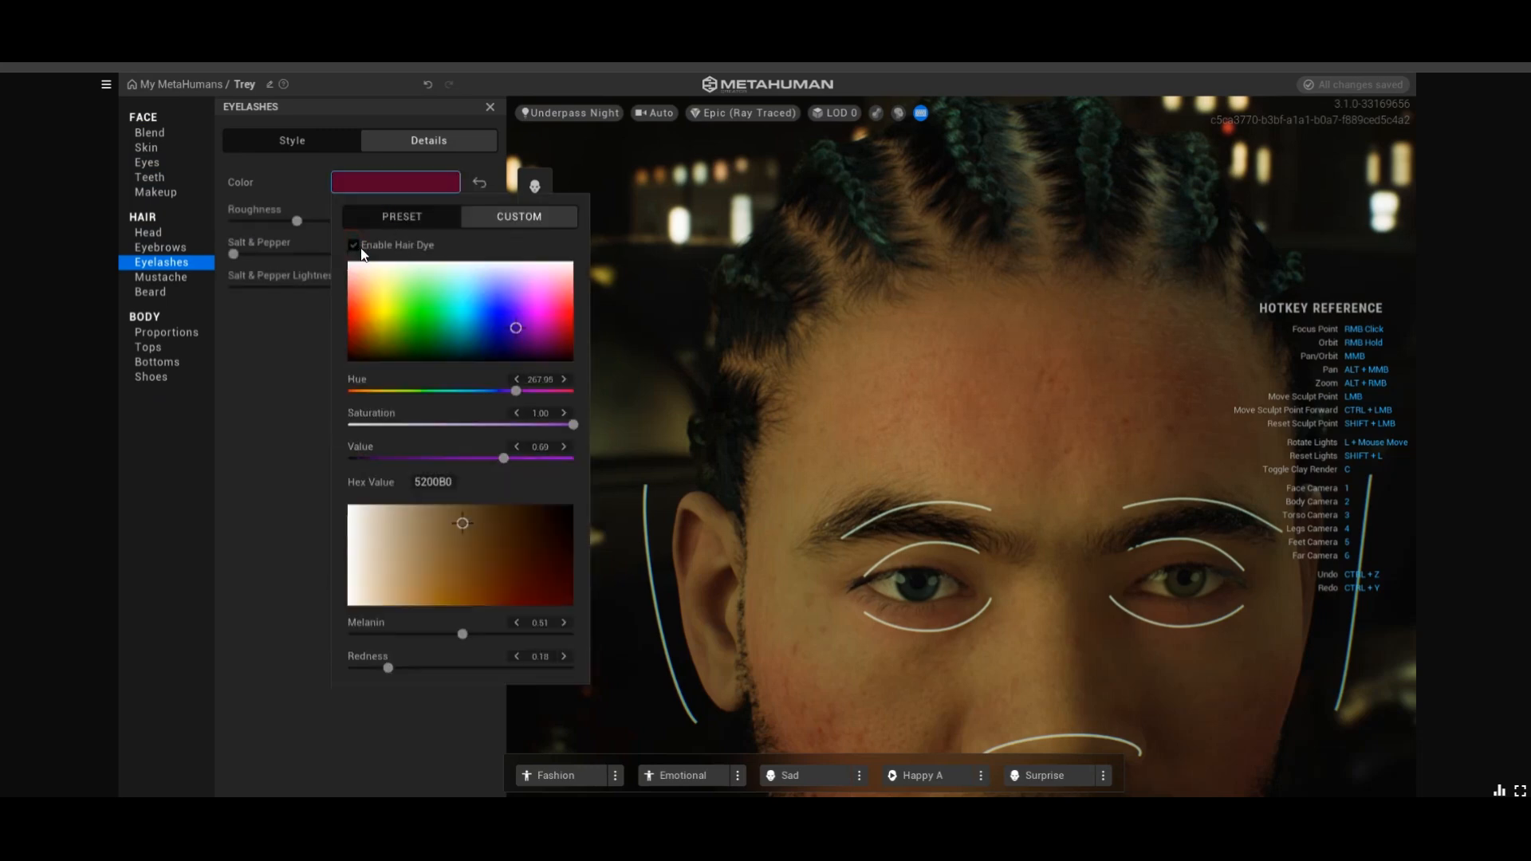
{"action": "left_click_drag", "start_coordinate": [404, 298], "coordinate": [311, 290]}
{"action": "mouse_move", "coordinate": [386, 548]}
{"action": "left_mouse_down"}
{"action": "mouse_move", "coordinate": [341, 502]}
{"action": "mouse_move", "coordinate": [434, 483]}
{"action": "mouse_move", "coordinate": [538, 534]}
{"action": "mouse_move", "coordinate": [534, 564]}
{"action": "mouse_move", "coordinate": [361, 514]}
{"action": "mouse_move", "coordinate": [474, 501]}
{"action": "mouse_move", "coordinate": [515, 562]}
{"action": "left_mouse_up"}
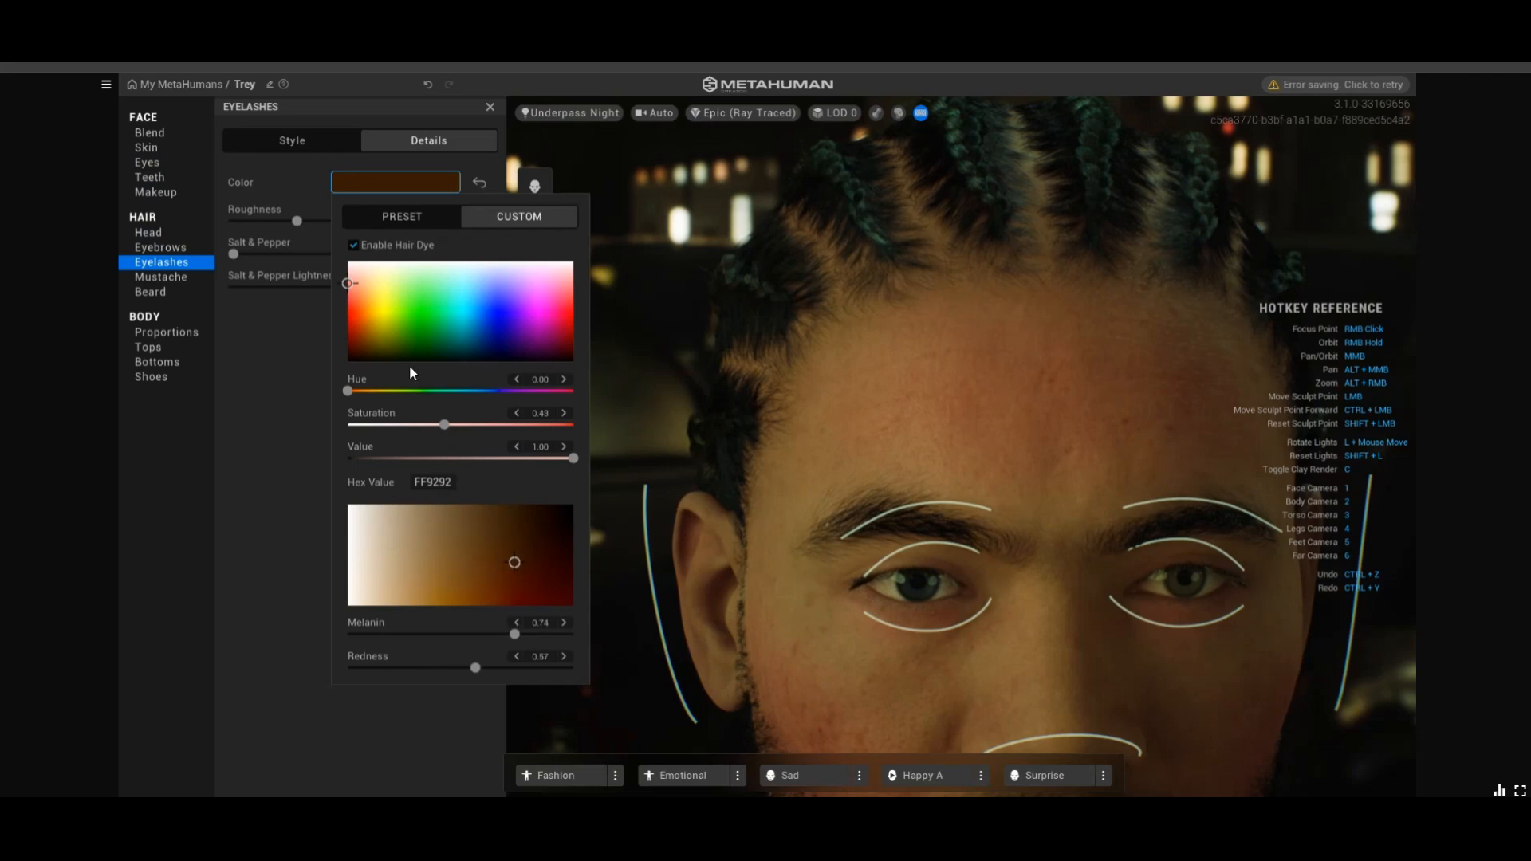
{"action": "left_click", "coordinate": [353, 244]}
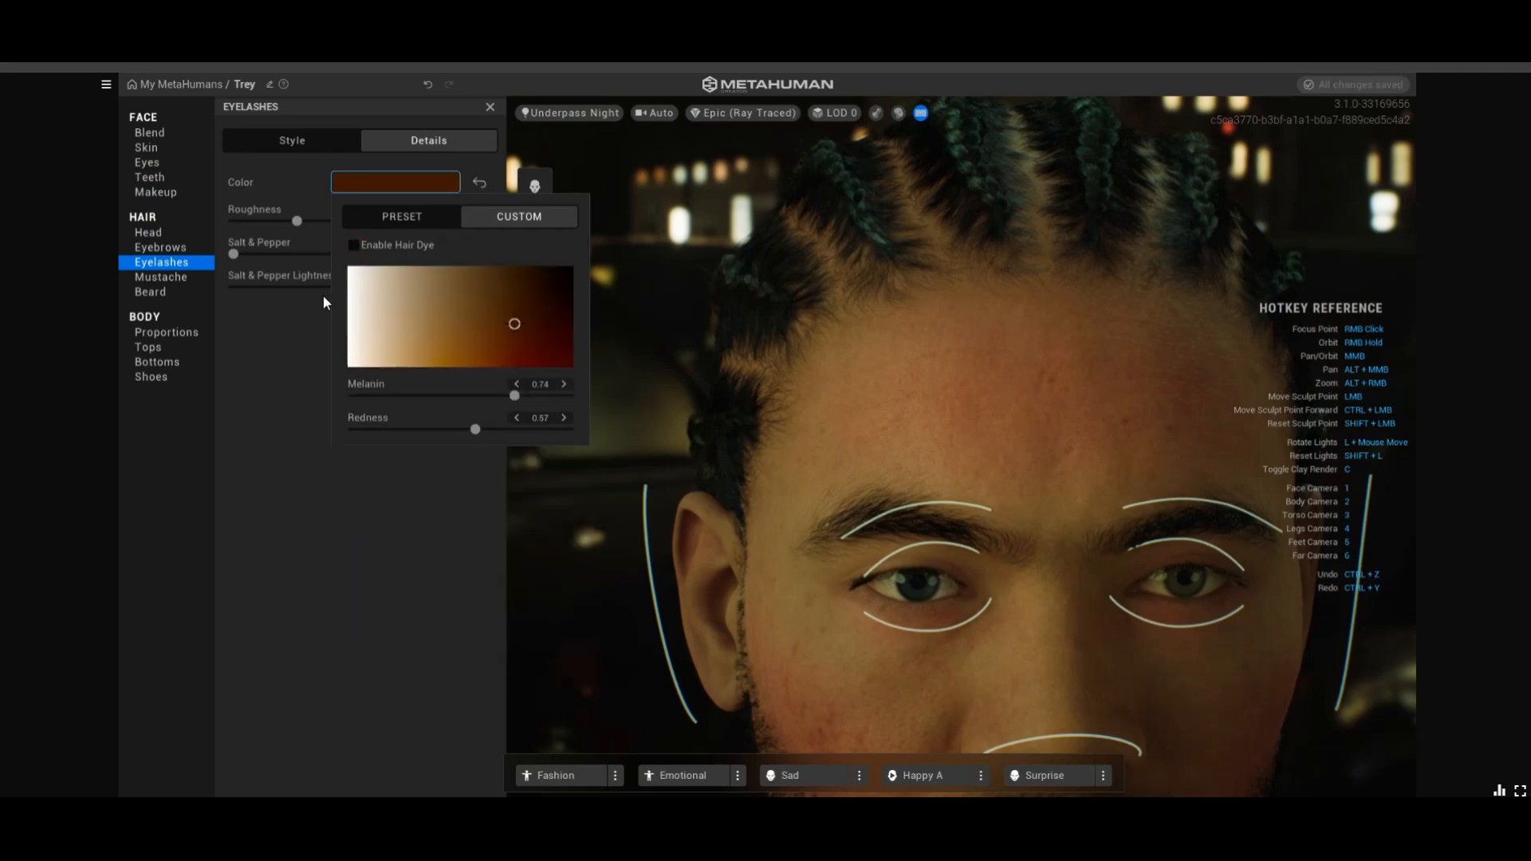
{"action": "left_click", "coordinate": [299, 345]}
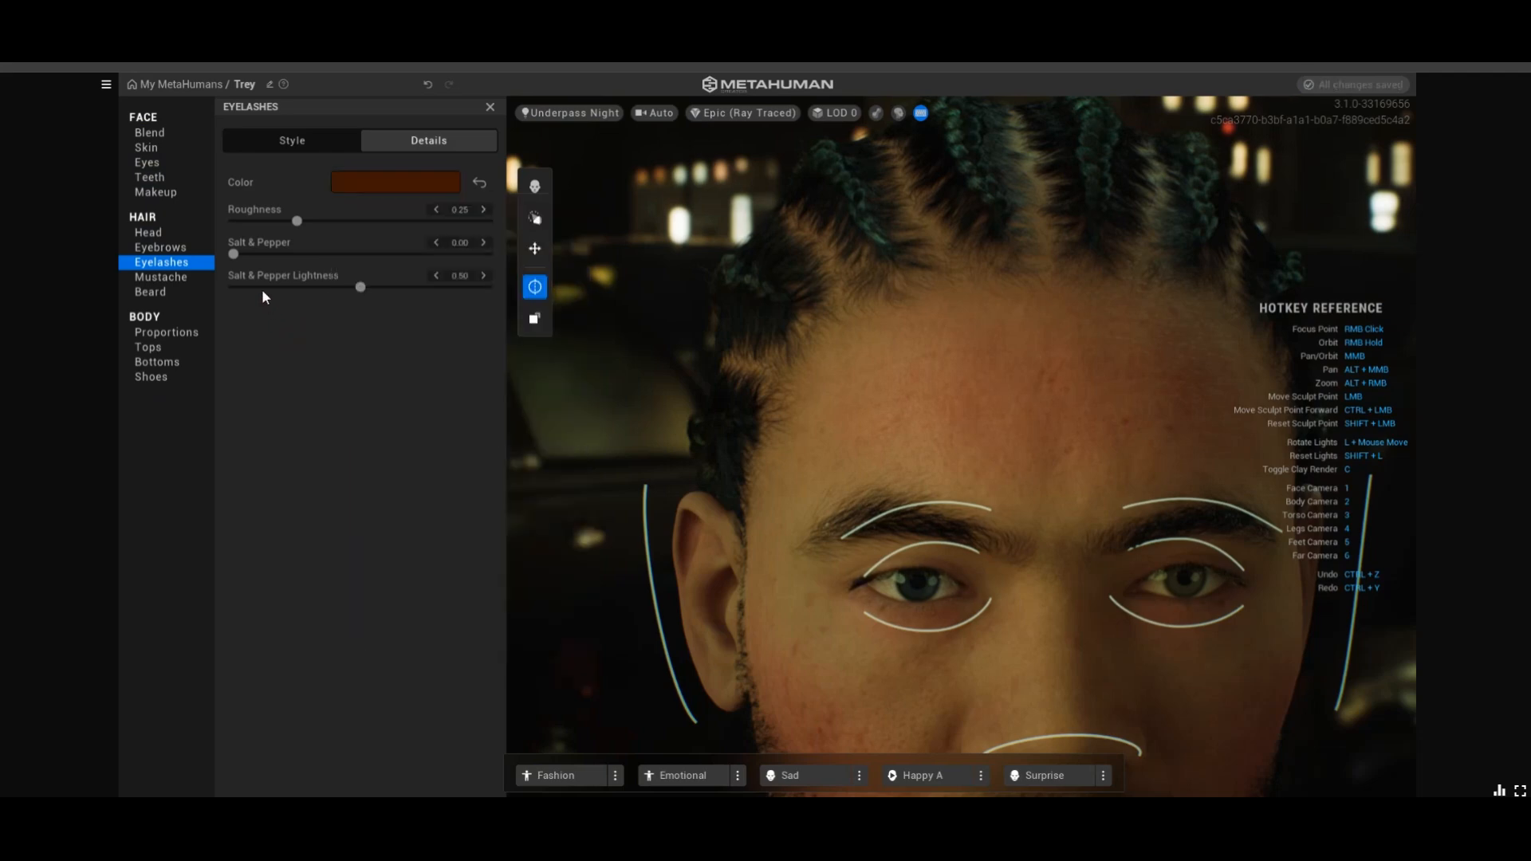
Try several eyelash styles, including Short Thin, and apply the third style in the second row
{"action": "left_click", "coordinate": [292, 152]}
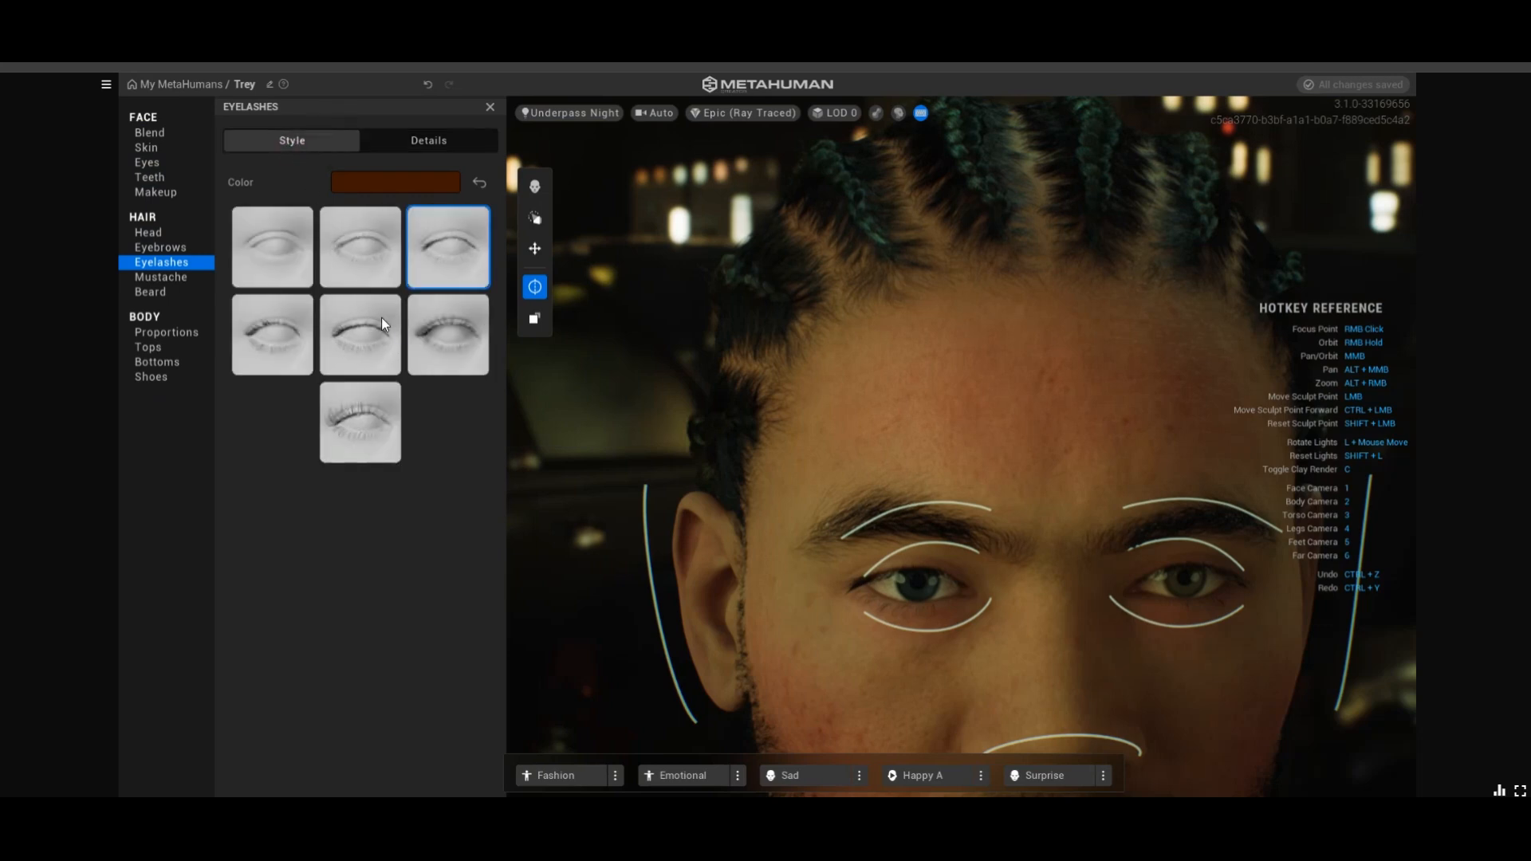
{"action": "left_click", "coordinate": [373, 414]}
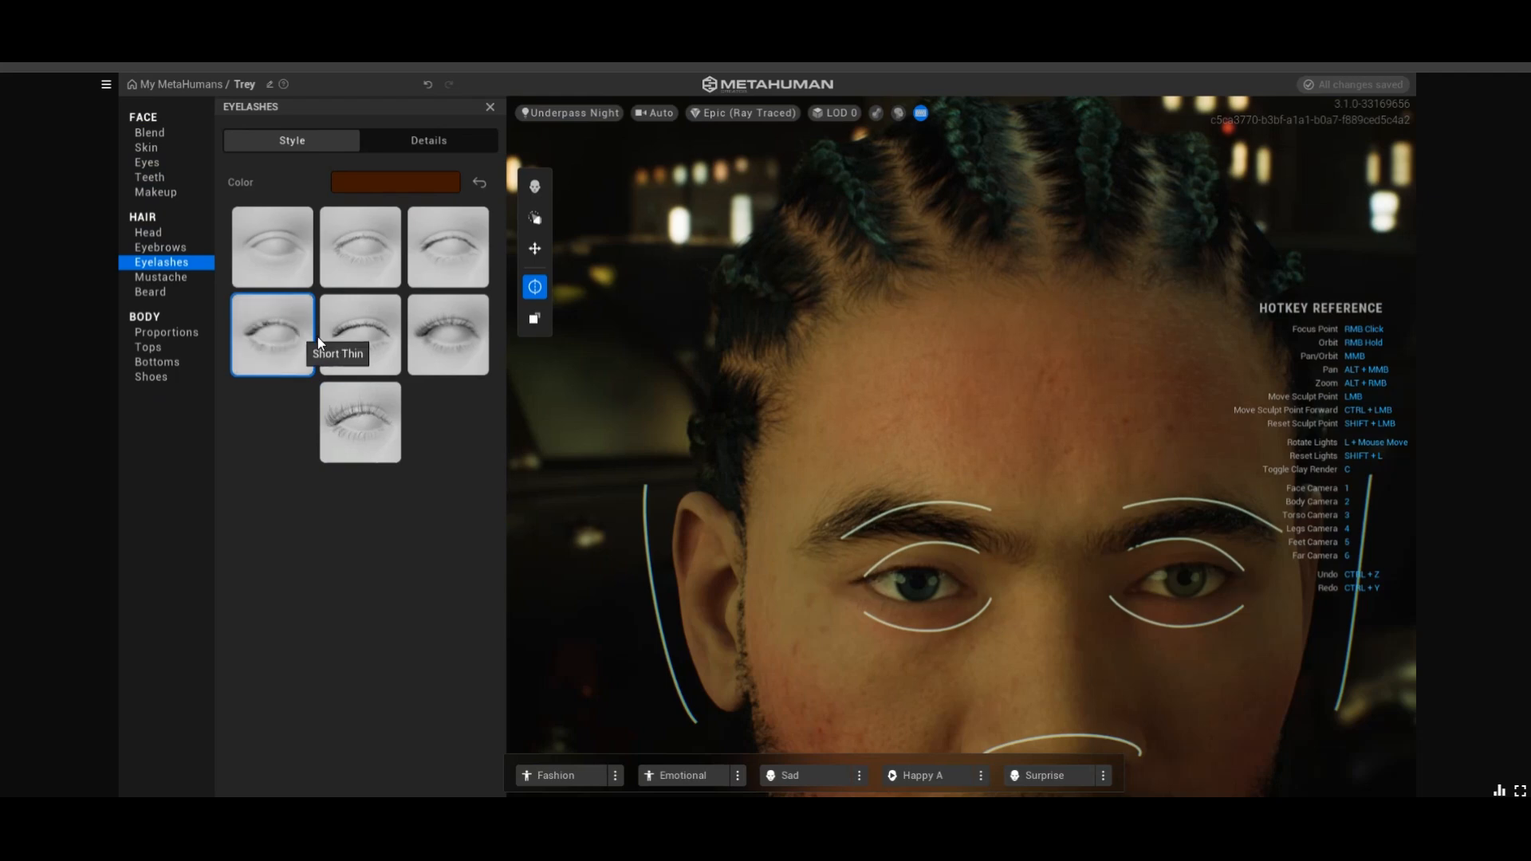
{"action": "left_click", "coordinate": [352, 324]}
{"action": "left_click", "coordinate": [461, 319]}
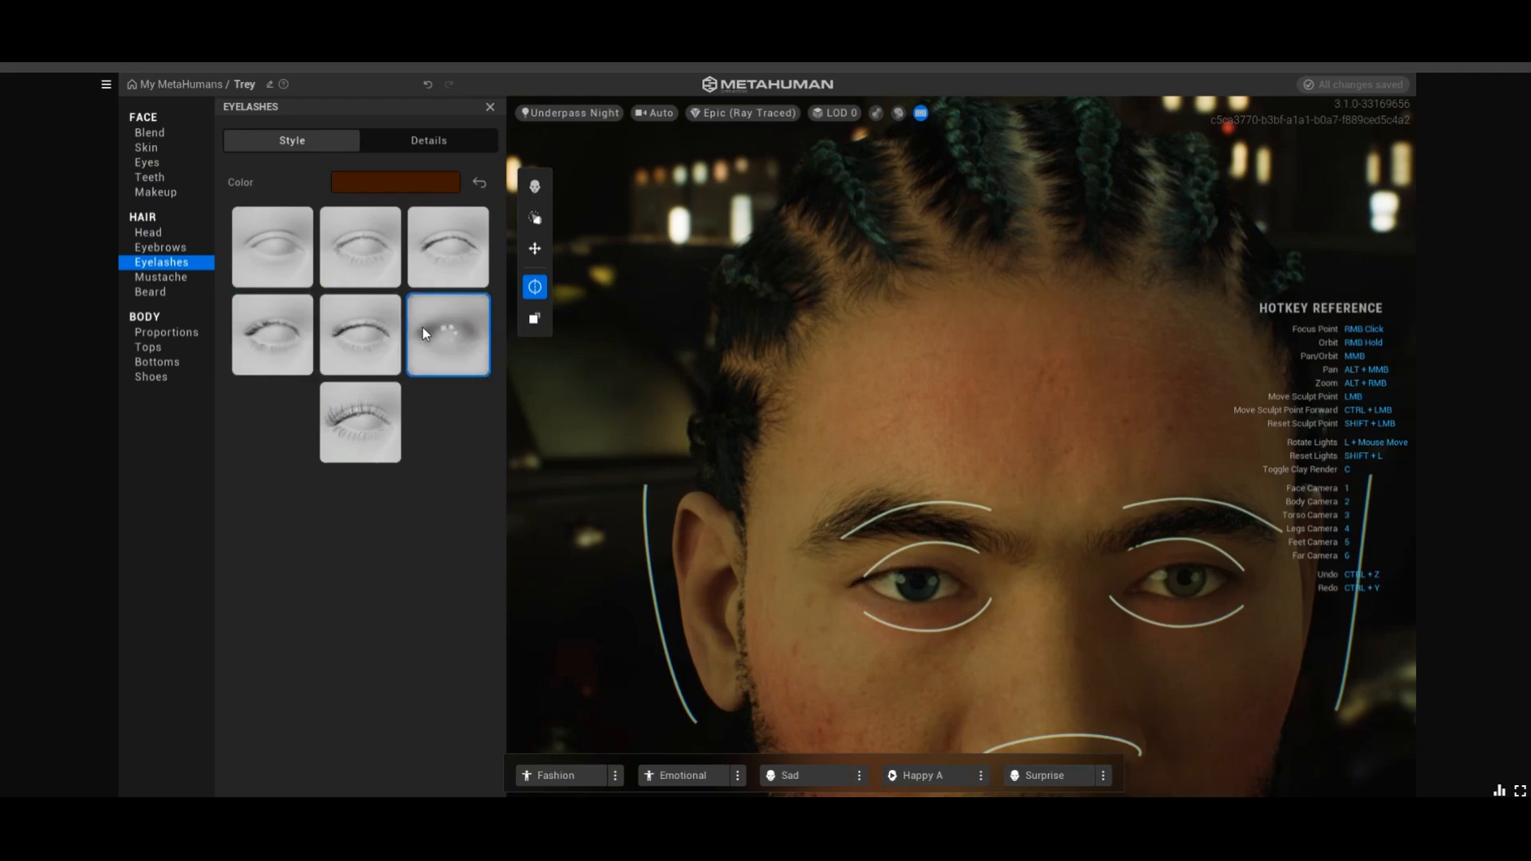
Try a near-white mustache color, then enable Hair Dye and set the mustache's dye to black, 000000
{"action": "left_click", "coordinate": [152, 292]}
{"action": "left_click", "coordinate": [158, 276]}
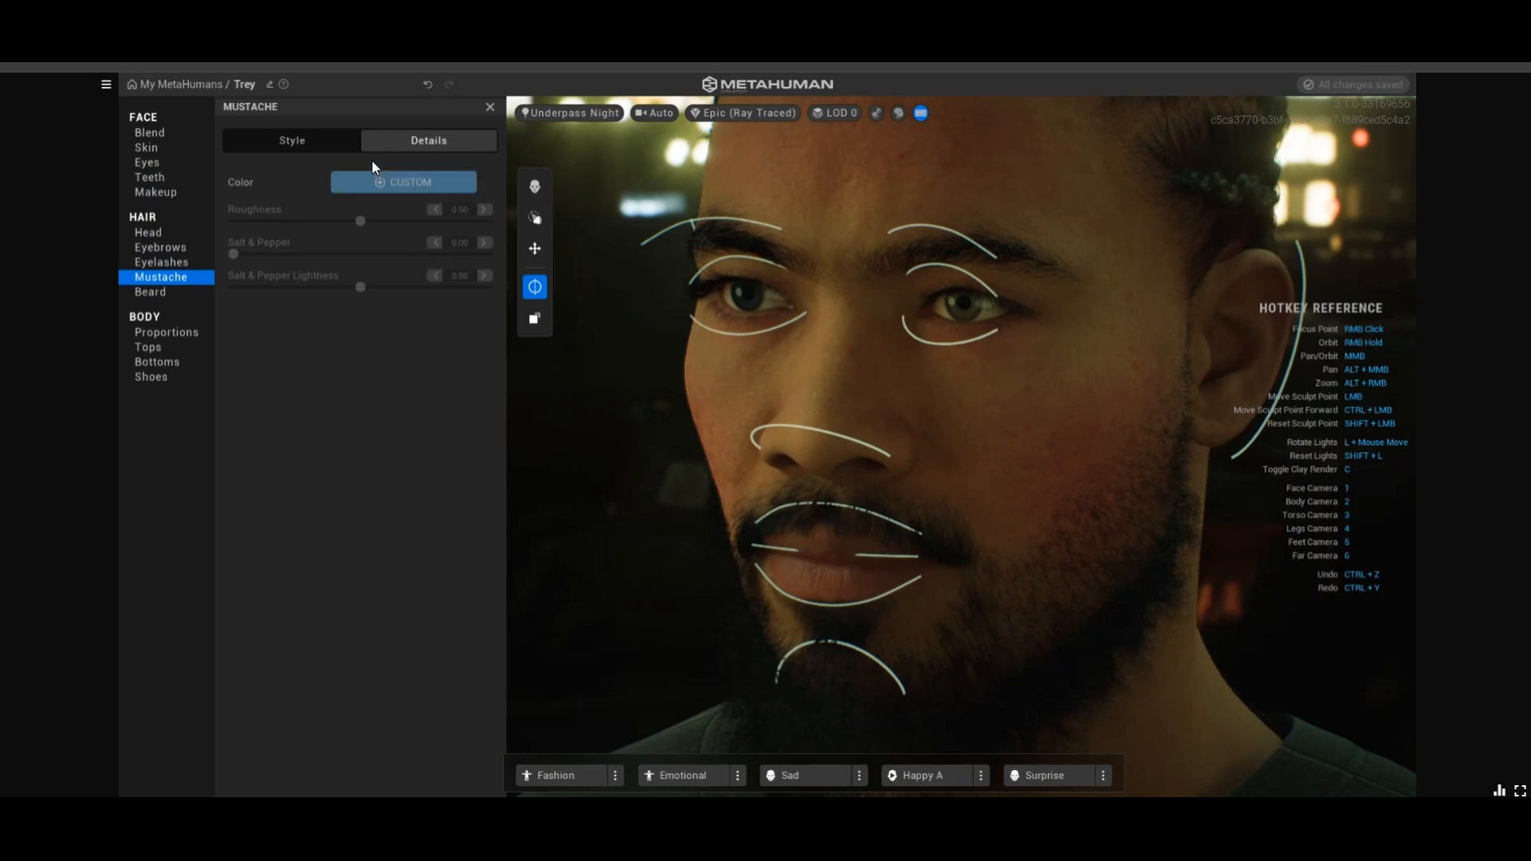
{"action": "left_click", "coordinate": [379, 183]}
{"action": "left_click_drag", "start_coordinate": [397, 282], "coordinate": [334, 281]}
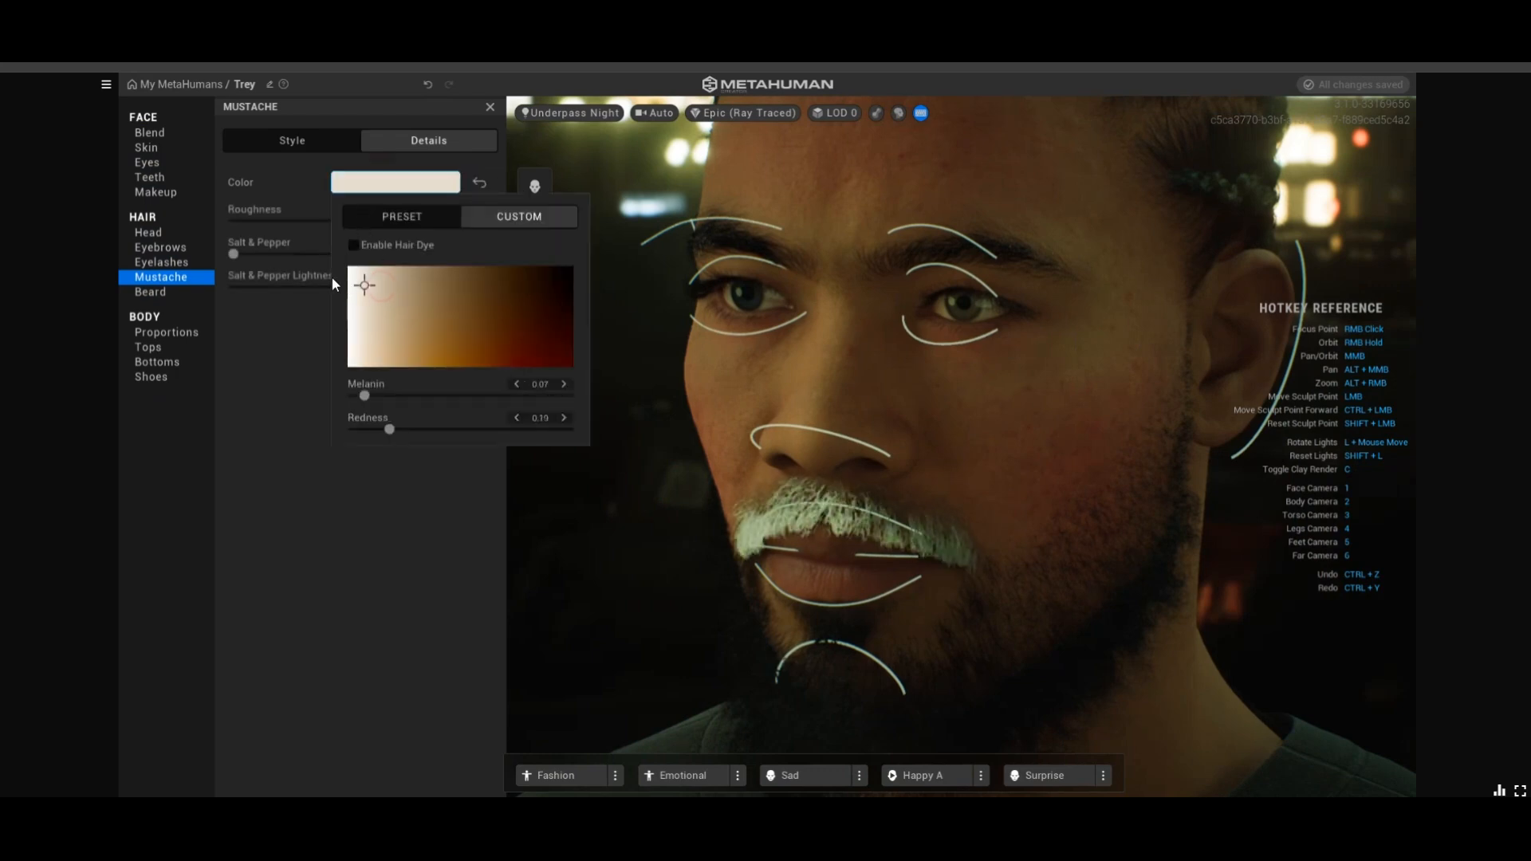
{"action": "left_click", "coordinate": [362, 246]}
{"action": "mouse_move", "coordinate": [467, 319]}
{"action": "left_mouse_down"}
{"action": "mouse_move", "coordinate": [557, 316]}
{"action": "mouse_move", "coordinate": [597, 356]}
{"action": "mouse_move", "coordinate": [489, 356]}
{"action": "mouse_move", "coordinate": [514, 279]}
{"action": "mouse_move", "coordinate": [508, 355]}
{"action": "mouse_move", "coordinate": [549, 362]}
{"action": "mouse_move", "coordinate": [522, 363]}
{"action": "left_mouse_up"}
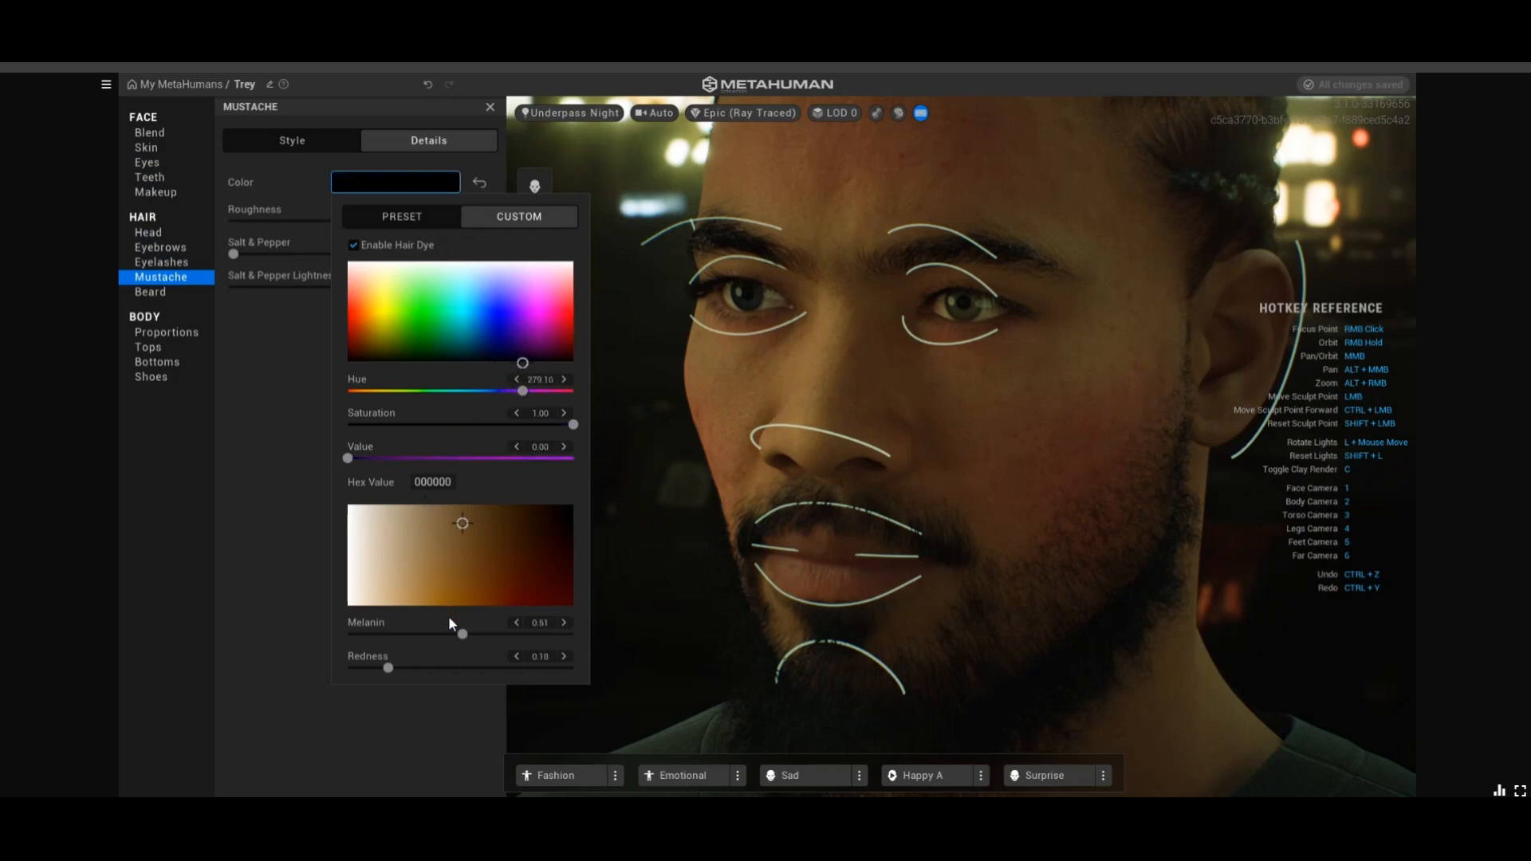
{"action": "left_click", "coordinate": [274, 620]}
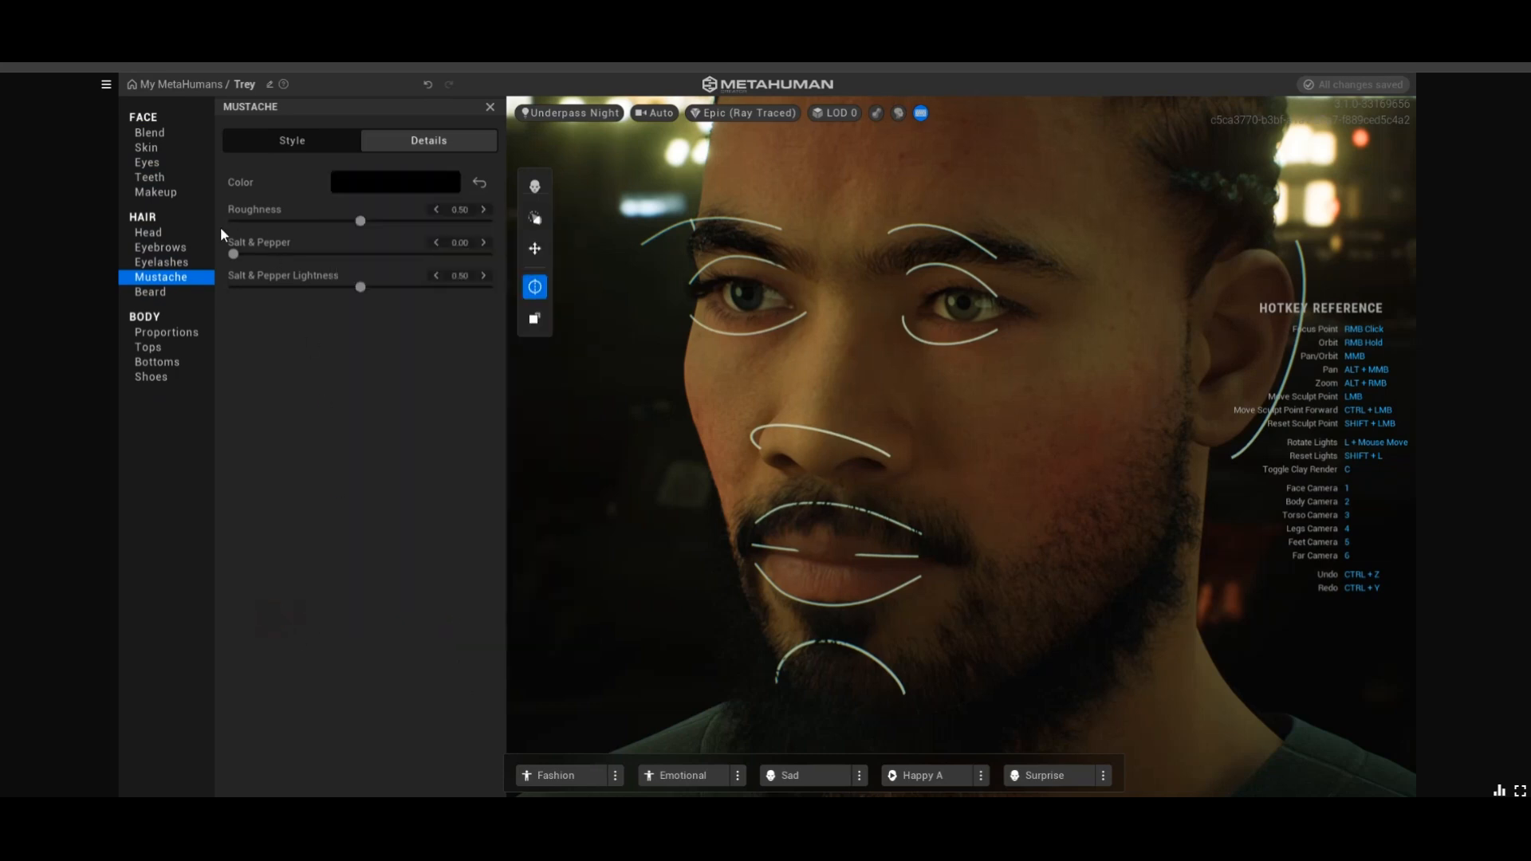
Try Long Messy Mustache and the last mustache style, then apply the first style in the last row
{"action": "left_click", "coordinate": [279, 145]}
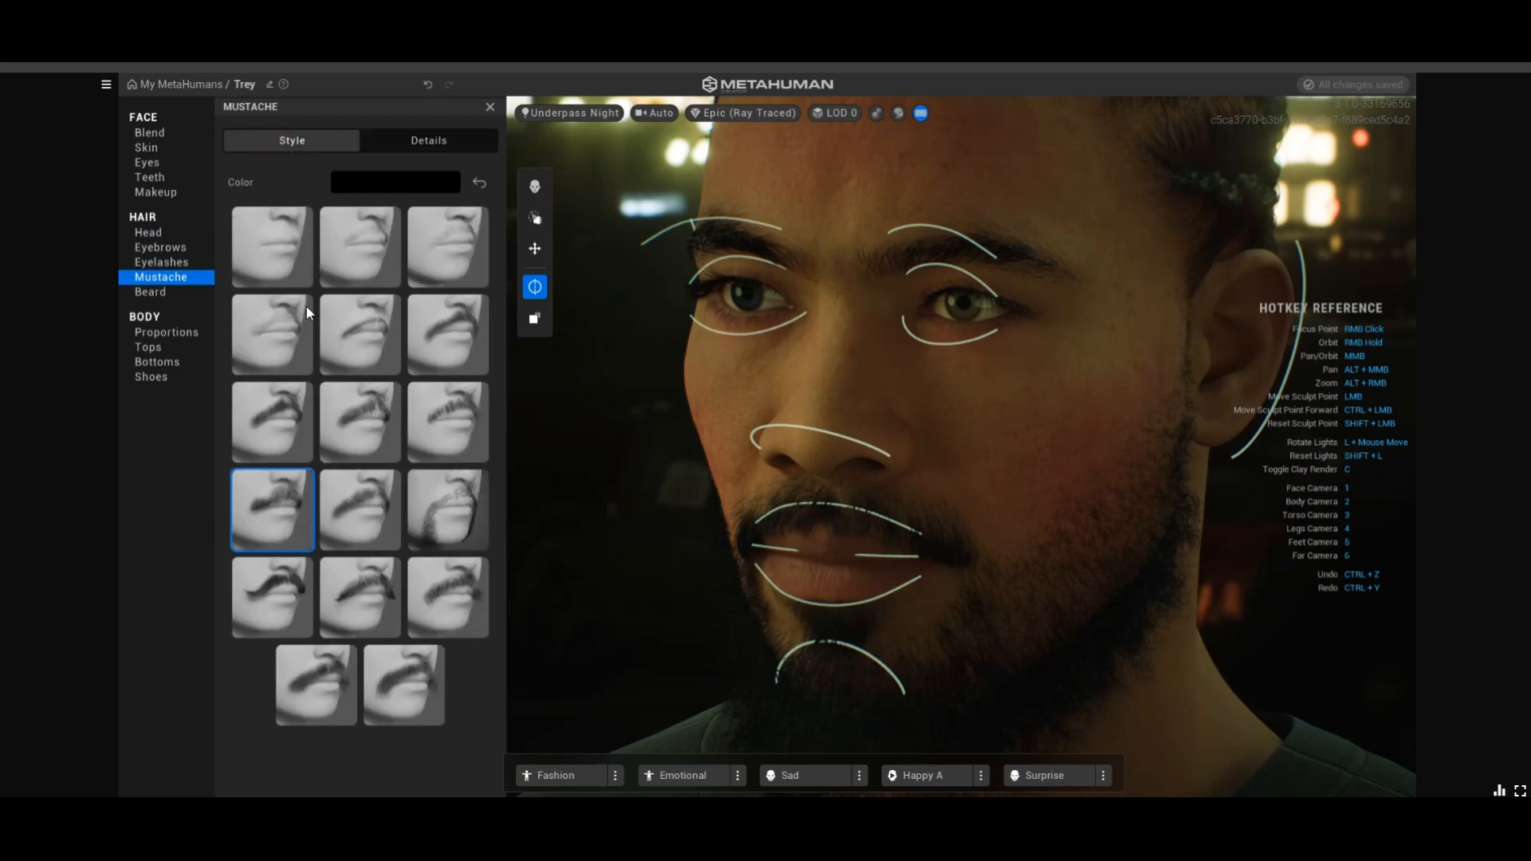
{"action": "left_click", "coordinate": [452, 609]}
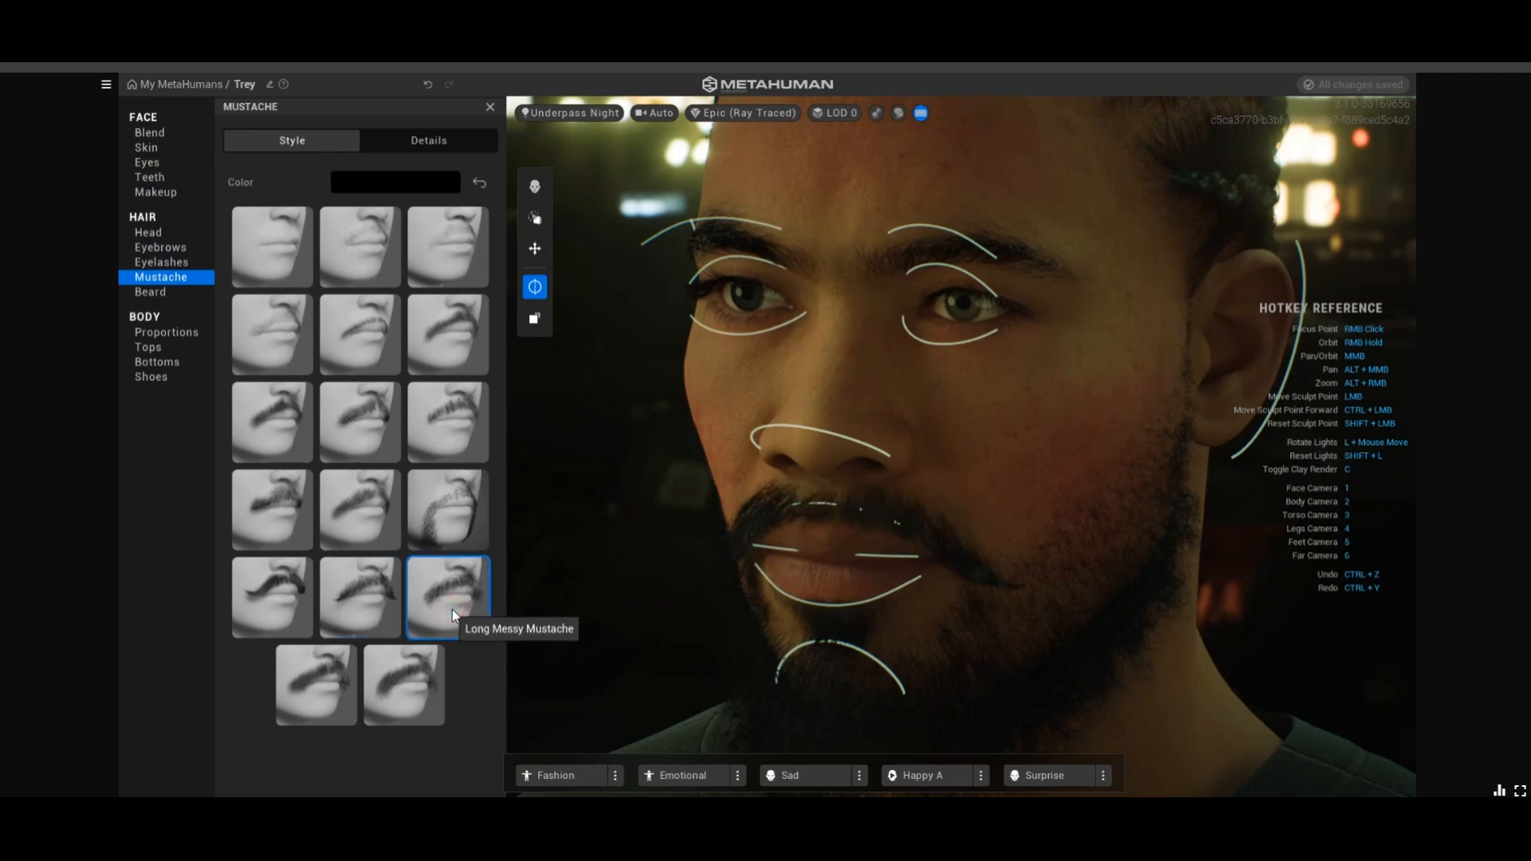
{"action": "left_click", "coordinate": [437, 692]}
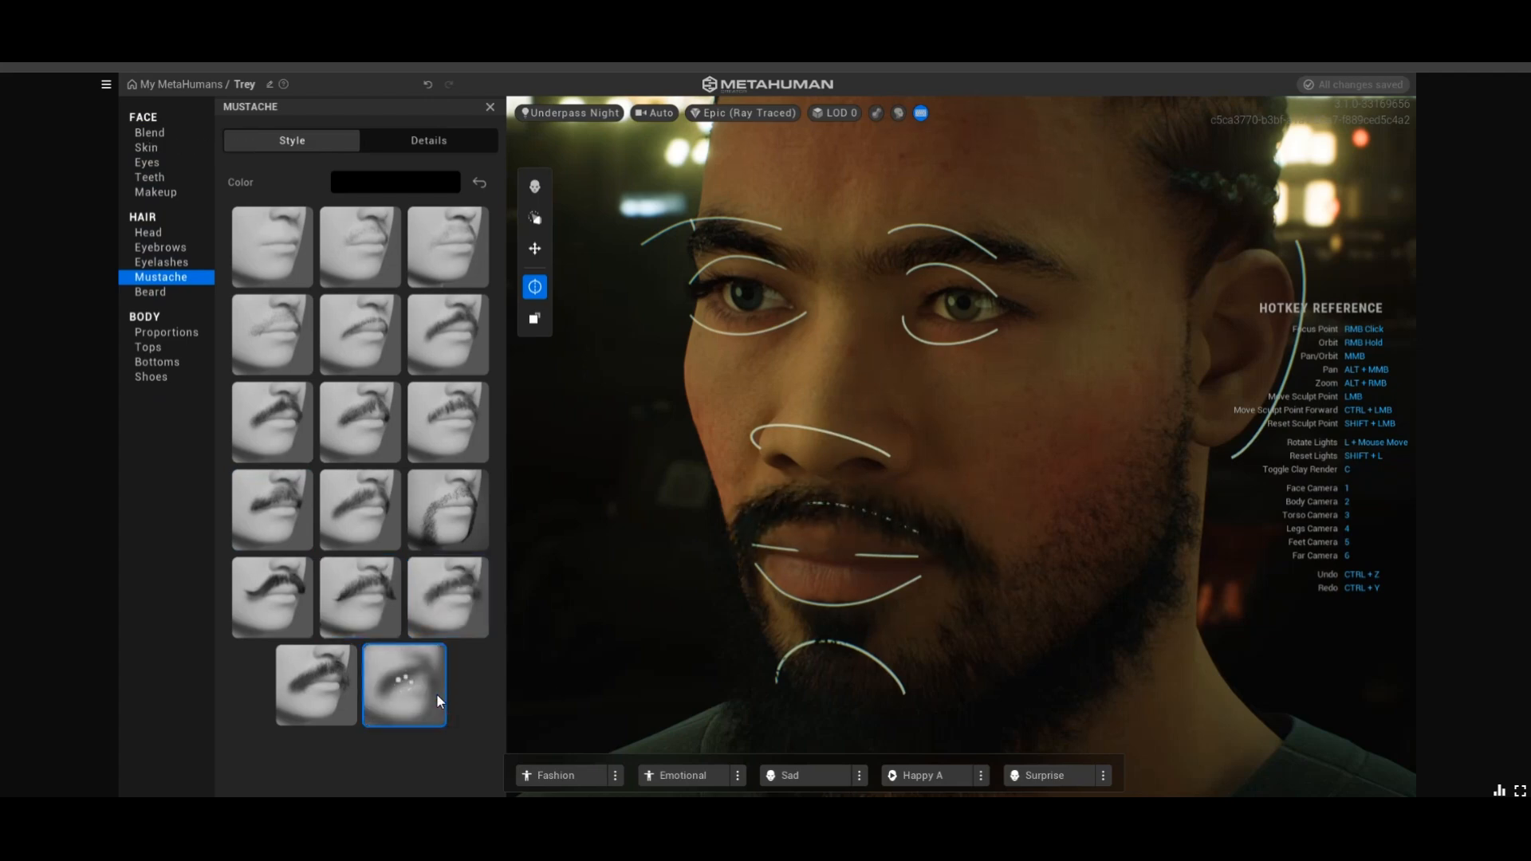
{"action": "left_click", "coordinate": [308, 702]}
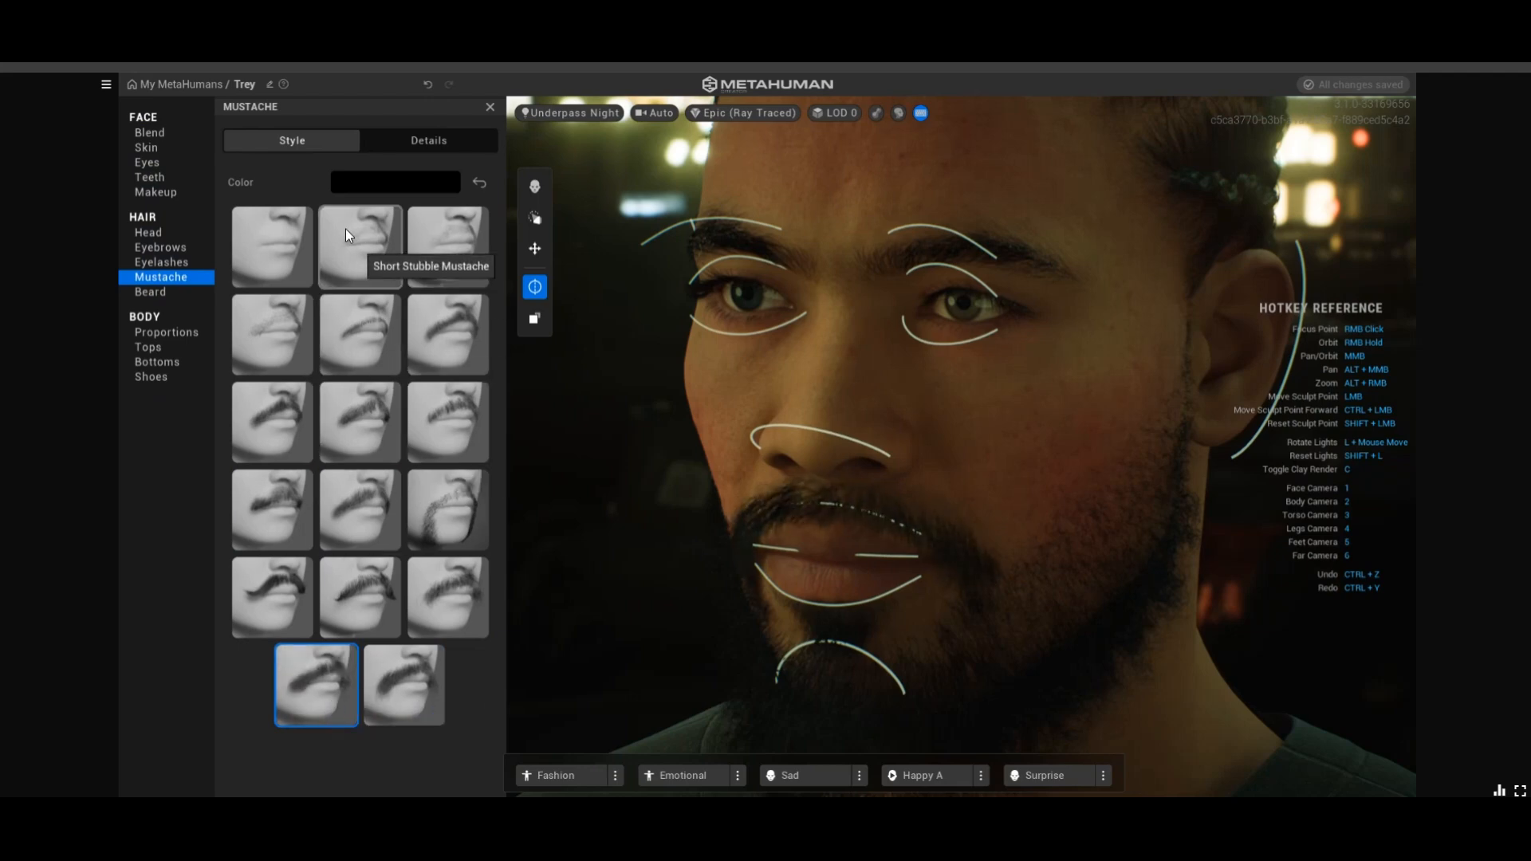
{"action": "left_click", "coordinate": [96, 323]}
Try the beard style in the middle of the third row, then switch back to Long Curly Beard
{"action": "left_click", "coordinate": [152, 295]}
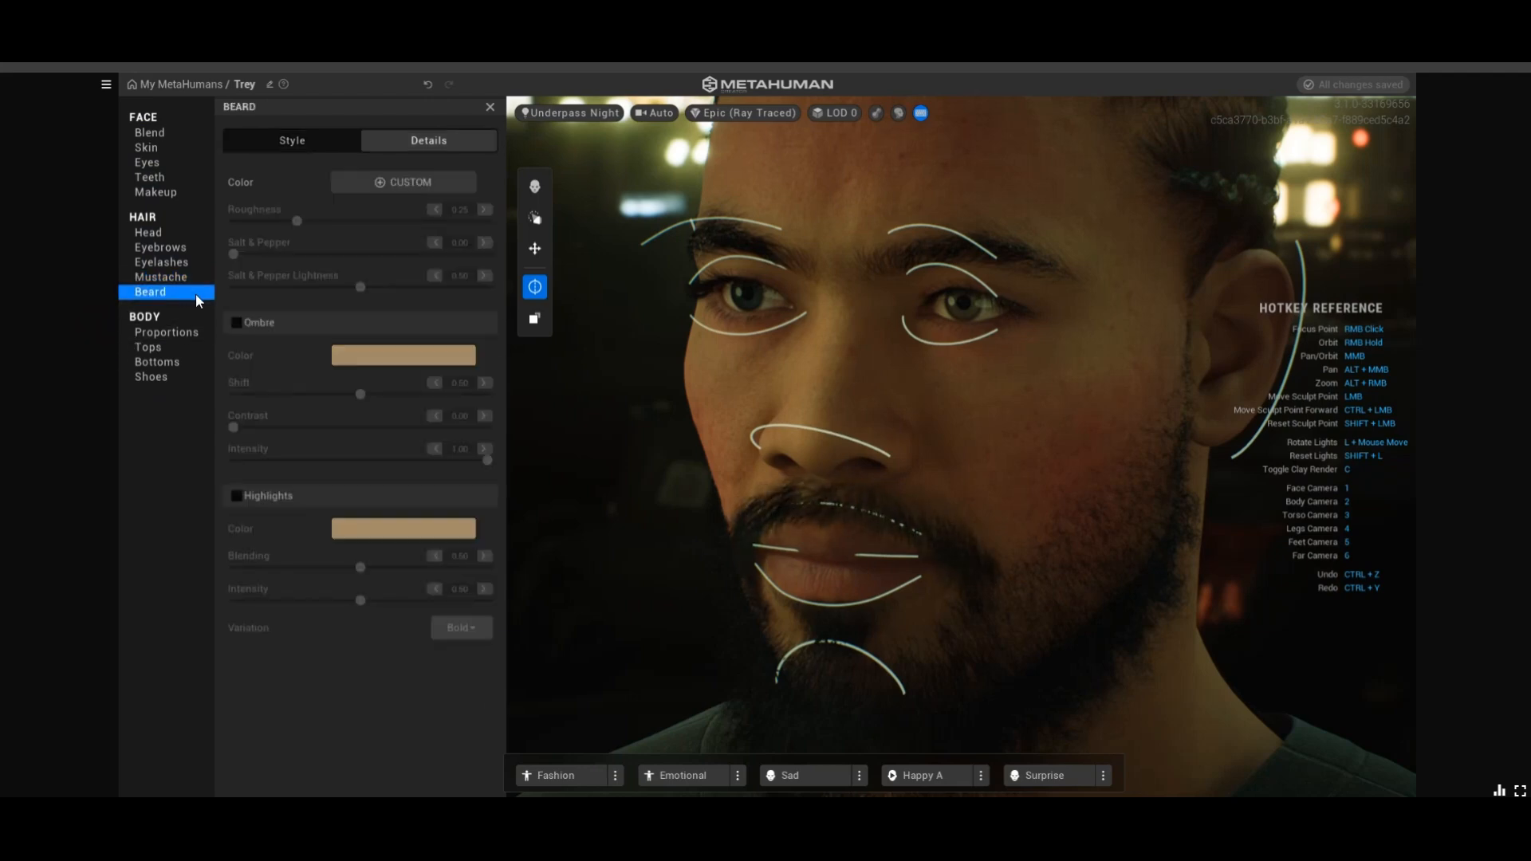
{"action": "left_click", "coordinate": [292, 140]}
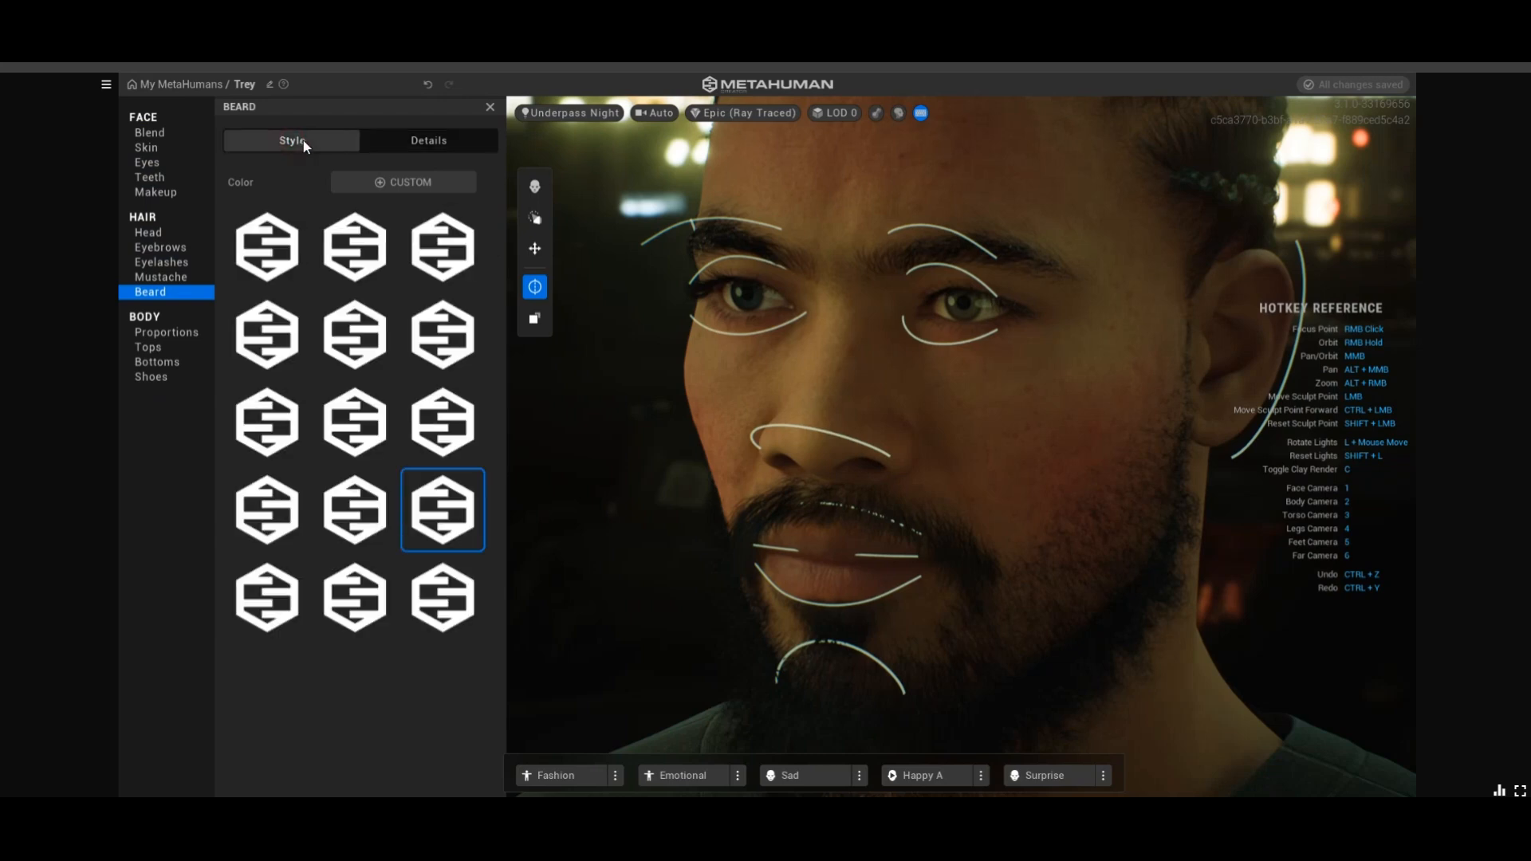
{"action": "left_click", "coordinate": [355, 408]}
{"action": "left_click", "coordinate": [418, 504]}
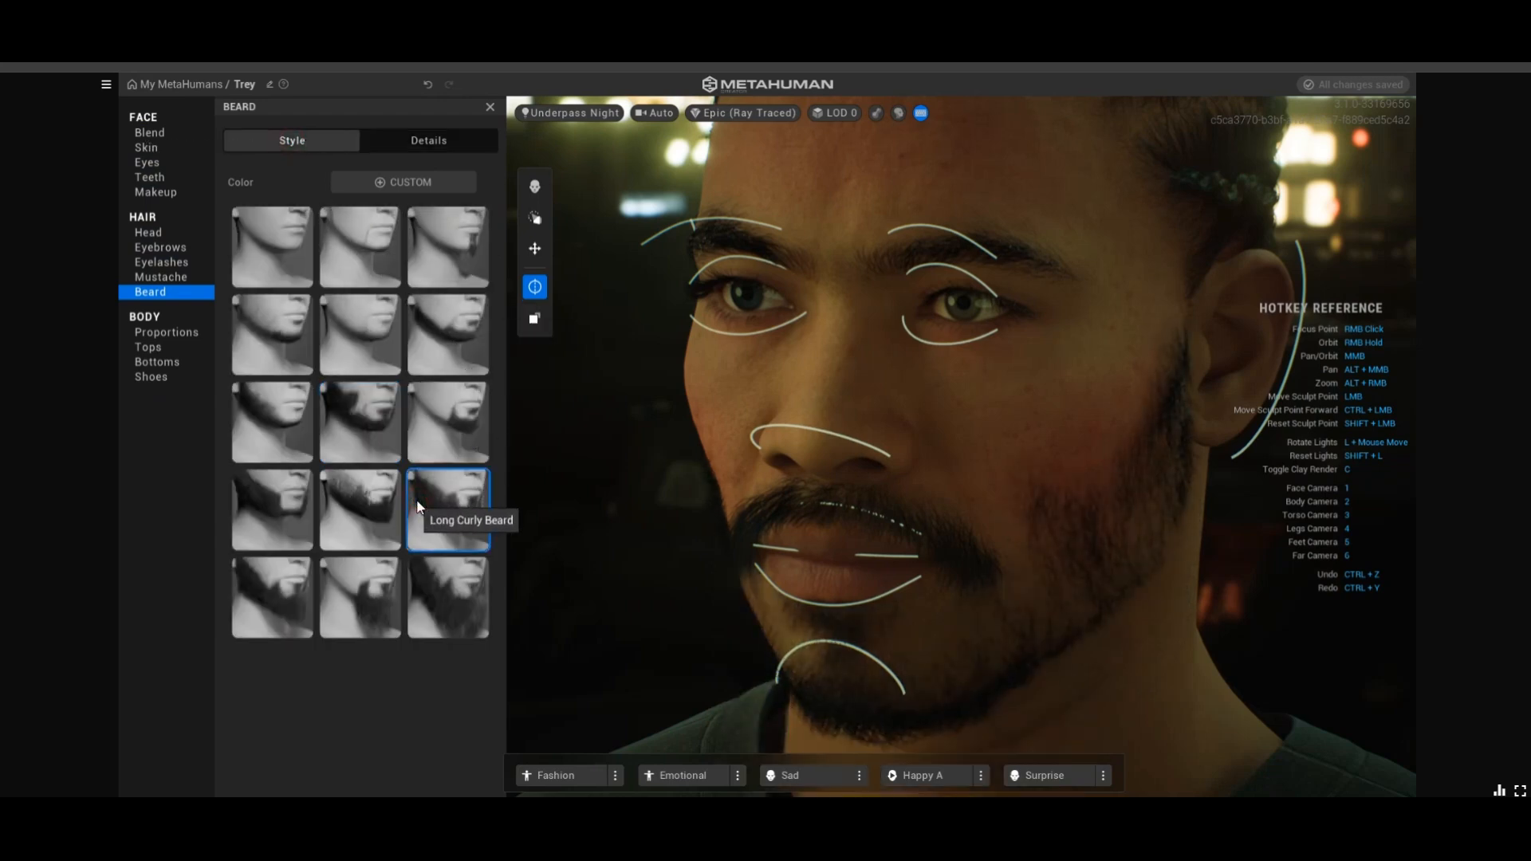
Try all three beard styles in the last row, including Long Messy Beard, then switch back to Long Curly Beard
{"action": "left_click", "coordinate": [279, 595]}
{"action": "left_click", "coordinate": [352, 597]}
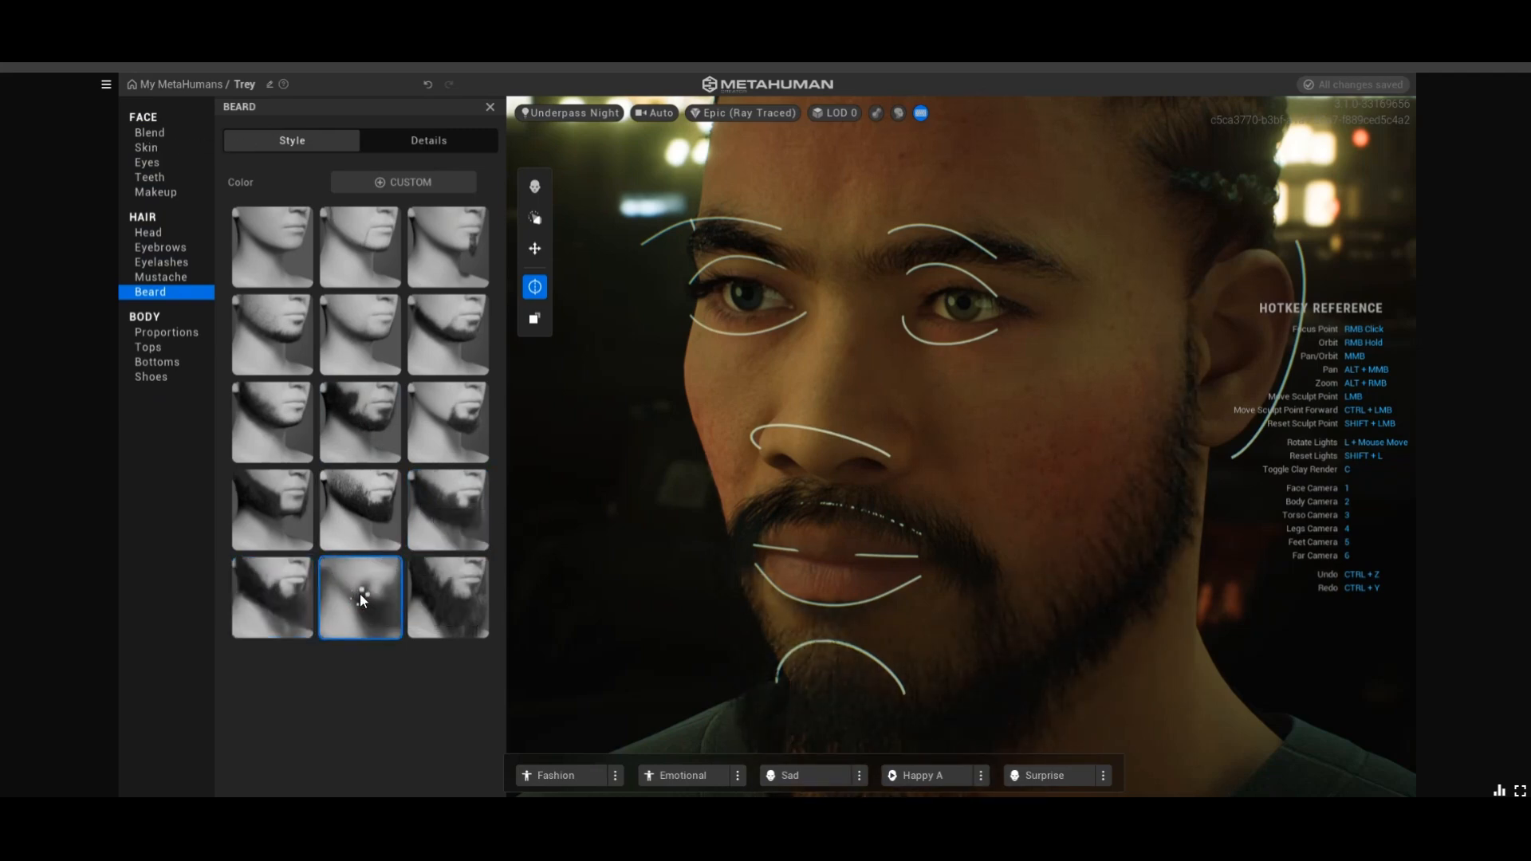
{"action": "left_click", "coordinate": [451, 576]}
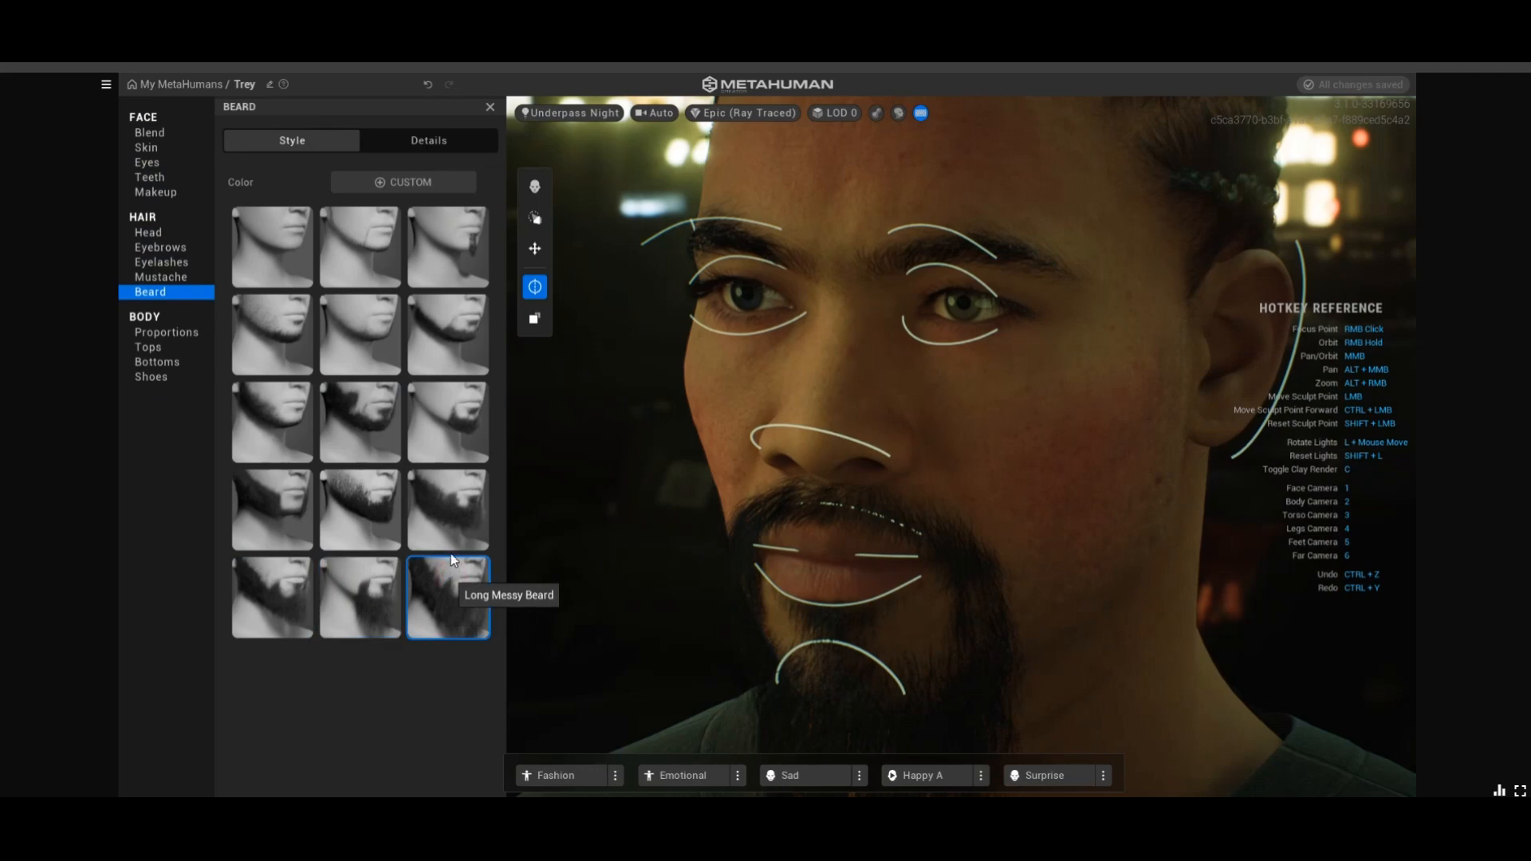
{"action": "left_click", "coordinate": [467, 500]}
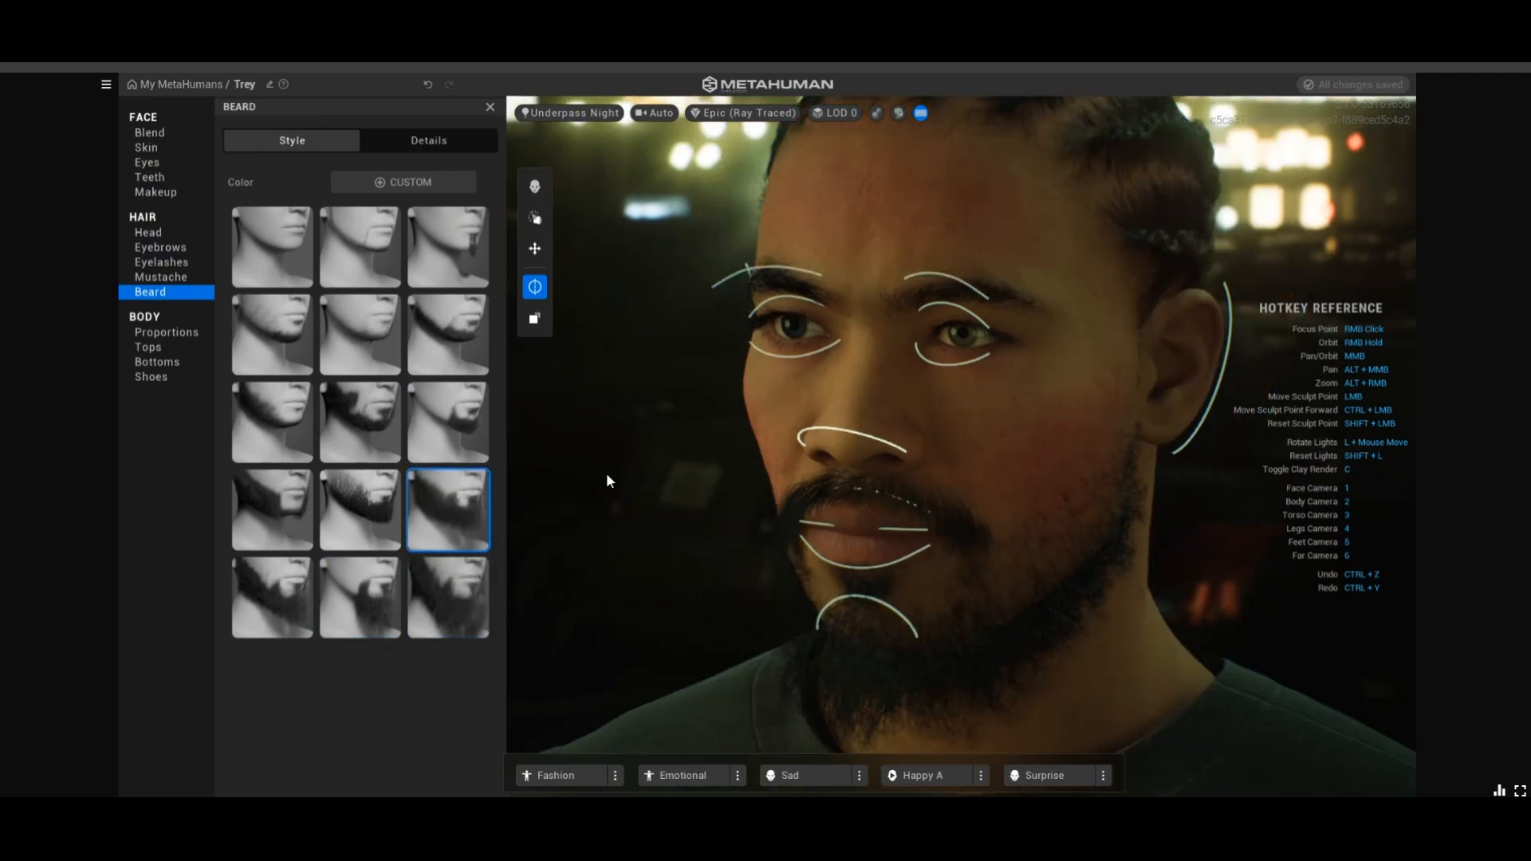
{"action": "right_click_drag", "start_coordinate": [758, 454], "coordinate": [610, 457]}
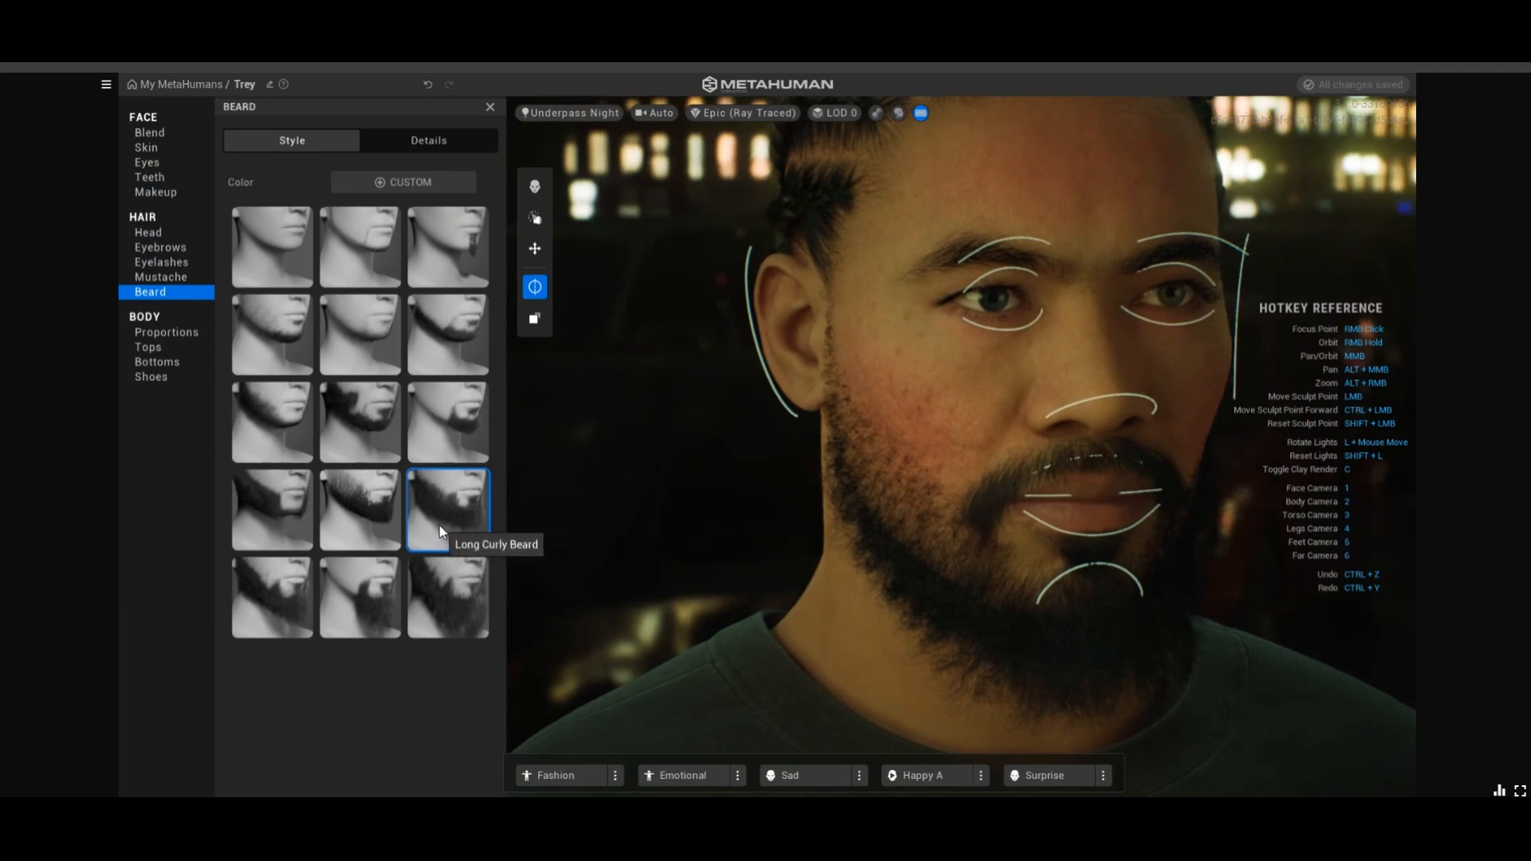
Try Long Full Beard, then apply Long Messy Beard and view it from both sides of the face
{"action": "left_click", "coordinate": [254, 614]}
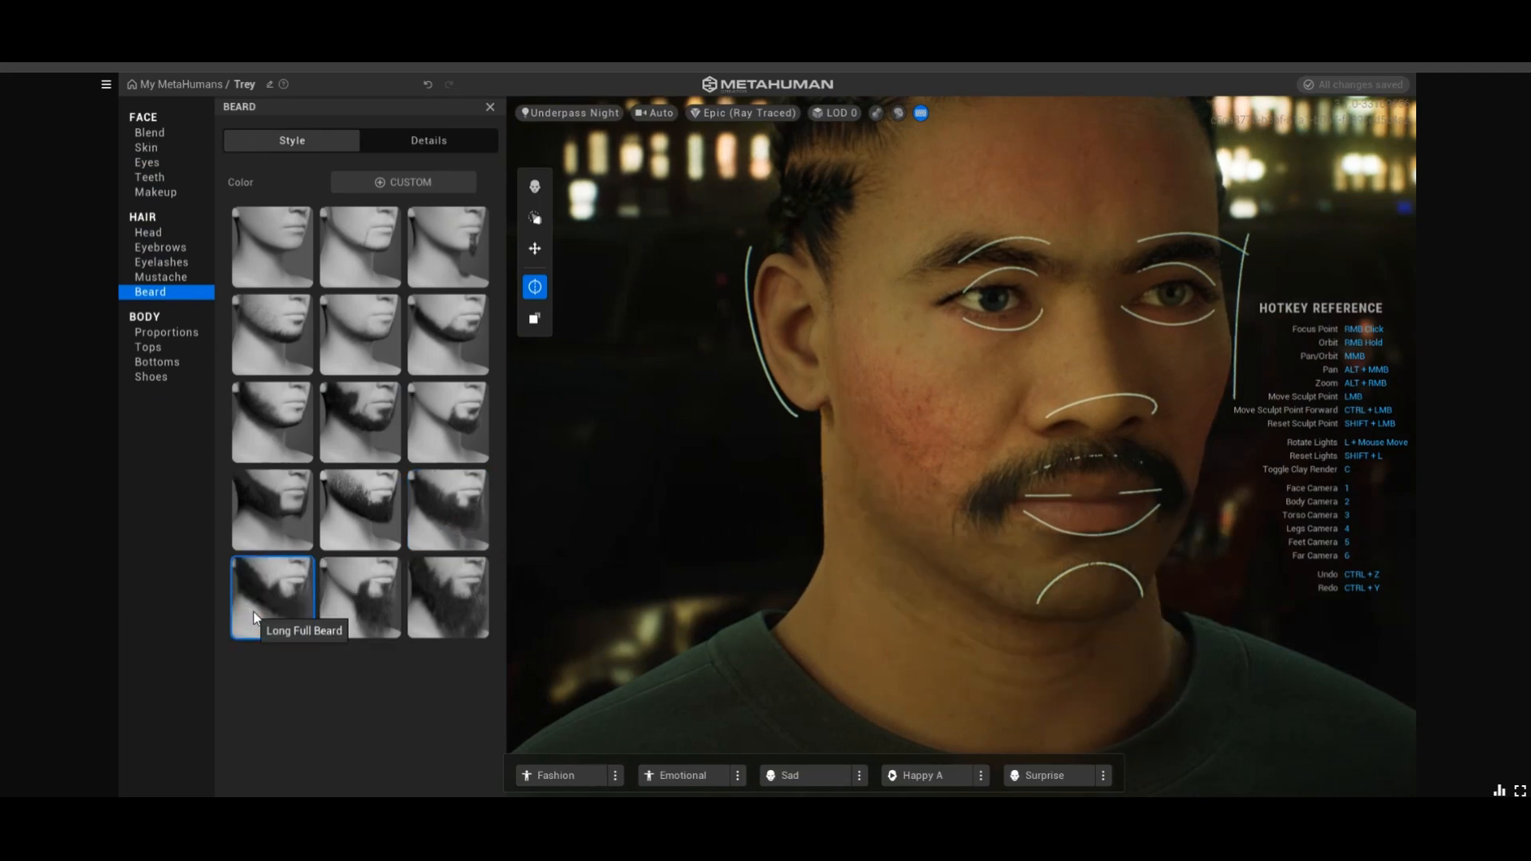
{"action": "left_click", "coordinate": [450, 598]}
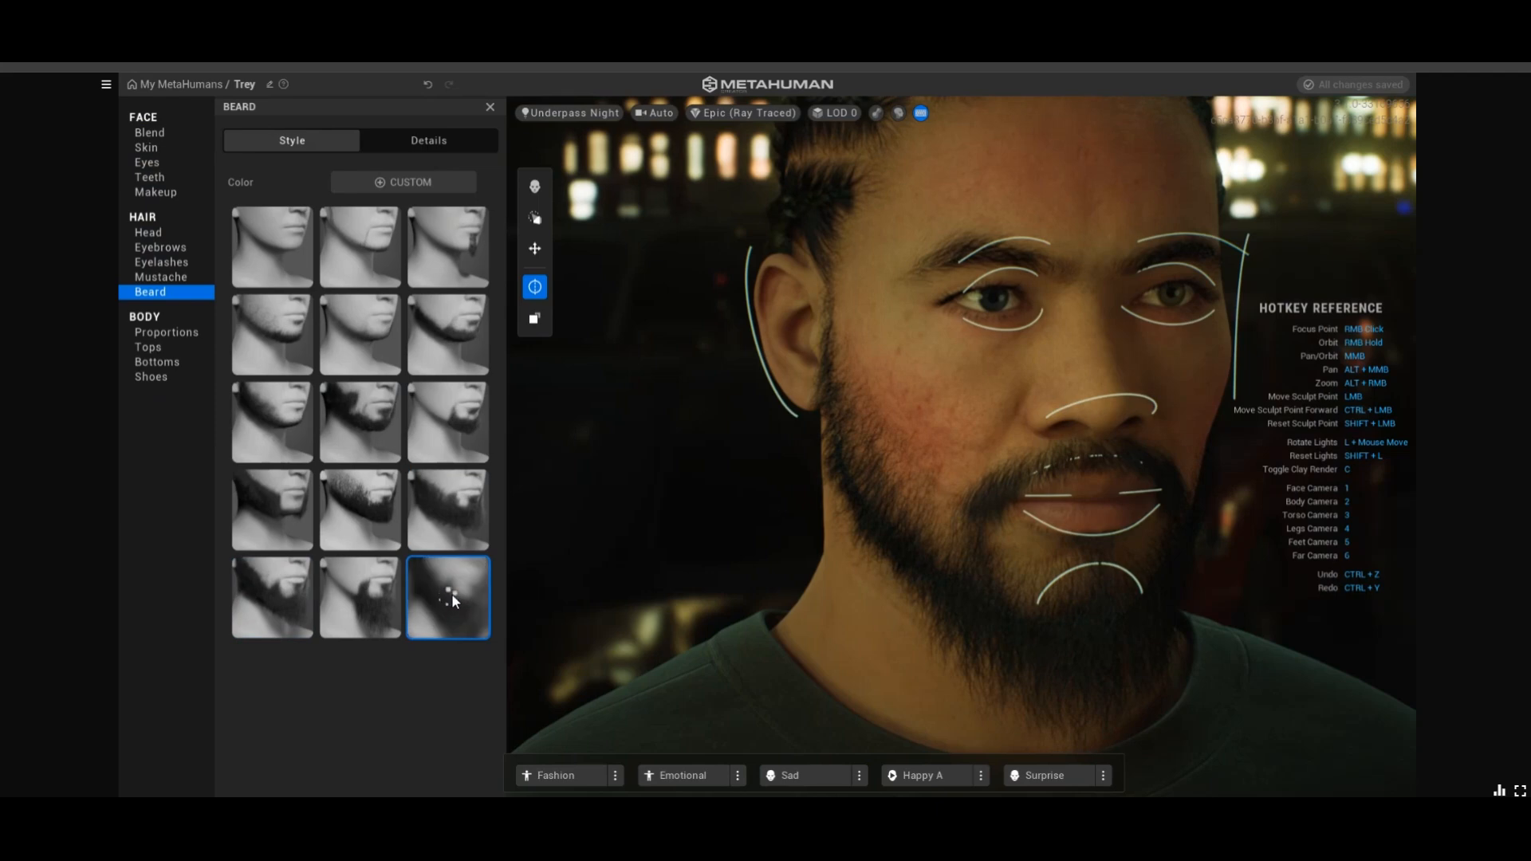
{"action": "scroll", "coordinate": [927, 381], "scroll_direction": "down", "scroll_amount": 5}
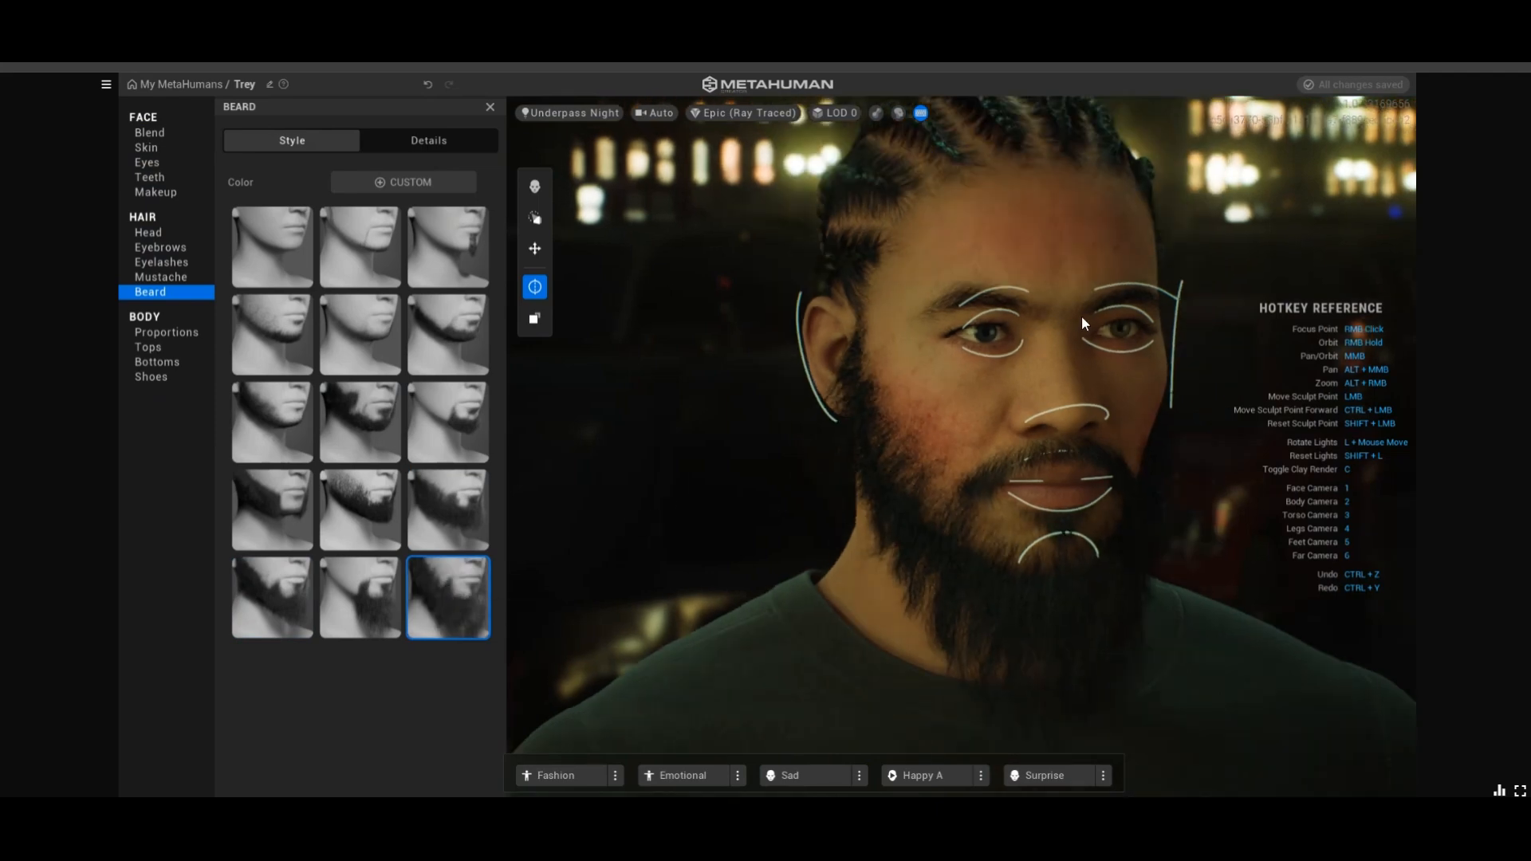
{"action": "right_click_drag", "start_coordinate": [937, 369], "coordinate": [886, 367]}
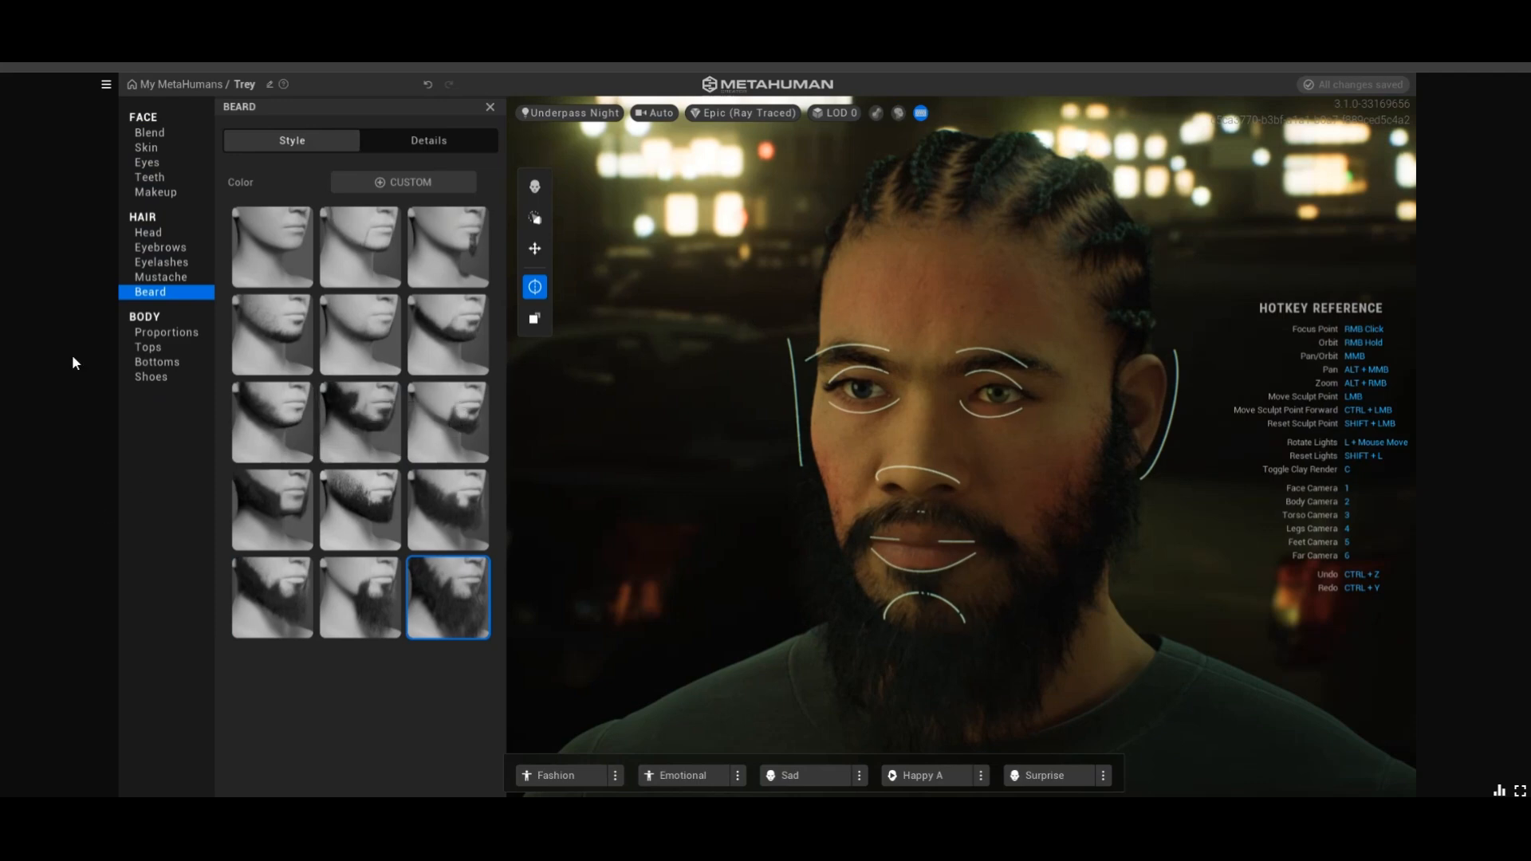
Try the tall male body in the third row, then apply the heavyset tall male body in the second row
{"action": "left_click", "coordinate": [169, 330]}
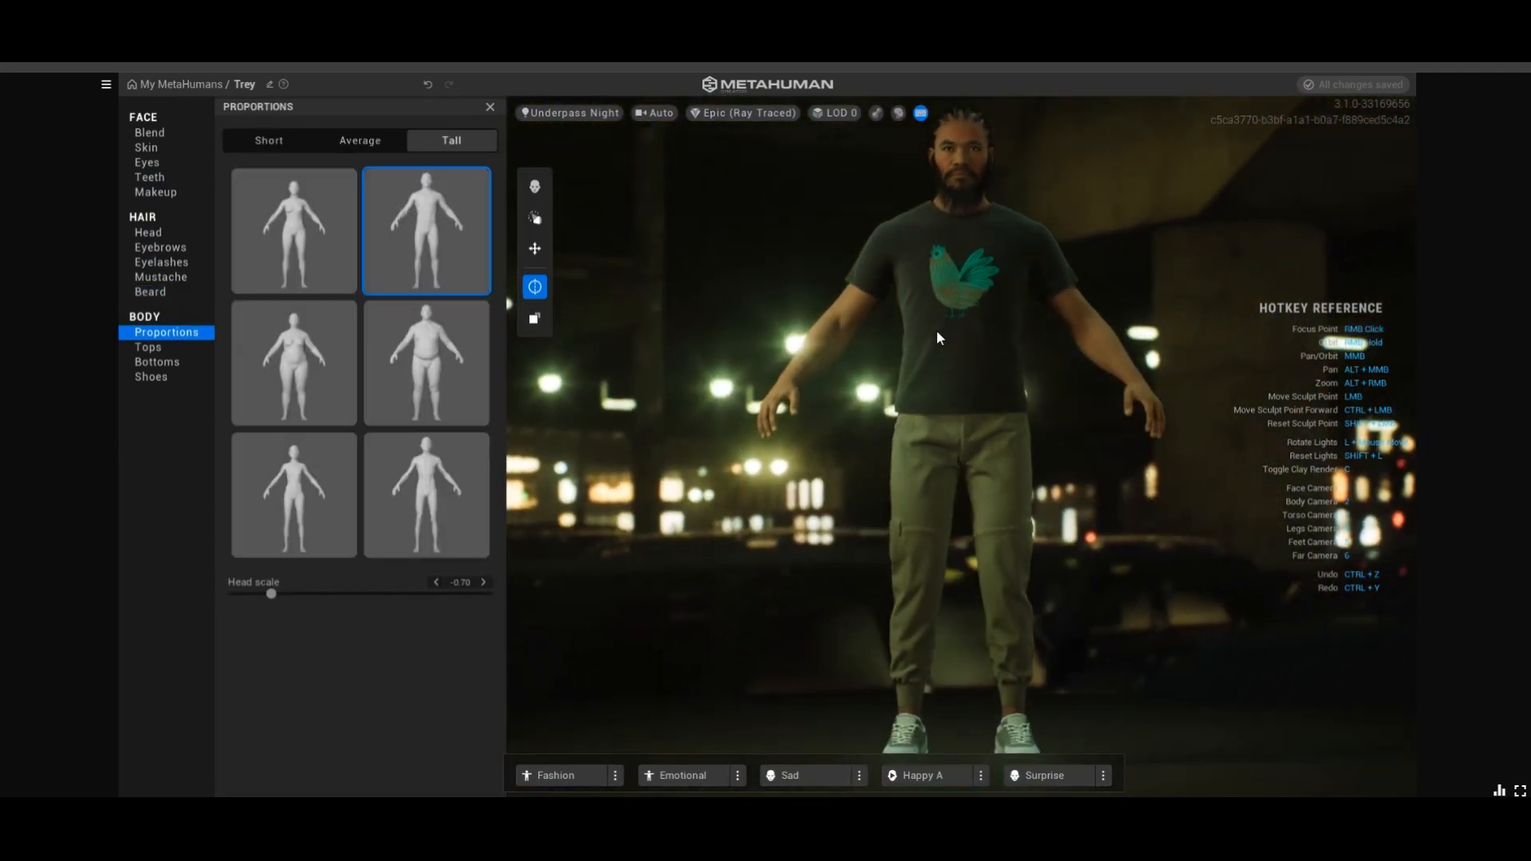
{"action": "scroll", "coordinate": [959, 334], "scroll_direction": "up", "scroll_amount": 2}
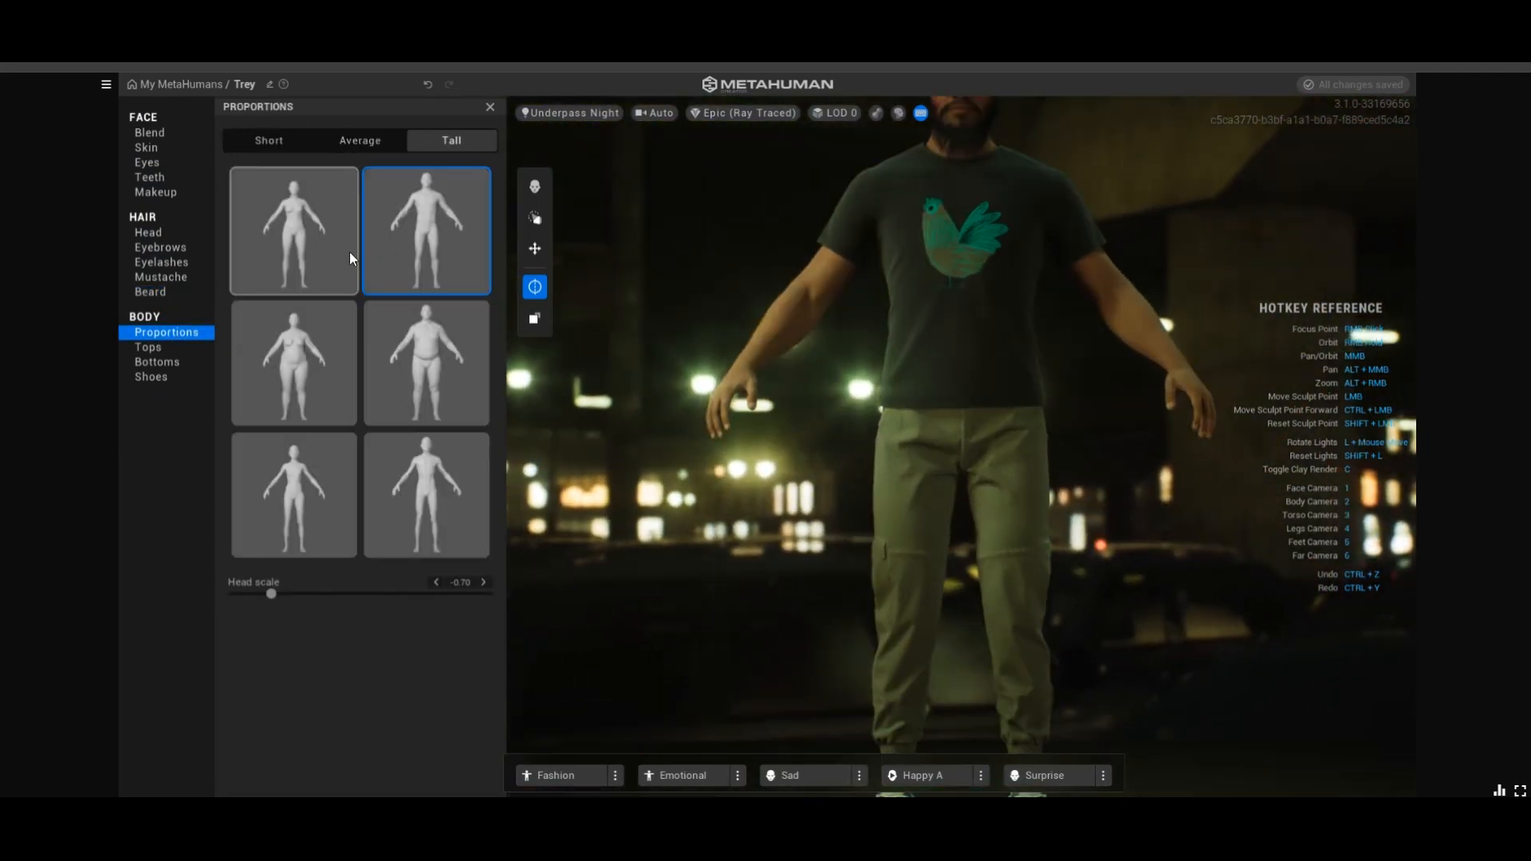
{"action": "scroll", "coordinate": [799, 346], "scroll_direction": "down", "scroll_amount": 2}
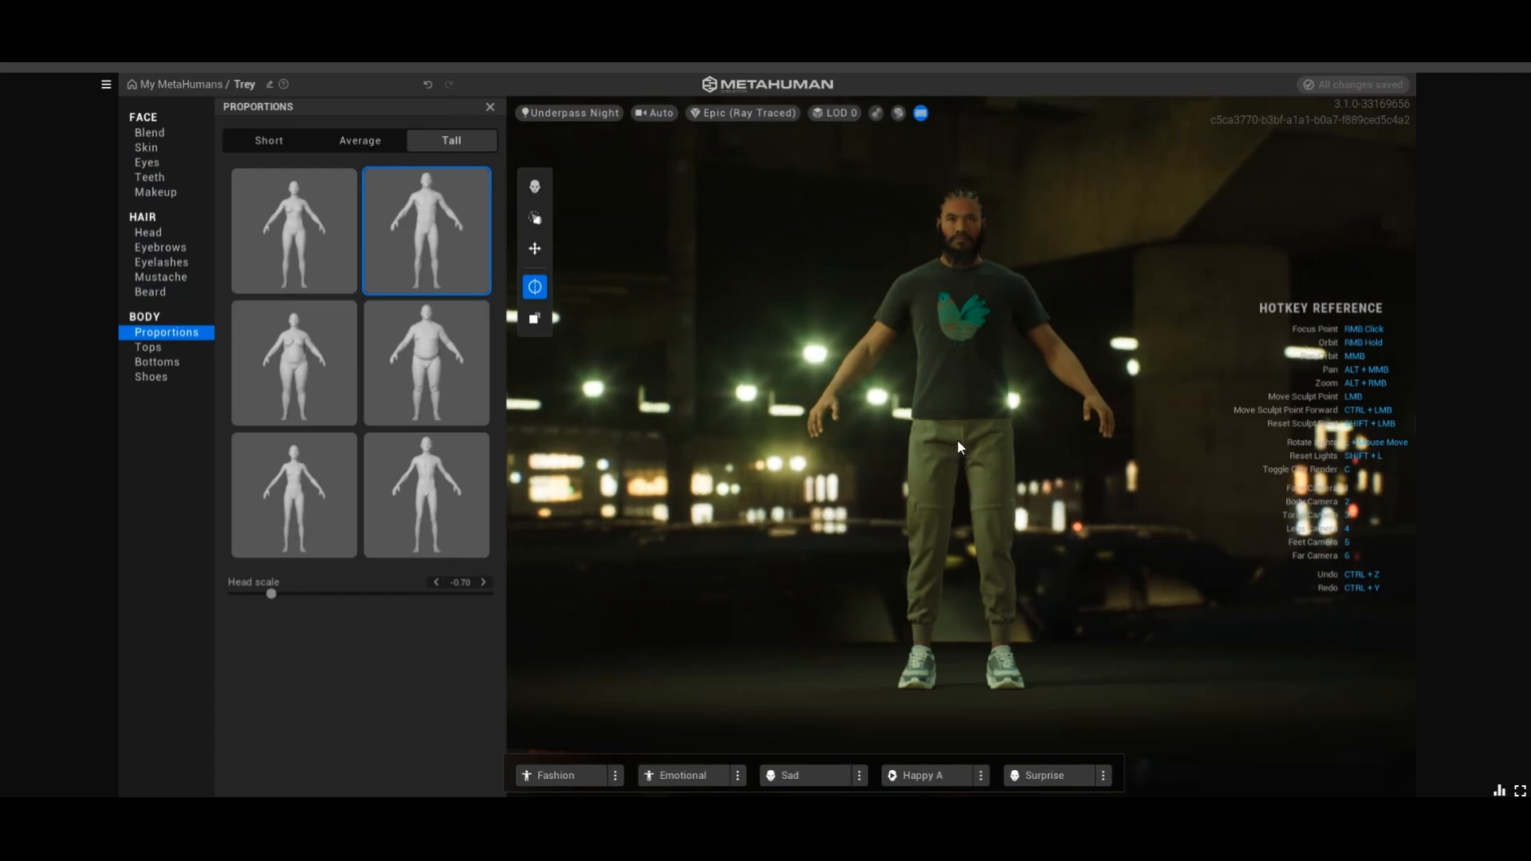
{"action": "left_click", "coordinate": [433, 465]}
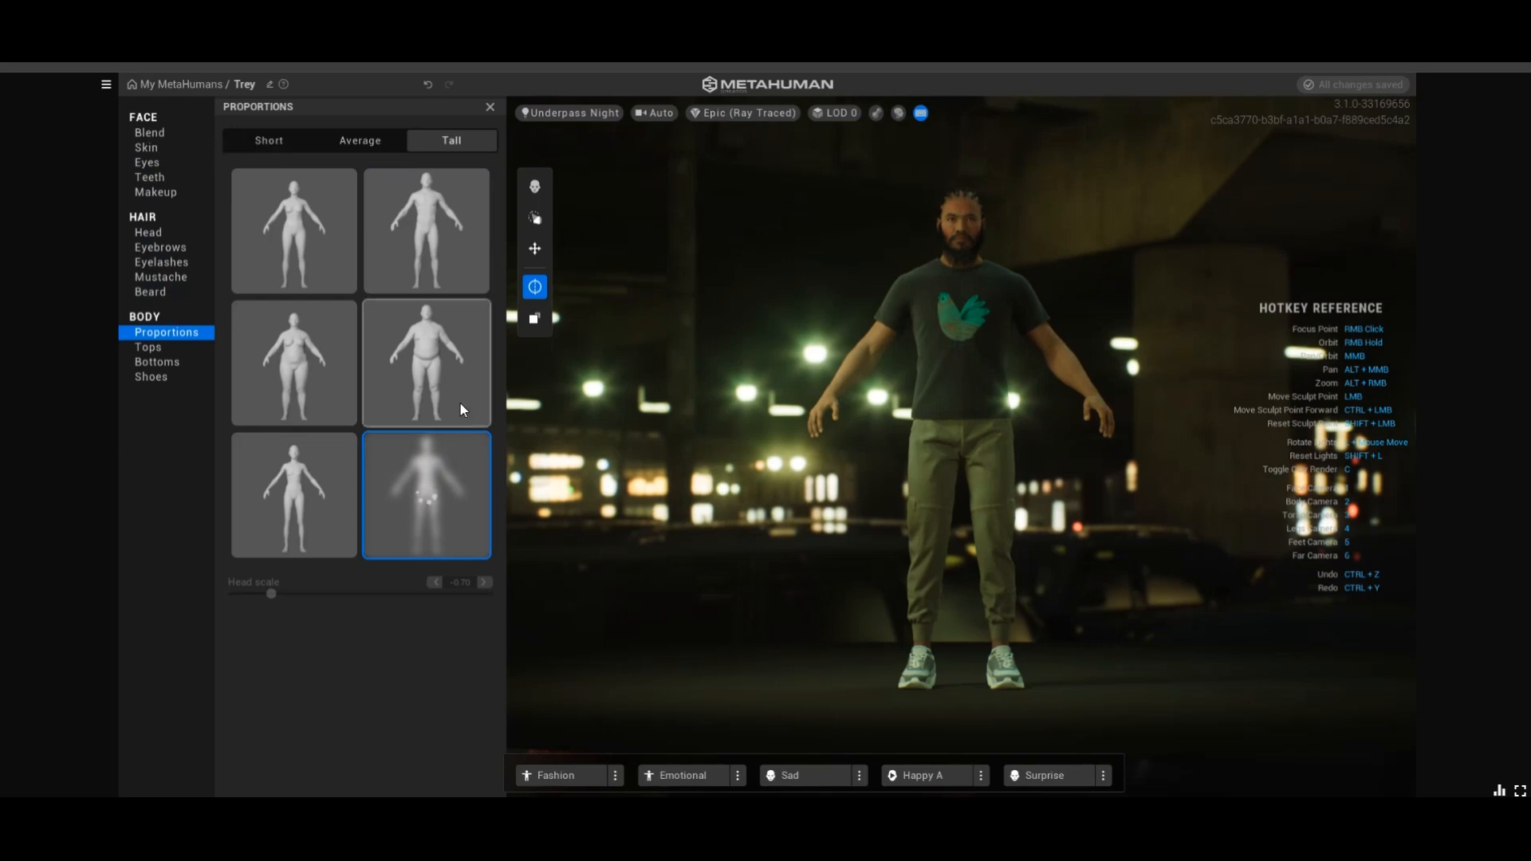
{"action": "left_click", "coordinate": [467, 338]}
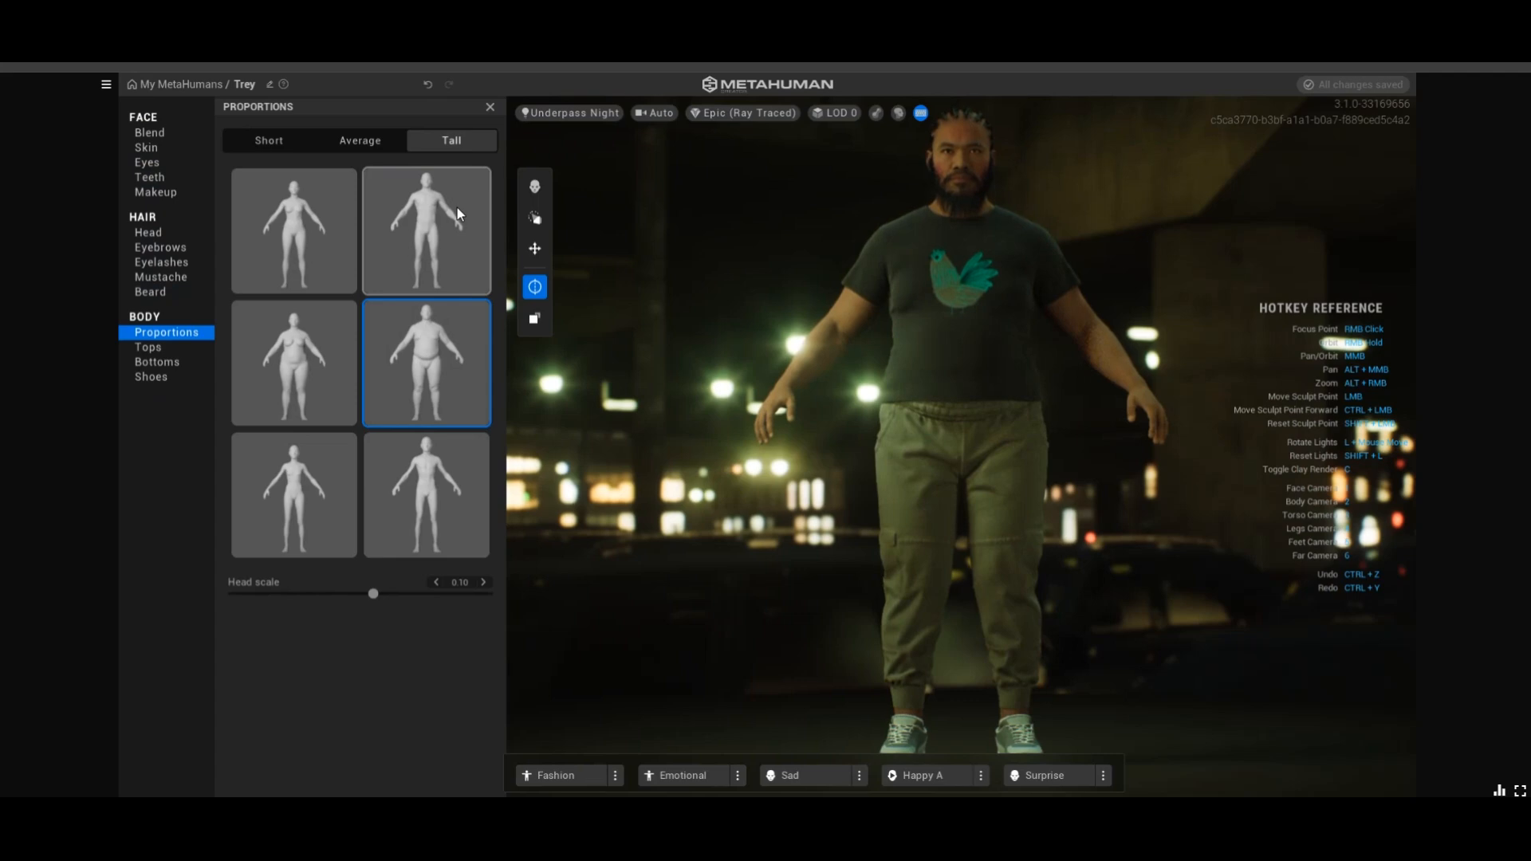
Change the character's top to the Button Down Shirt
{"action": "left_click", "coordinate": [170, 345]}
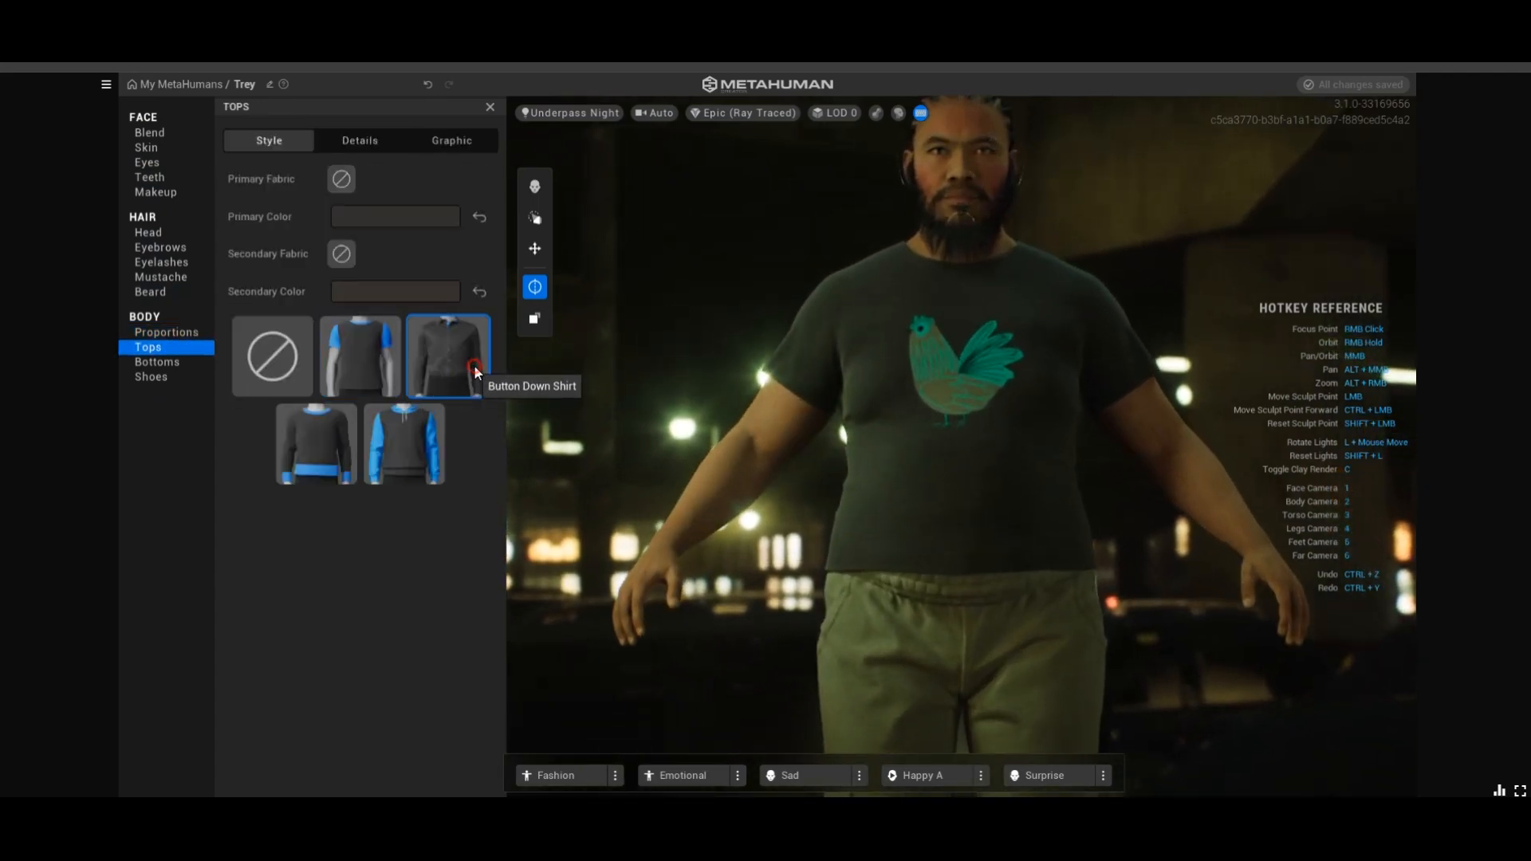
{"action": "left_click", "coordinate": [474, 367]}
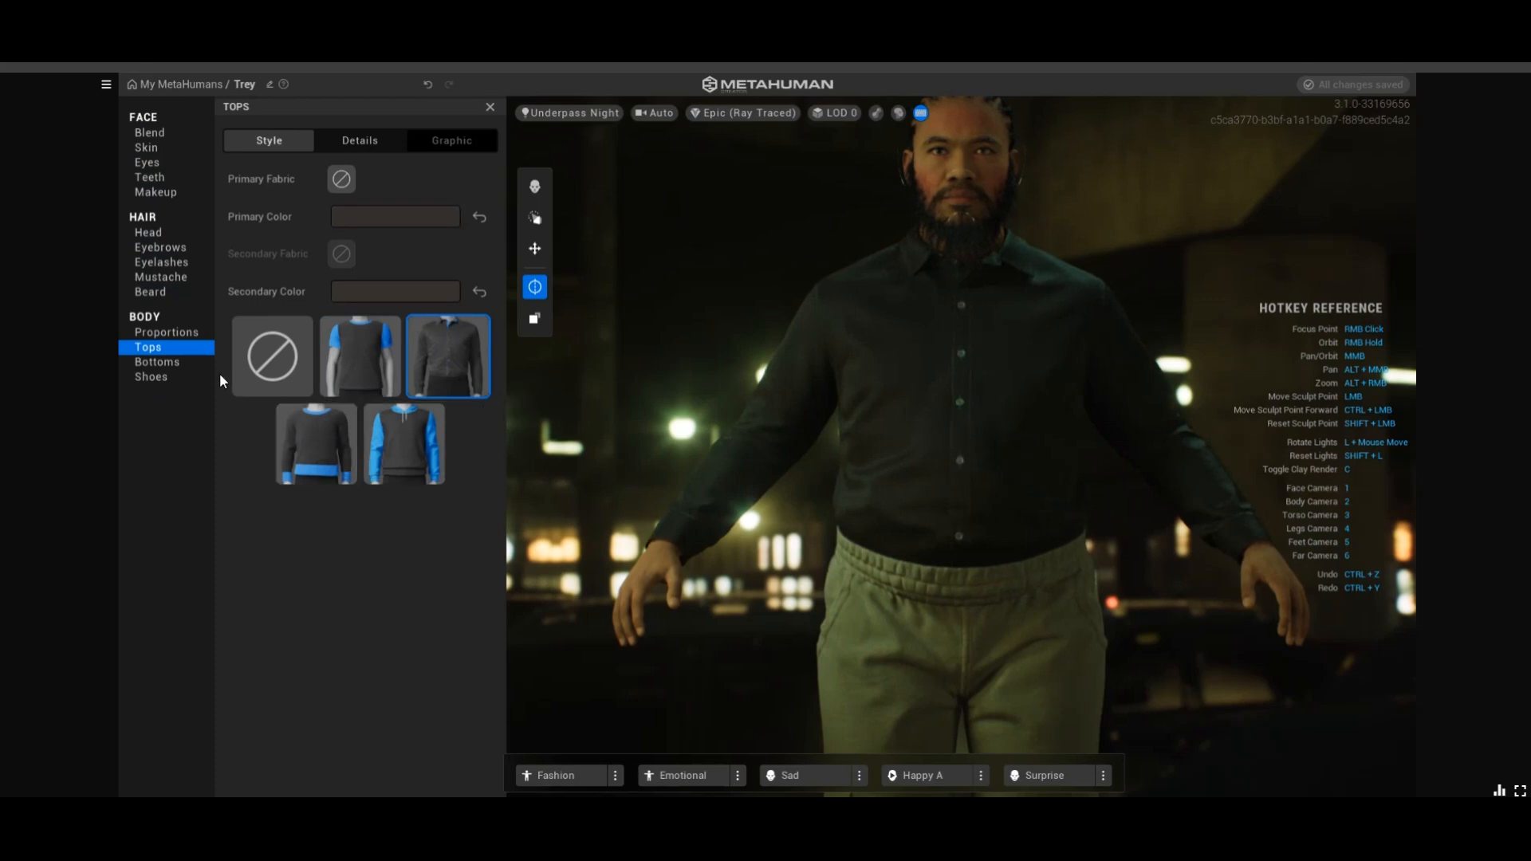
Try the jeans at the end of the first row and Cargo Pants, then apply the trousers starting the last row
{"action": "left_click", "coordinate": [183, 359]}
{"action": "left_click", "coordinate": [471, 381]}
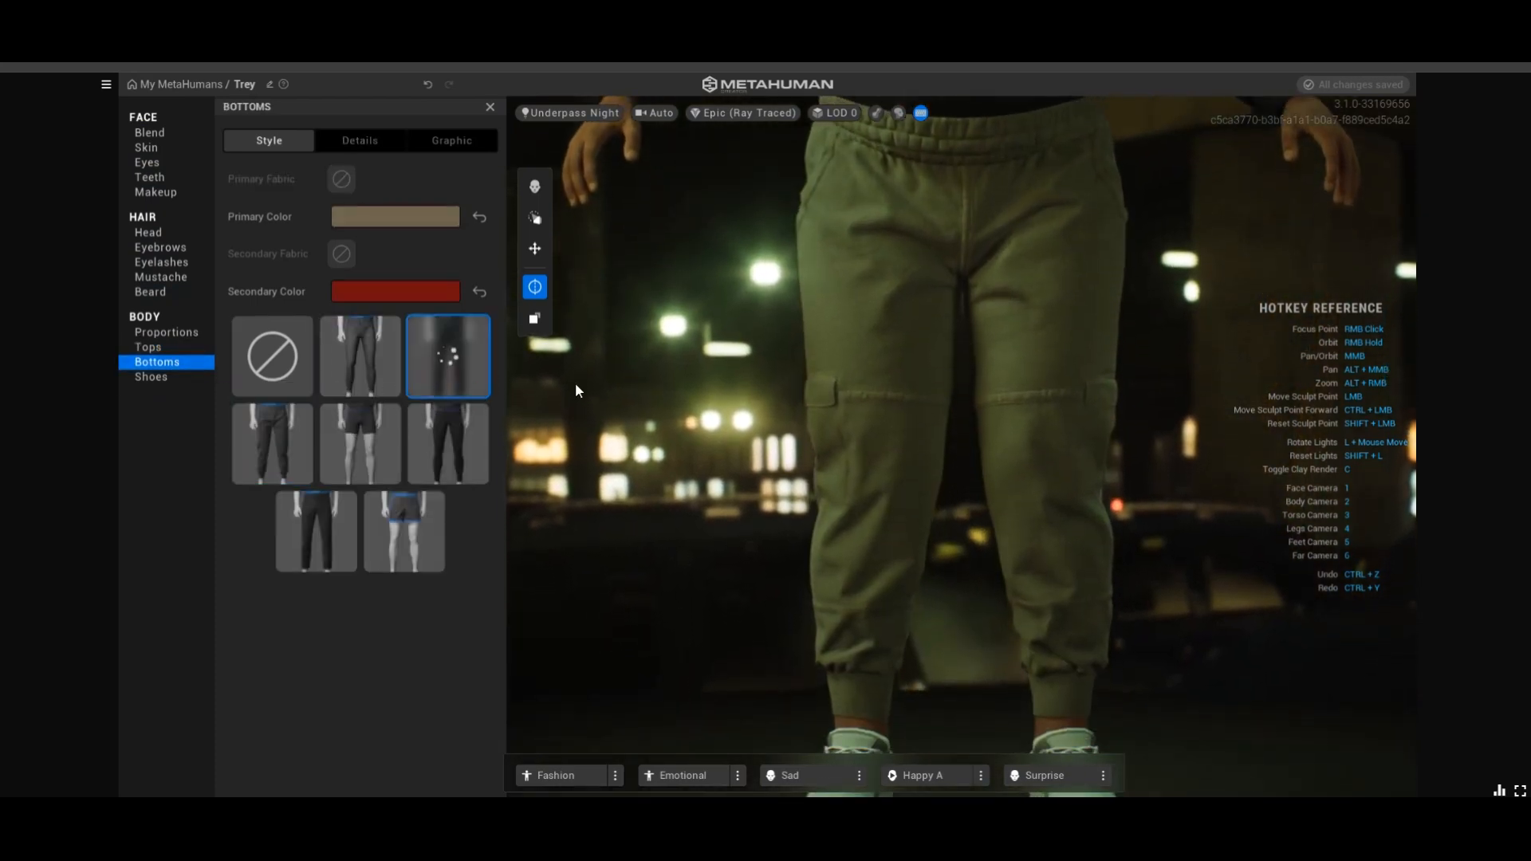
{"action": "scroll", "coordinate": [772, 398], "scroll_direction": "down", "scroll_amount": 3}
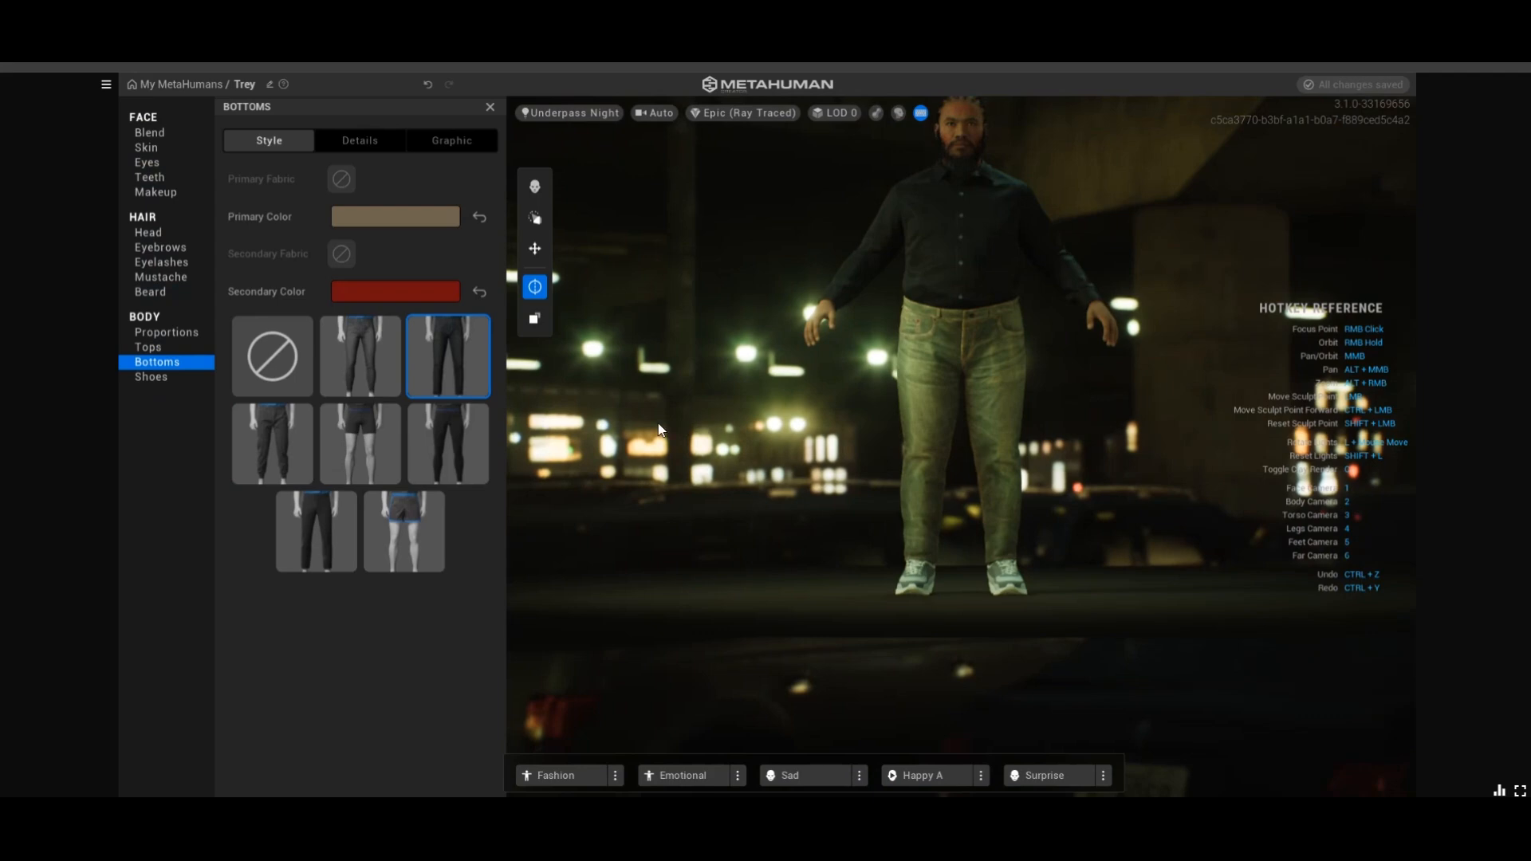
{"action": "left_click", "coordinate": [271, 466]}
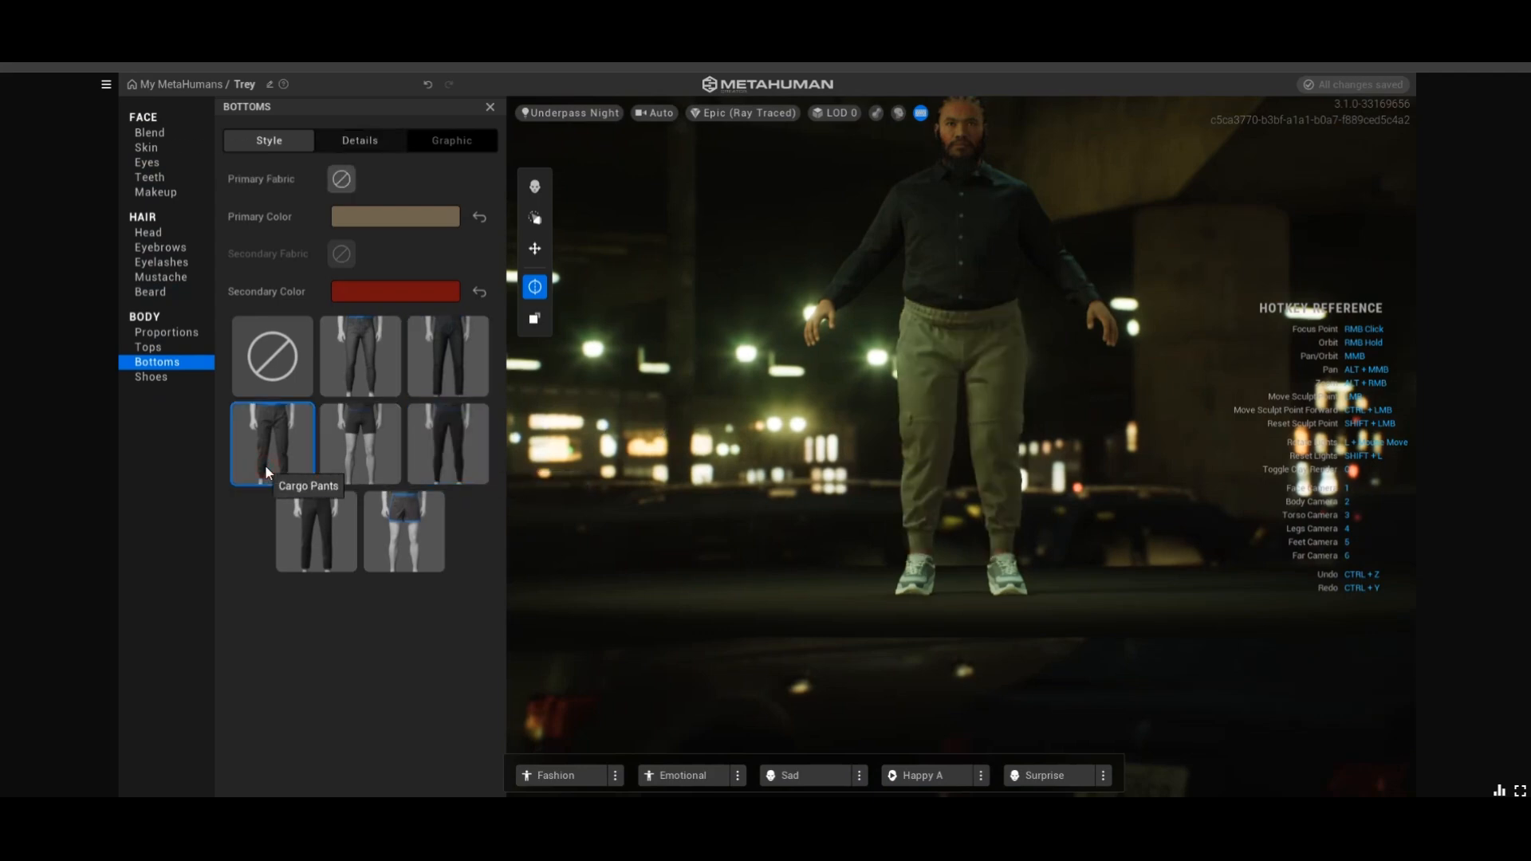
{"action": "left_click", "coordinate": [326, 521]}
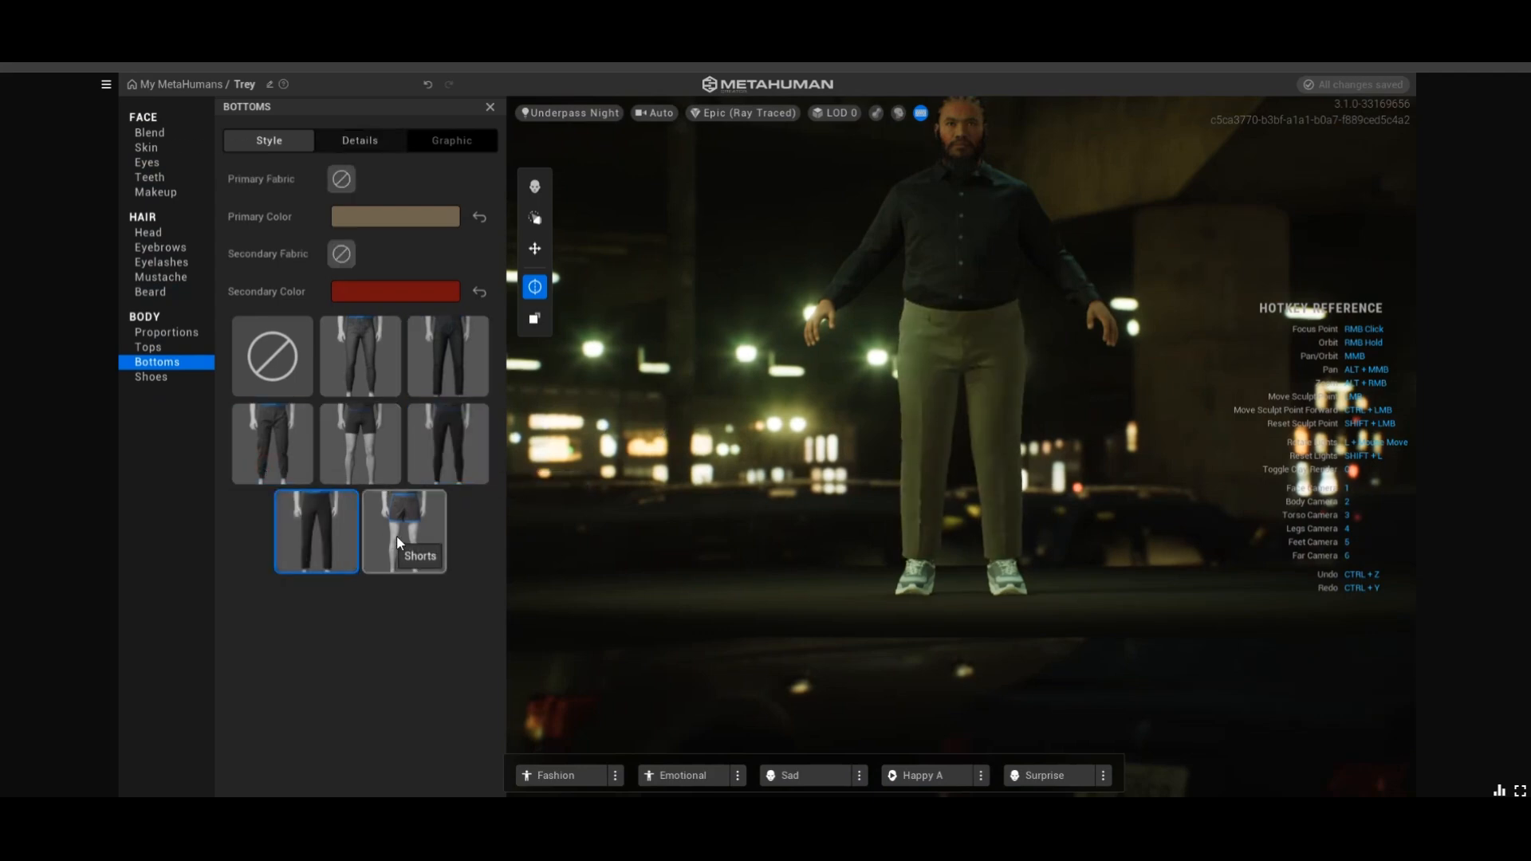
Set the trousers' primary color to a custom dark purple
{"action": "left_click", "coordinate": [367, 220]}
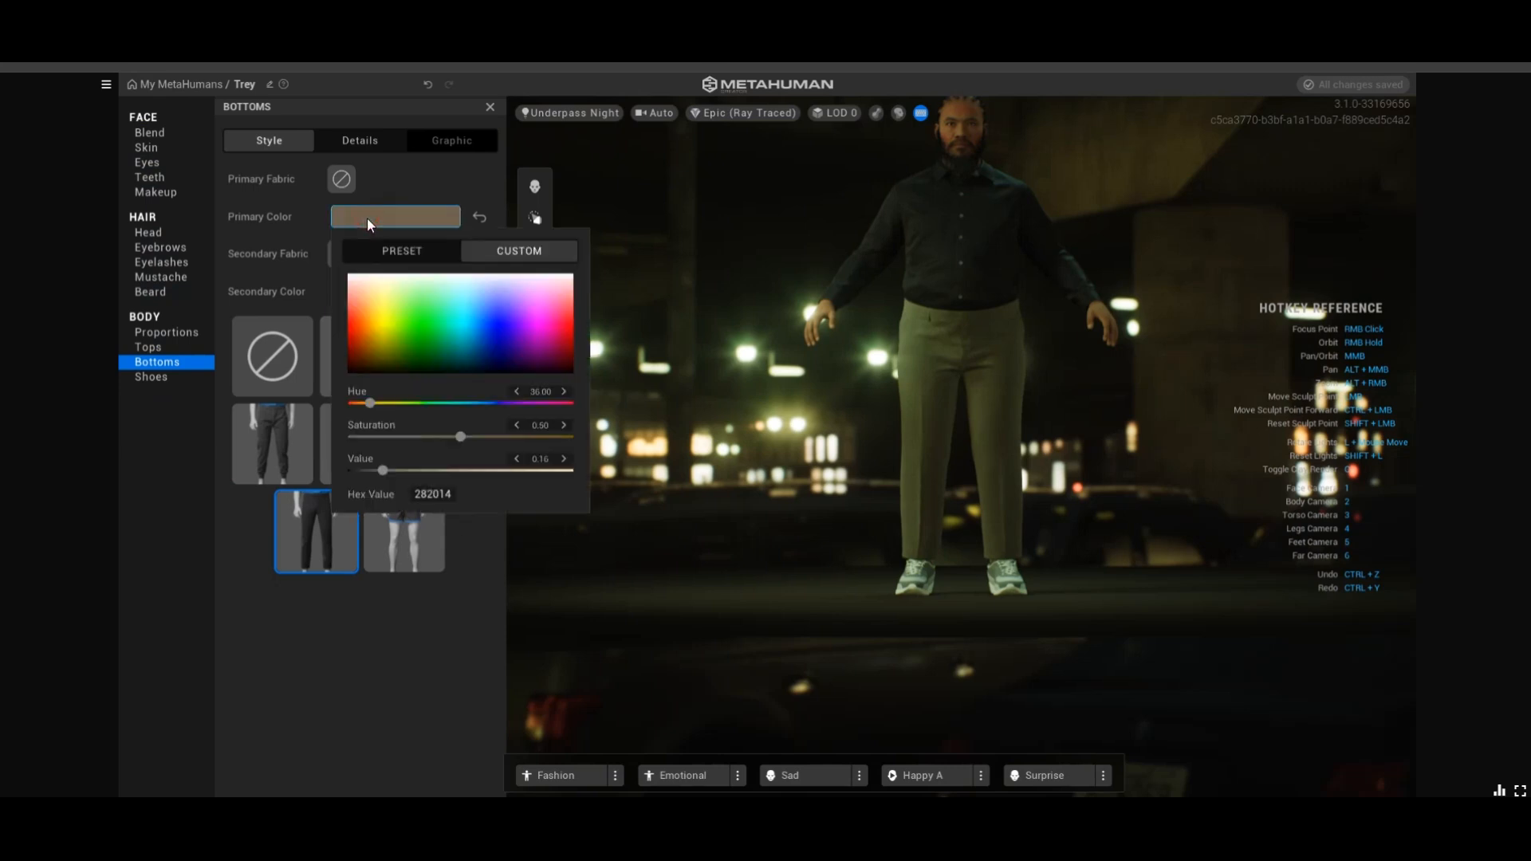
{"action": "left_click_drag", "start_coordinate": [452, 370], "coordinate": [520, 371]}
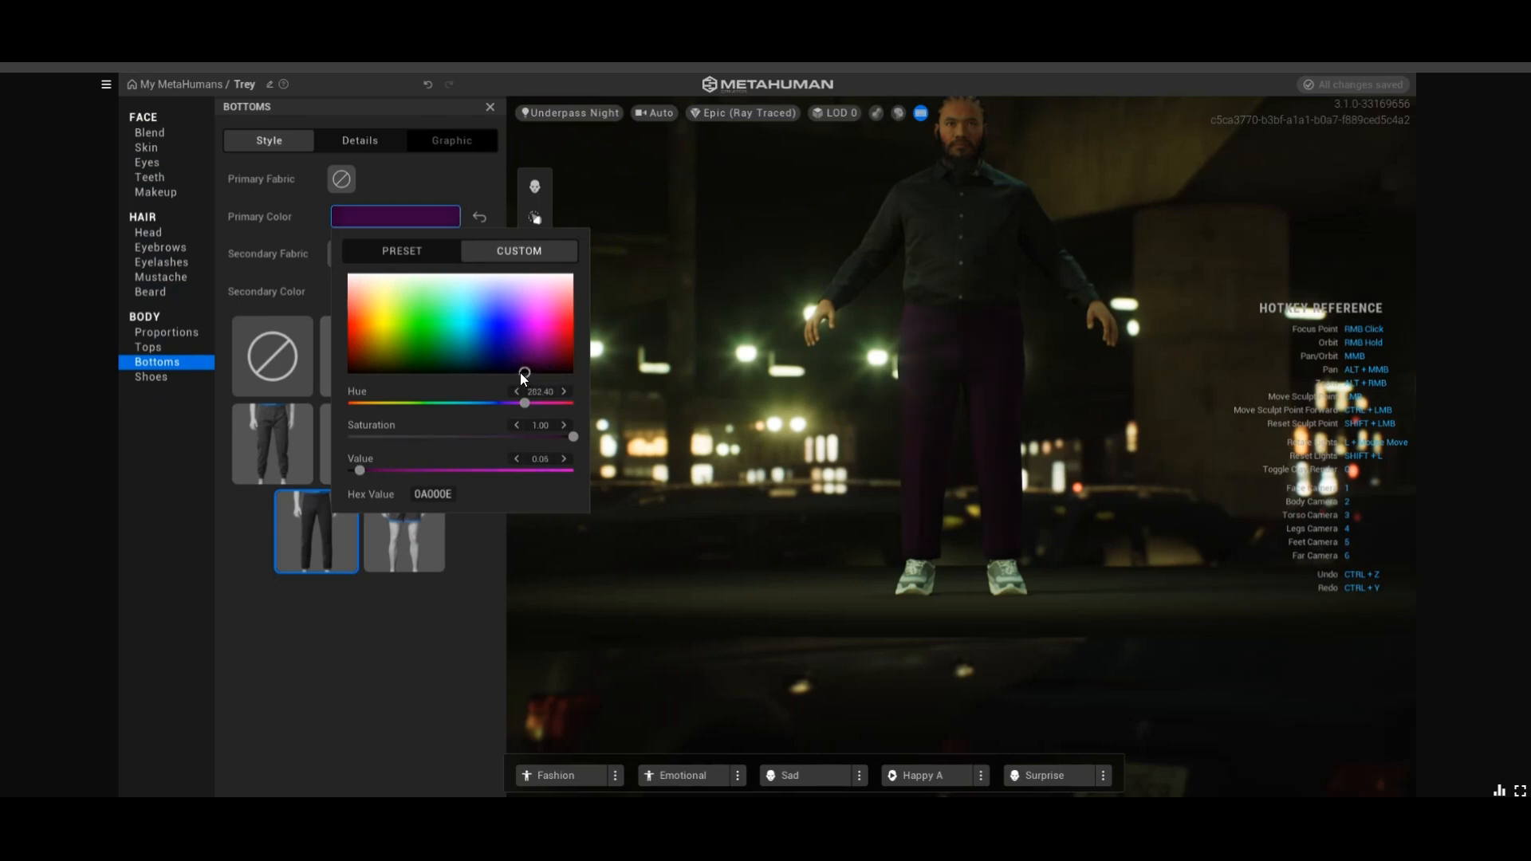
{"action": "left_click", "coordinate": [205, 503]}
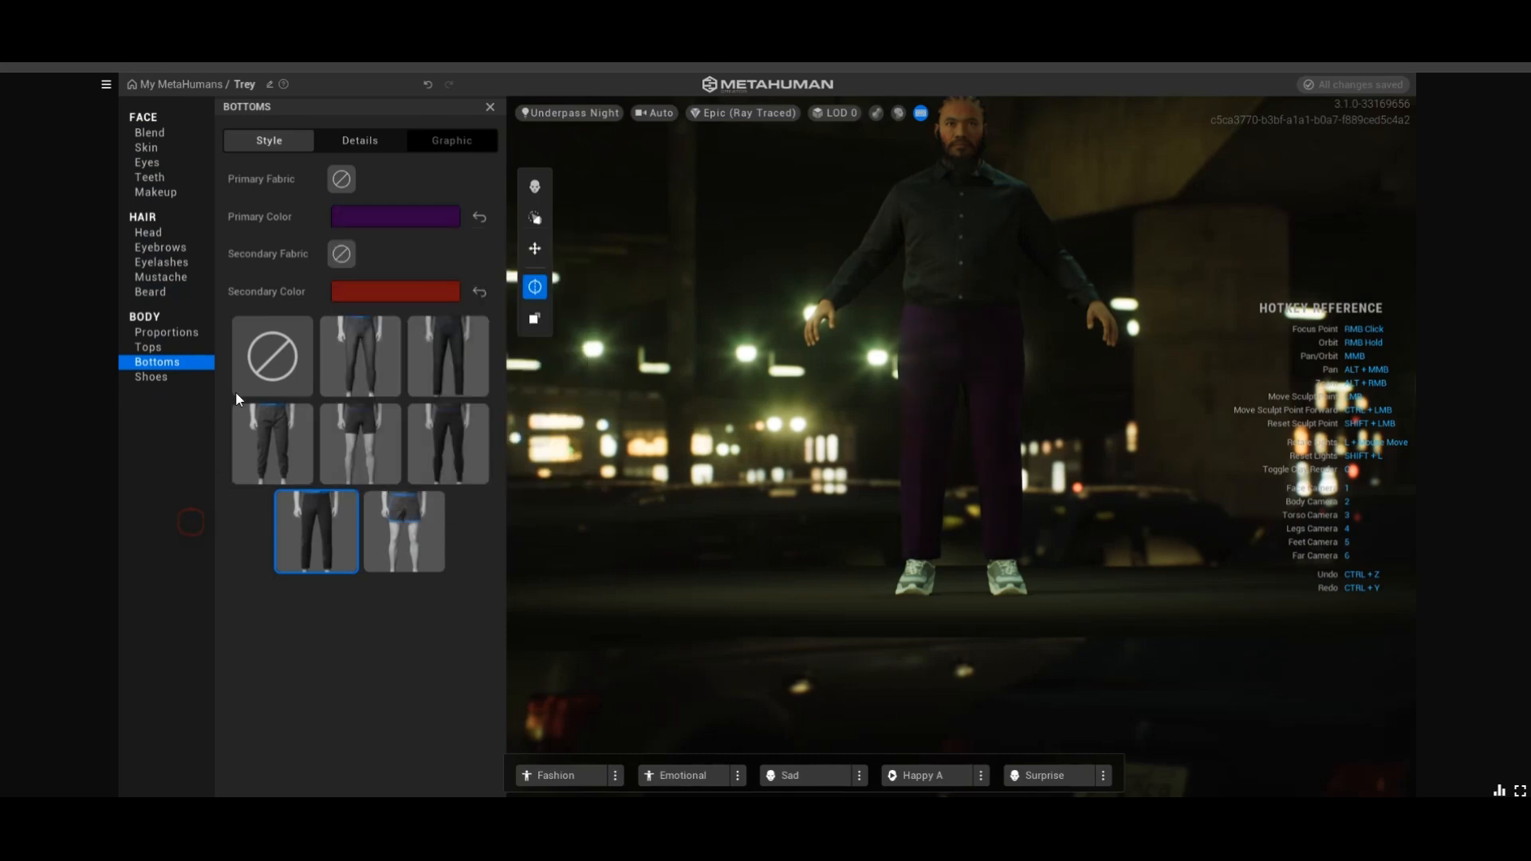
Set the trousers' secondary color to a near-white pink, FFE4F2, and inspect the pocket and fly stitching up close
{"action": "left_click", "coordinate": [370, 298]}
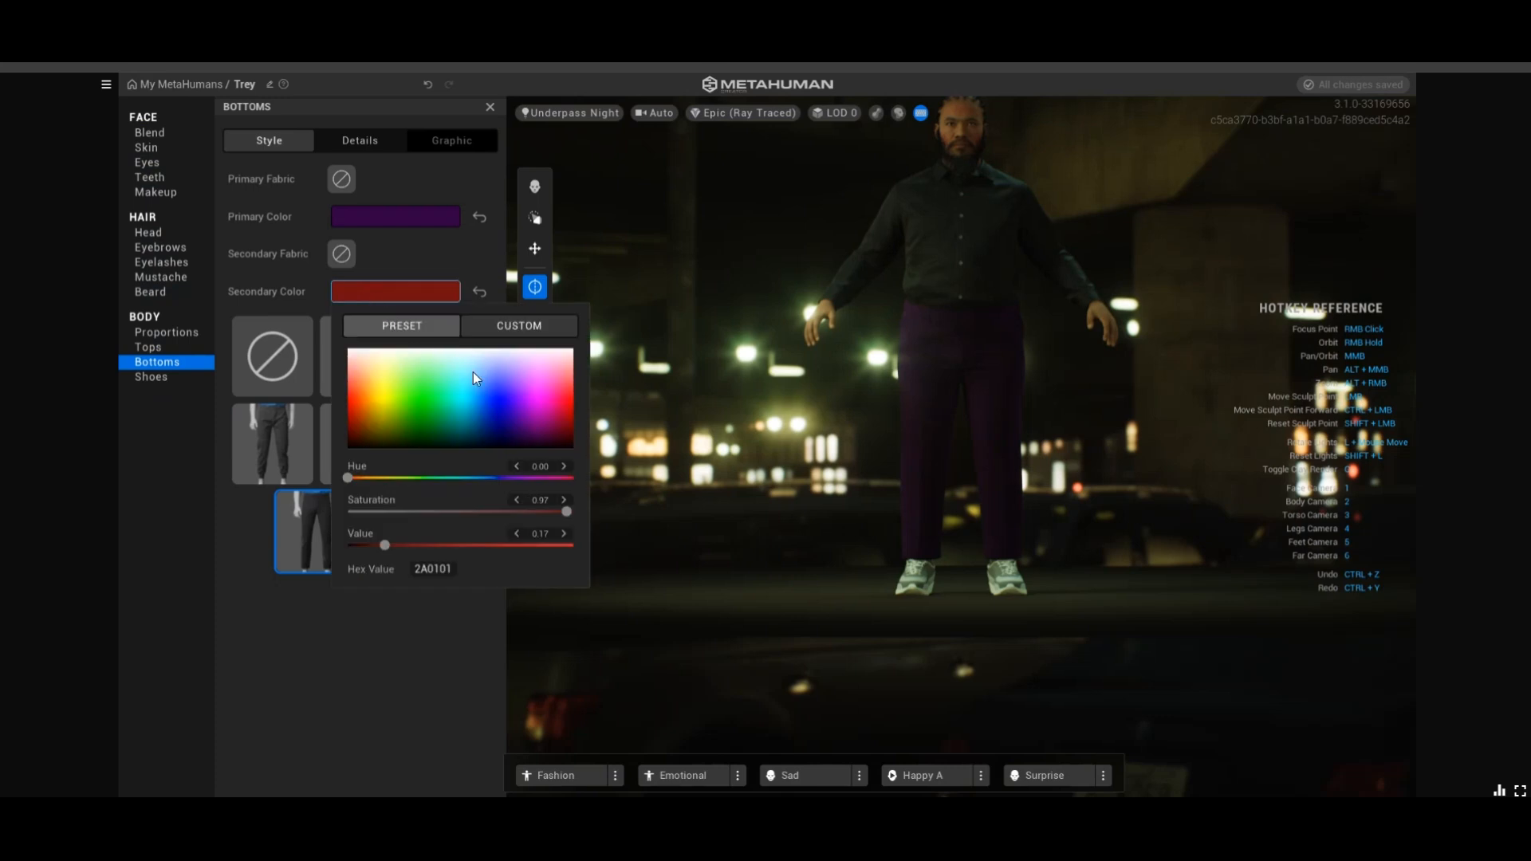
{"action": "left_click_drag", "start_coordinate": [505, 408], "coordinate": [525, 441]}
{"action": "left_click_drag", "start_coordinate": [544, 368], "coordinate": [553, 354]}
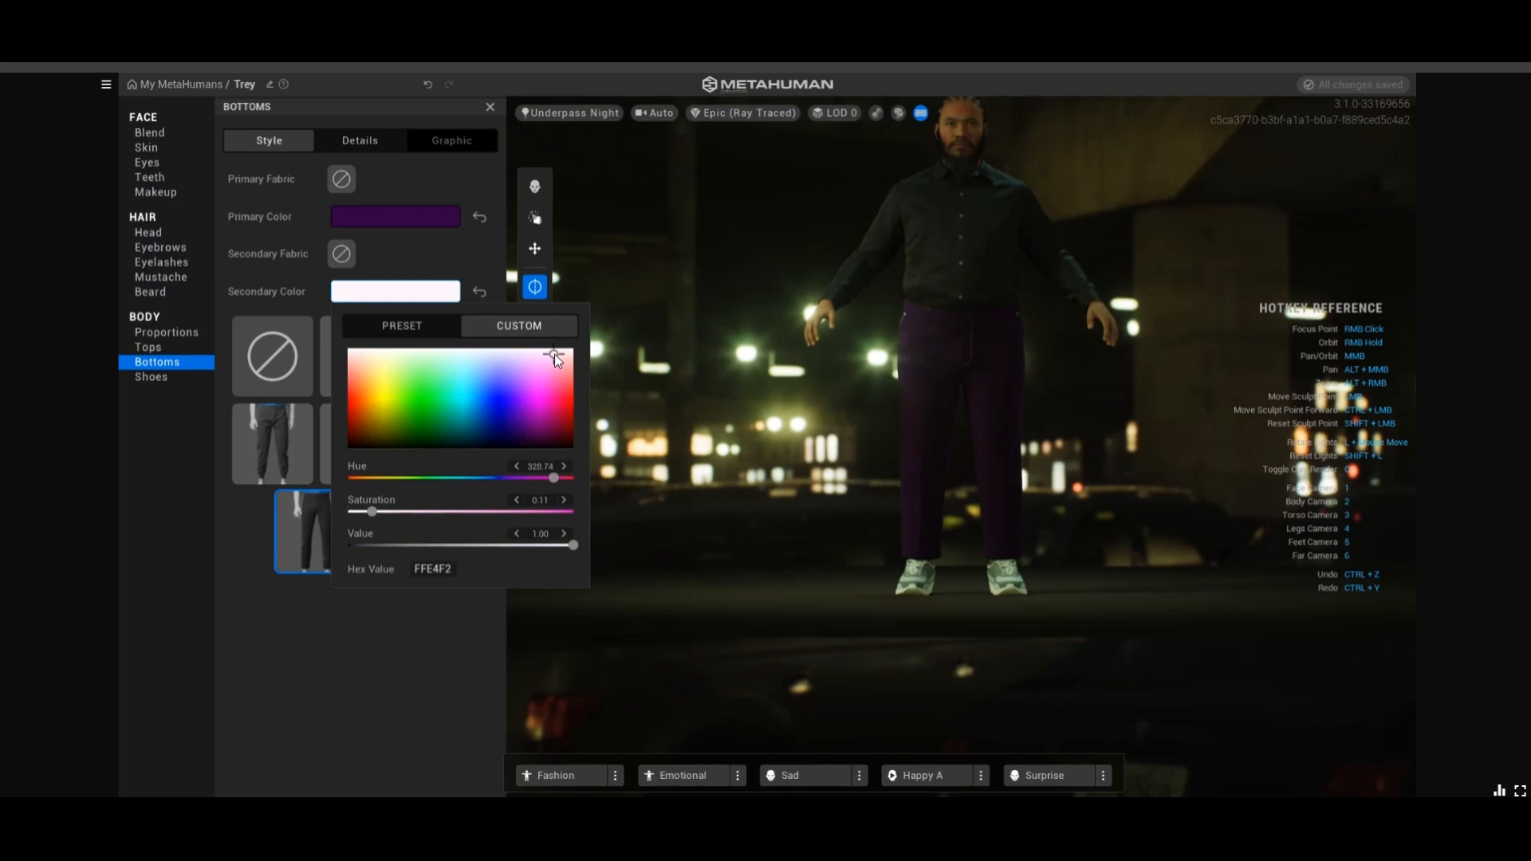
{"action": "left_click", "coordinate": [416, 622]}
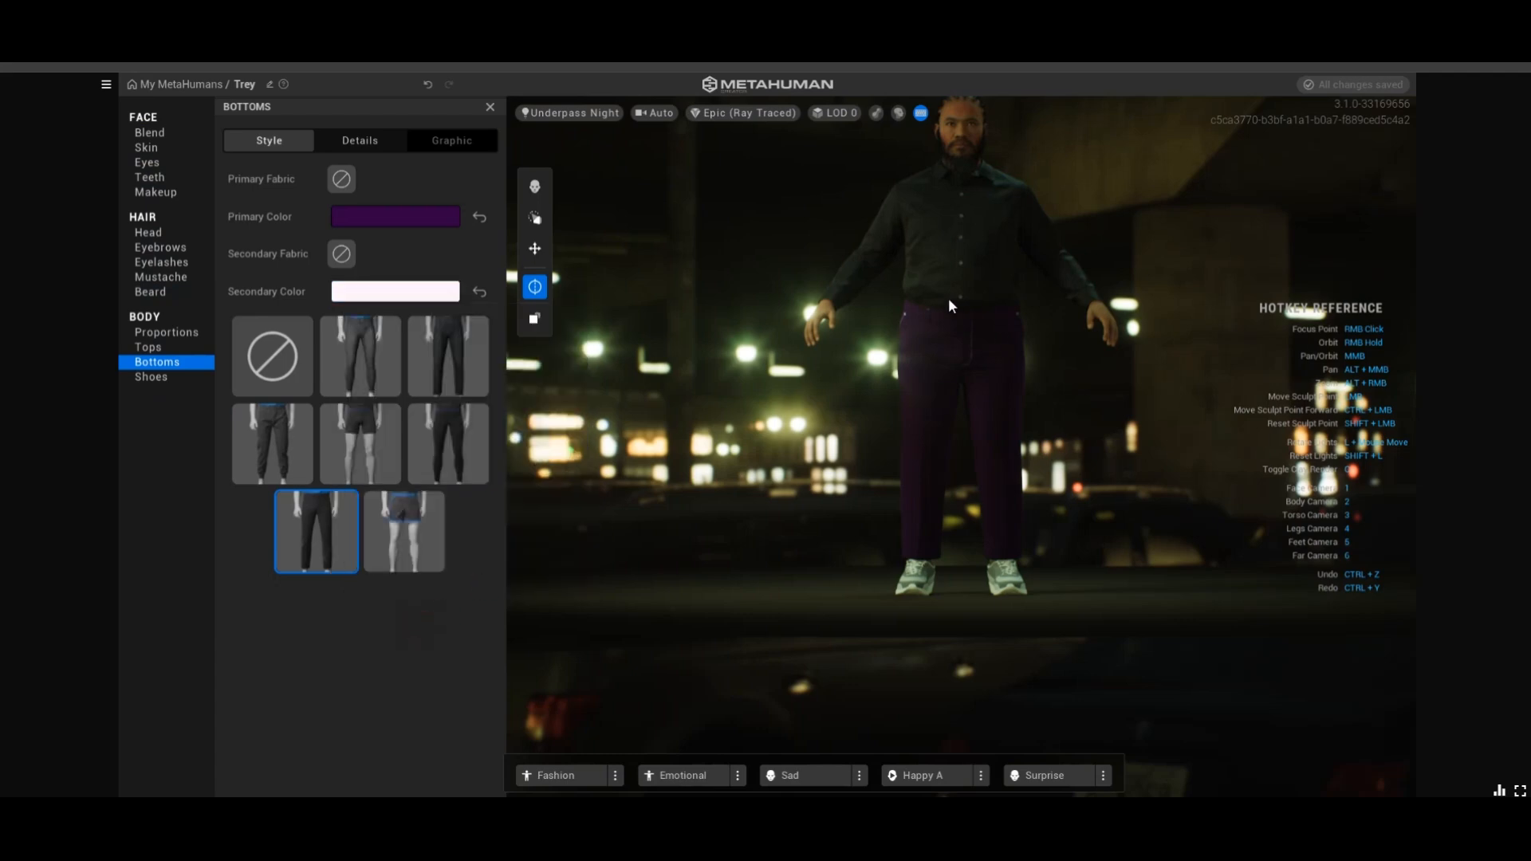
{"action": "scroll", "coordinate": [882, 330], "scroll_direction": "up", "scroll_amount": 5}
{"action": "right_click_drag", "start_coordinate": [872, 247], "coordinate": [1185, 381]}
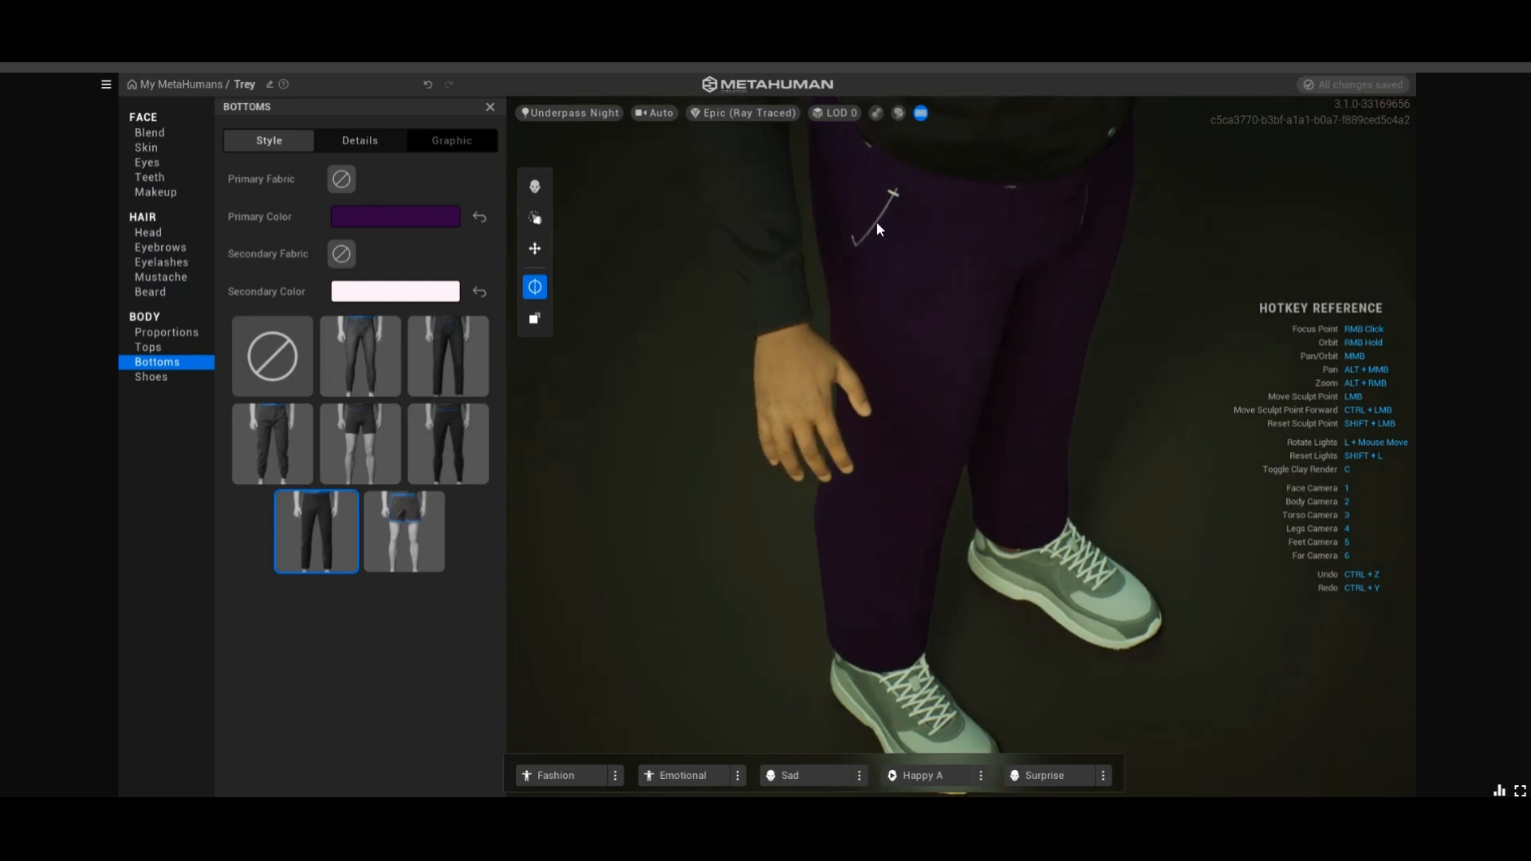
{"action": "right_click_drag", "start_coordinate": [1001, 198], "coordinate": [711, 94]}
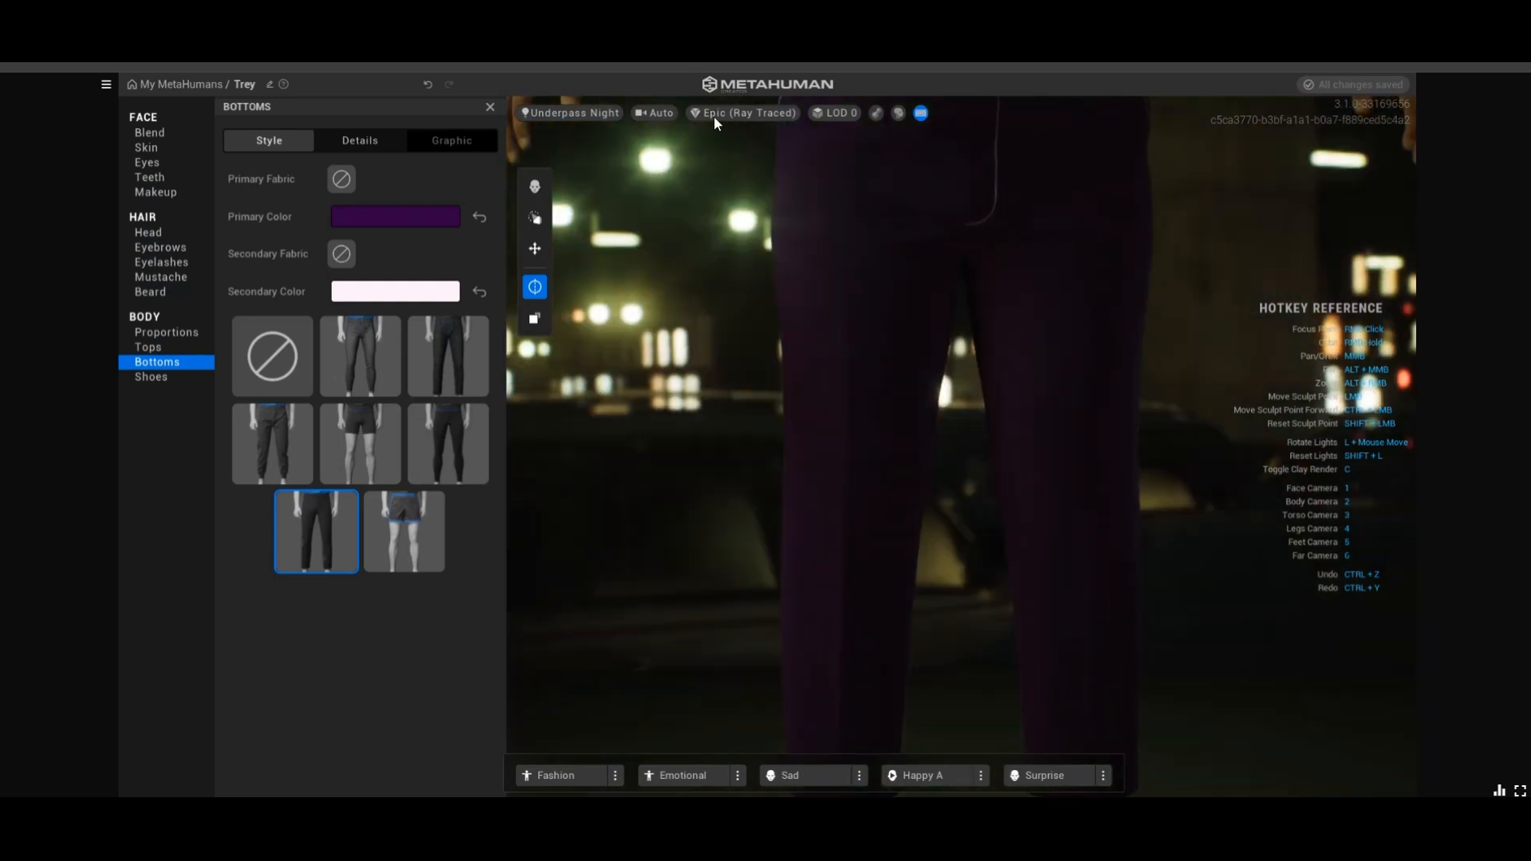
Try the Flats, then apply the sneakers at the end of the first row of shoes
{"action": "left_click", "coordinate": [152, 376]}
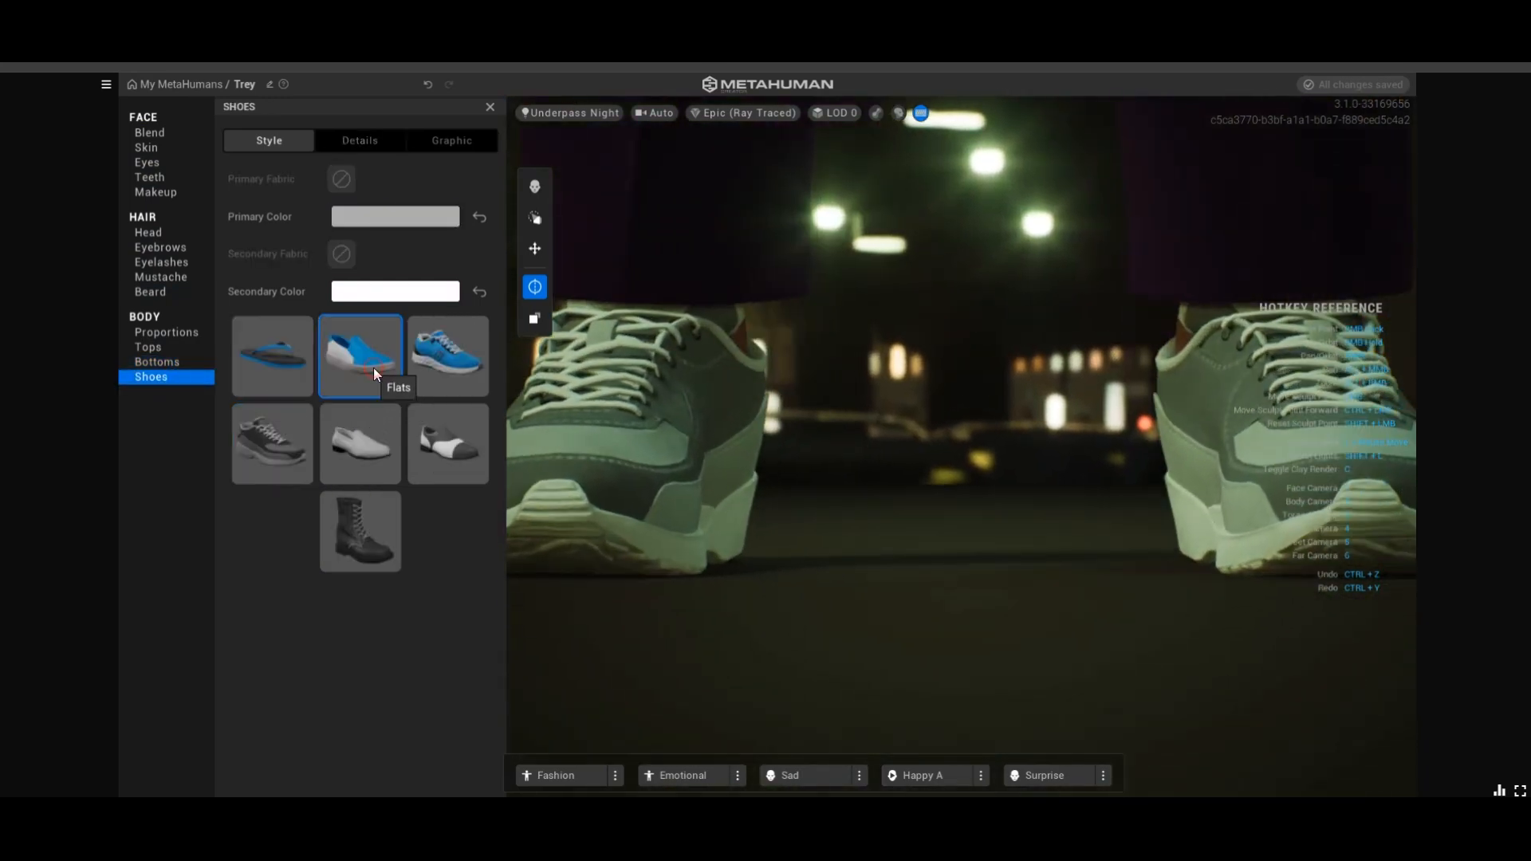
{"action": "left_click", "coordinate": [373, 367]}
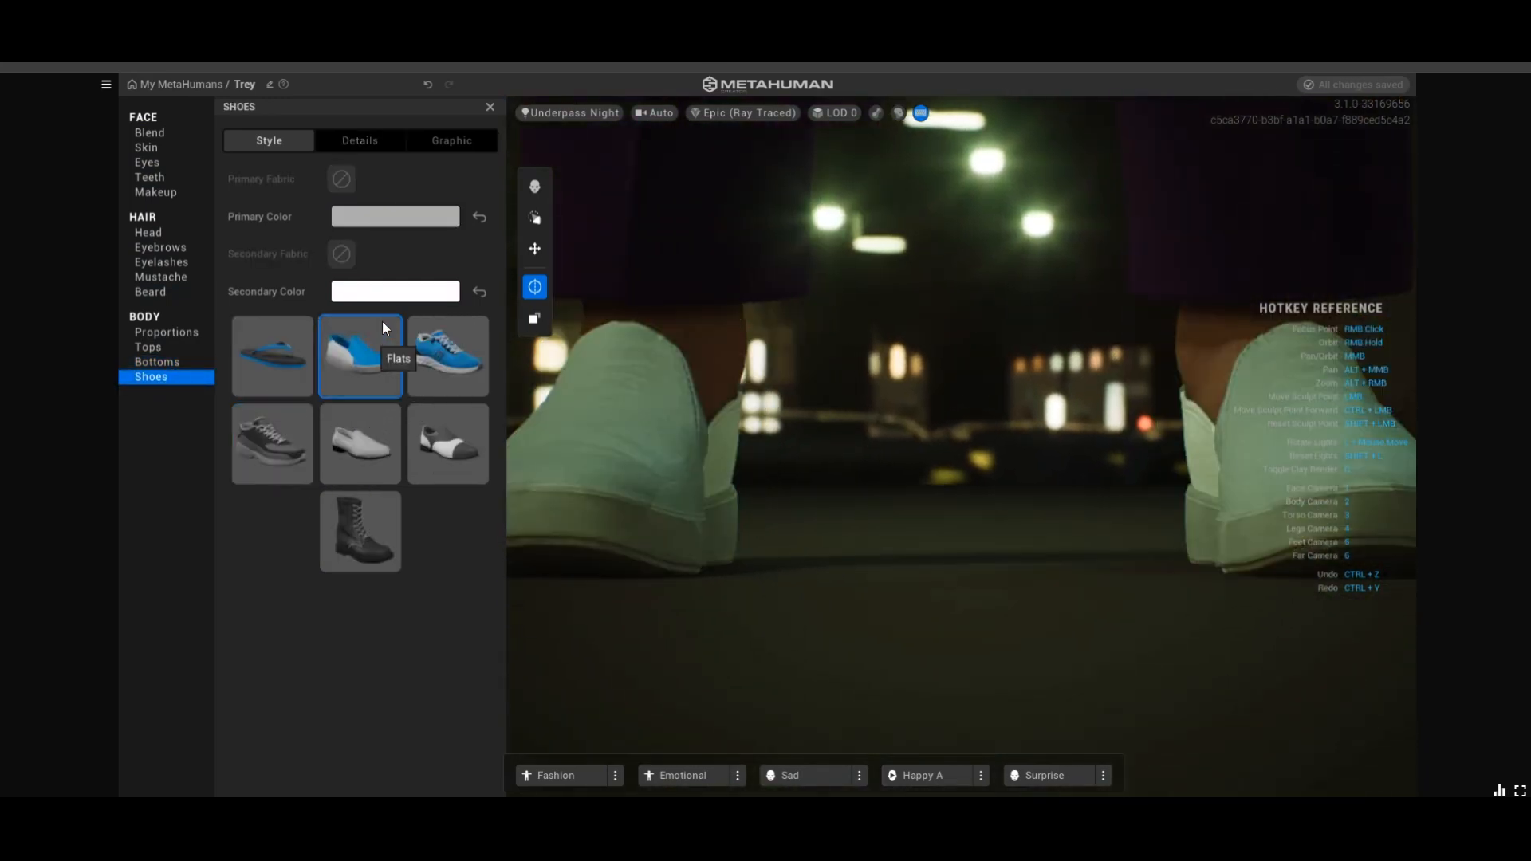
{"action": "left_click", "coordinate": [430, 368]}
Set the sneakers' primary color to a very dark purple, 020007, and check it together with the trousers
{"action": "left_click", "coordinate": [436, 292]}
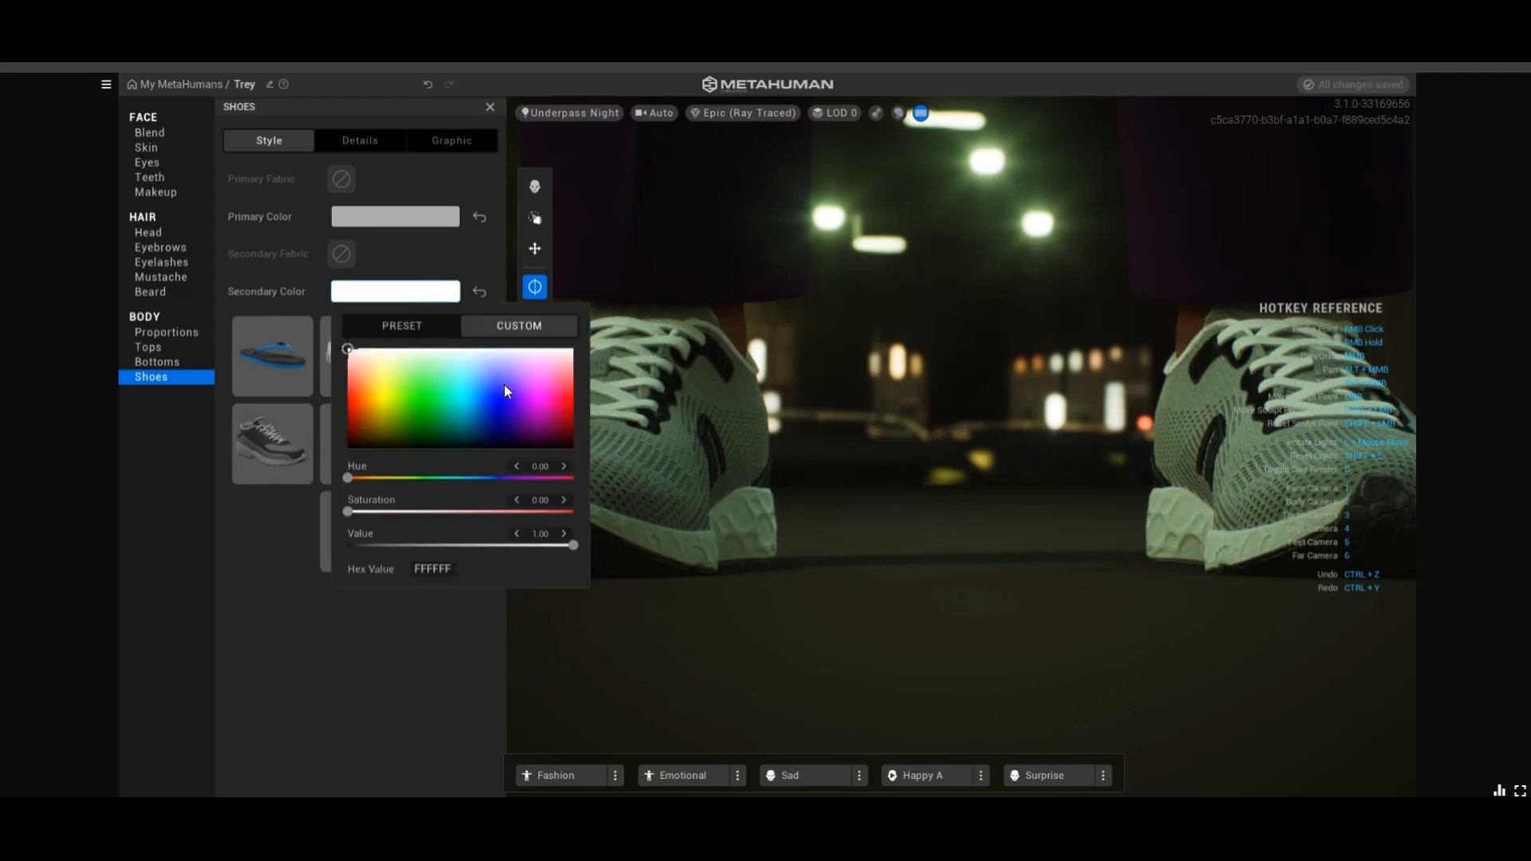
{"action": "left_click", "coordinate": [427, 230]}
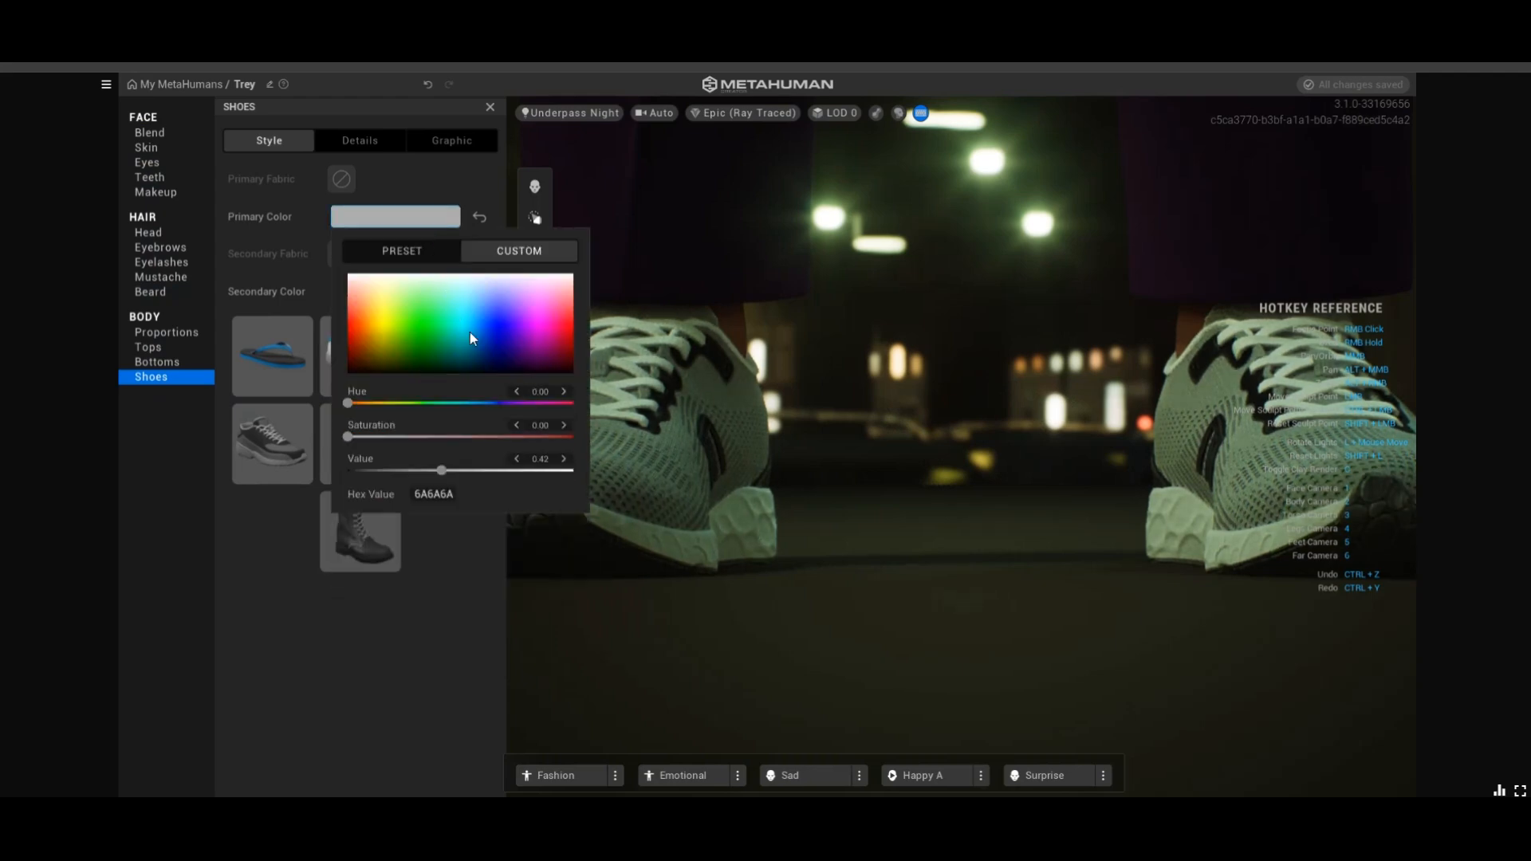
{"action": "left_click_drag", "start_coordinate": [505, 365], "coordinate": [512, 373]}
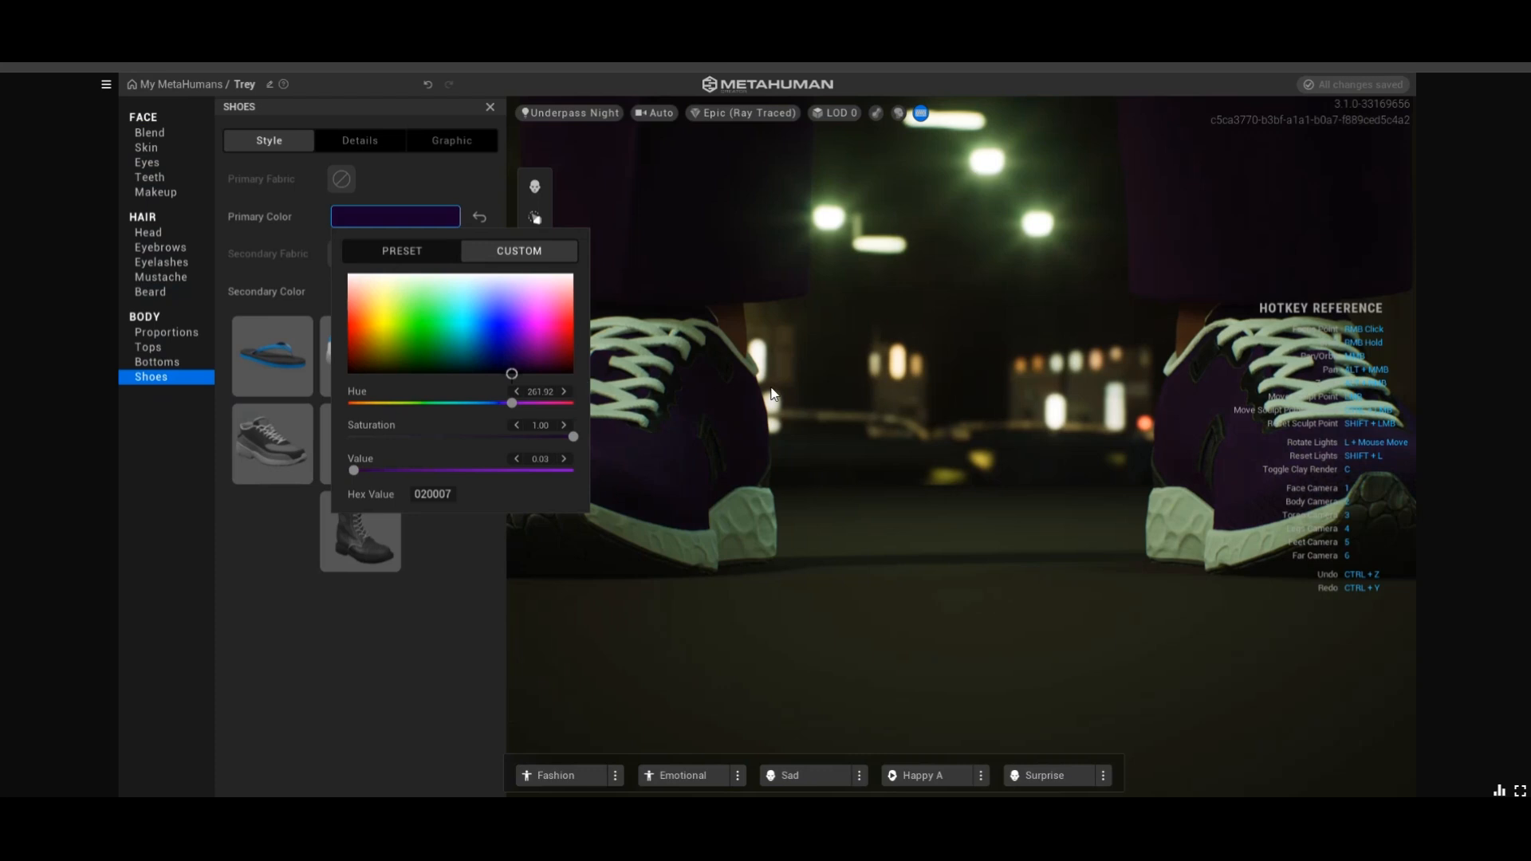
{"action": "scroll", "coordinate": [771, 388], "scroll_direction": "down", "scroll_amount": 5}
{"action": "scroll", "coordinate": [771, 394], "scroll_direction": "down", "scroll_amount": 4}
{"action": "middle_click_drag", "start_coordinate": [811, 338], "coordinate": [818, 451]}
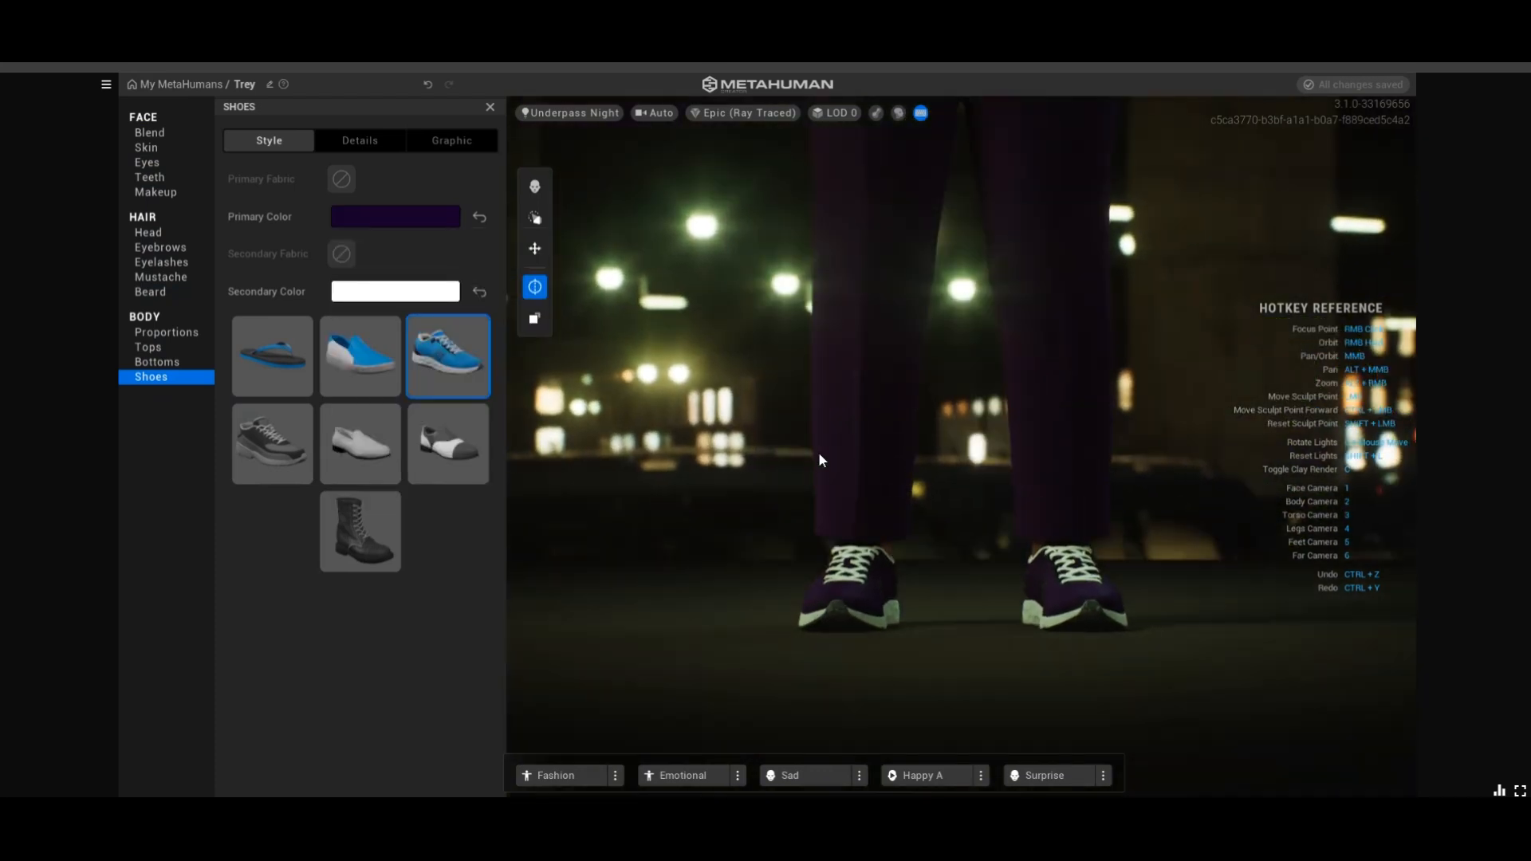
Set the sneakers' secondary color to a near-white, FCFEFF, and view the whole outfit
{"action": "scroll", "coordinate": [818, 451], "scroll_direction": "up", "scroll_amount": 2}
{"action": "left_click", "coordinate": [436, 287]}
{"action": "mouse_move", "coordinate": [496, 372]}
{"action": "left_mouse_down"}
{"action": "mouse_move", "coordinate": [520, 422]}
{"action": "mouse_move", "coordinate": [386, 415]}
{"action": "mouse_move", "coordinate": [527, 410]}
{"action": "mouse_move", "coordinate": [499, 365]}
{"action": "mouse_move", "coordinate": [414, 365]}
{"action": "mouse_move", "coordinate": [505, 368]}
{"action": "mouse_move", "coordinate": [472, 351]}
{"action": "left_mouse_up"}
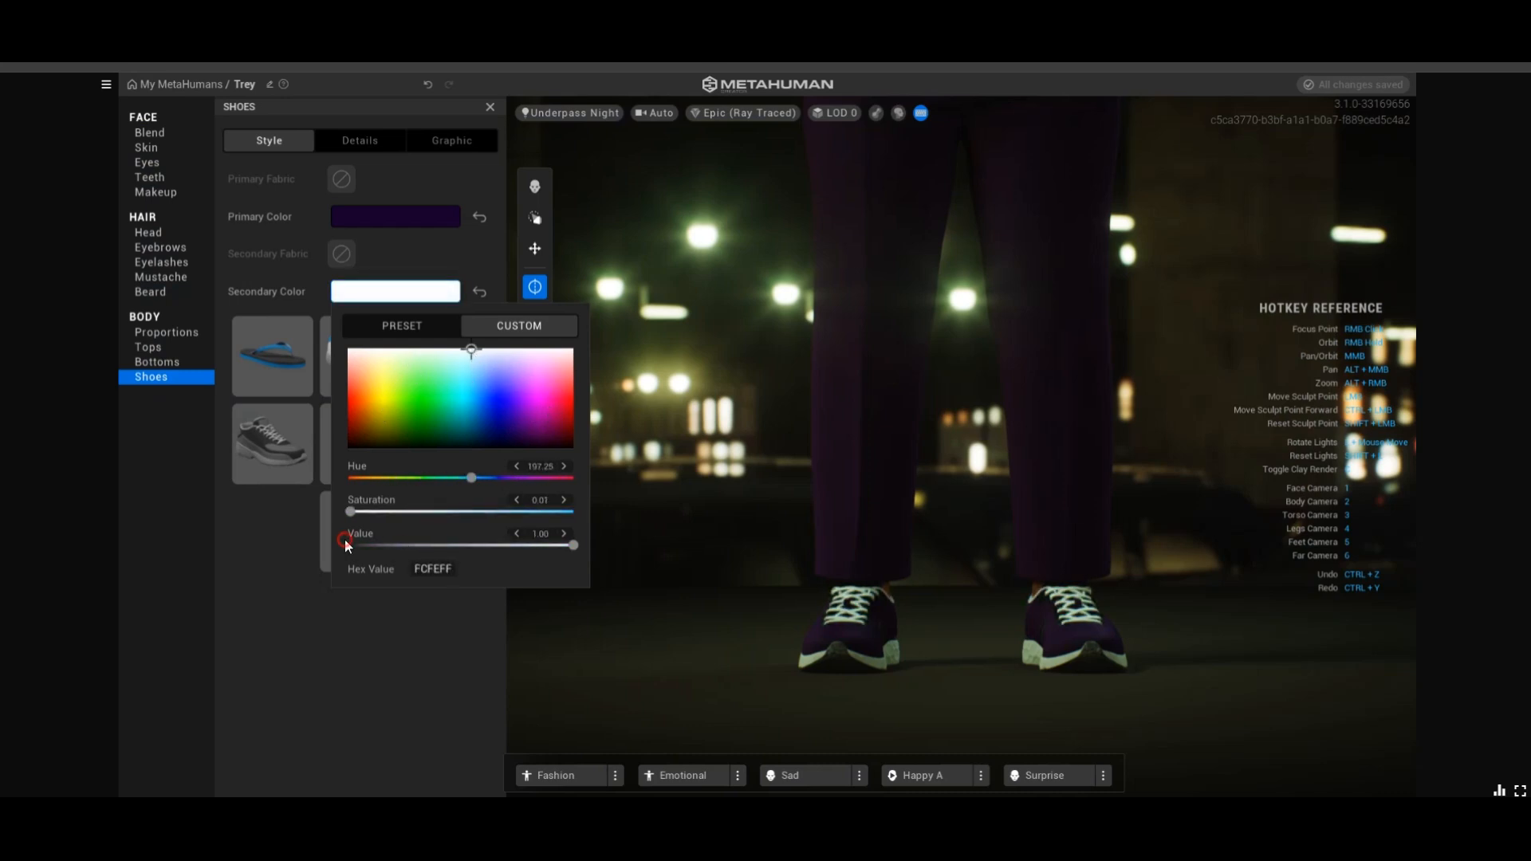
{"action": "left_click", "coordinate": [241, 554]}
{"action": "scroll", "coordinate": [824, 332], "scroll_direction": "down", "scroll_amount": 5}
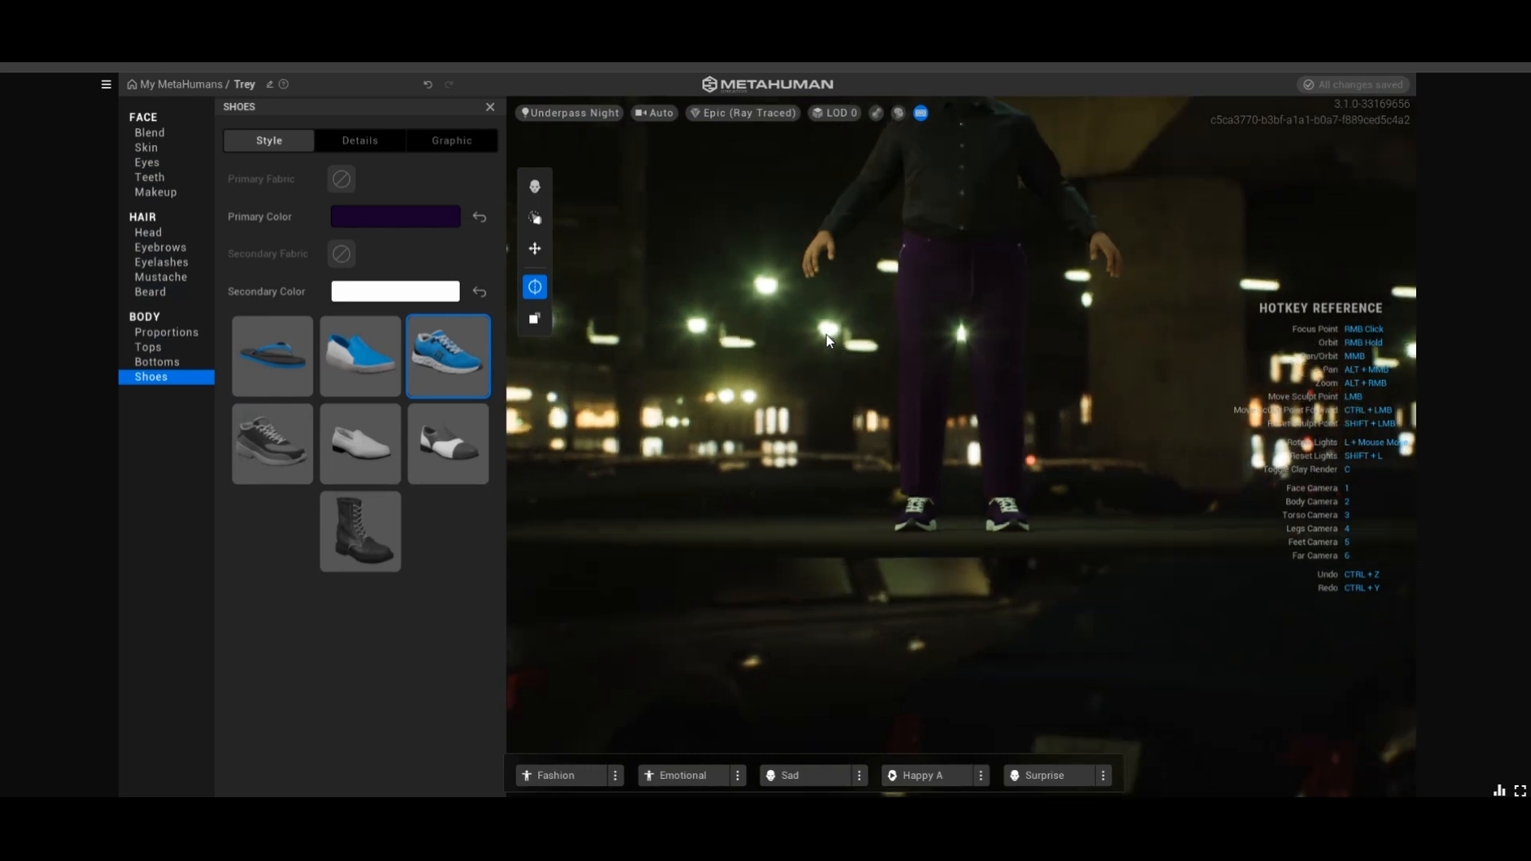
Review the whole outfit, then the selected trousers, shirt and tall body proportions in their Bottoms, Tops and Proportions categories
{"action": "middle_click_drag", "start_coordinate": [837, 288], "coordinate": [846, 456]}
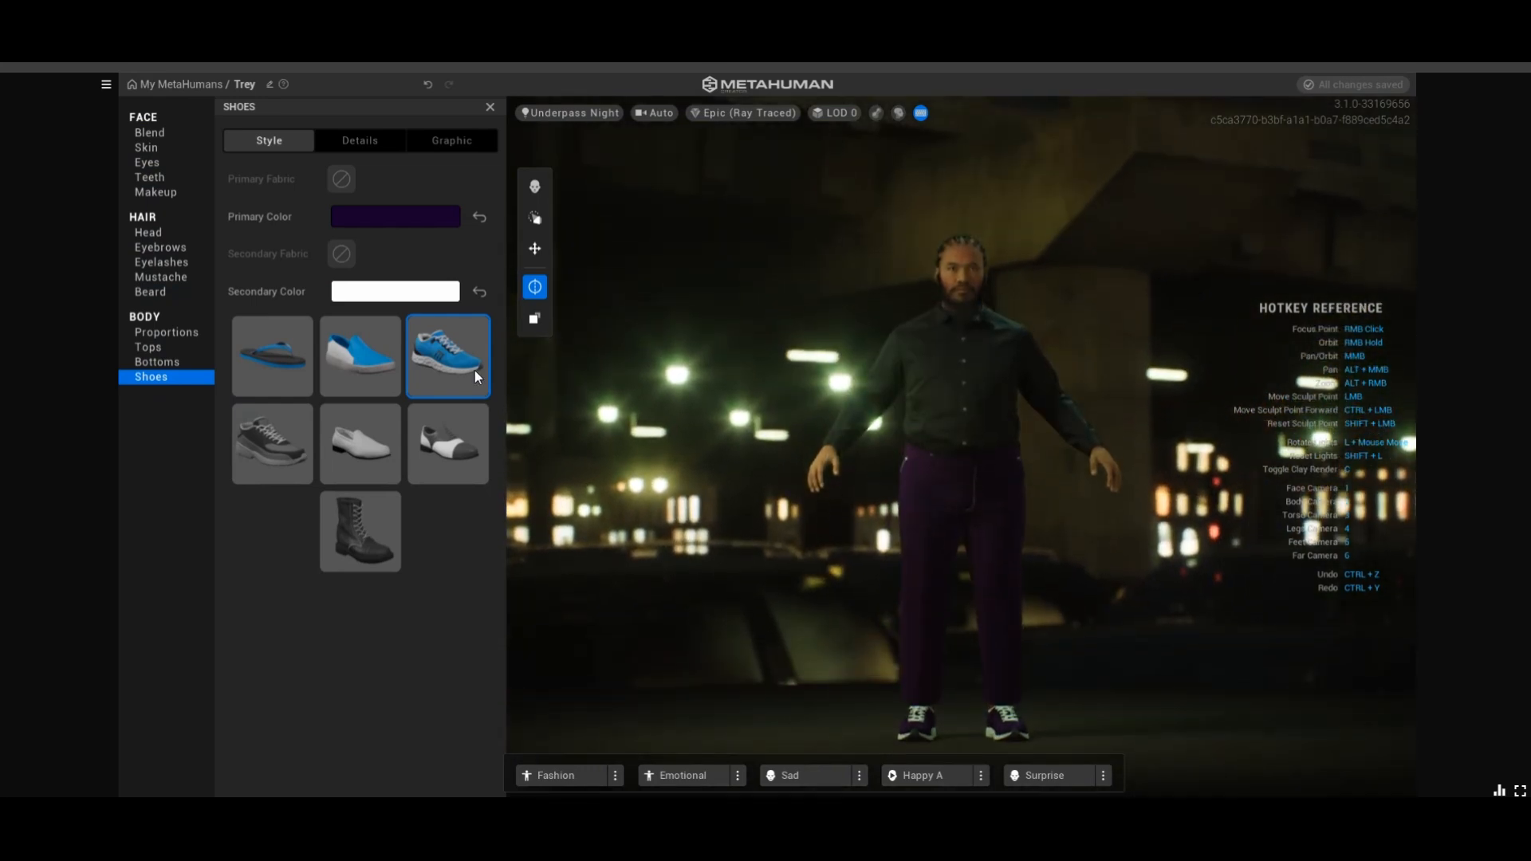
{"action": "left_click", "coordinate": [165, 362]}
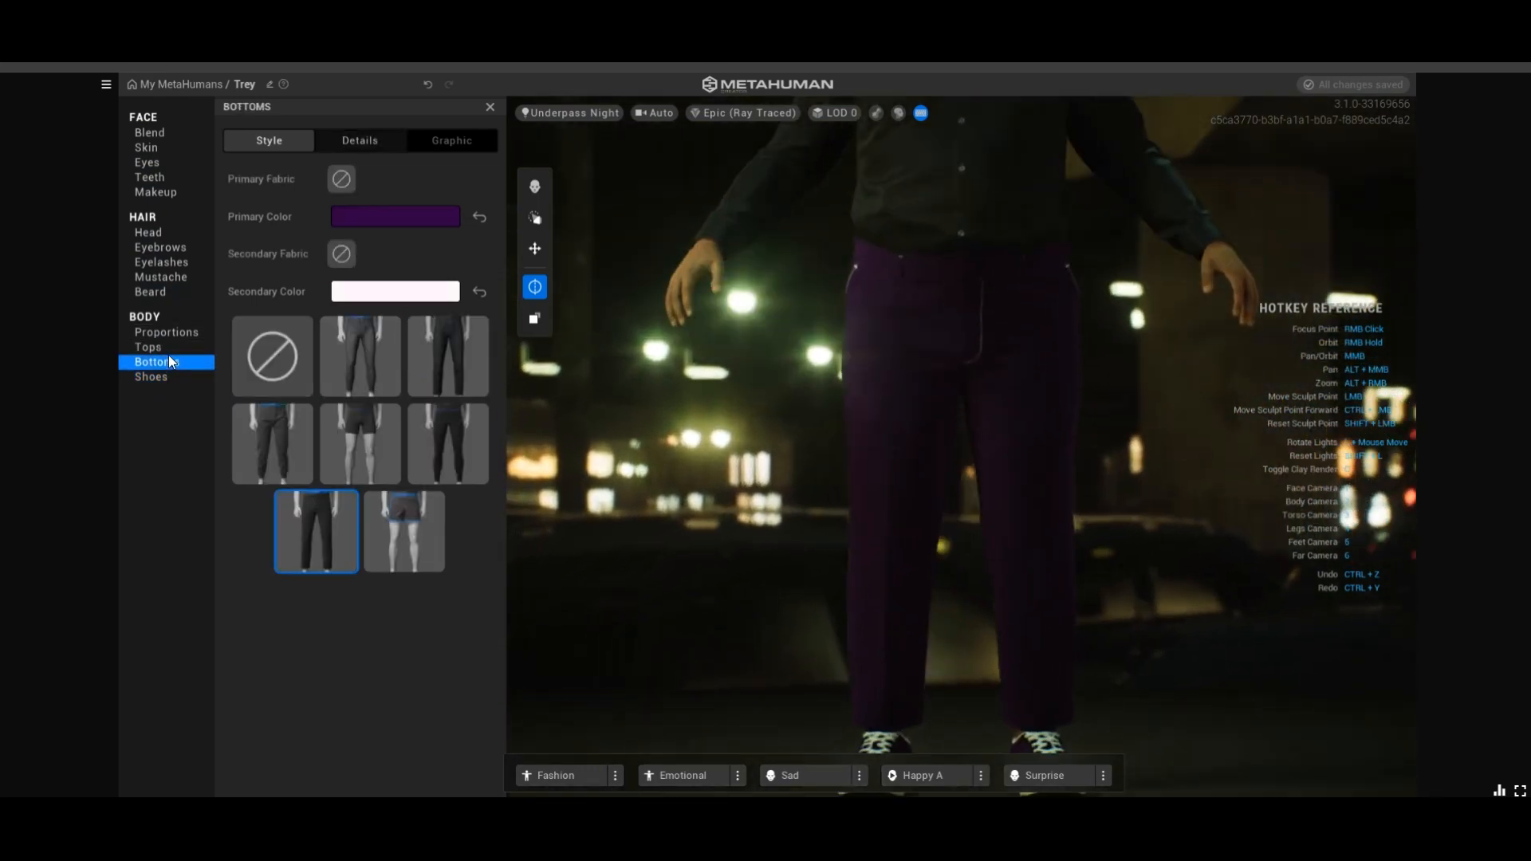
{"action": "left_click", "coordinate": [169, 348]}
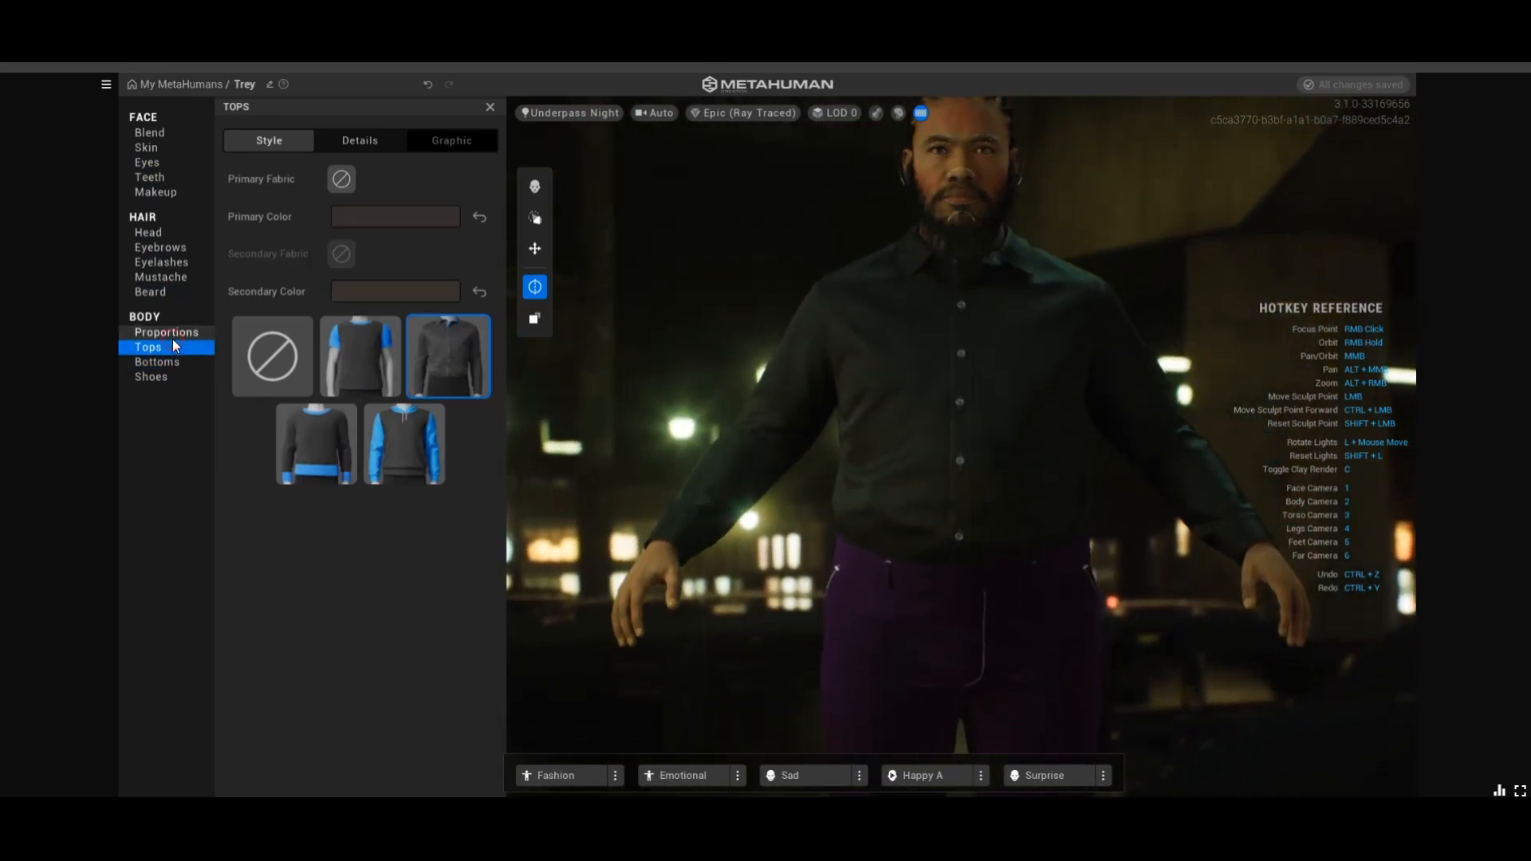
{"action": "left_click", "coordinate": [173, 335]}
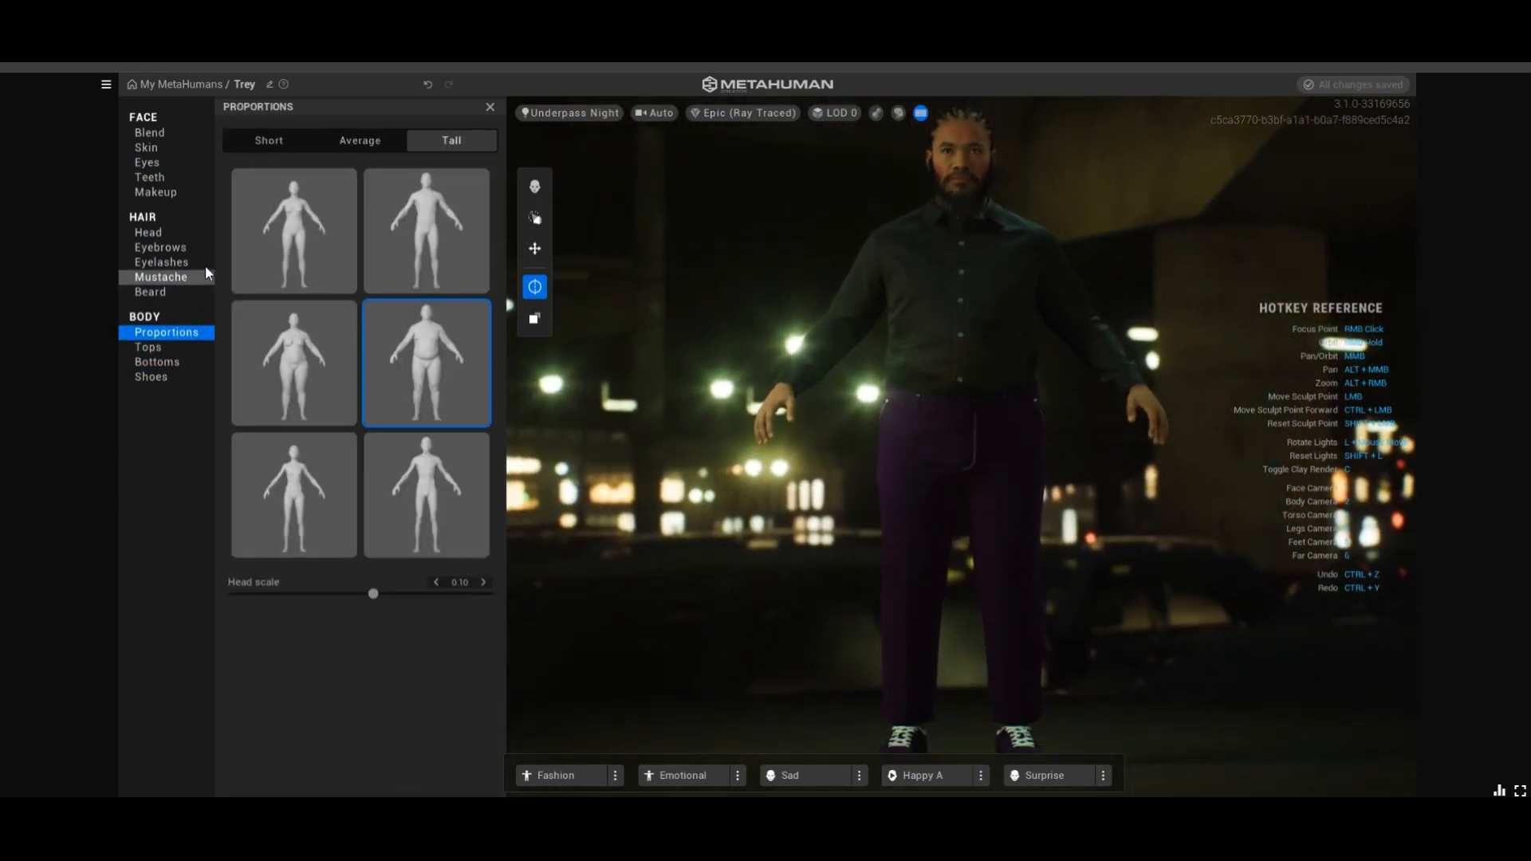
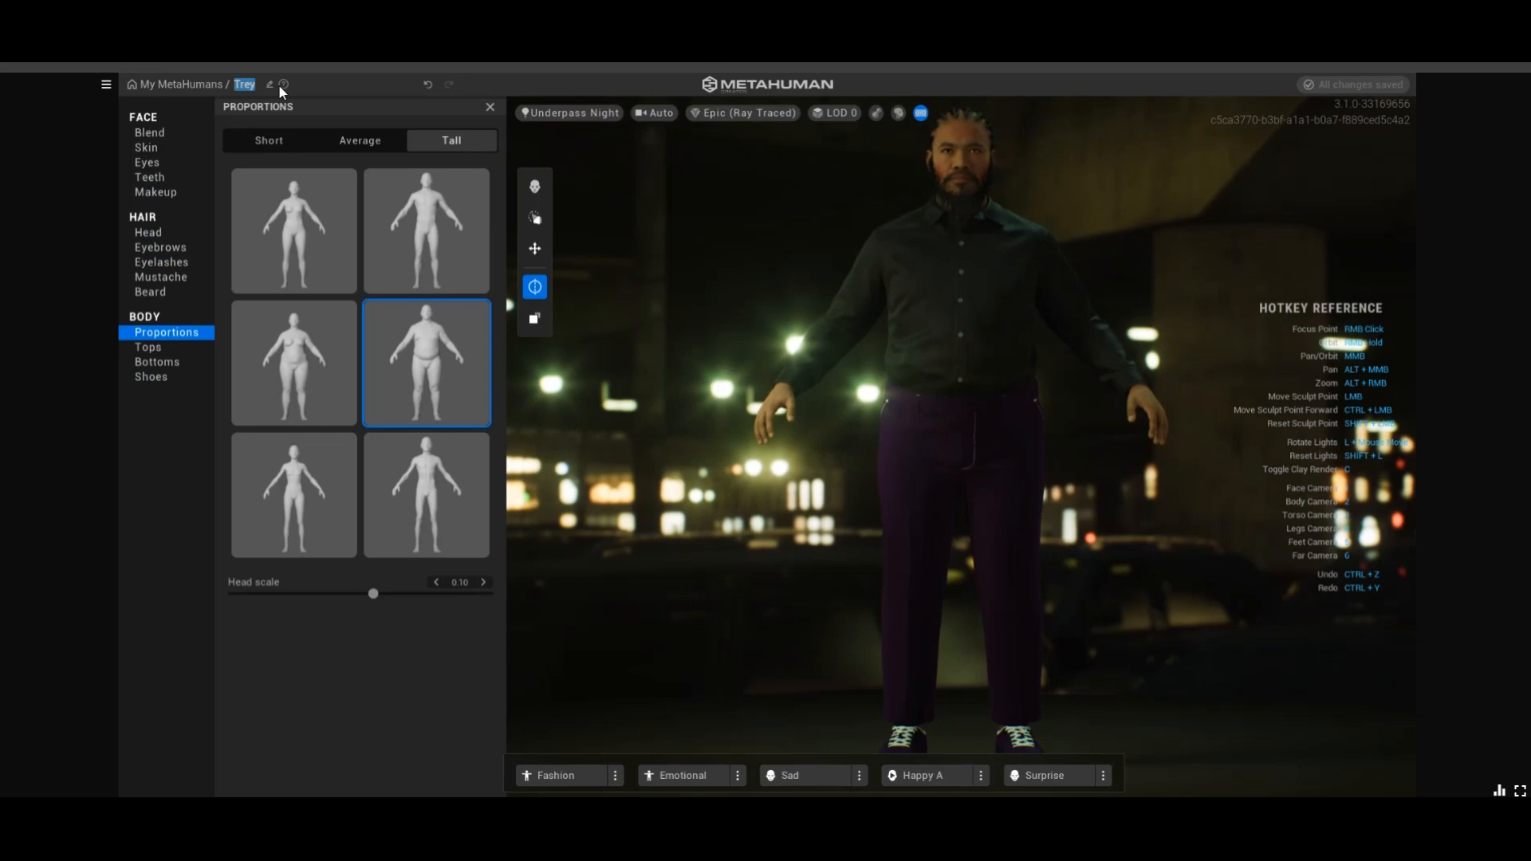
Rename the MetaHuman as Leo and export it from the My MetaHumans collection
{"action": "type", "text": "Leo"}
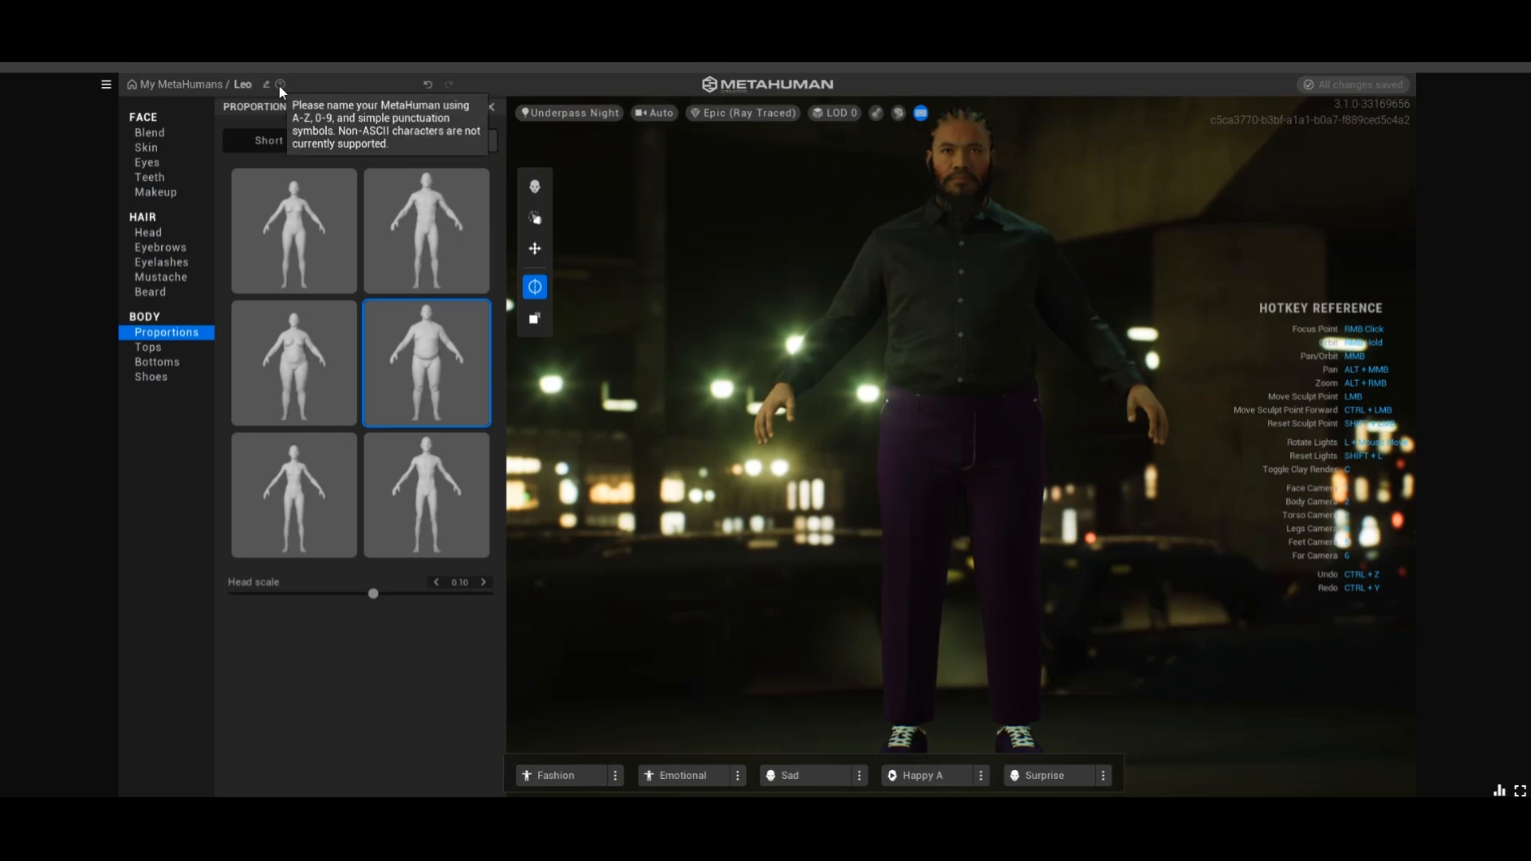
{"action": "left_click", "coordinate": [207, 87]}
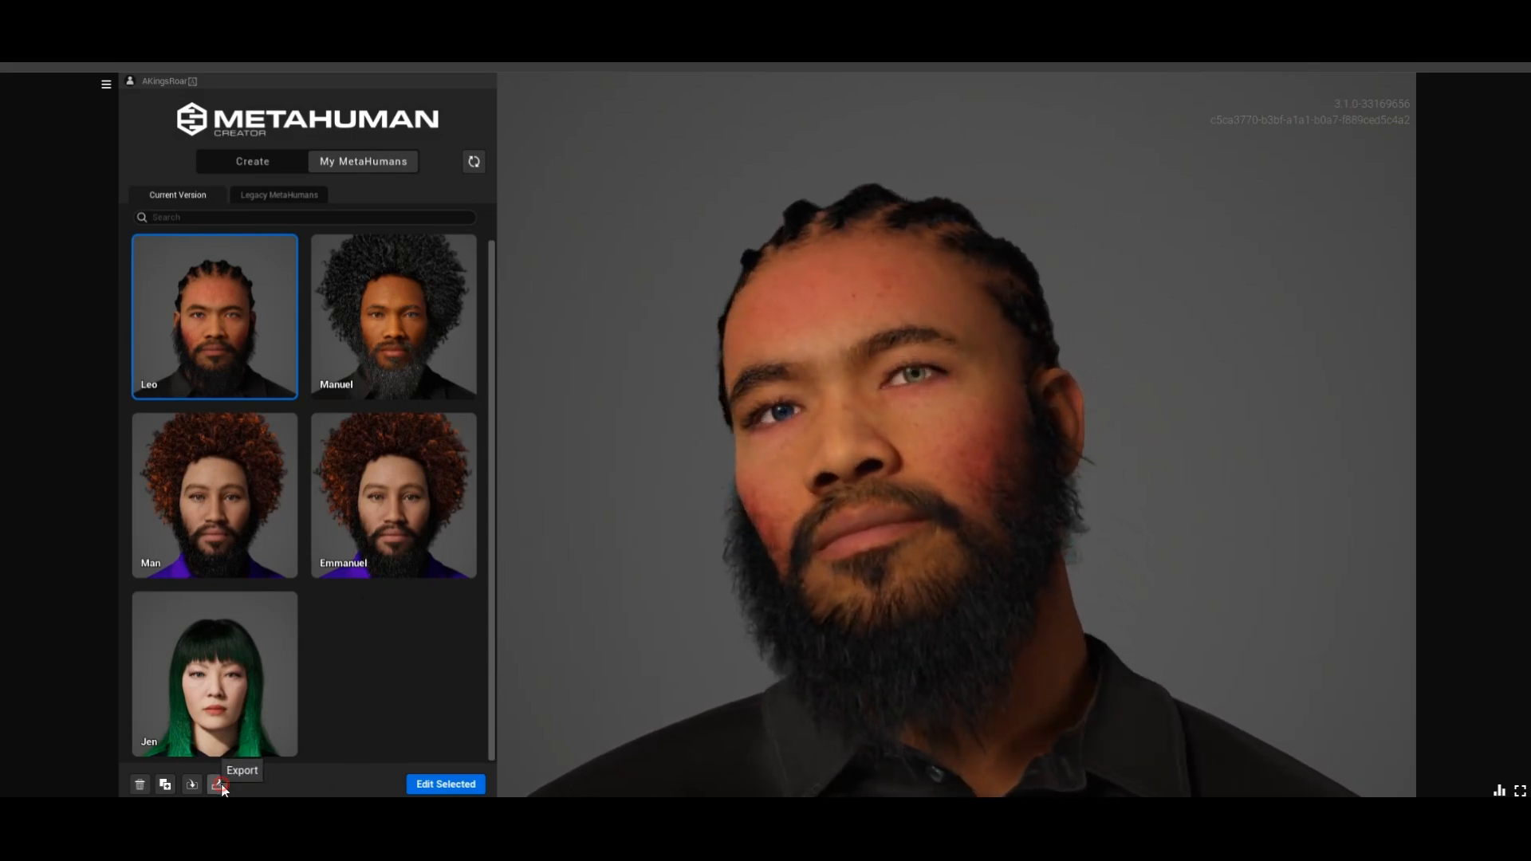
{"action": "left_click", "coordinate": [219, 785]}
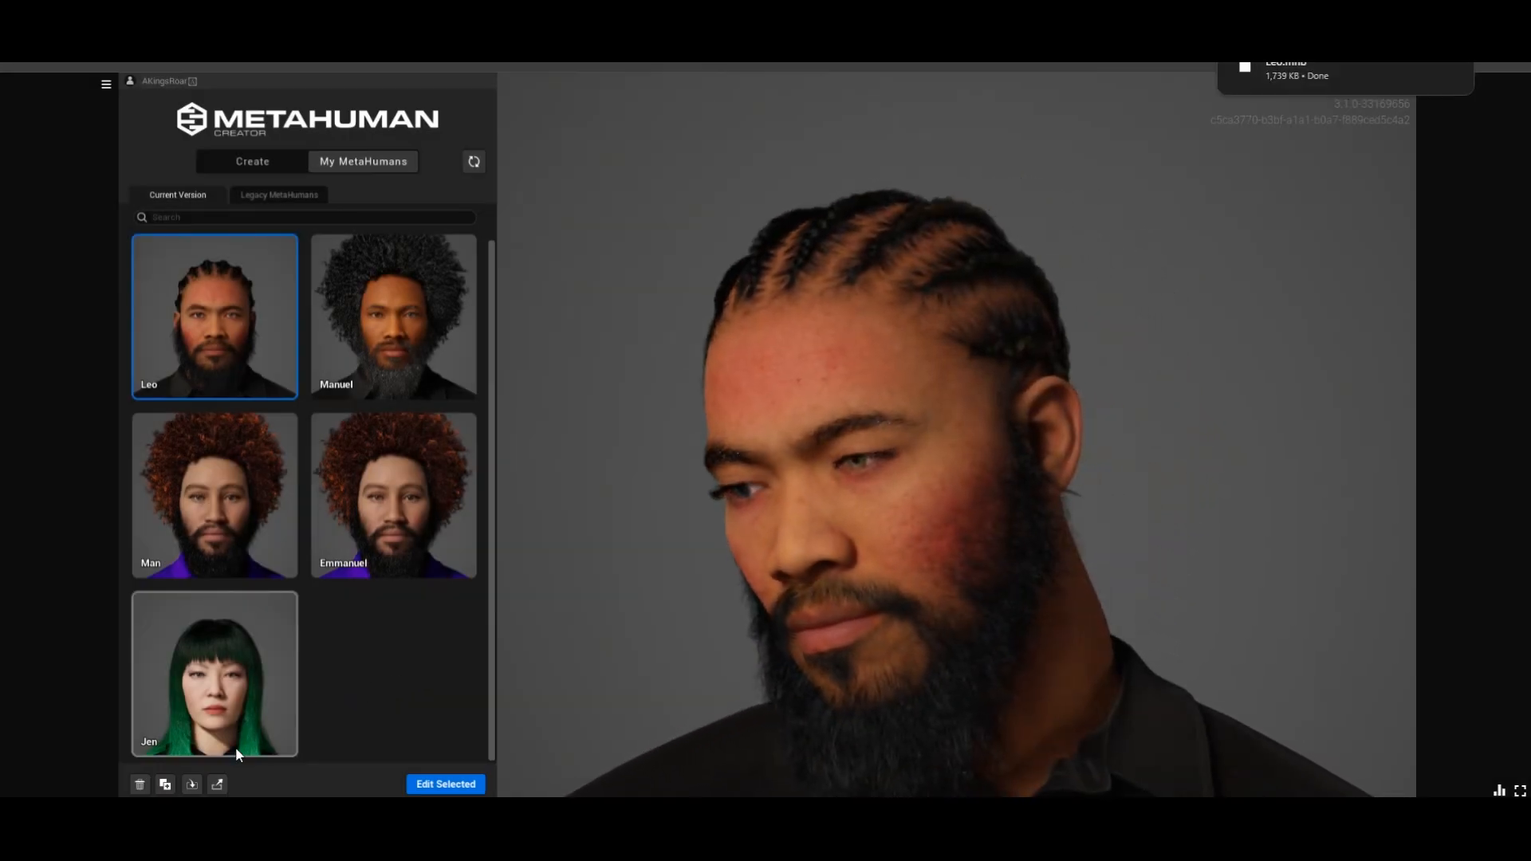
Open the Import Mesh dialog and cancel it without choosing a file
{"action": "left_click", "coordinate": [194, 788]}
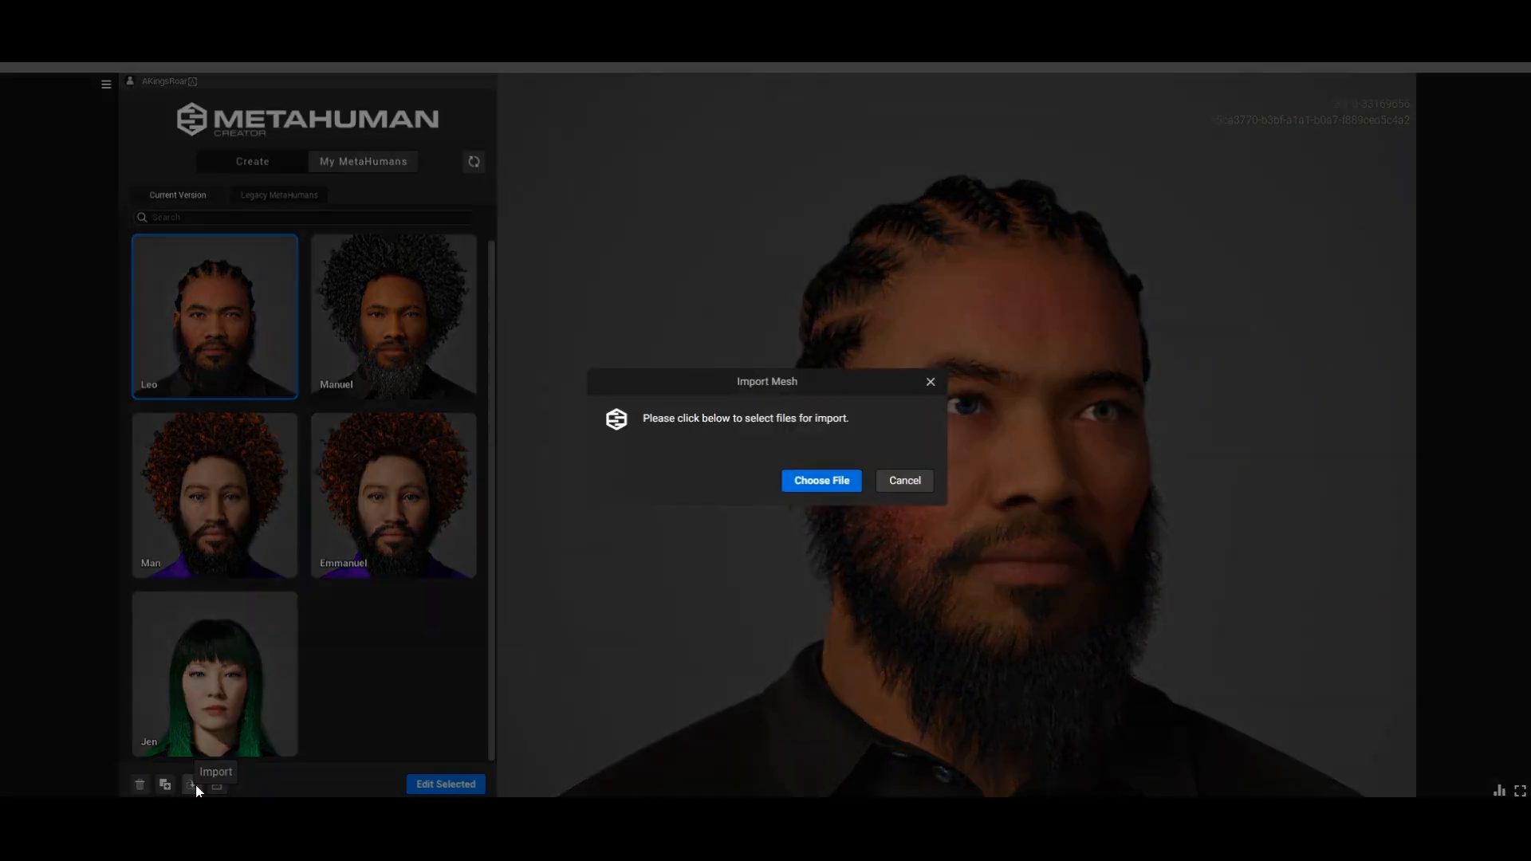
{"action": "left_click", "coordinate": [905, 481]}
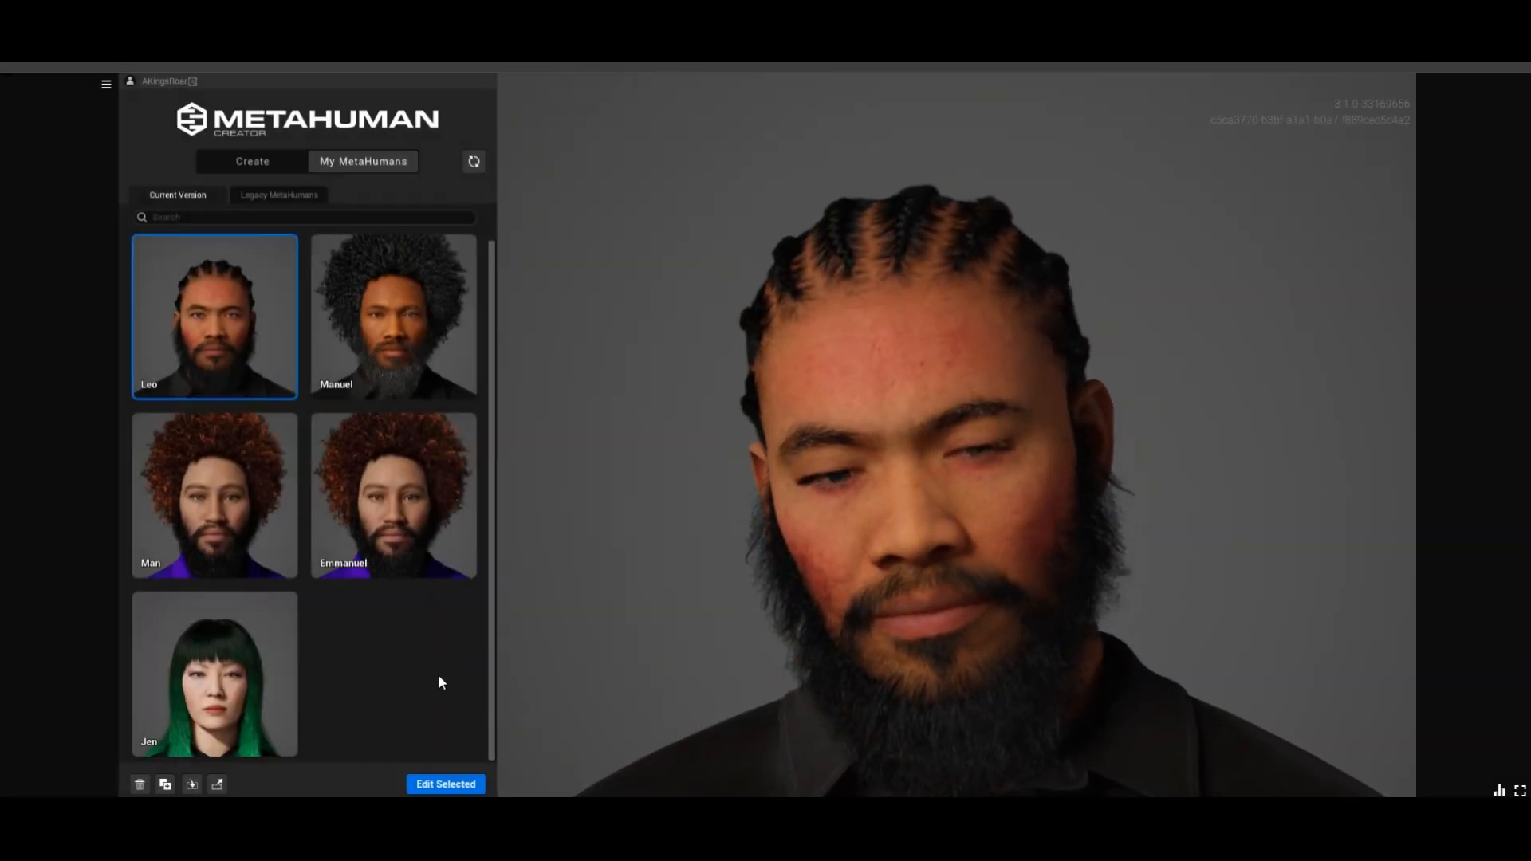